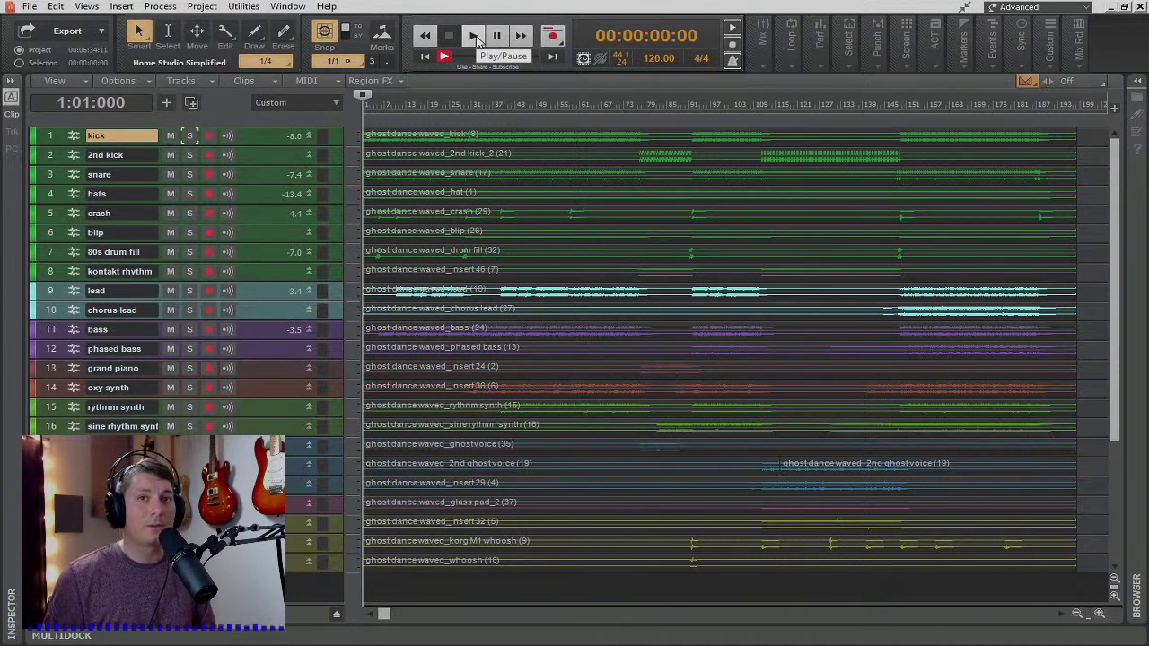
- Play the ghost dance project from the start to hear the raw tracks, and stop playback
click(478, 41)
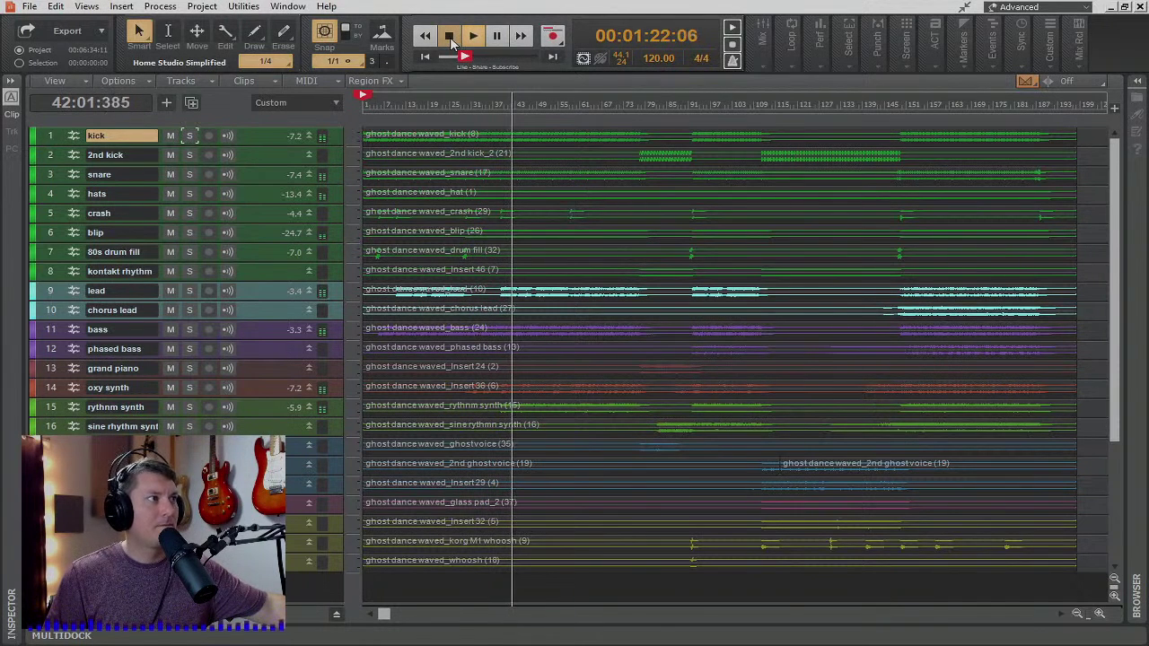
click(449, 36)
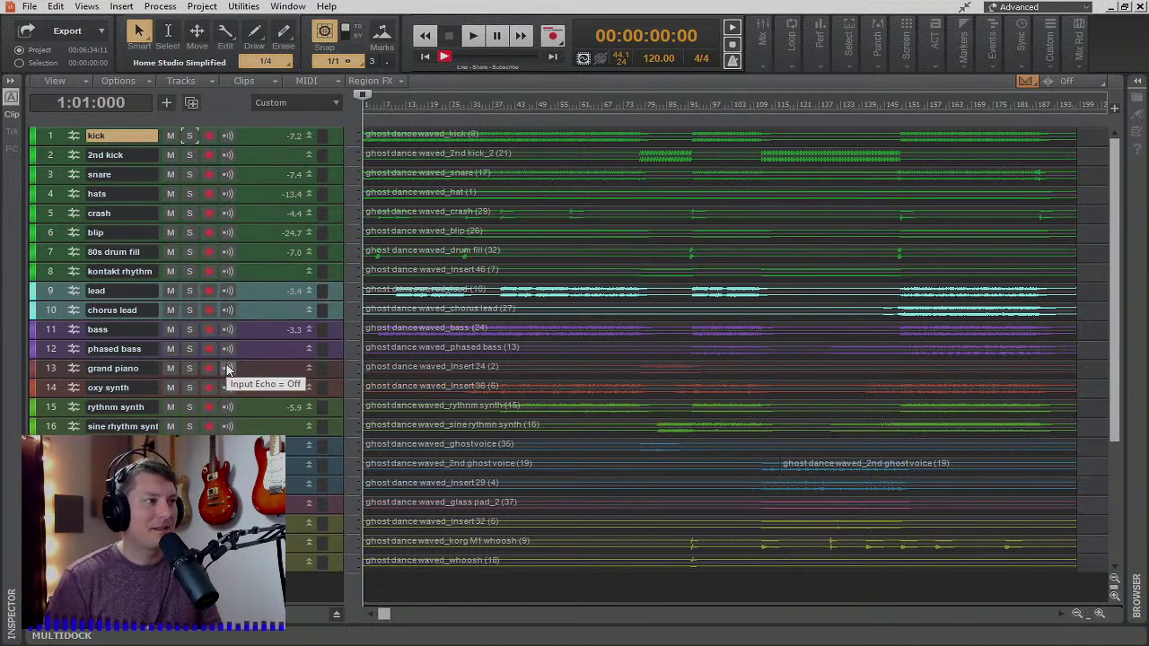
- Bring up the Console view on the recorded screen and reset the Master bus volume to 0.0 dB
click(87, 6)
click(126, 88)
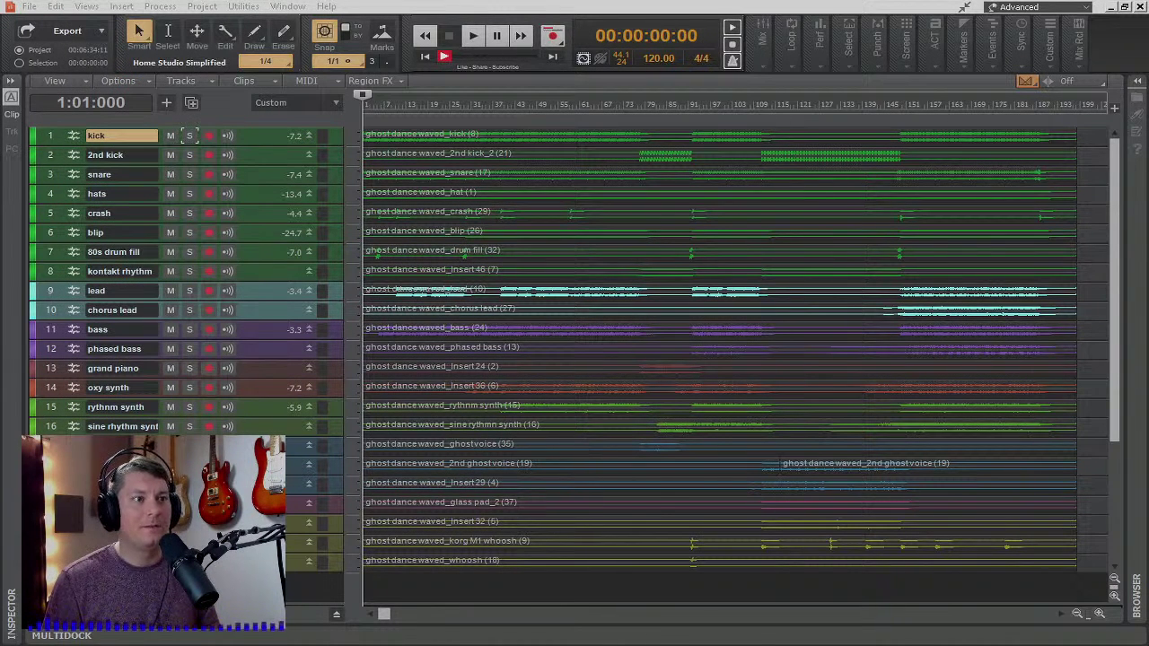
drag(1147, 498, 607, 3)
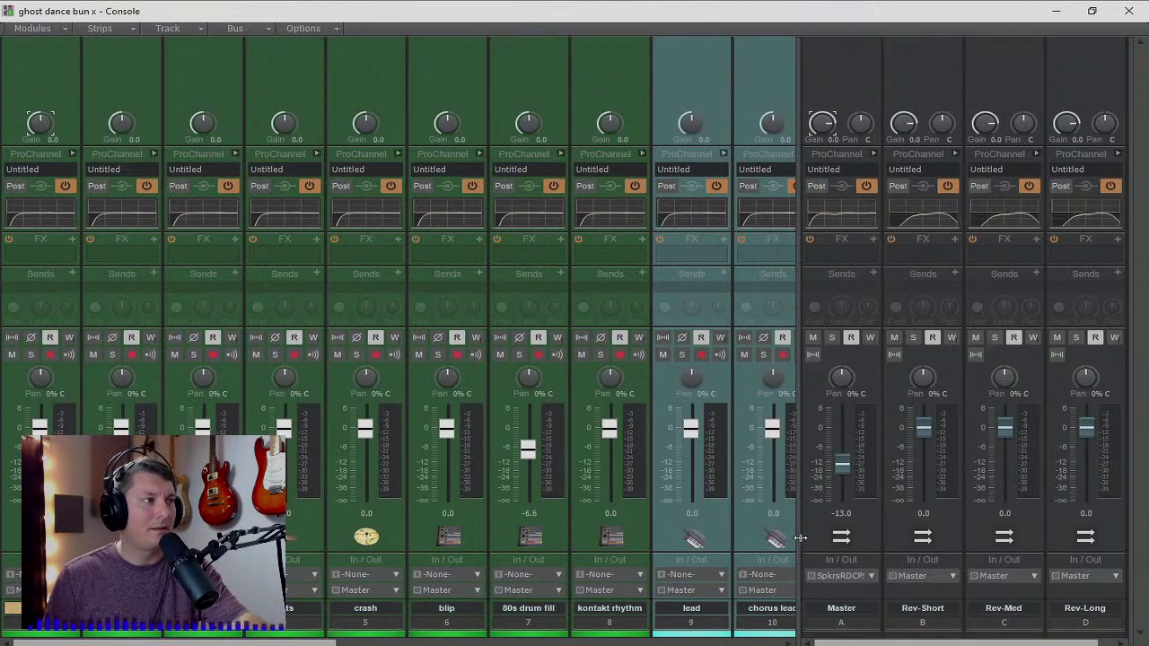
mouse_move(854, 466)
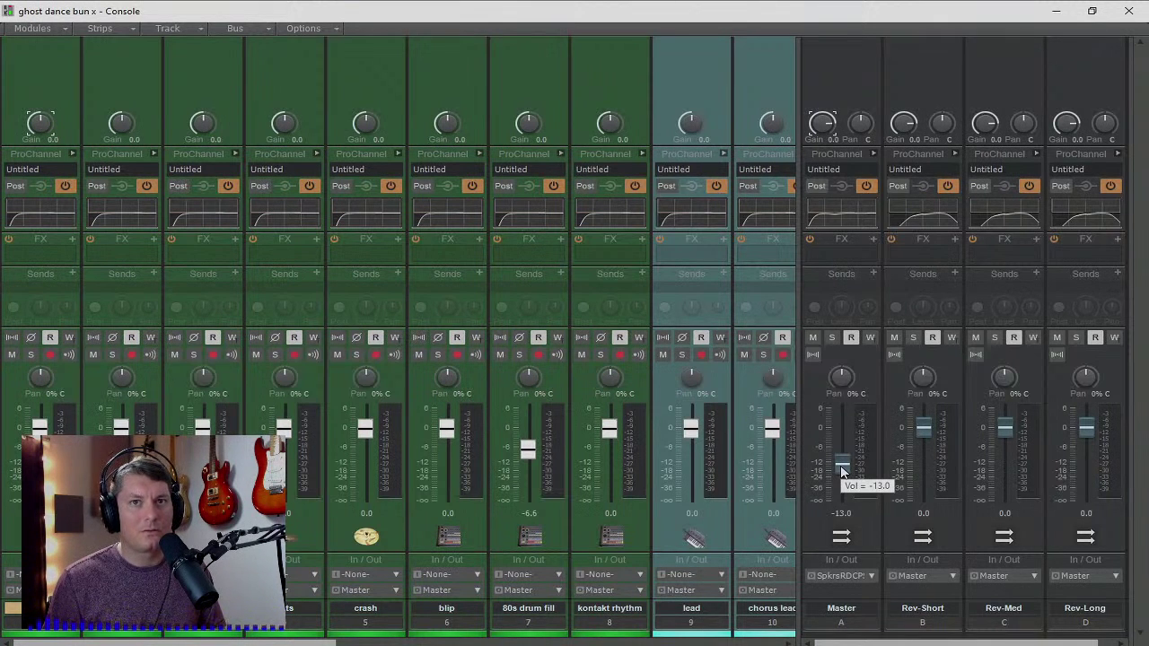
double_click(842, 471)
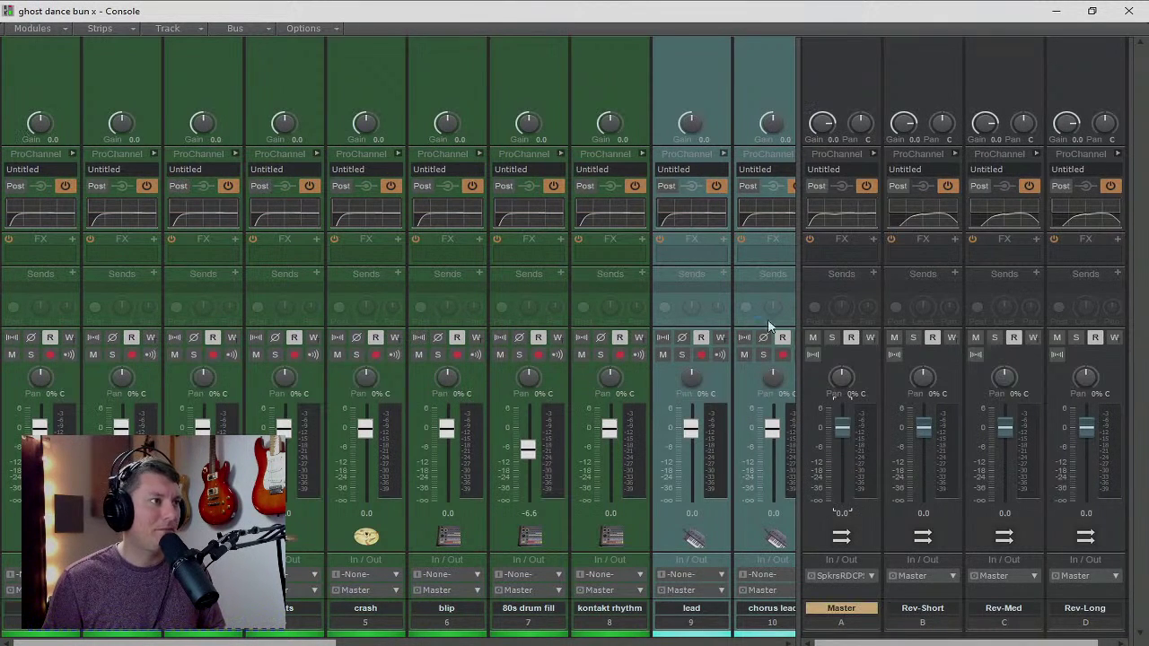
- Move the Console window off the track view and play the project from the start
click(1091, 11)
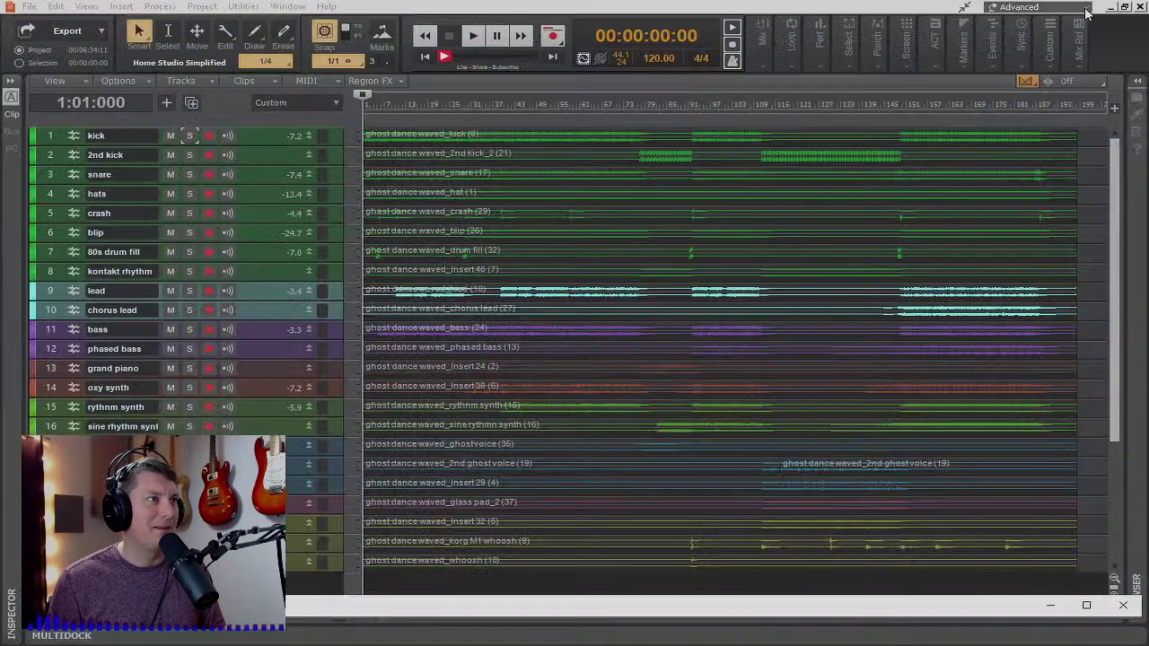
drag(908, 603, 987, 458)
click(995, 461)
drag(757, 8, 1147, 156)
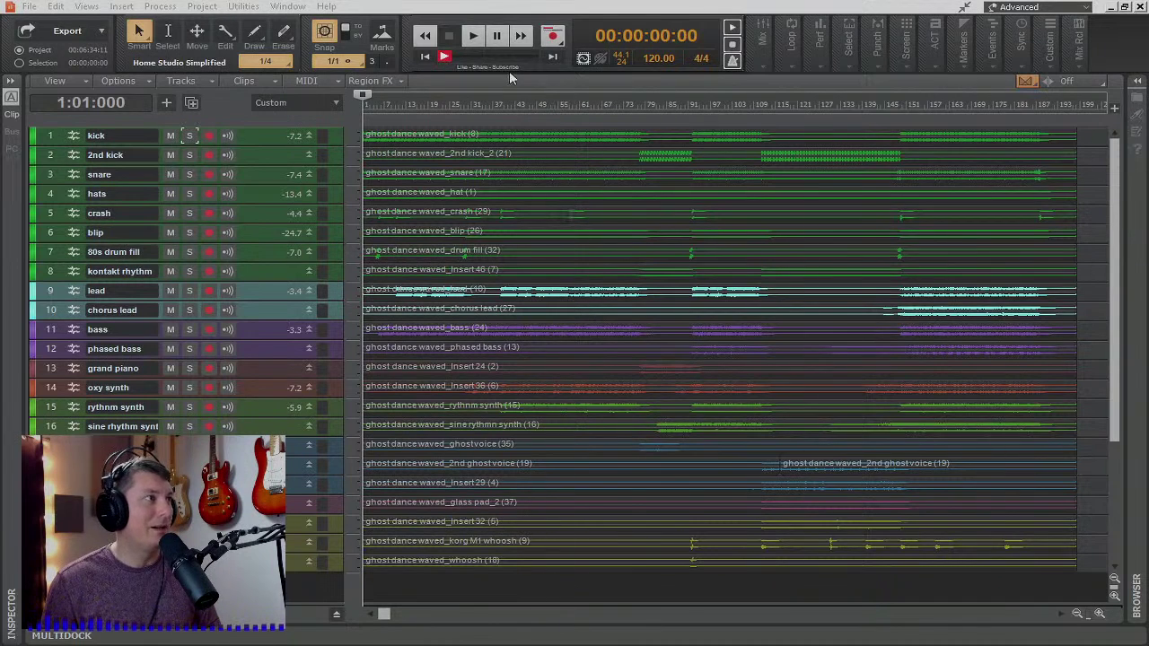
click(473, 36)
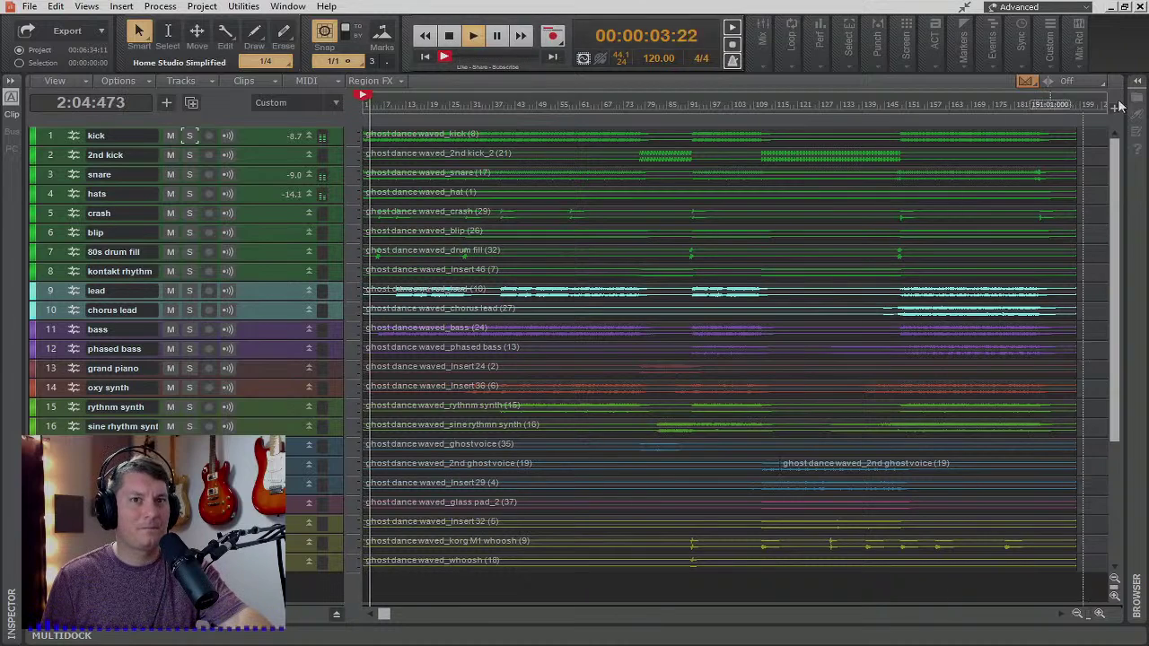
- Bring the Console back and examine the kick's expanded ProChannel EQ and the strips of all other tracks
key(alt+2)
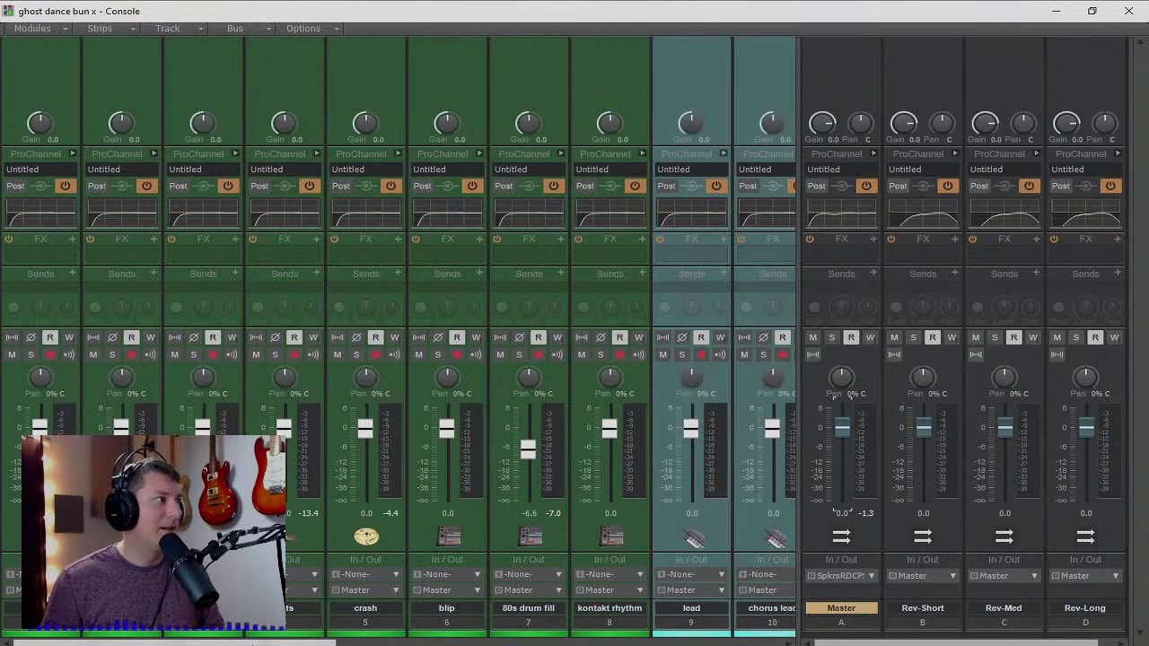
click(72, 154)
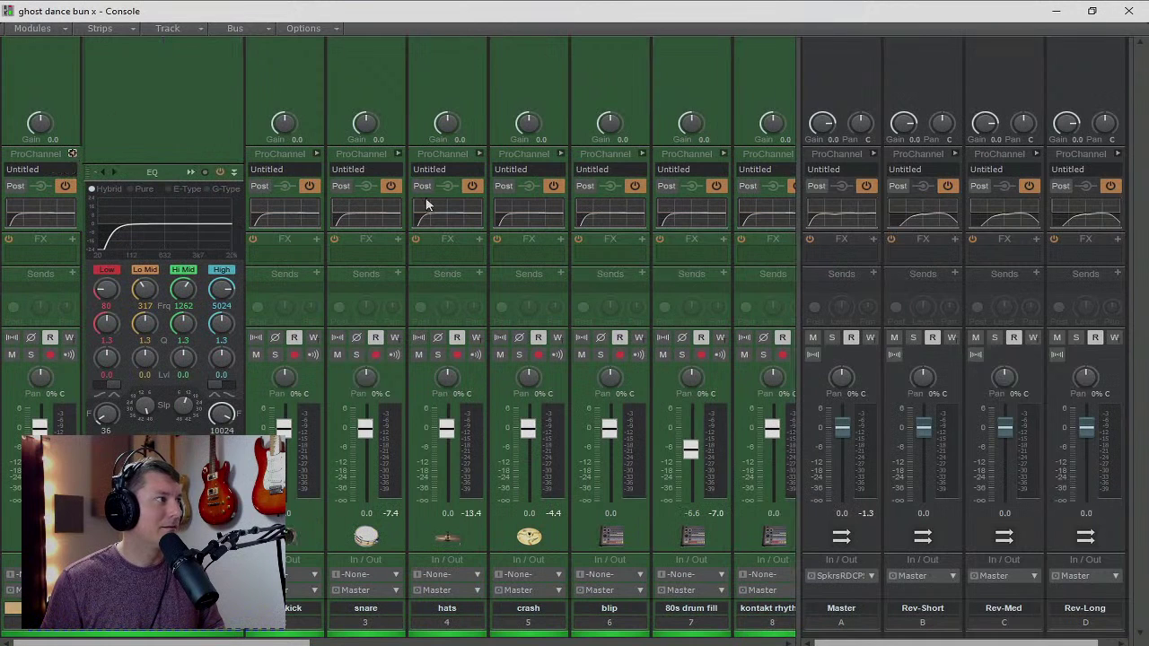
click(71, 153)
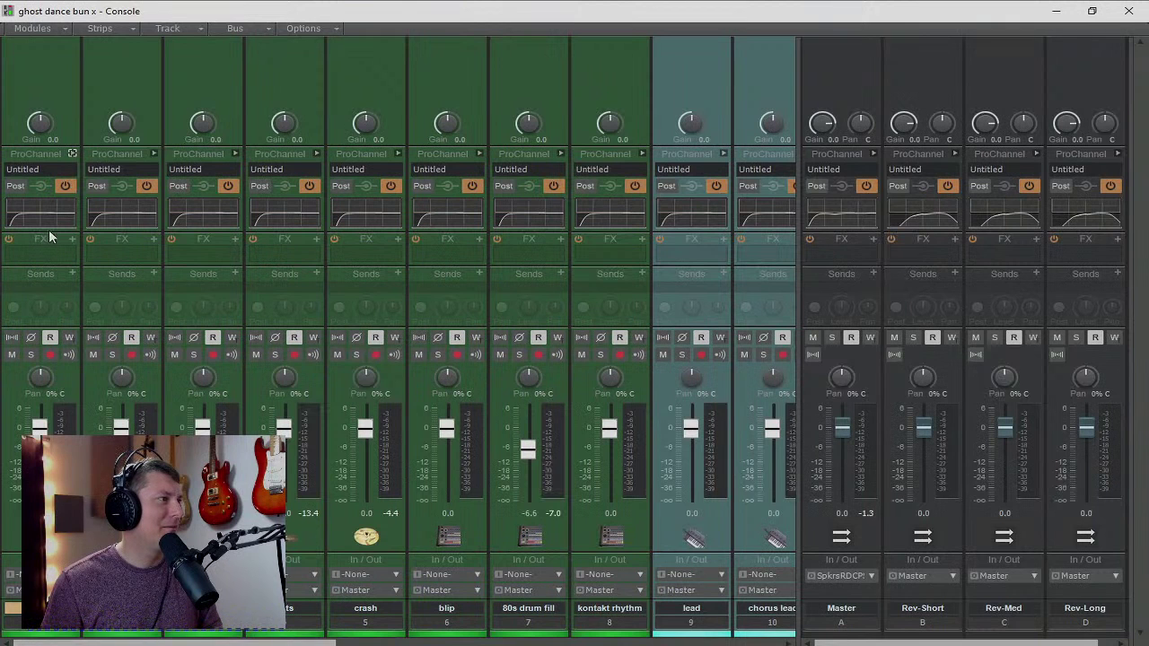
click(73, 153)
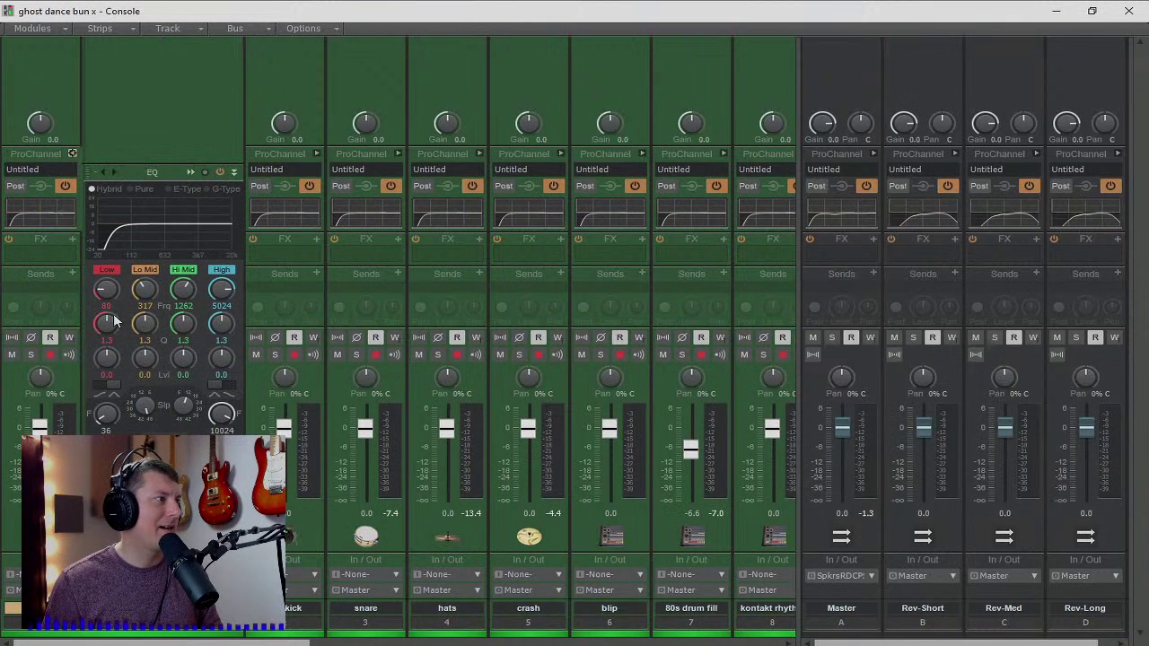
click(73, 152)
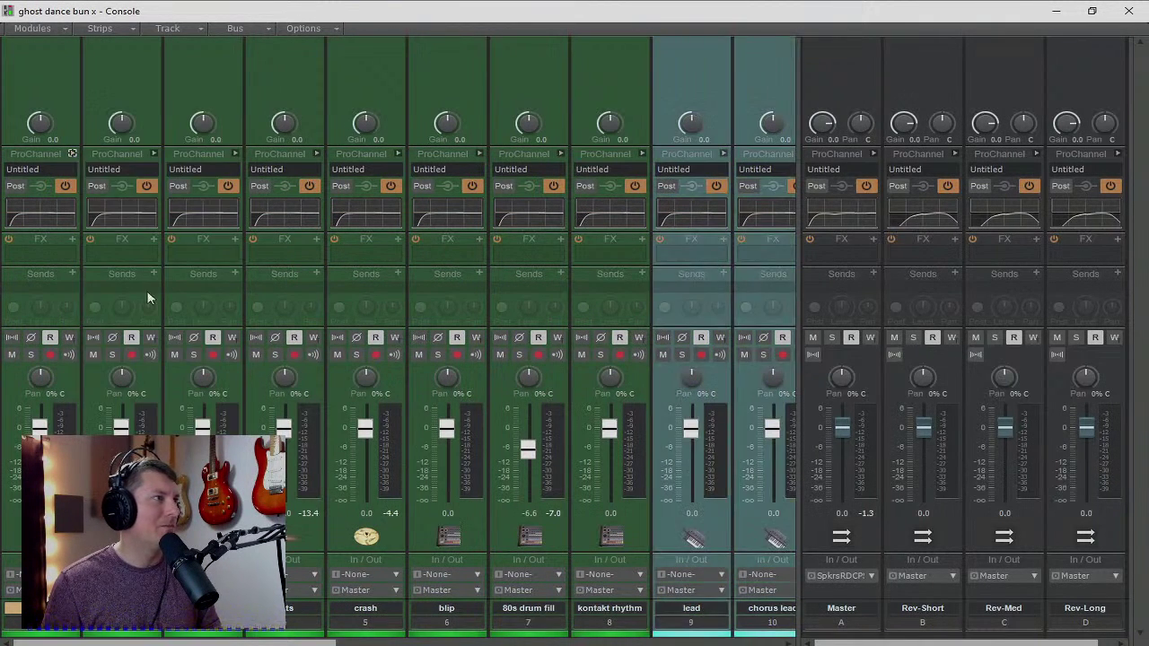
drag(260, 641, 727, 643)
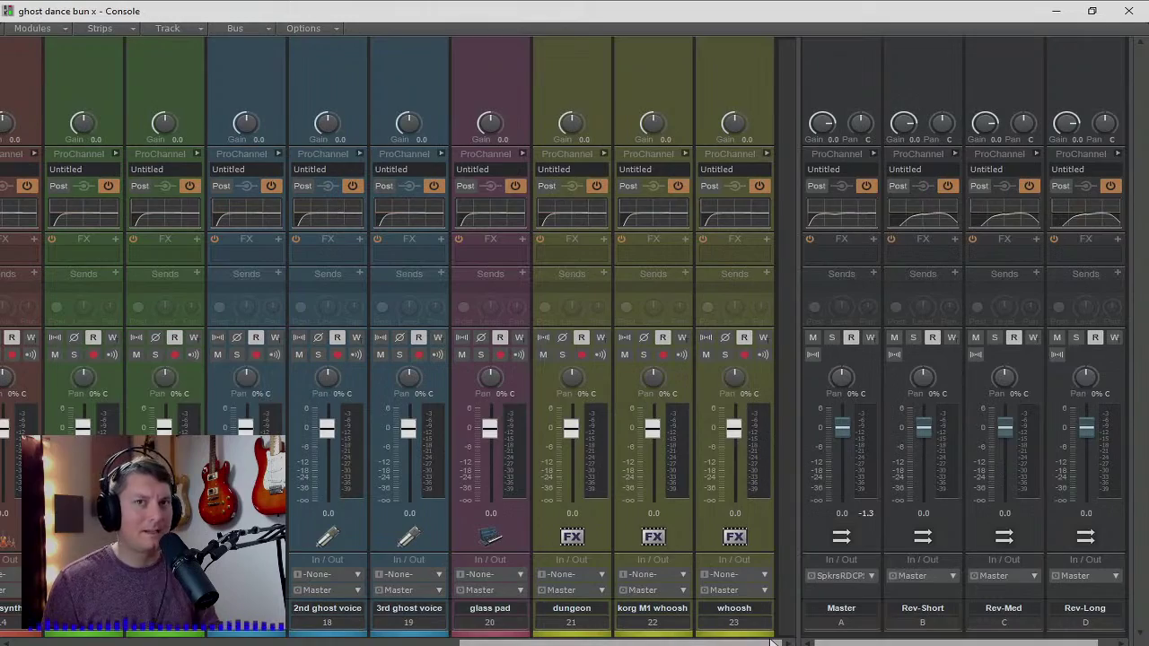
drag(718, 644, 142, 643)
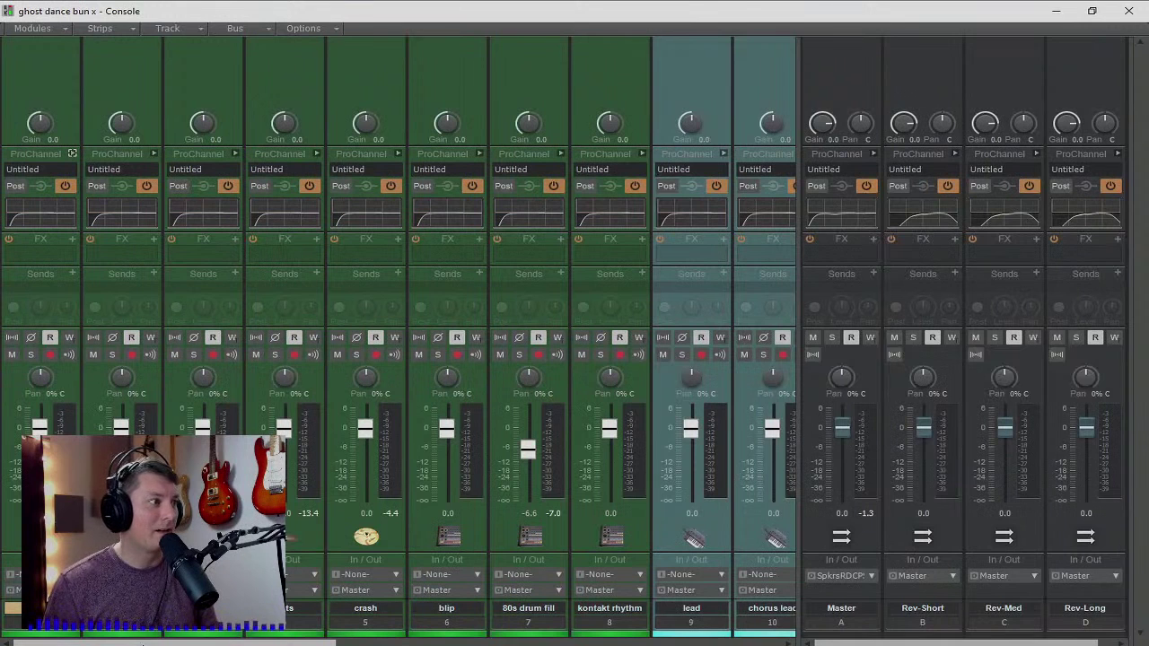
click(73, 154)
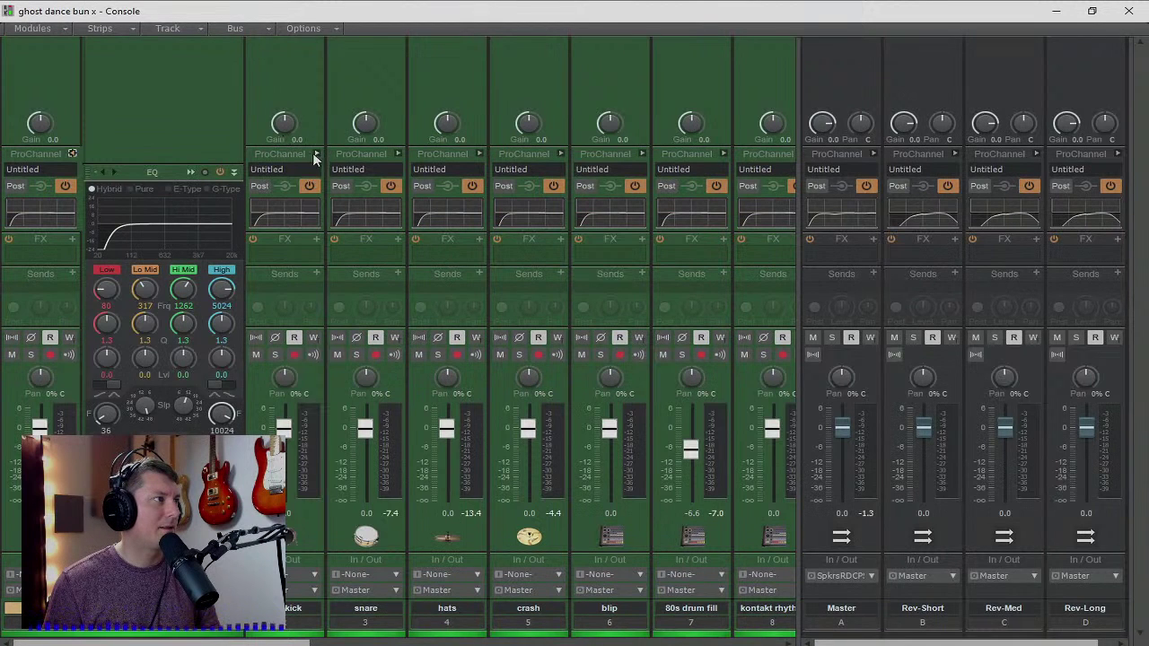
click(73, 153)
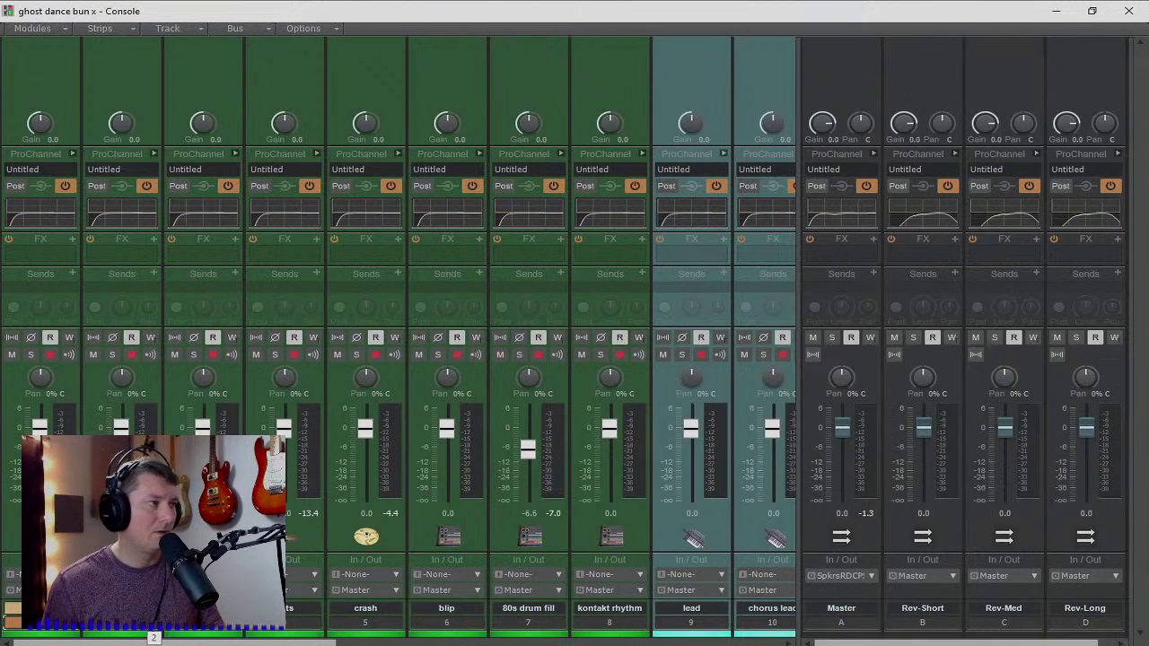
- Select all tracks, expand the ProChannel on every track strip together, and widen the track area of the Console over the buses
key(ctrl+a)
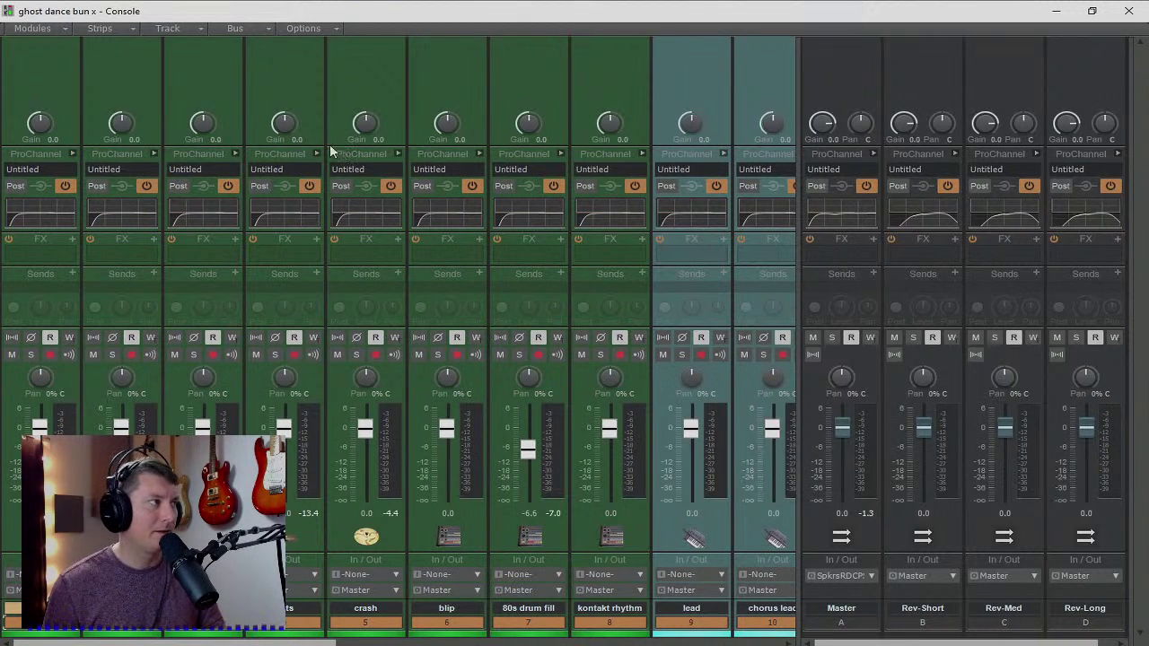
click(72, 151)
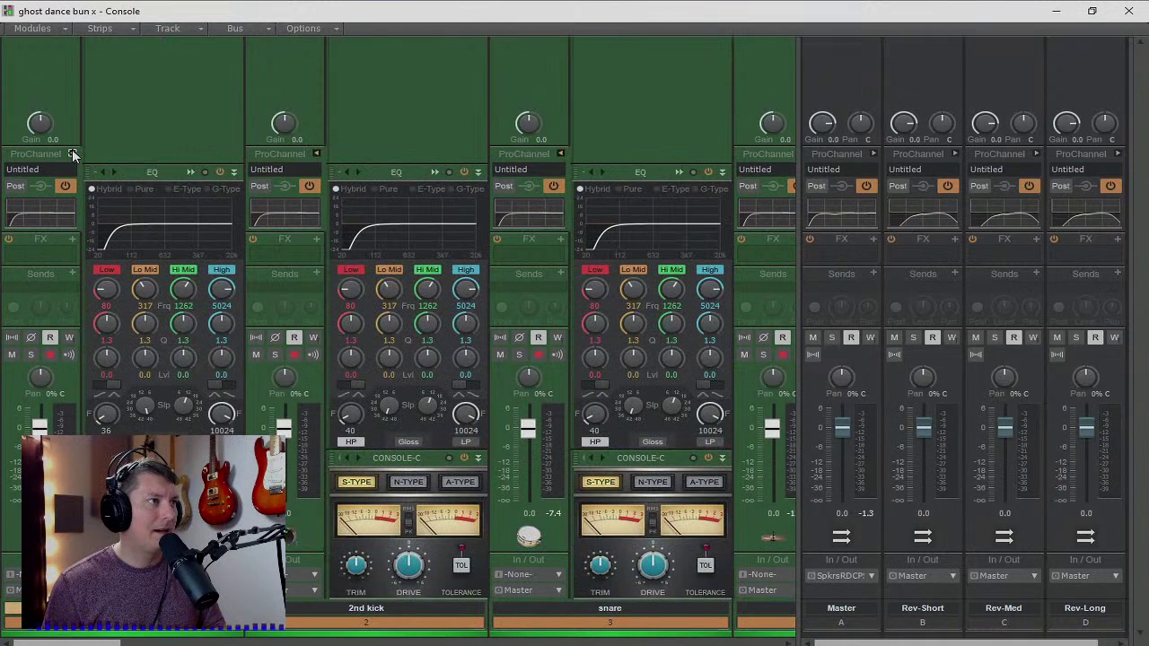
drag(798, 286, 1125, 283)
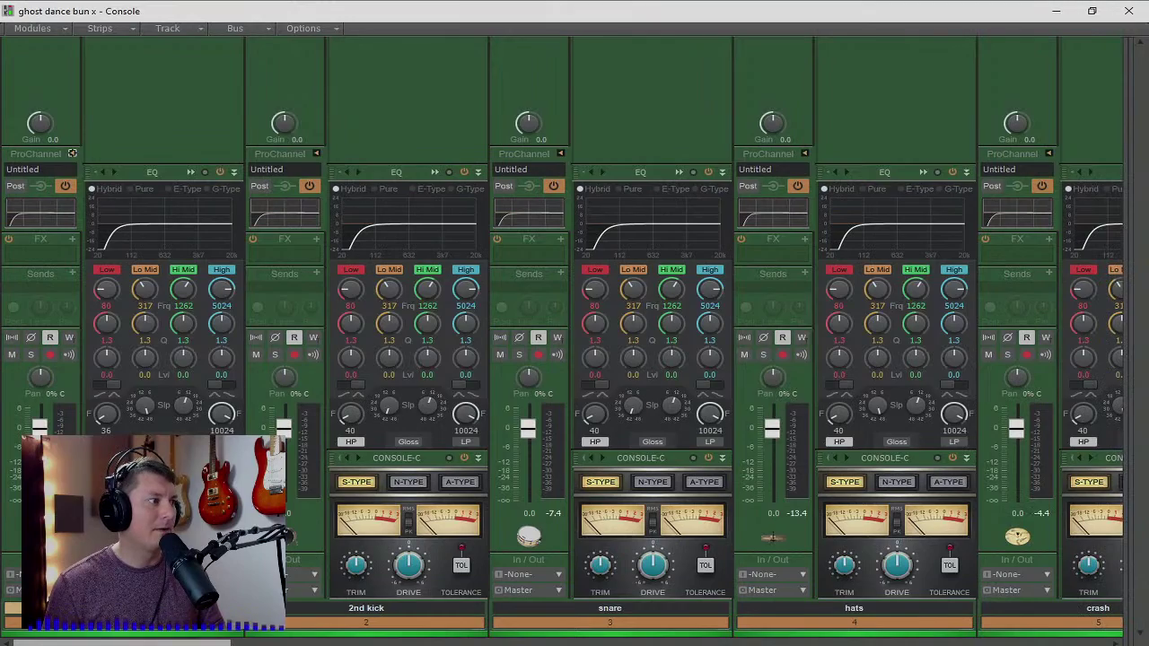
drag(220, 642, 995, 643)
drag(978, 642, 206, 641)
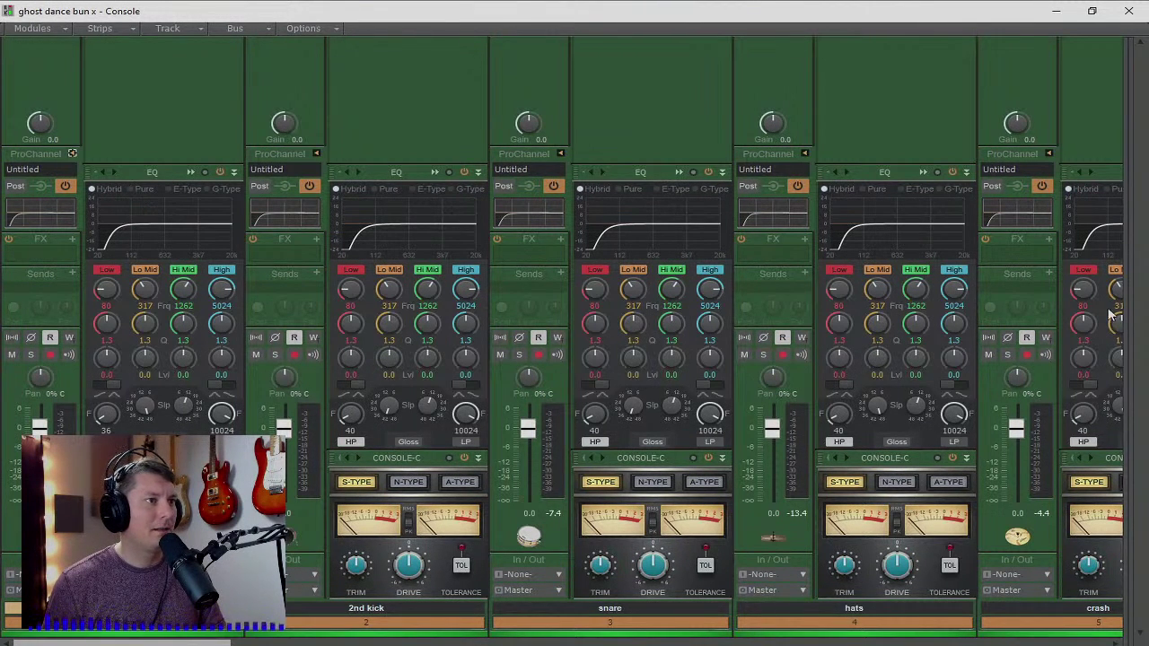
mouse_move(1126, 302)
mouse_down()
mouse_move(190, 310)
mouse_move(1139, 309)
mouse_up()
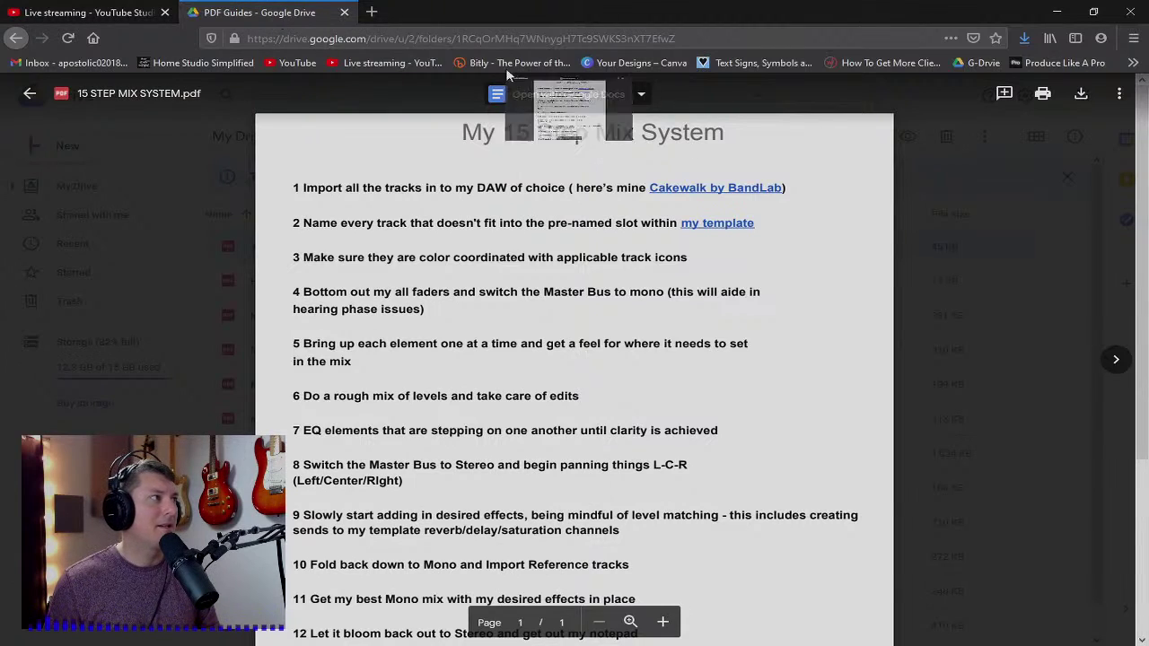
- Switch to the browser to look at 15 STEP MIX SYSTEM.pdf, and move its window away from the Console
mouse_move(269, 12)
mouse_down()
mouse_move(671, 5)
mouse_move(281, 11)
mouse_up()
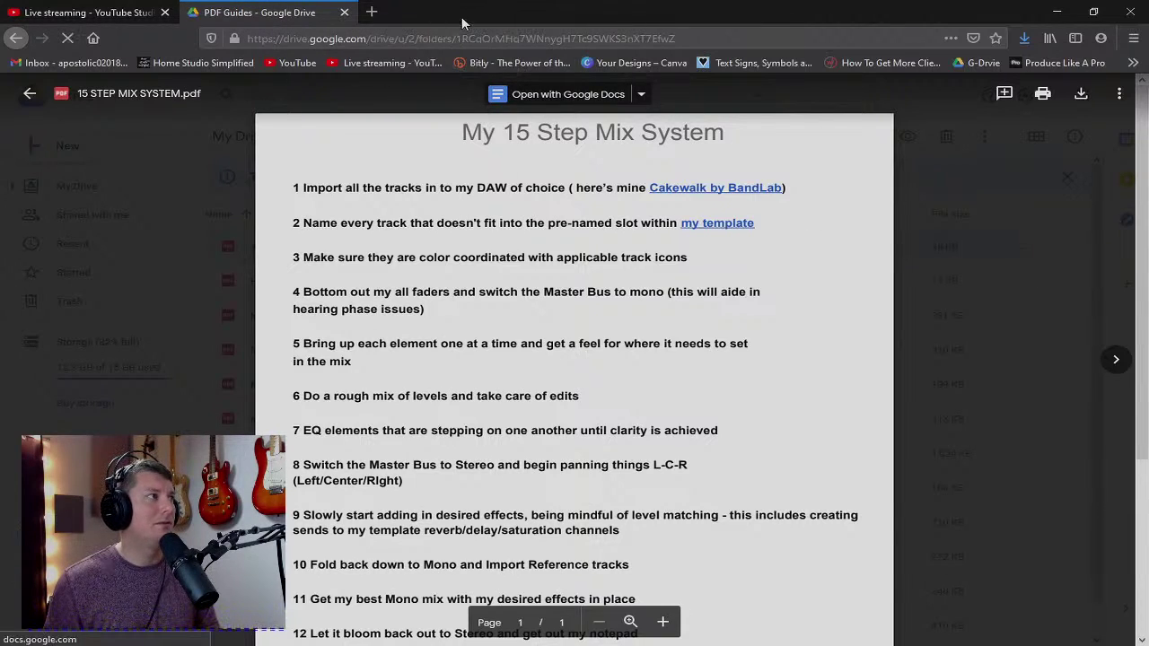
drag(462, 19, 538, 1)
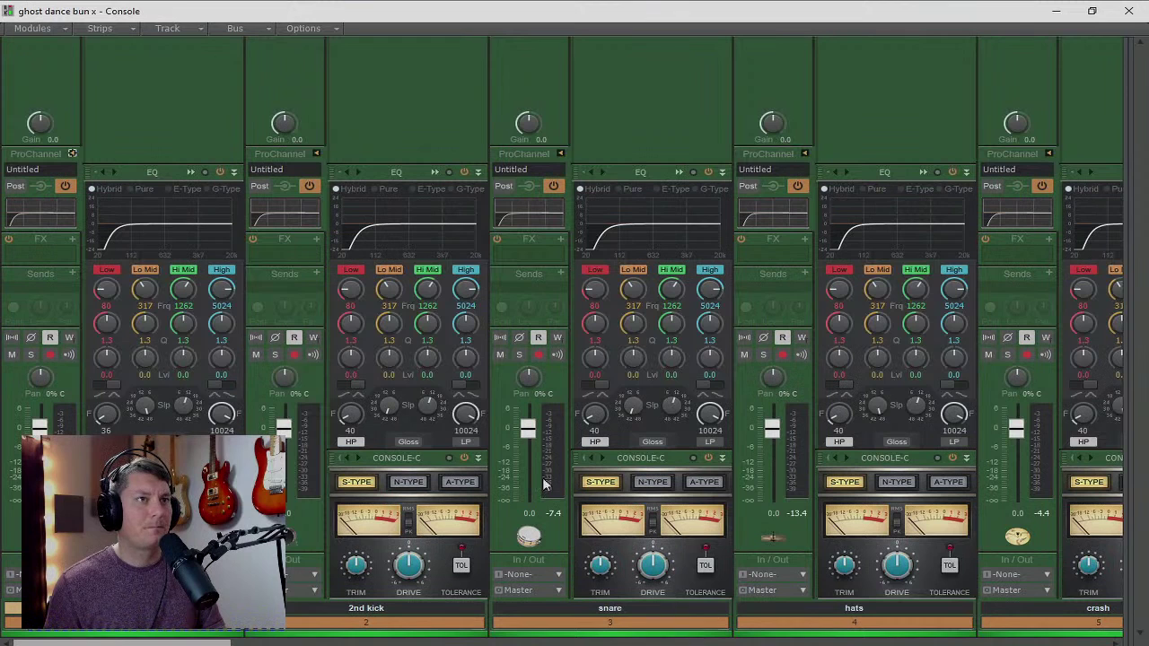
- Collapse the ProChannel on all selected tracks together and reset the 80s drum fill volume to 0.0 dB
ctrl+click(71, 153)
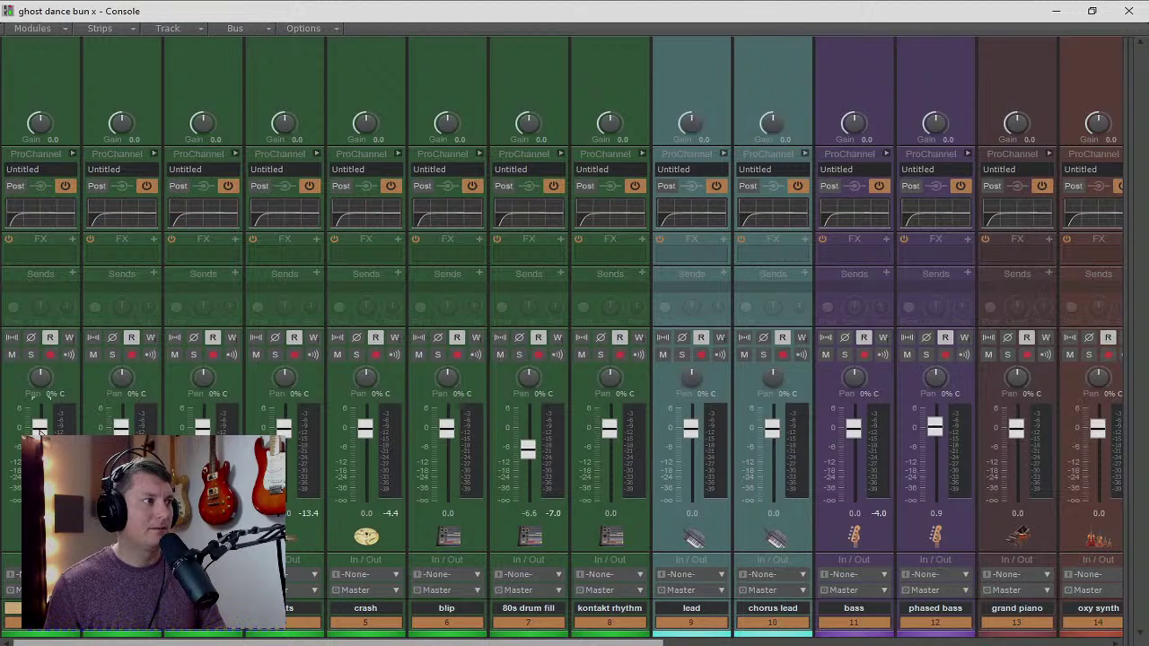
double_click(529, 453)
drag(539, 642, 380, 639)
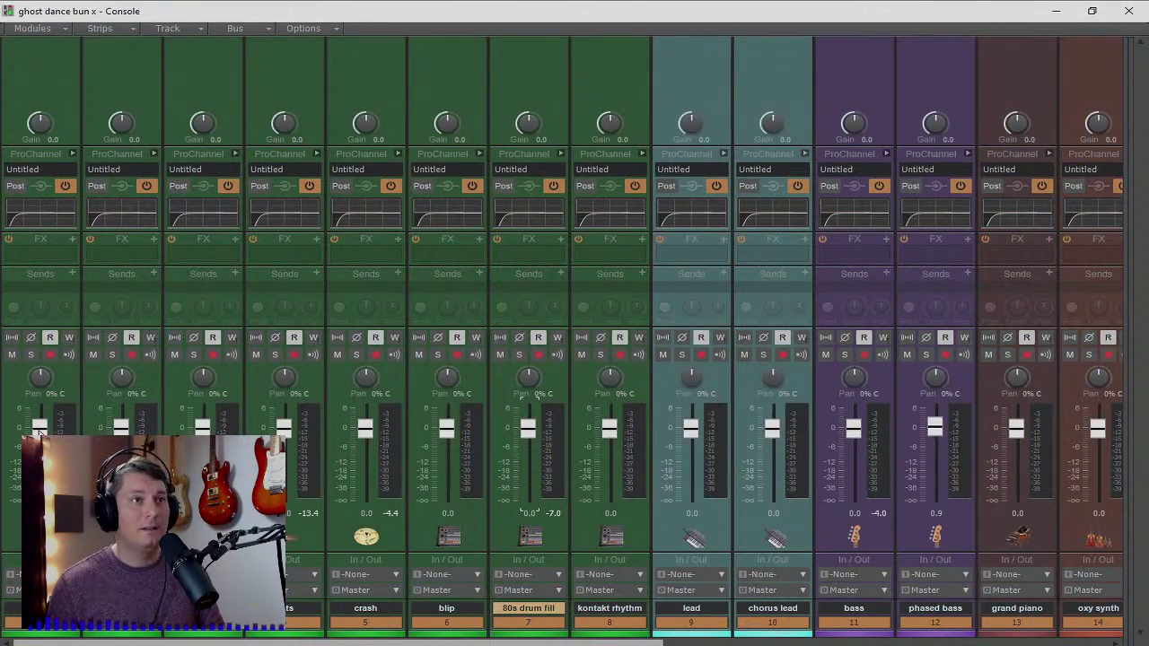
- Lower the volume faders of all selected tracks together to -INF and check them through the last strip
mouse_move(694, 432)
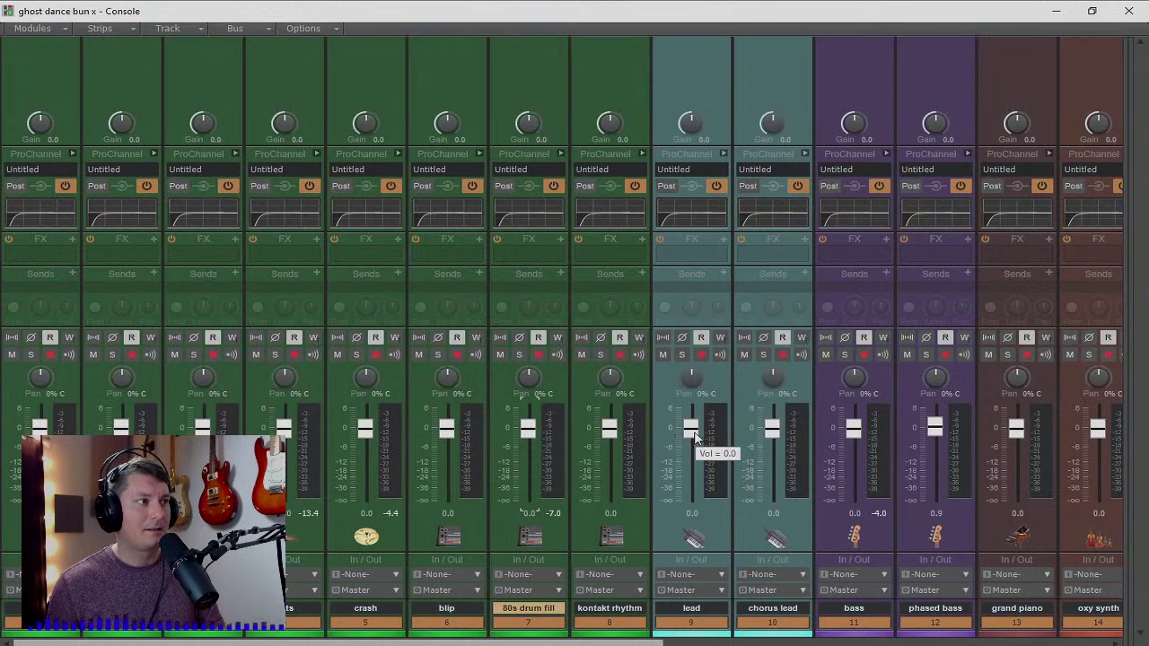
drag(691, 433, 692, 506)
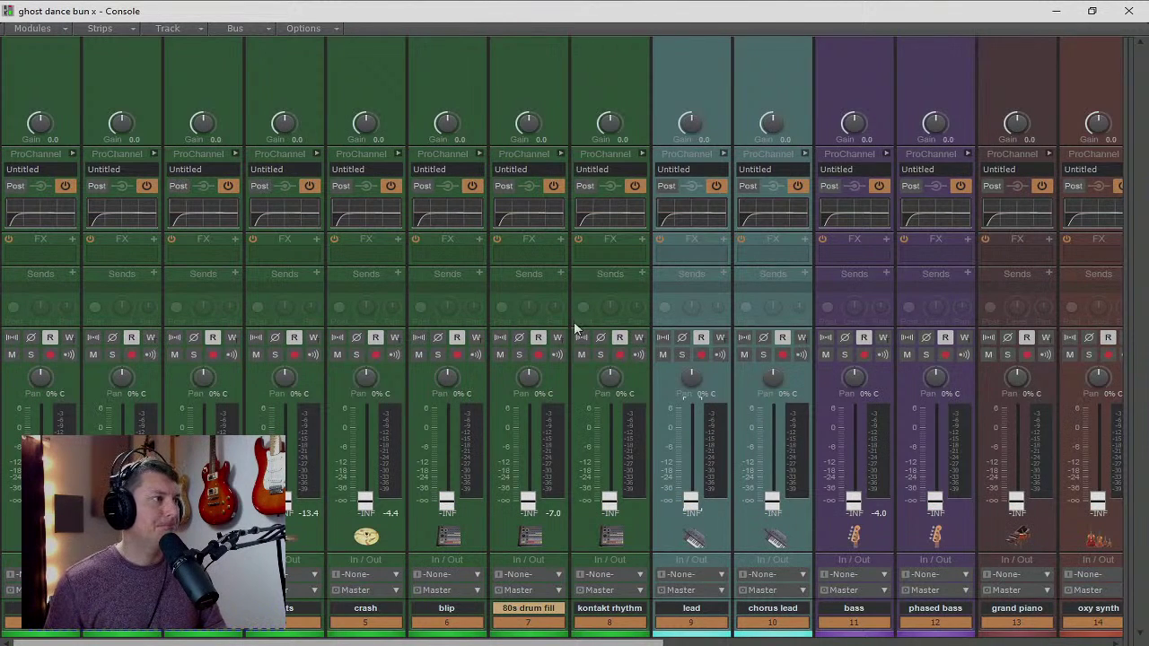
drag(535, 643, 993, 643)
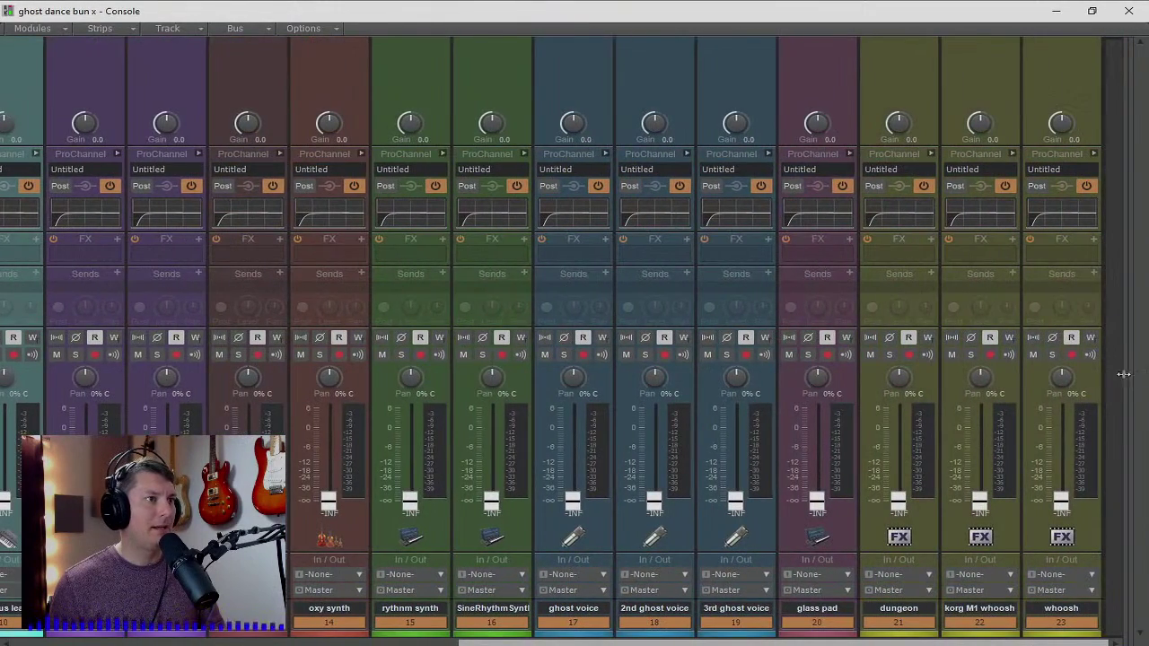
- Reveal the bus strips, switch the Master bus to mono, and shrink the bus area to show only the Master strip
drag(1121, 377, 708, 382)
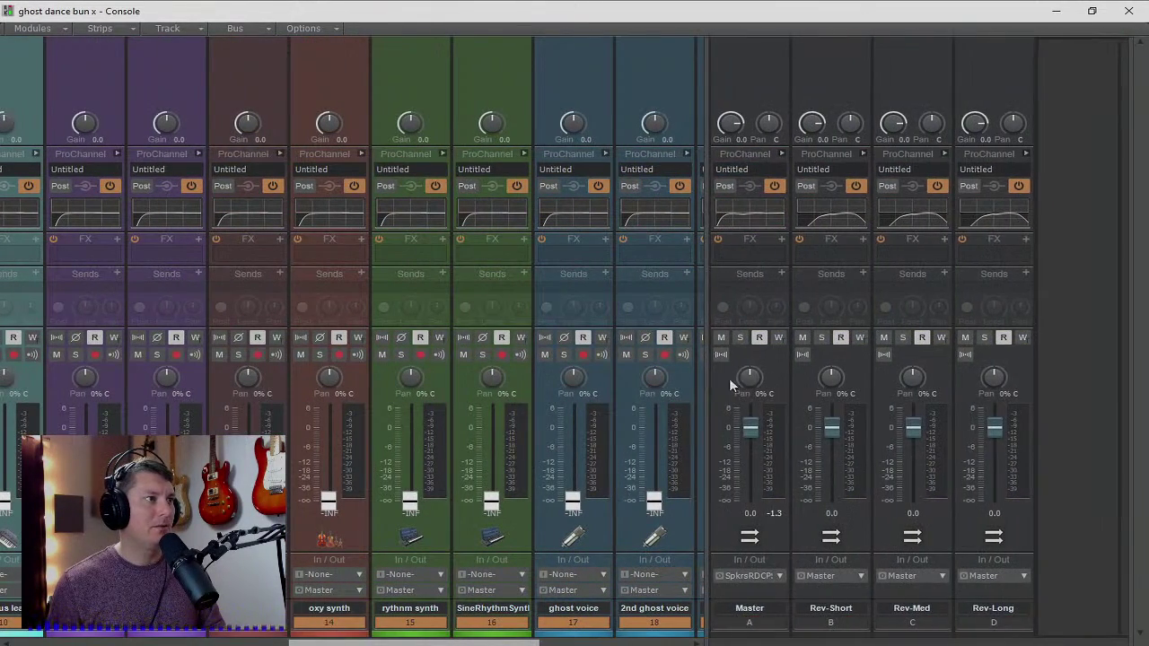
click(719, 356)
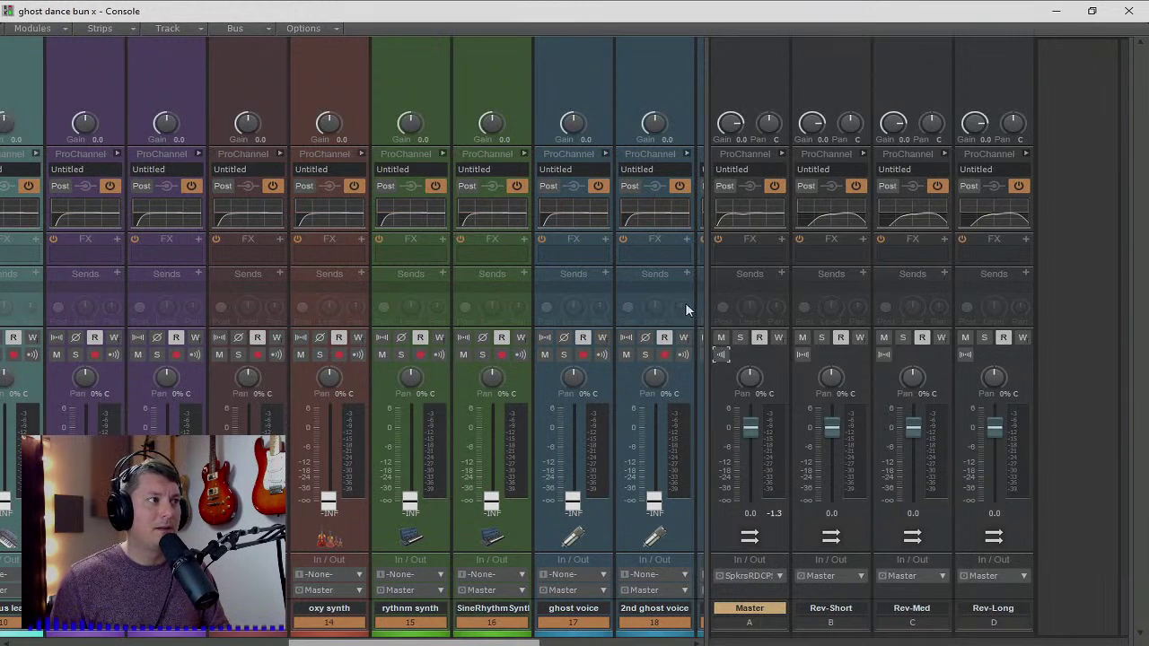
drag(704, 285, 1039, 336)
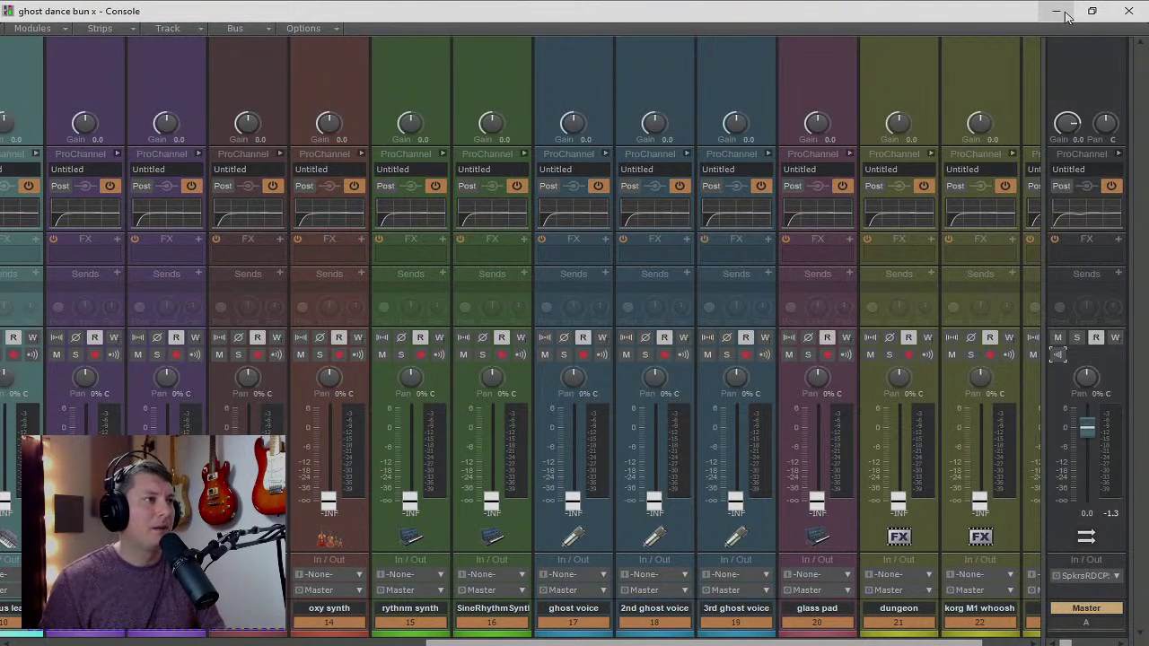
- Move the Console window off the track view and clear the selection of all tracks
drag(775, 12, 1148, 183)
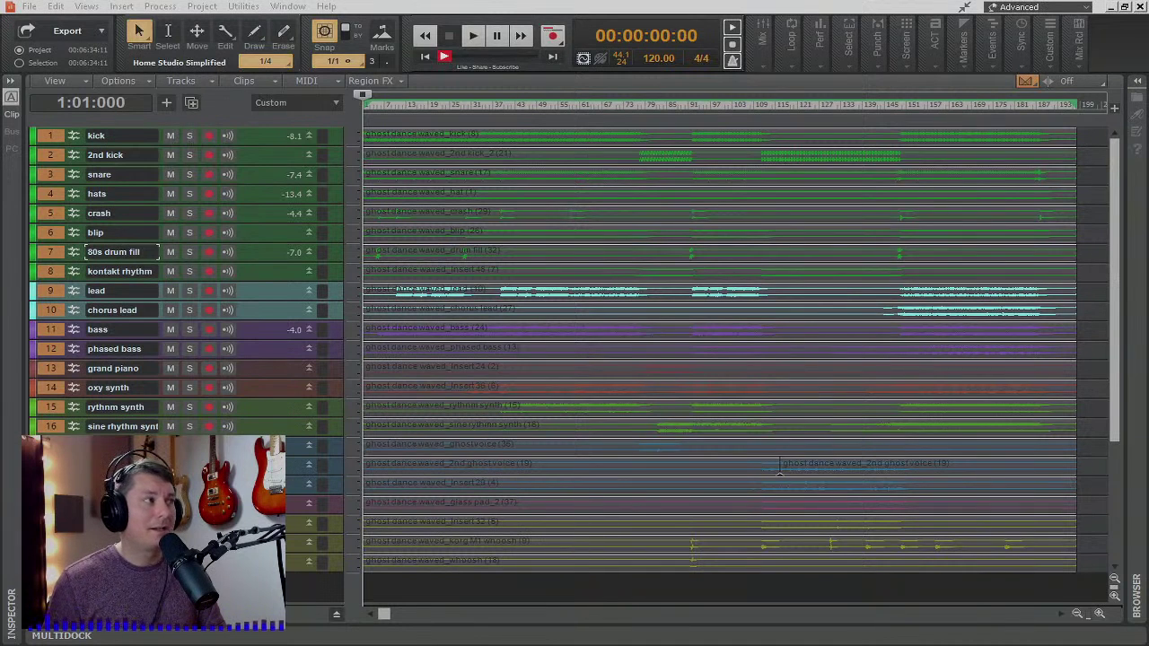
click(1097, 149)
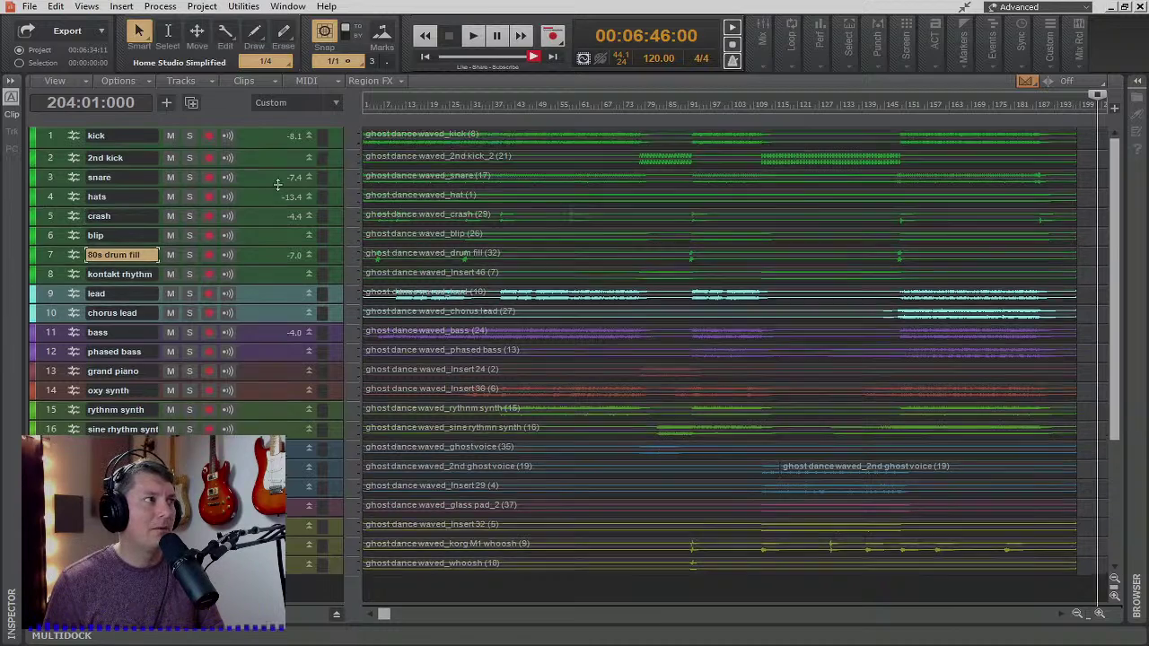
- Enlarge the kick track, return the playhead to the project start, and compare the waveforms of its two stereo channels up close
drag(269, 148, 303, 350)
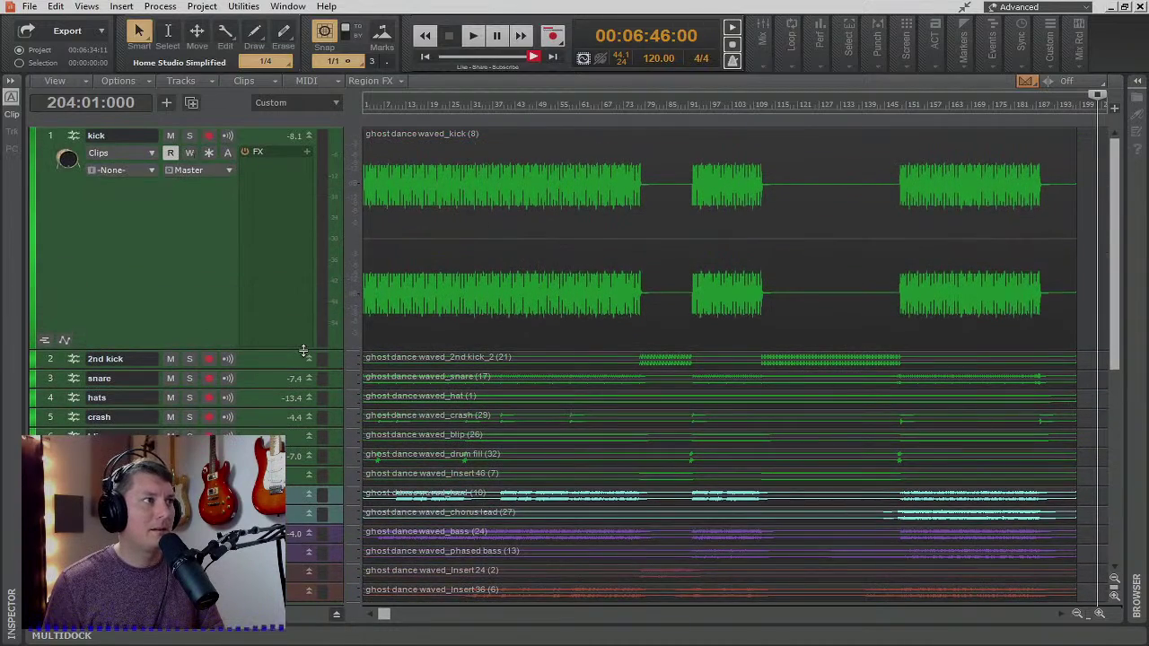
click(1100, 615)
click(1101, 617)
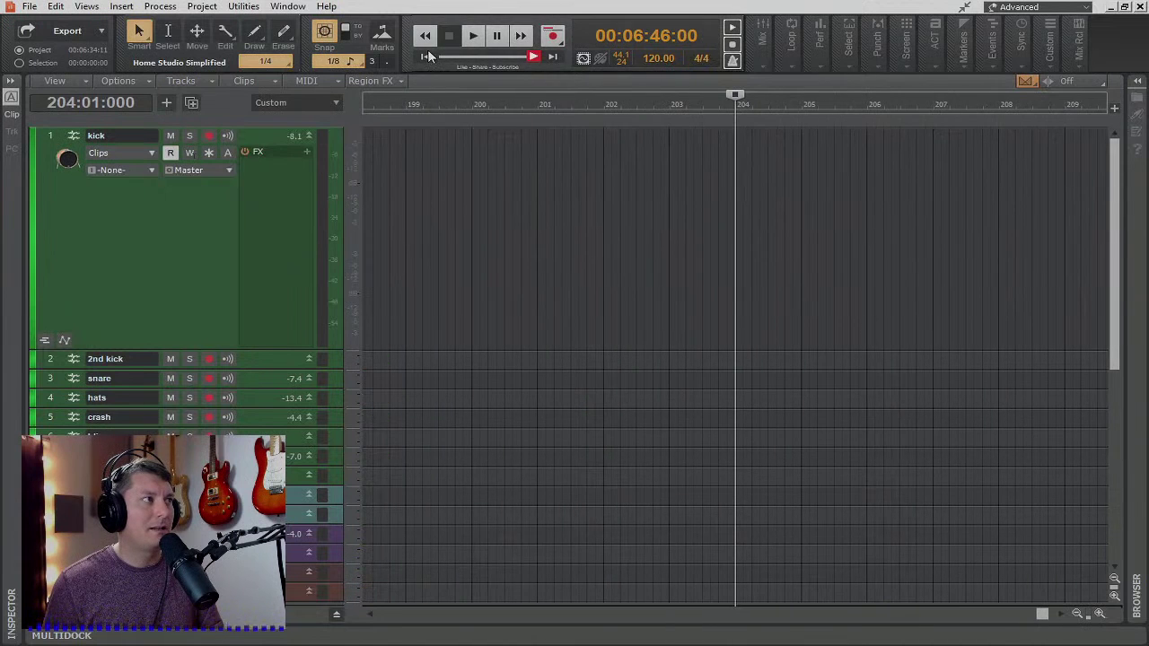
click(426, 56)
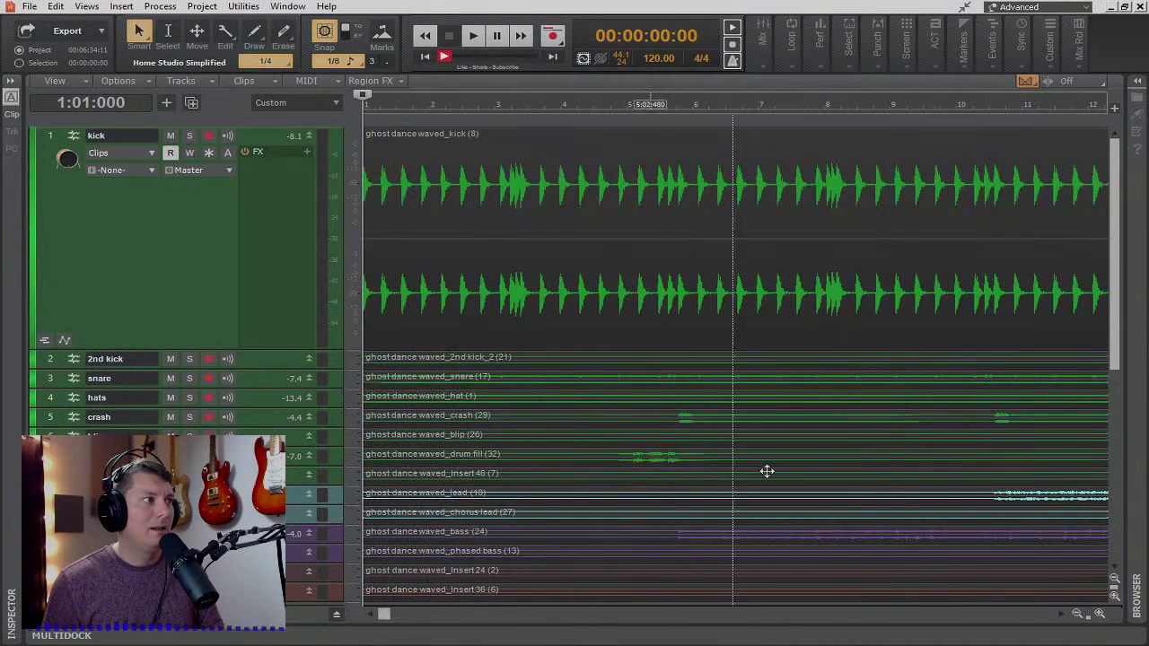
click(1098, 615)
click(1098, 615)
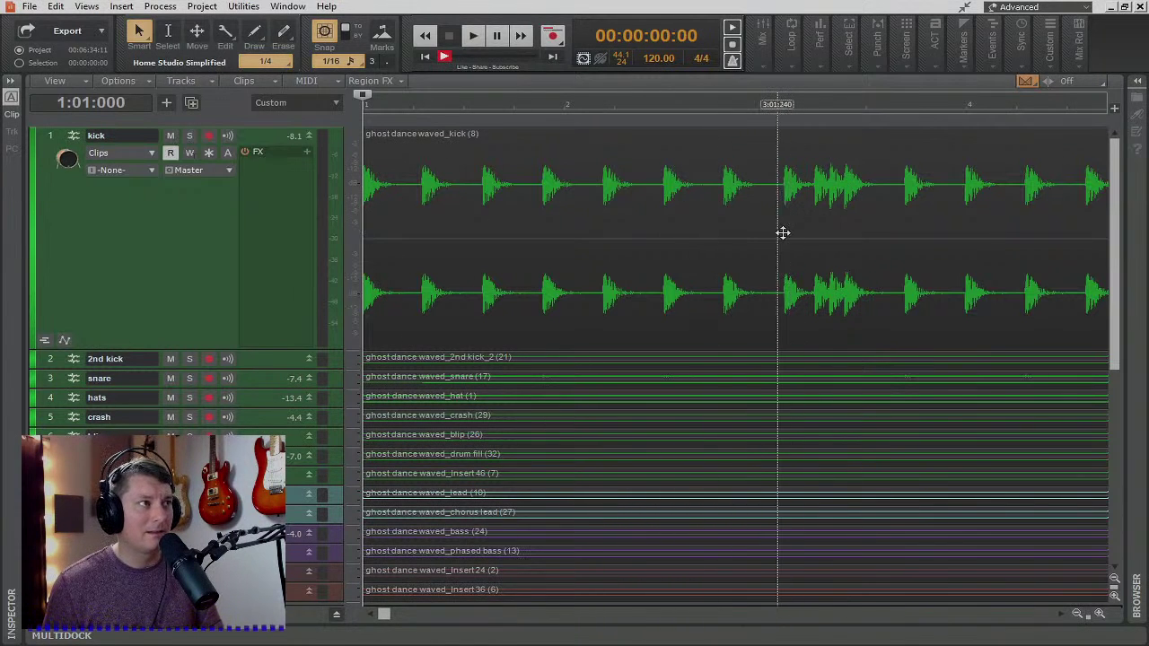
scroll(783, 233, up, 5)
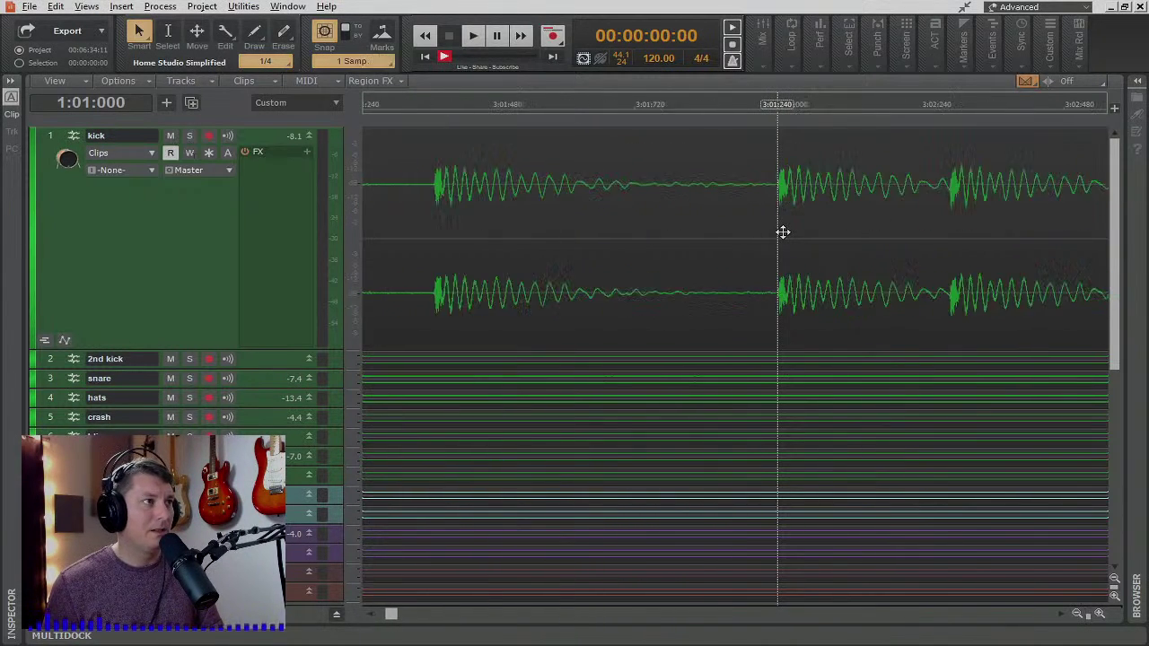
scroll(783, 233, up, 2)
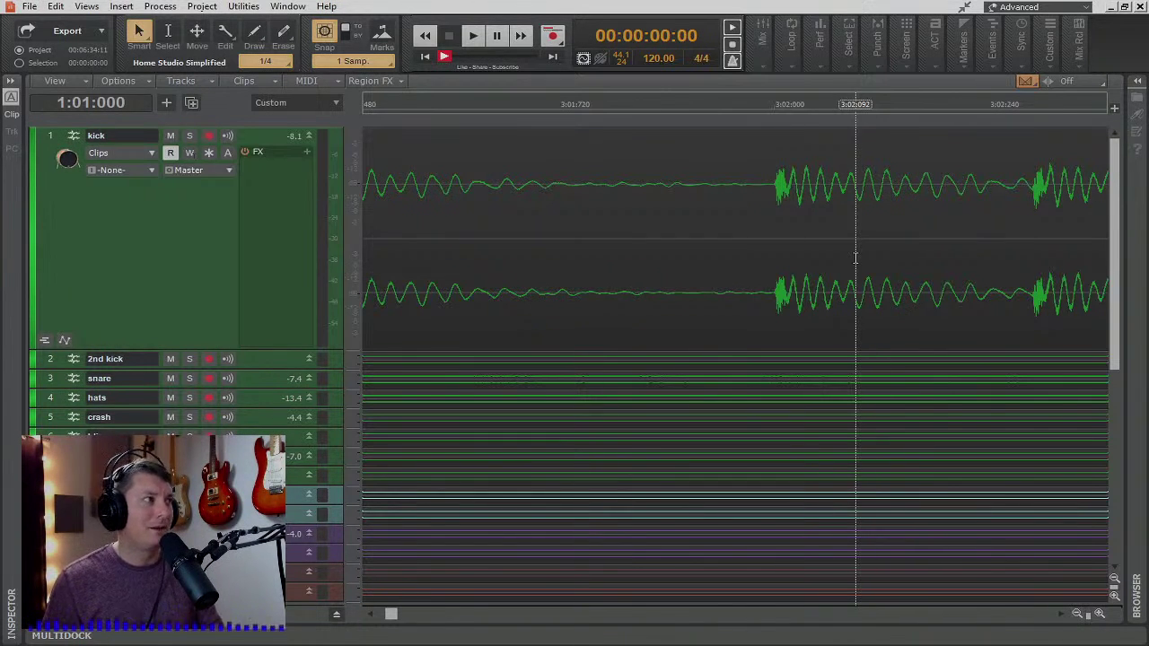
- Convert the kick track's stereo clip to mono
click(446, 165)
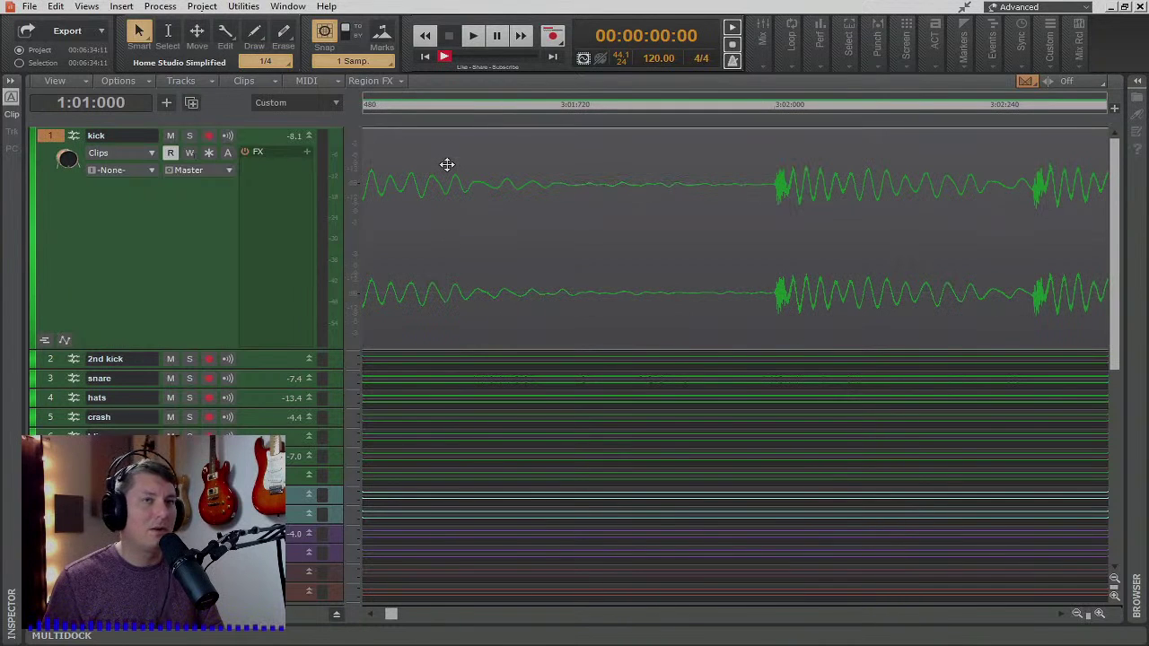
click(651, 412)
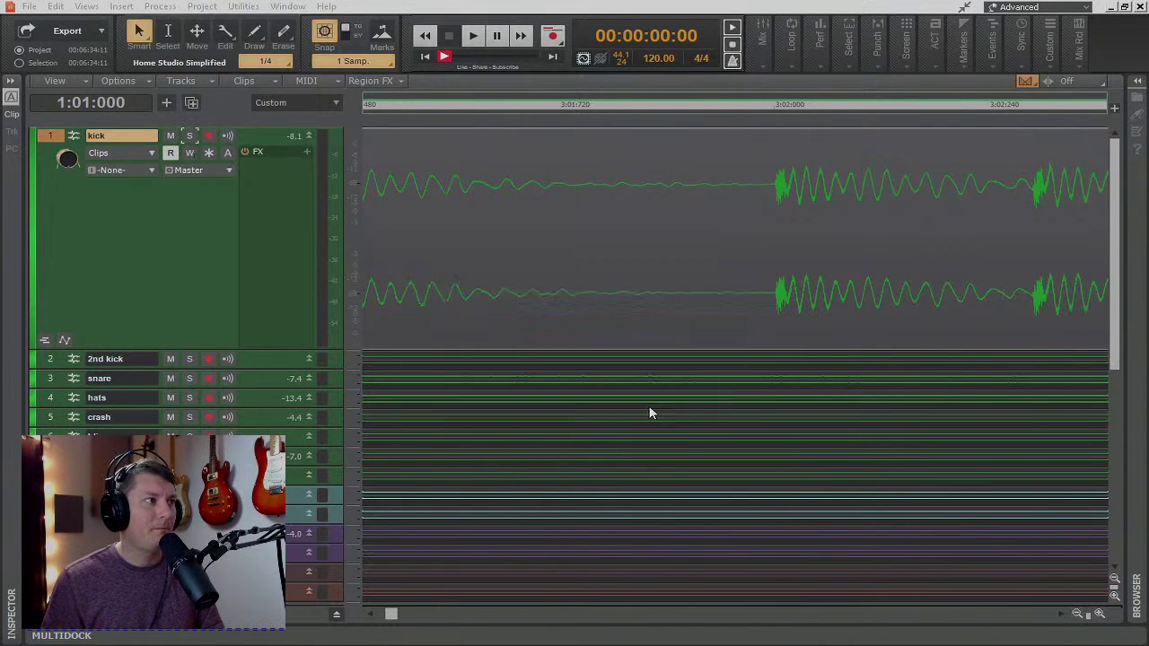
click(646, 410)
click(647, 410)
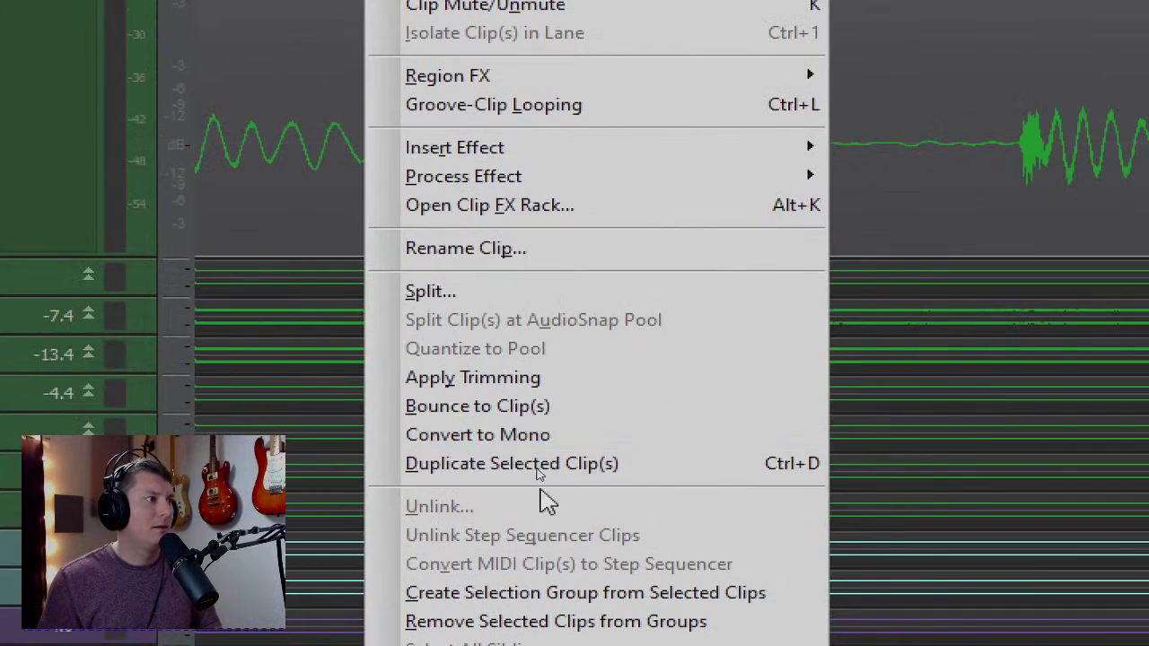
click(558, 437)
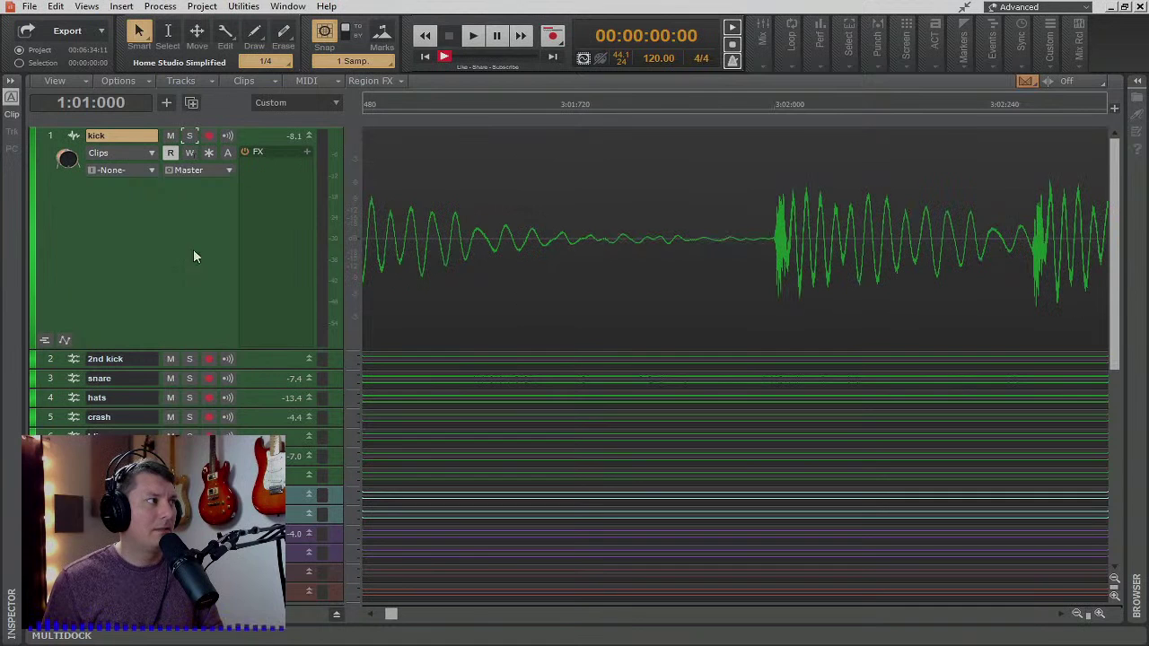
- Show all track controls and switch the kick track's interleave to mono
click(306, 104)
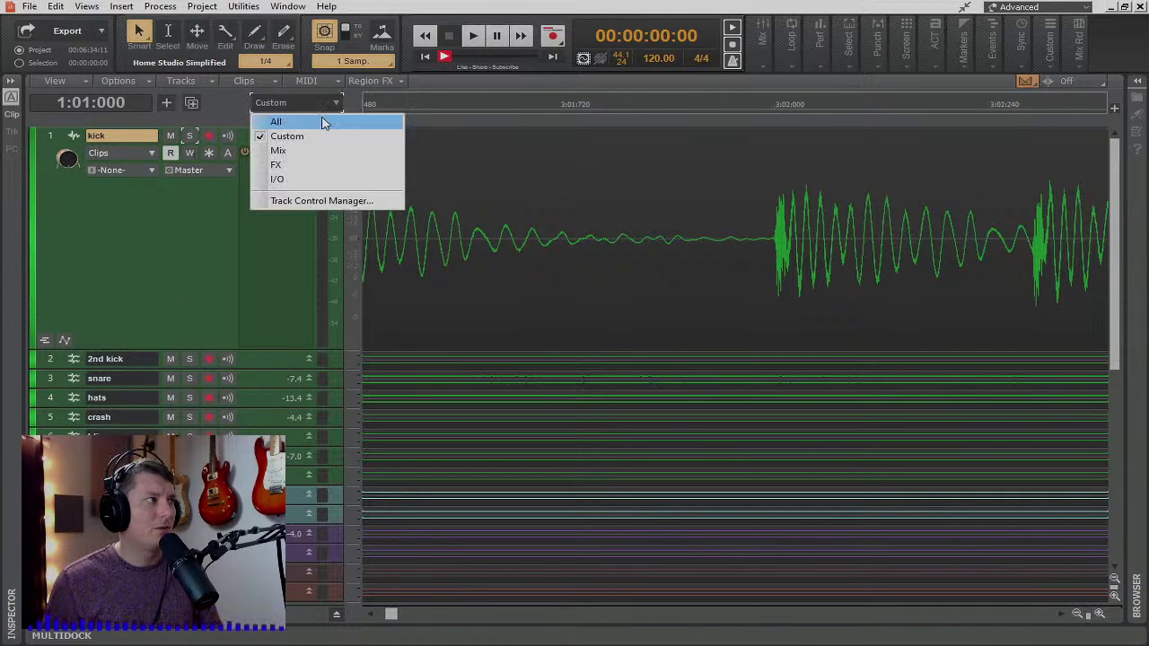
click(323, 122)
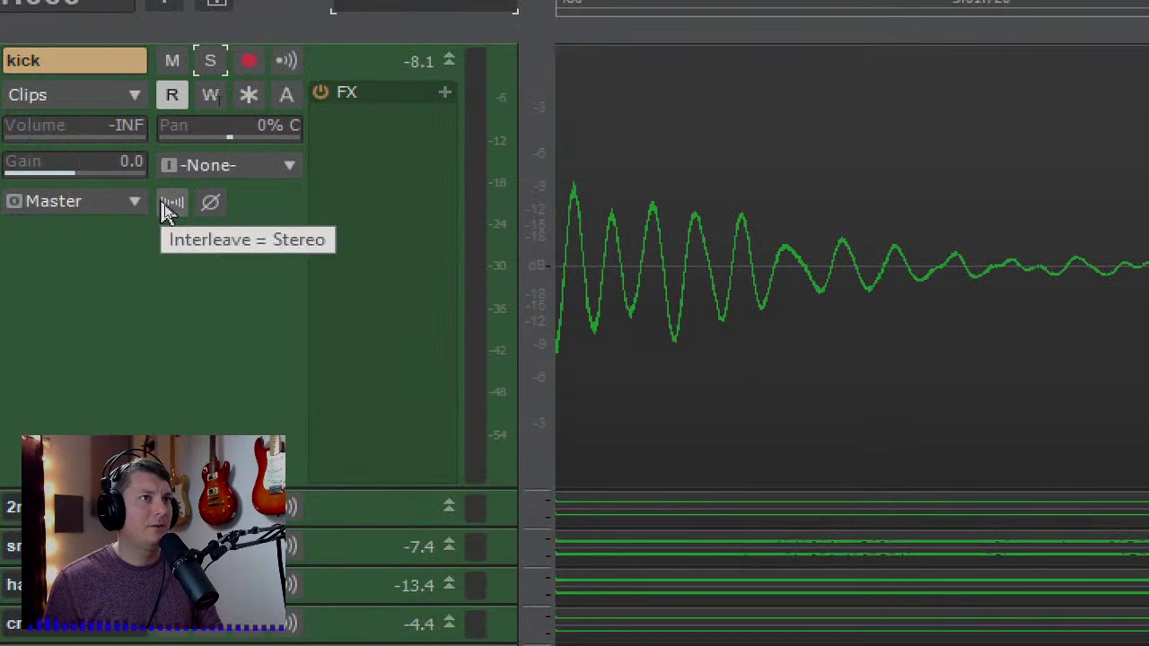
click(173, 204)
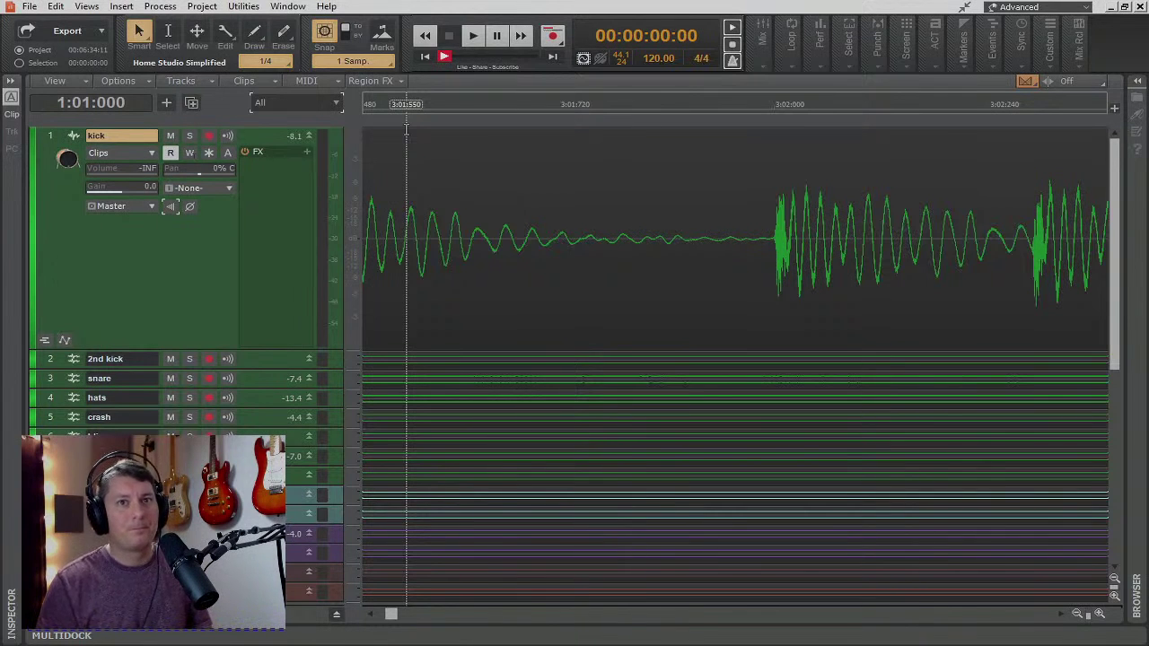
click(395, 130)
click(389, 187)
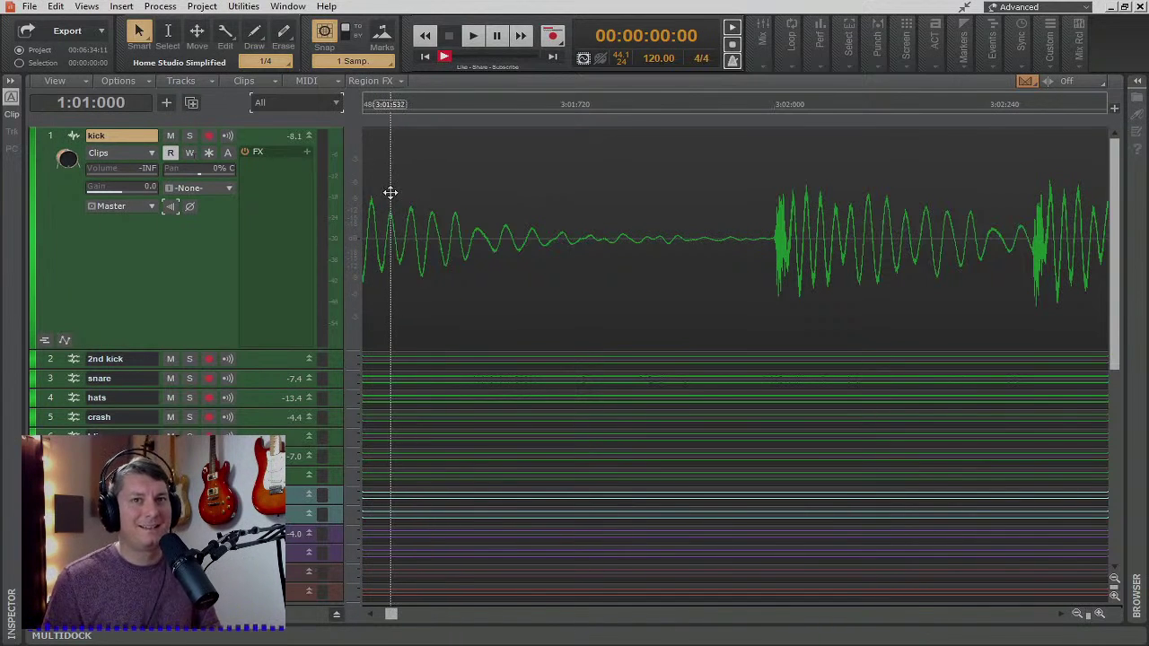
click(368, 184)
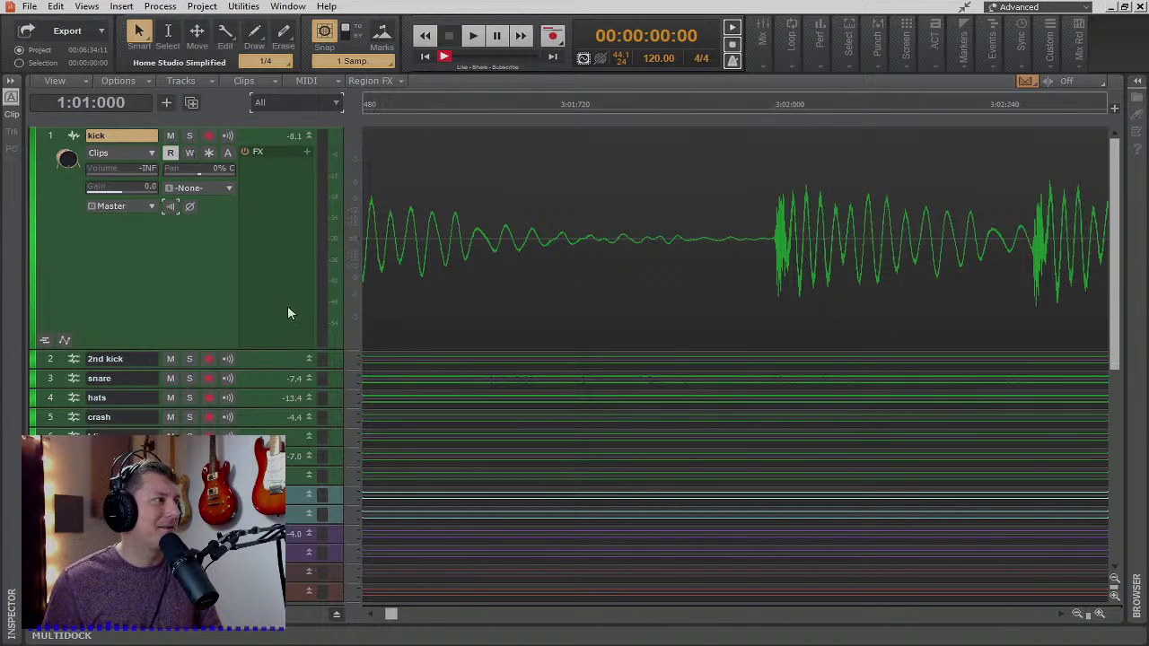
- Enlarge the 2nd kick track, place the playhead at measure 85, and compare its two channels around measure 79
drag(257, 368, 257, 589)
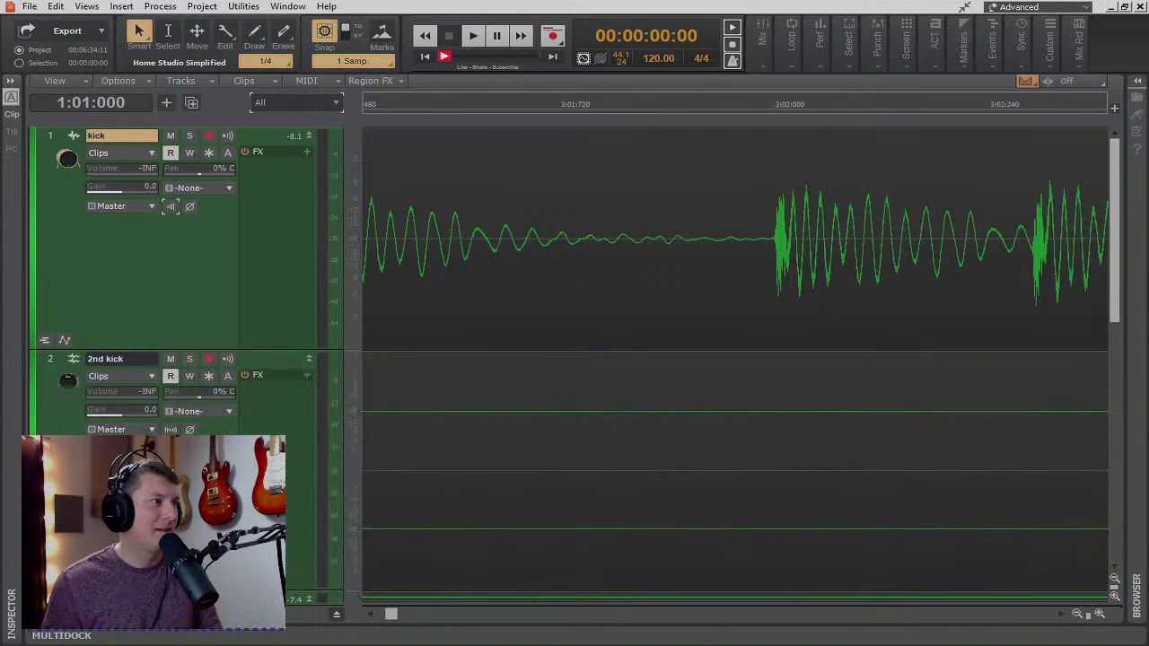
scroll(602, 474, down, 5)
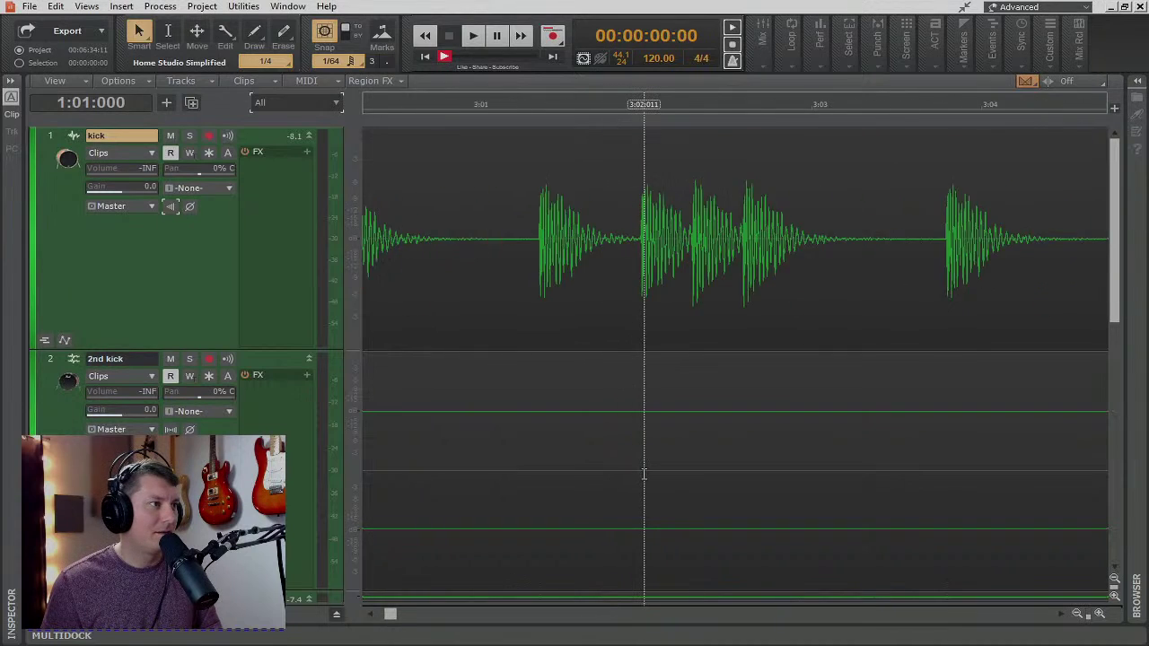
scroll(643, 474, down, 10)
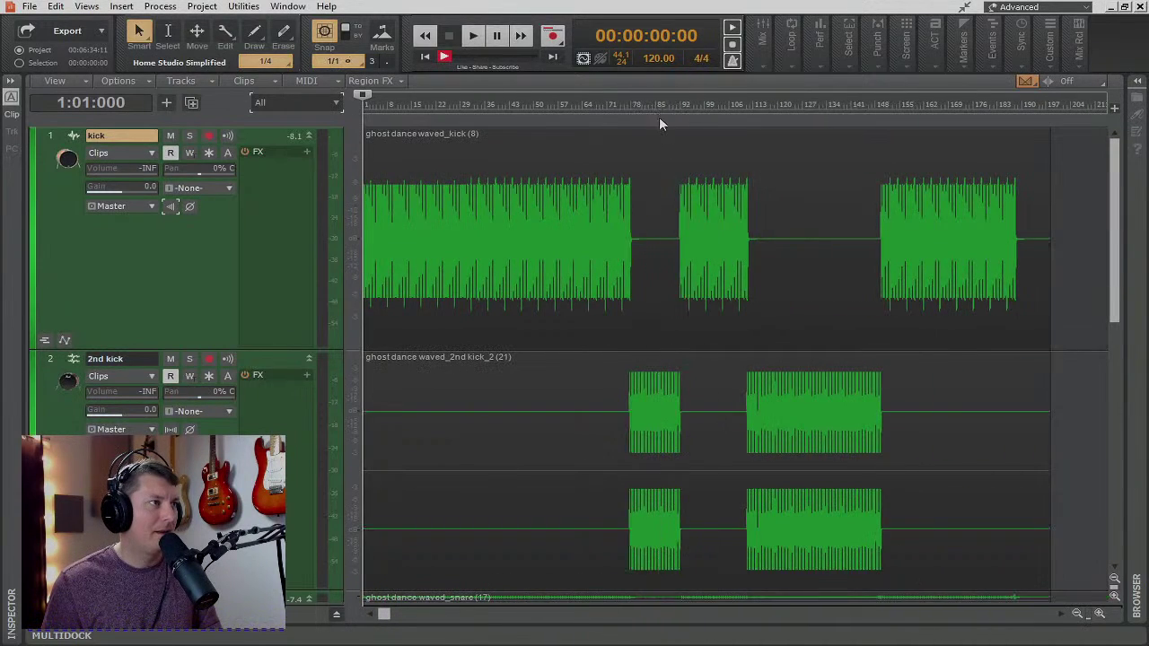
click(653, 108)
scroll(674, 417, up, 3)
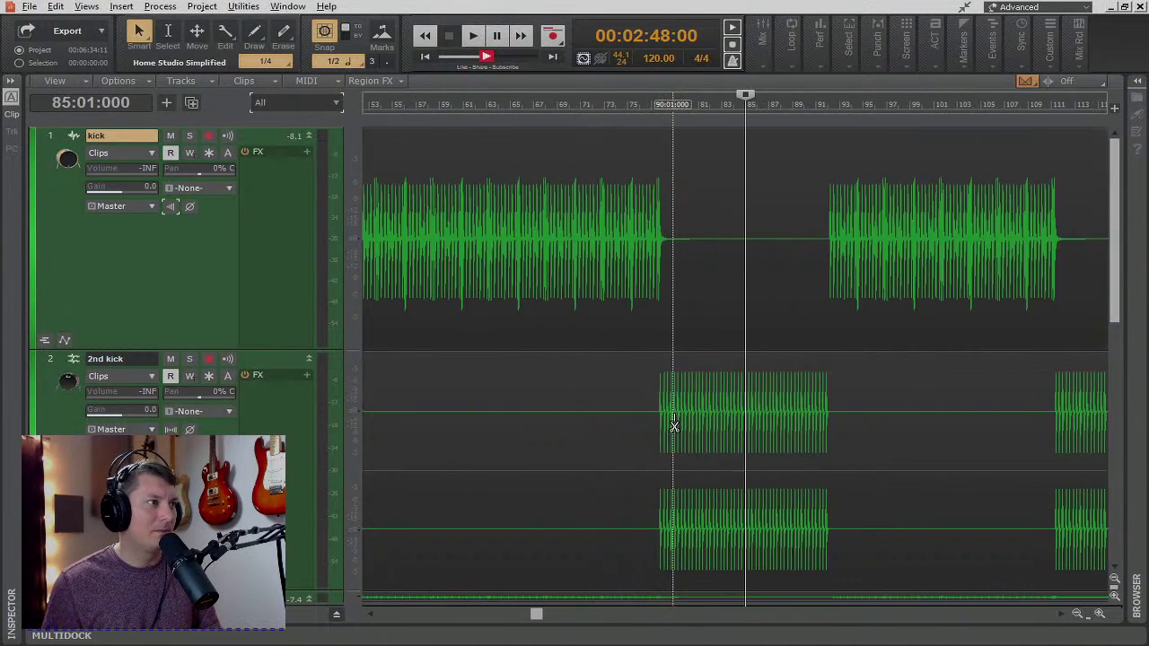
scroll(733, 427, up, 10)
scroll(734, 427, down, 5)
- Convert the 2nd kick track's stereo clip to mono
click(636, 359)
right_click(636, 359)
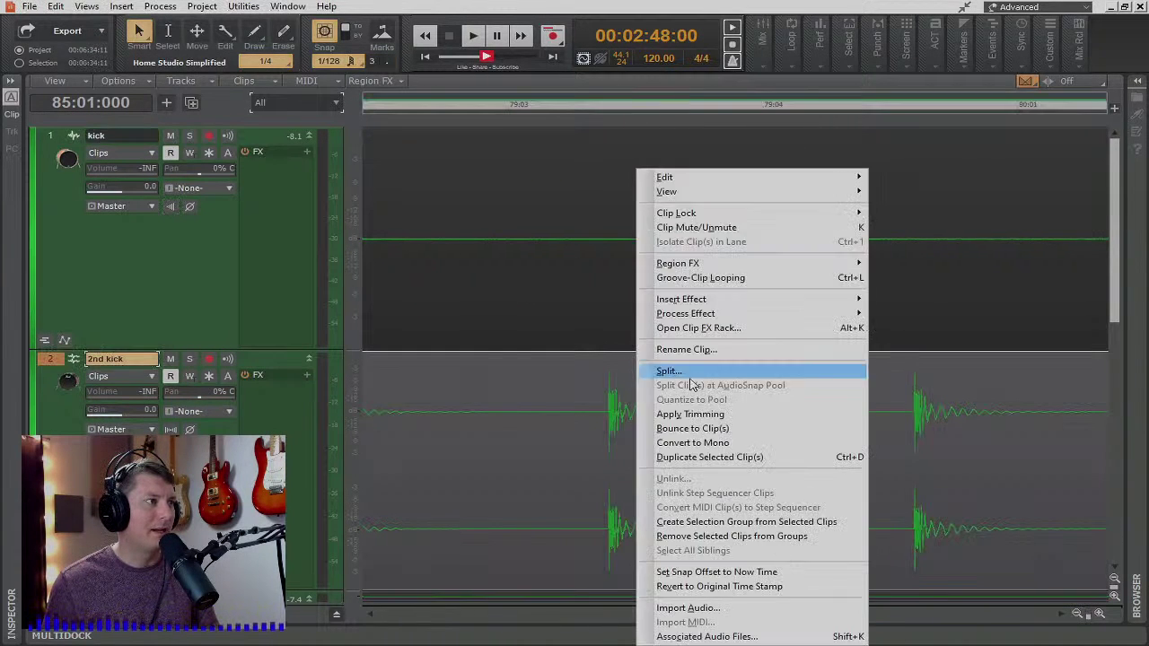
click(711, 442)
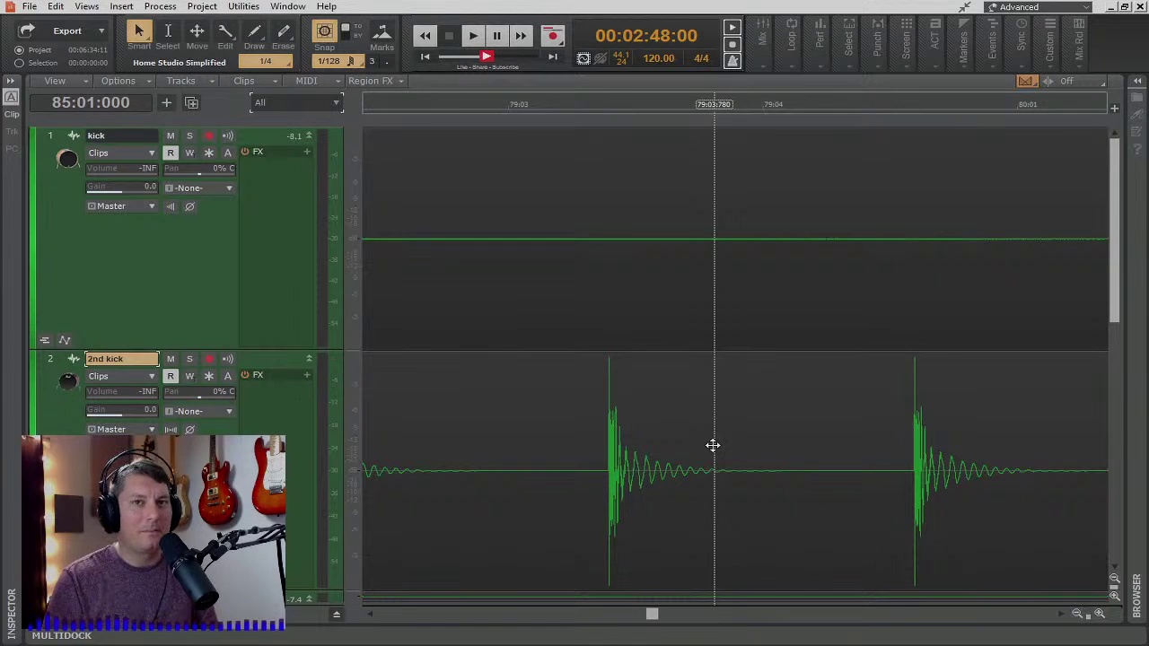
click(712, 445)
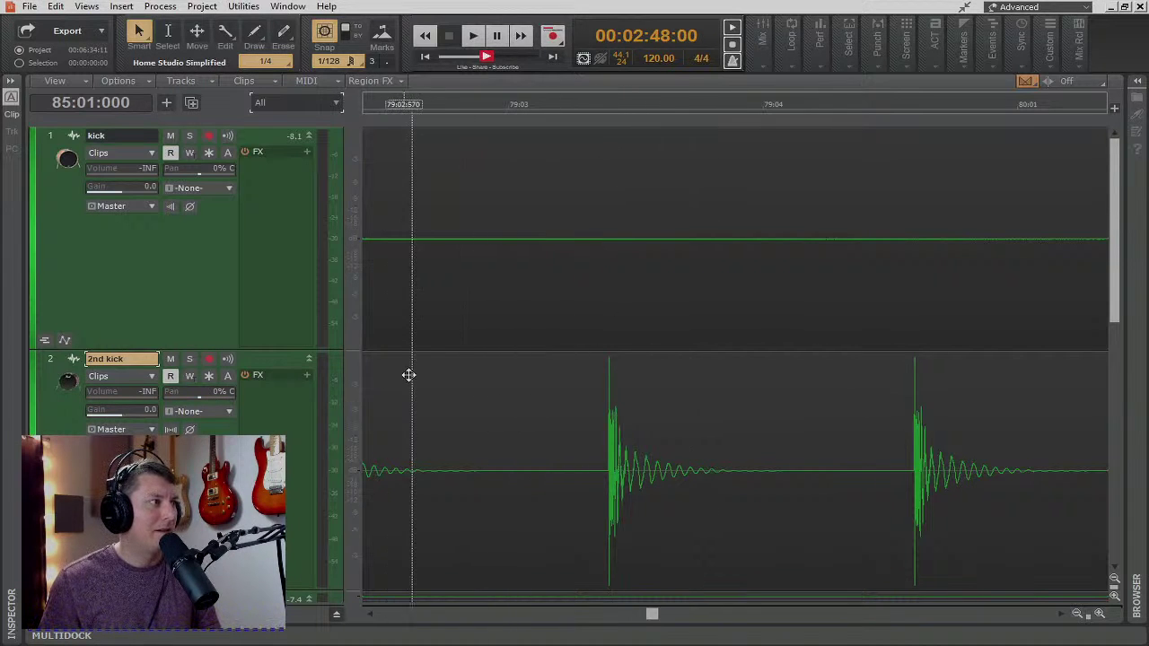
- Enlarge the snare track and compare its two stereo channels closely at the hit on measure 101, beat 3
scroll(410, 377, down, 2)
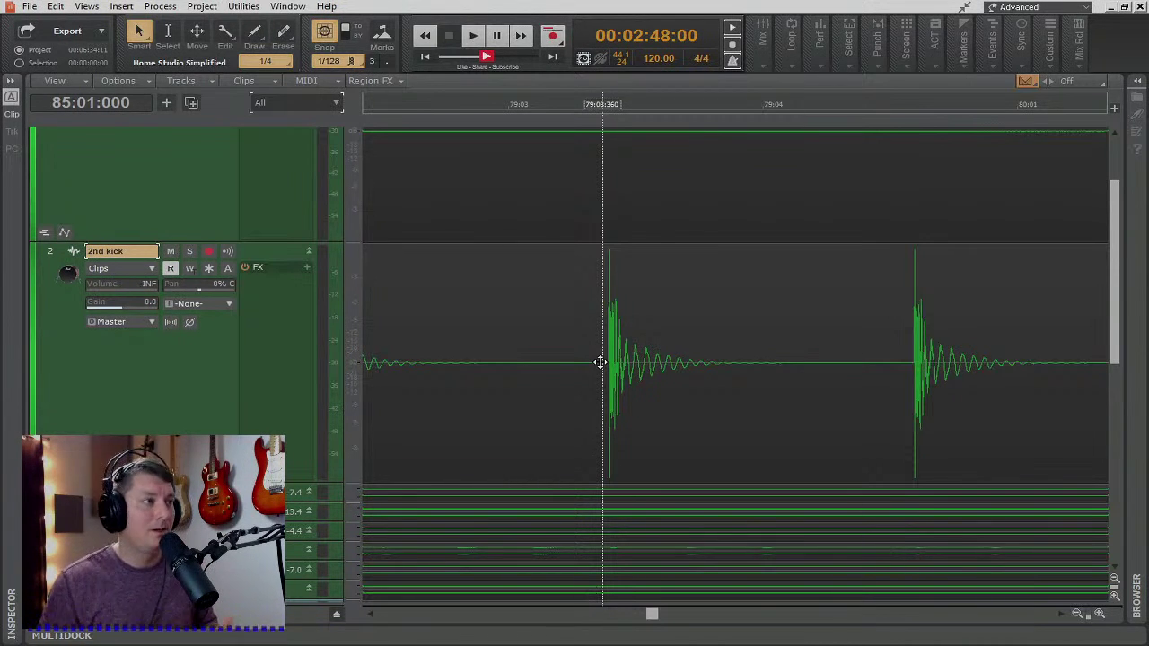
scroll(664, 348, up, 2)
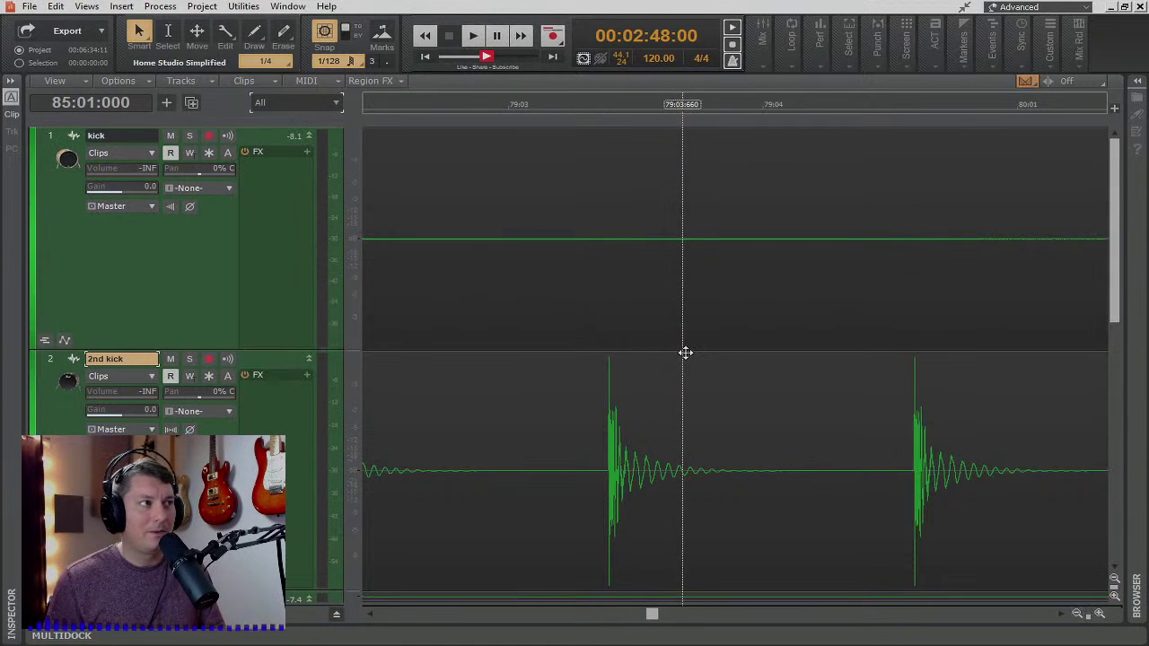
scroll(601, 462, down, 2)
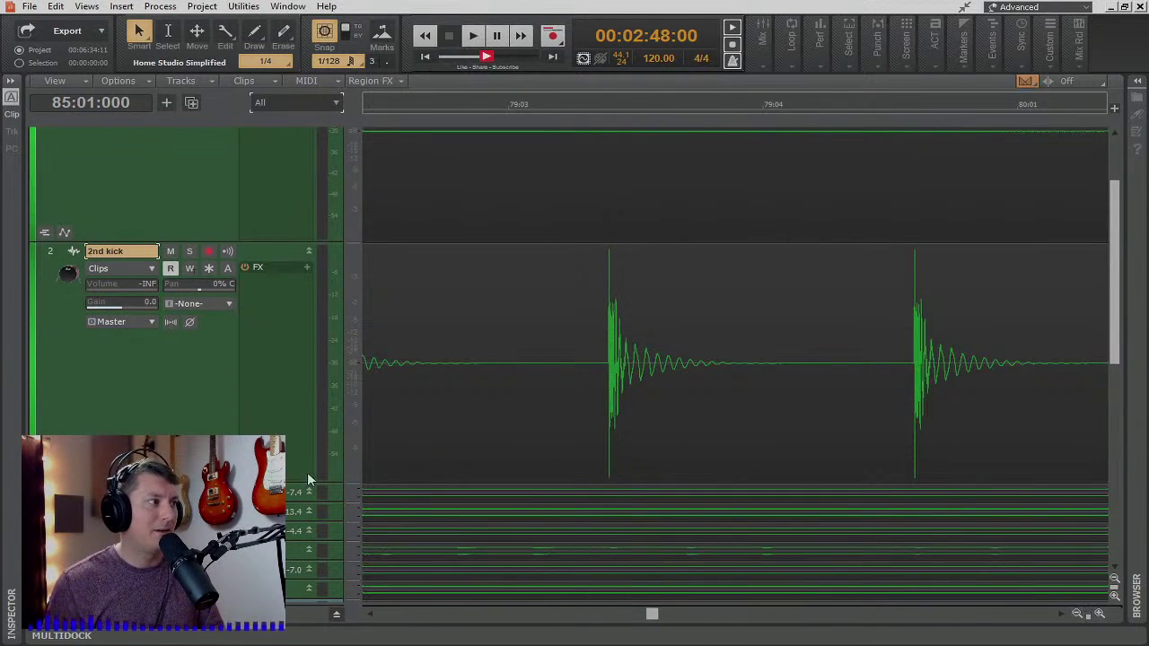
scroll(272, 269, down, 5)
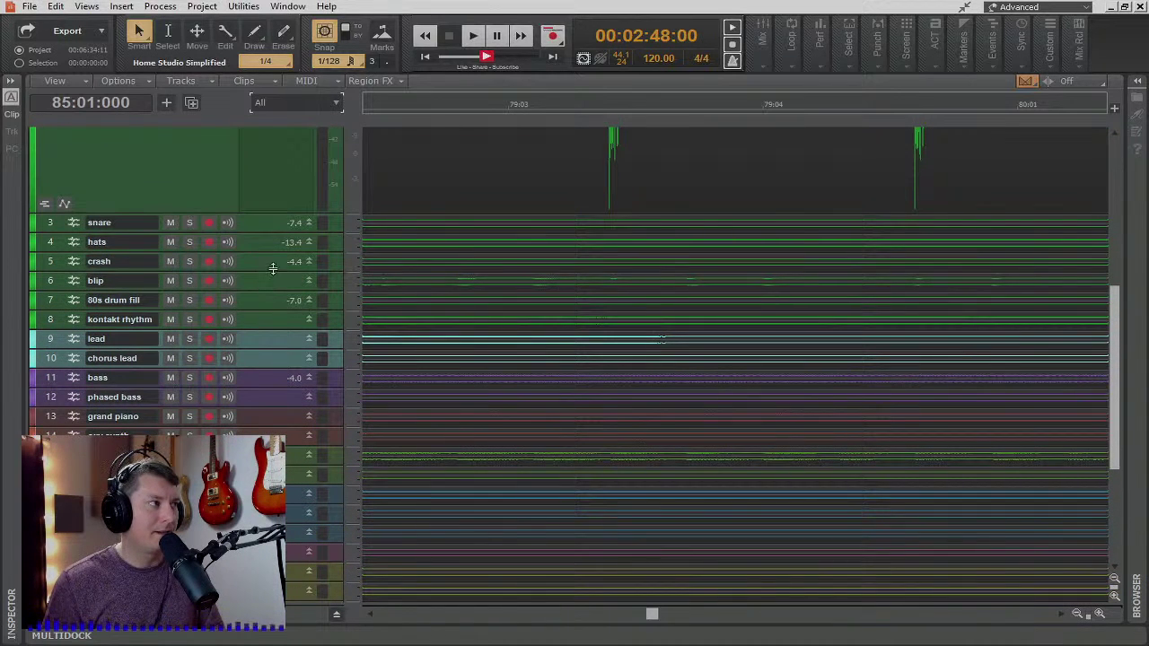
drag(268, 232, 268, 598)
drag(652, 614, 732, 630)
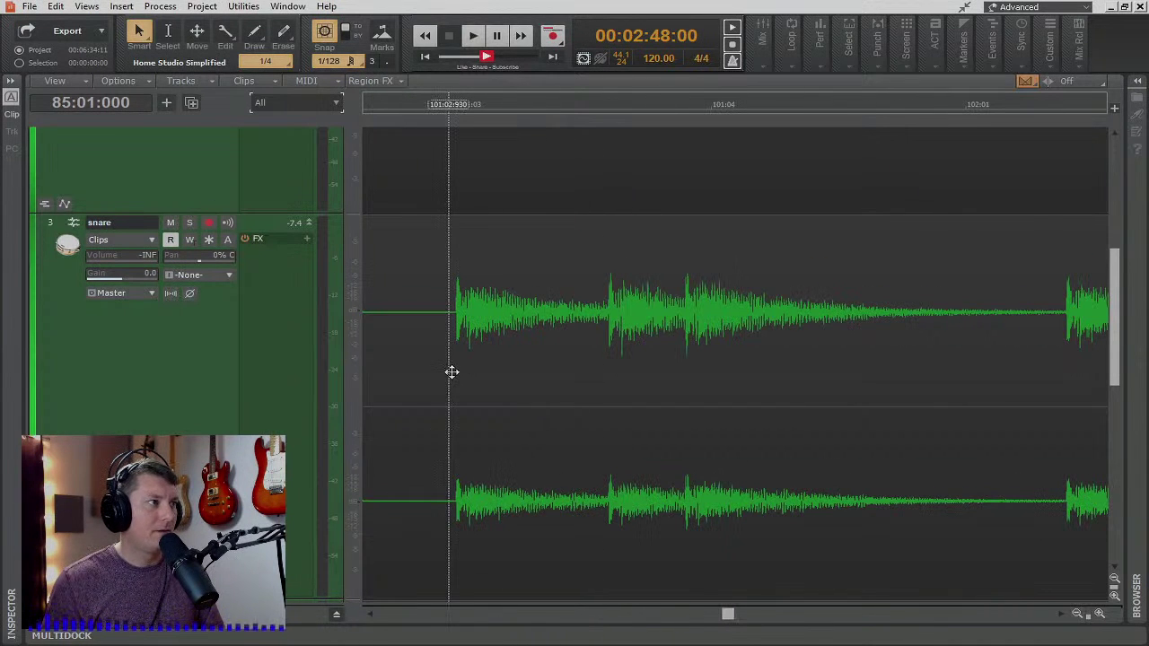
scroll(457, 368, left, 1)
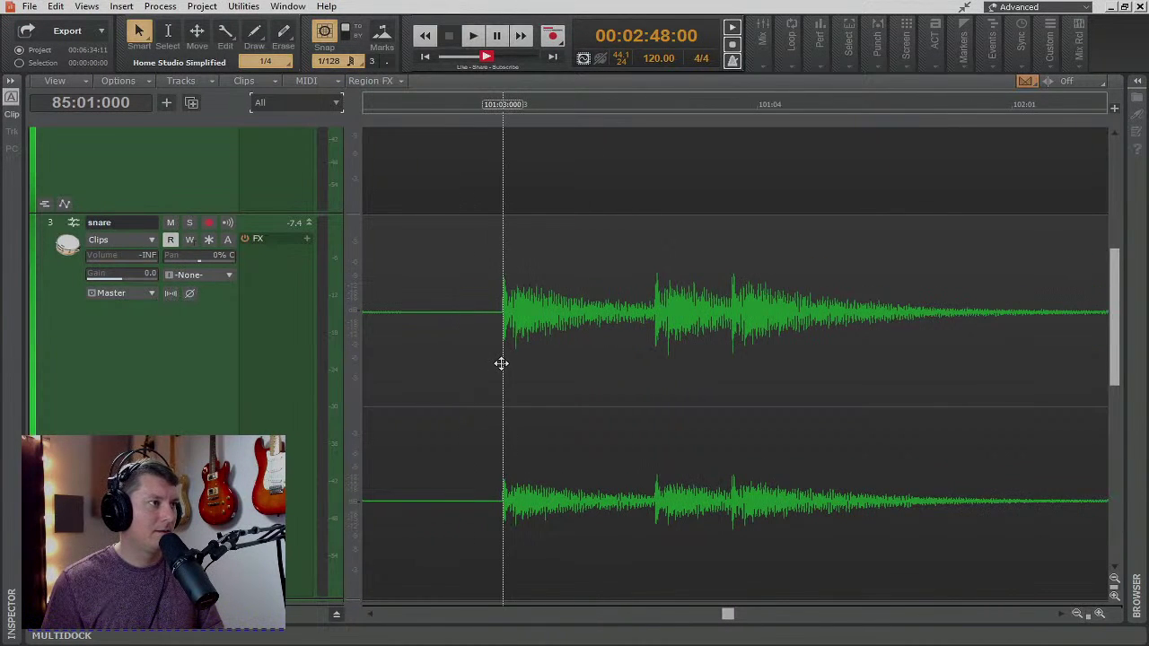
scroll(502, 364, up, 6)
scroll(501, 376, down, 3)
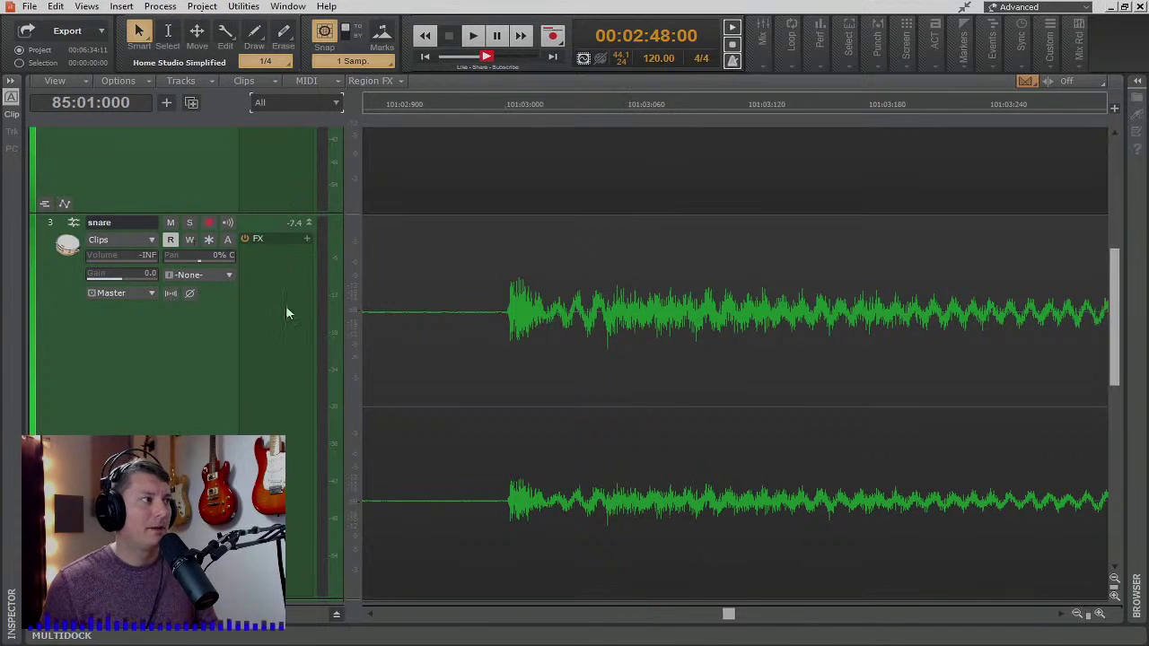
- Switch the interleave of the 2nd kick and snare tracks to mono
scroll(274, 280, up, 3)
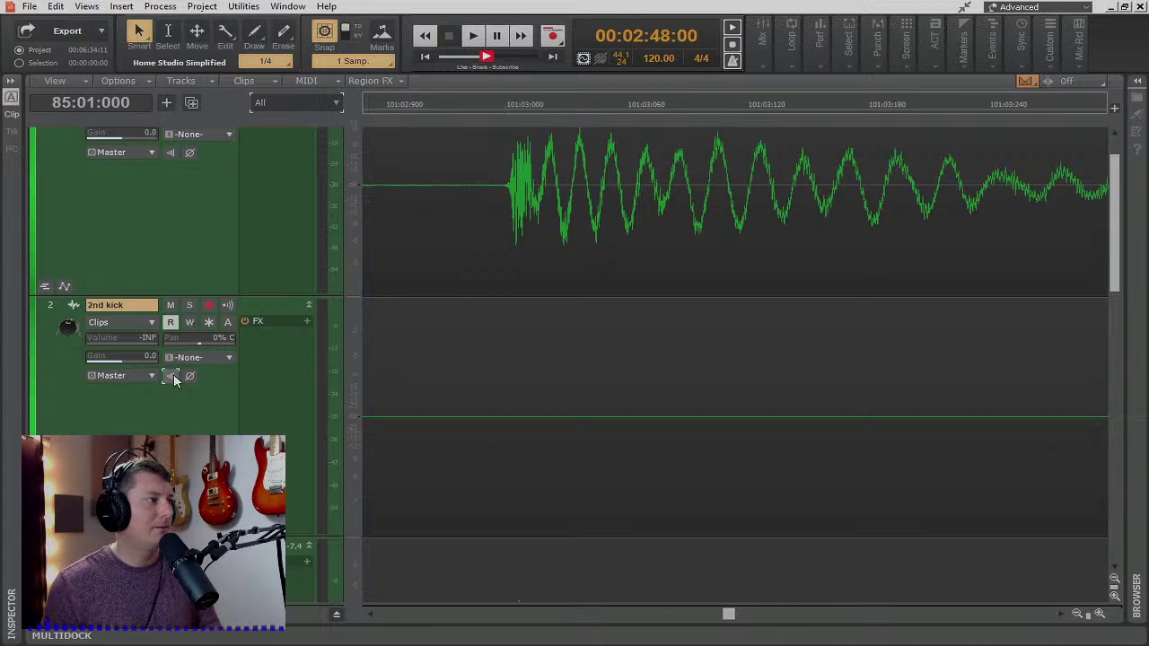
scroll(177, 378, down, 3)
scroll(177, 379, down, 2)
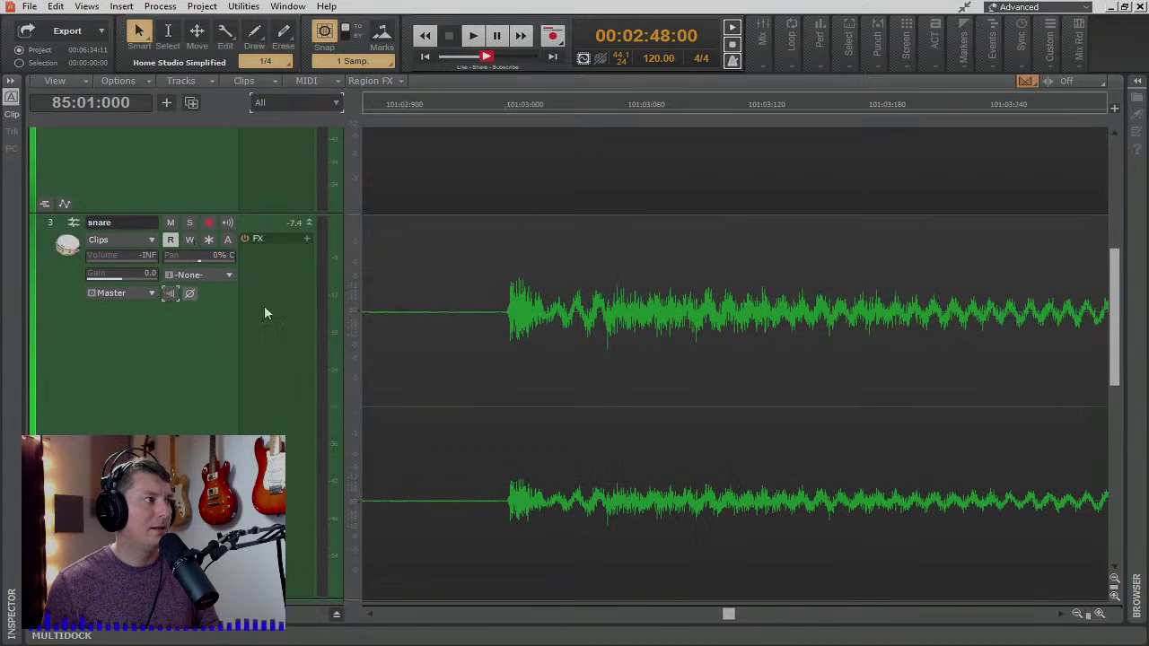
- Convert the snare track's stereo clip to mono
right_click(570, 302)
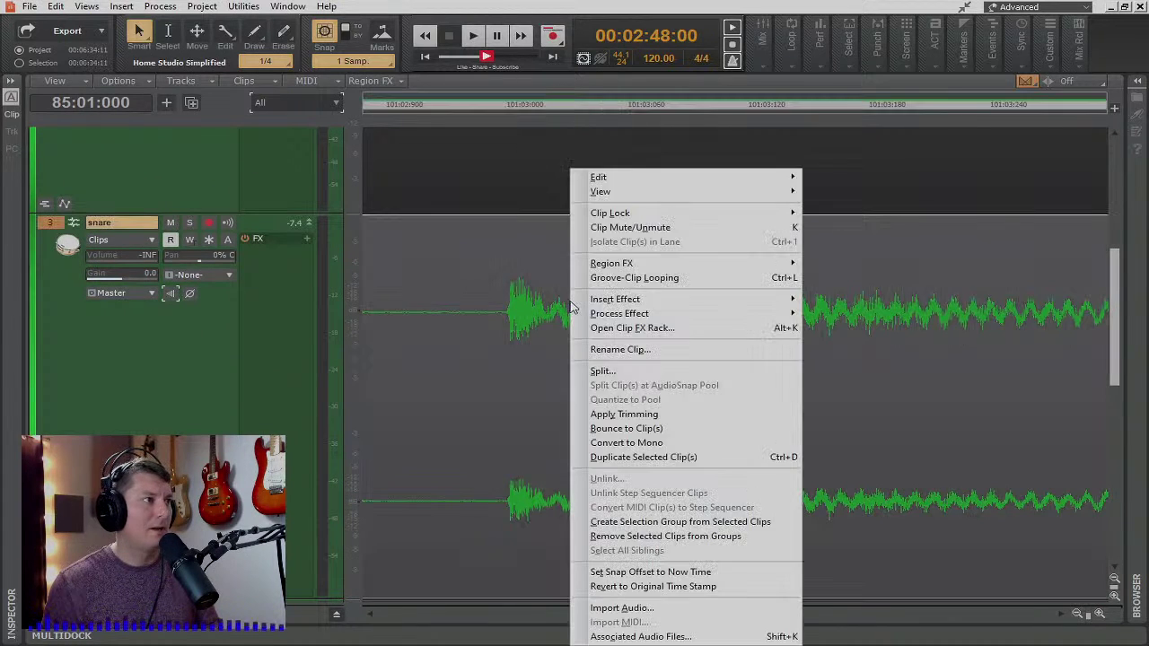
click(639, 444)
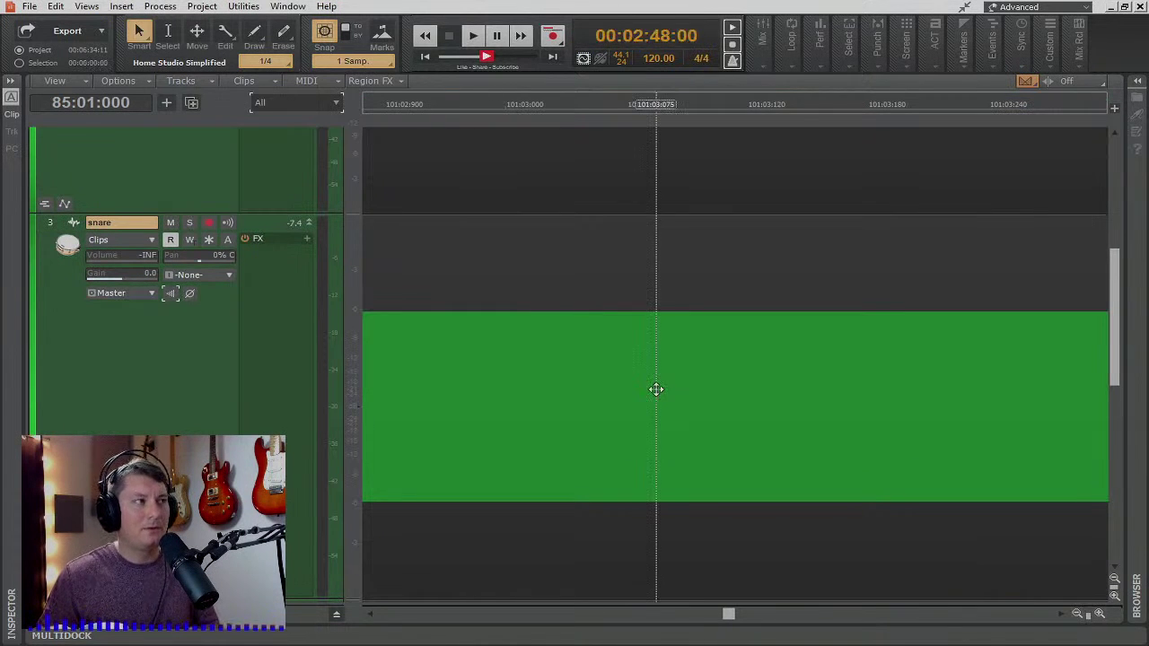
click(656, 390)
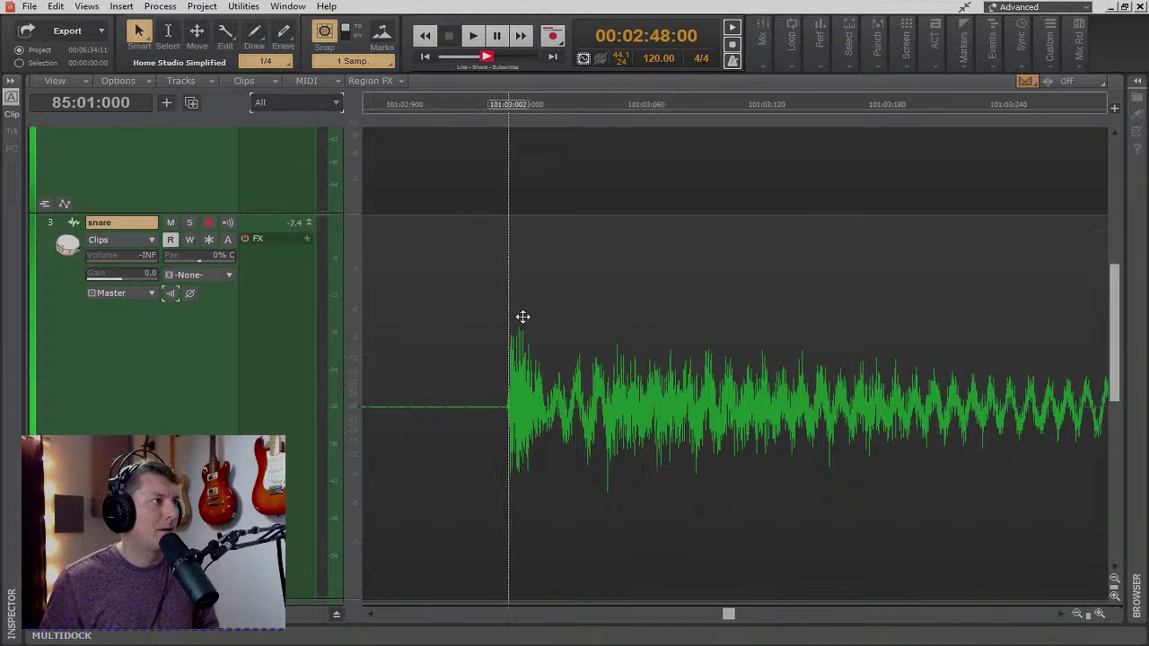
- Enlarge the hats track and compare its two stereo channels around measure 101, beat 3
scroll(613, 316, down, 5)
scroll(613, 315, down, 3)
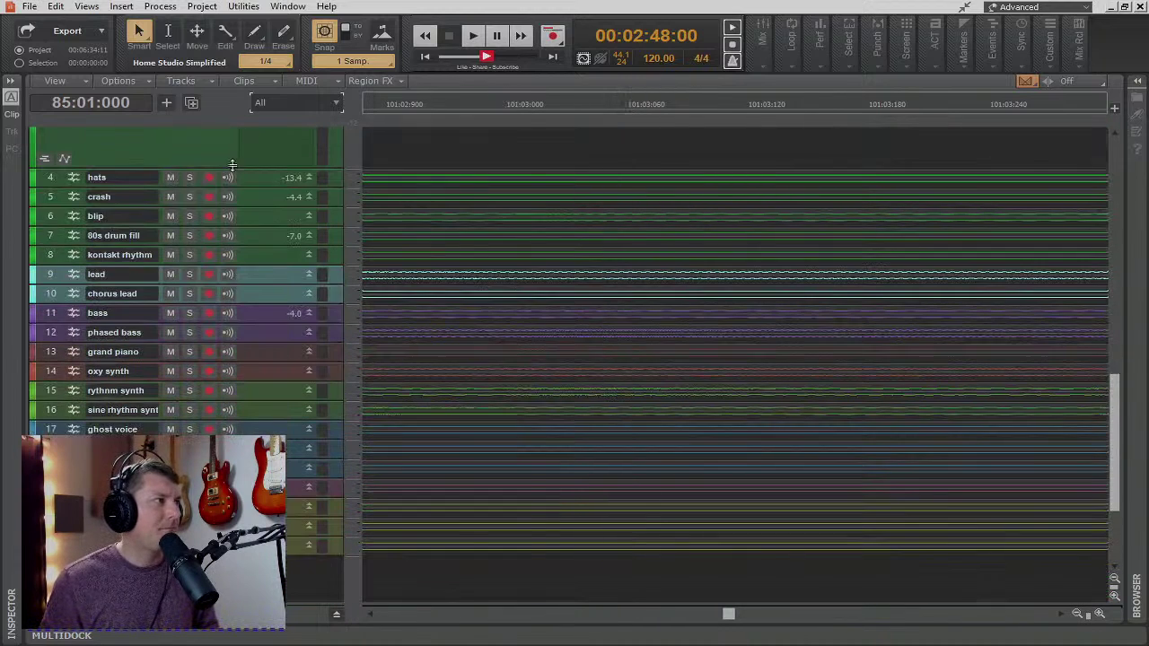
drag(261, 185, 254, 574)
click(1078, 614)
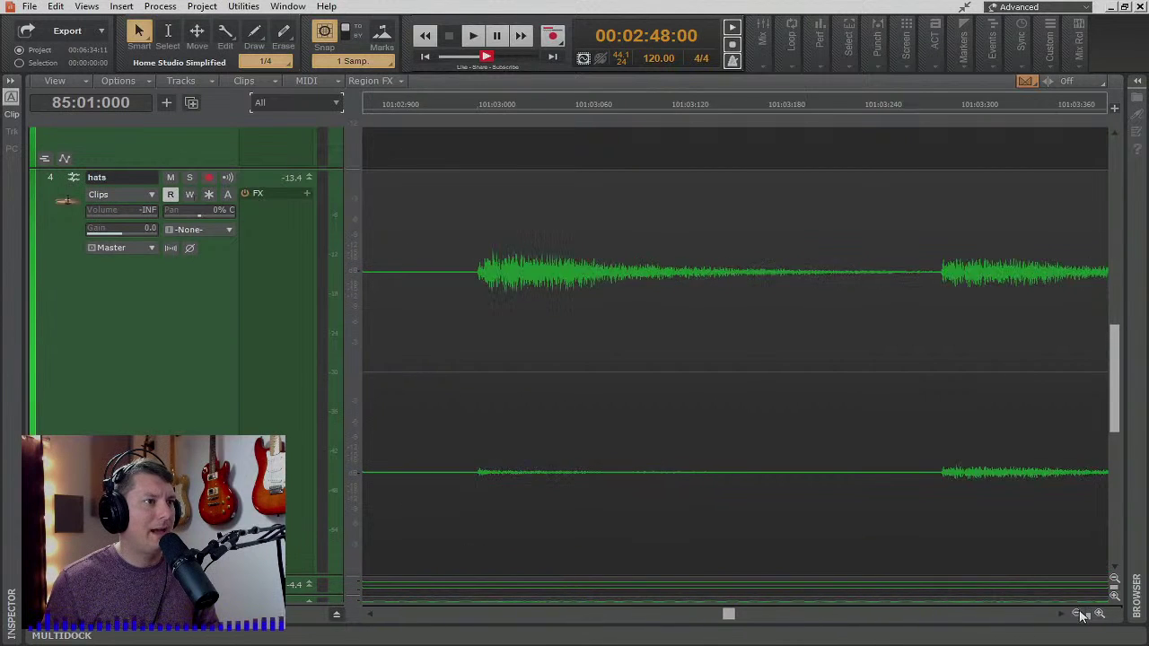
click(1078, 614)
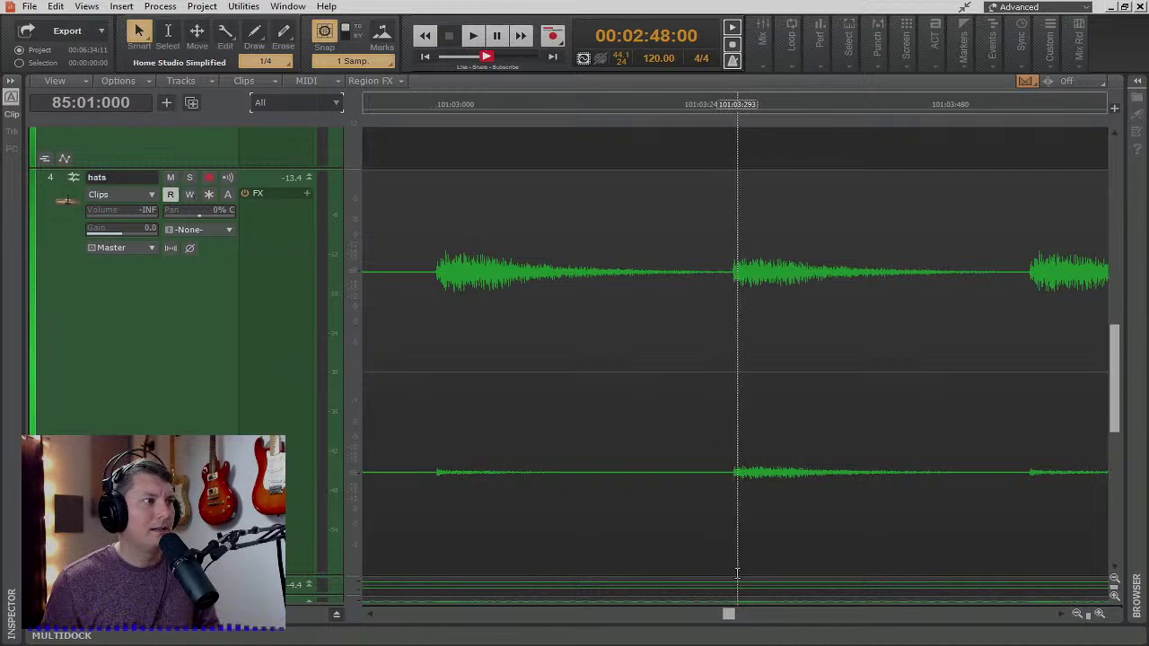
- Magnify the hats waveforms and compare the left and right channels closely at the hits around measure 110, beat 4
drag(728, 619, 759, 615)
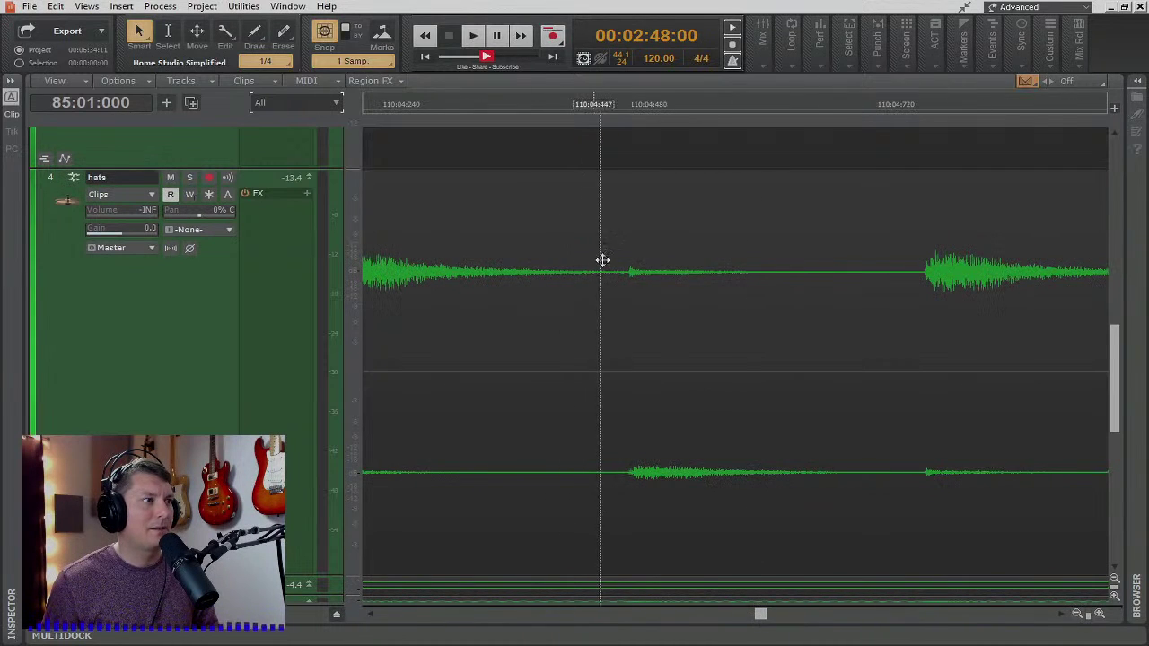
scroll(624, 299, left, 3)
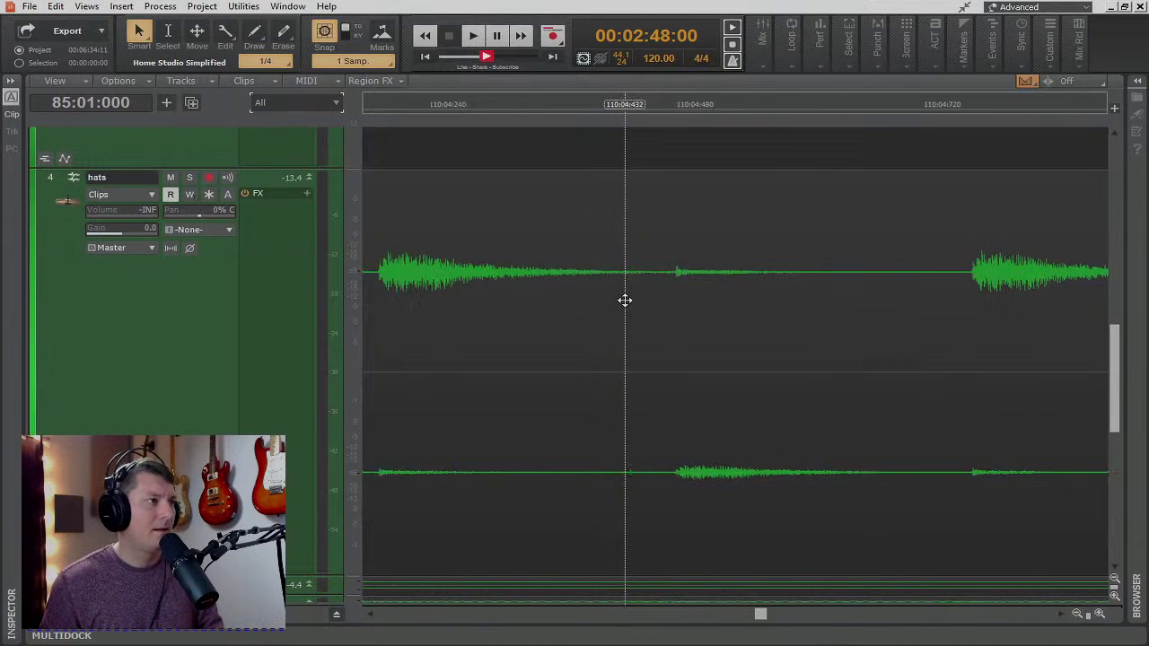
scroll(697, 318, up, 4)
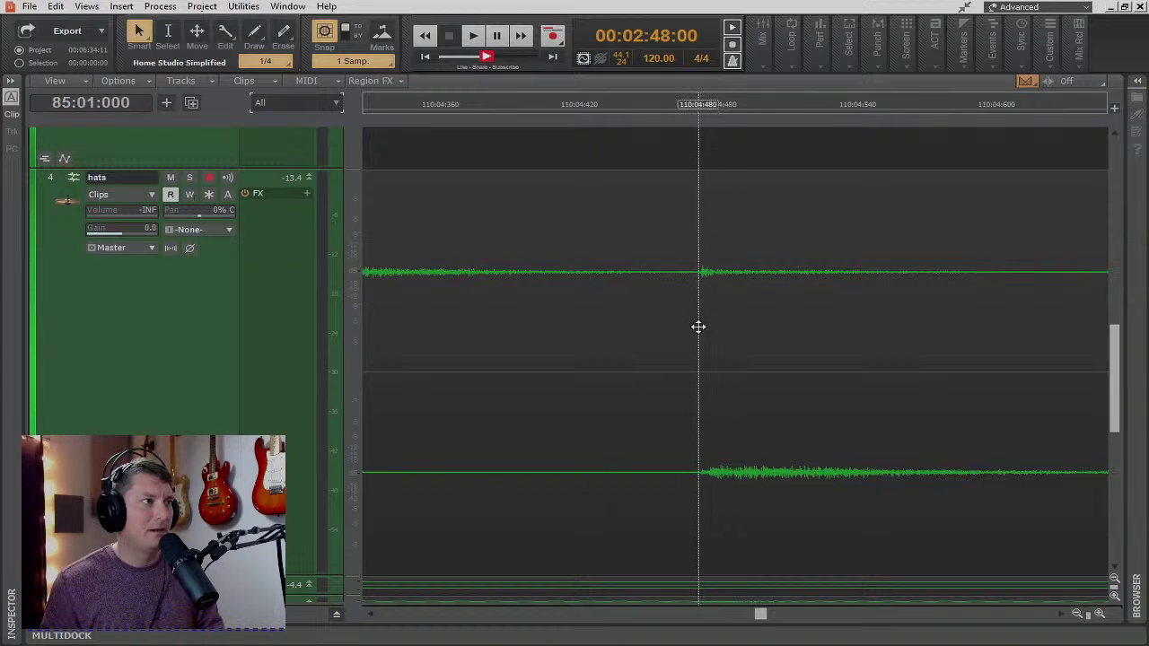
scroll(700, 330, up, 3)
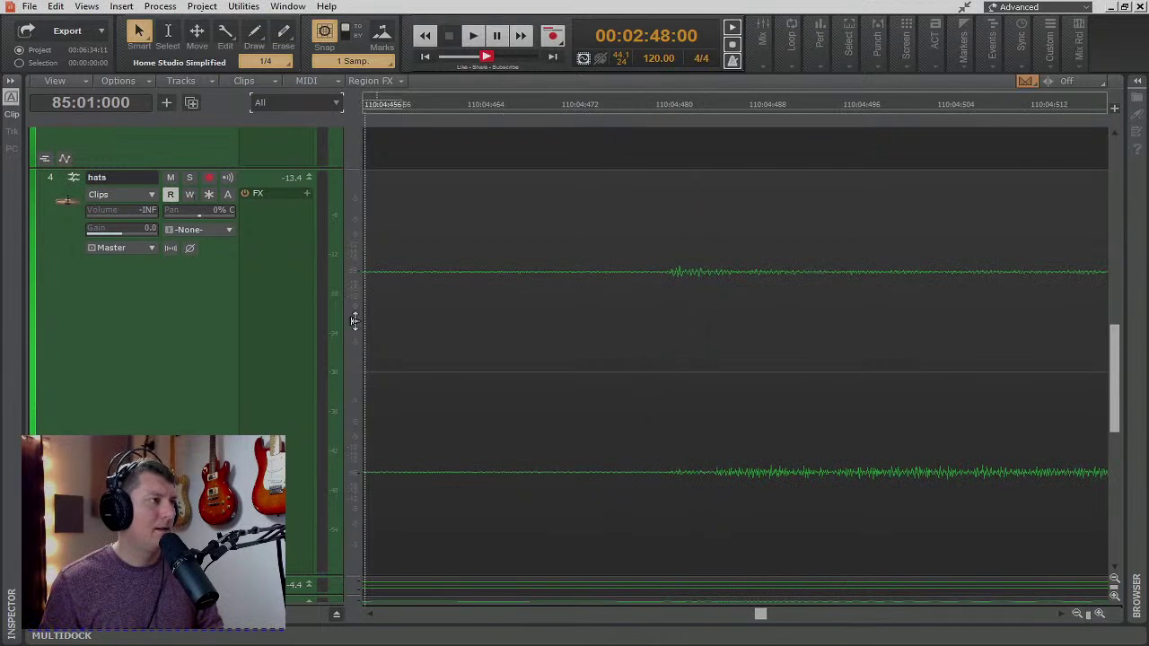
drag(350, 321, 371, 281)
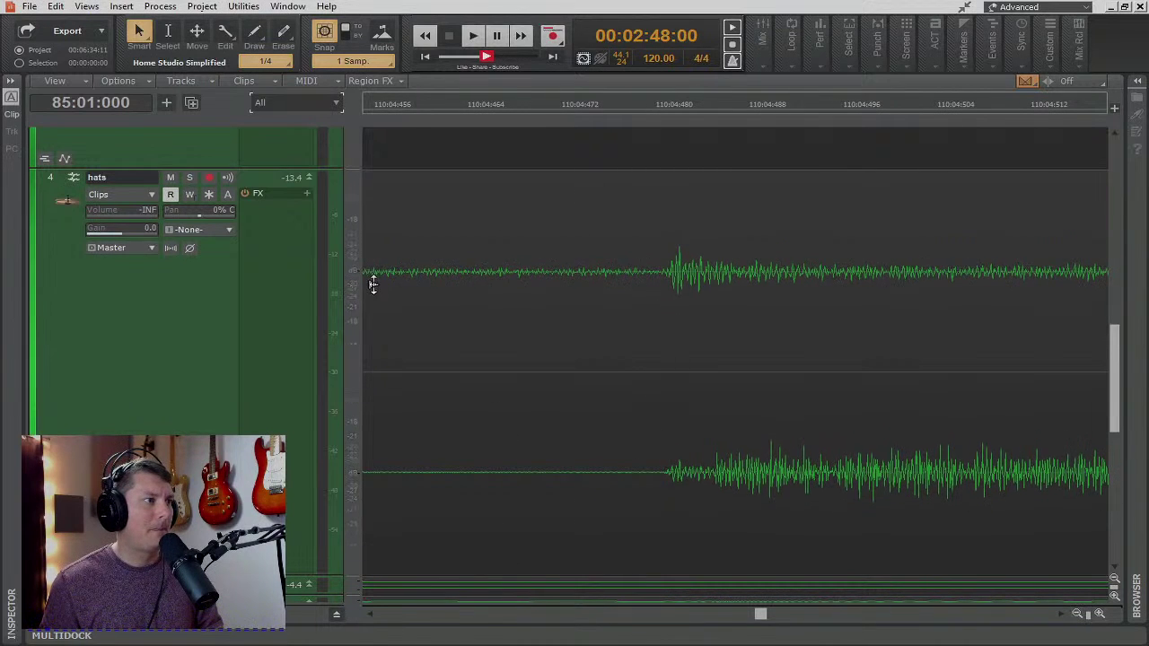
scroll(705, 339, up, 3)
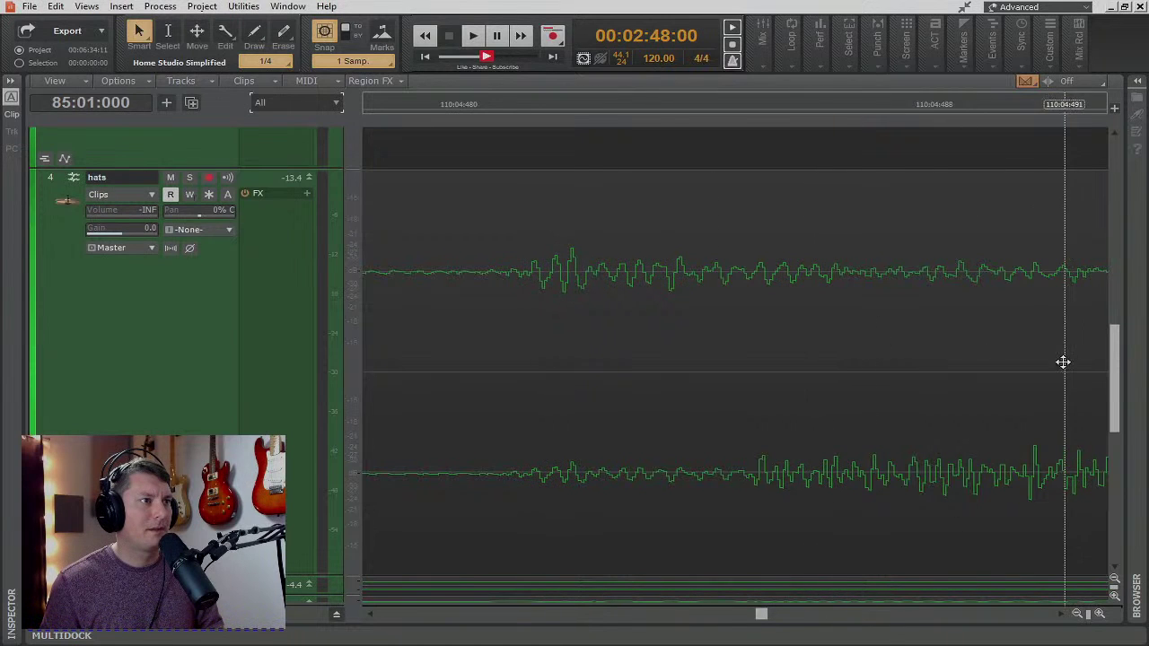
scroll(989, 387, down, 3)
scroll(957, 390, down, 5)
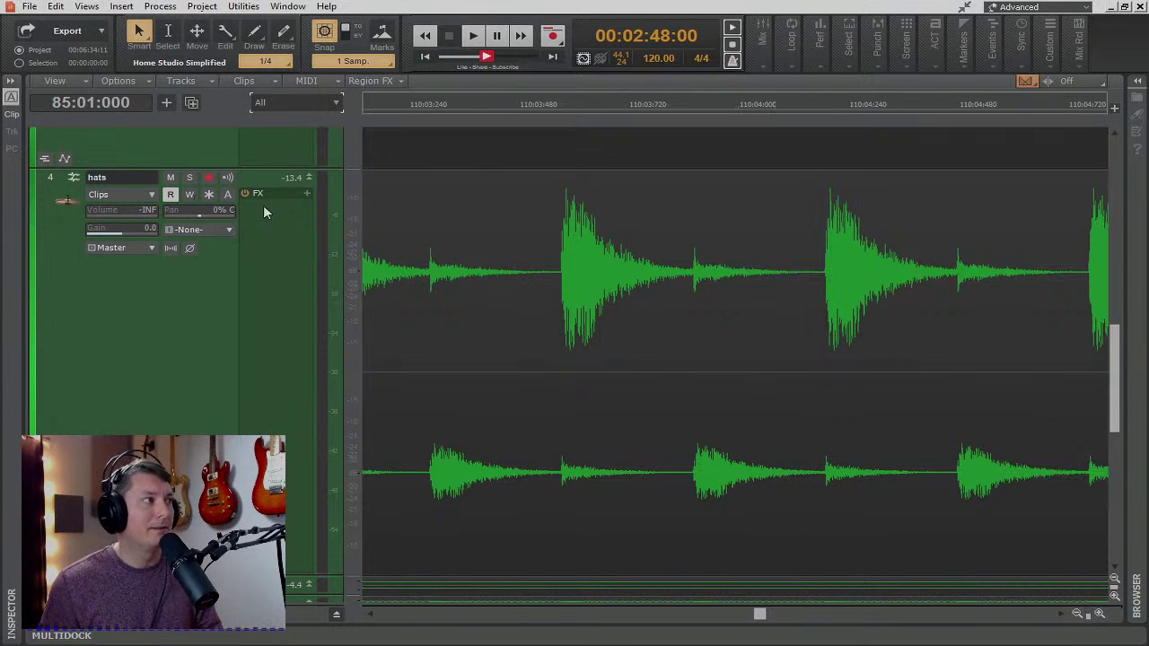
- Enlarge the crash track and compare its two stereo channels at the hit in measure 92
scroll(233, 305, down, 5)
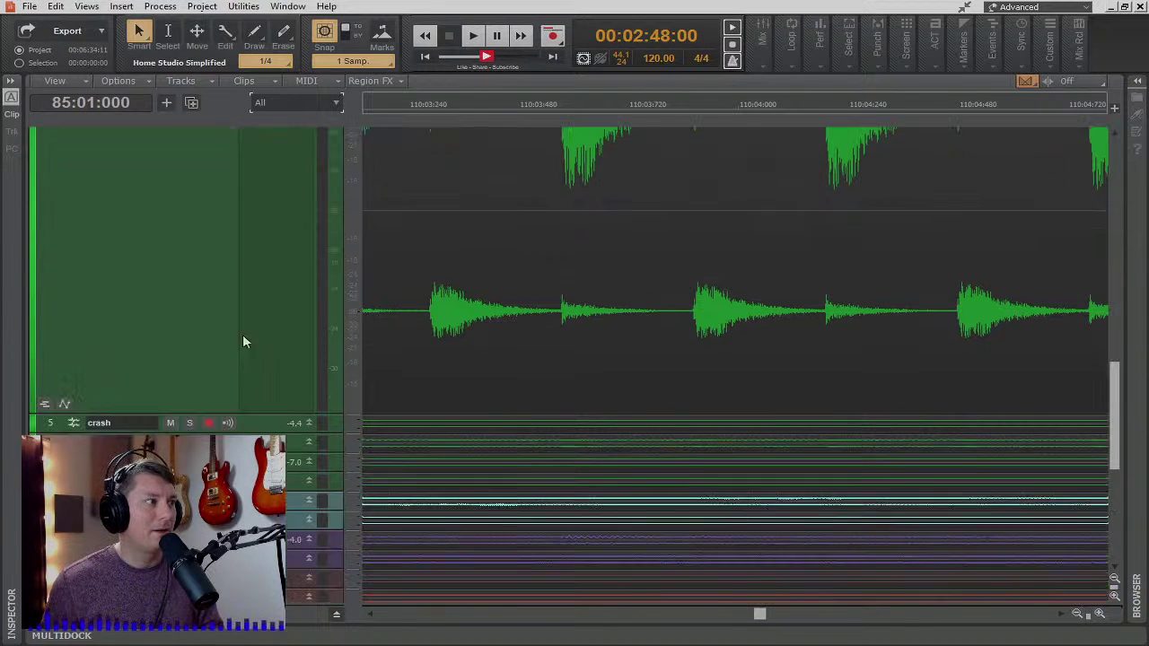
scroll(293, 333, down, 3)
scroll(280, 295, up, 2)
drag(243, 217, 251, 584)
scroll(580, 480, down, 8)
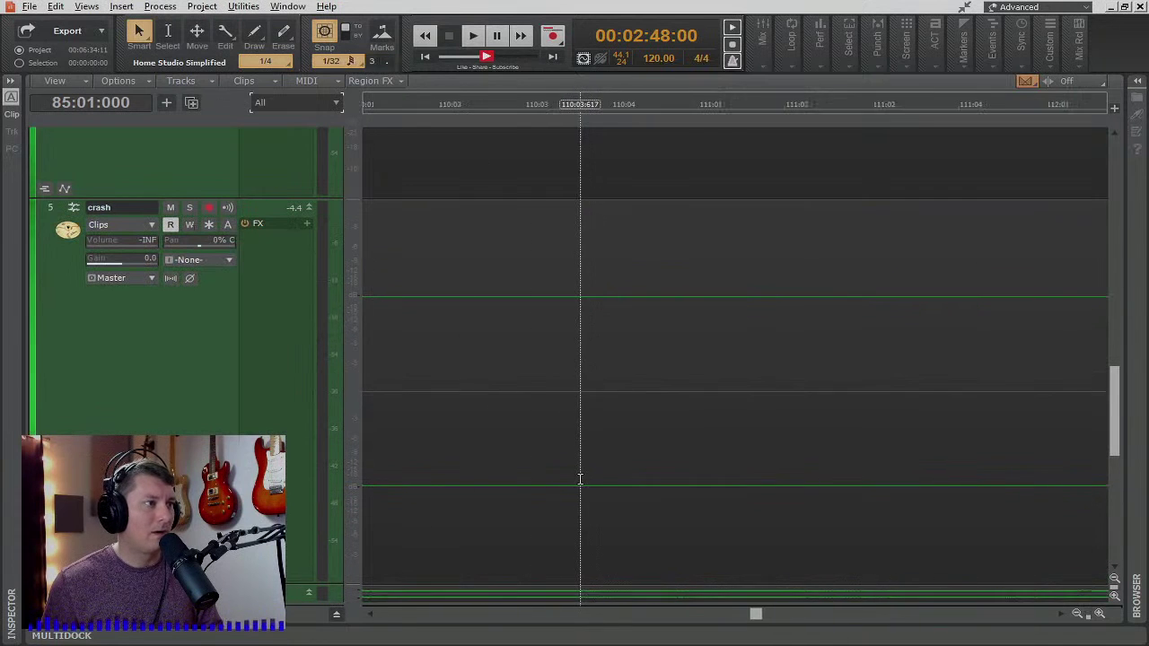
scroll(596, 492, down, 4)
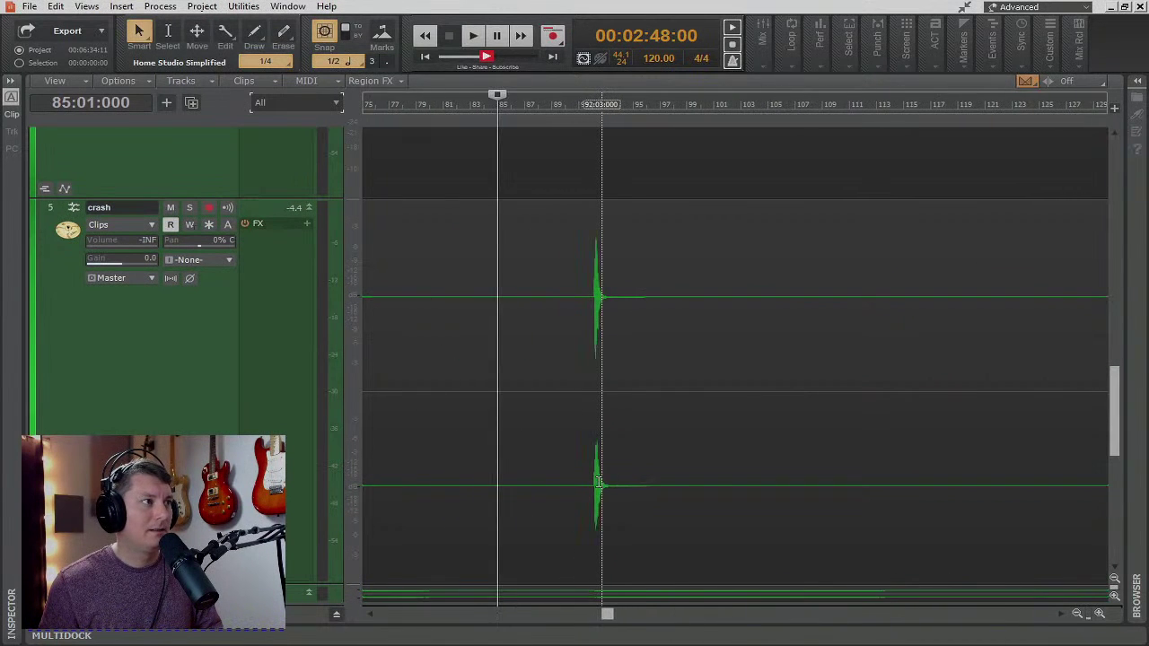
scroll(599, 482, up, 10)
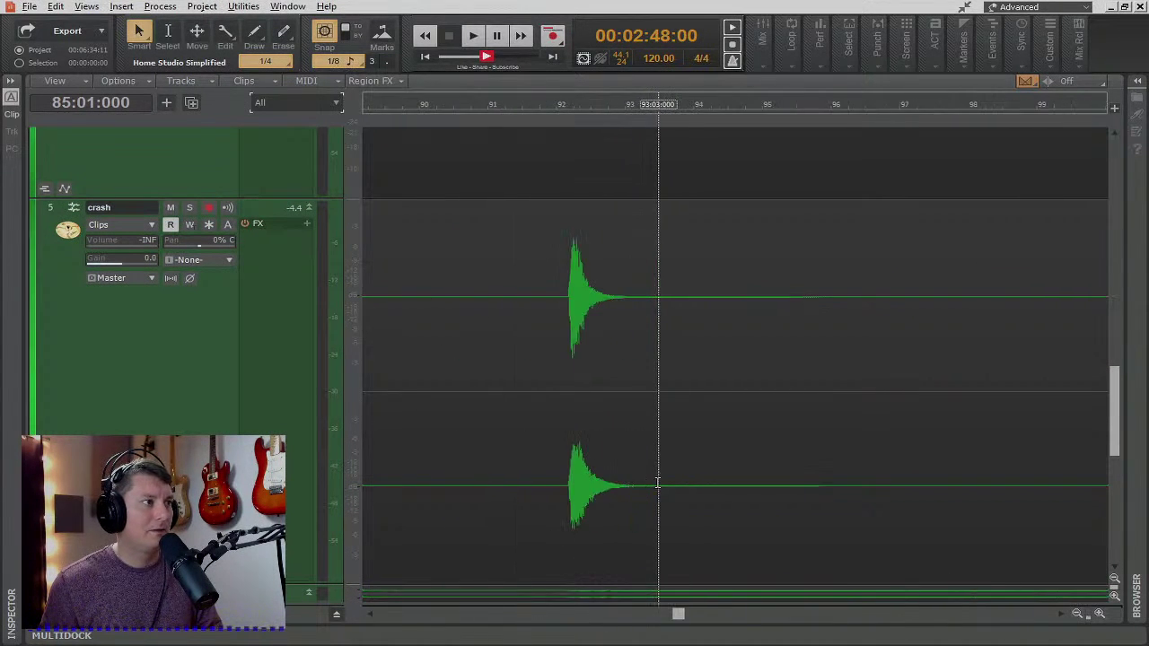
scroll(658, 482, left, 6)
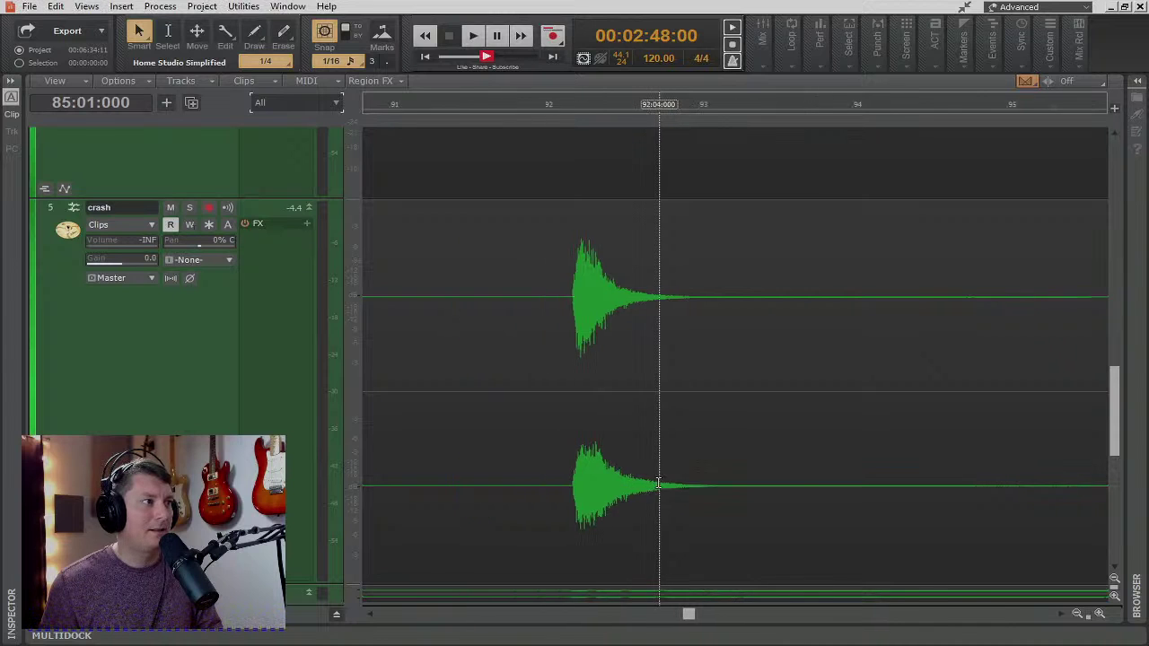
- Compare the crash track's two channels down to individual waveform cycles at the hit in measure 58
drag(682, 615, 573, 615)
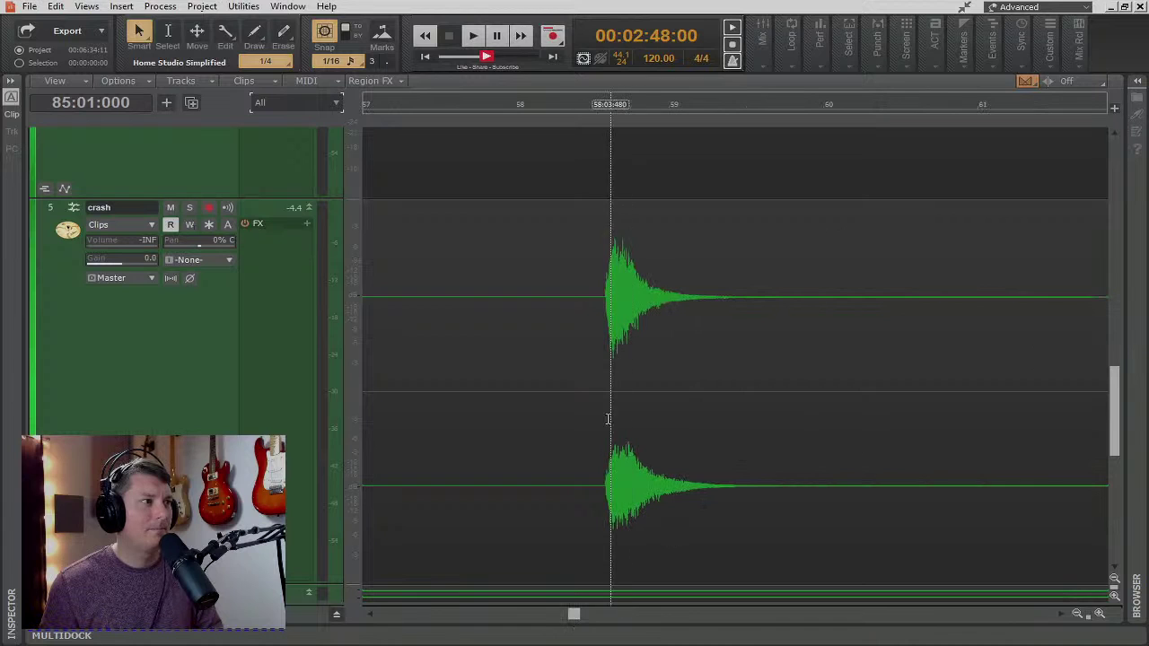
scroll(617, 436, up, 10)
scroll(617, 436, up, 8)
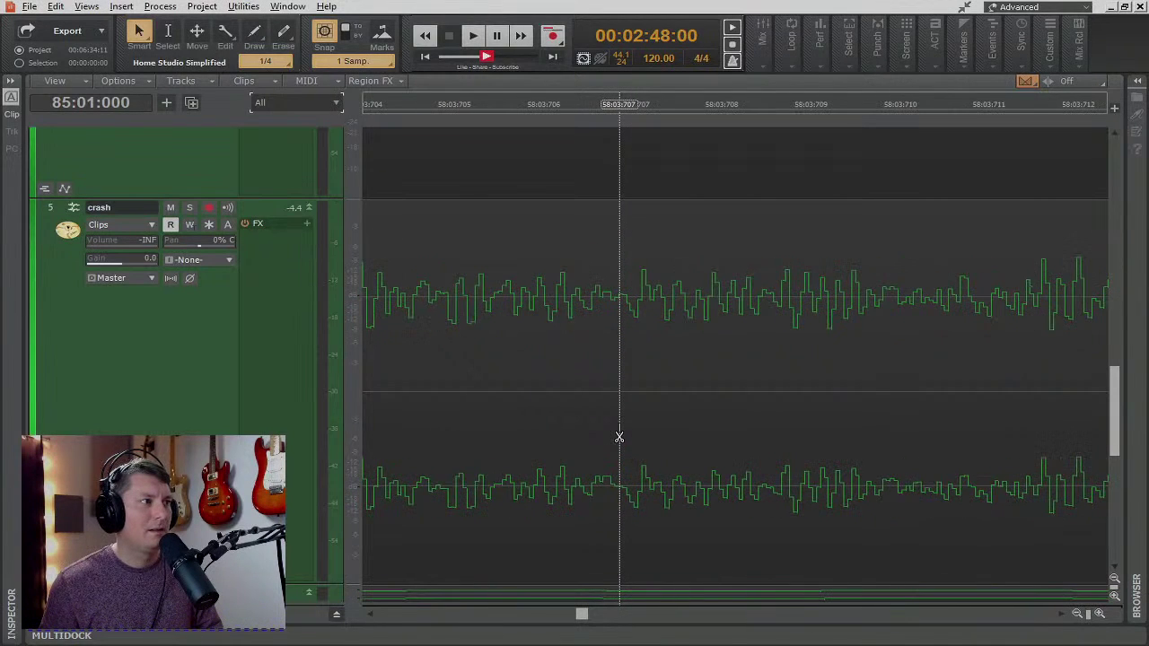
scroll(618, 436, down, 15)
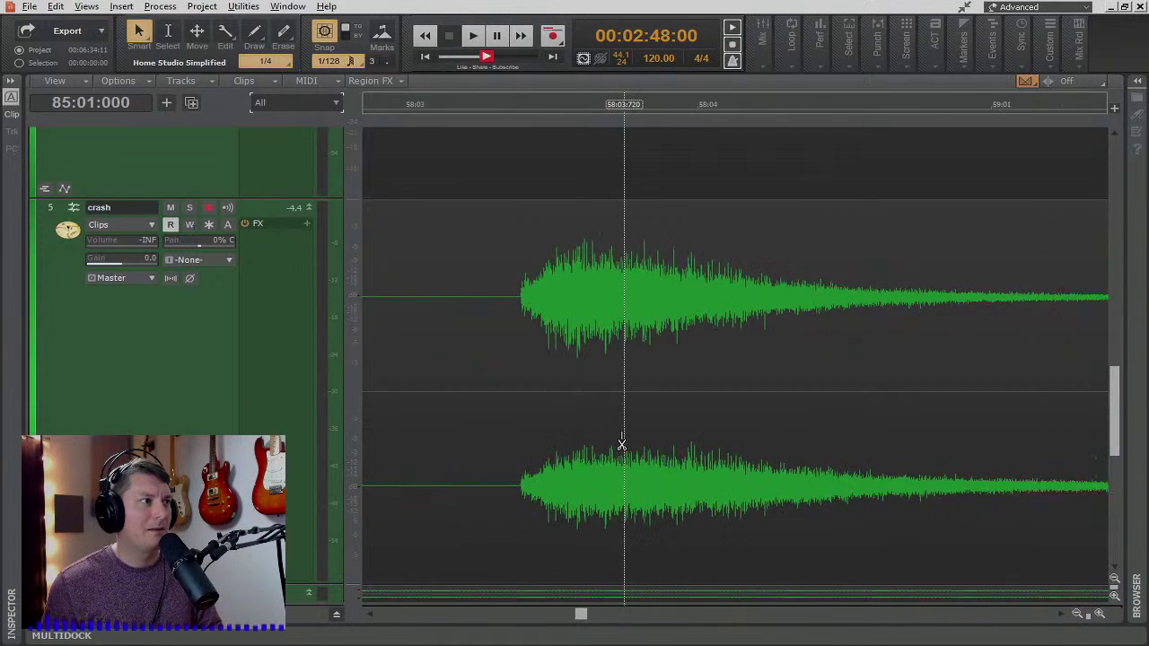
scroll(621, 443, down, 3)
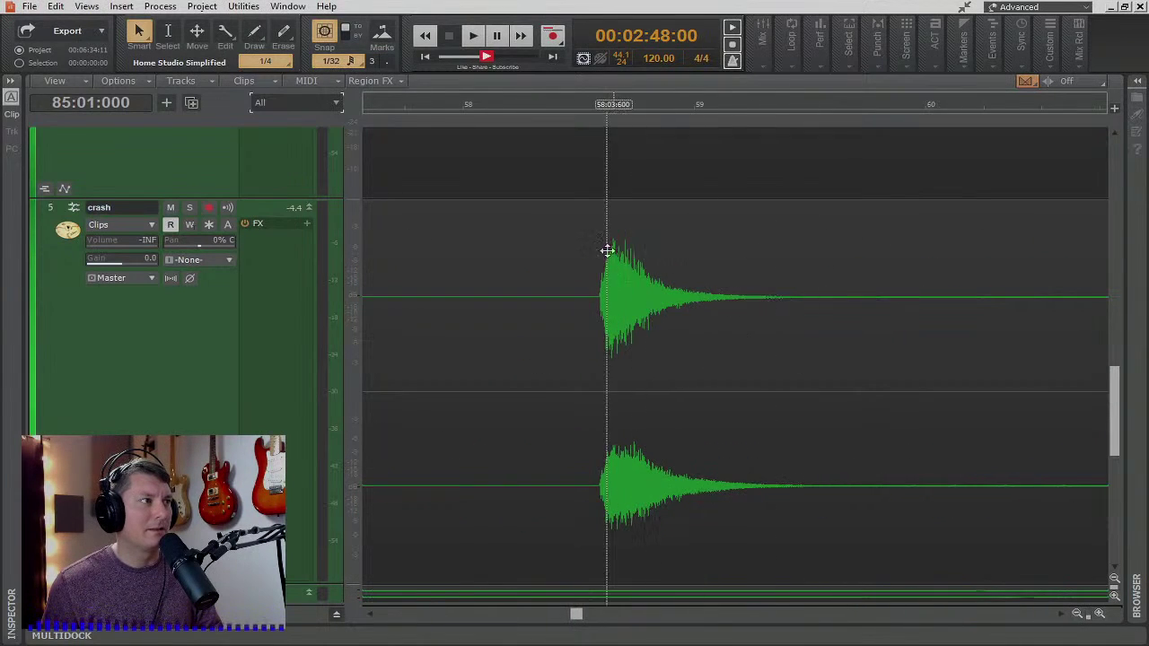
- Convert the crash track's stereo clip to mono and set the track's interleave to mono
click(531, 244)
right_click(530, 246)
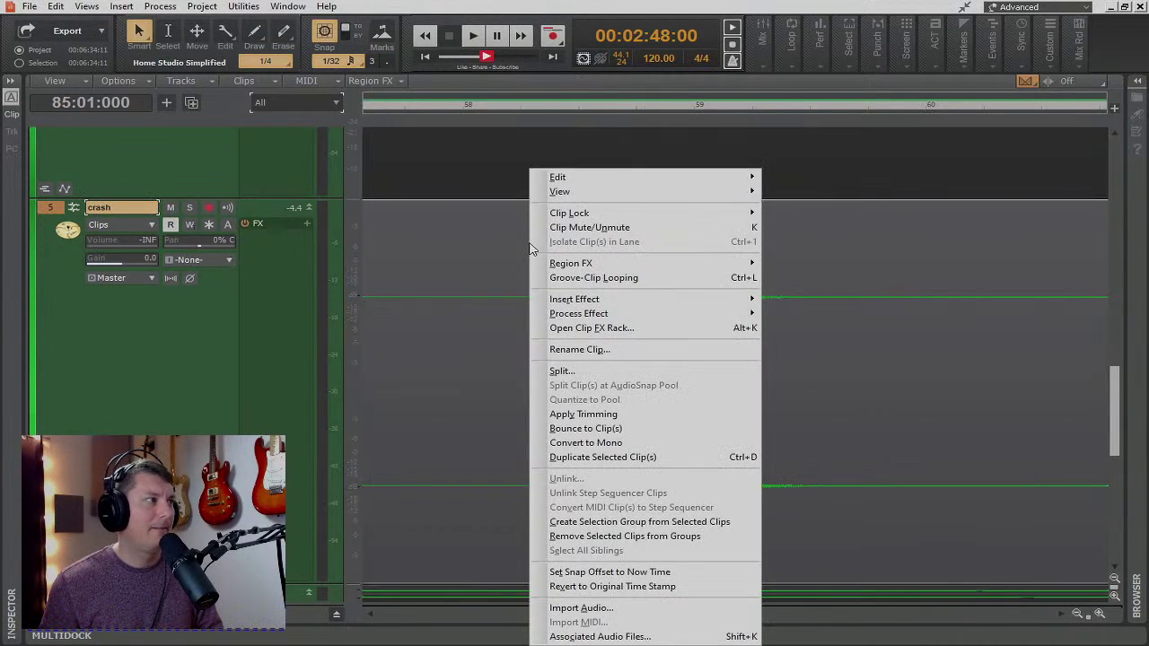
click(596, 429)
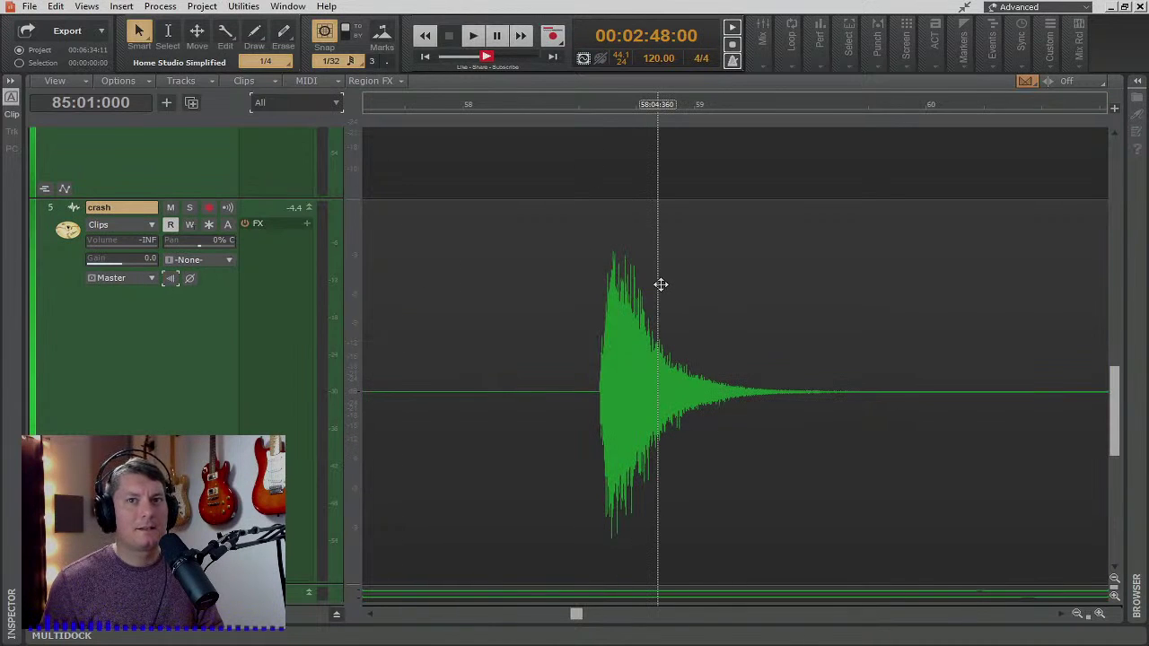
- Enlarge the blip track and compare its two stereo channels across the song, including measure 58 and measures 32 to 42
scroll(661, 285, down, 8)
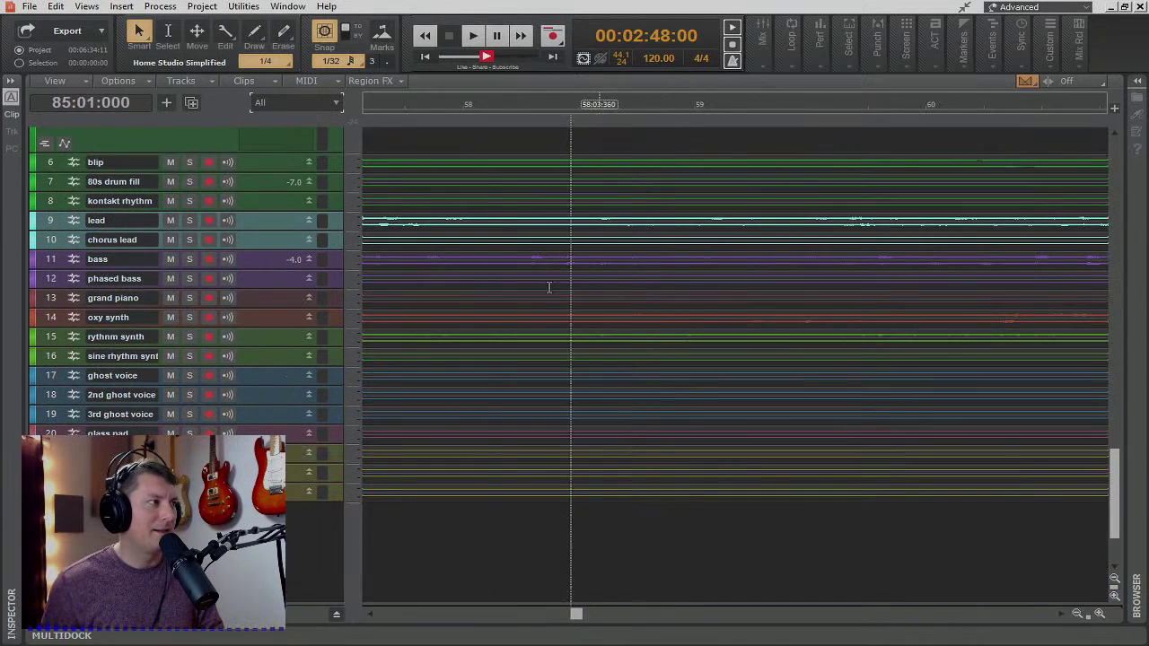
drag(256, 172, 256, 580)
scroll(668, 424, up, 4)
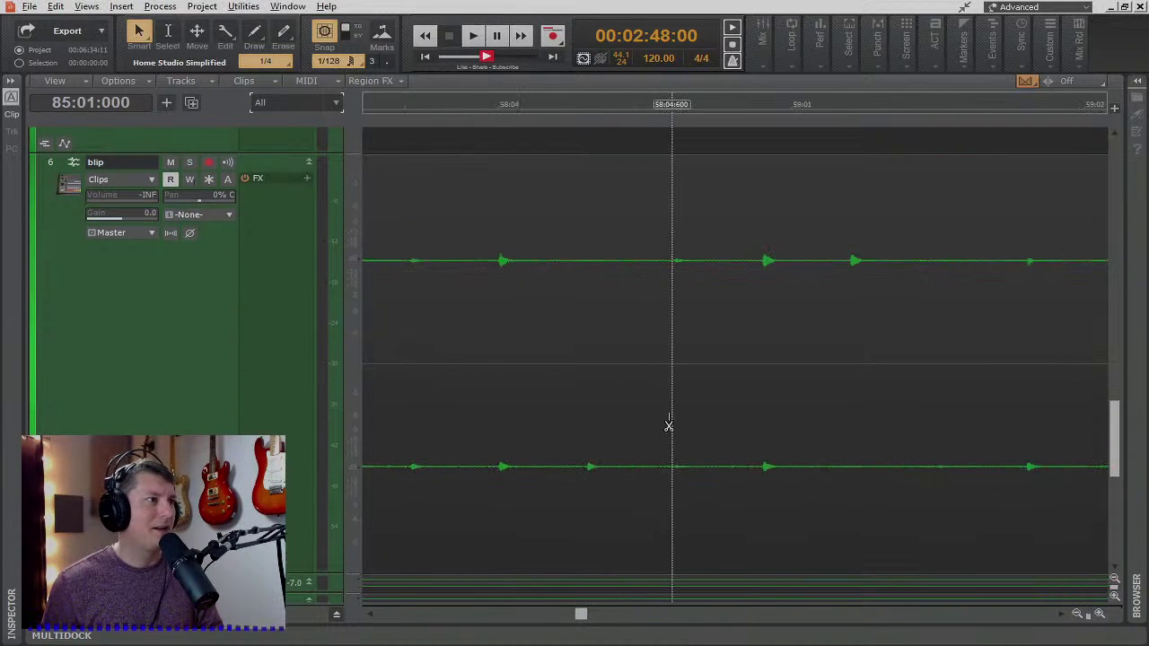
scroll(669, 425, down, 8)
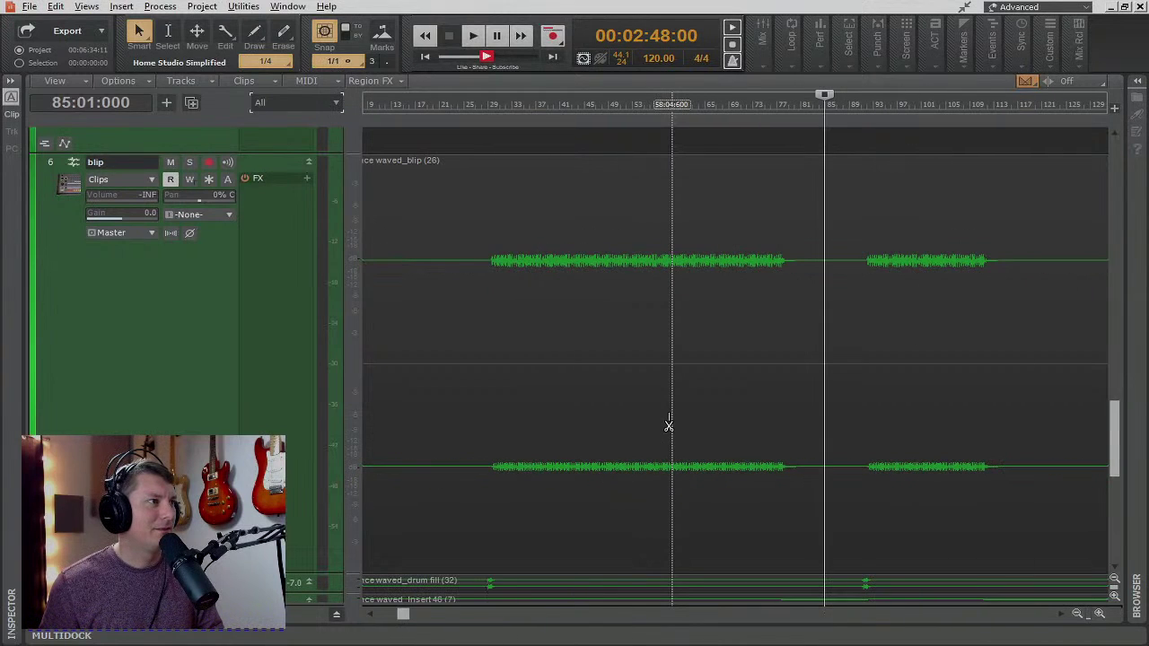
scroll(668, 413, left, 2)
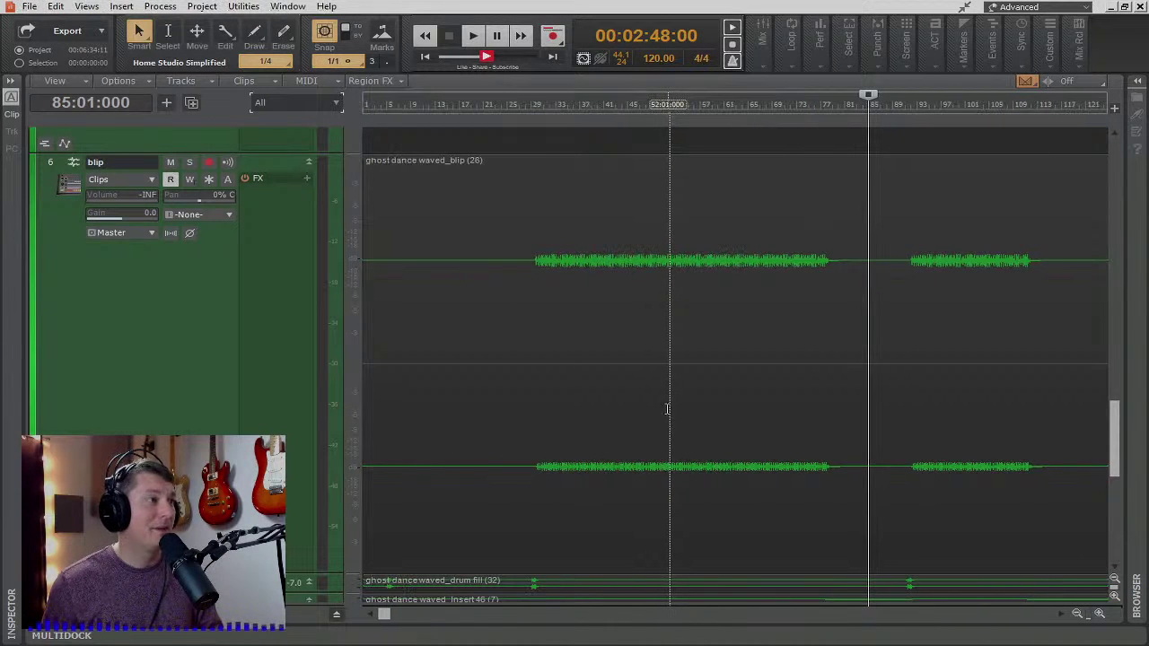
scroll(538, 351, up, 5)
scroll(720, 357, down, 3)
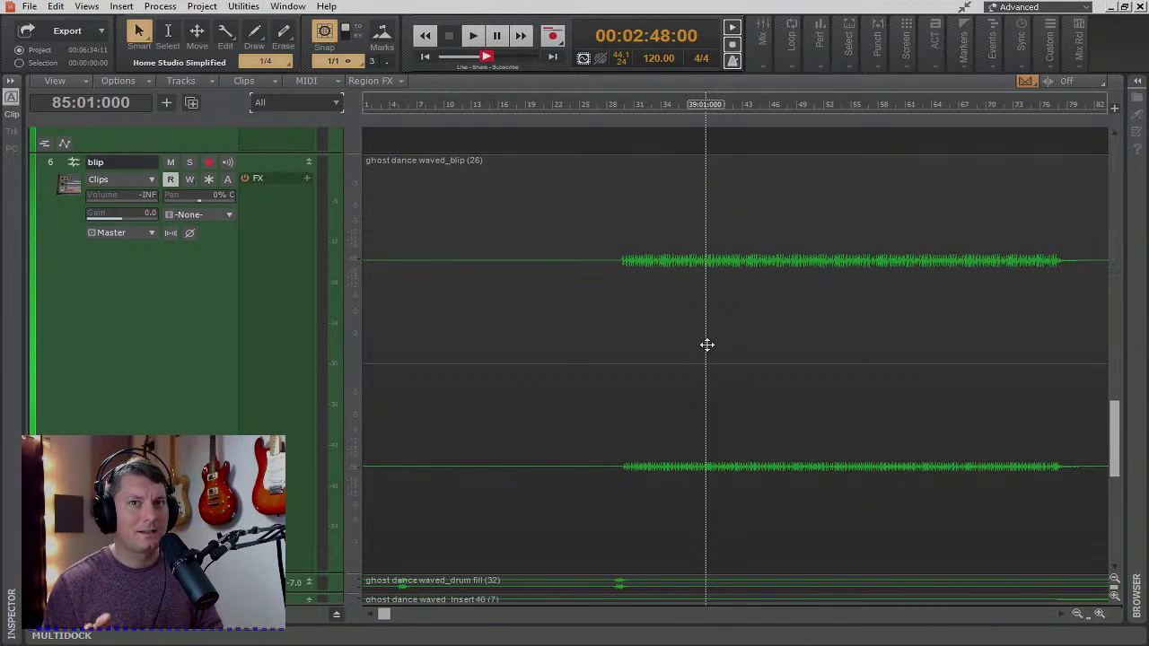
scroll(706, 344, up, 6)
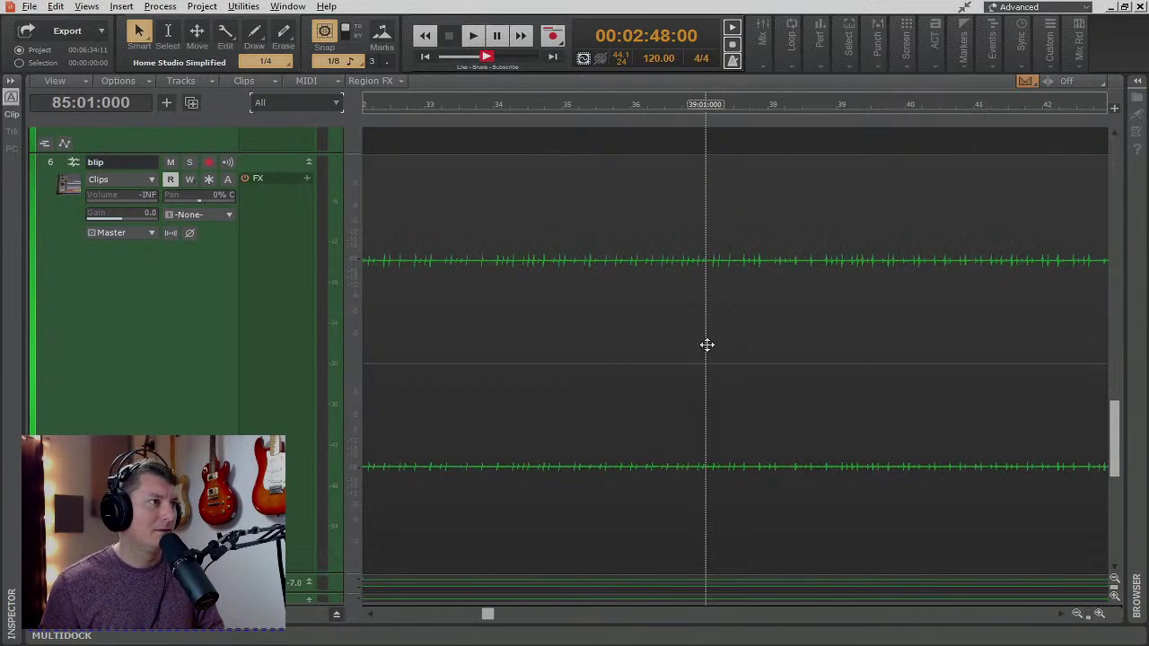
scroll(708, 350, down, 5)
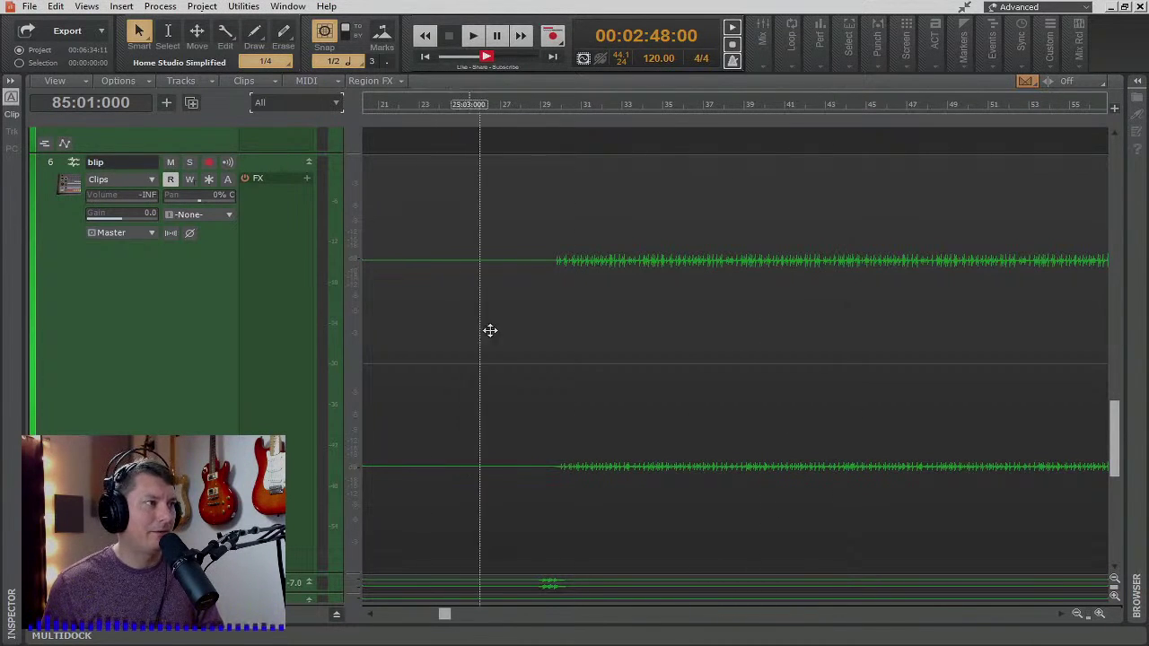
- Enlarge the 80s drum fill track and compare its two stereo channels at the fill in measure 29
scroll(484, 316, down, 3)
scroll(380, 305, down, 4)
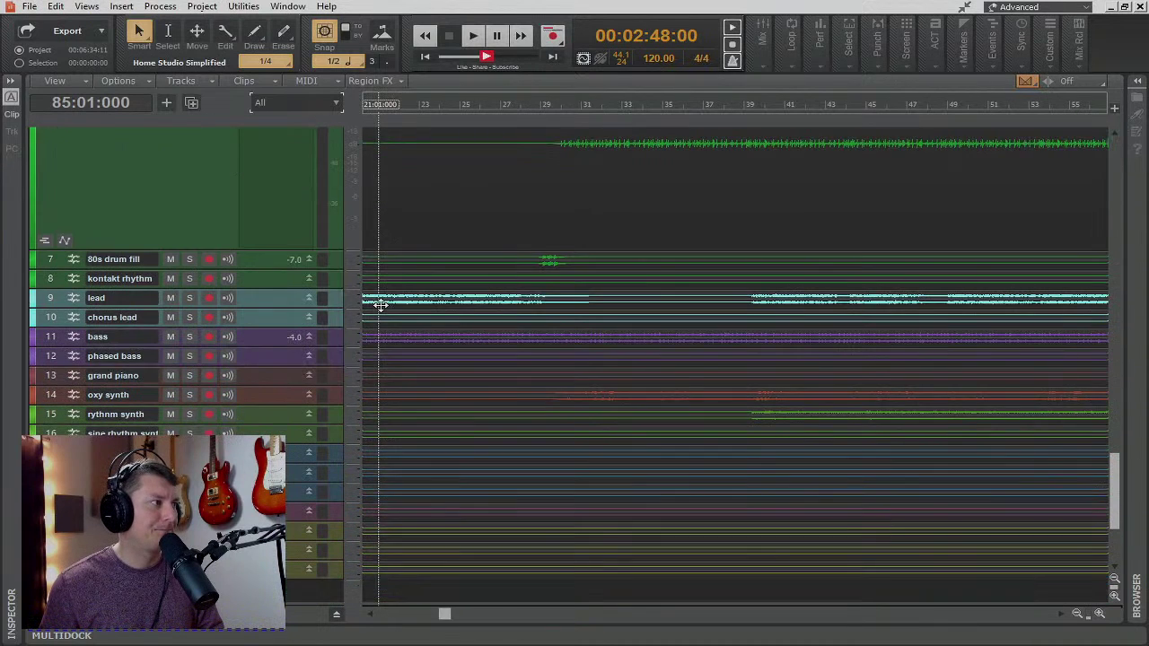
drag(272, 268, 273, 565)
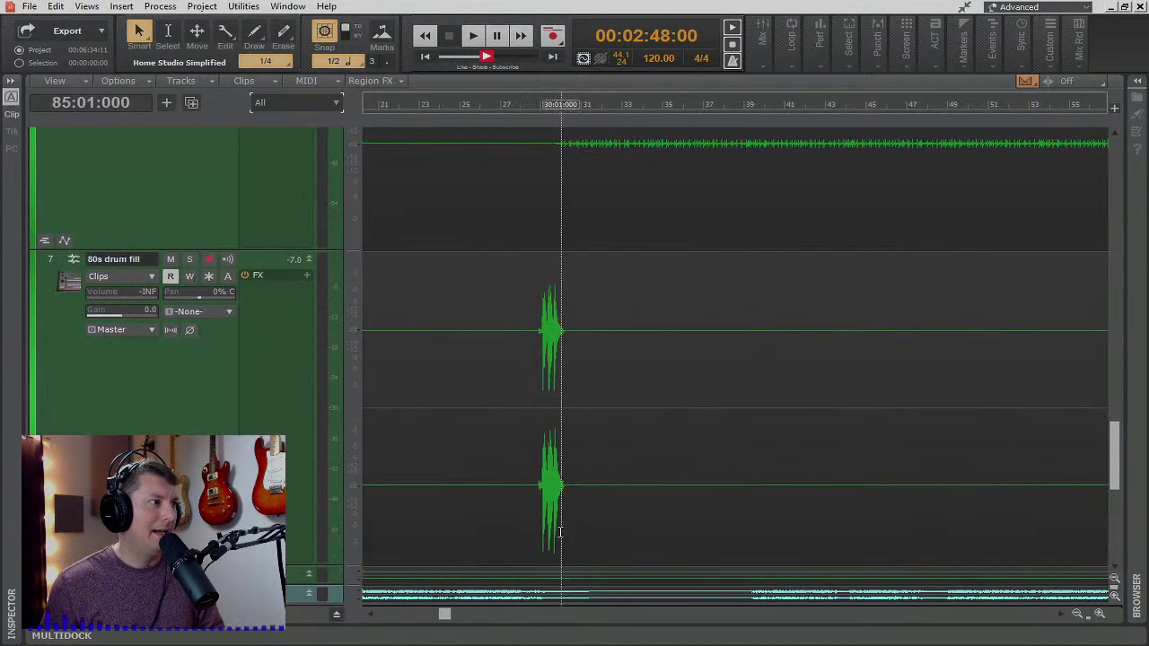
scroll(556, 507, up, 5)
scroll(555, 504, up, 4)
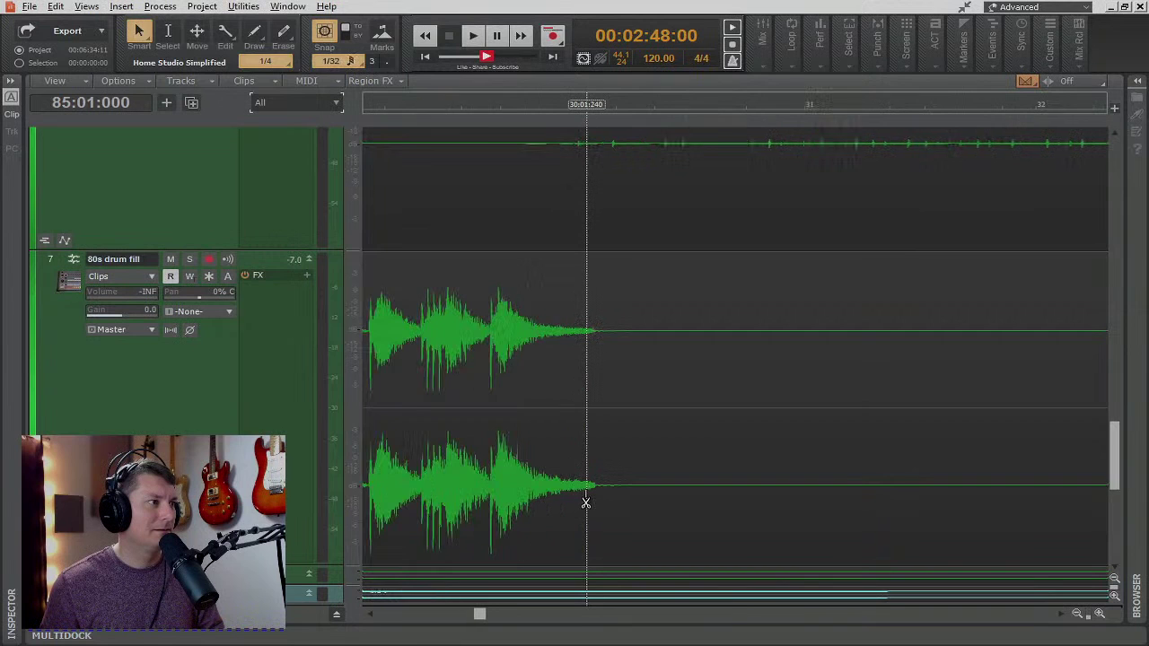
scroll(548, 484, up, 3)
scroll(549, 486, down, 2)
scroll(551, 487, left, 5)
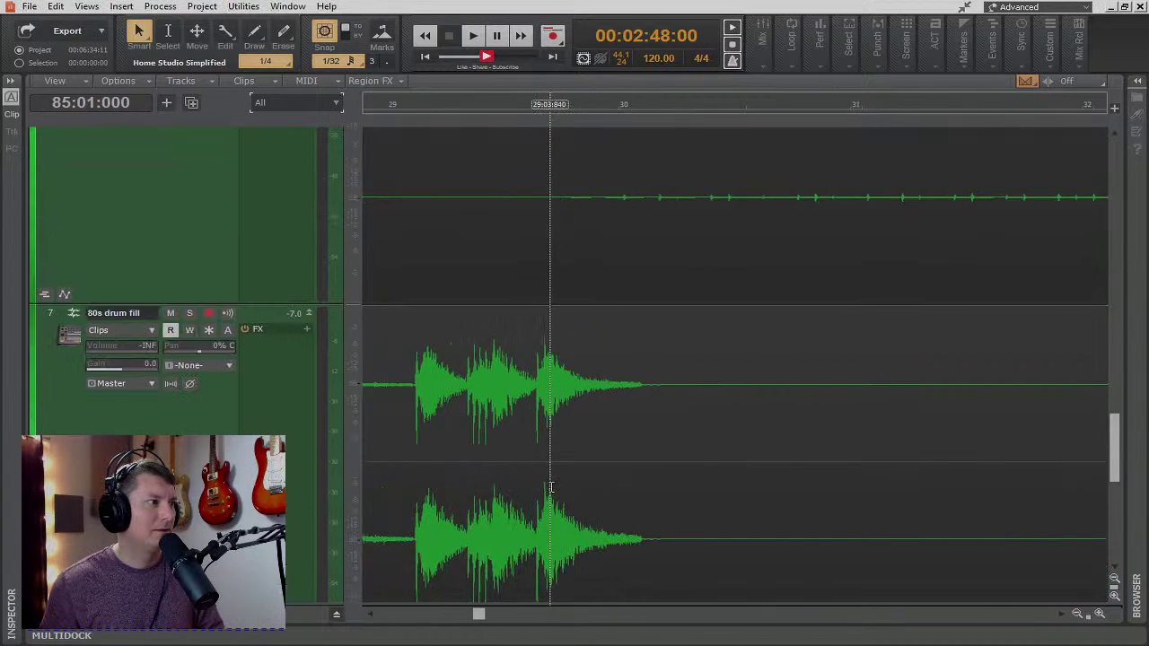
scroll(551, 488, down, 3)
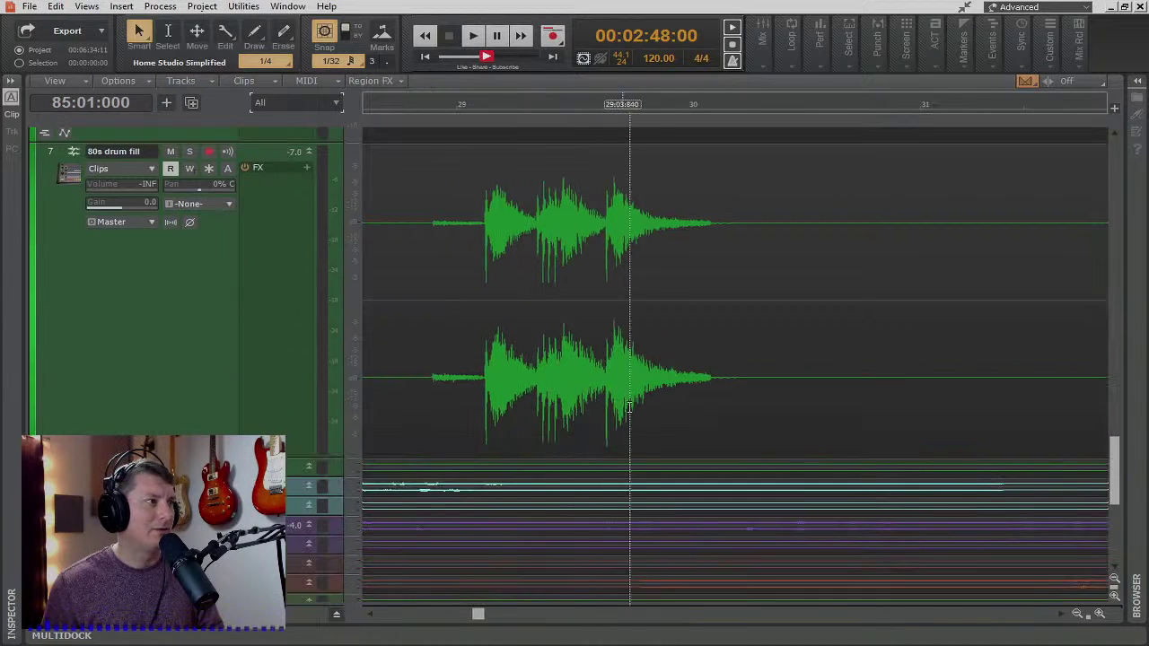
- Solo the 80s drum fill track and play it from 29:01:360
click(482, 108)
click(189, 151)
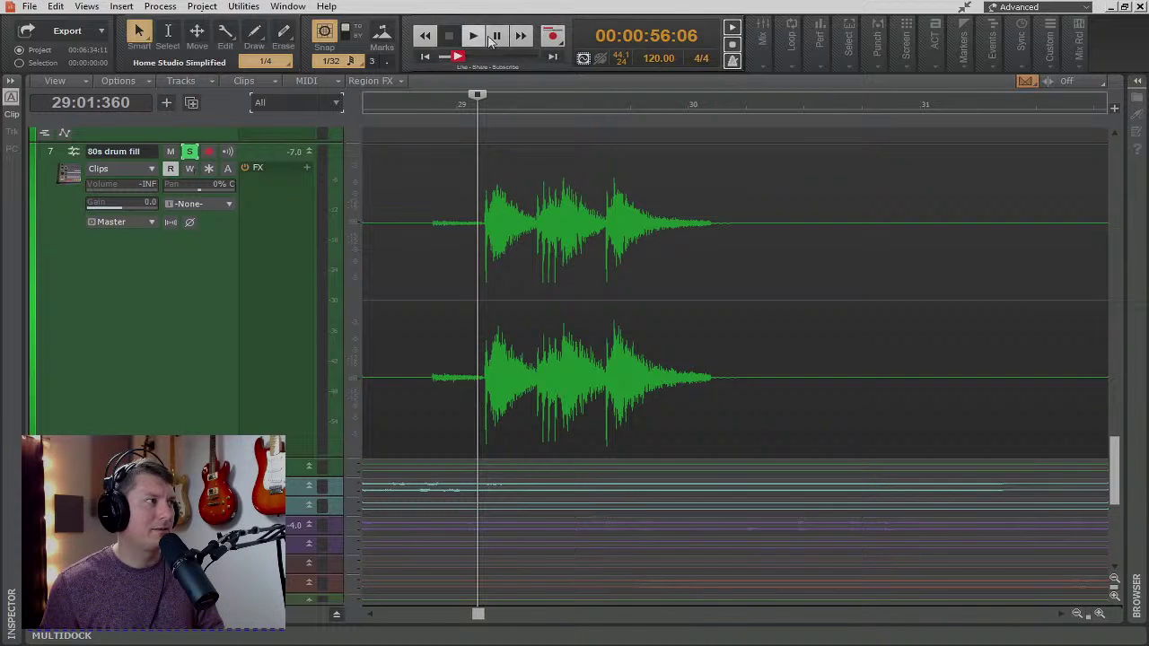
click(473, 36)
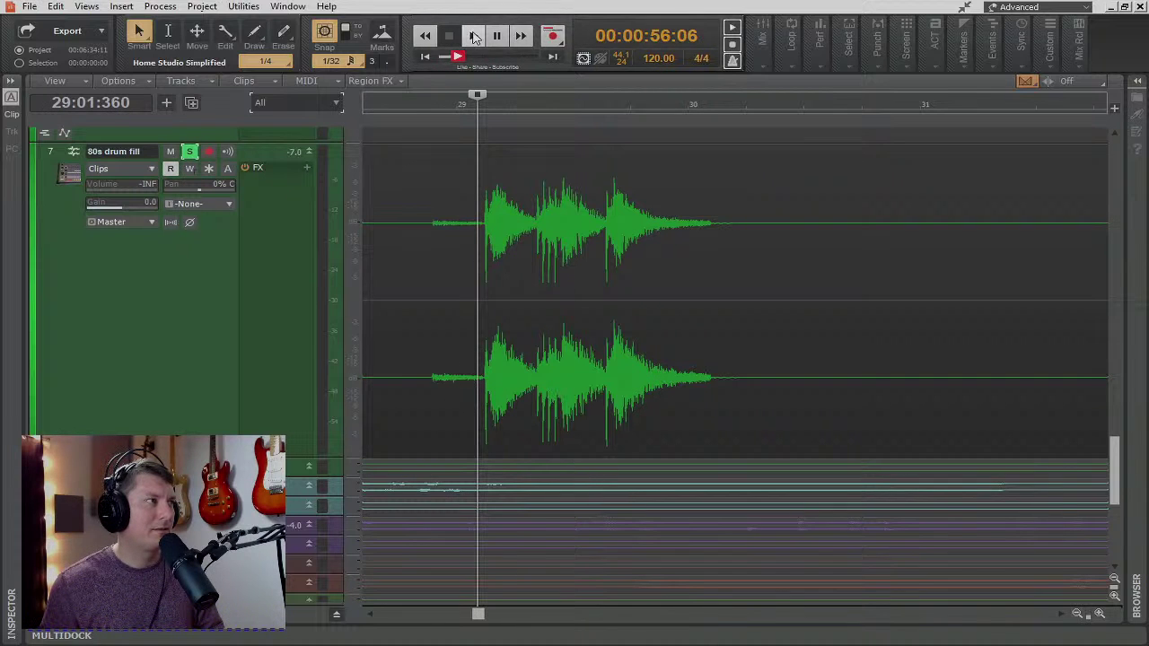
- Set the 80s drum fill track's volume to 0.0 and compare its stereo and mono interleave playback from 28:04:840
double_click(101, 187)
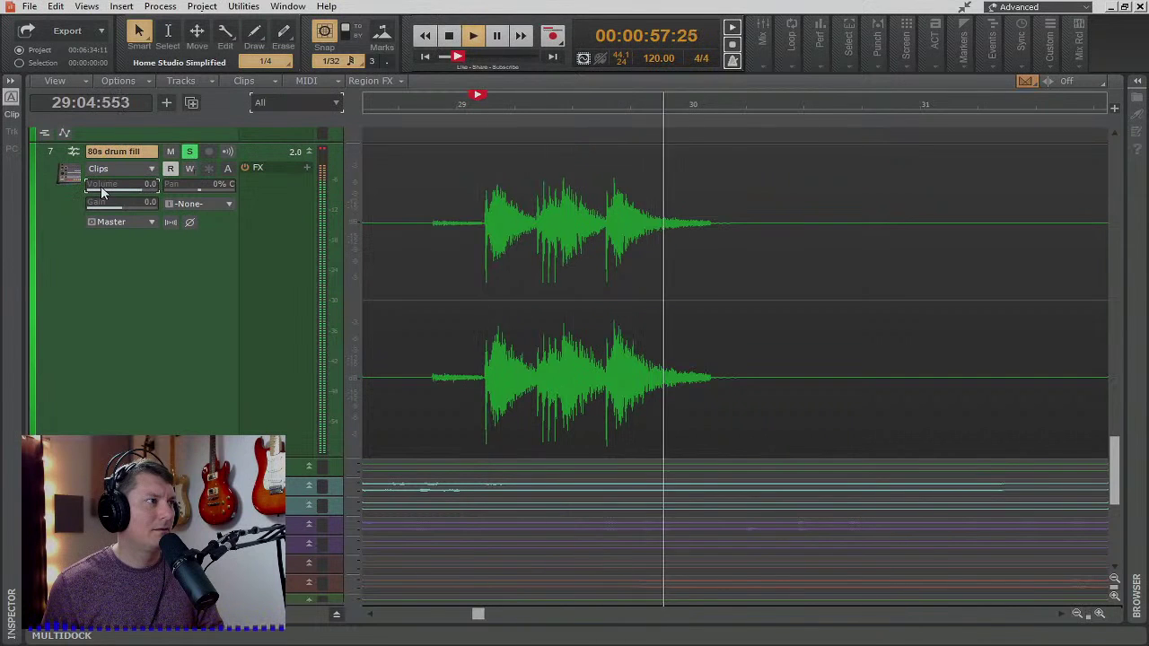
click(438, 106)
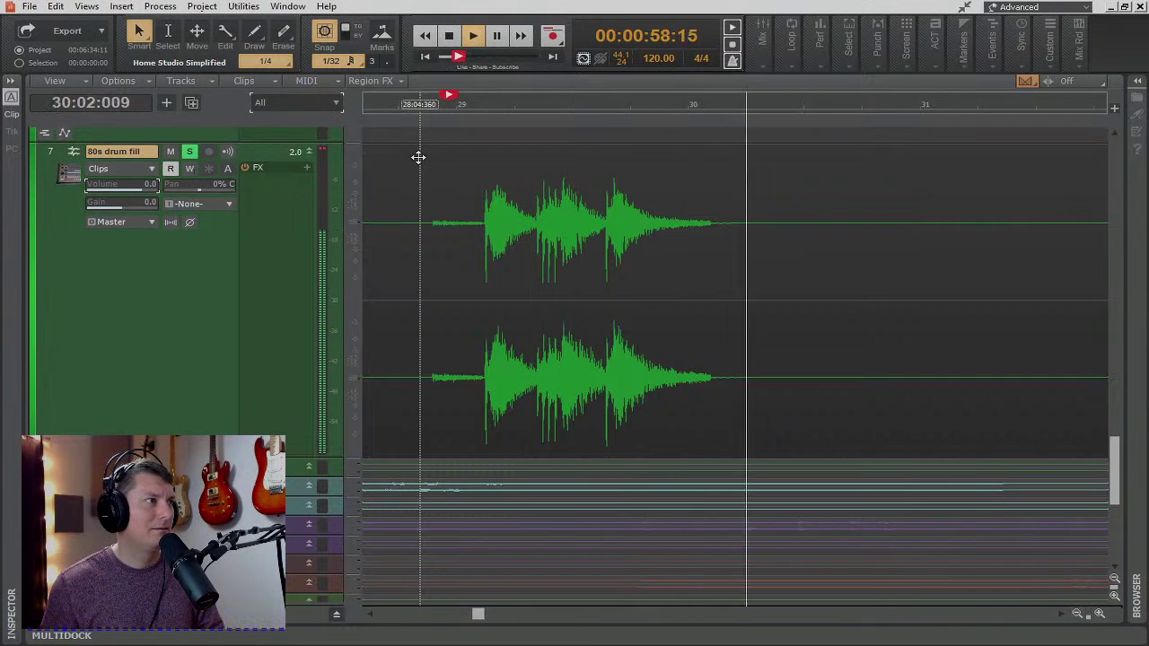
key(space)
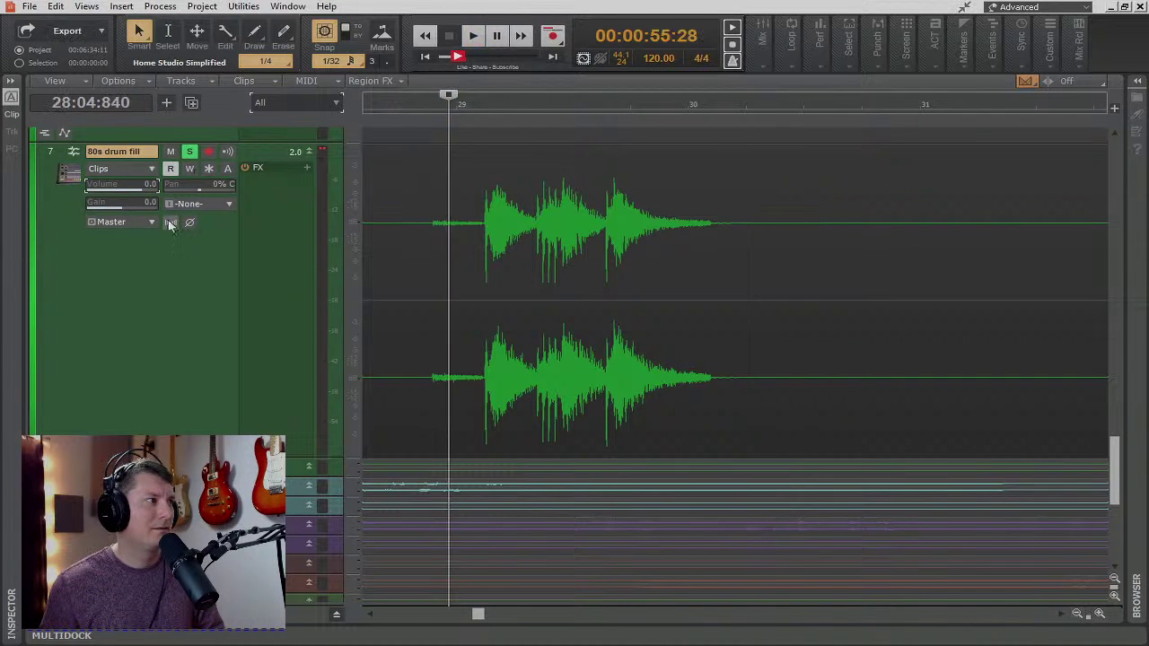
key(space)
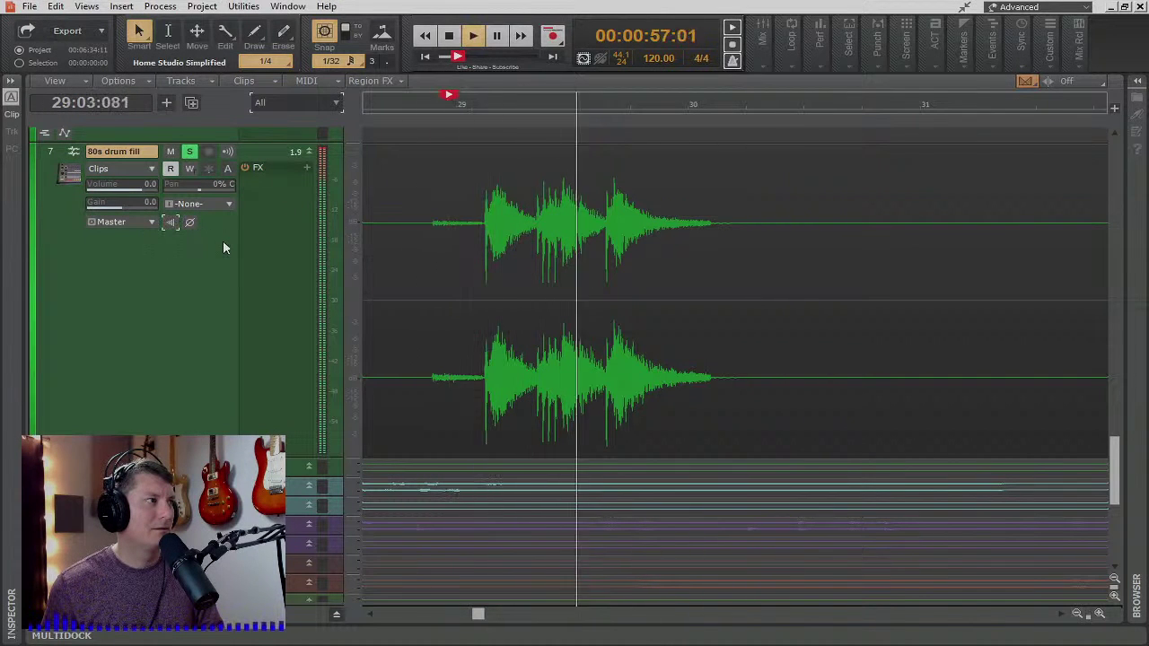
key(space)
click(170, 223)
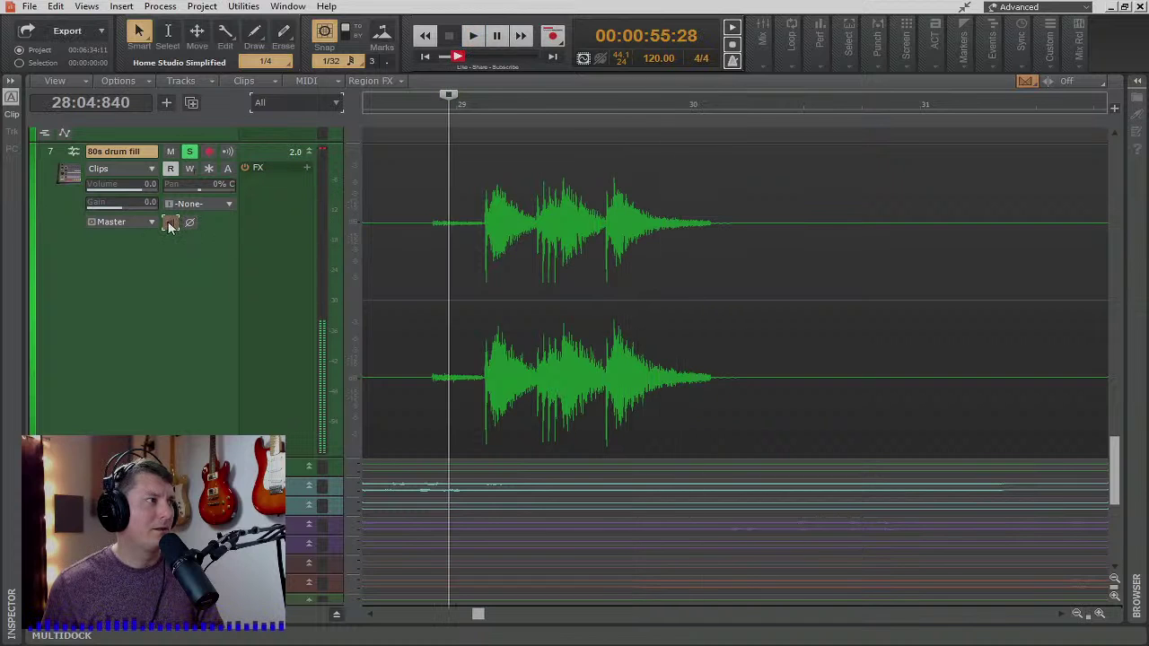
- Convert the 80s drum fill track's stereo clip to mono
click(444, 188)
right_click(448, 195)
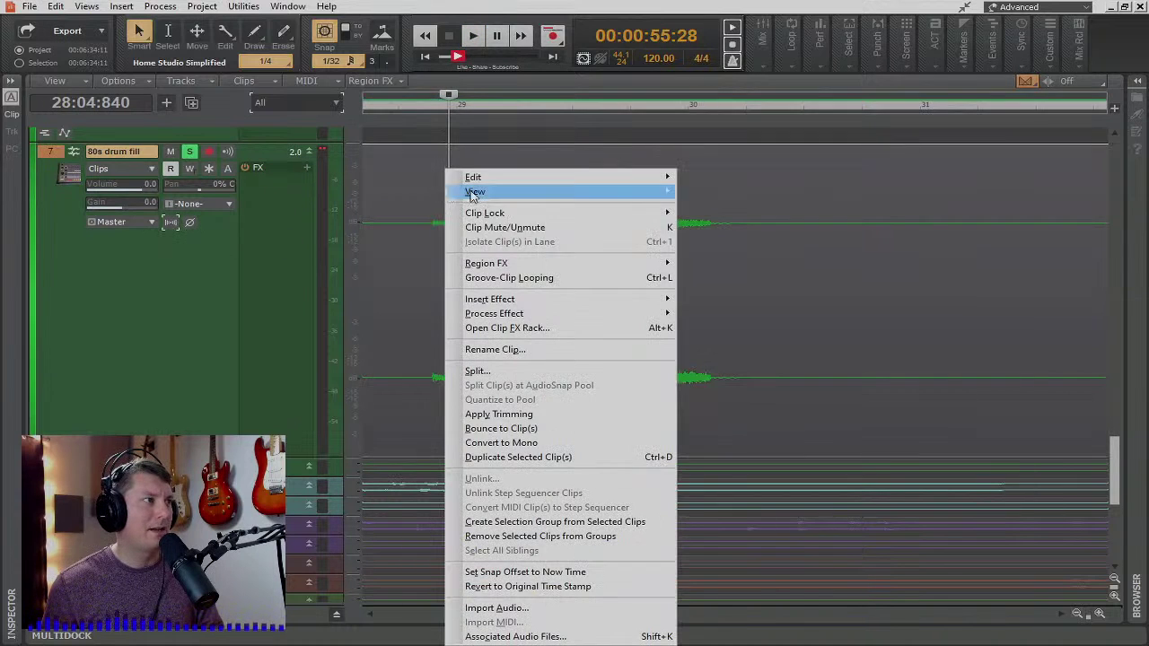
click(511, 442)
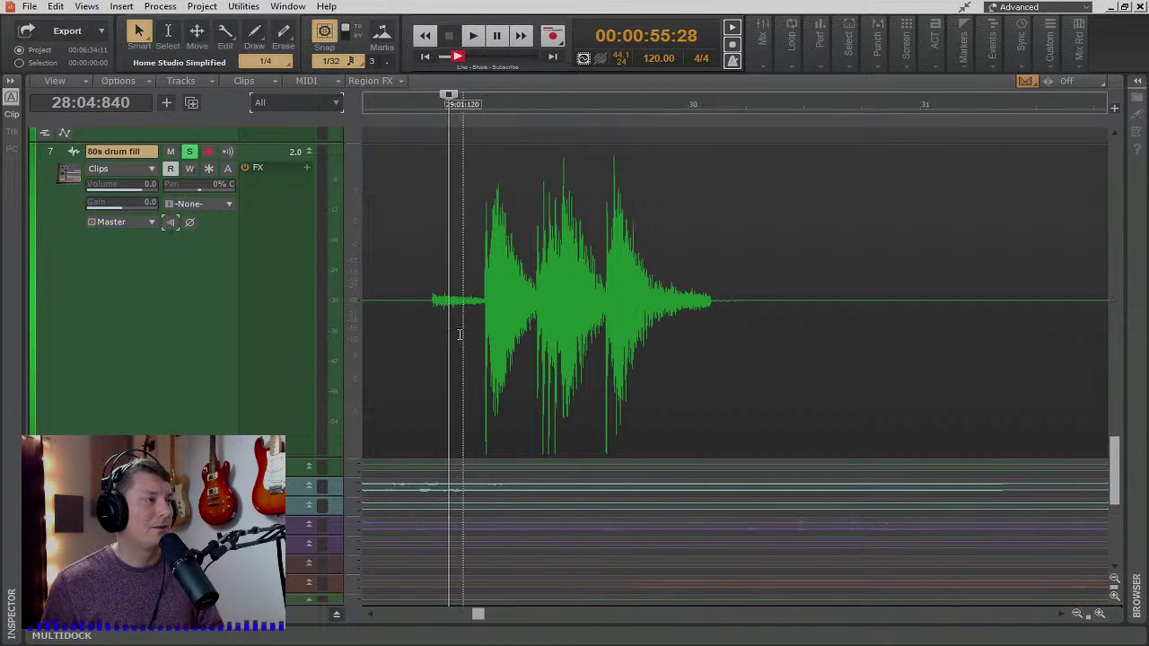
- Play the converted 80s drum fill from 28:04:840 and lower the track's volume to -INF
key(space)
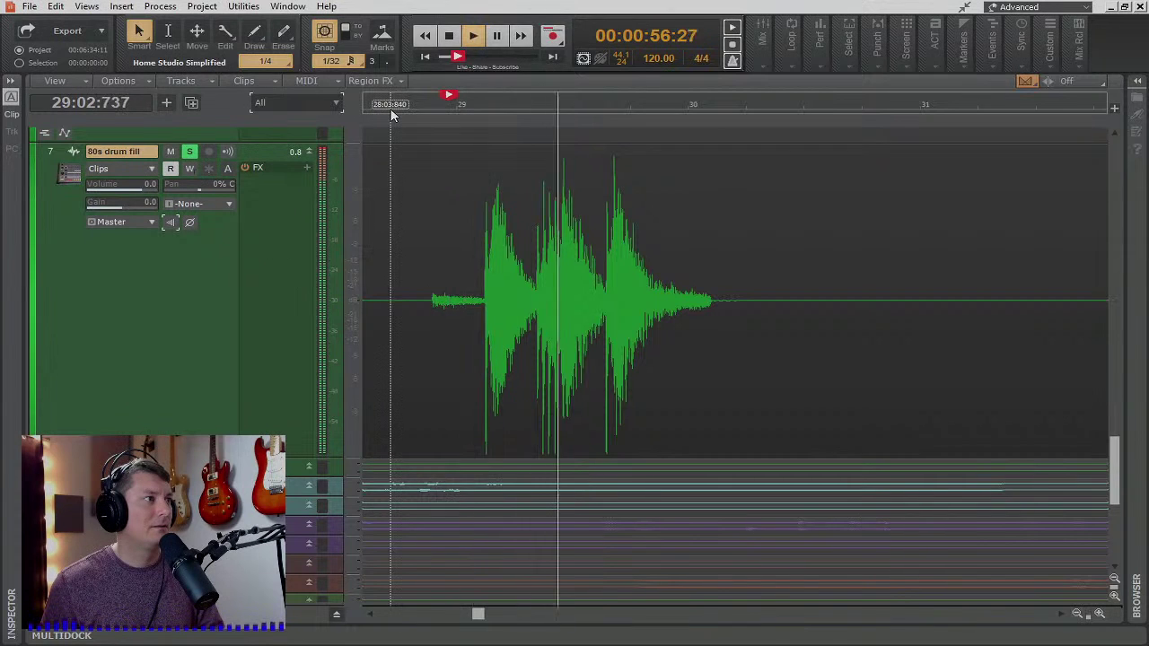
key(space)
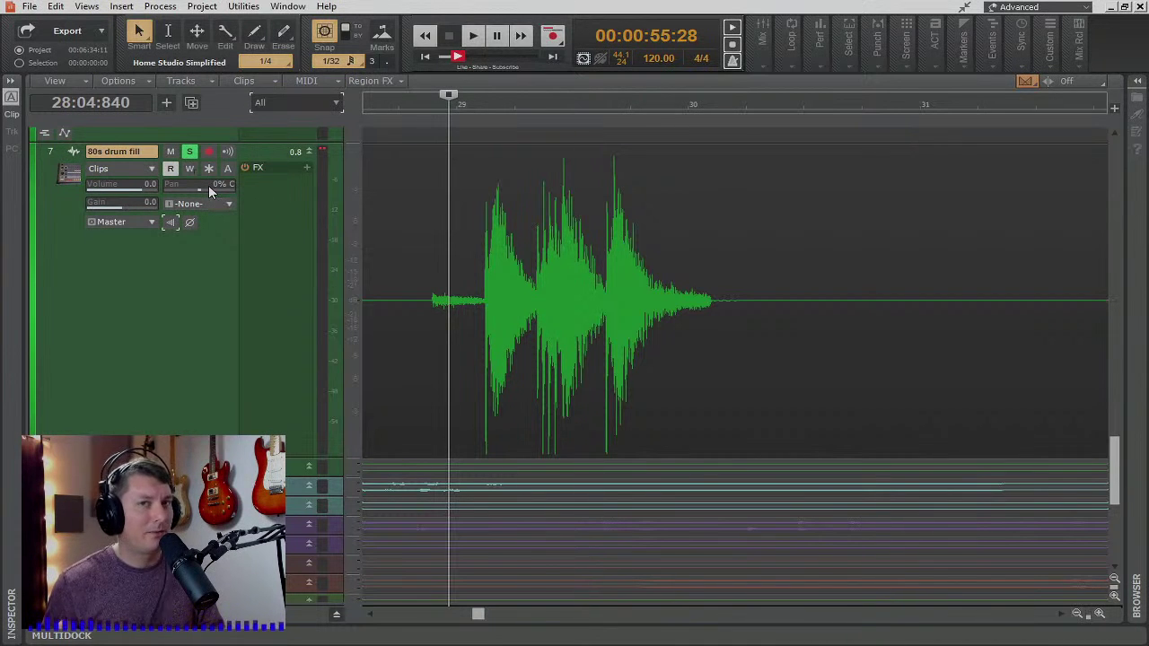
drag(146, 184, 88, 185)
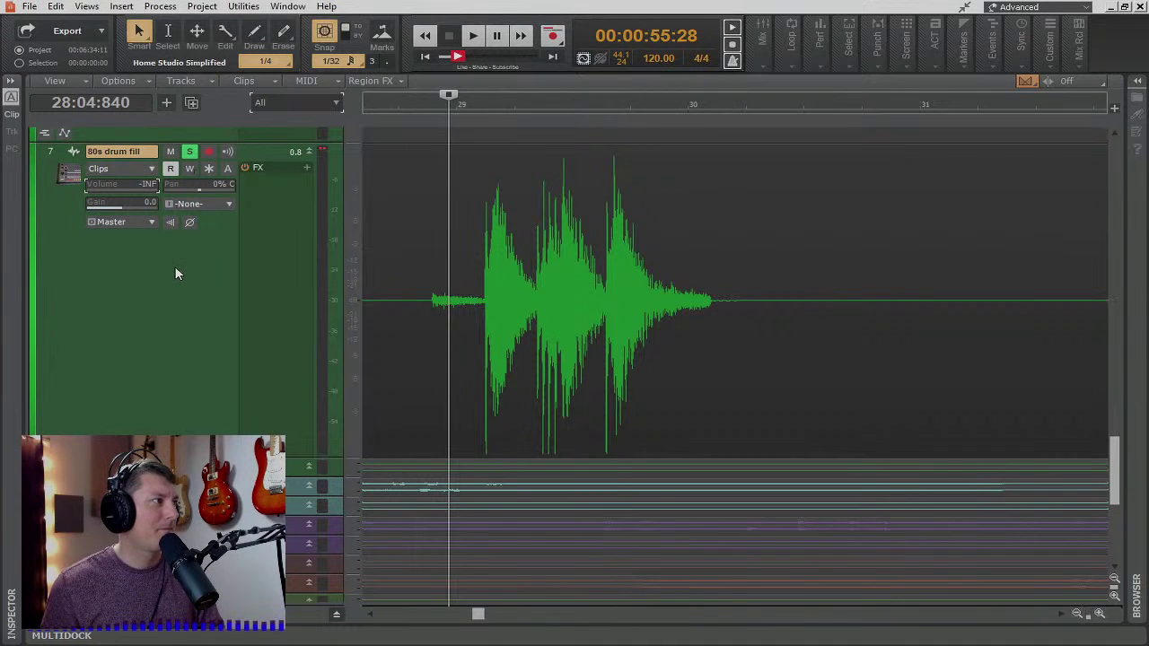
- Enlarge the kontakt rhythm track and turn off solo on the 80s drum fill track
scroll(176, 274, down, 5)
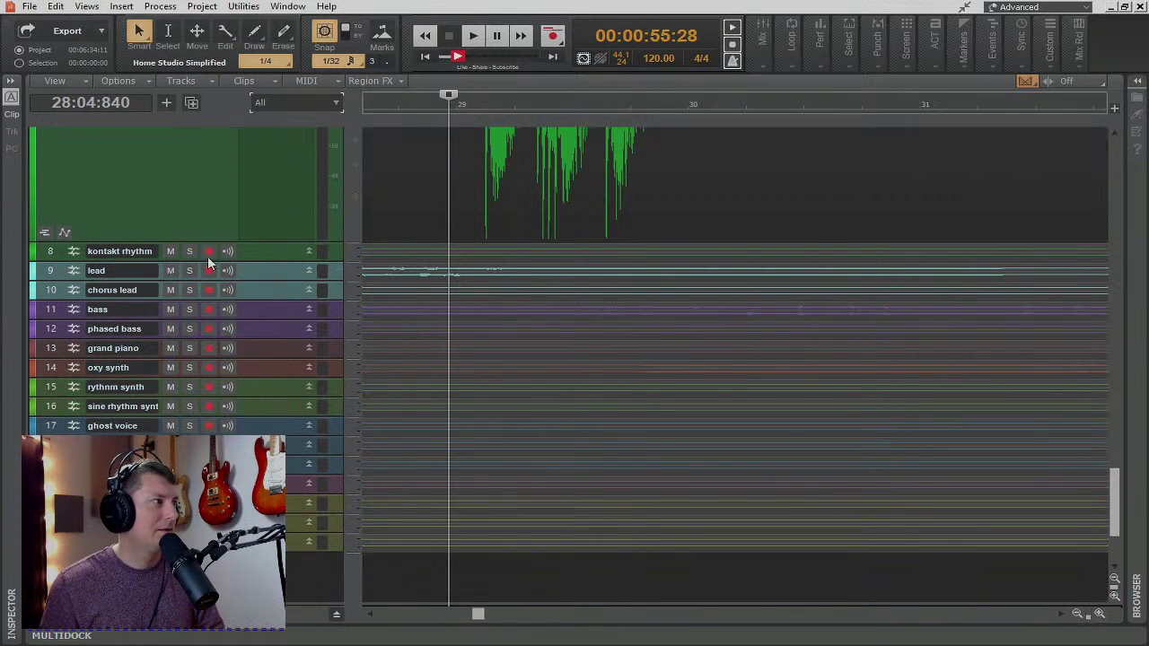
drag(278, 262, 270, 558)
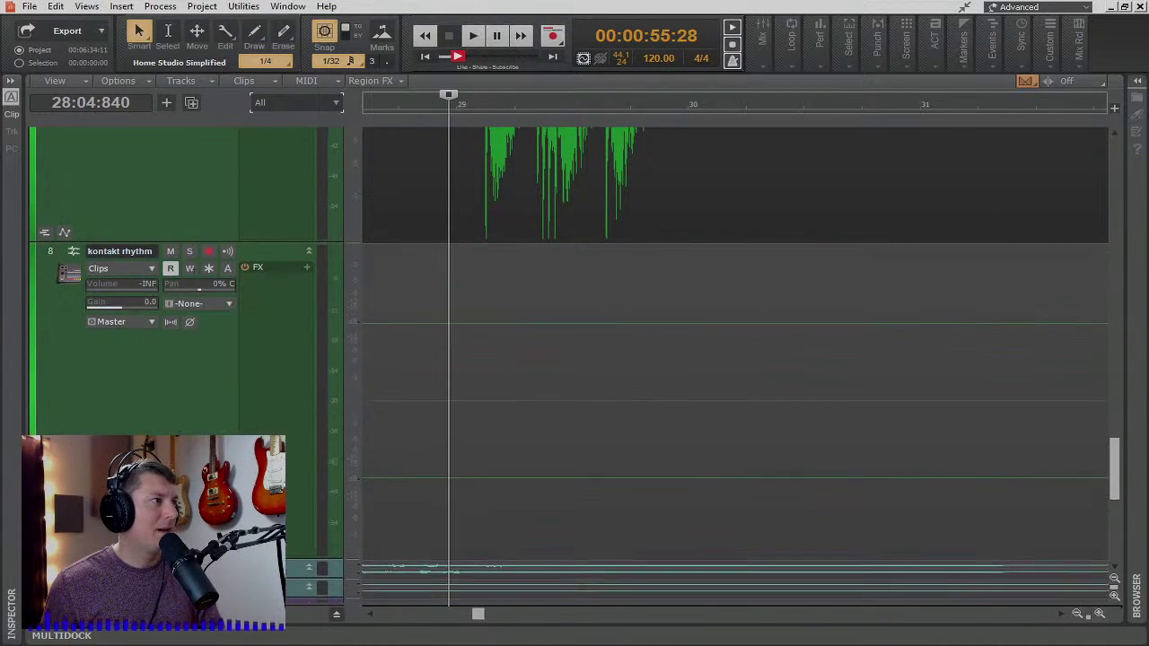
scroll(216, 171, up, 6)
click(189, 261)
- Compare the kontakt rhythm track's two stereo channels across the song and closely around measures 80 to 90
scroll(579, 393, down, 3)
scroll(578, 393, down, 5)
scroll(574, 346, down, 3)
scroll(576, 294, down, 5)
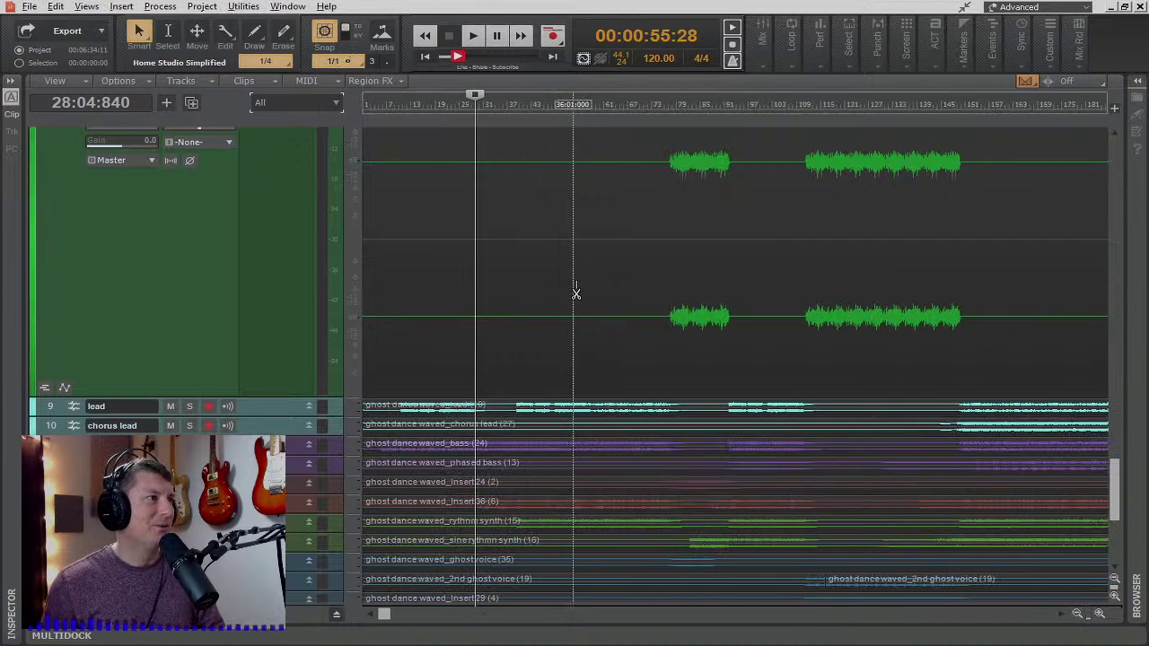
click(680, 117)
scroll(718, 413, up, 2)
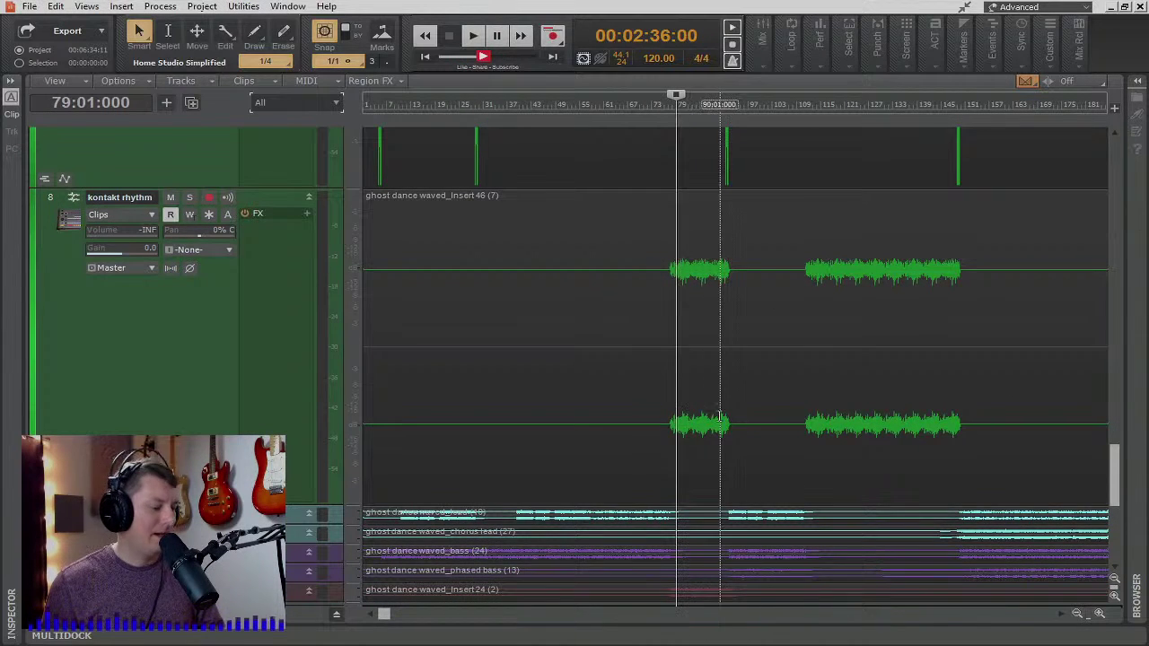
scroll(719, 415, up, 6)
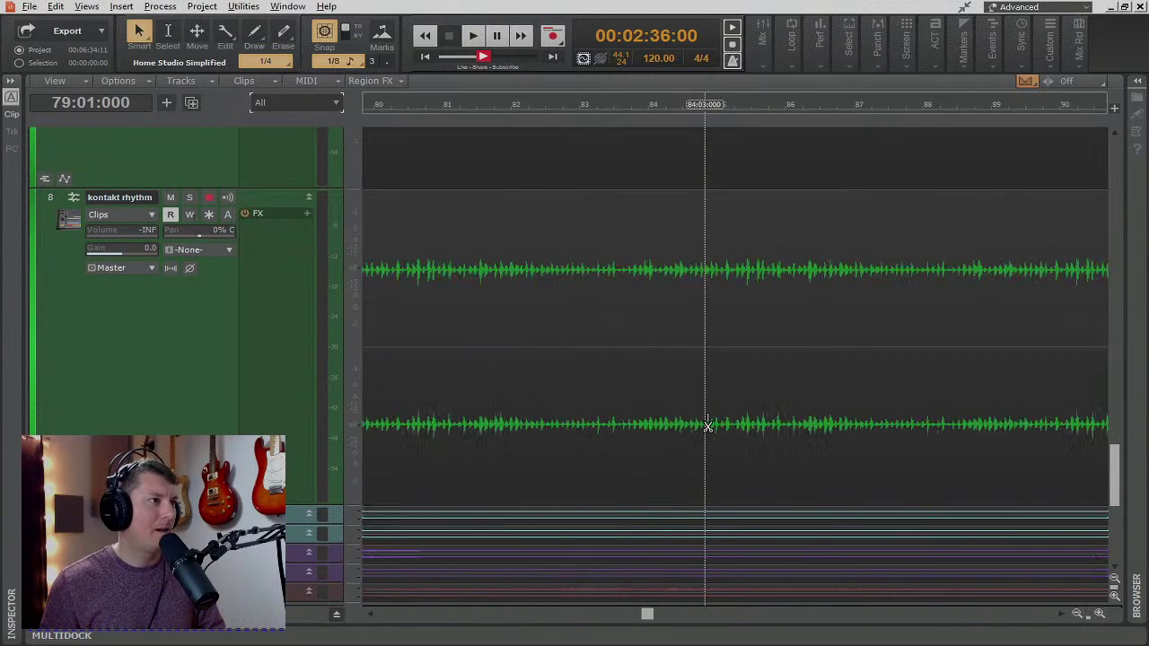
scroll(707, 424, up, 2)
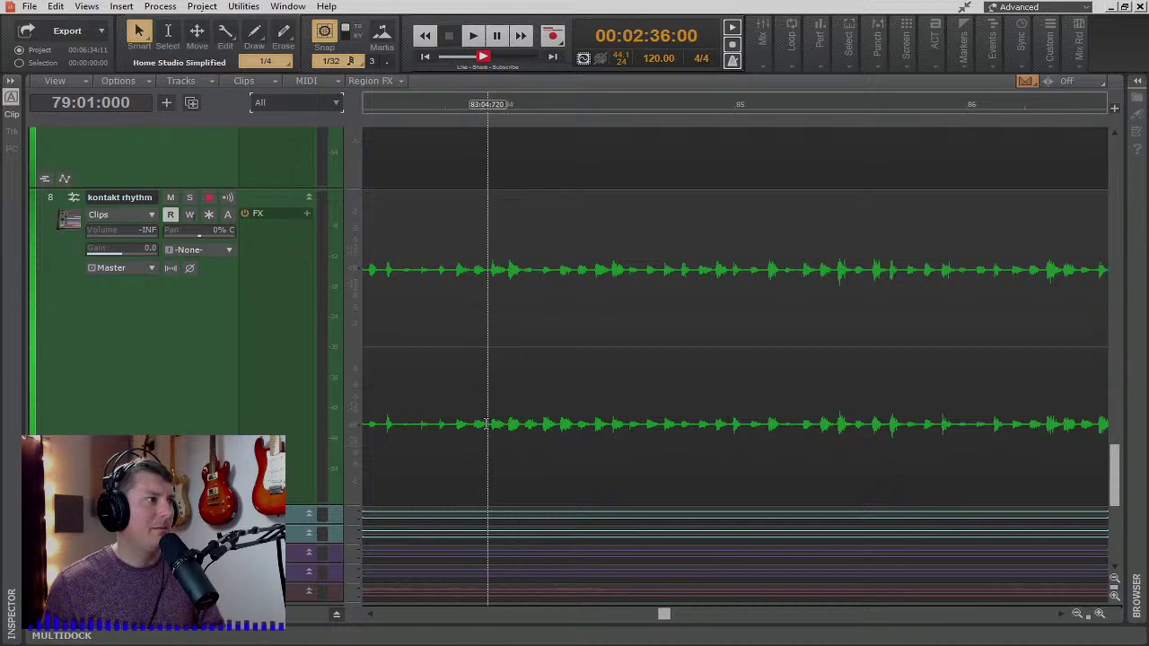
- Solo the kontakt rhythm track, play it from 83:04:120 and raise its volume to 0.0
click(453, 104)
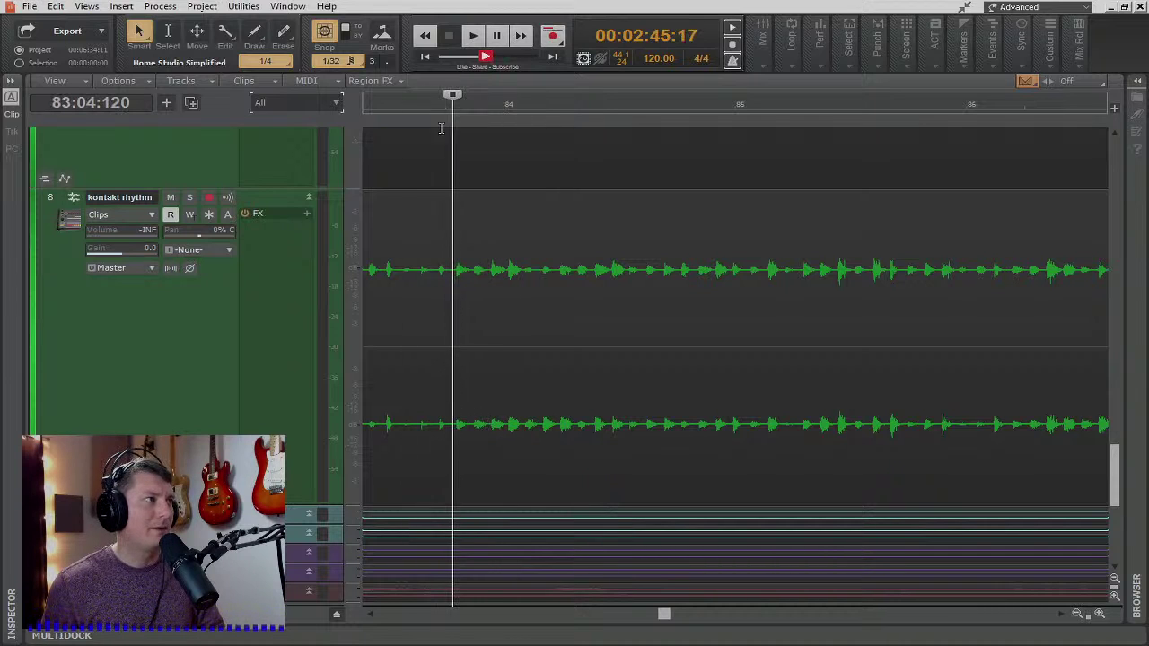
click(189, 196)
drag(95, 236, 97, 243)
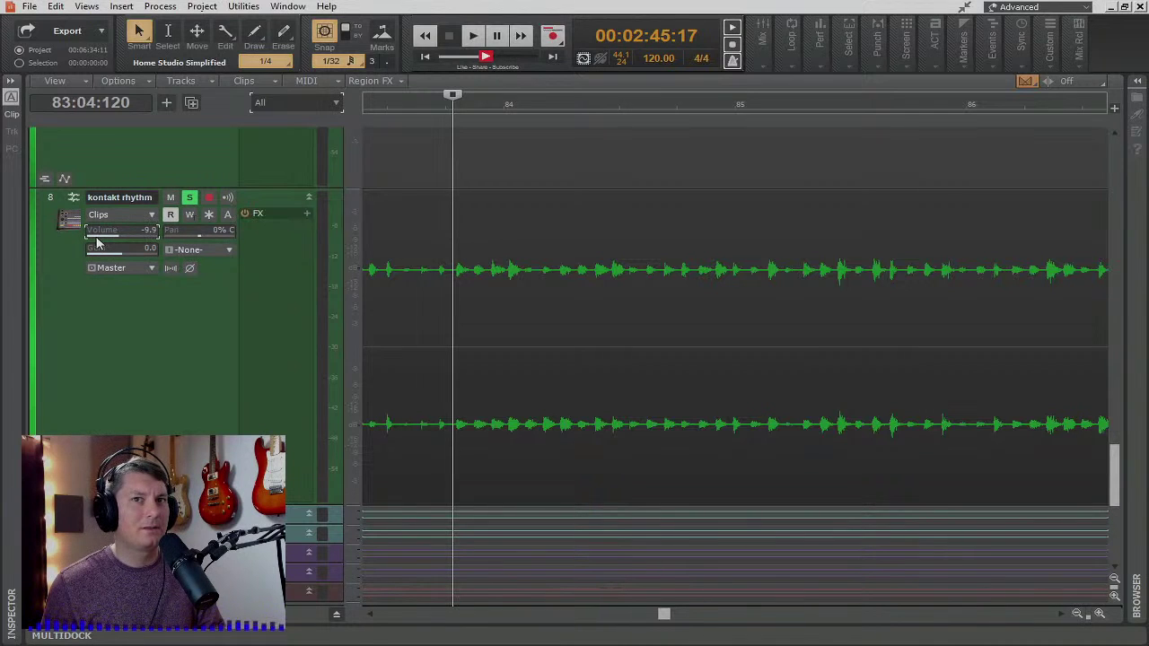
key(space)
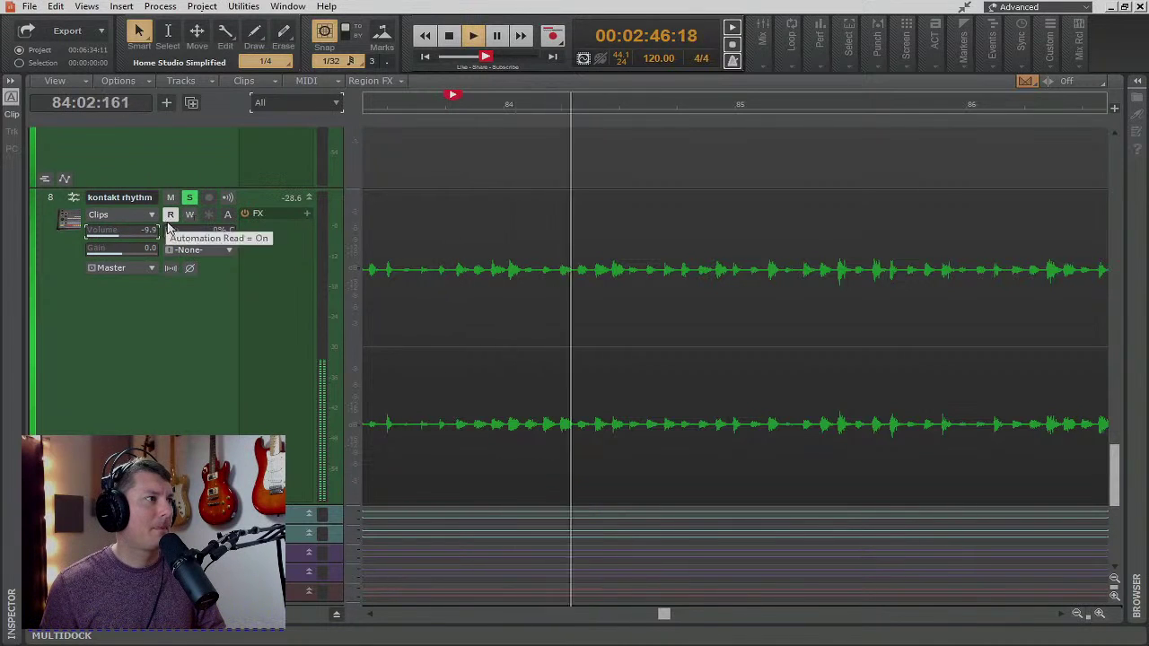
drag(109, 238, 128, 238)
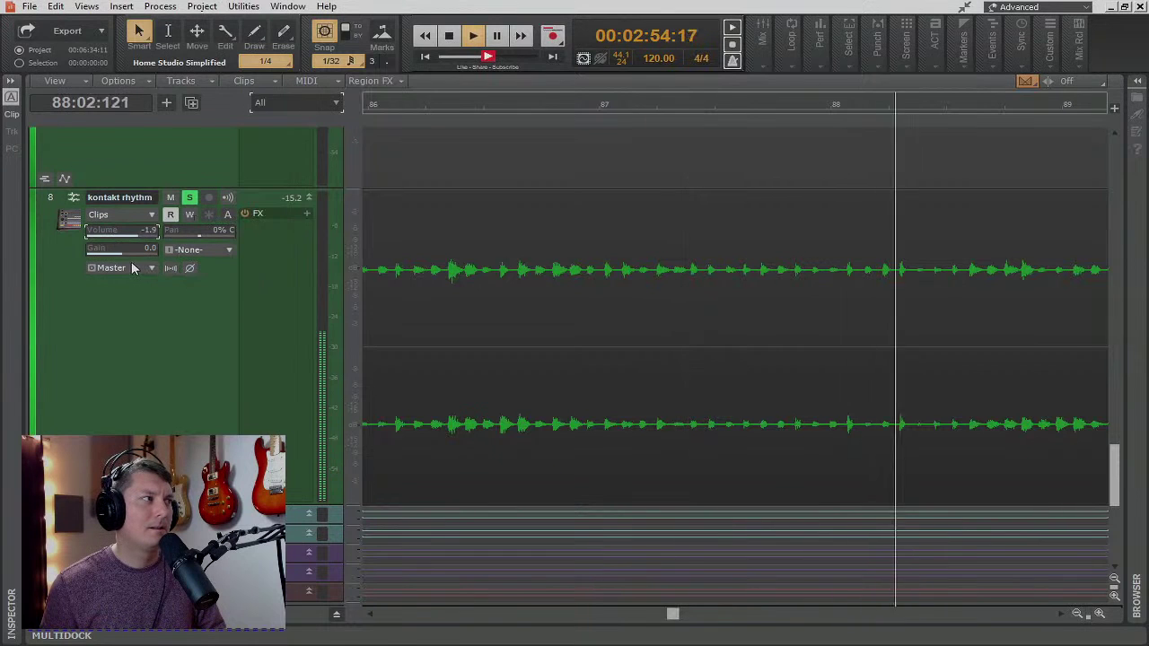
double_click(121, 234)
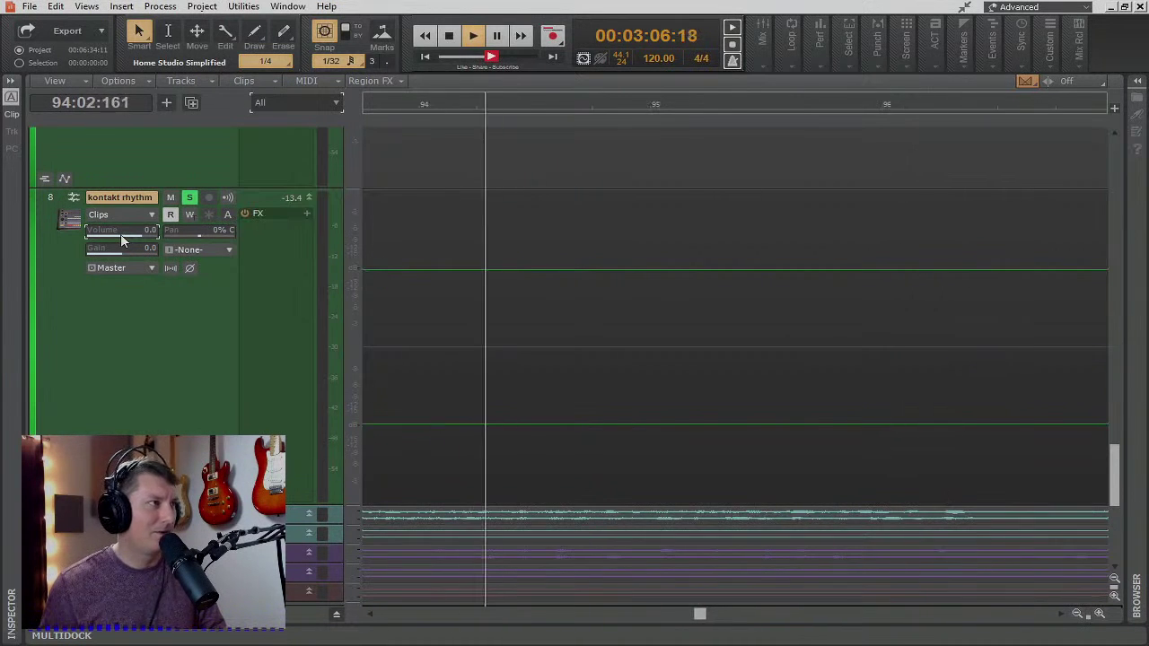
key(space)
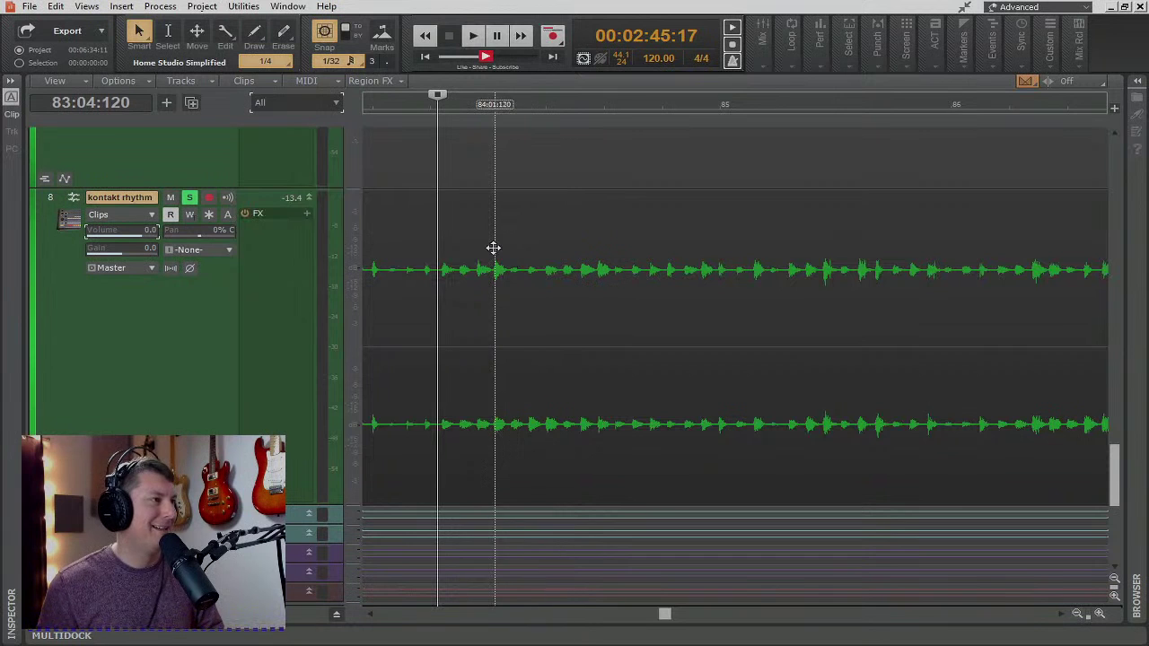
- Replay the soloed kontakt rhythm track from 83:04:120 and compare the two channels on its level meter
scroll(496, 260, right, 2)
scroll(504, 294, left, 10)
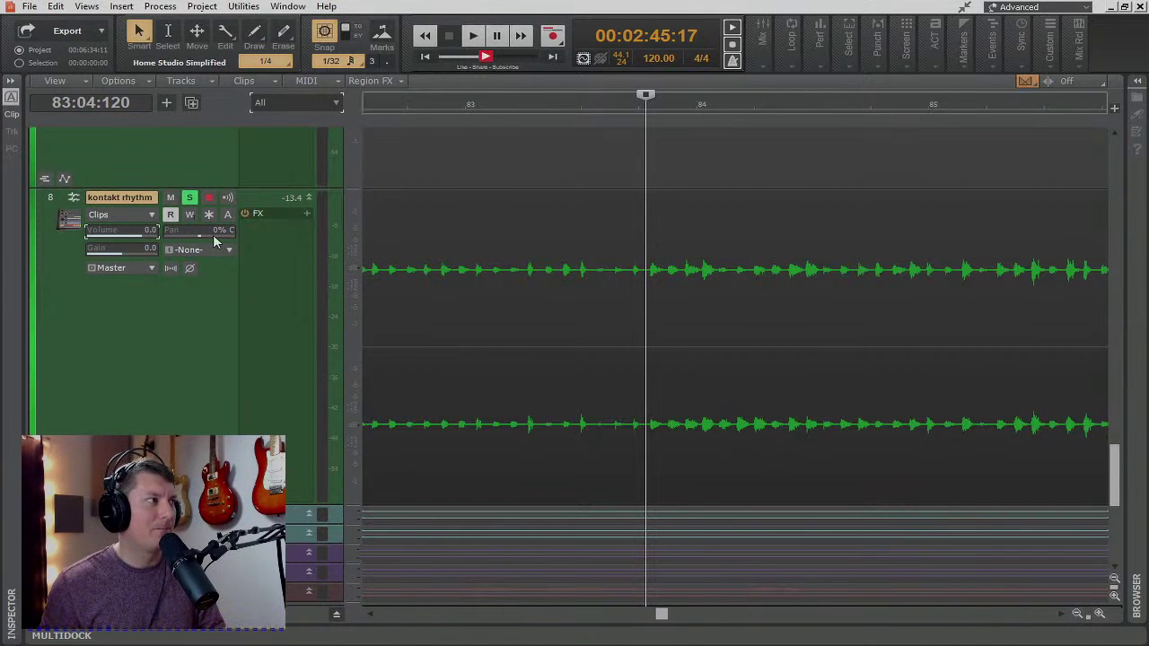
click(474, 38)
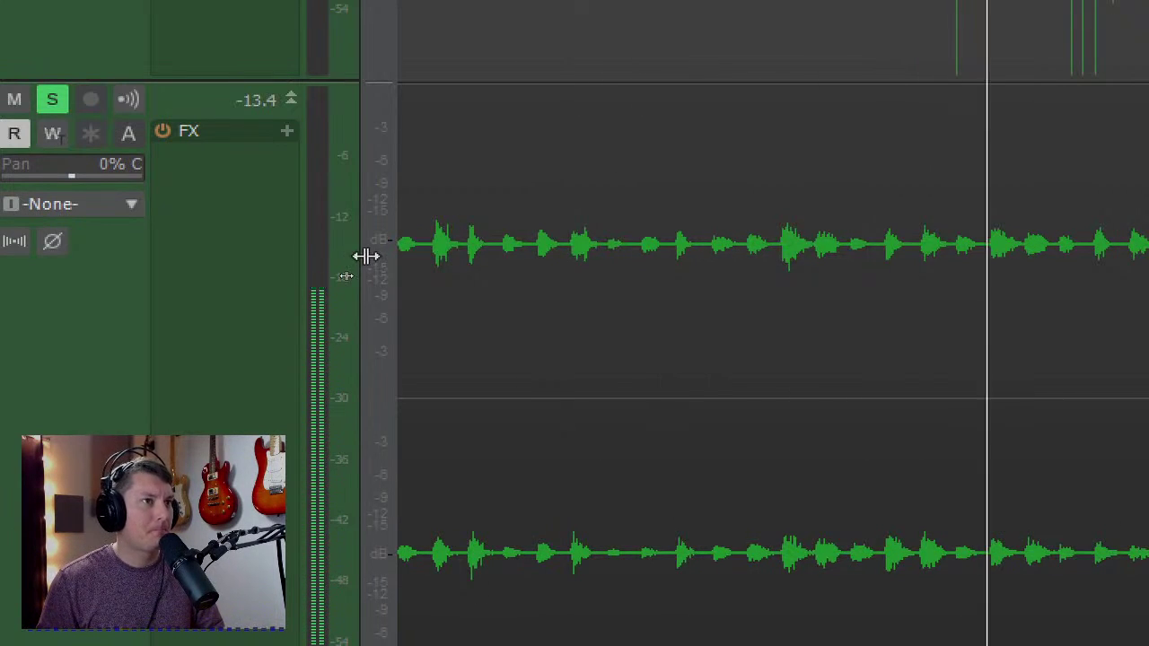
key(space)
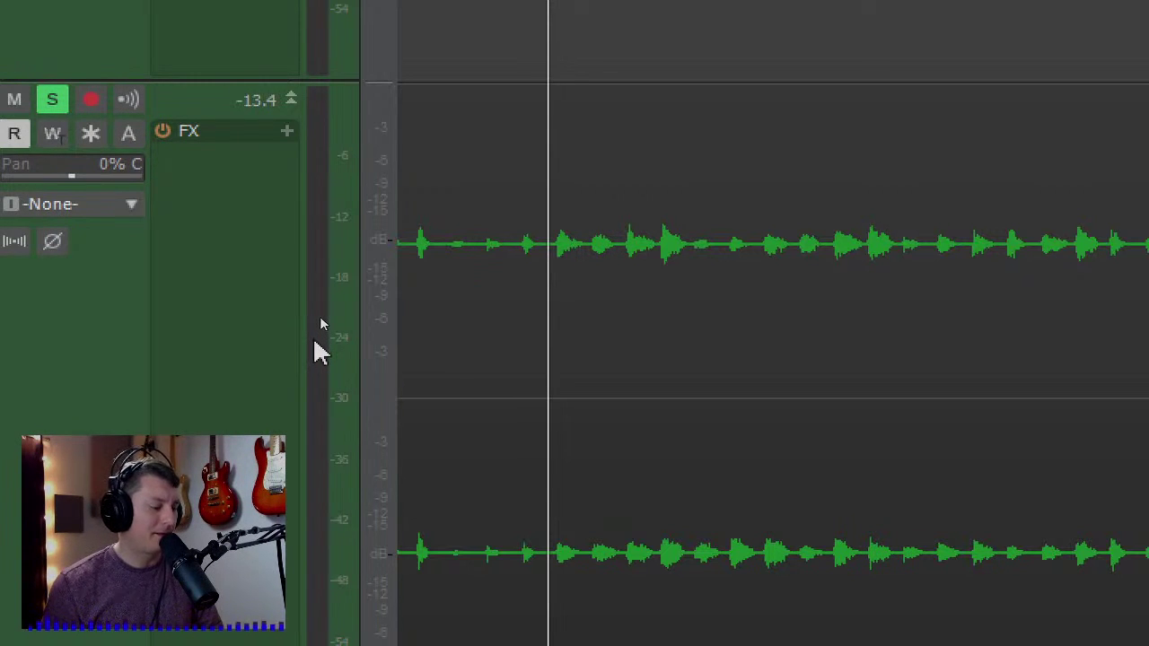
key(space)
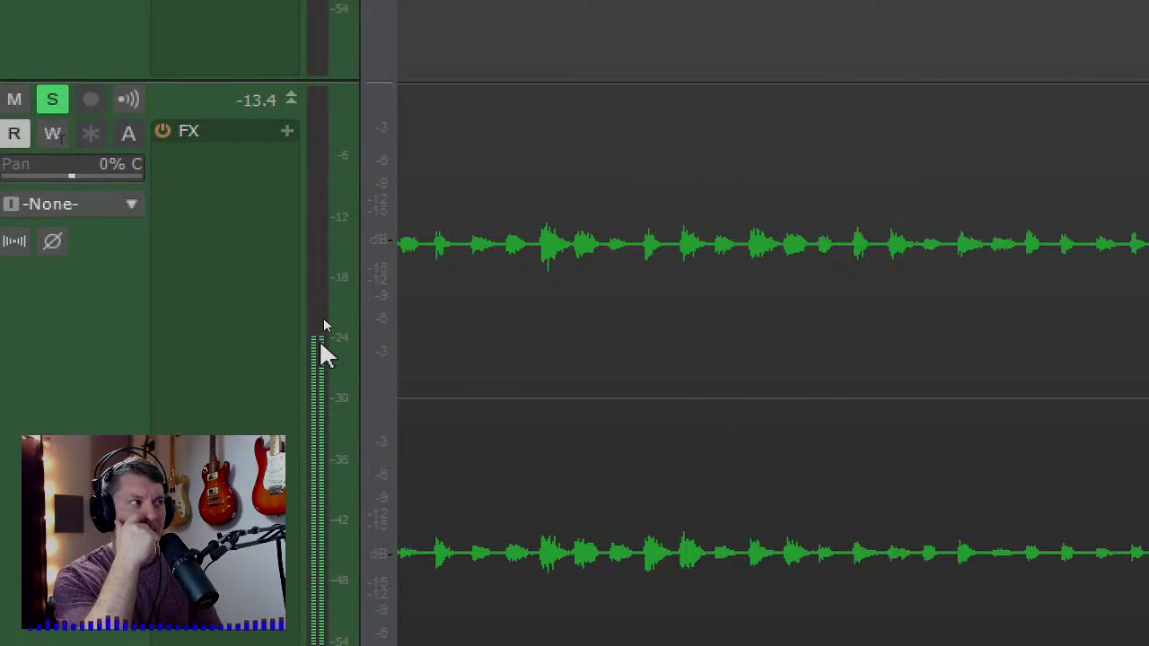
key(space)
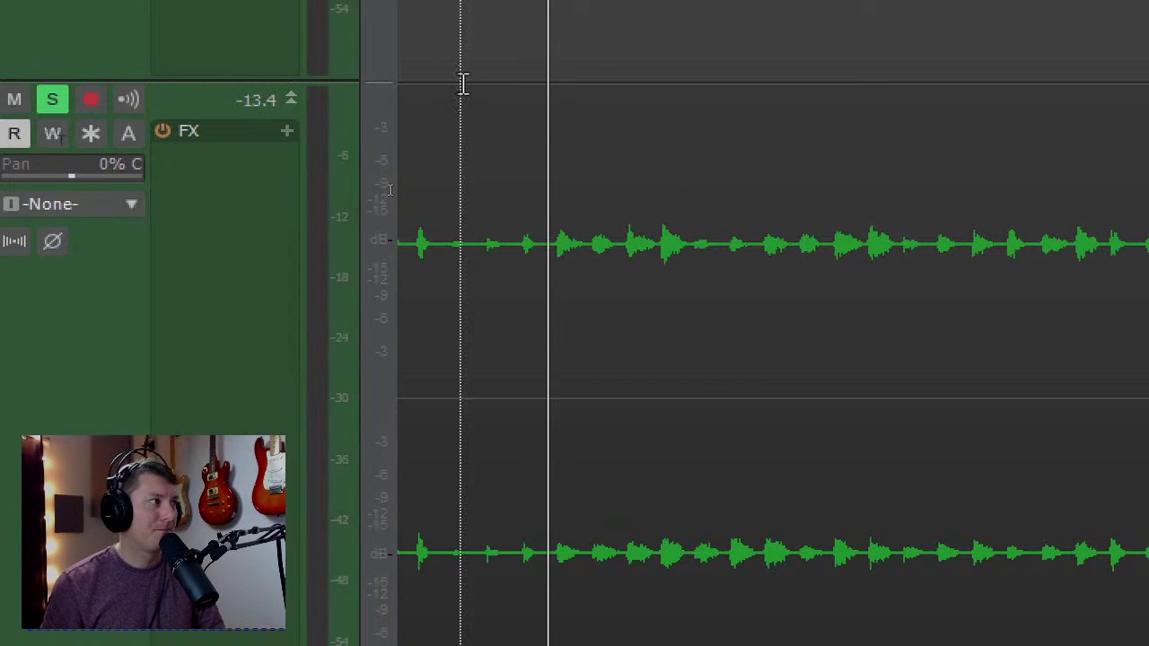
scroll(504, 343, right, 2)
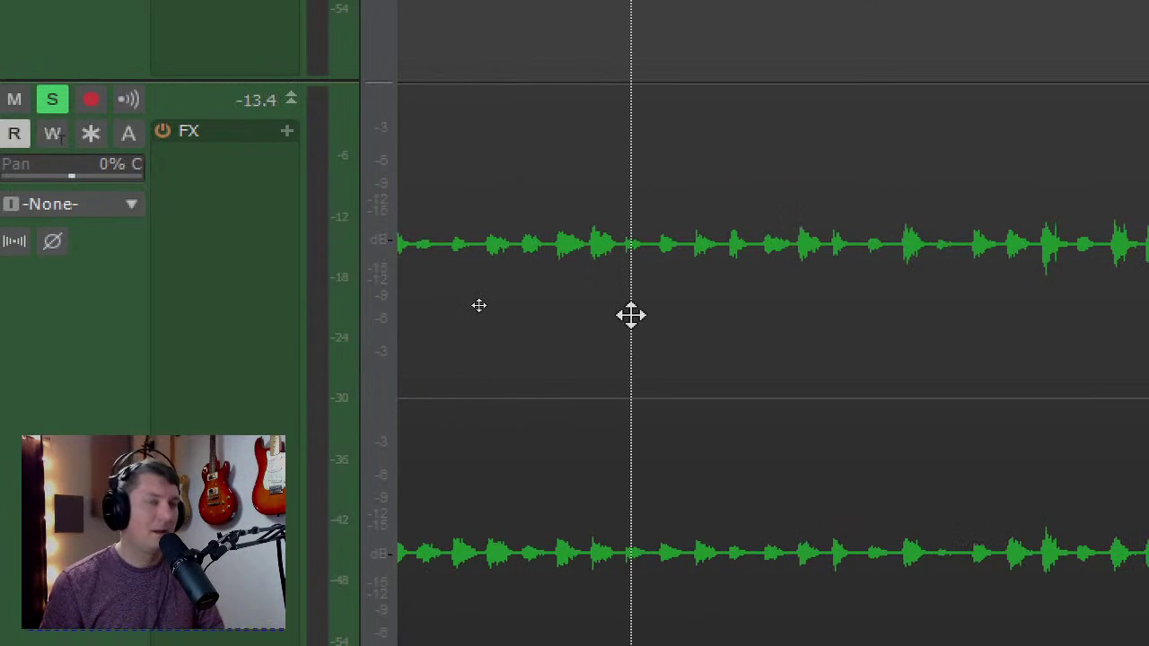
- Examine both active sections of the kontakt rhythm clip for differences between its stereo channels
scroll(631, 333, down, 6)
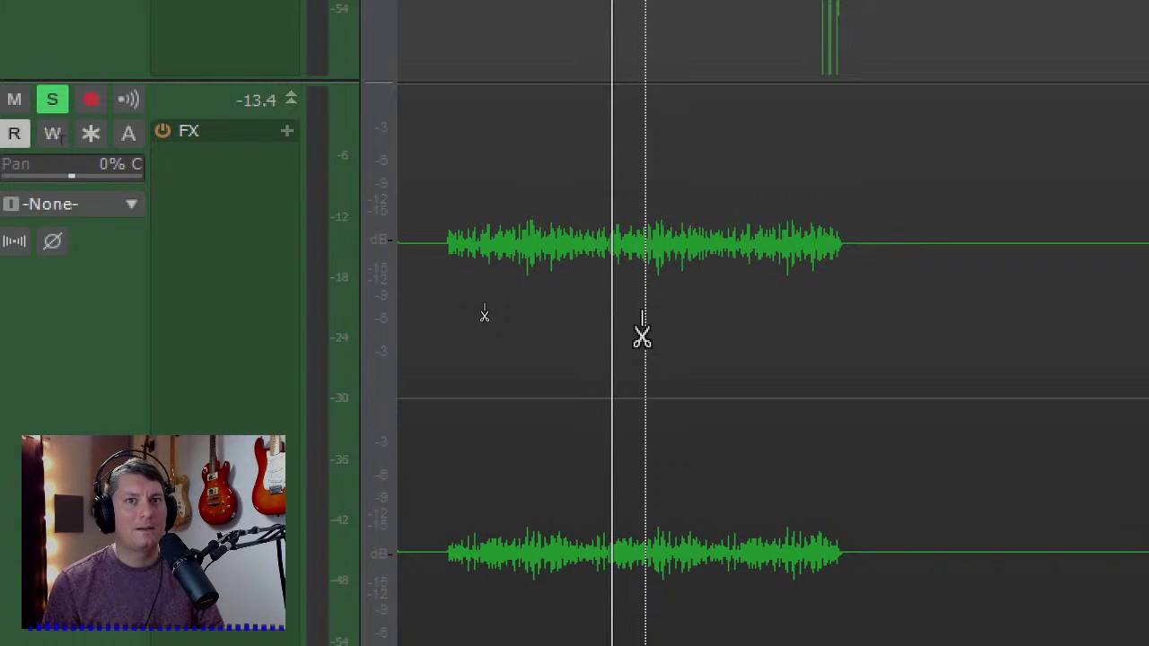
scroll(641, 309, down, 4)
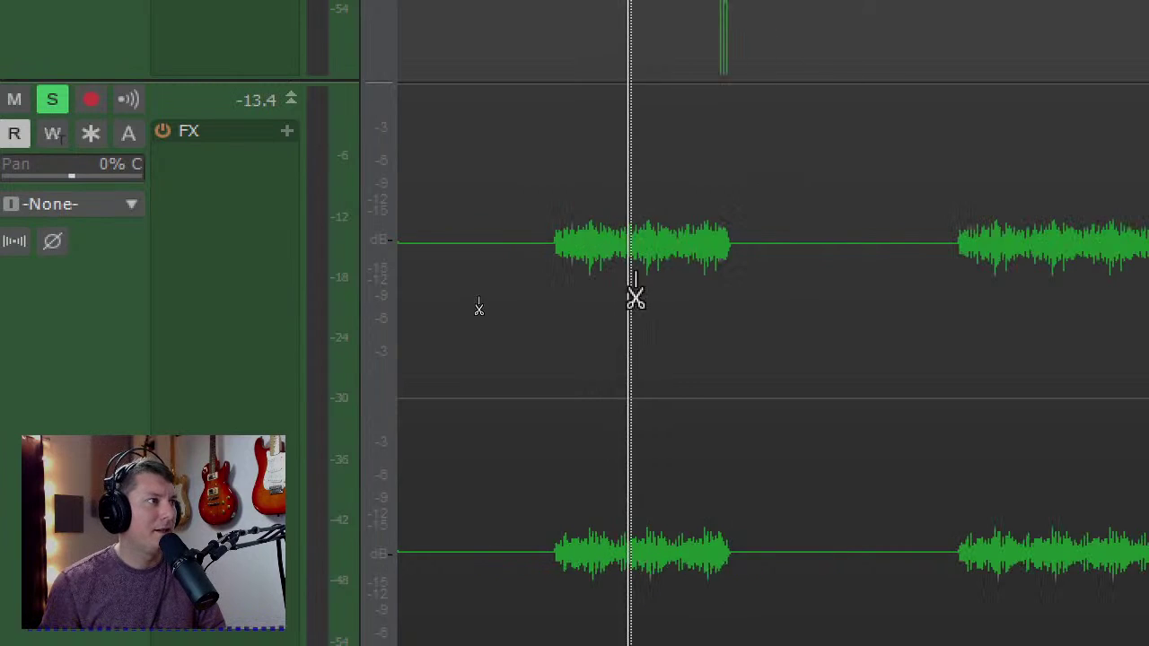
scroll(596, 317, down, 1)
scroll(608, 271, up, 2)
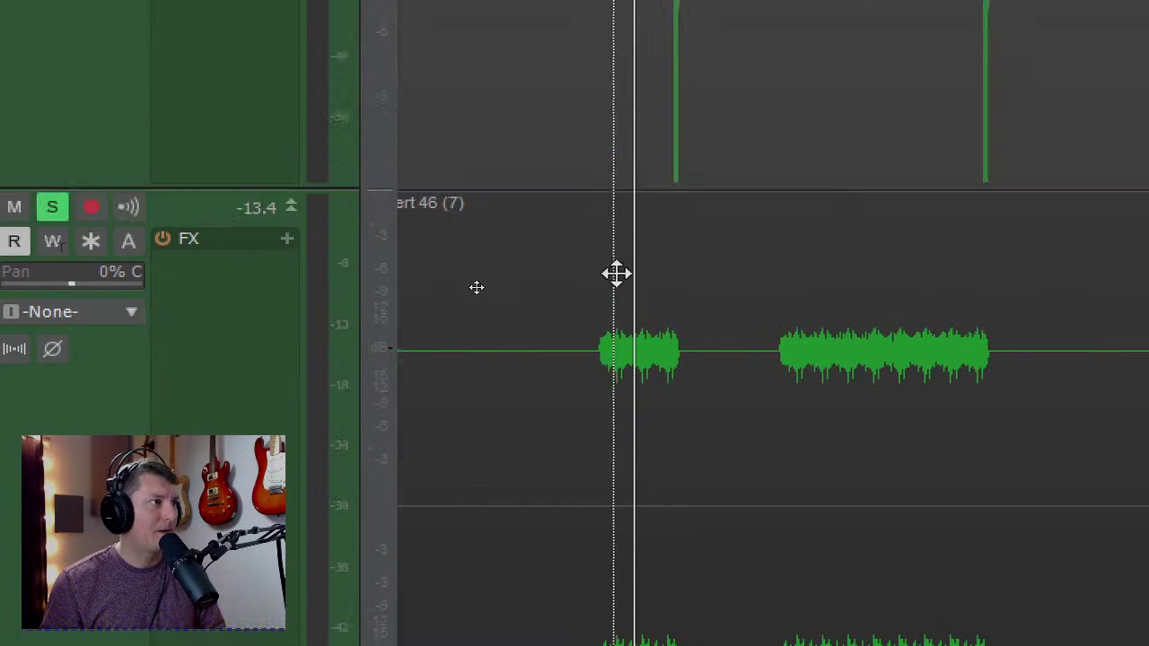
scroll(646, 296, right, 4)
scroll(669, 309, left, 4)
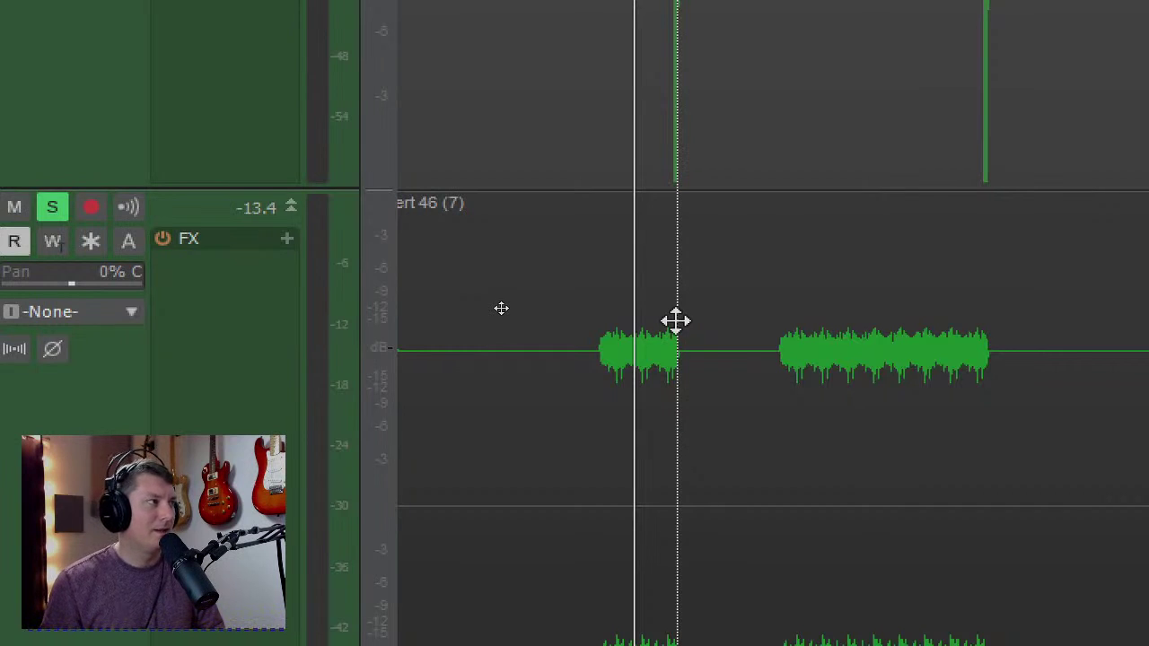
scroll(675, 321, up, 1)
scroll(674, 320, down, 1)
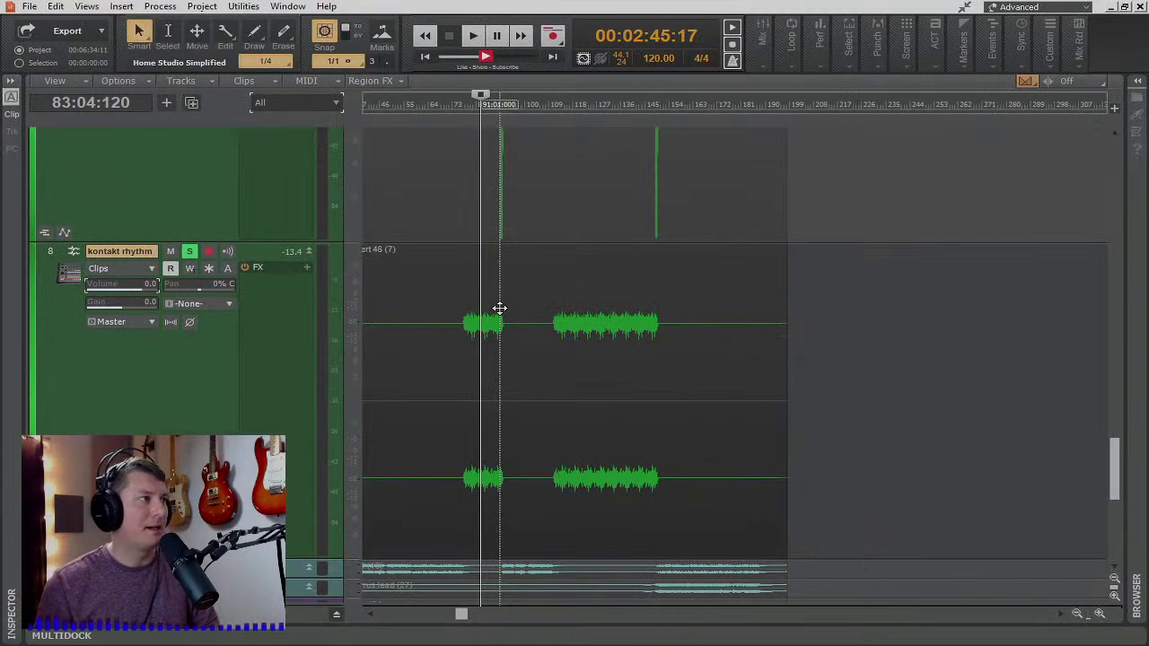
- Return to the blip track and look at its two stereo channels again
scroll(658, 321, up, 7)
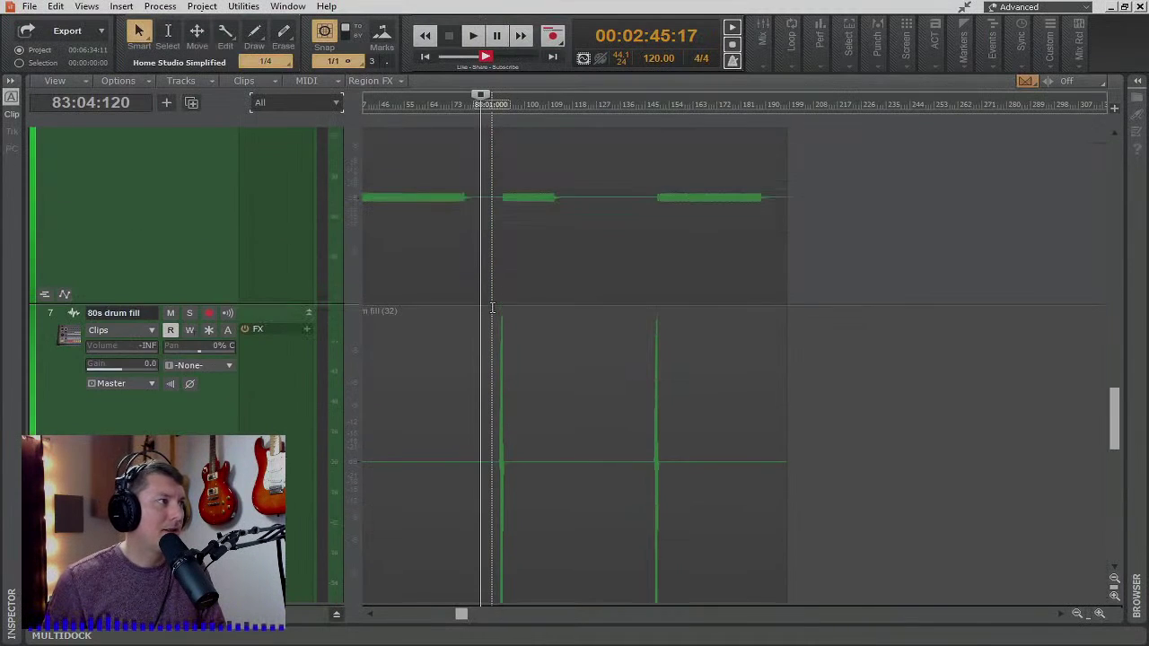
scroll(492, 308, up, 2)
scroll(492, 307, up, 3)
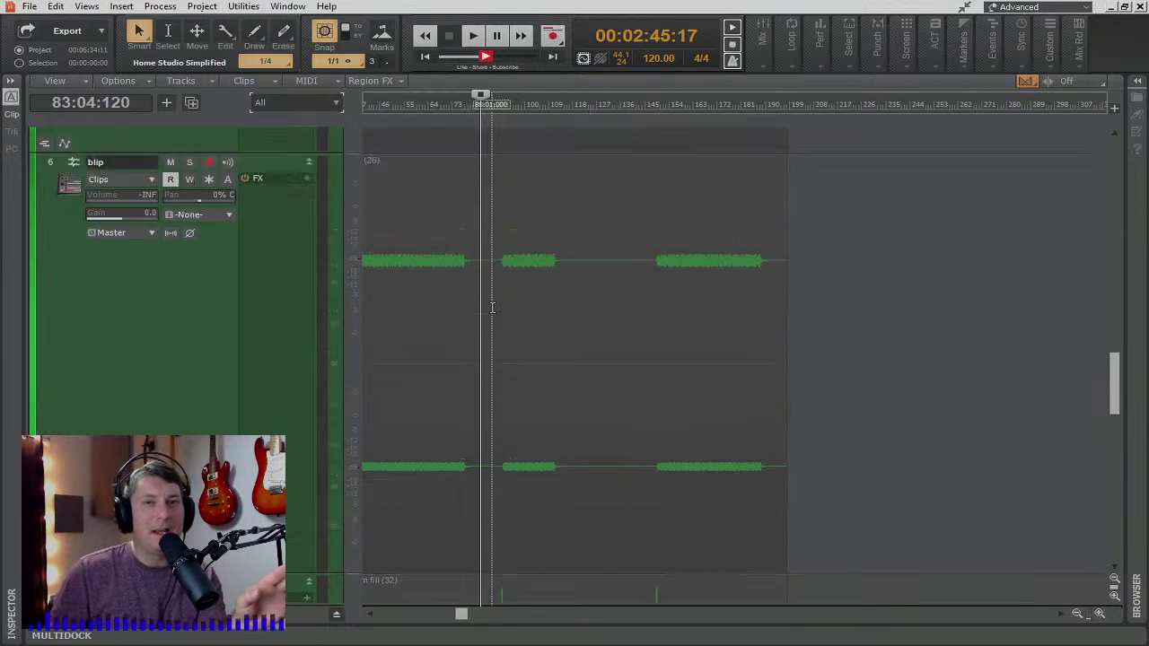
- Reduce the waveform scale on the hats track and examine the differences between its two stereo channels
scroll(492, 308, up, 4)
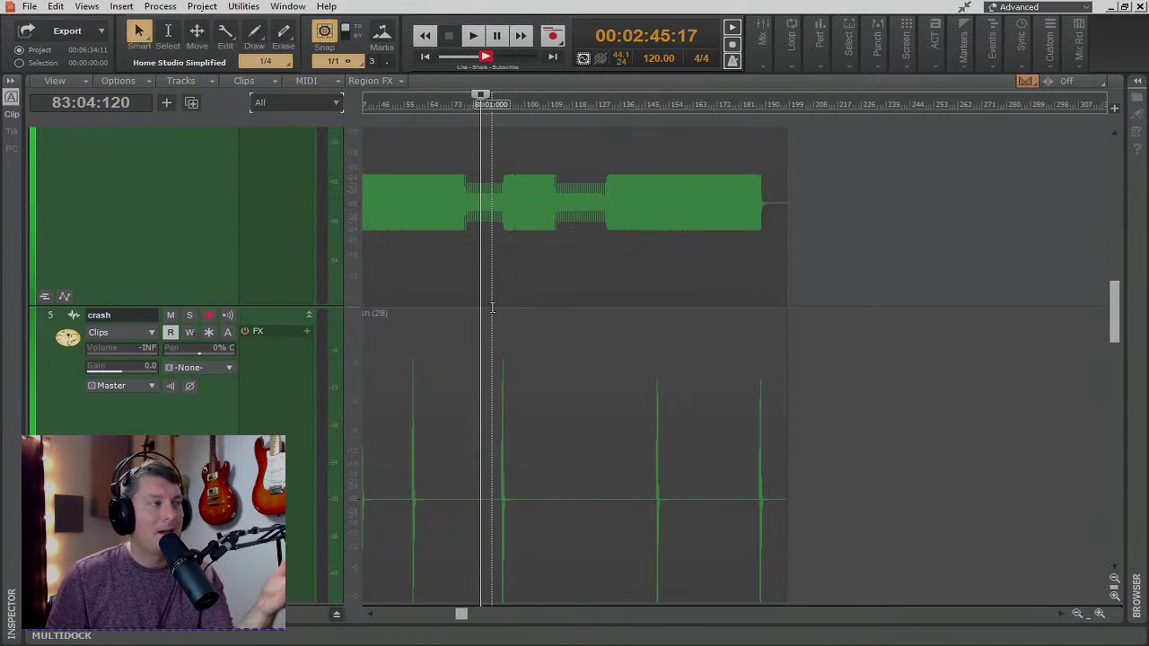
scroll(491, 308, up, 4)
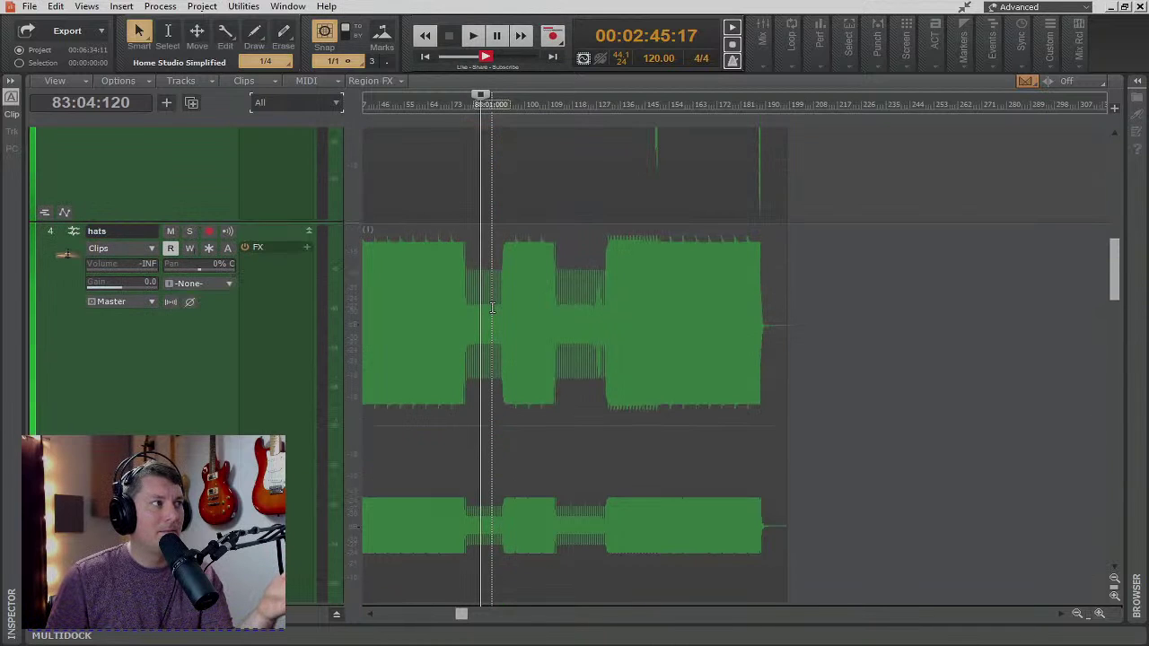
drag(351, 385, 350, 418)
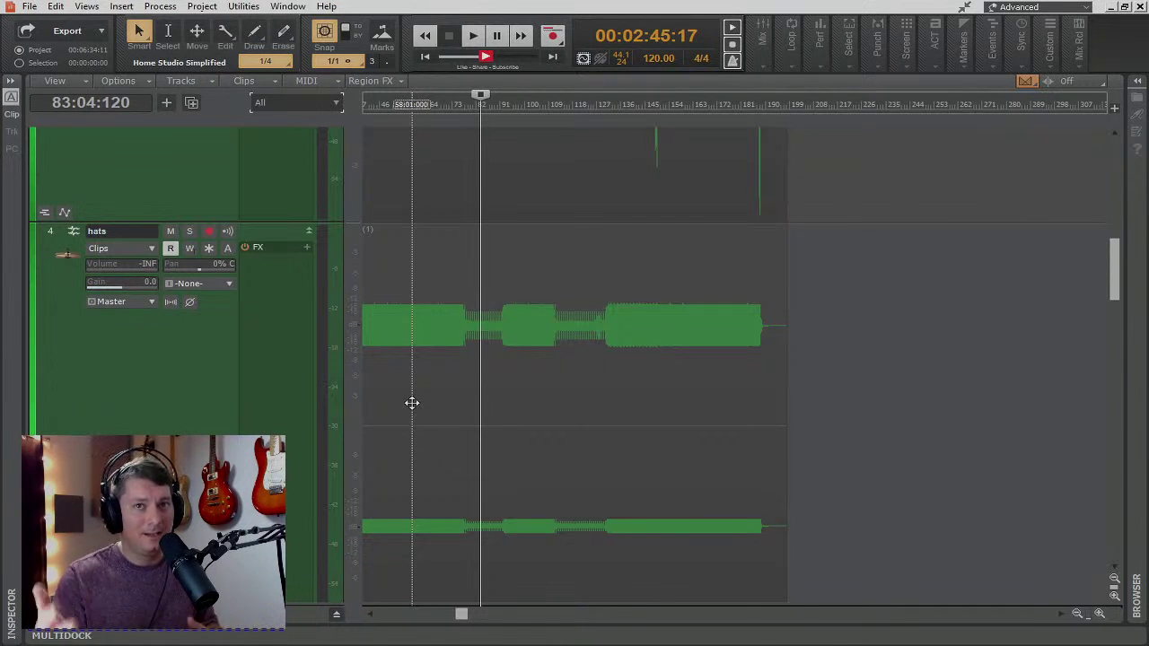
scroll(411, 402, up, 3)
scroll(411, 402, down, 5)
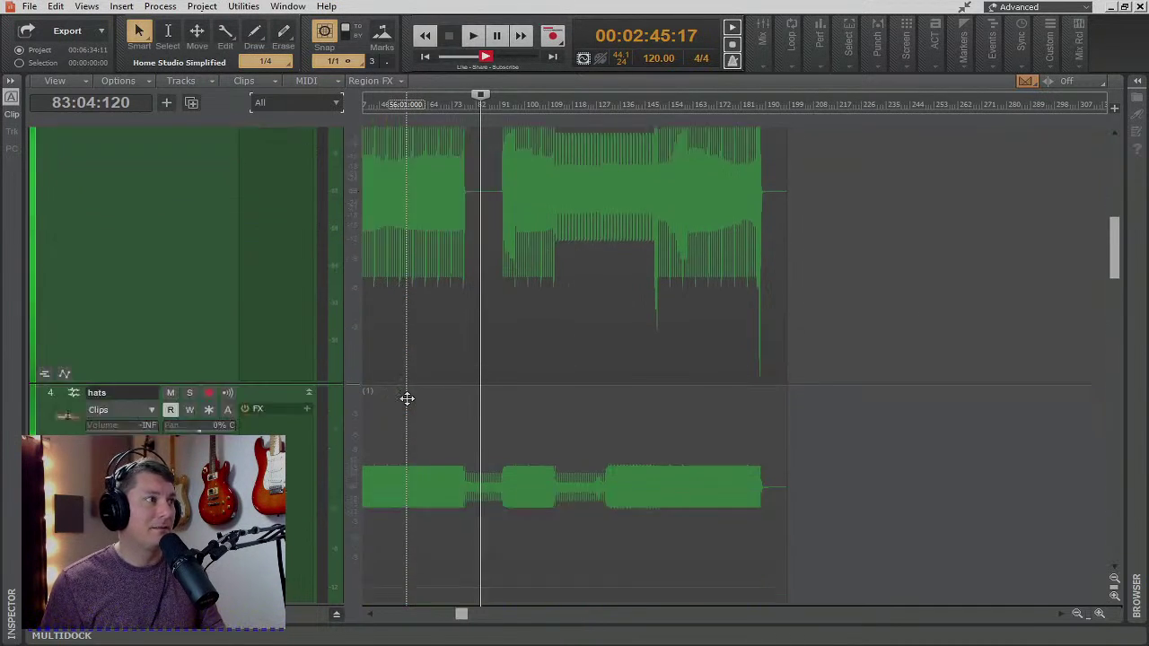
scroll(414, 398, up, 6)
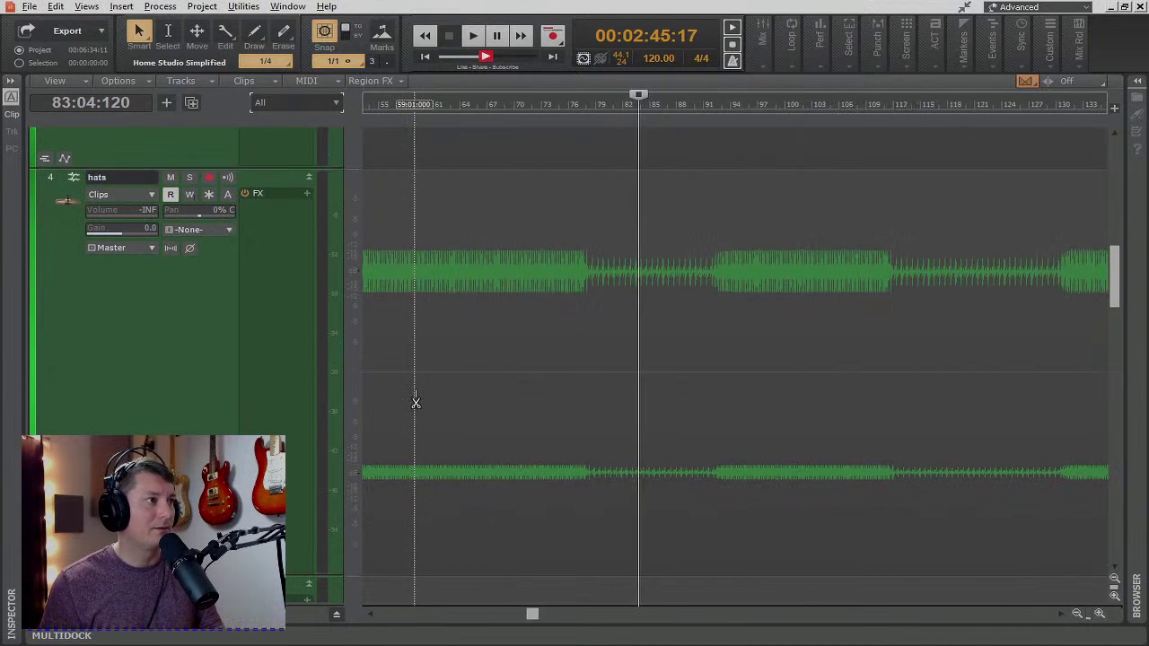
scroll(415, 400, down, 1)
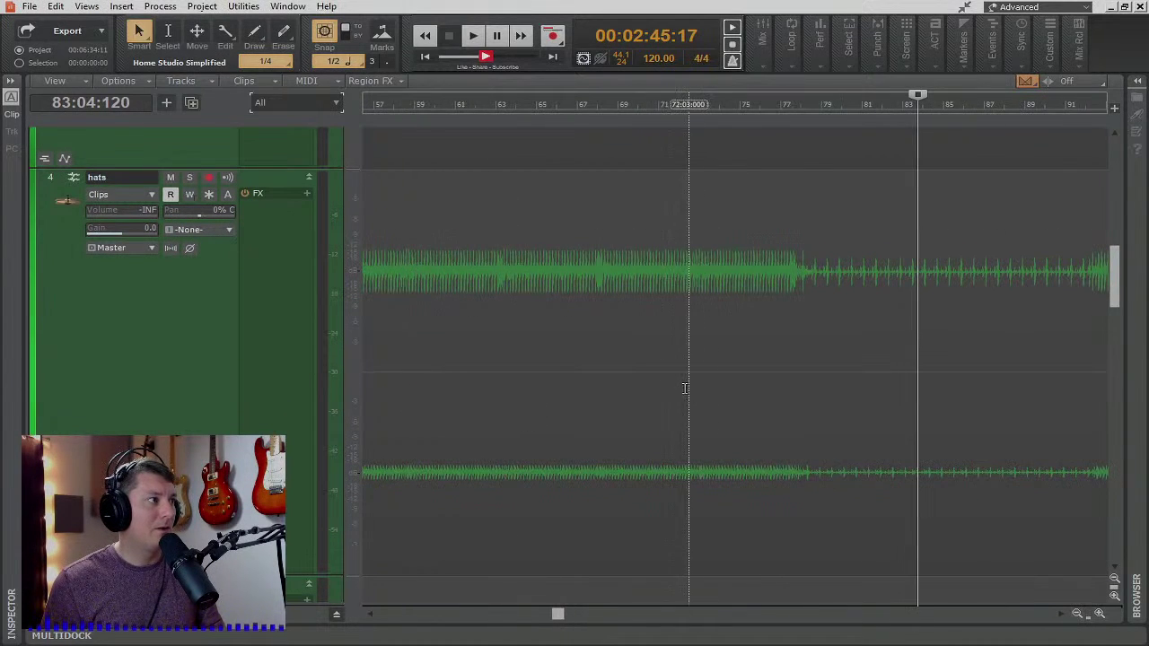
- Compare the two stereo channels of the blip track with those of the kontakt rhythm track
scroll(687, 386, down, 5)
scroll(684, 388, down, 3)
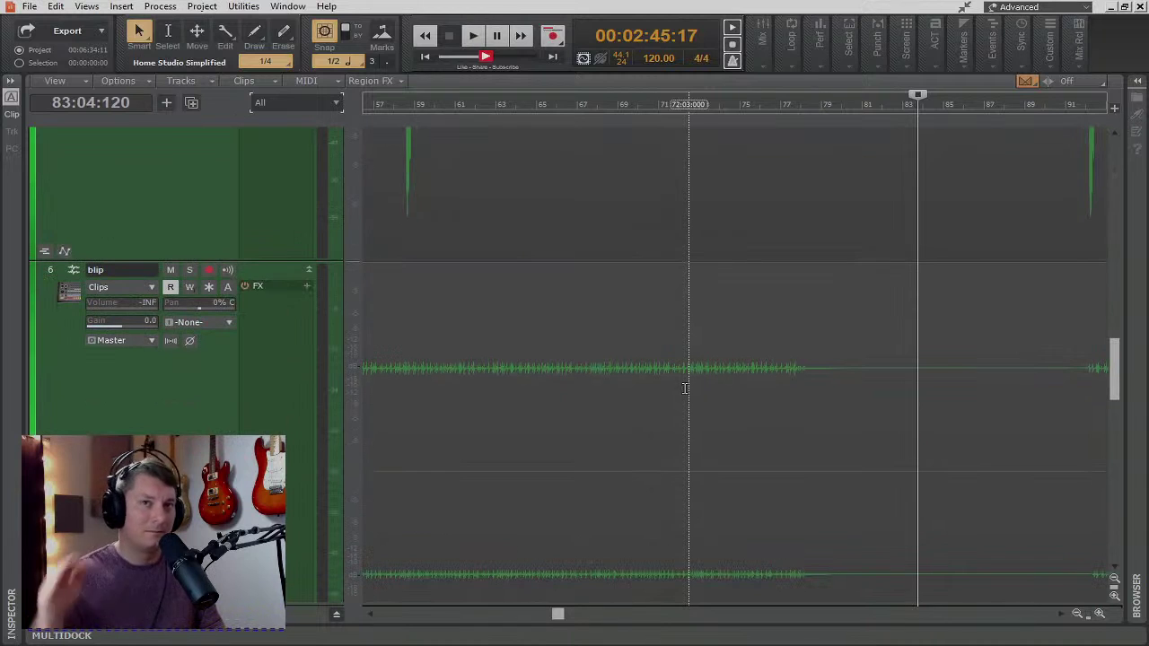
scroll(685, 388, down, 10)
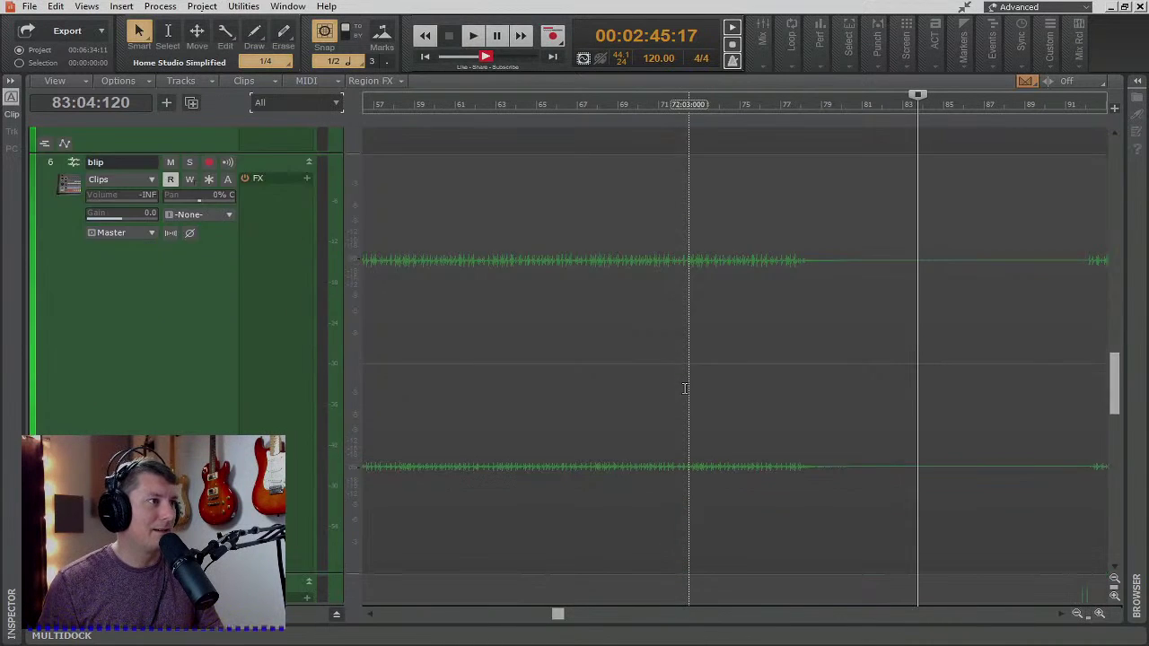
scroll(687, 391, down, 6)
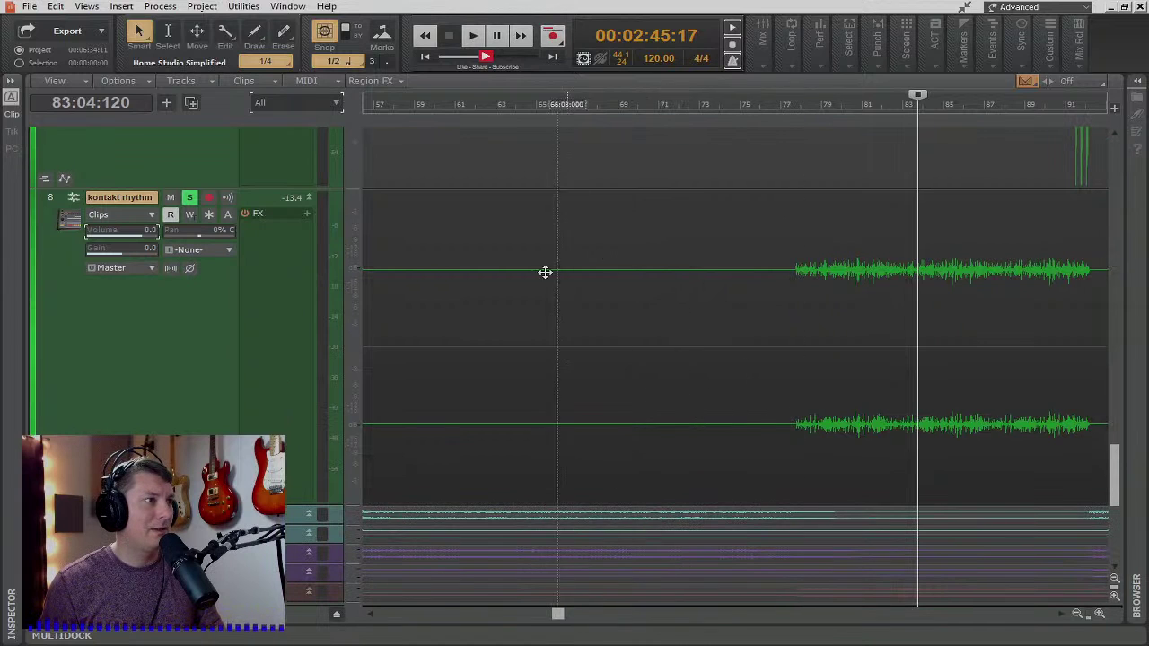
- Unsolo the kontakt rhythm track and insert the 4U Goniometer & Korrelator effect on it, placing its window over the clips area
click(190, 197)
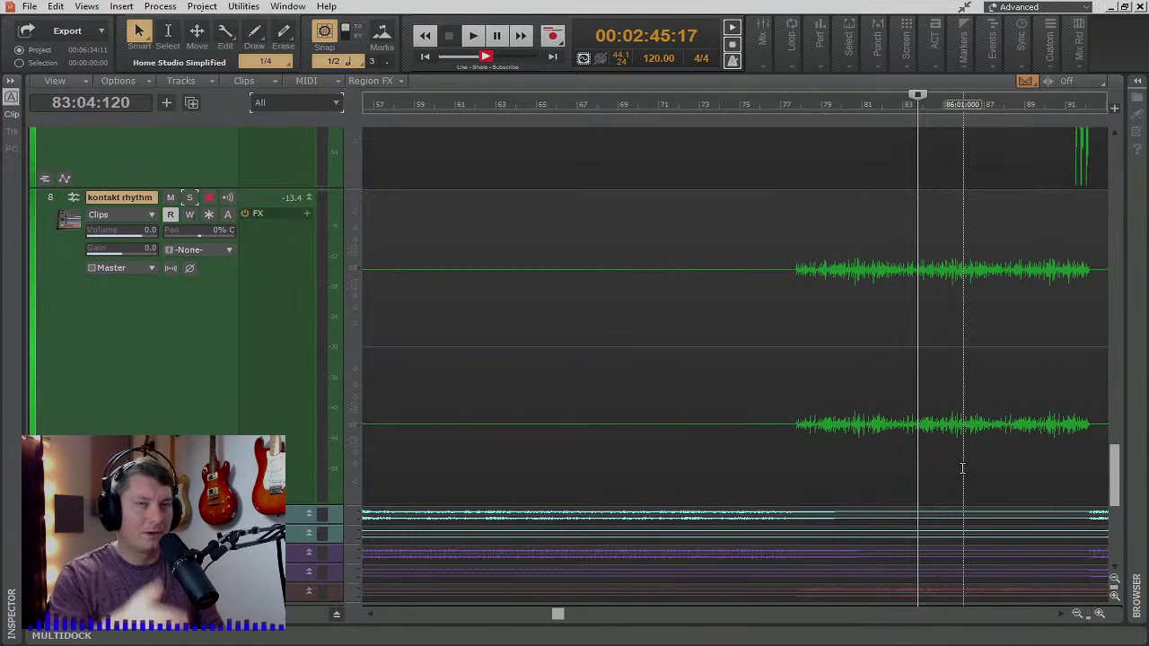
right_click(286, 259)
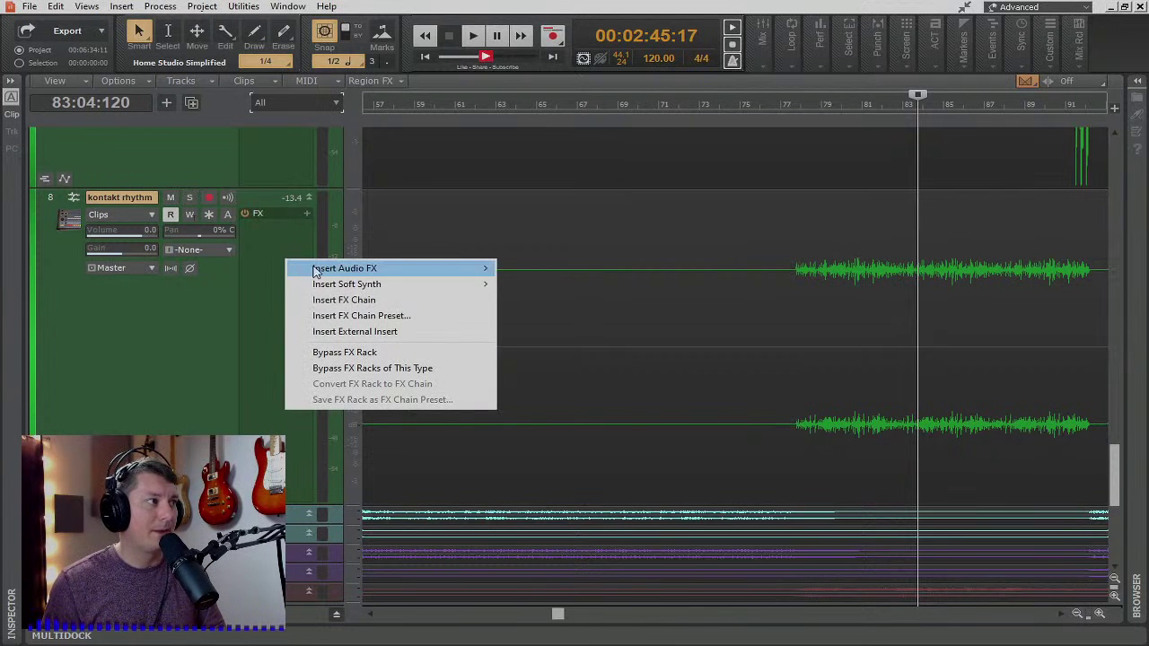
mouse_move(314, 268)
mouse_move(568, 596)
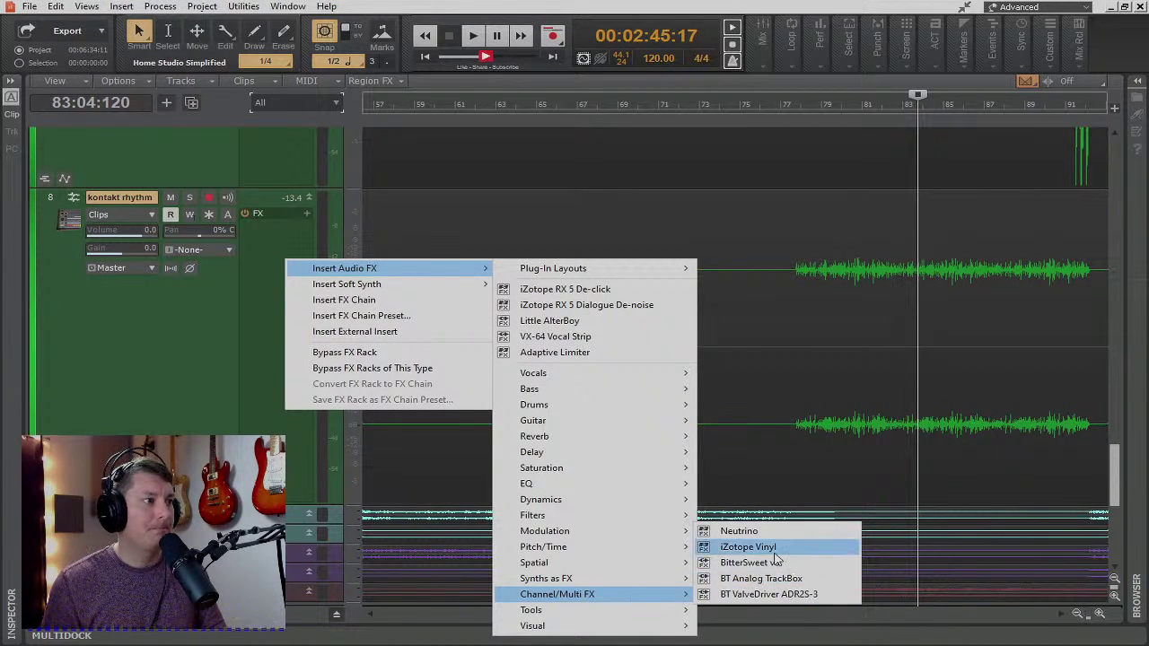
mouse_move(611, 614)
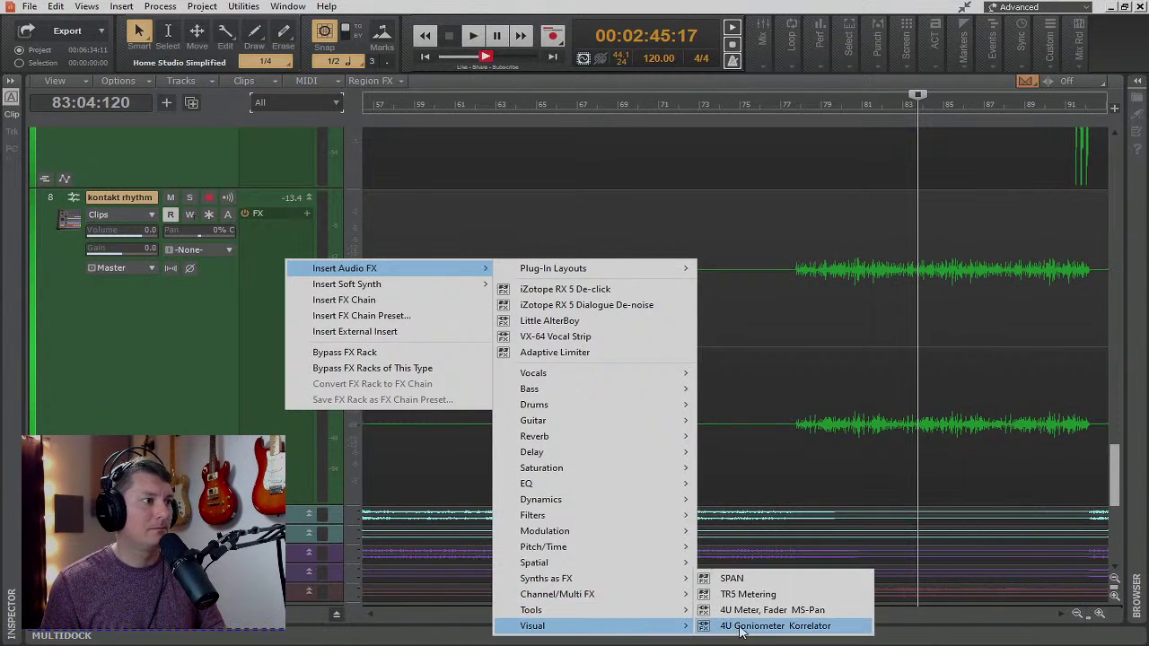
click(810, 627)
drag(255, 22, 658, 172)
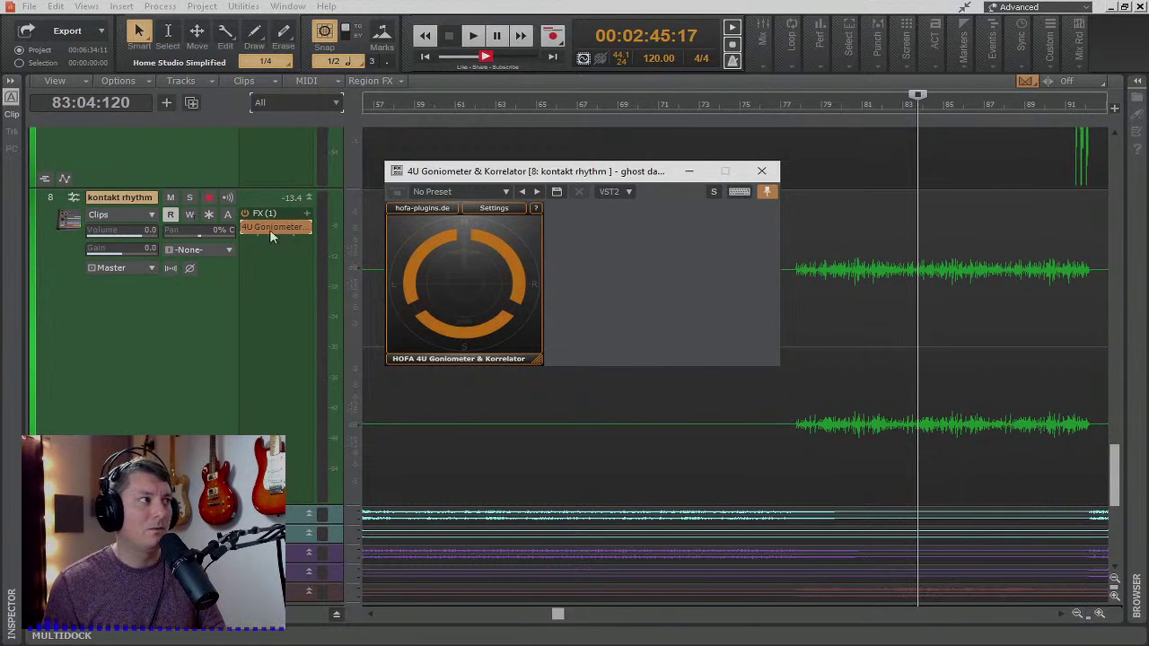
- Solo the kontakt rhythm track and play it from 83:04:120 while watching its stereo image on the goniometer
click(189, 196)
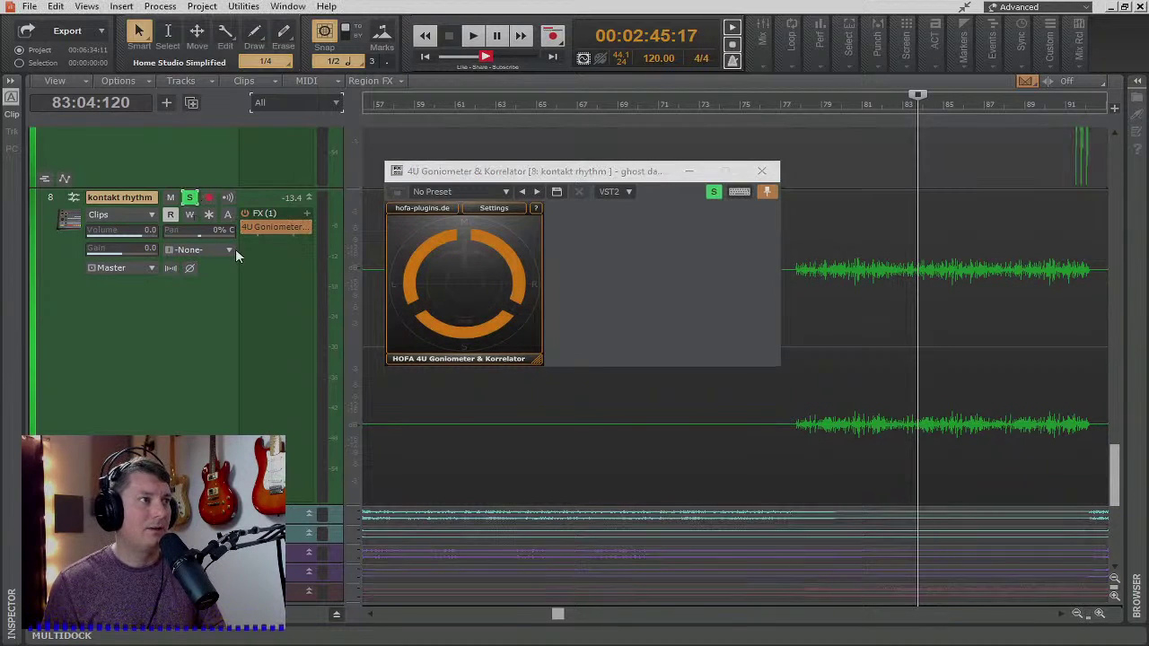
key(space)
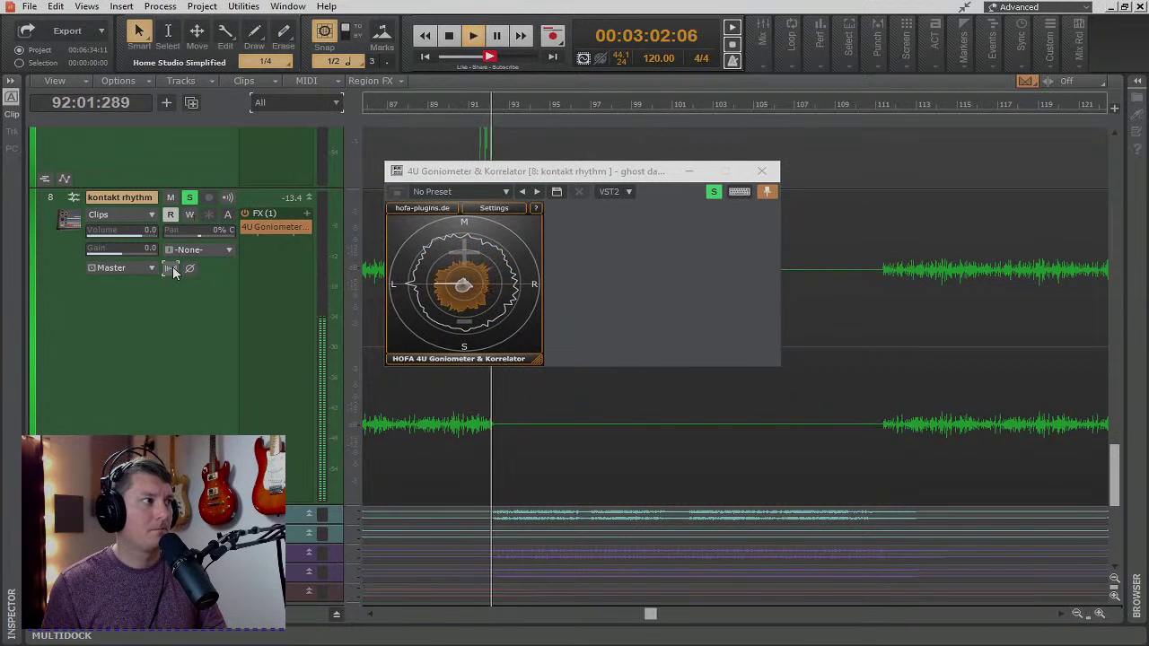
key(space)
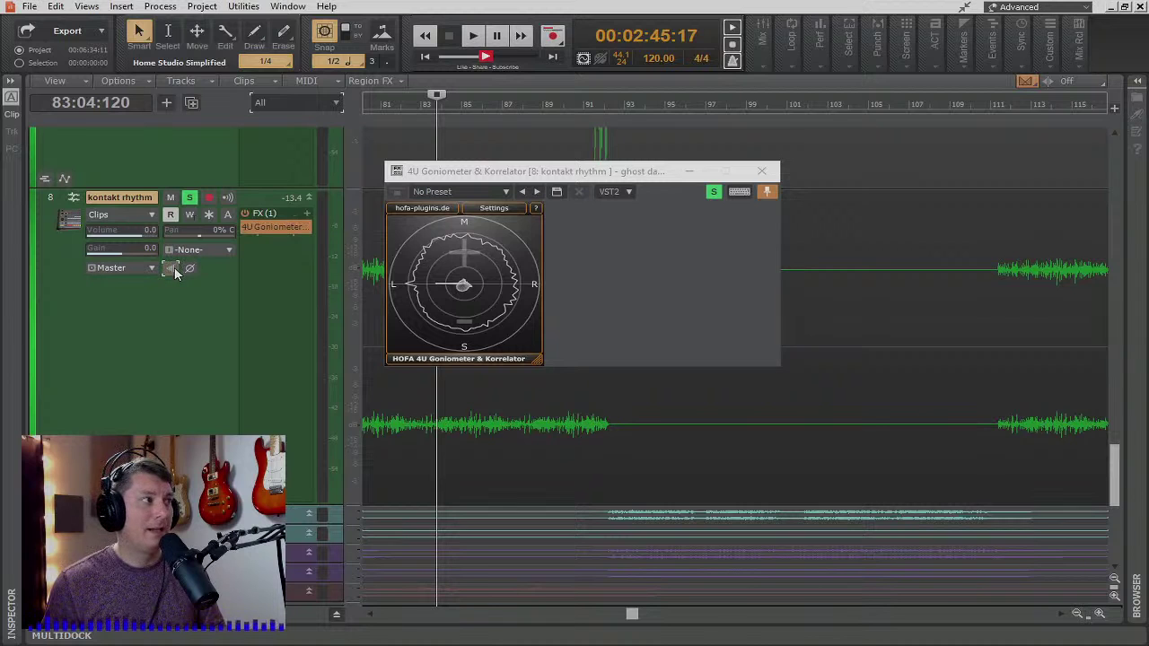
- Replay the kontakt rhythm track with mono and with stereo interleave to compare the goniometer displays, and close the plug-in window
key(space)
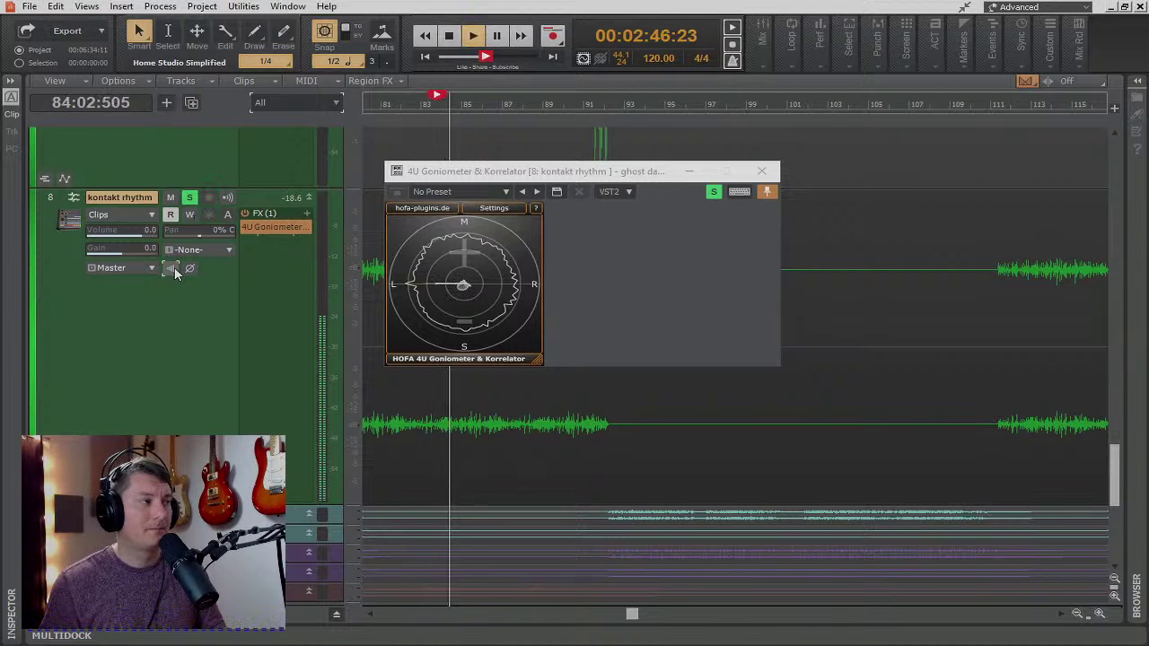
key(space)
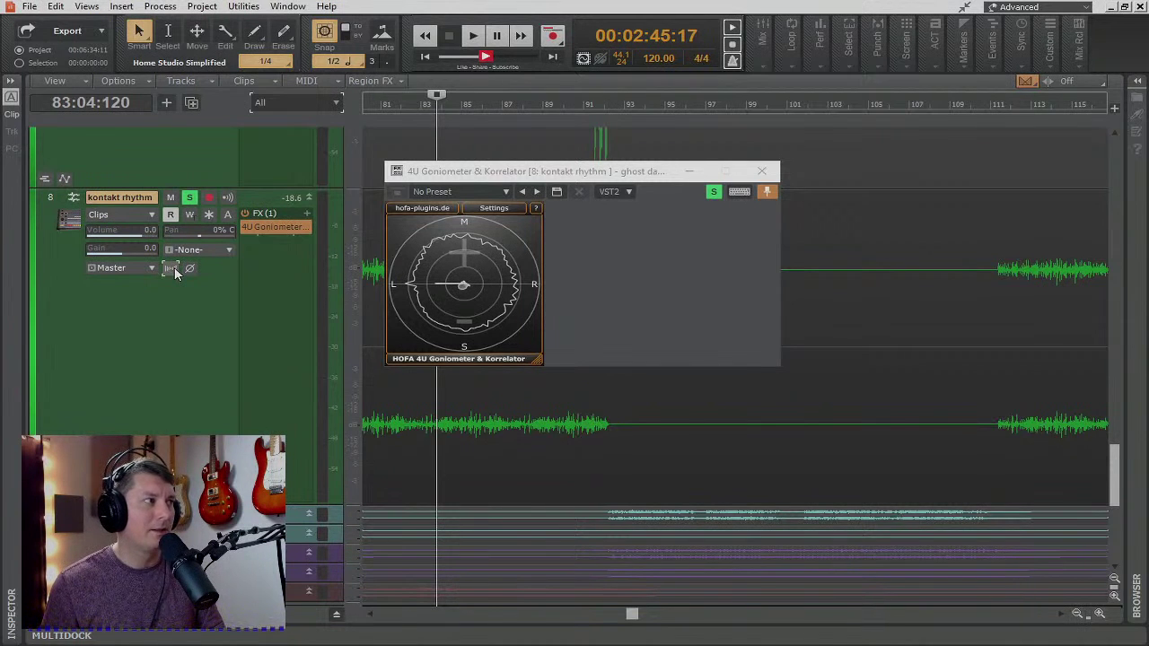
key(space)
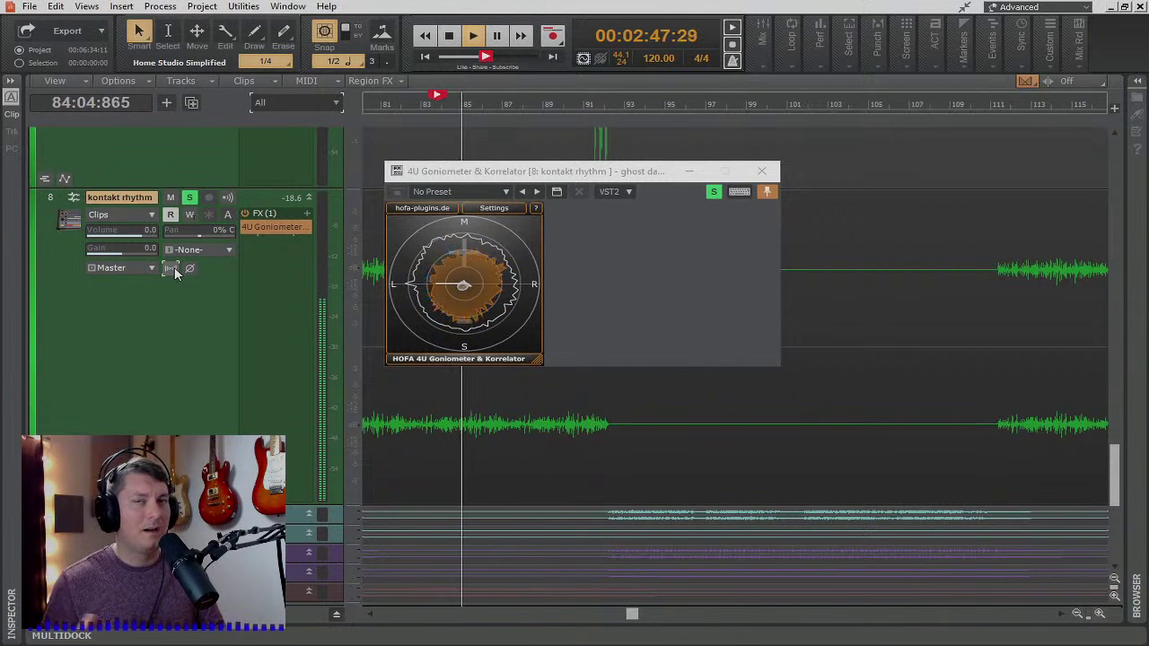
key(space)
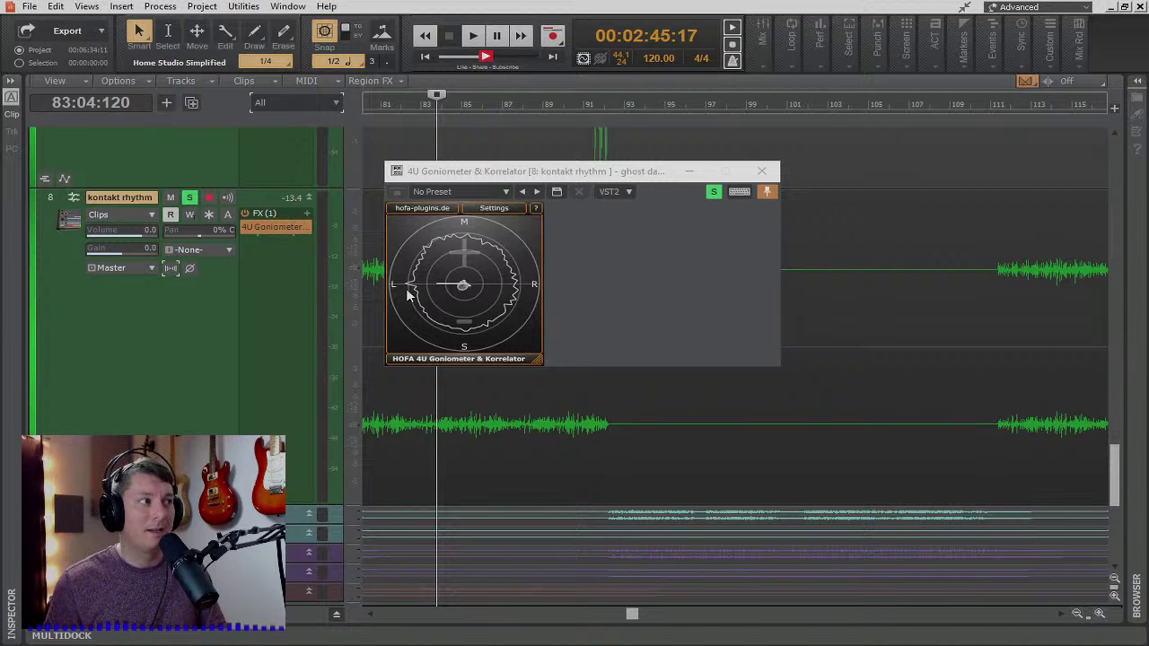
click(767, 172)
- Insert the 4U Goniometer & Korrelator effect on the 2nd kick track
scroll(309, 287, up, 5)
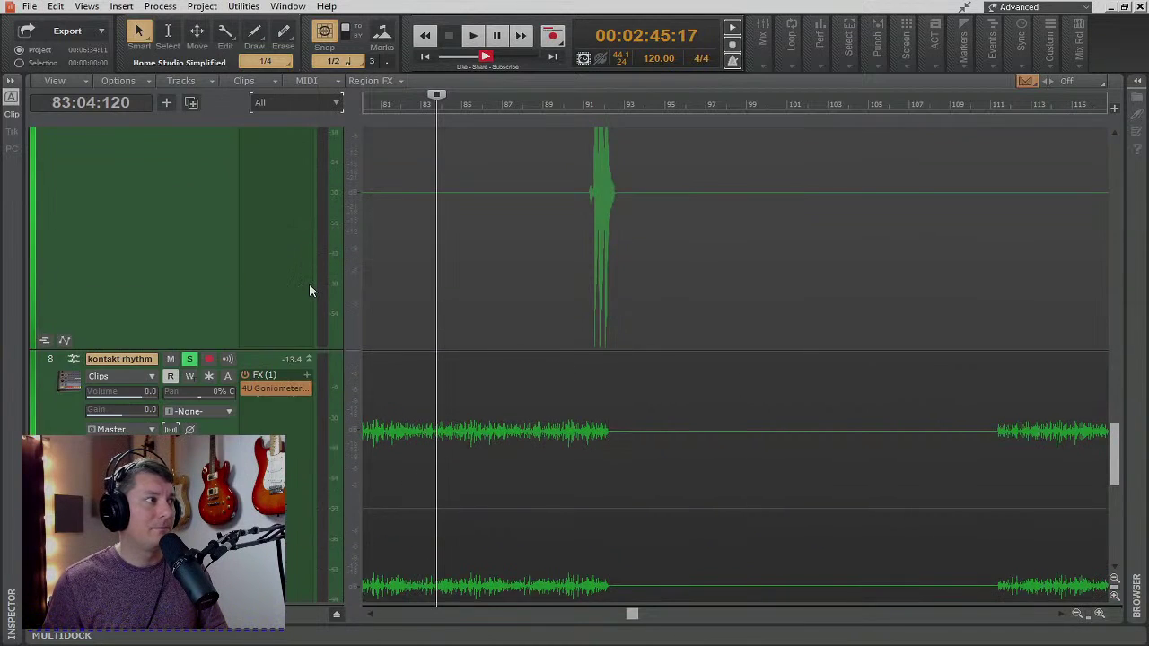
scroll(309, 287, up, 6)
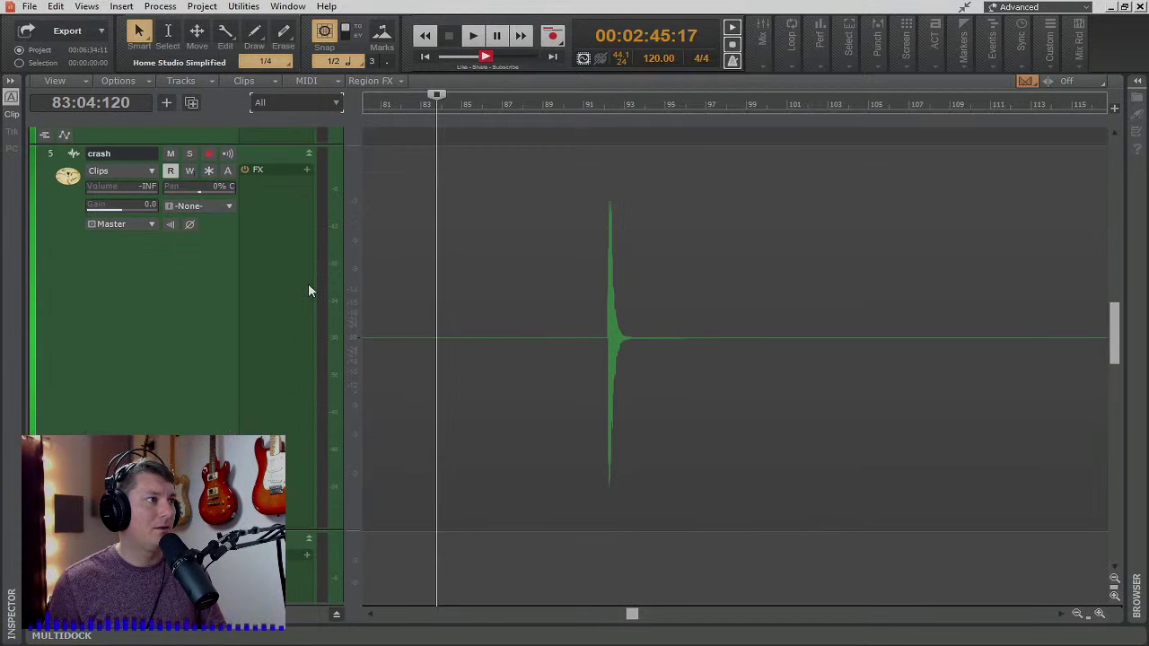
scroll(308, 289, up, 8)
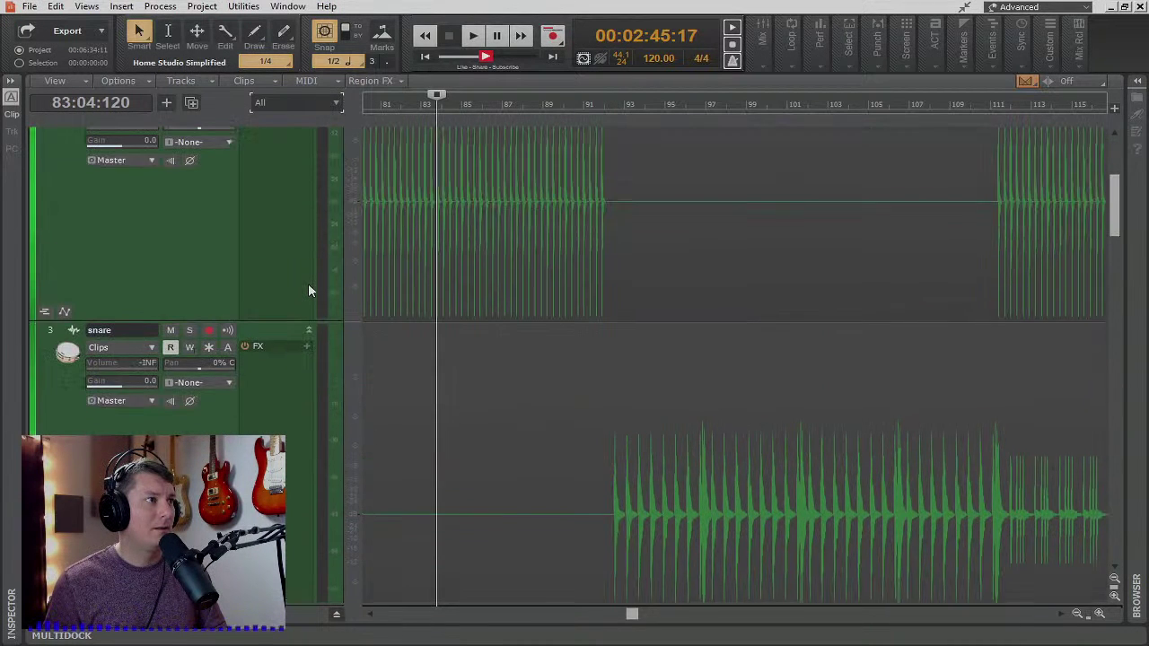
right_click(280, 287)
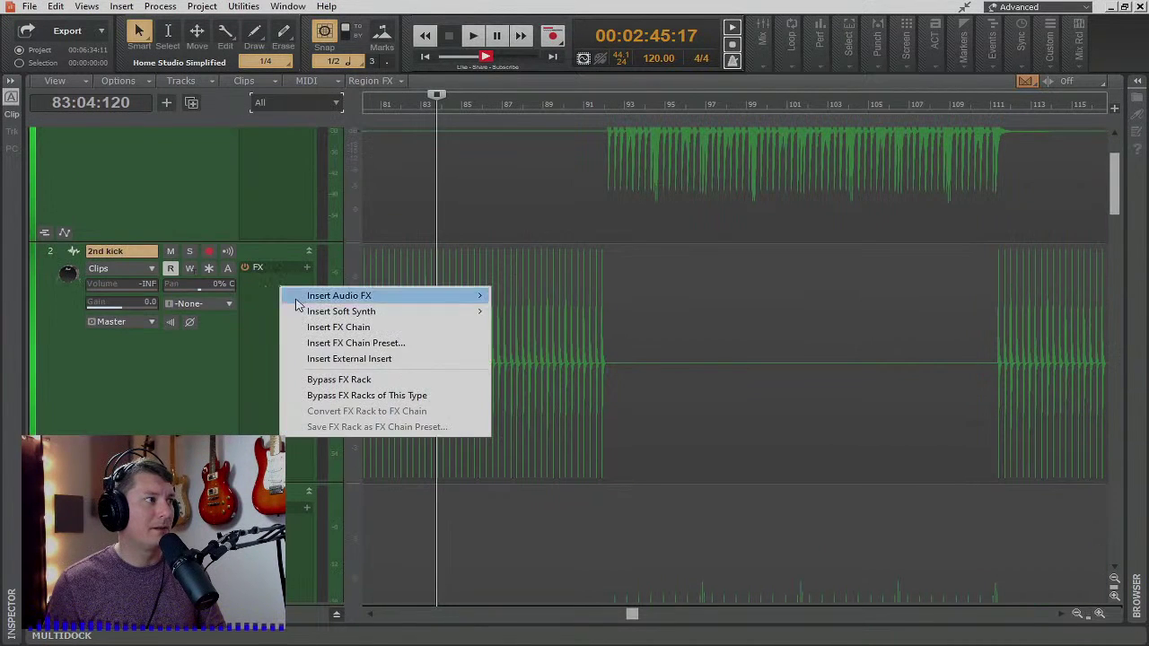
mouse_move(310, 296)
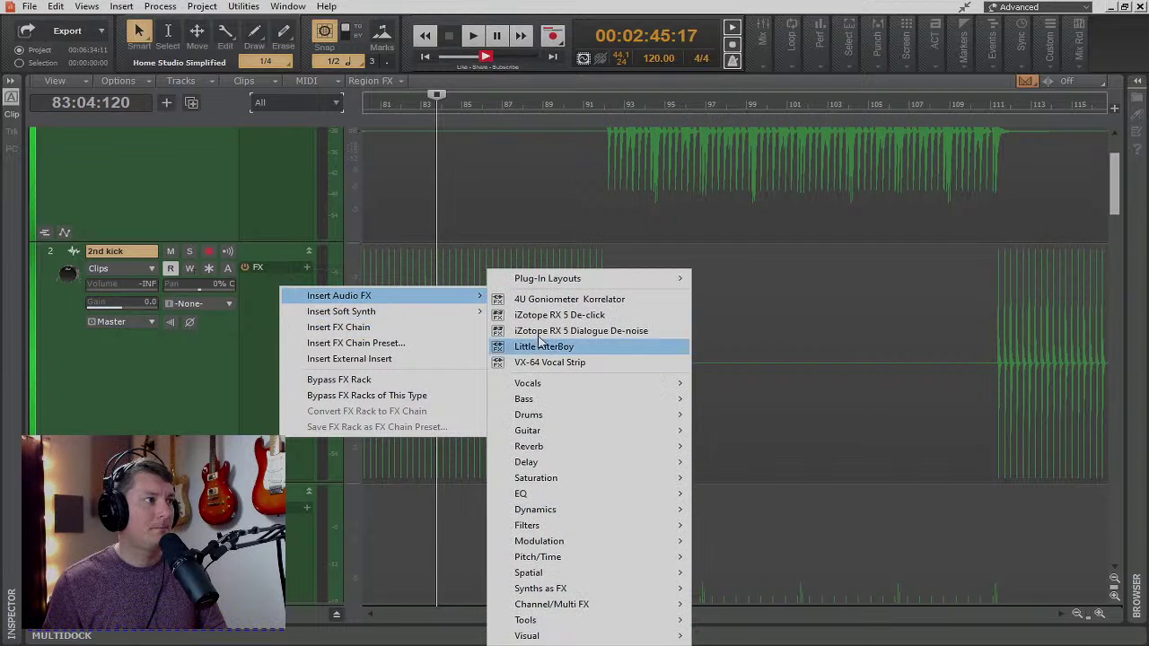
click(539, 300)
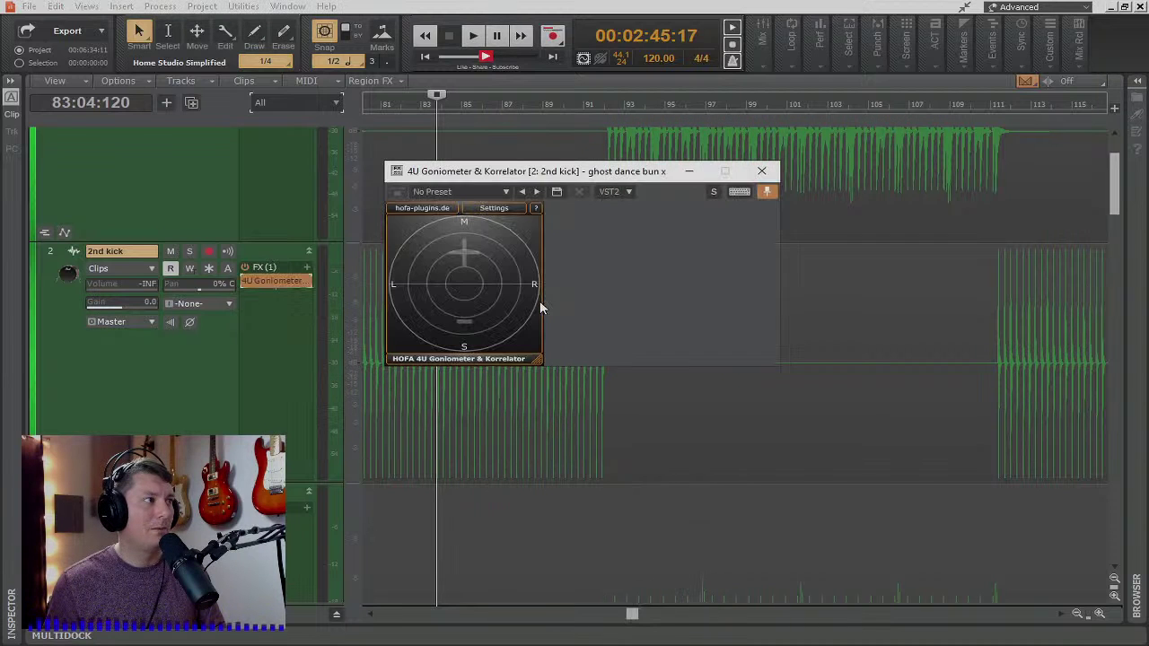
- Solo the 2nd kick track, raise its volume to -10.7 and play it from 83:04:120 while watching the goniometer
click(189, 251)
drag(94, 291, 115, 291)
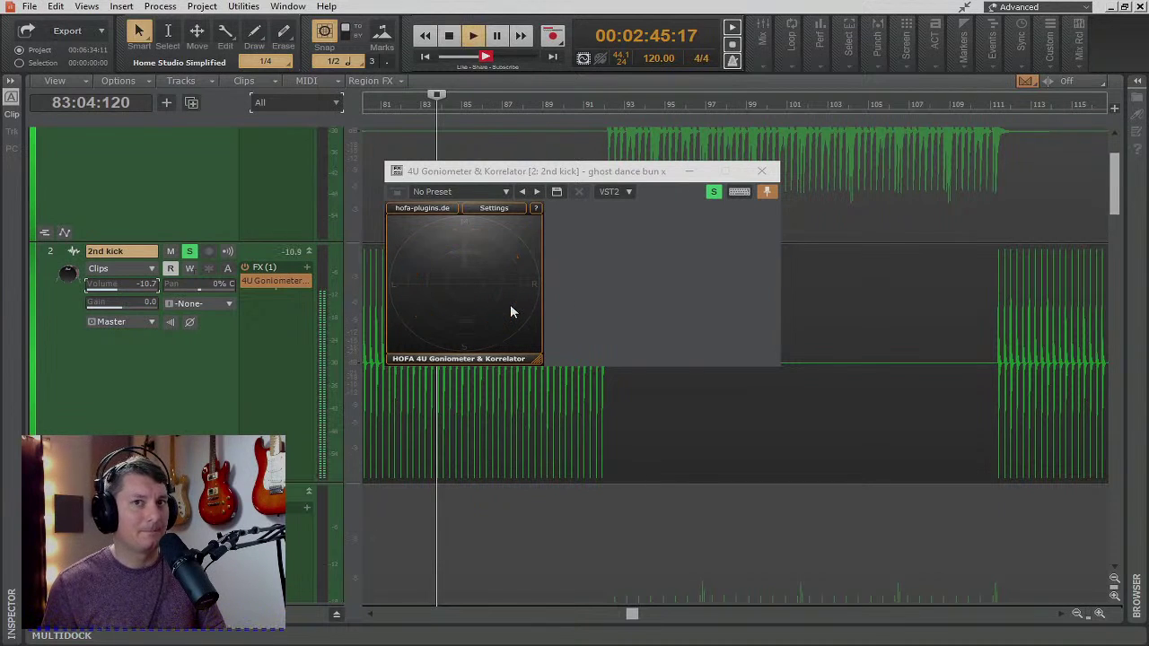
key(space)
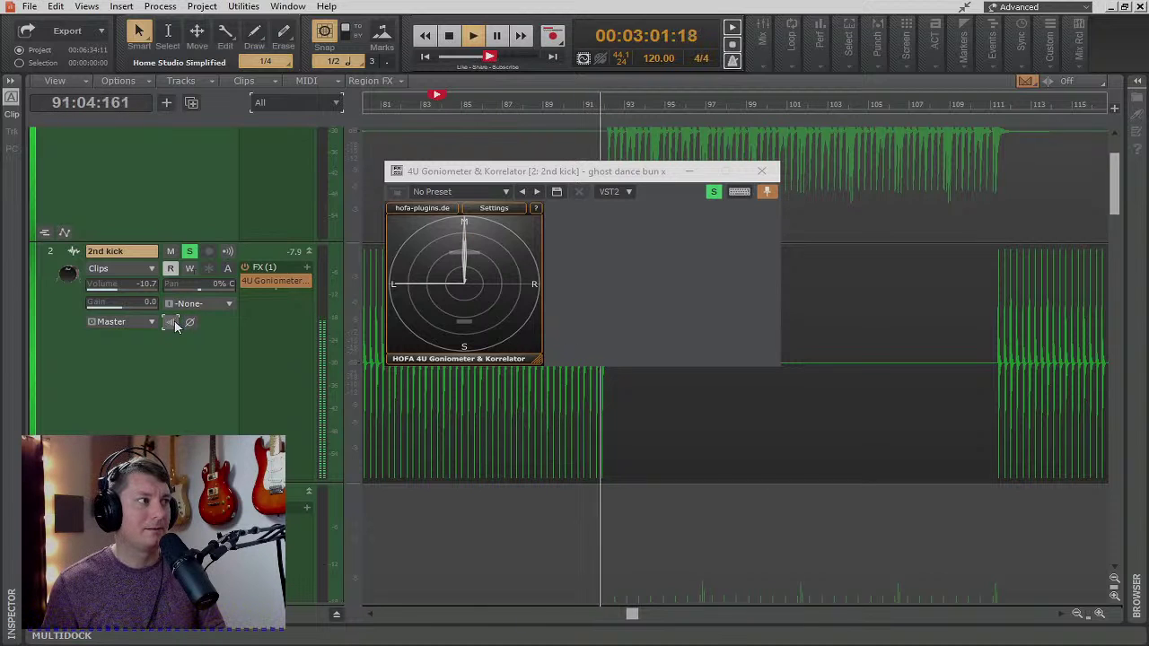
key(space)
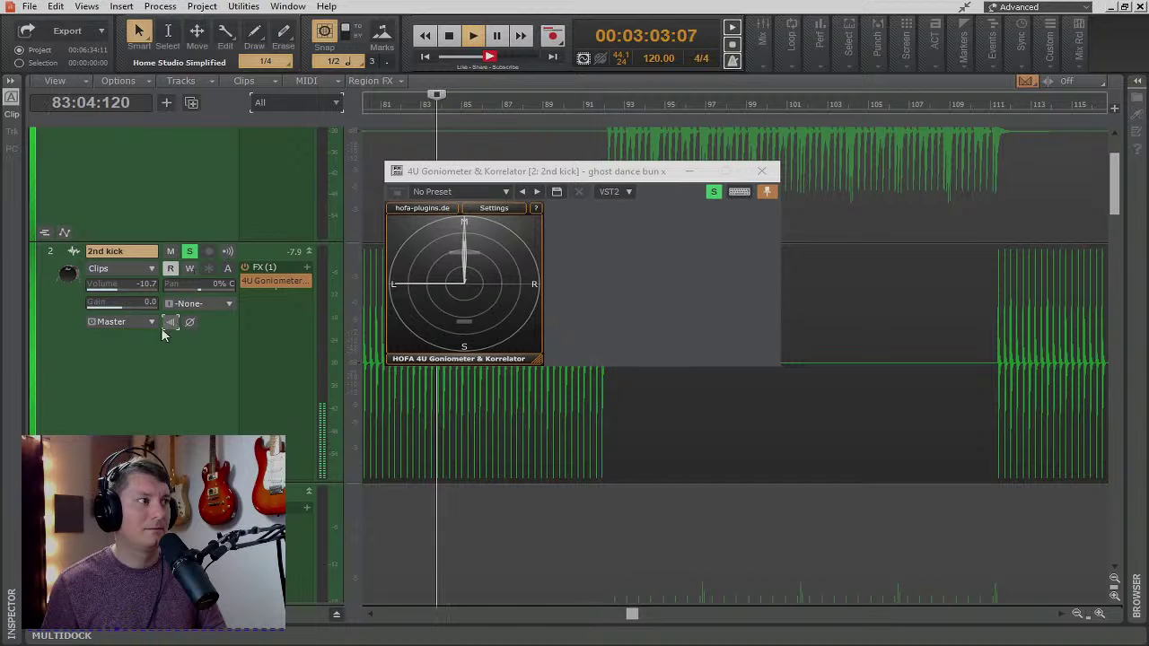
- Remove the goniometer effect from the 2nd kick track and unsolo the track
right_click(280, 284)
click(278, 297)
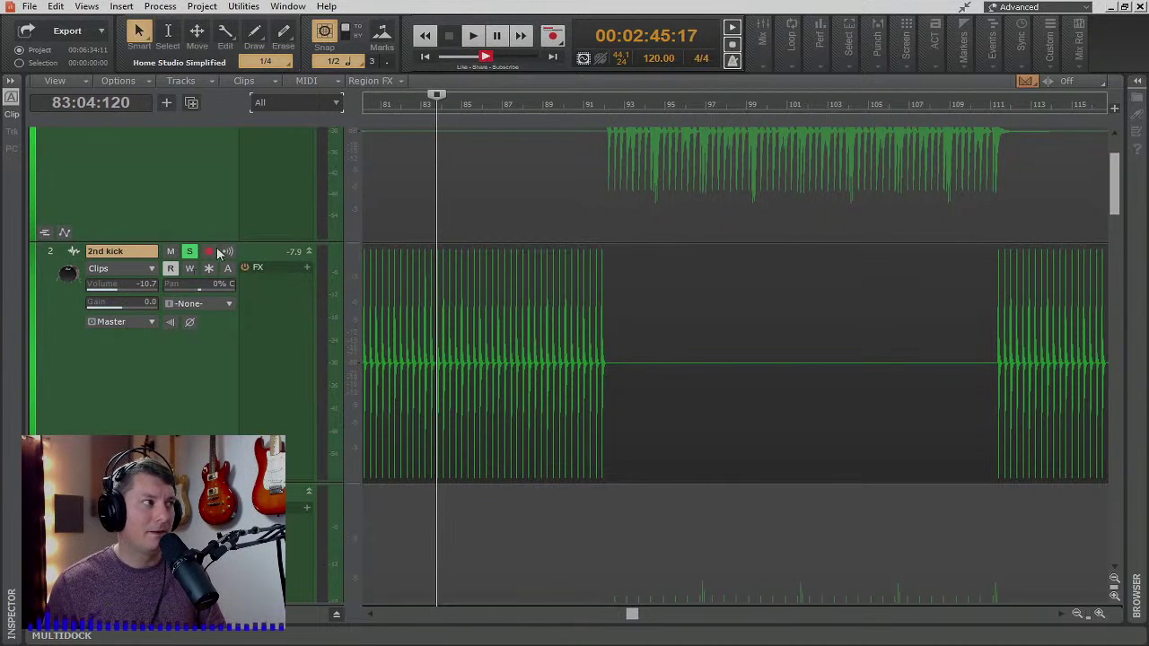
click(189, 251)
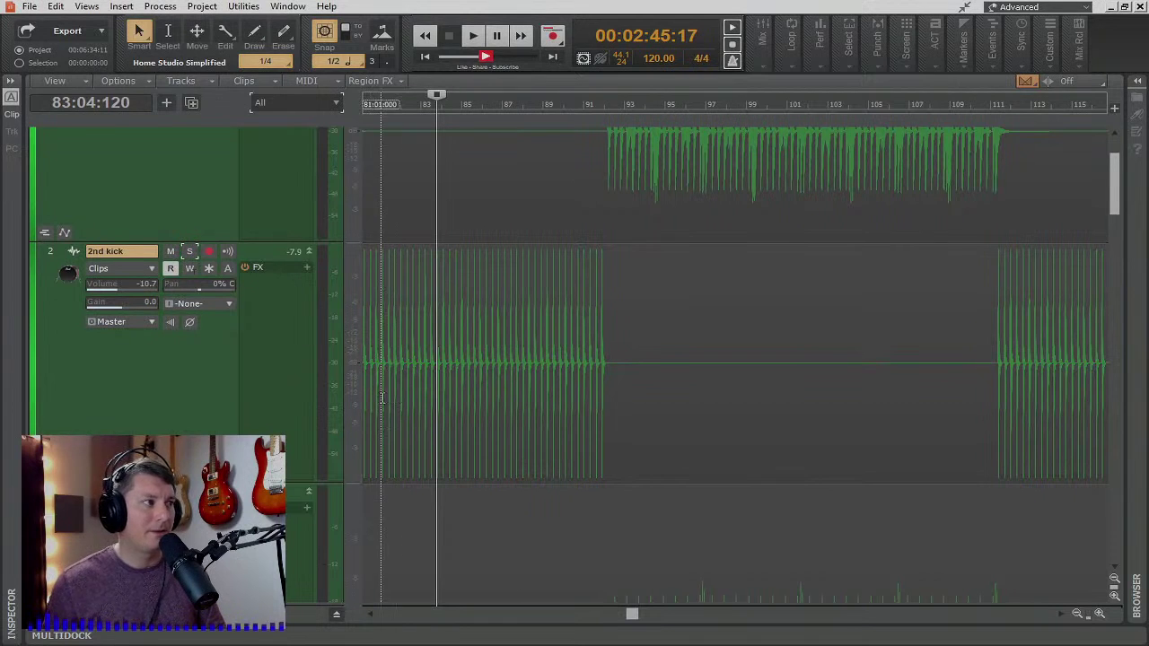
- Remove the 4U Goniometer & Korrelator effect from the kontakt rhythm track
scroll(359, 426, down, 2)
scroll(459, 430, down, 2)
scroll(423, 425, down, 5)
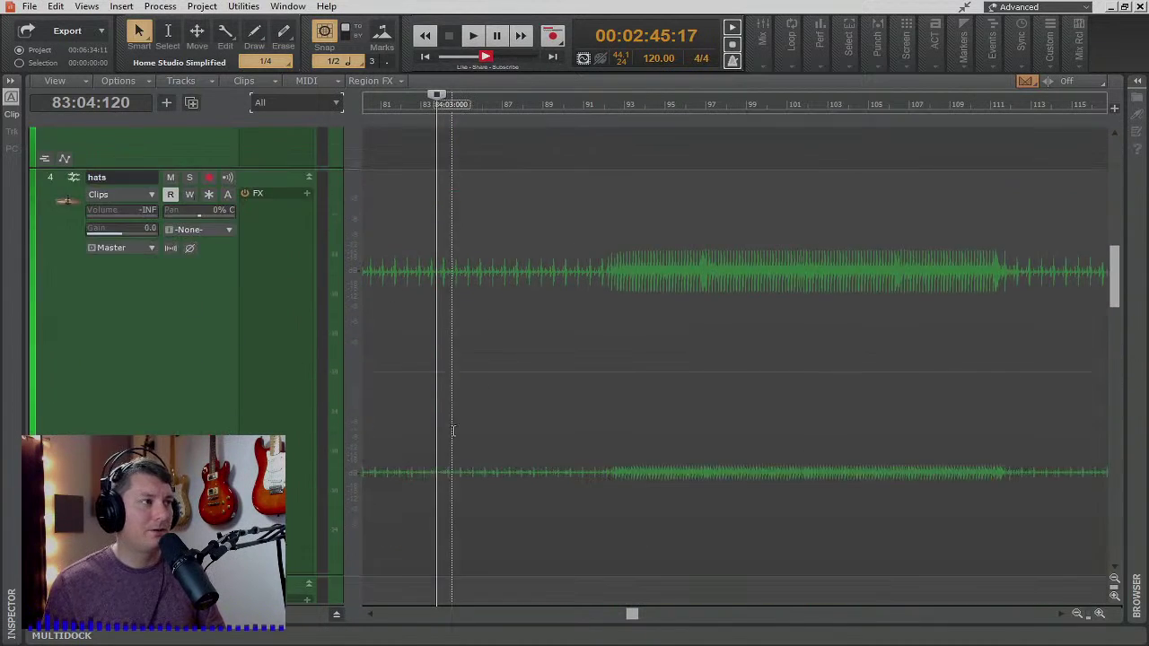
scroll(422, 423, down, 5)
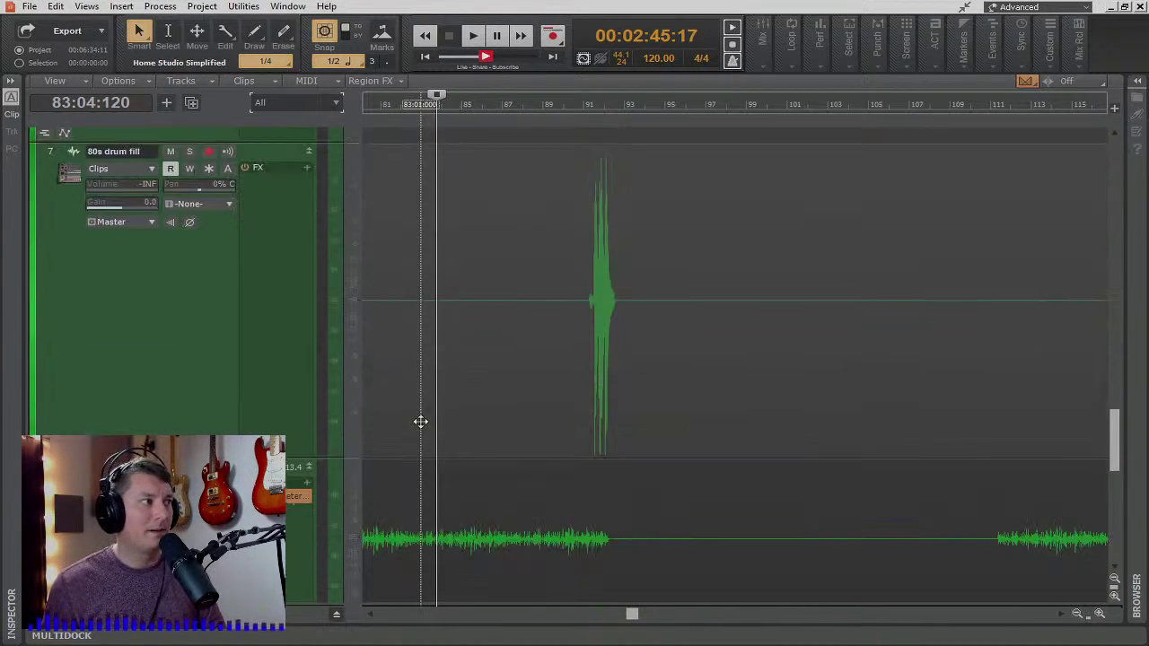
double_click(281, 282)
right_click(281, 282)
click(329, 298)
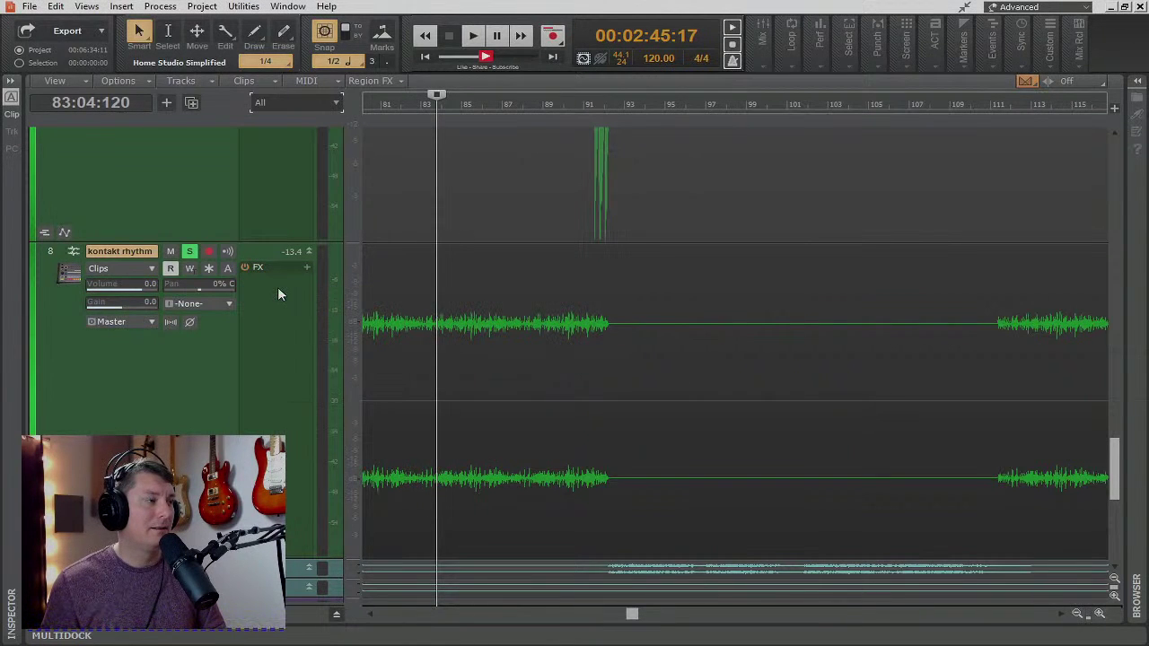
- Enlarge the lead track to show its waveforms and place the playhead at 92:01:000
scroll(180, 314, down, 3)
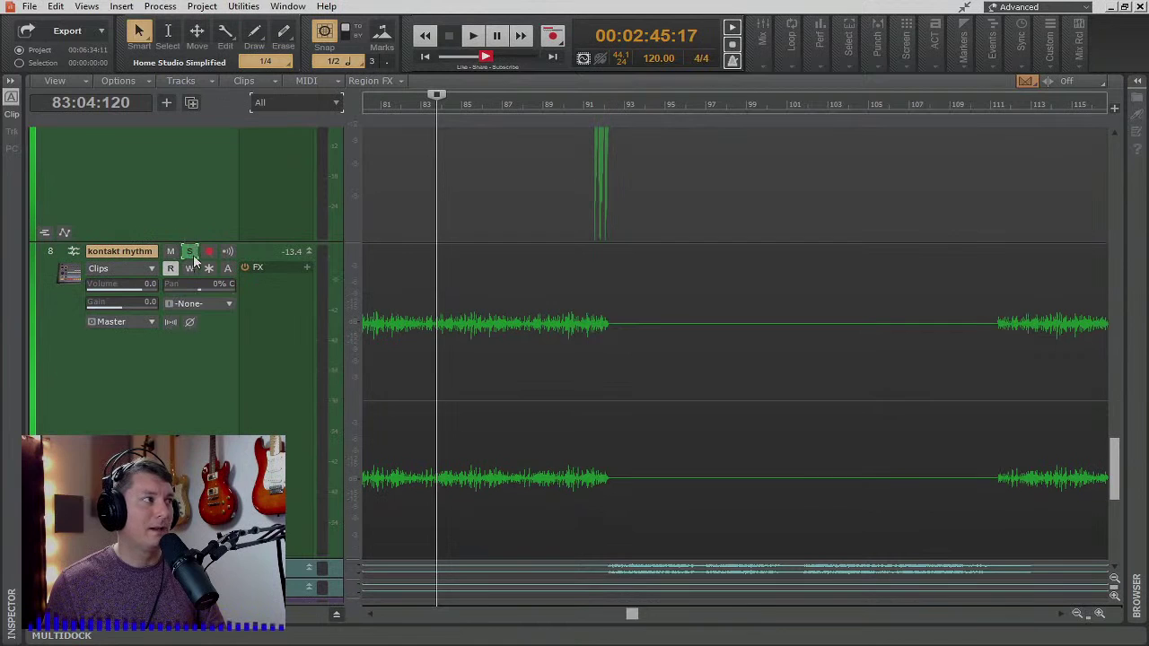
scroll(317, 404, down, 5)
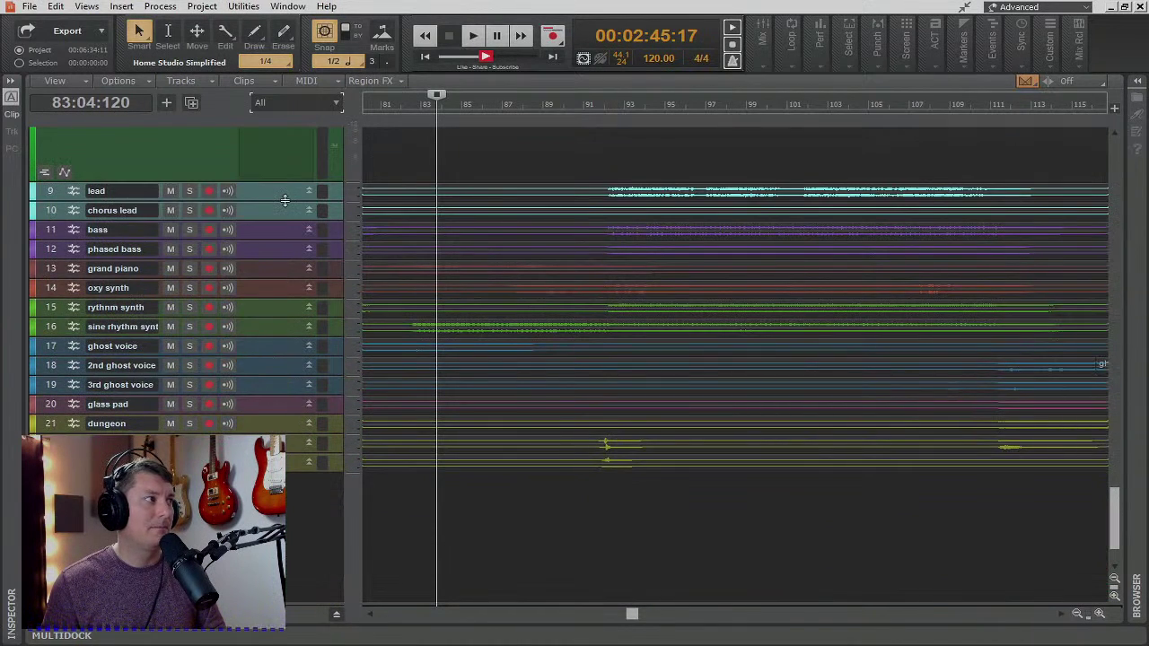
drag(281, 200, 281, 492)
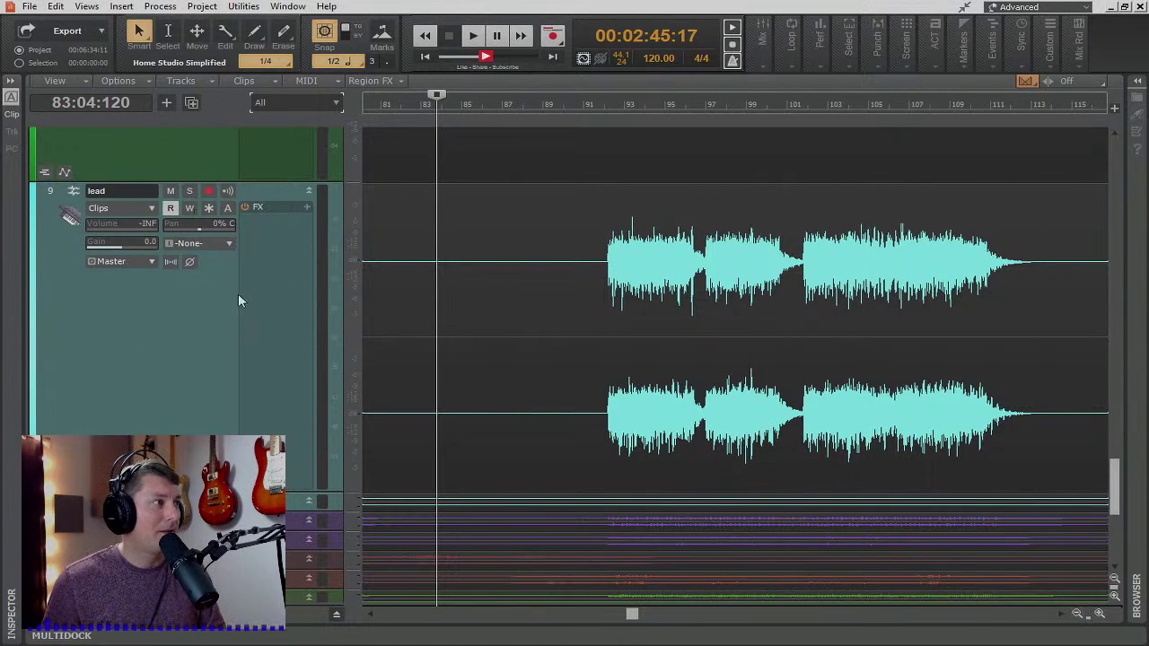
click(603, 216)
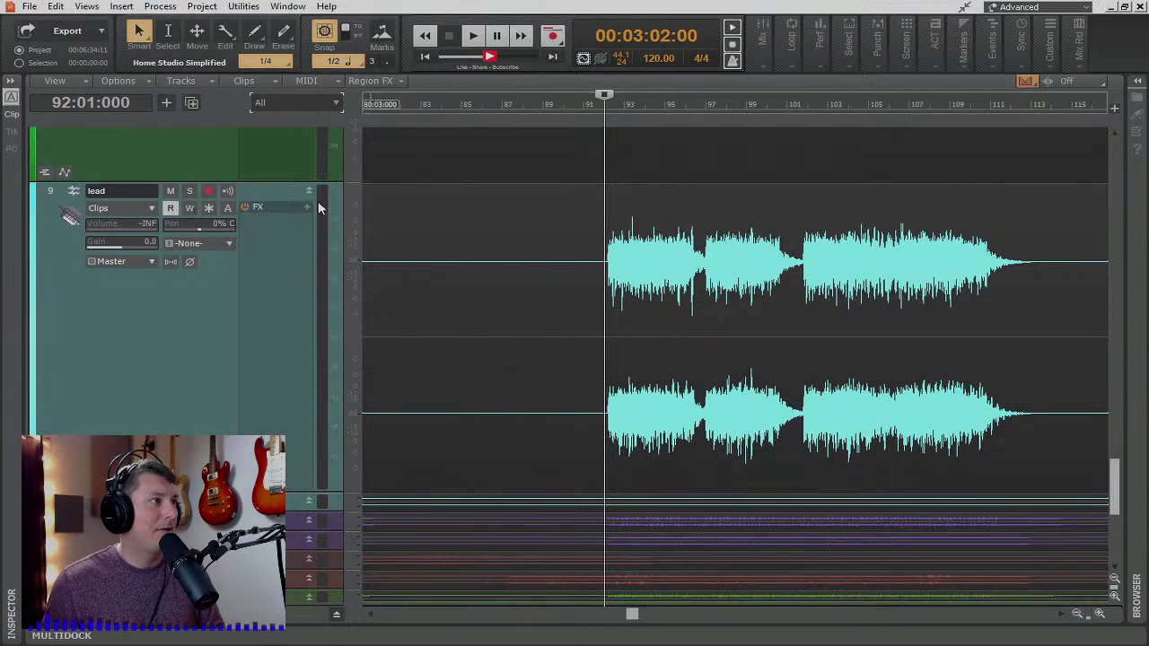
- Solo the lead track, raise its volume to -11.7 and play it from 92:01:000
key(space)
key(space)
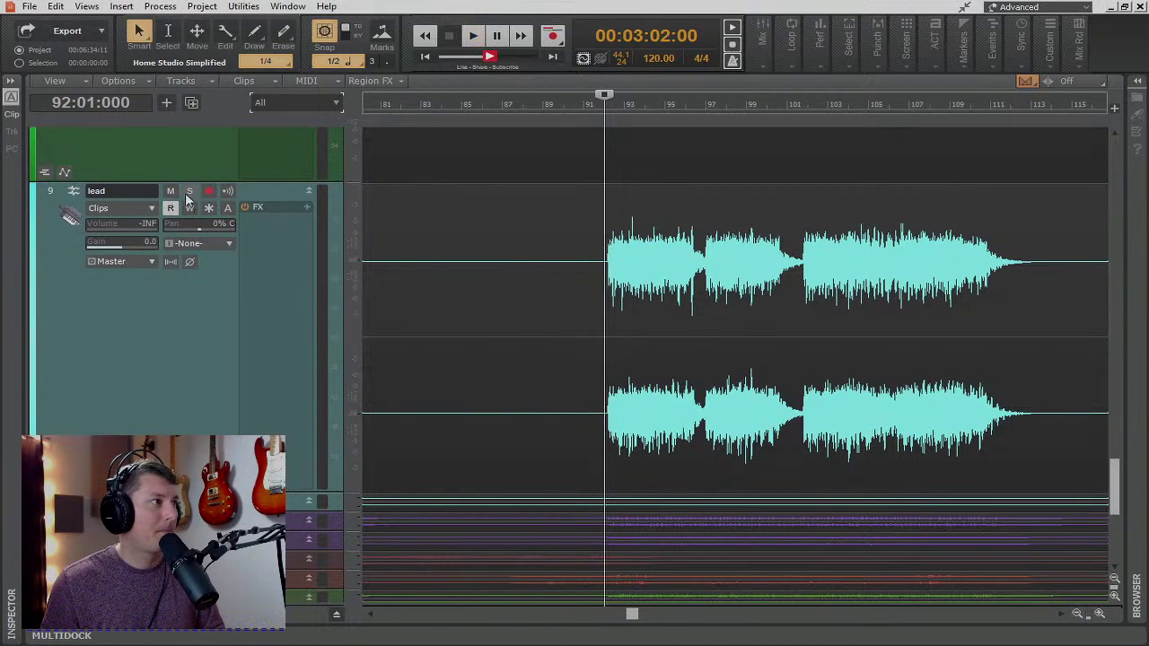
click(189, 190)
drag(121, 226, 106, 227)
key(space)
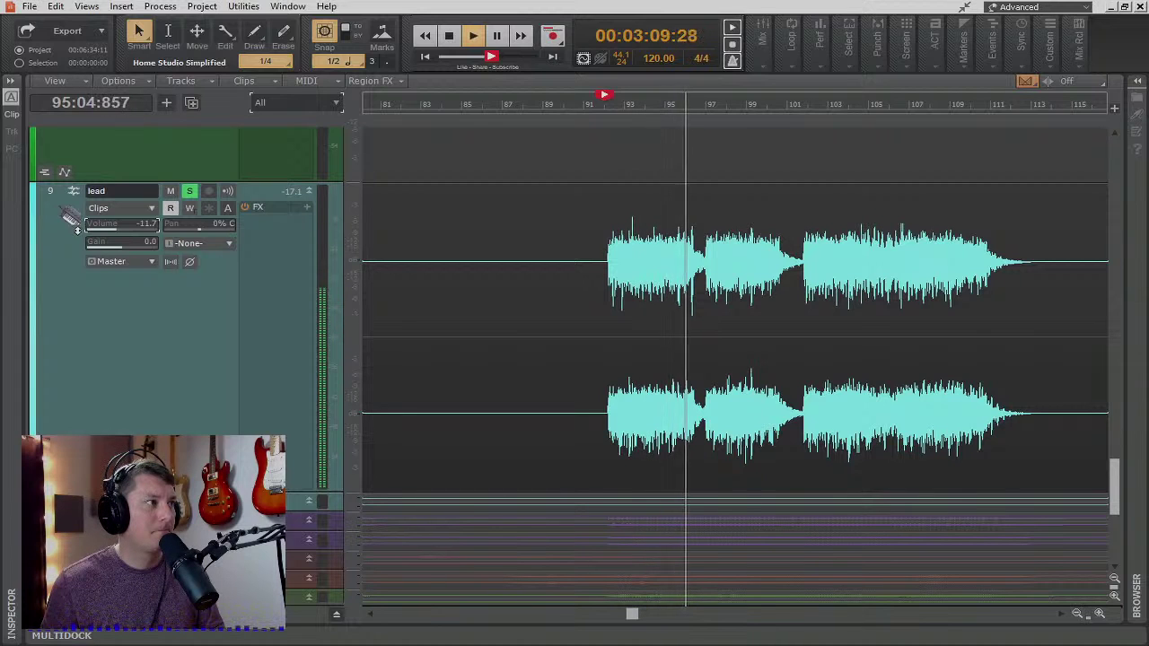
- Insert the 4U Goniometer & Korrelator effect on the lead track while it plays
right_click(276, 222)
mouse_move(438, 243)
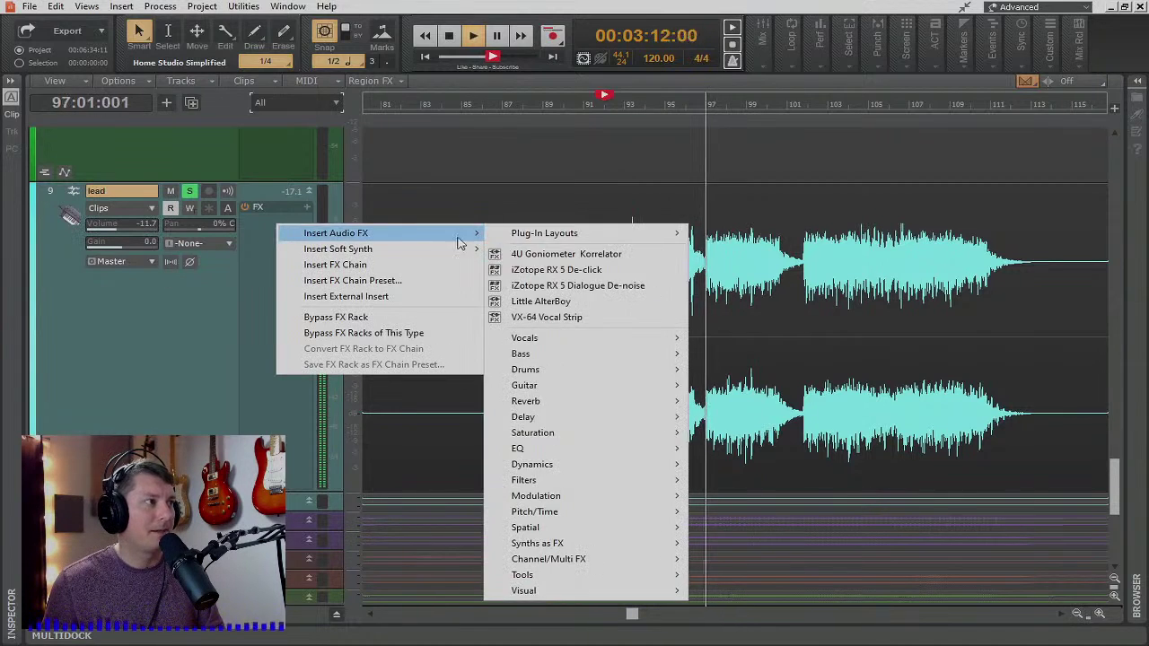
click(543, 255)
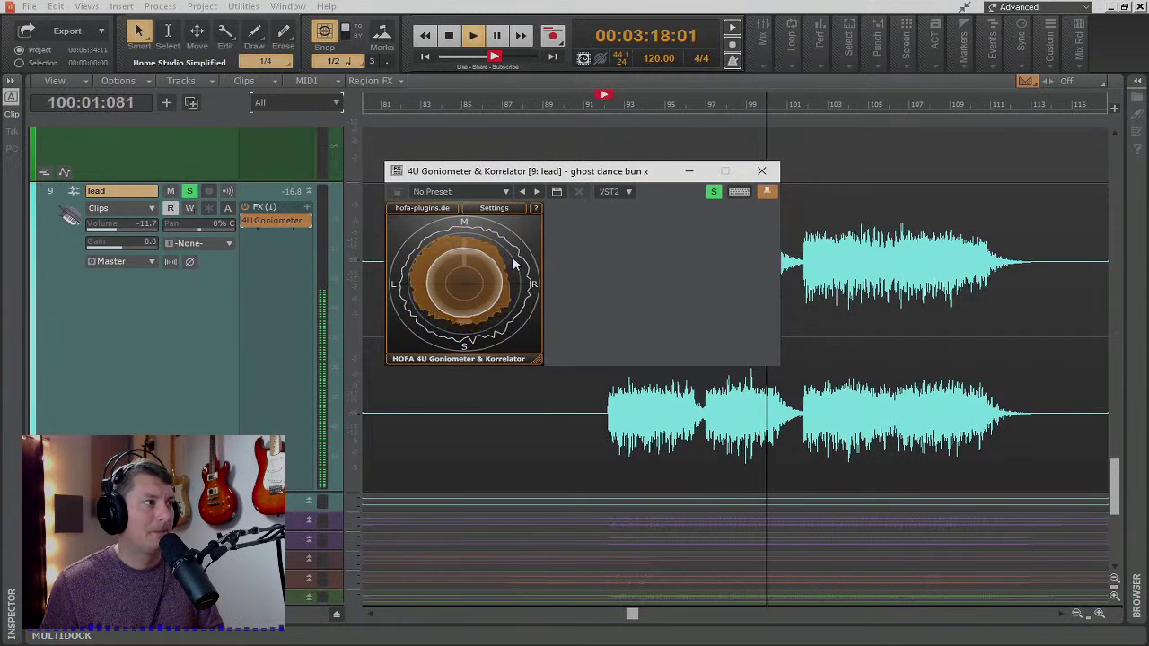
- Check the lead track's interleave setting against the goniometer during playback, and close the effect window
click(166, 262)
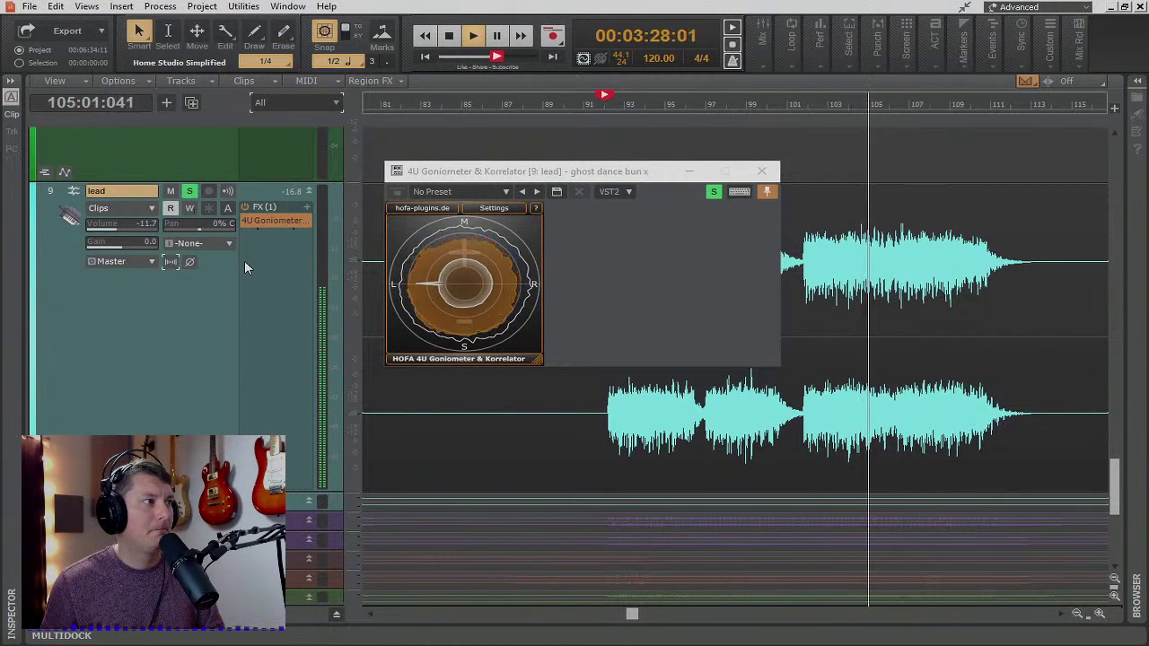
key(space)
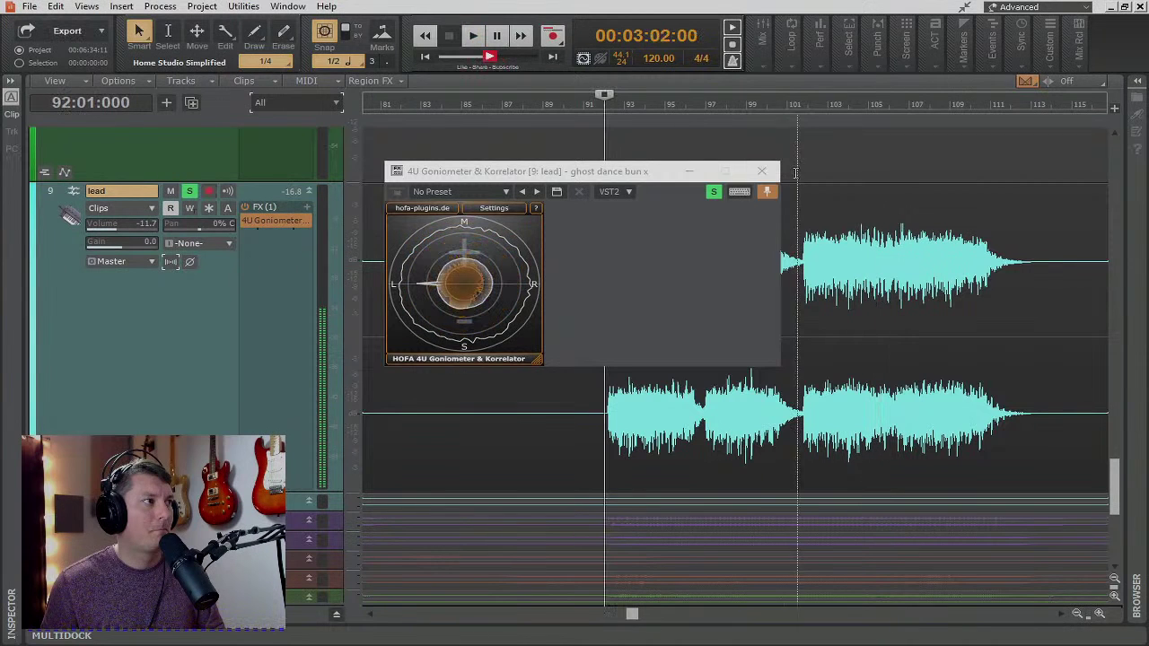
click(761, 170)
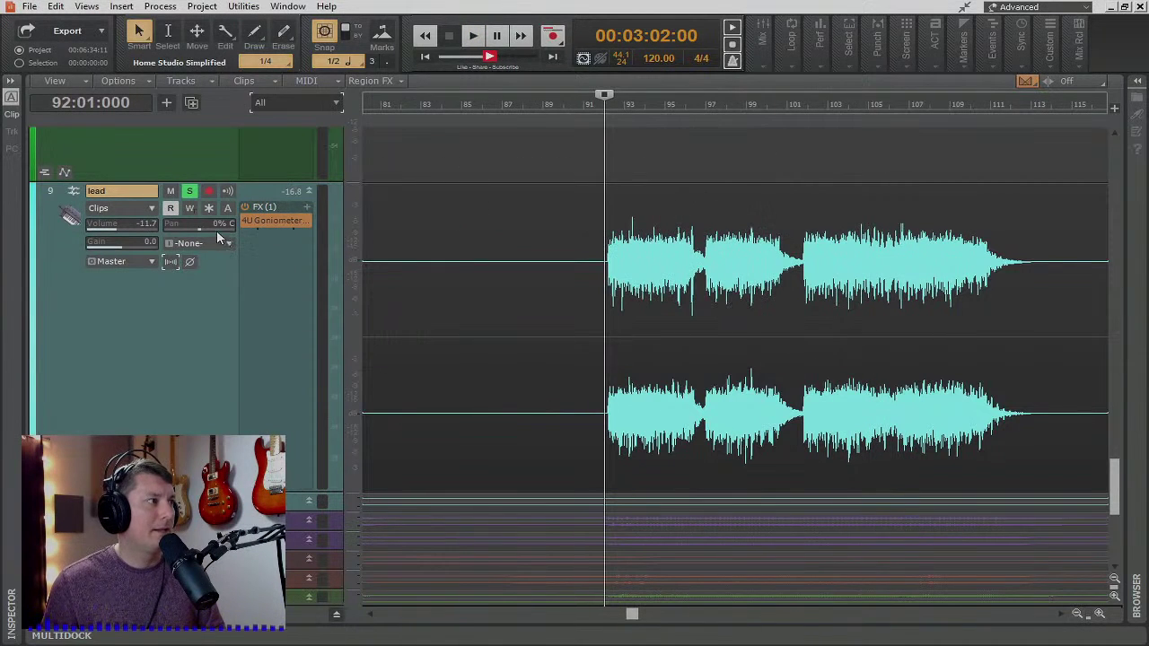
- Enlarge the chorus lead and bass tracks to show their left and right waveforms
scroll(221, 321, down, 2)
scroll(186, 314, up, 2)
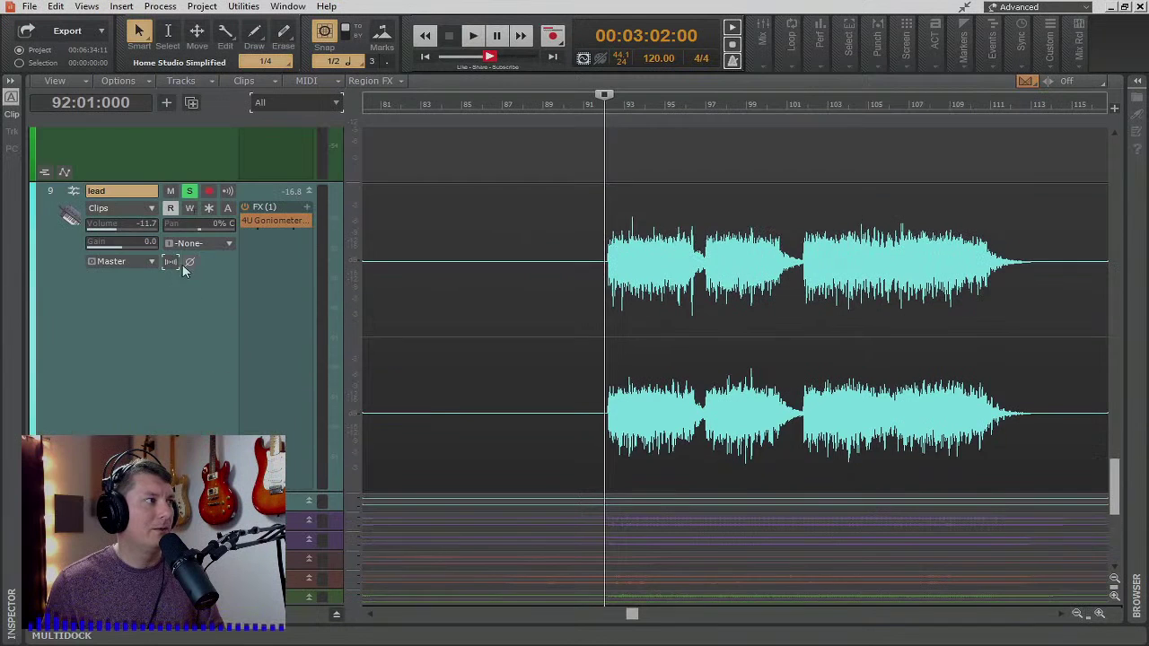
scroll(206, 304, up, 2)
scroll(205, 304, up, 3)
scroll(203, 305, down, 4)
scroll(199, 306, down, 5)
scroll(199, 308, down, 1)
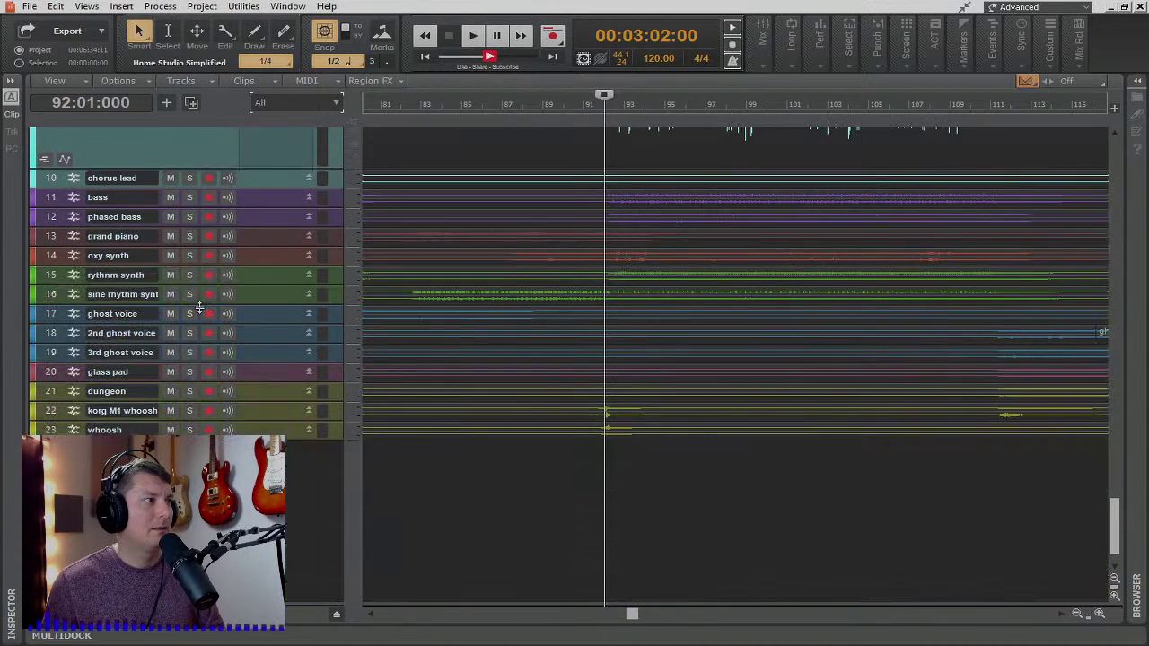
drag(253, 187, 257, 571)
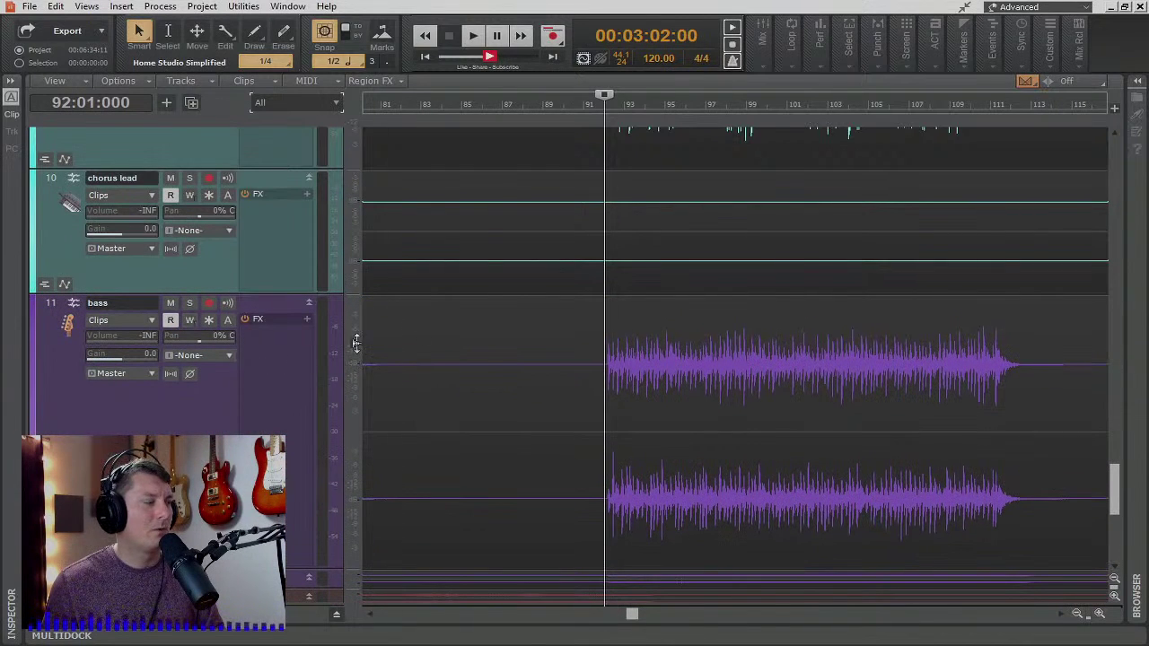
- Solo the bass track, play it from 92:01:000 and raise its volume to -4.1
click(188, 304)
drag(89, 336, 105, 335)
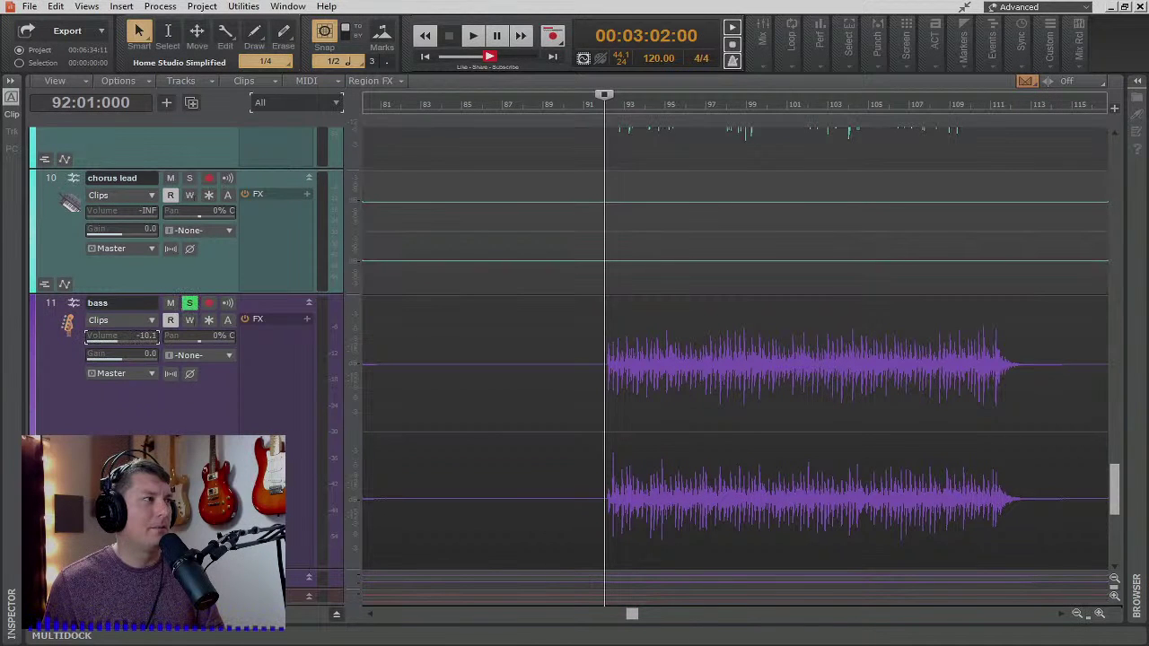
key(space)
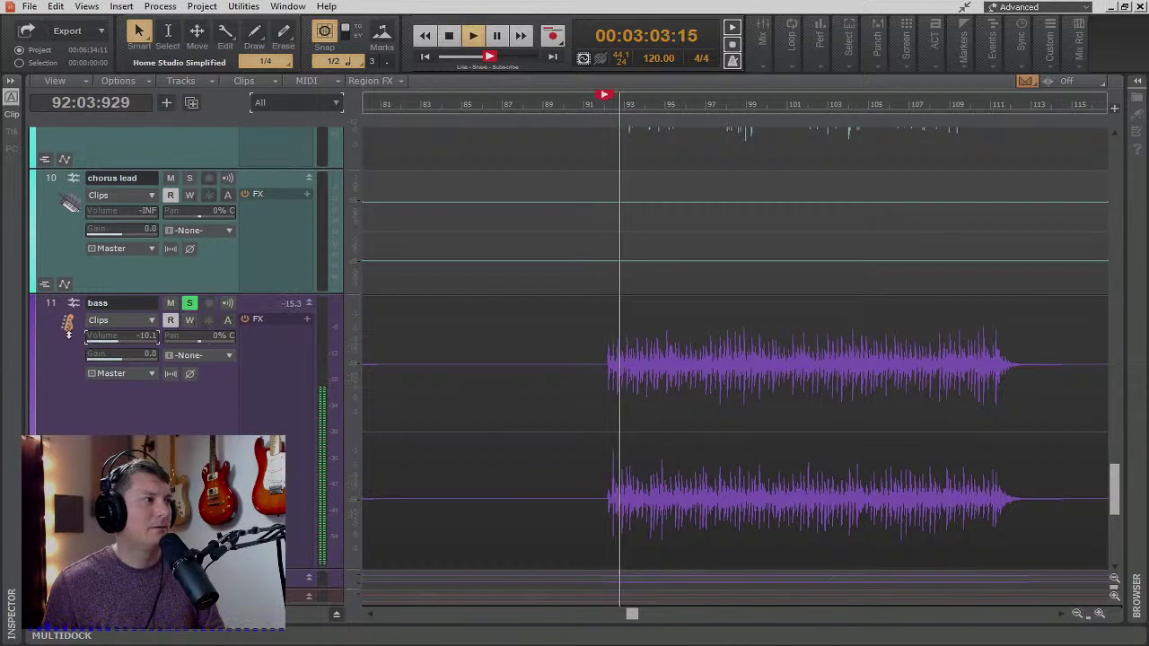
drag(128, 337, 141, 338)
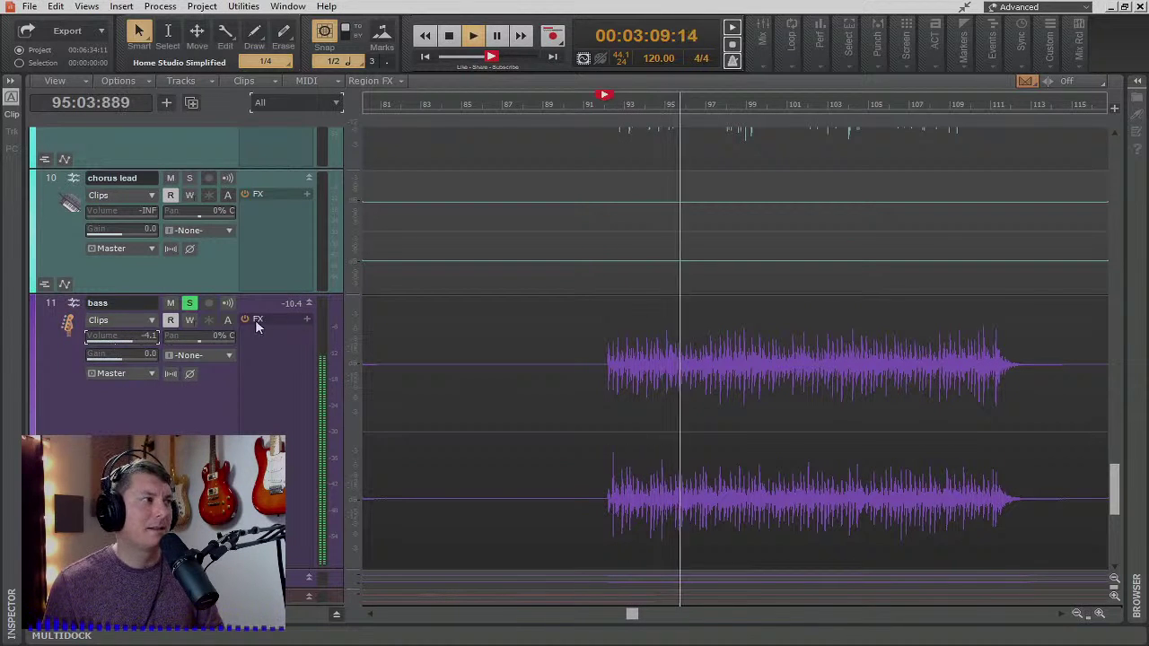
- Insert the 4U Goniometer & Korrelator effect on the bass track, watch it during playback and close its window
right_click(262, 362)
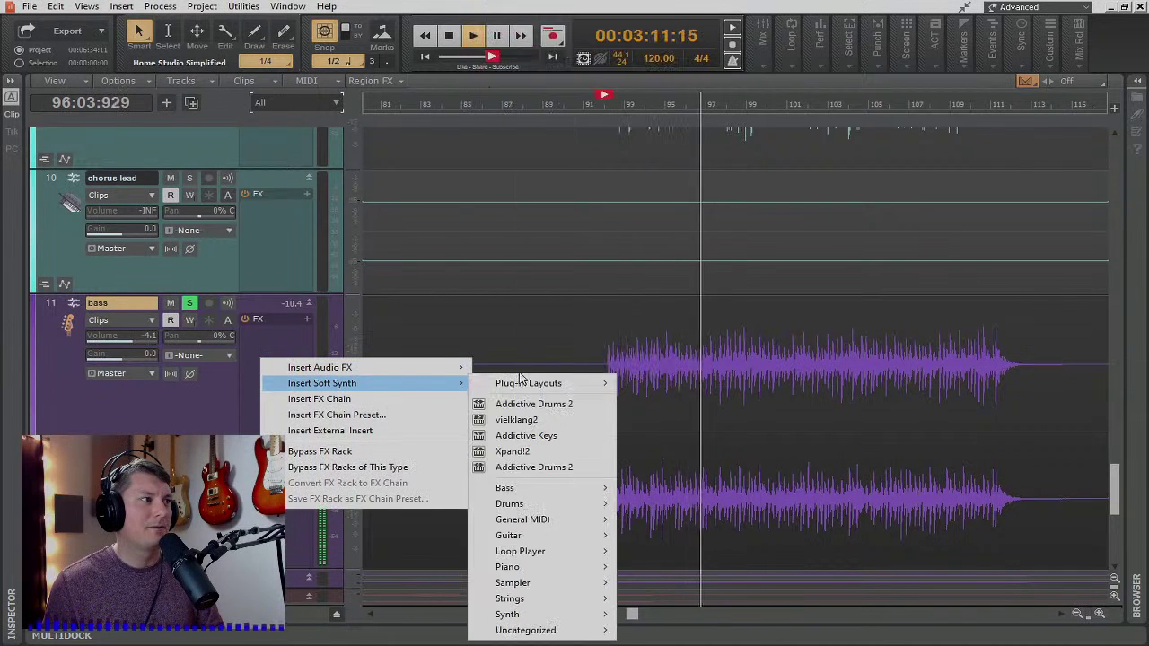
mouse_move(440, 367)
mouse_move(584, 164)
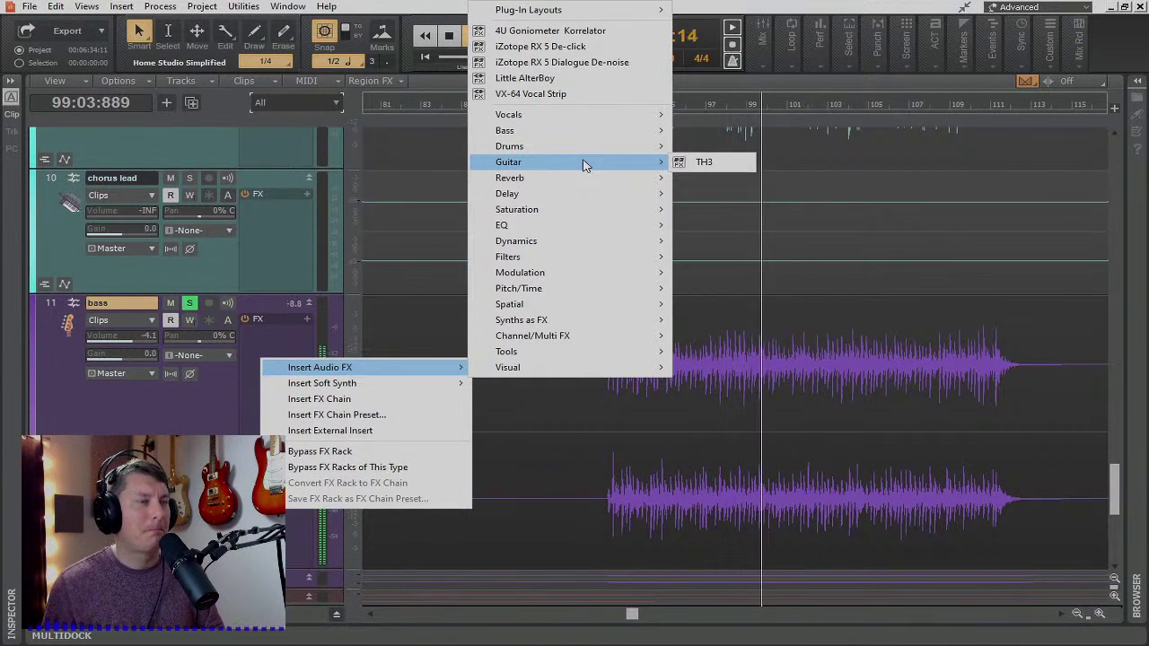
mouse_move(579, 142)
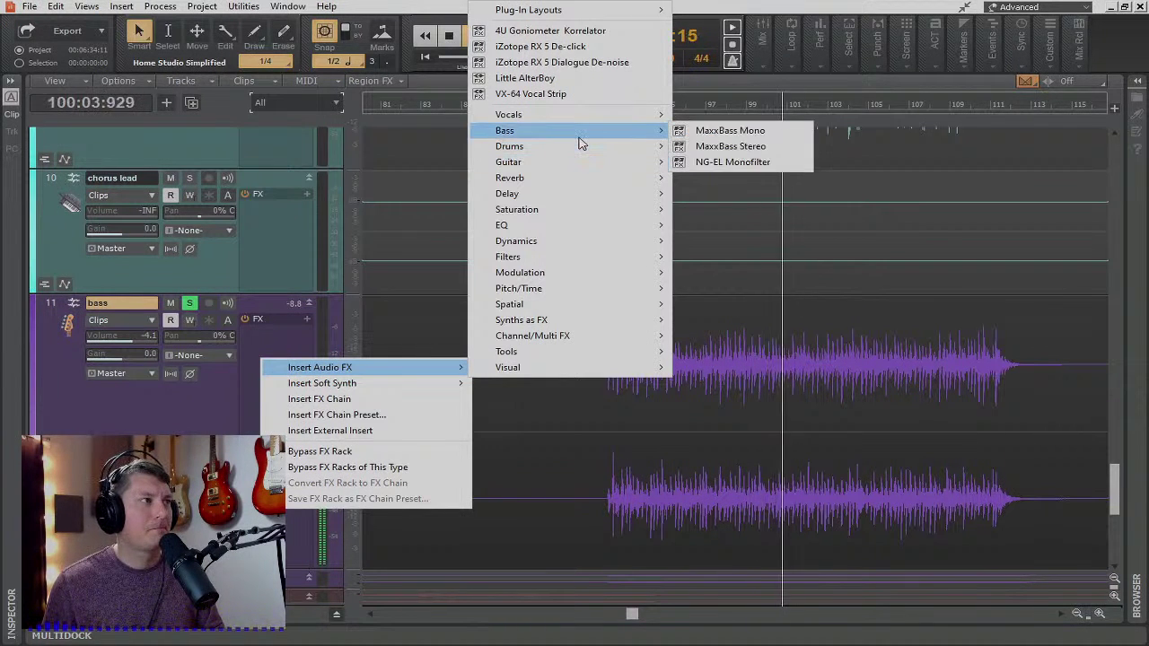
click(550, 30)
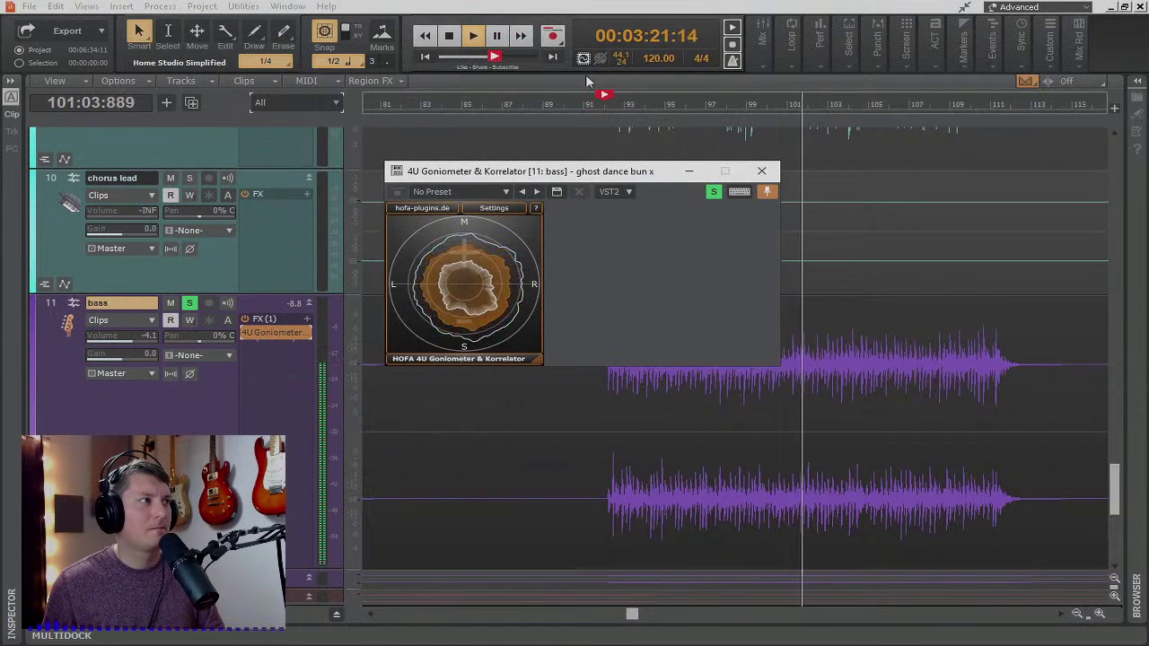
click(763, 171)
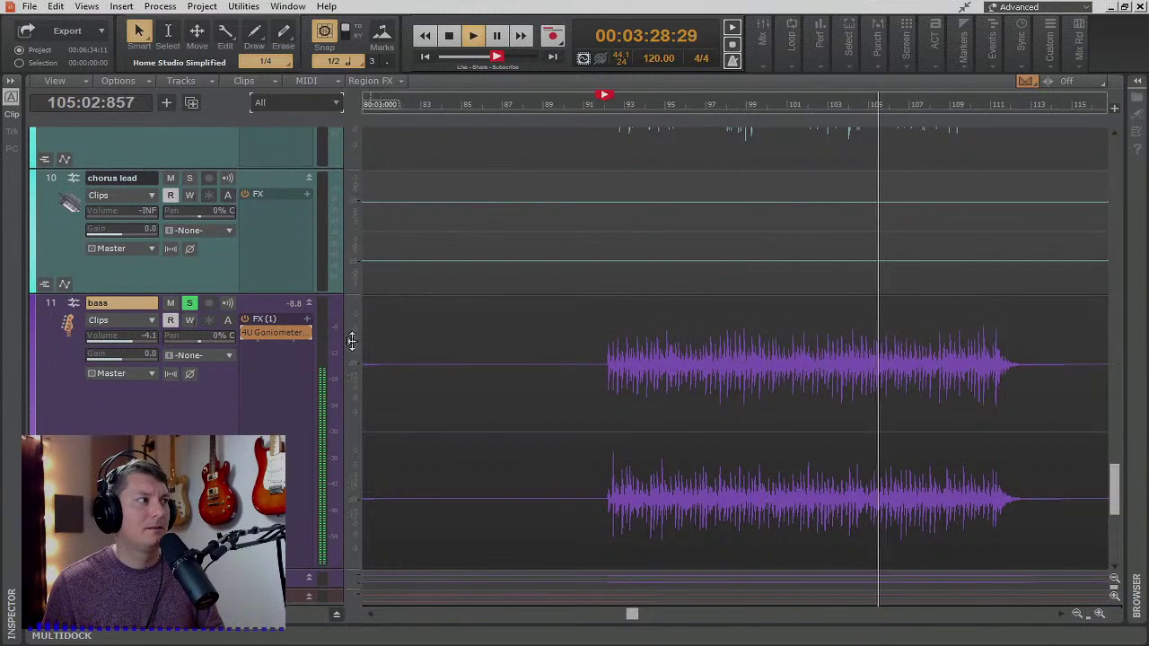
- Remove the goniometer effect from the bass track and compare the track unsoloed and soloed before stopping playback
right_click(279, 335)
click(282, 350)
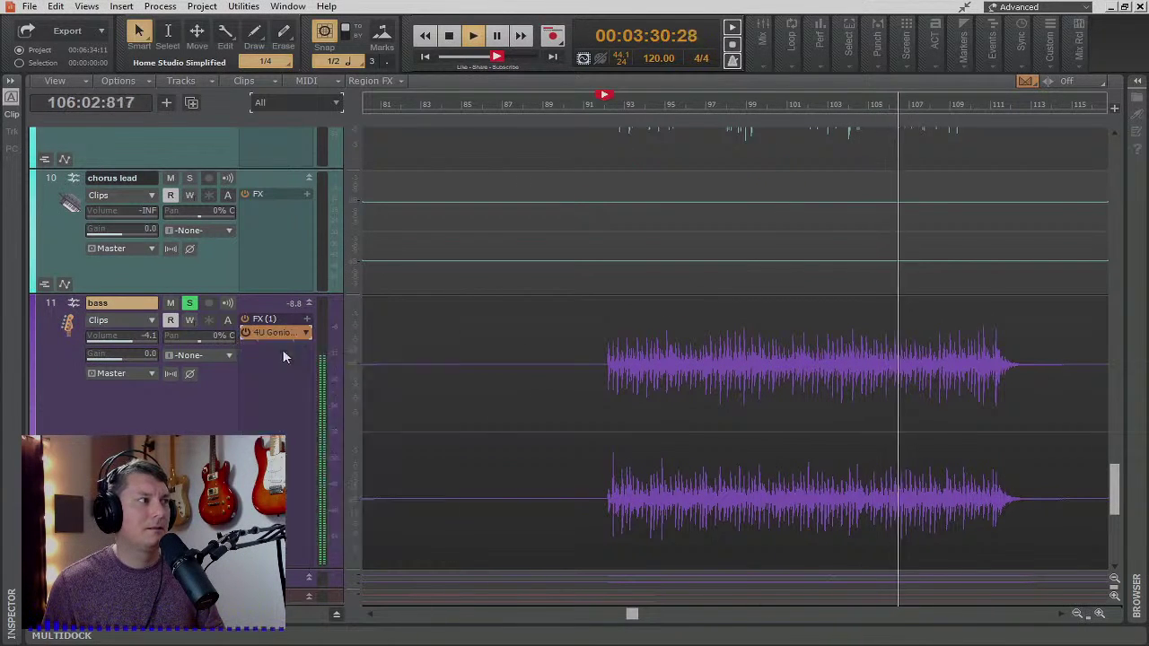
click(191, 305)
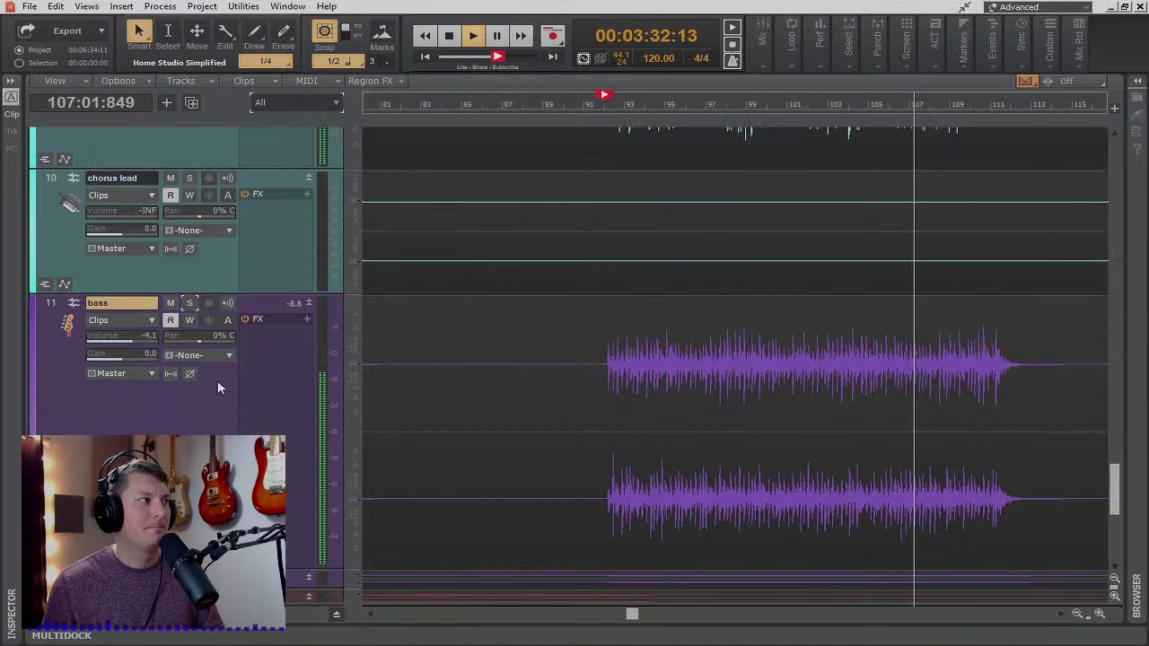
click(190, 304)
key(space)
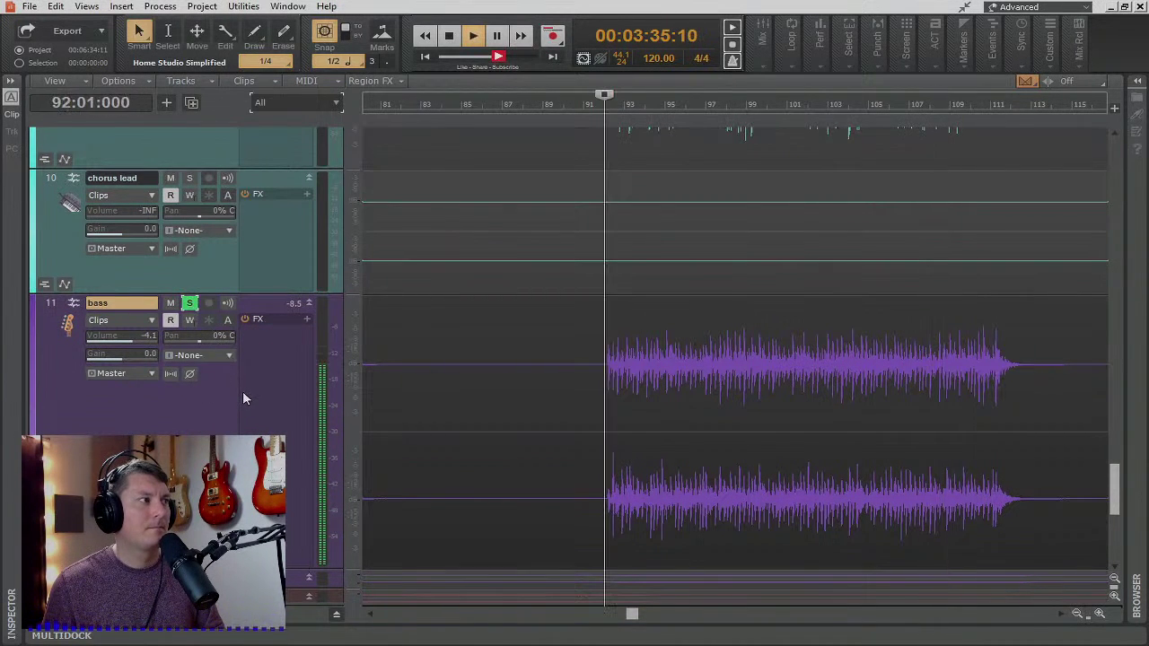
- Enlarge the phased bass track and audition it soloed at volume -11.9 from 92:01:000
scroll(272, 192, down, 5)
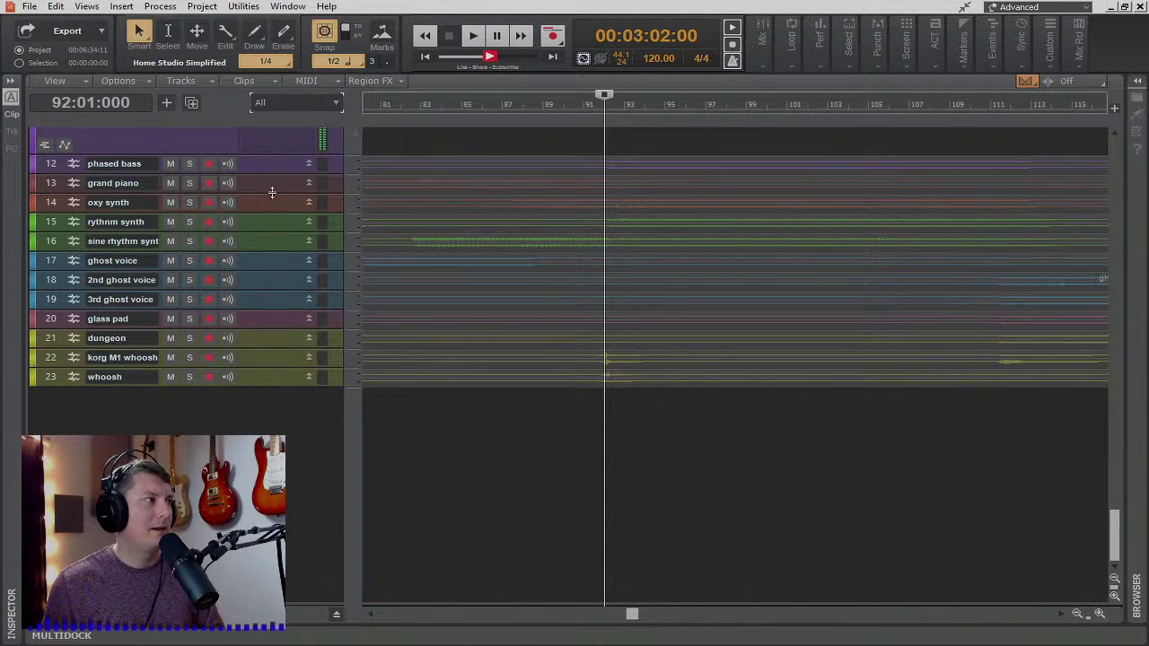
drag(273, 174, 272, 499)
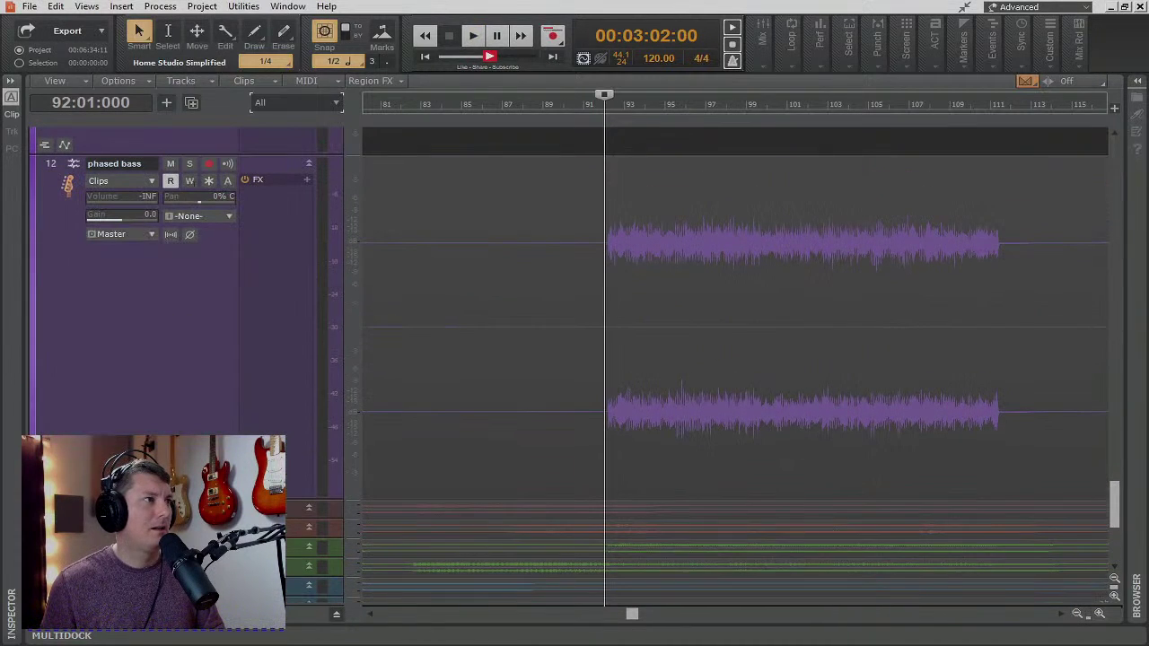
click(191, 165)
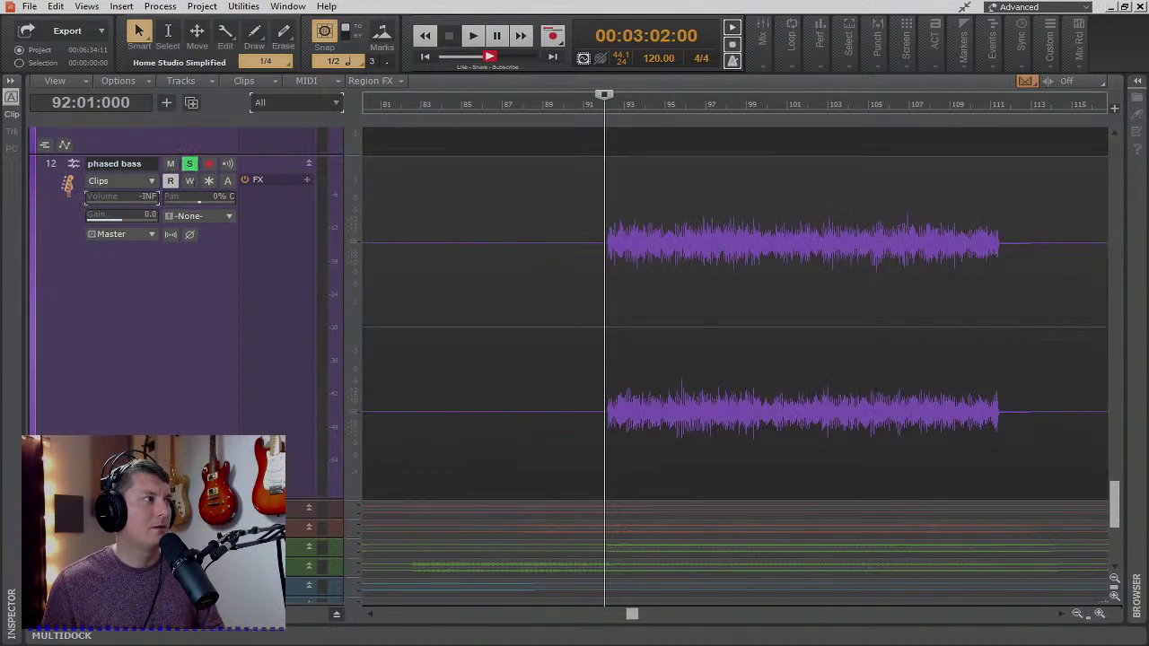
key(space)
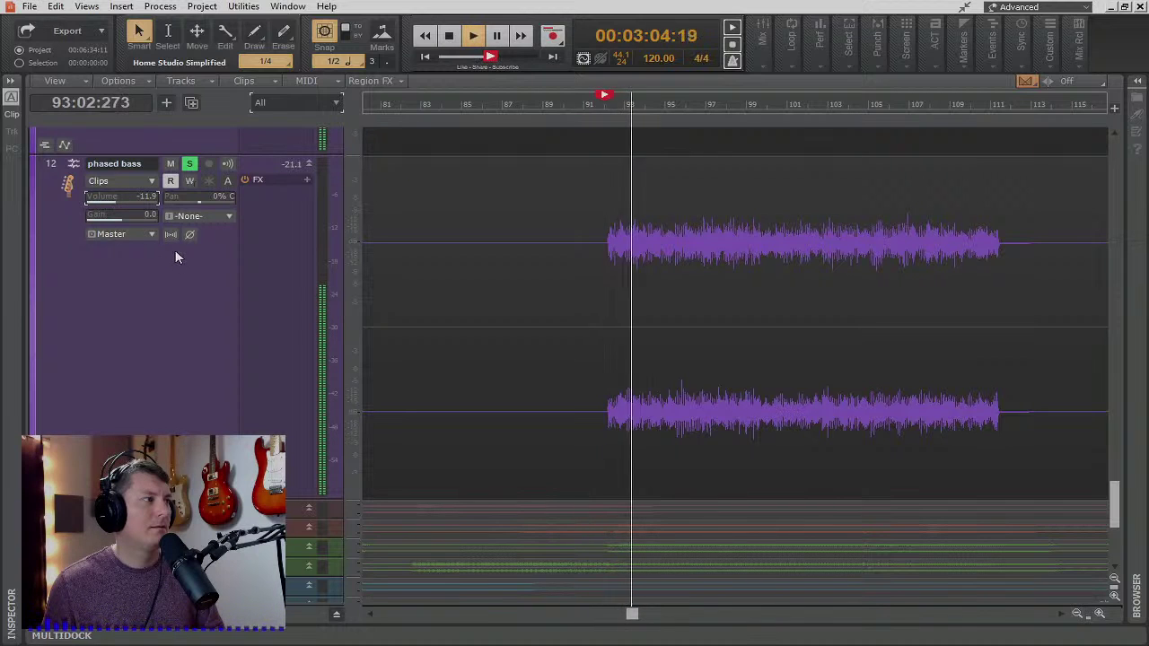
key(space)
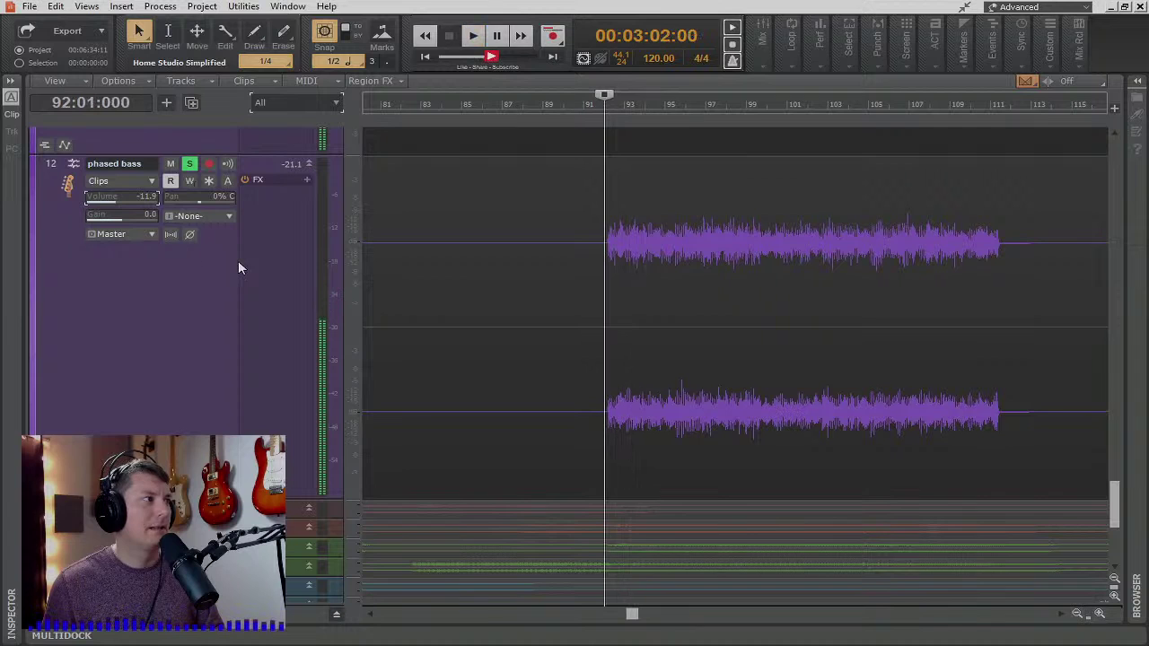
- Enlarge the ghost voice track and audition it soloed at volume -6.6 from 81:03:000
scroll(238, 260, down, 5)
scroll(238, 262, down, 2)
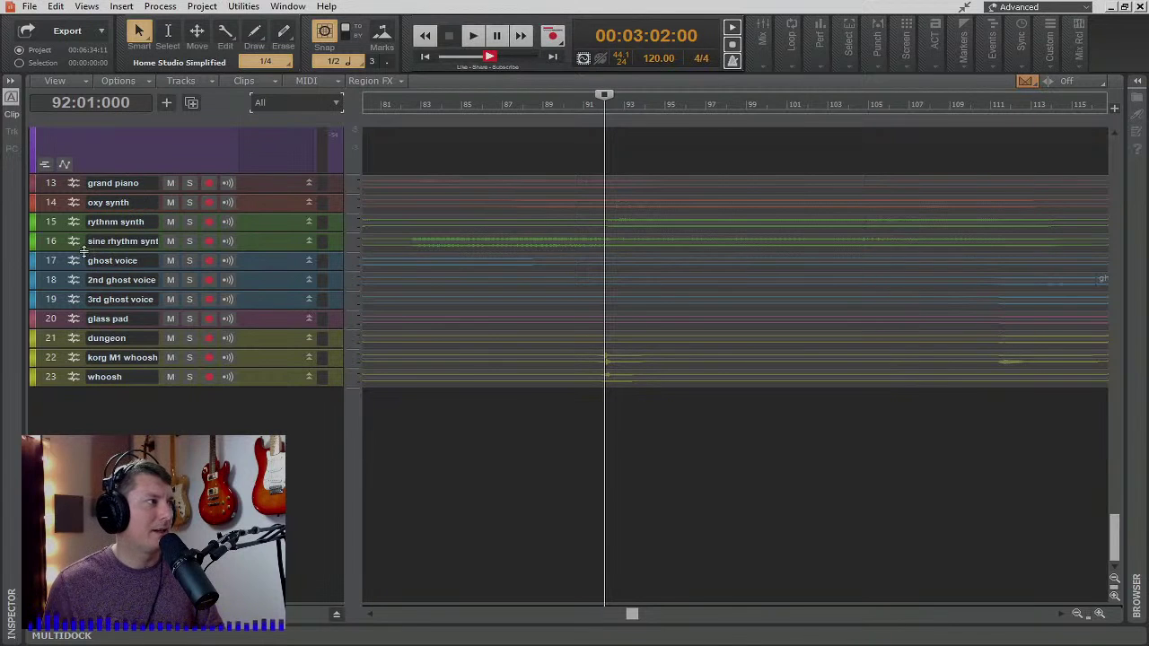
drag(280, 269, 281, 494)
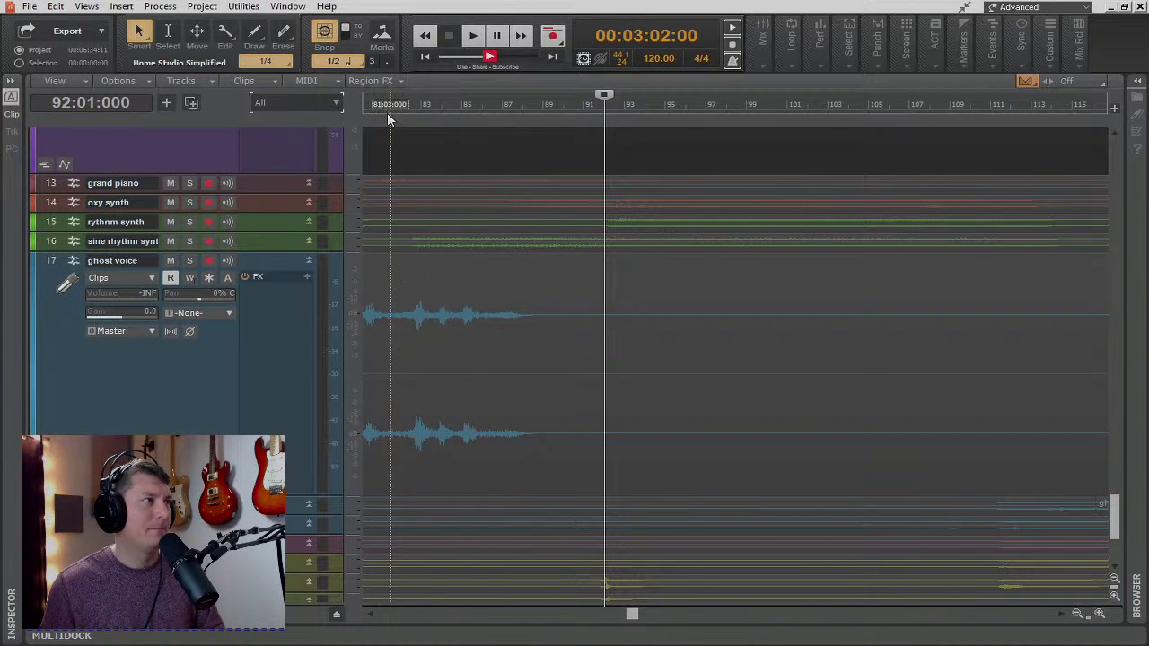
click(390, 104)
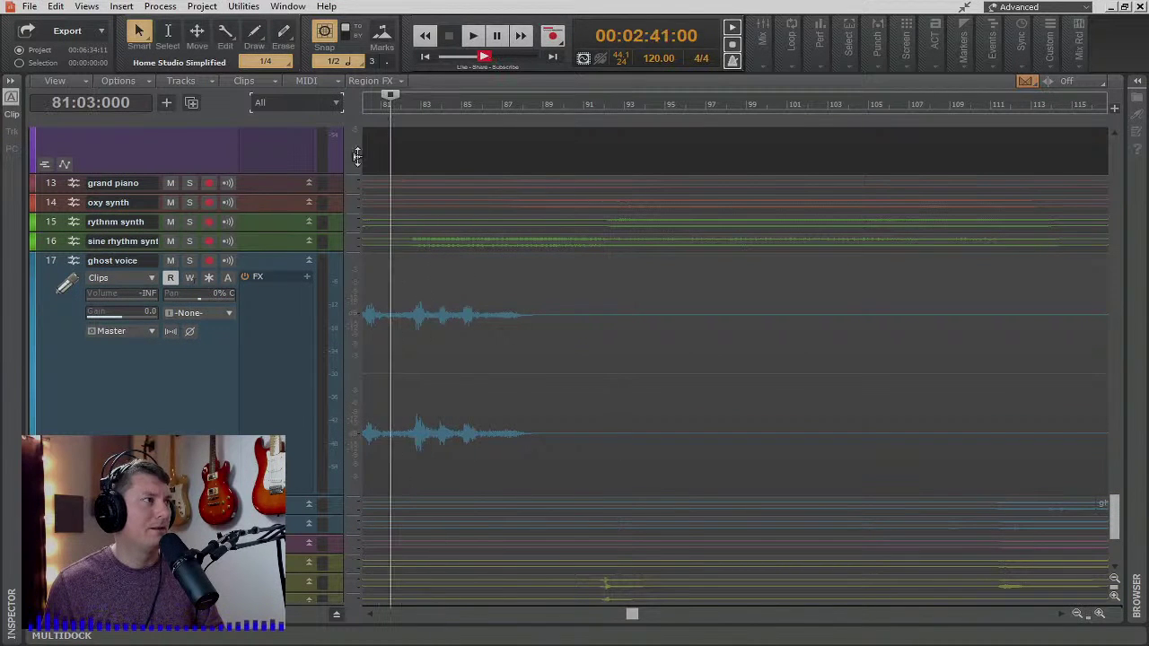
click(189, 260)
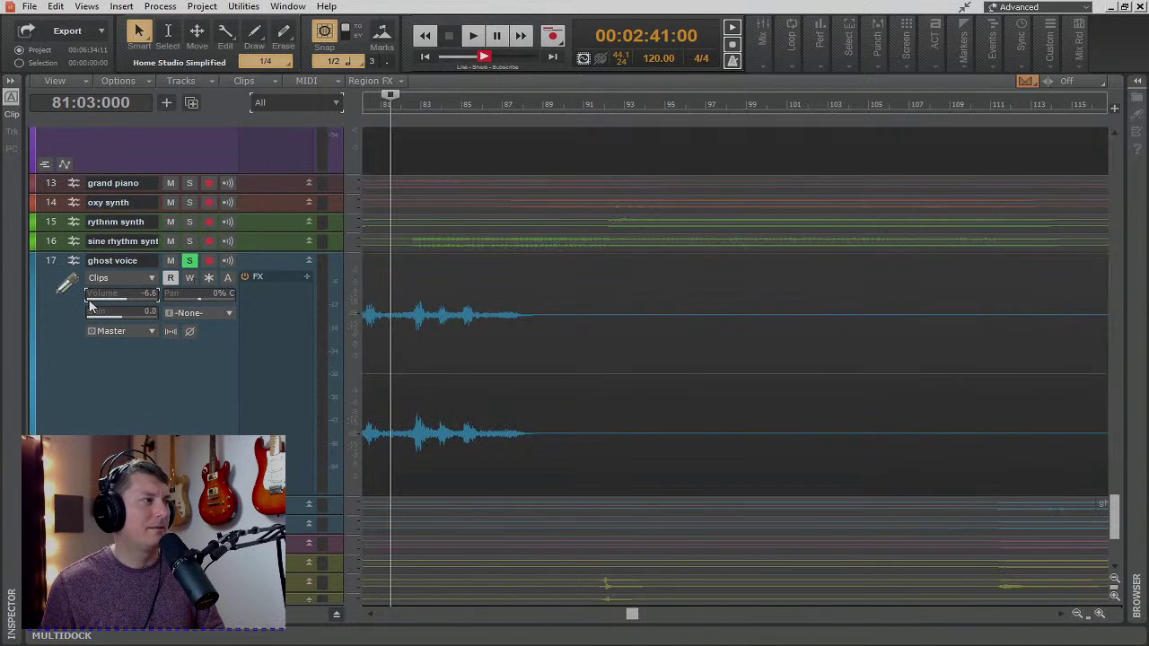
key(space)
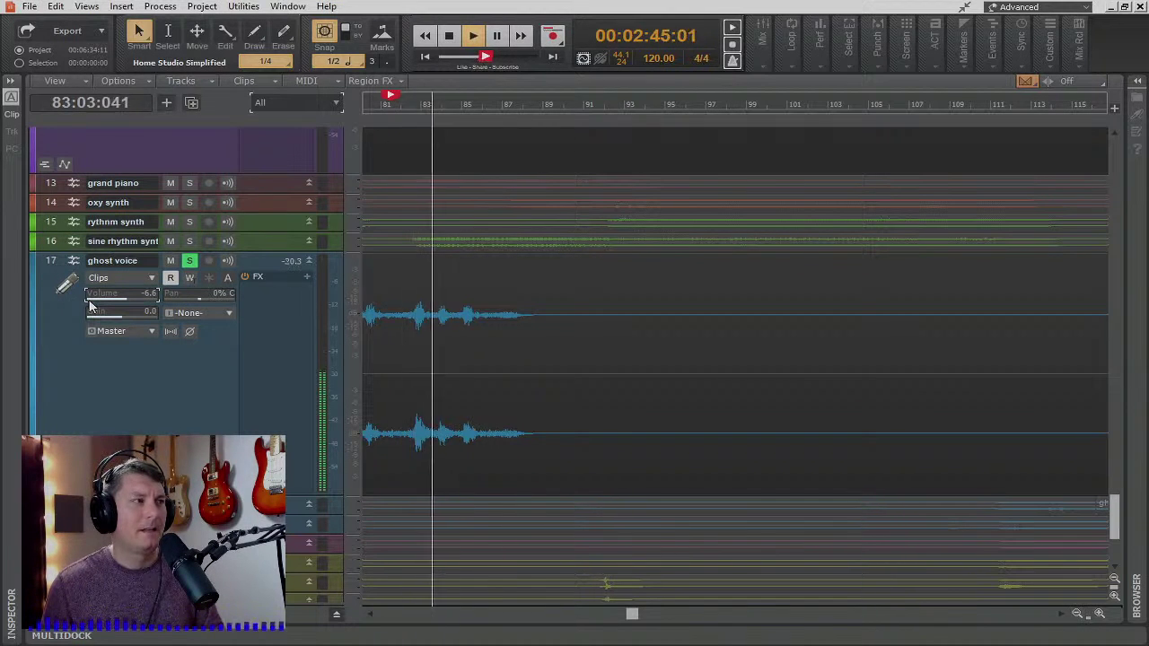
- Stop the ghost voice playback, unsolo the track and bring up the Console maximized
key(space)
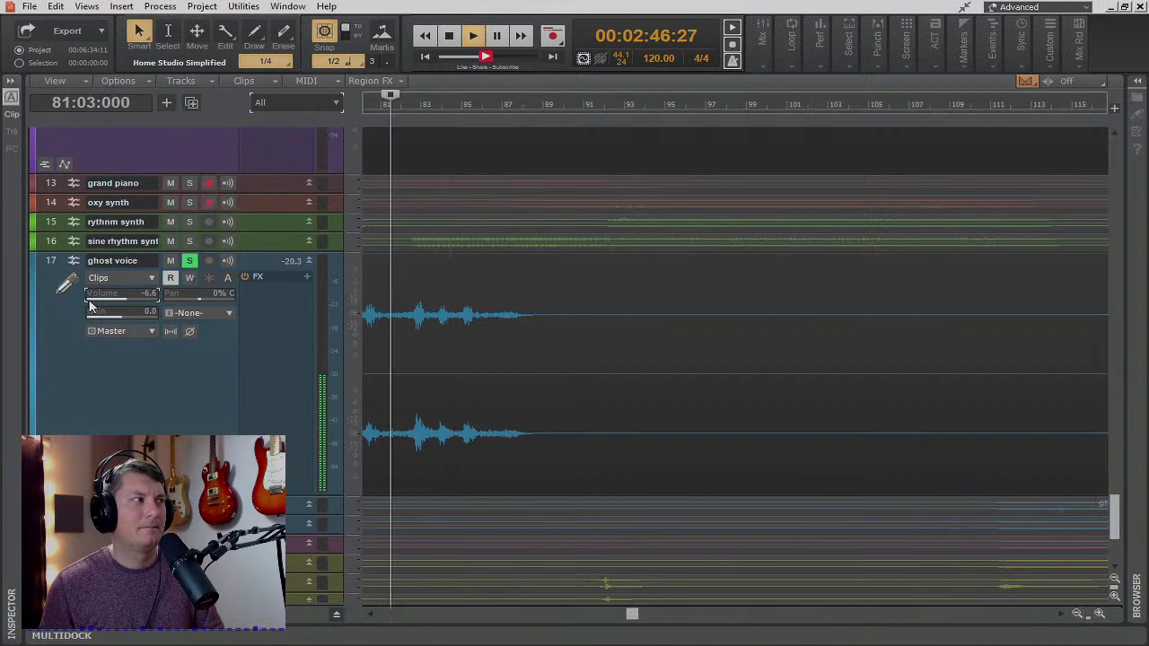
click(190, 261)
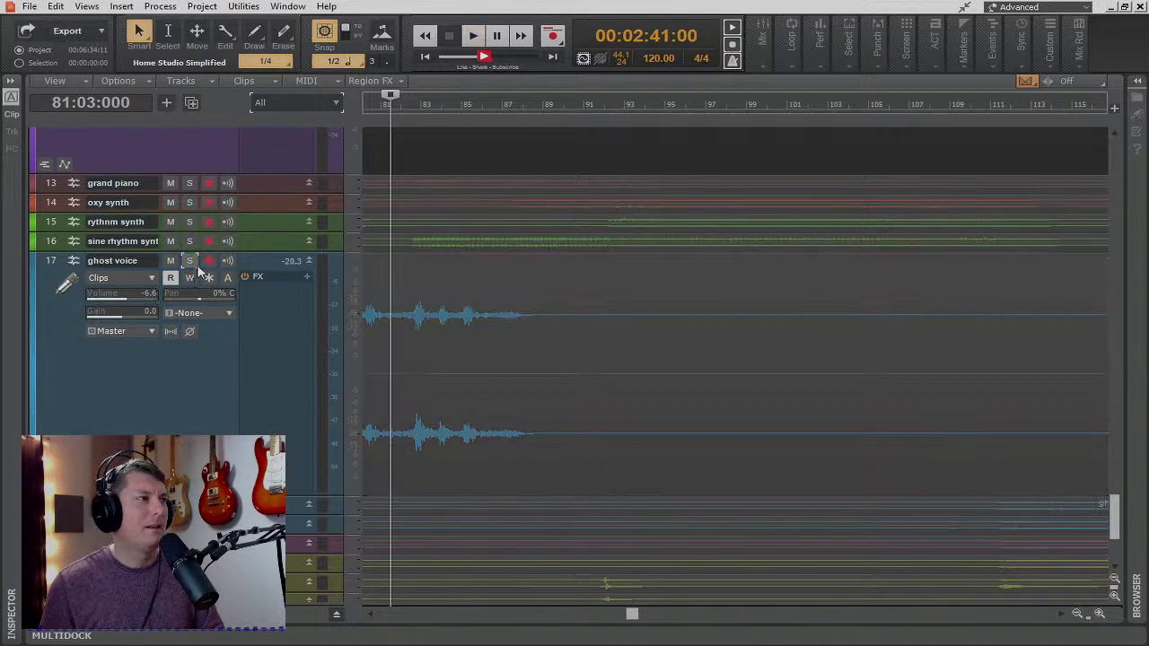
drag(1148, 136, 547, 2)
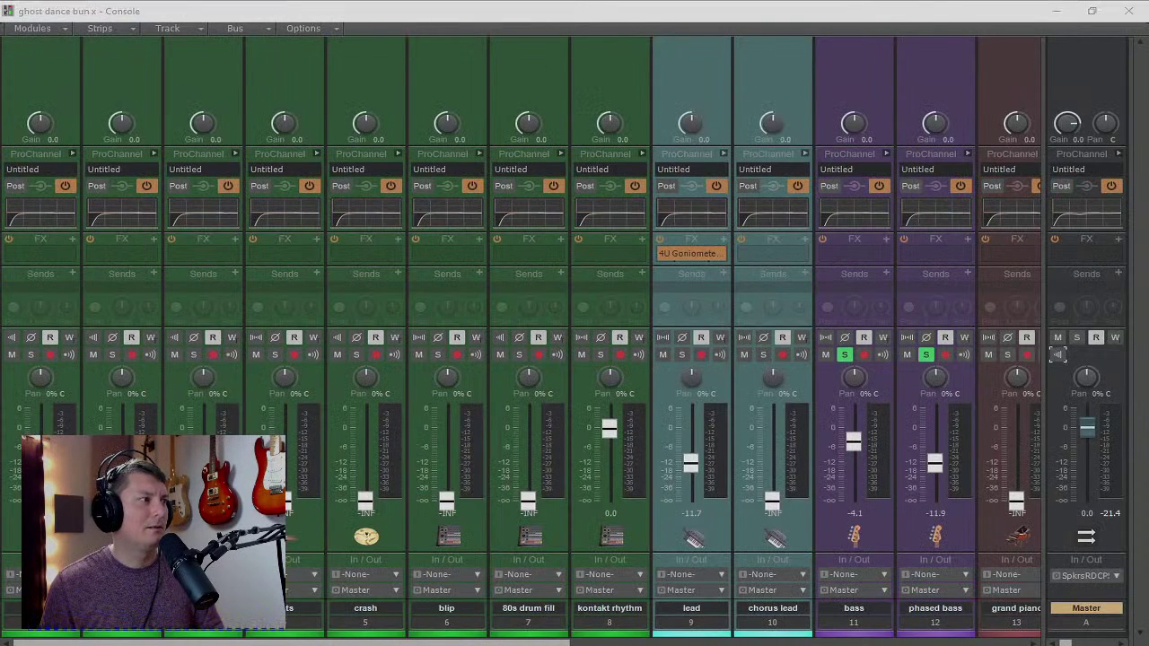
- Unsolo both bass tracks, lower the bass fader to -71.9 and the kontakt rhythm, lead, phased bass and ghost voice faders to -INF
drag(610, 432, 610, 504)
drag(693, 460, 690, 502)
drag(854, 441, 853, 501)
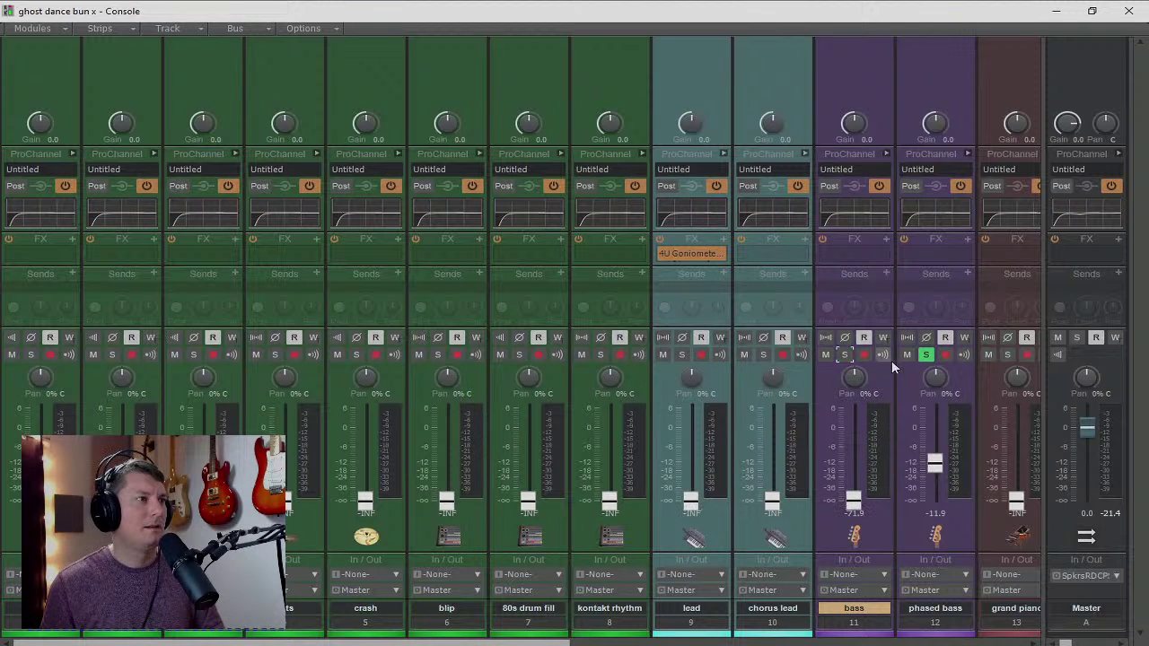
click(929, 359)
drag(557, 642, 1015, 642)
drag(490, 446, 490, 504)
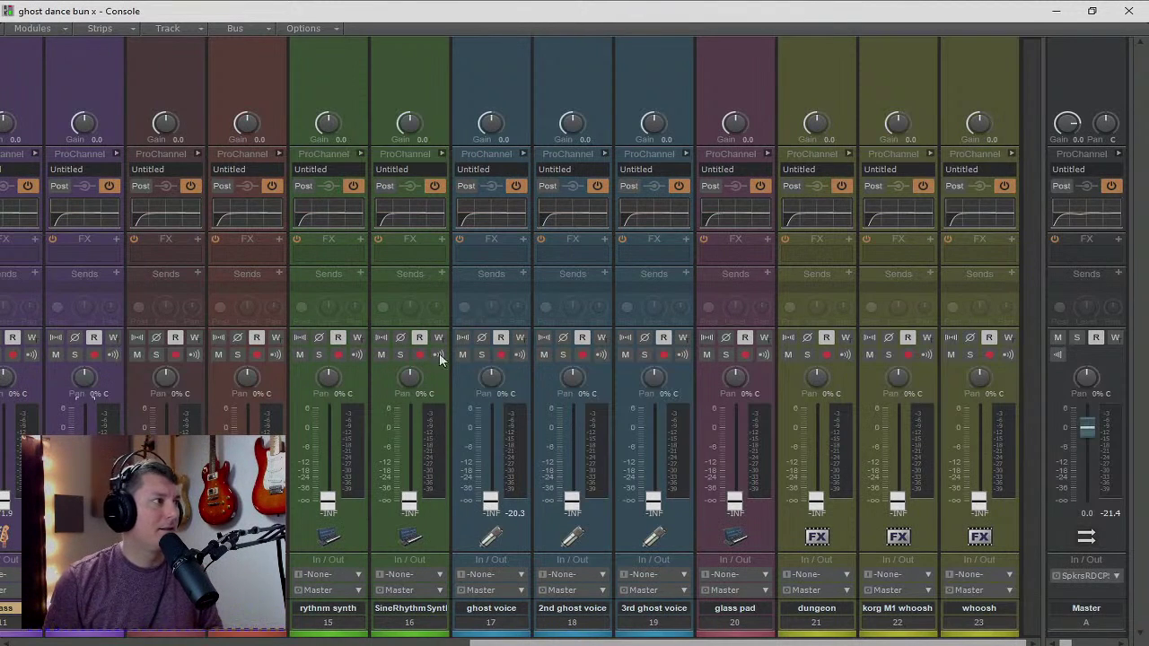
drag(796, 643, 350, 644)
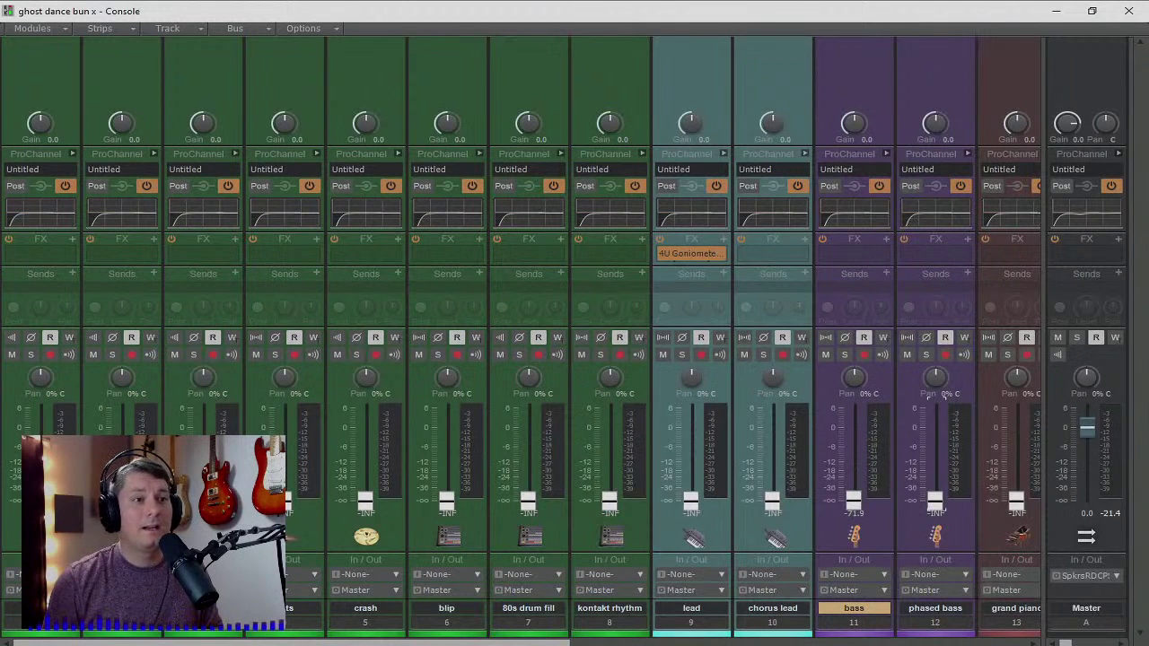
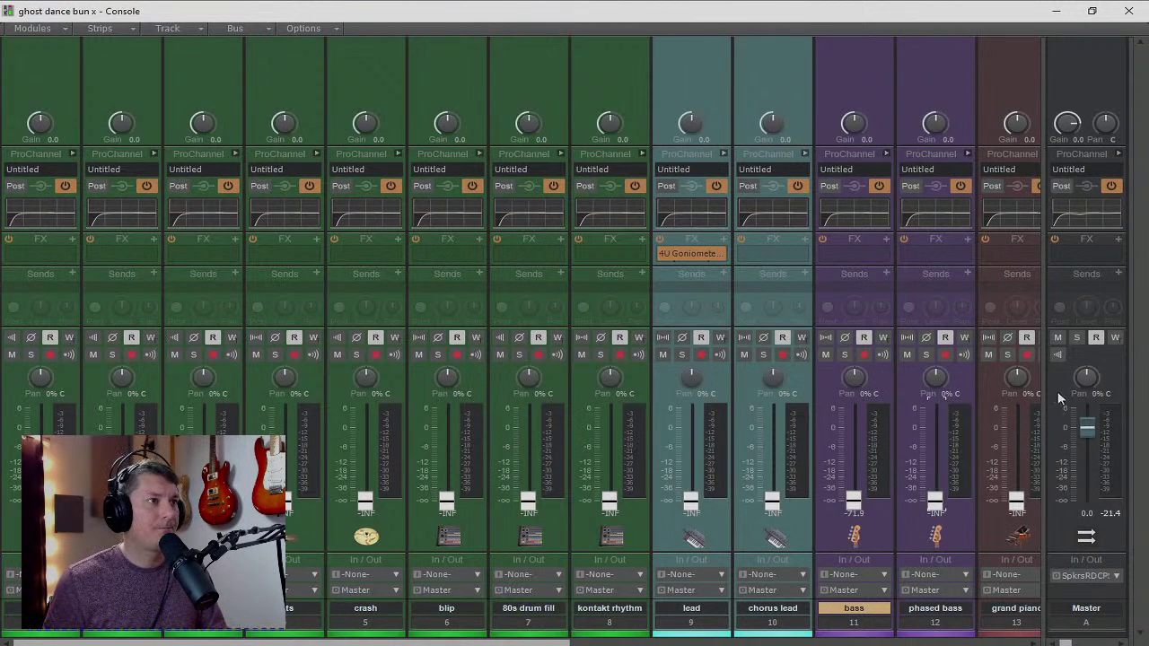
- Switch the Master bus to stereo and remove the goniometer effect from the lead track
click(1052, 356)
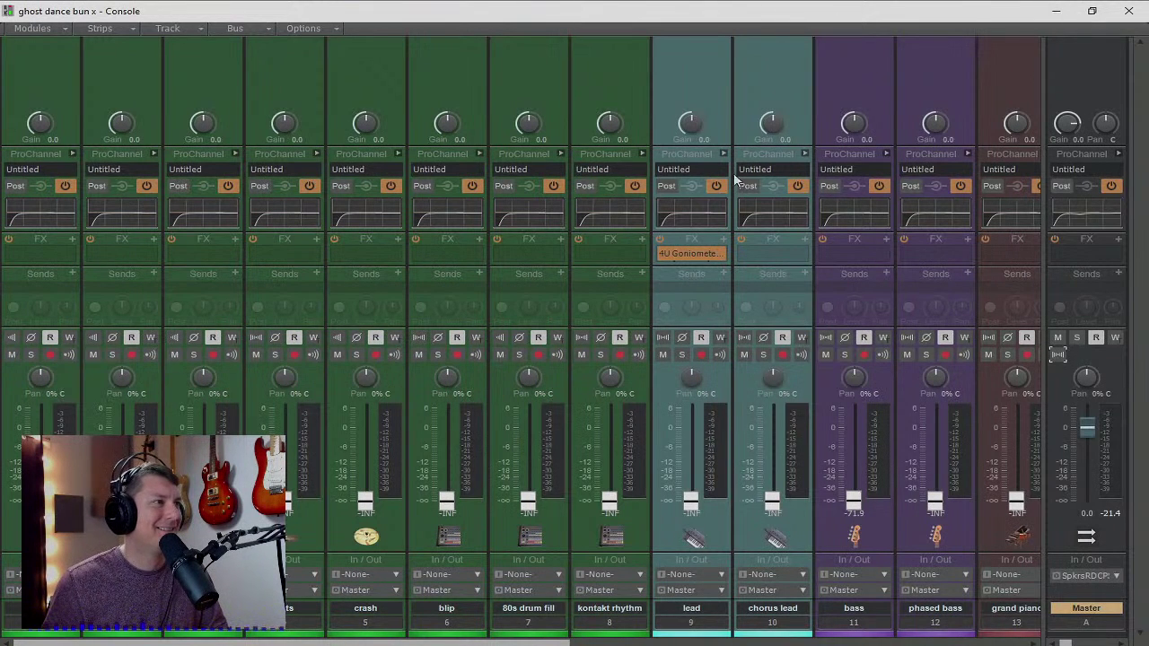
right_click(687, 253)
click(695, 269)
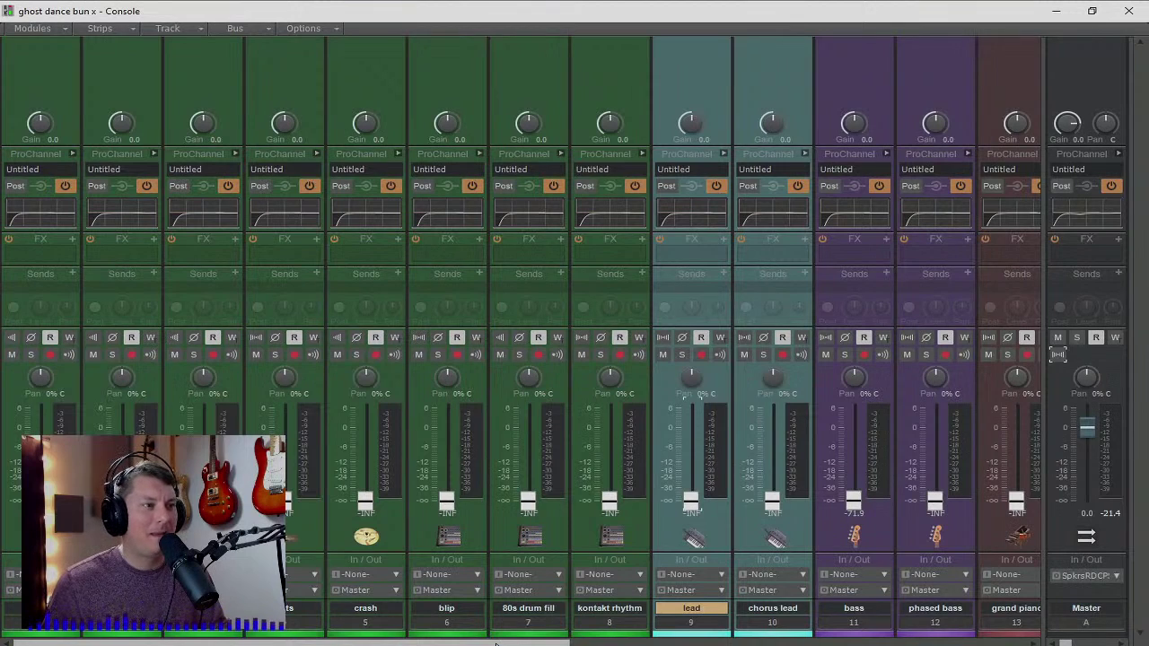
drag(496, 644, 687, 644)
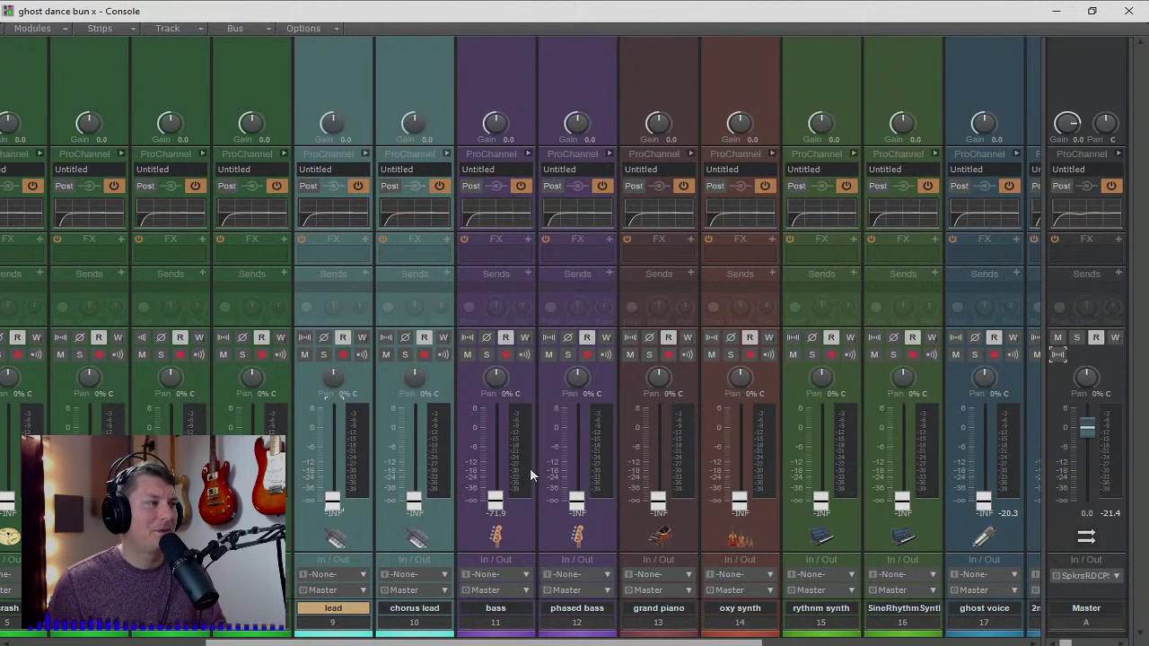
- Audition the lead track soloed from 92:01:000 at volume -15.3, watching its level meters
click(1057, 12)
scroll(569, 257, up, 2)
click(603, 104)
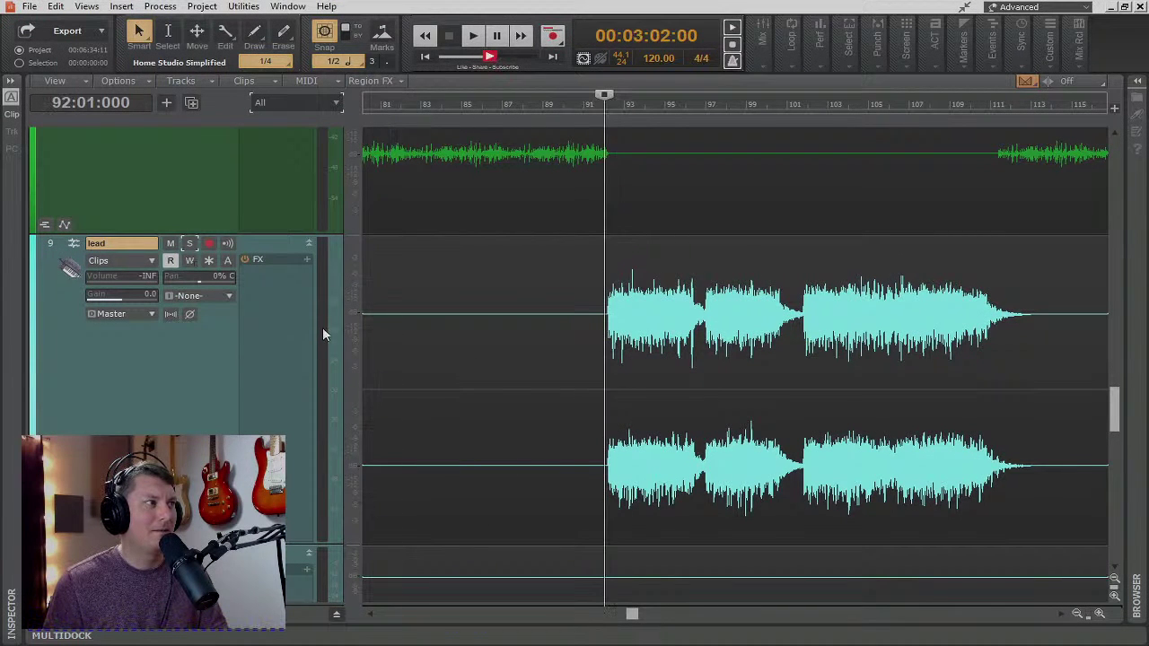
click(190, 244)
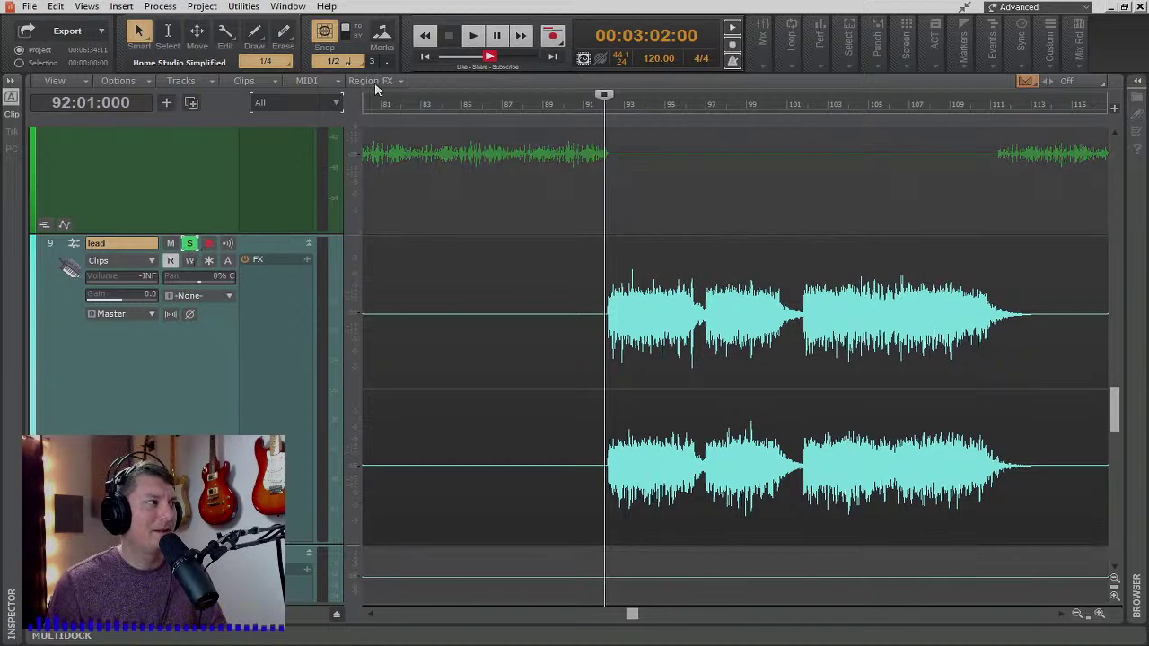
click(473, 36)
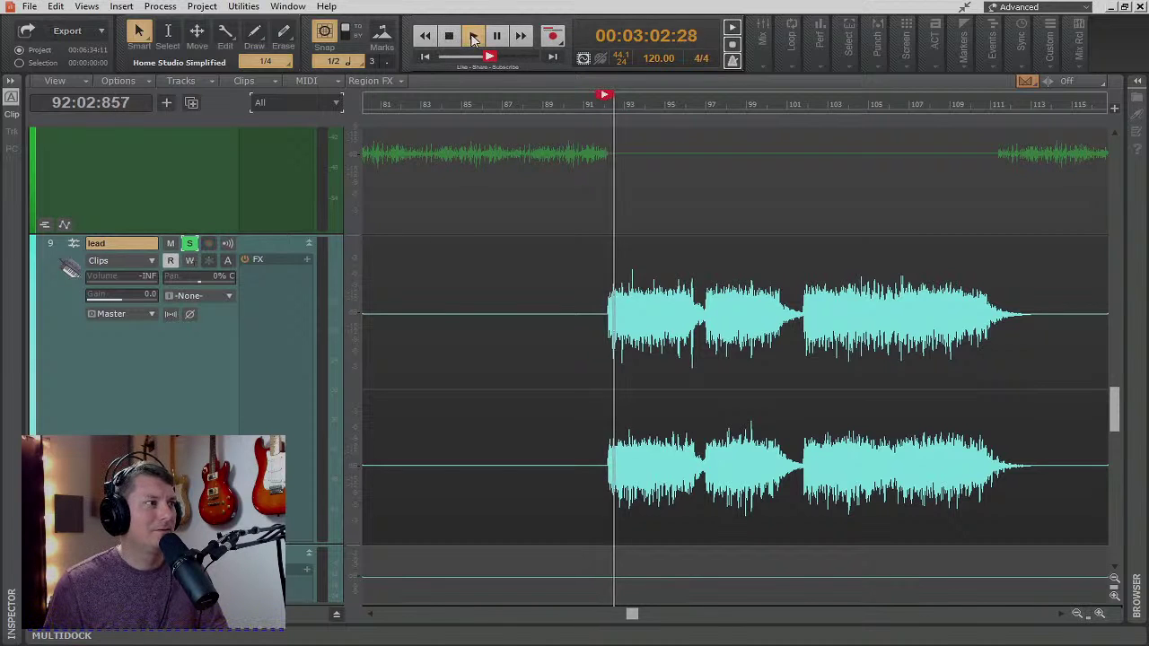
drag(137, 281, 162, 281)
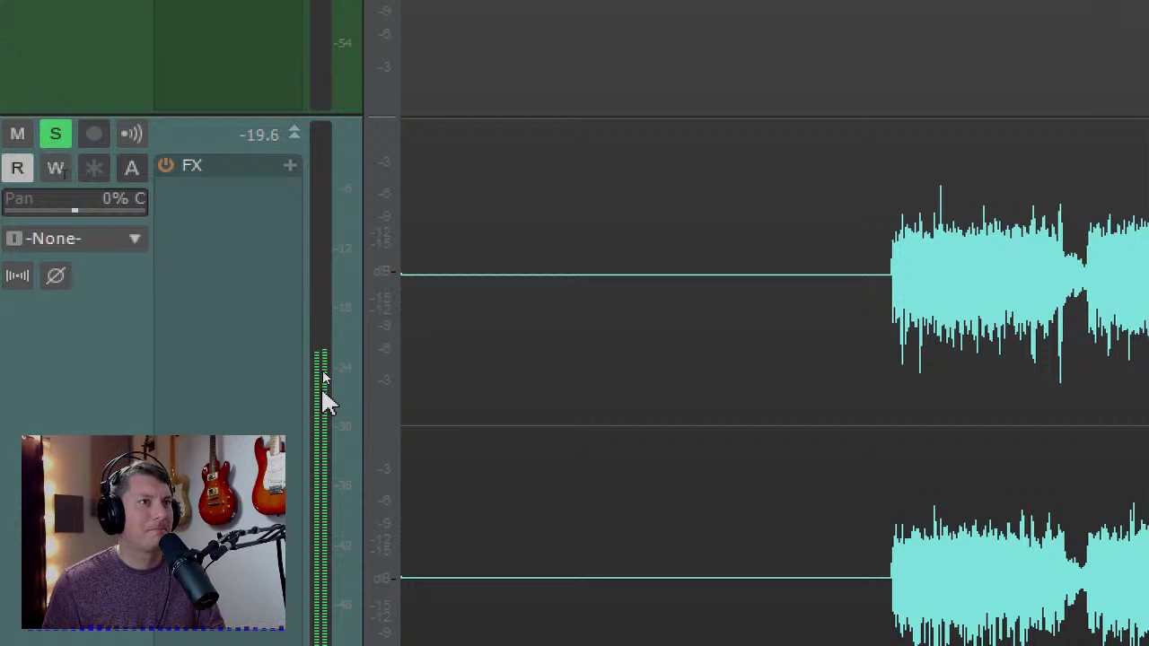
key(space)
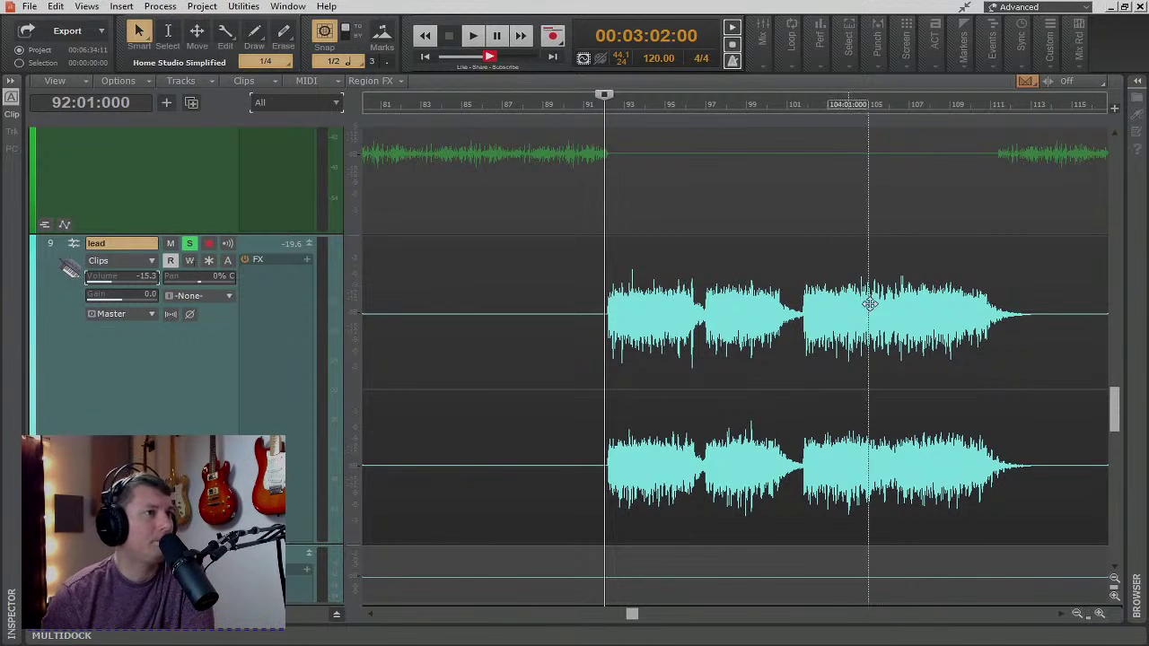
- Lower the lead track's Console fader to -73.0 and unsolo the track
scroll(747, 429, down, 5)
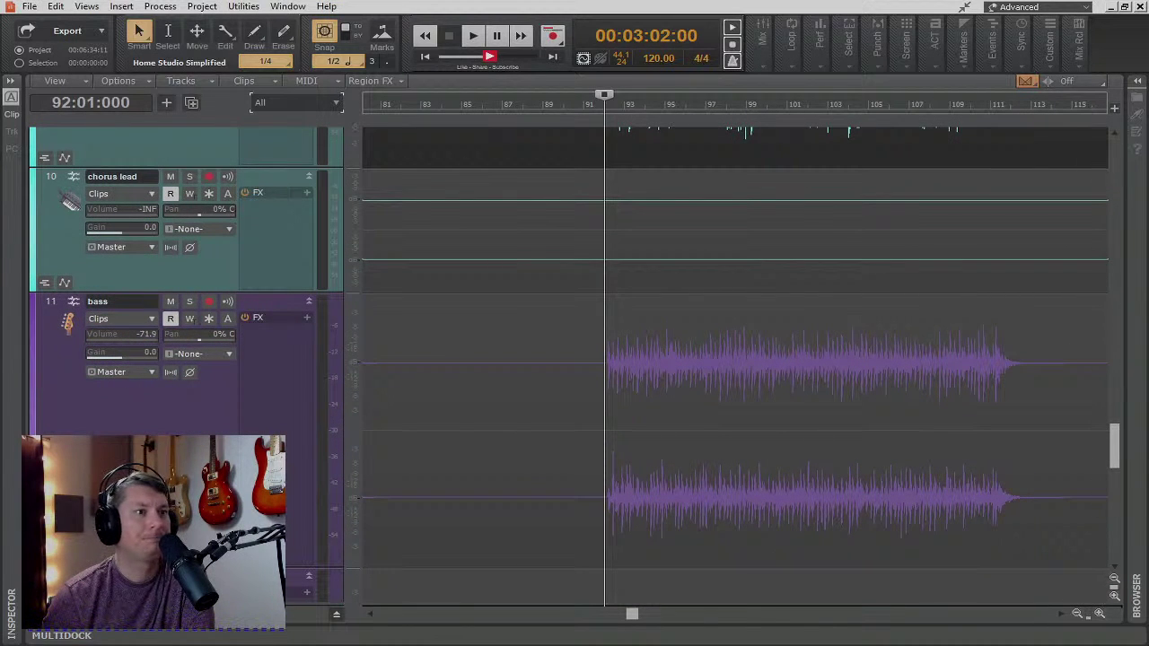
key(alt+2)
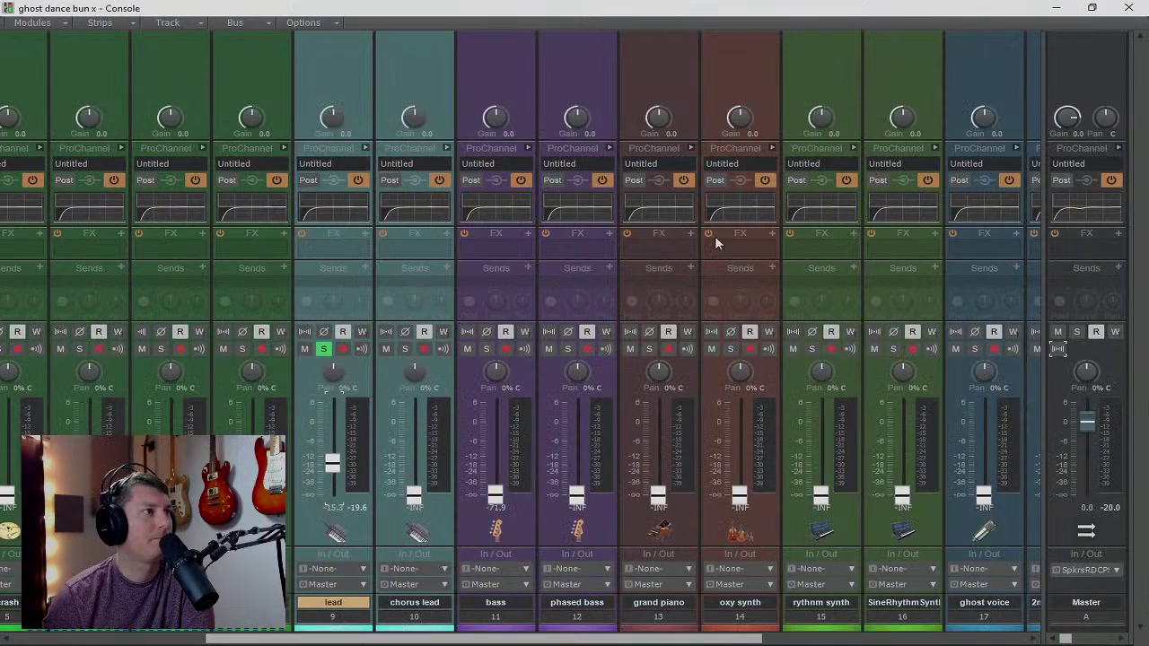
drag(332, 463, 332, 495)
click(323, 349)
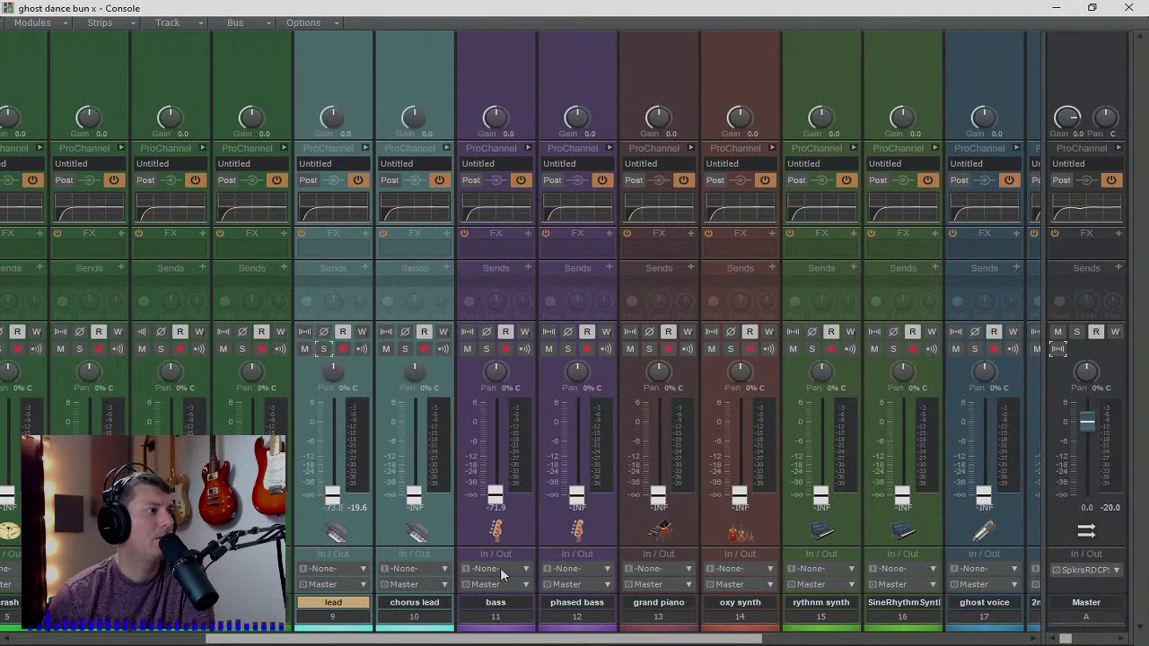
- Switch the Master bus back to mono
drag(558, 637, 822, 637)
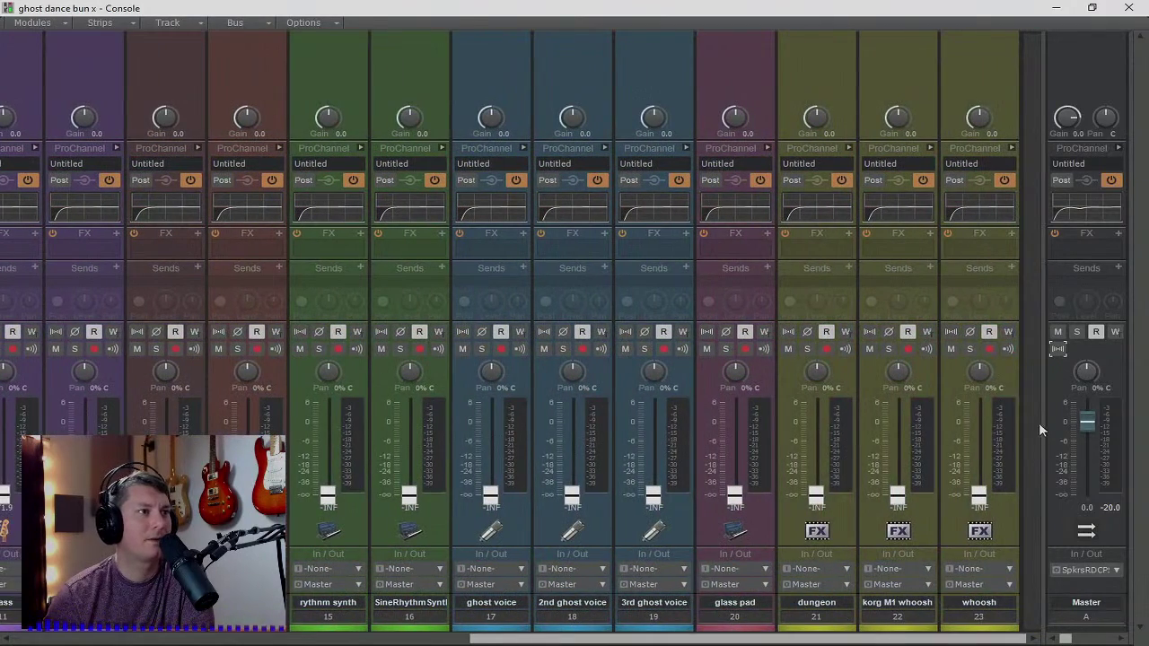
click(1057, 349)
drag(962, 639, 491, 640)
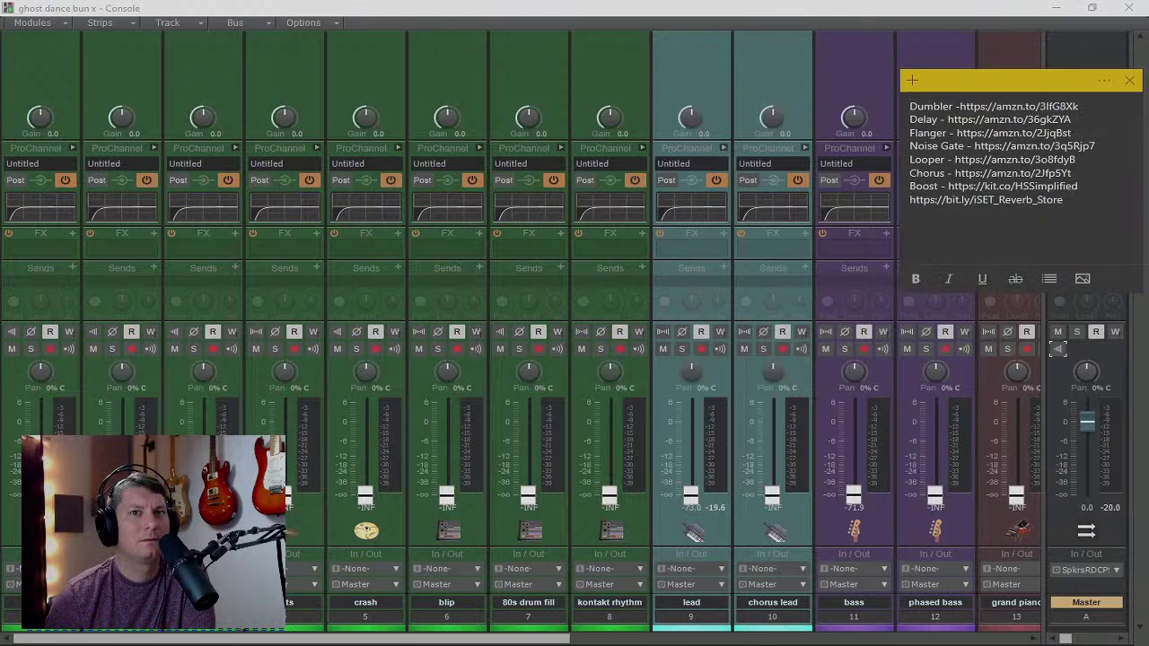
- Move the sticky note off the Console, widen the bus pane to show Rev-Short and minimize the Console
drag(995, 79, 1148, 81)
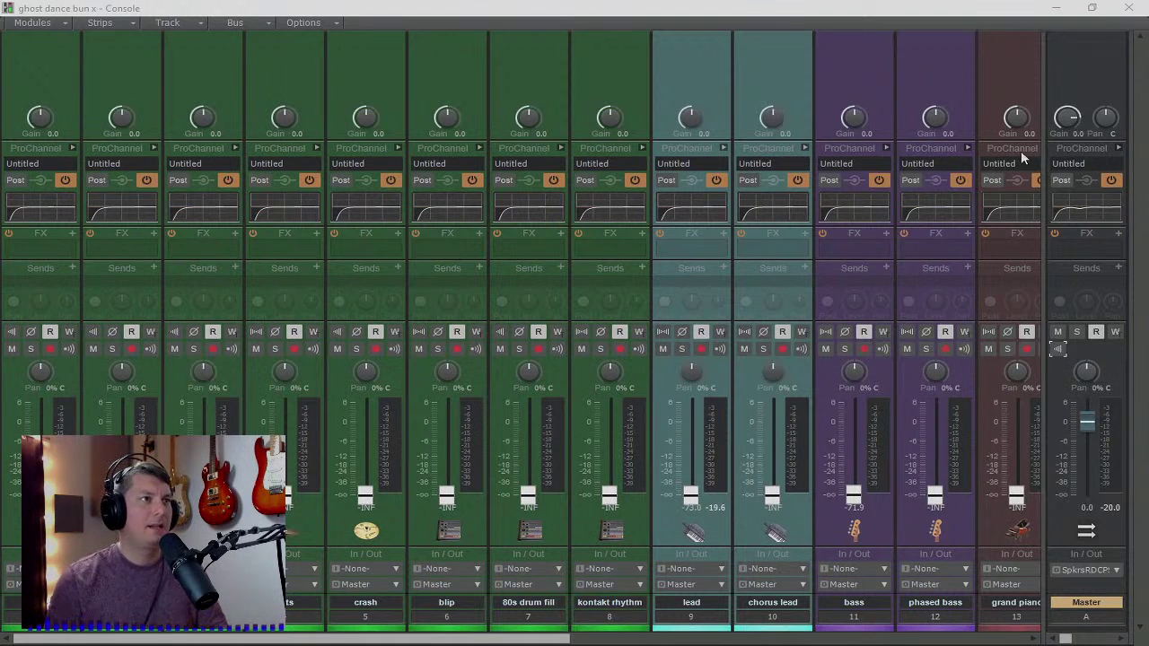
click(806, 8)
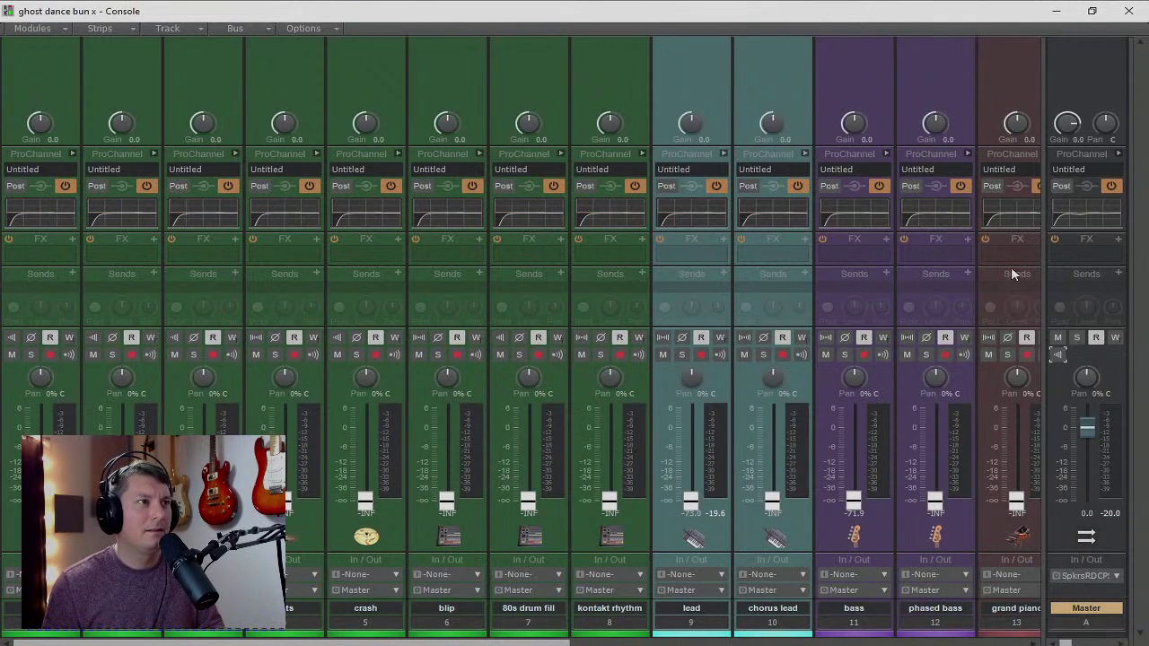
drag(1040, 264, 974, 269)
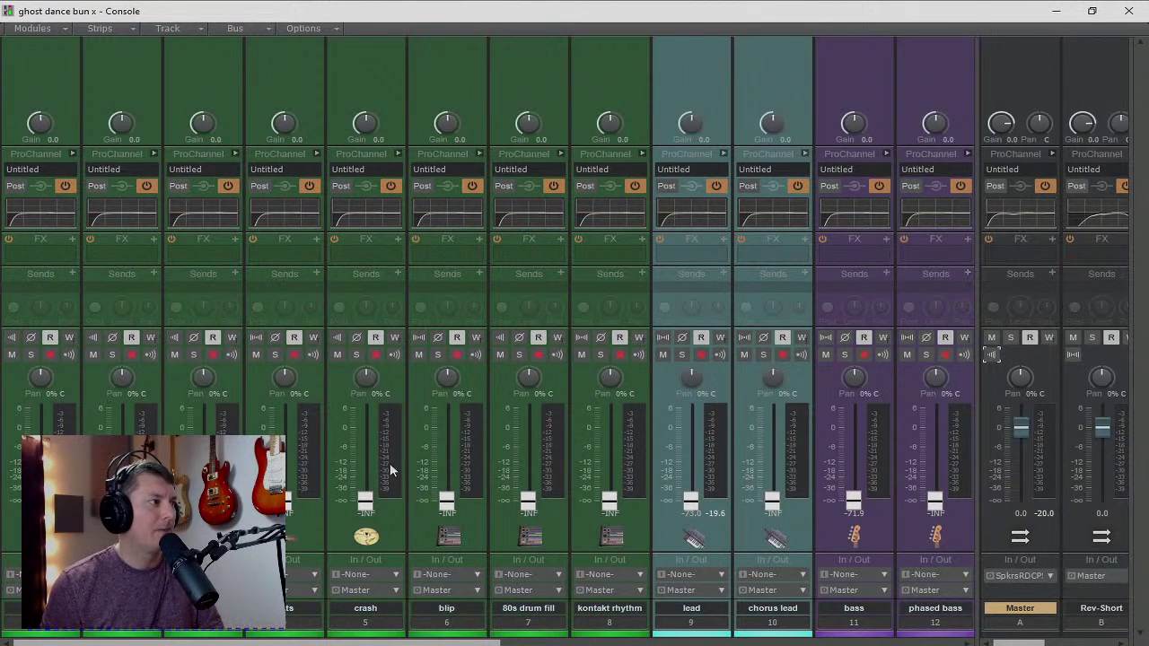
click(1056, 11)
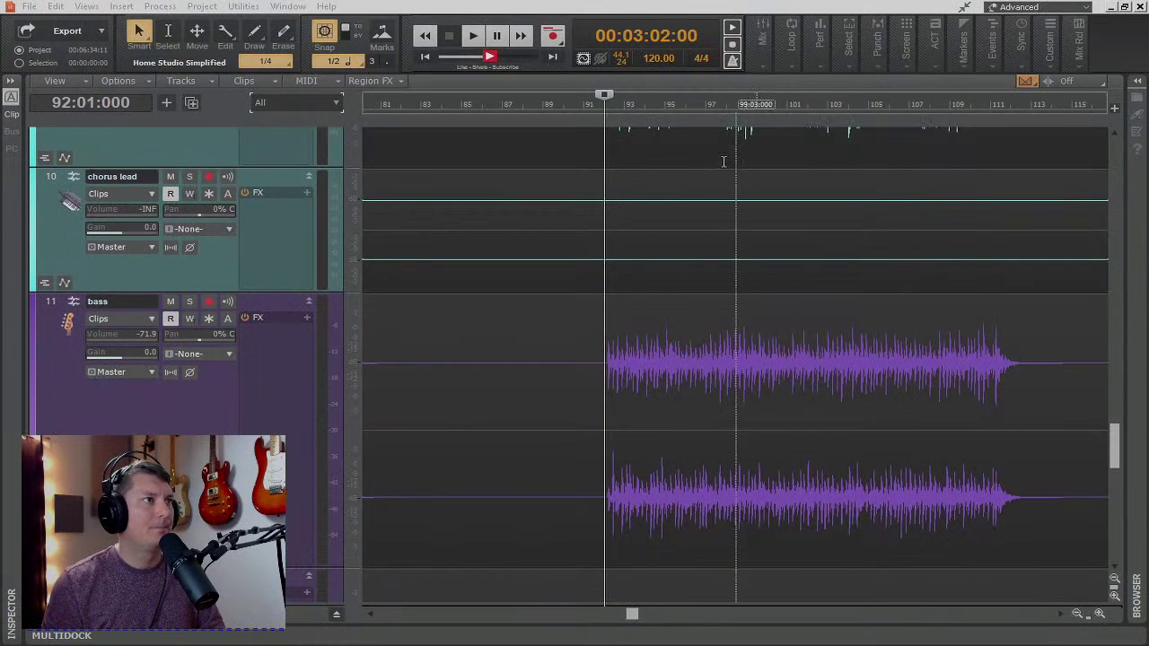
- Show all tracks, zoom out to the whole project and examine how far the clips extend, clearing the bass clip selection
click(517, 302)
key(space)
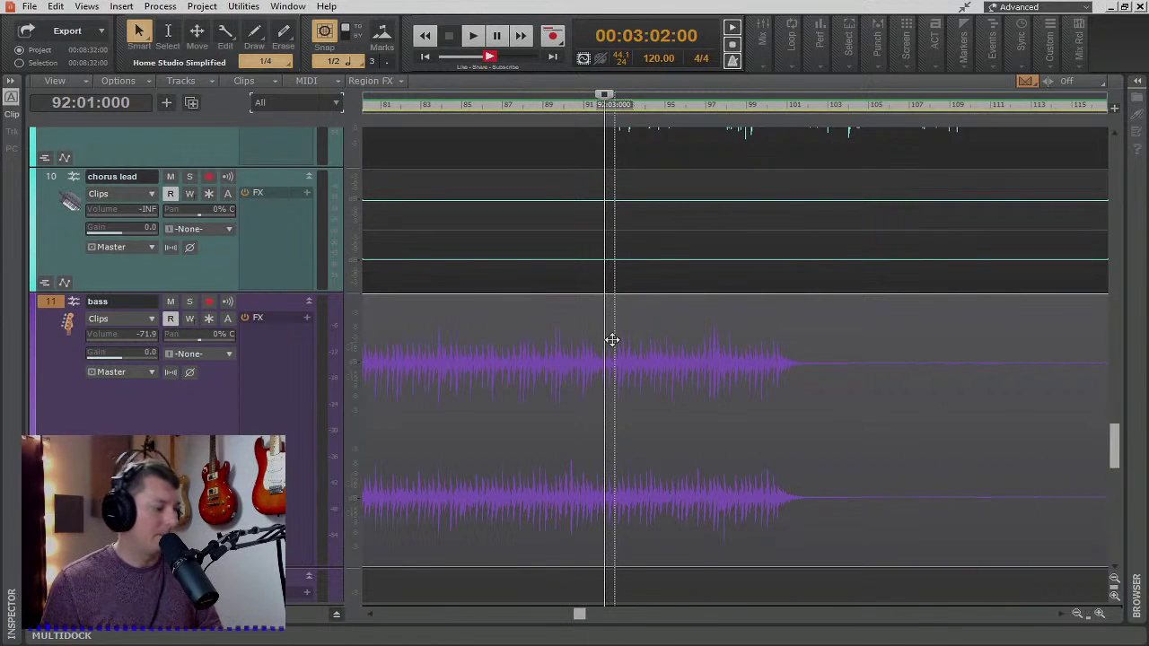
key(f)
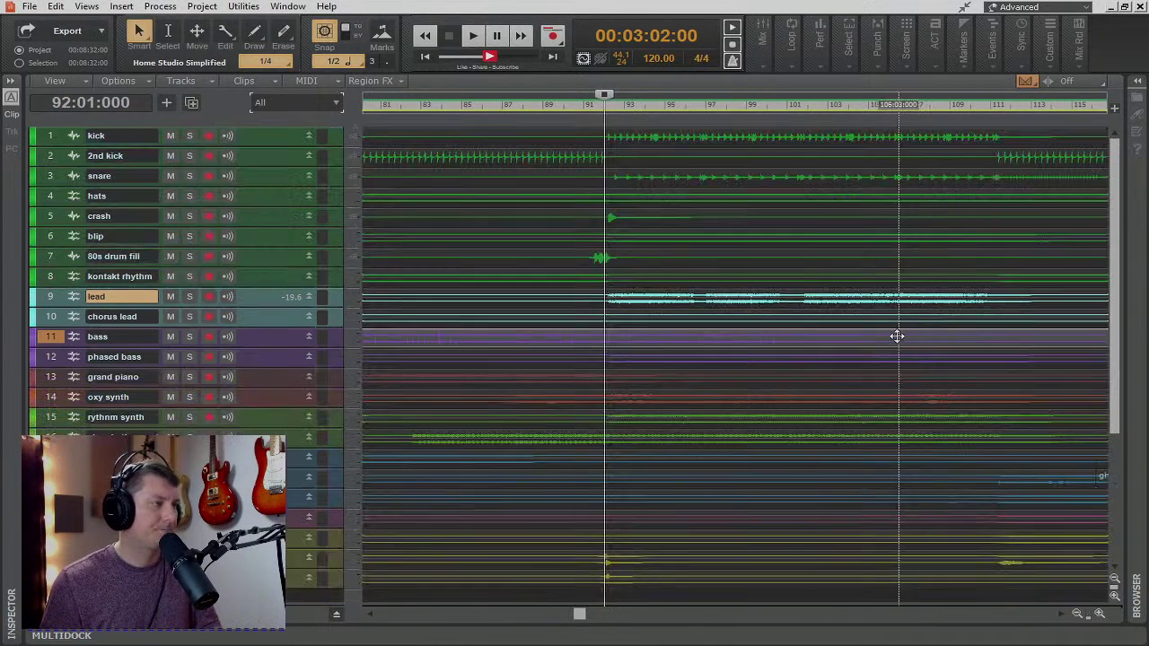
scroll(613, 314, right, 3)
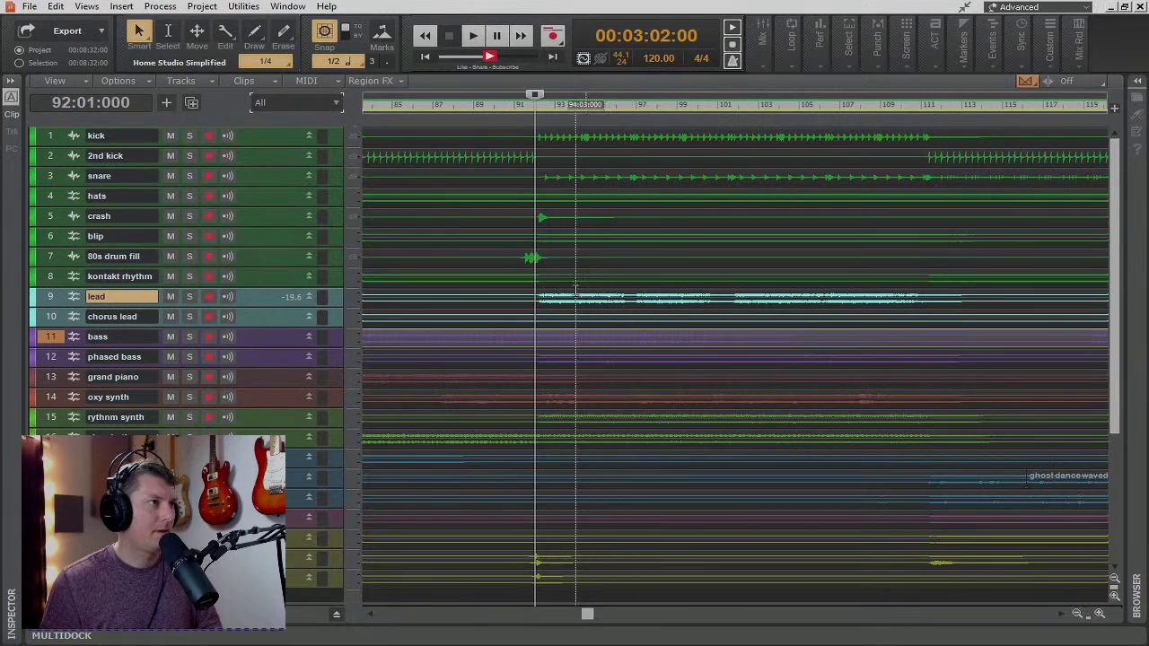
scroll(576, 290, down, 6)
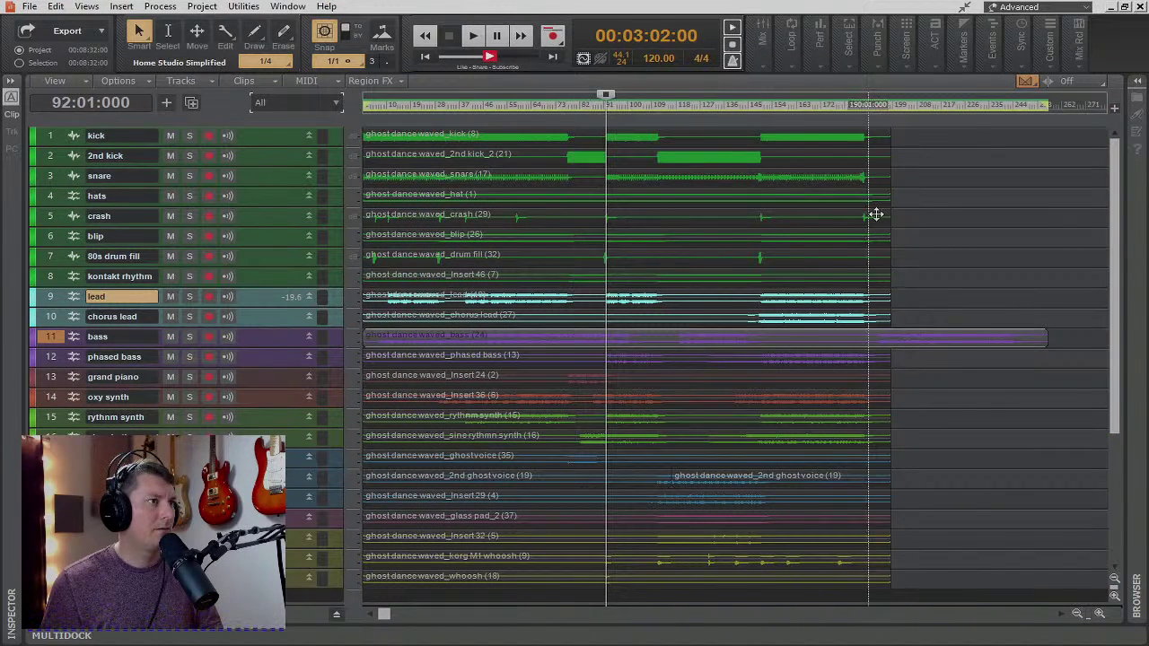
scroll(924, 242, down, 3)
scroll(936, 249, up, 3)
click(938, 251)
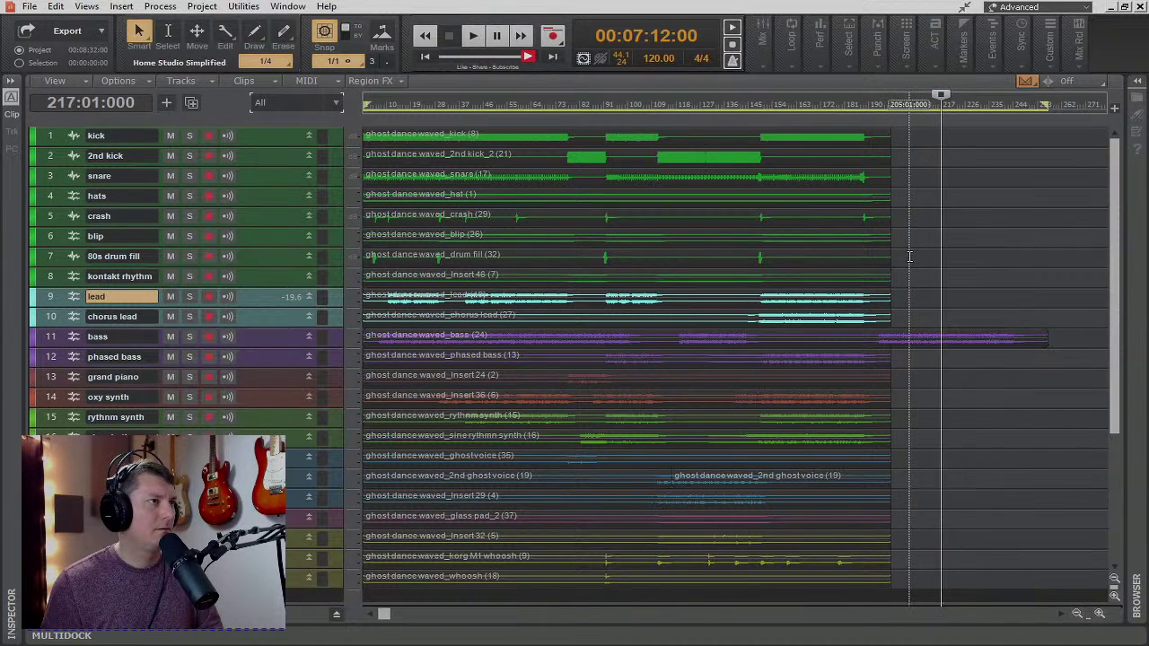
scroll(909, 257, down, 3)
scroll(909, 256, up, 3)
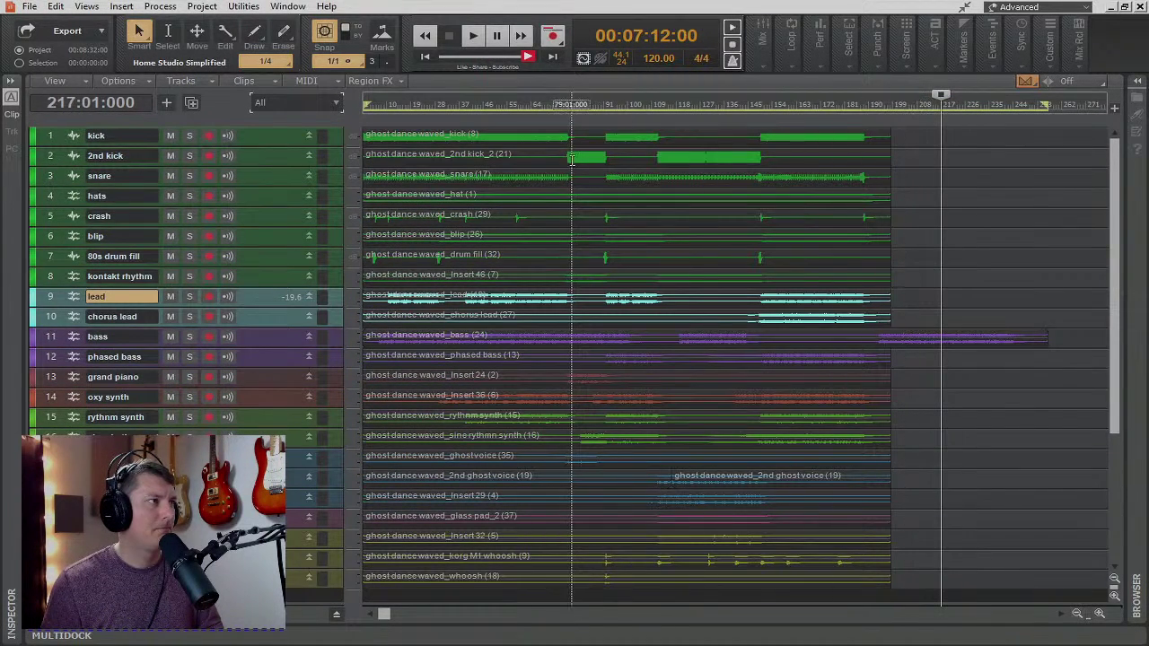
- Return to the project start, reopen the Console, start playback and maximize the Console
click(425, 57)
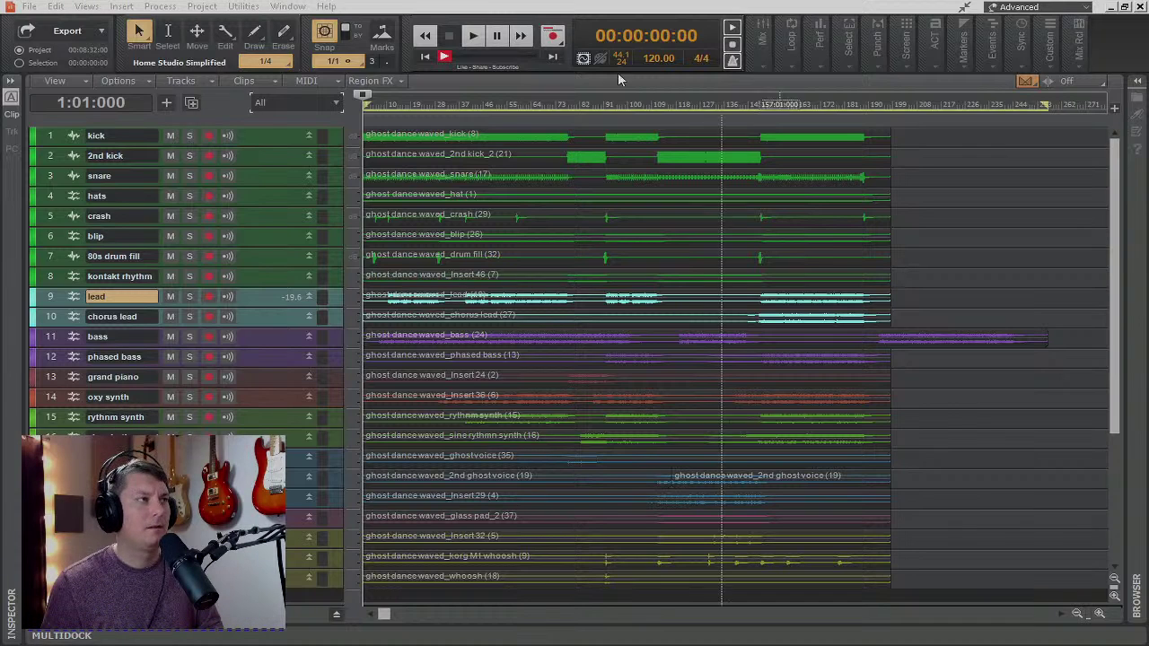
click(86, 6)
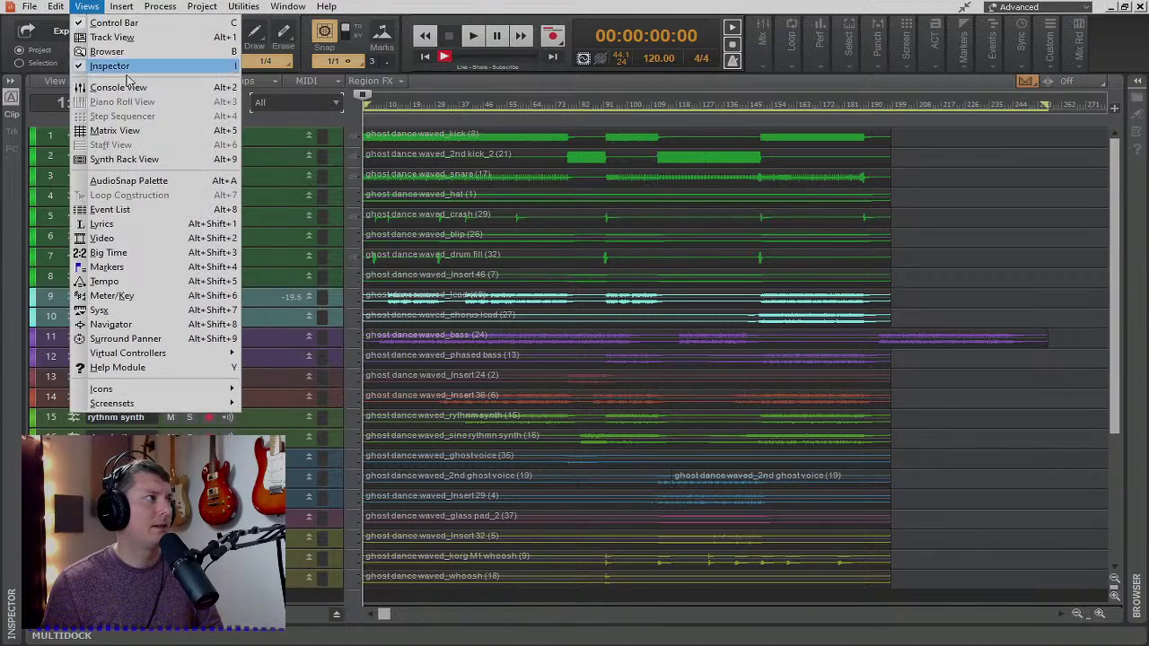
click(118, 87)
click(1103, 219)
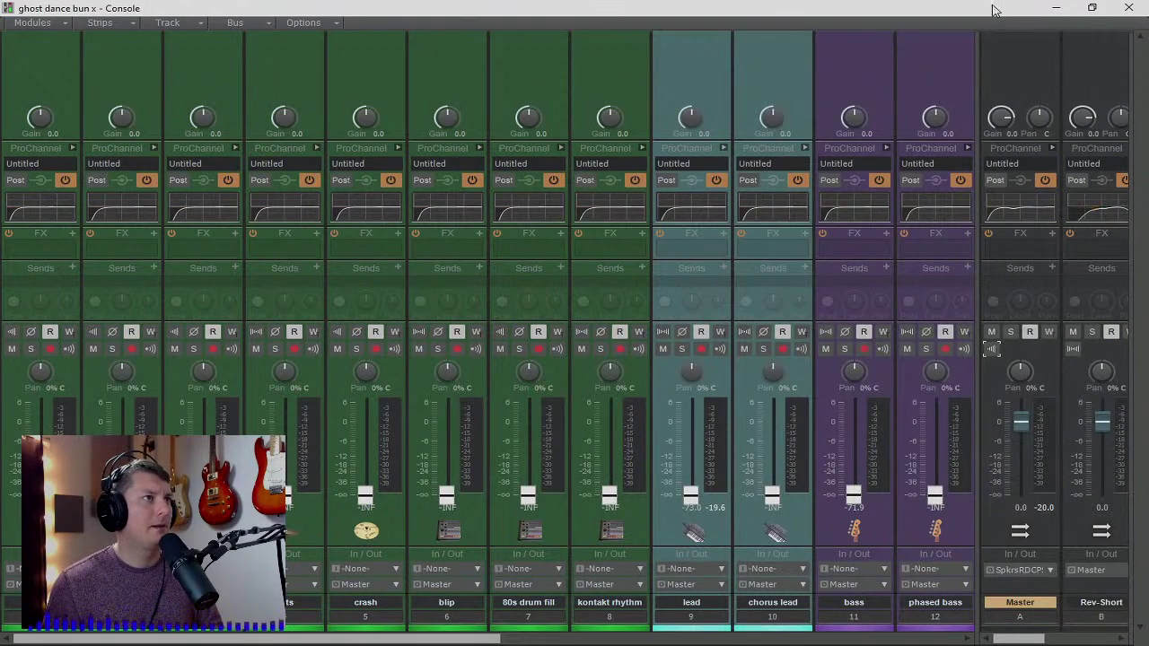
drag(992, 8, 977, 225)
click(471, 43)
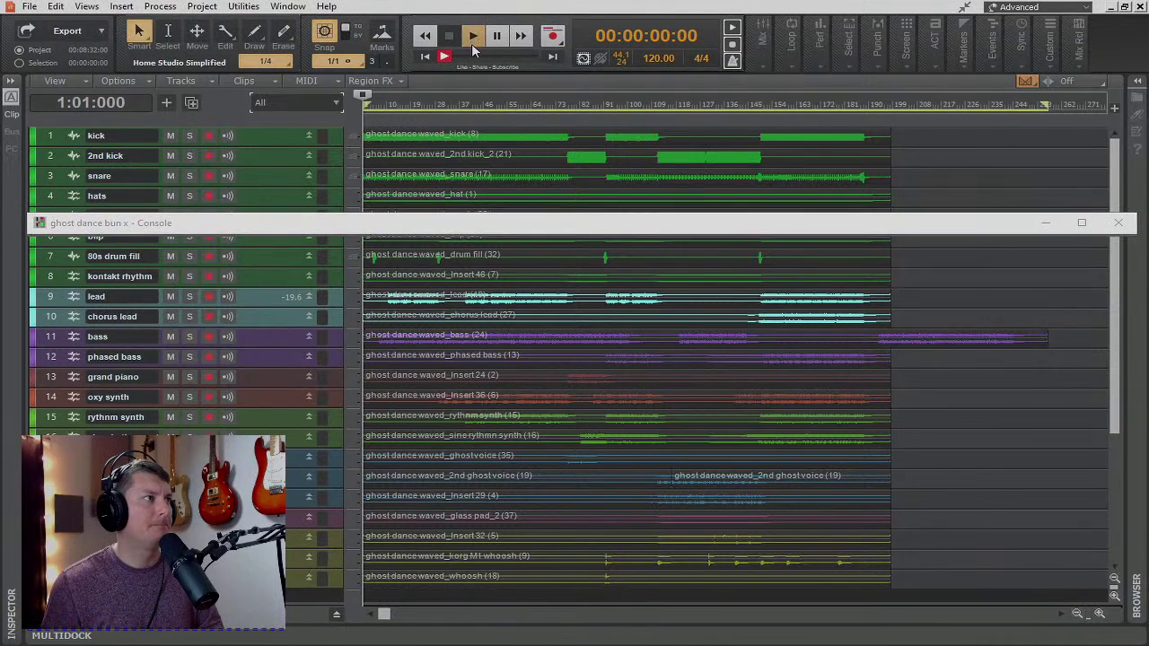
drag(593, 228, 561, 5)
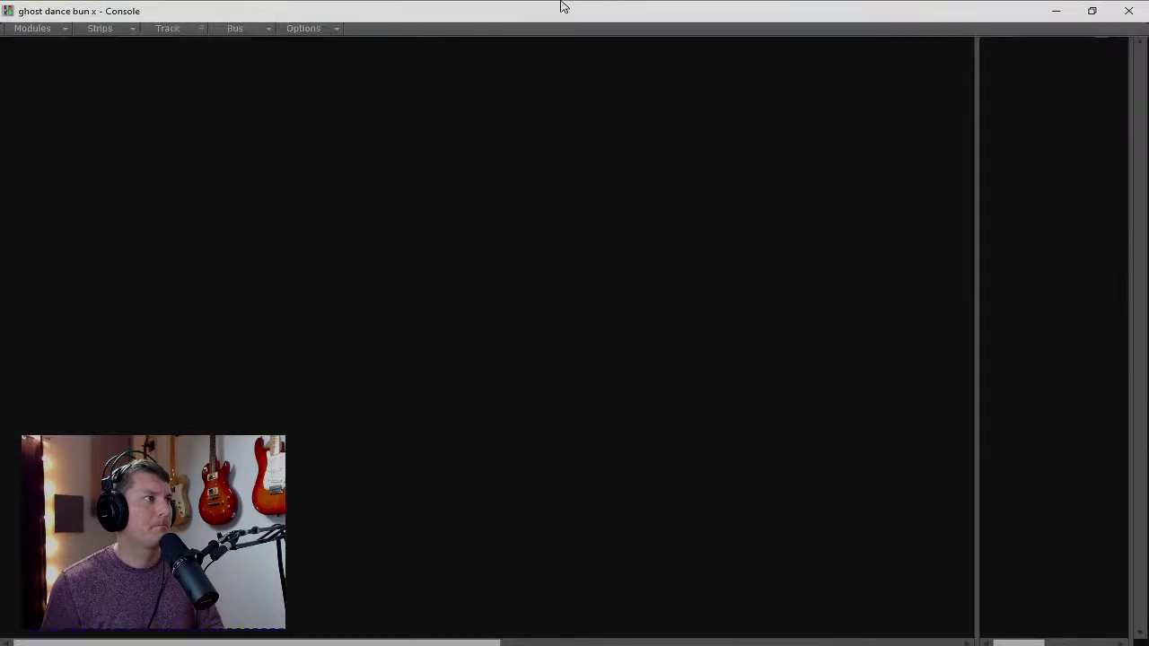
- Raise the faders of crash to -6.5 dB, blip to -12.3, 80s drum fill to -12.5 and kontakt rhythm to -13.7
click(690, 502)
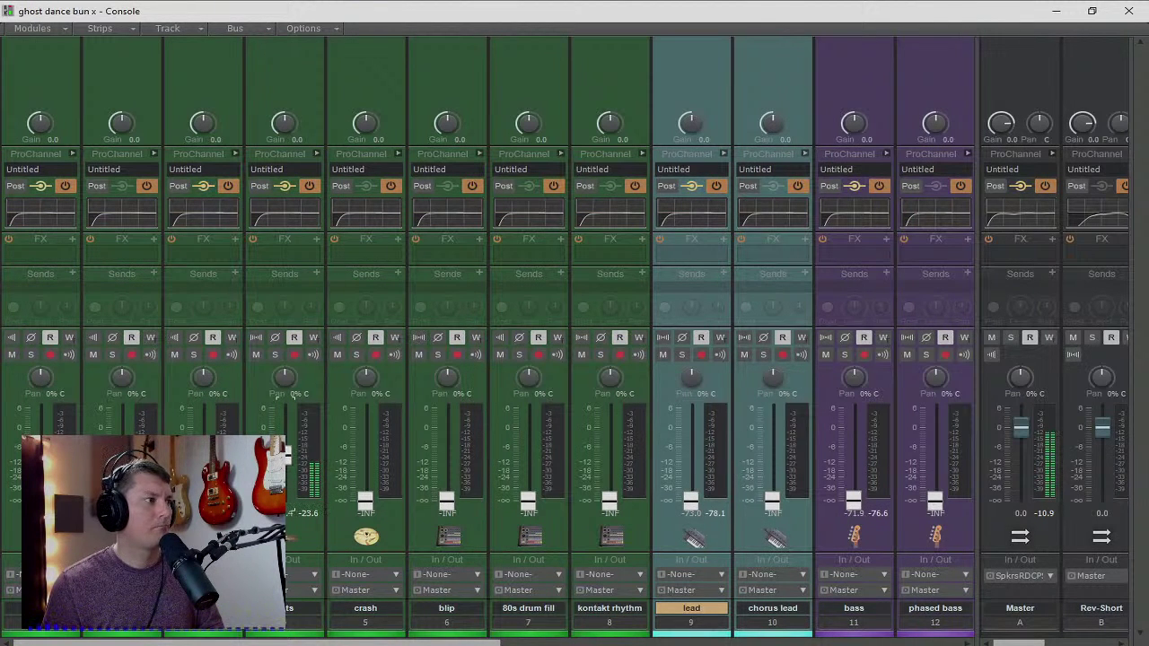
drag(365, 504, 366, 452)
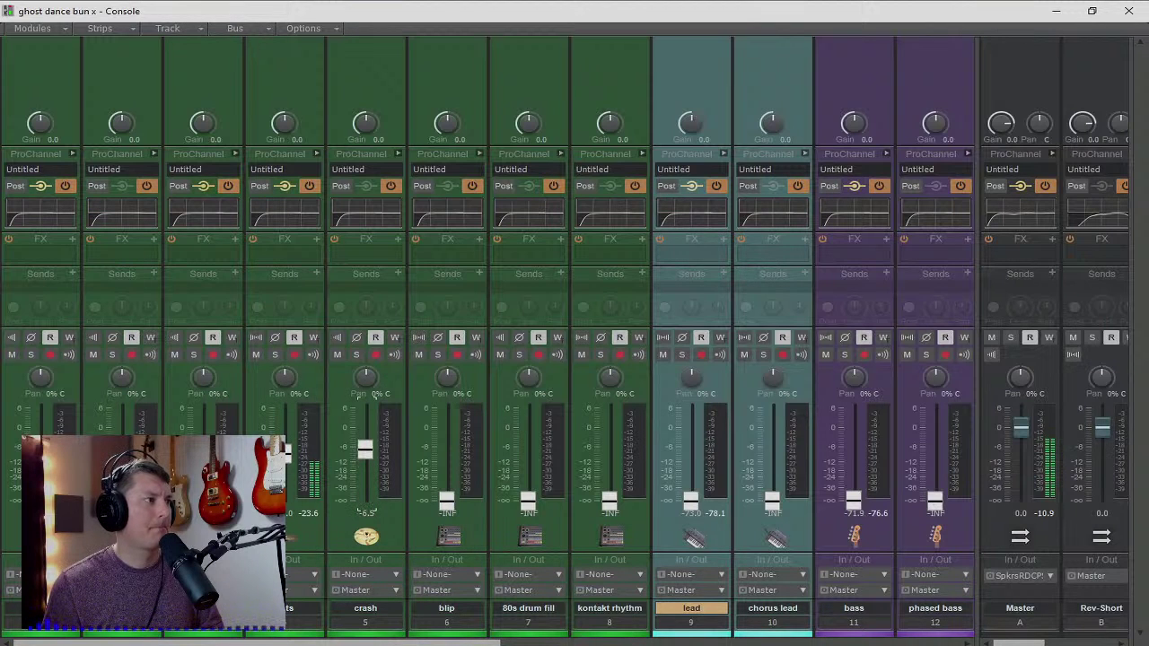
drag(446, 503, 446, 462)
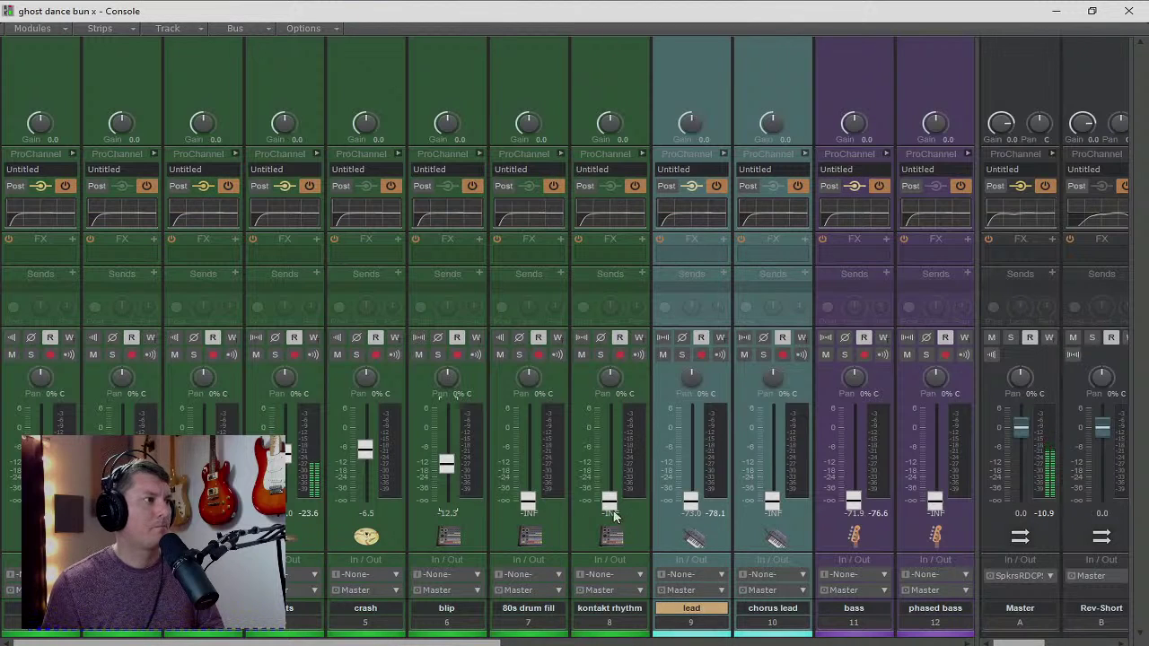
drag(528, 502, 529, 464)
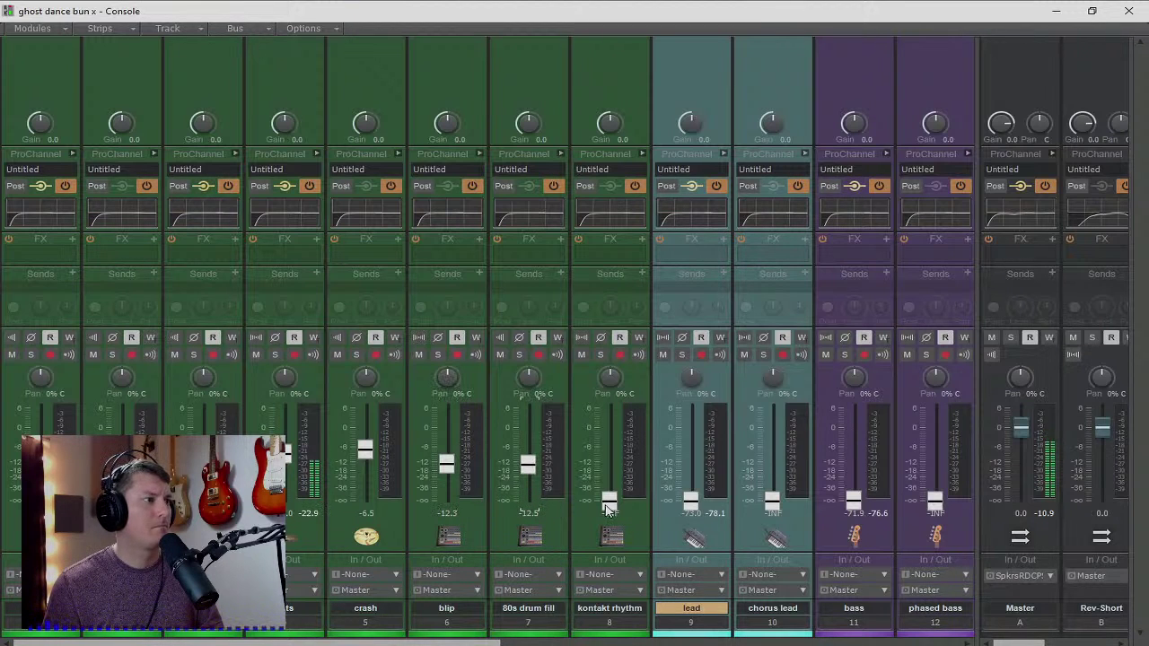
drag(606, 506, 607, 467)
- Raise the lead fader to -8.8 dB, chorus lead to -8.6 and bass to -5.6
drag(691, 500, 690, 458)
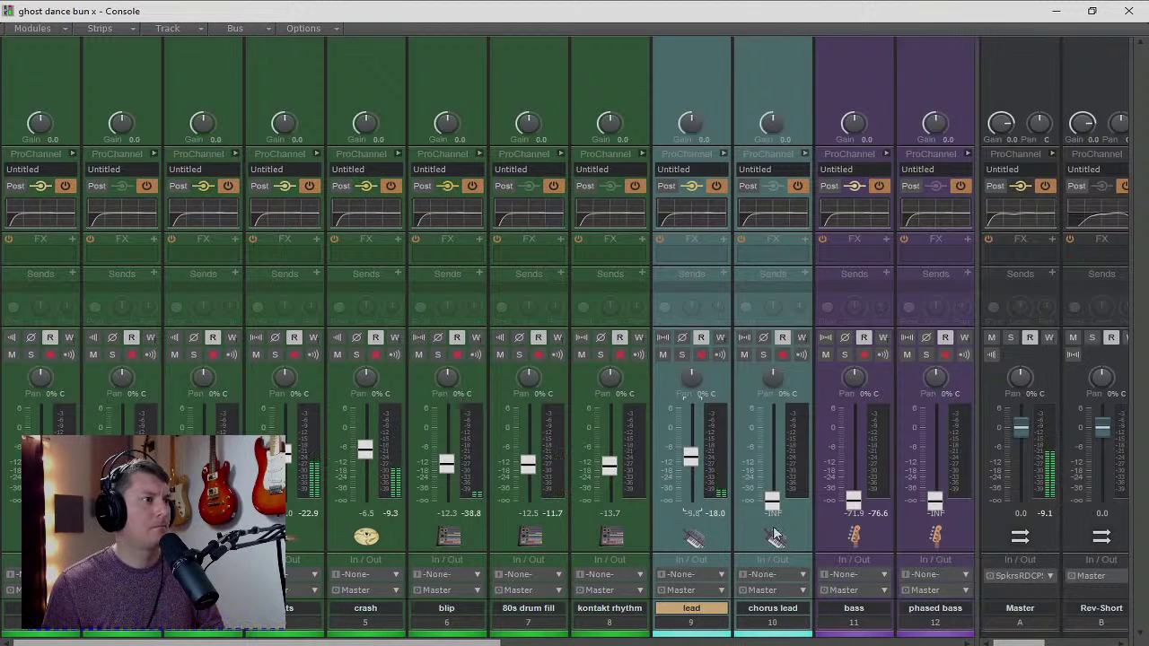
drag(778, 512, 773, 467)
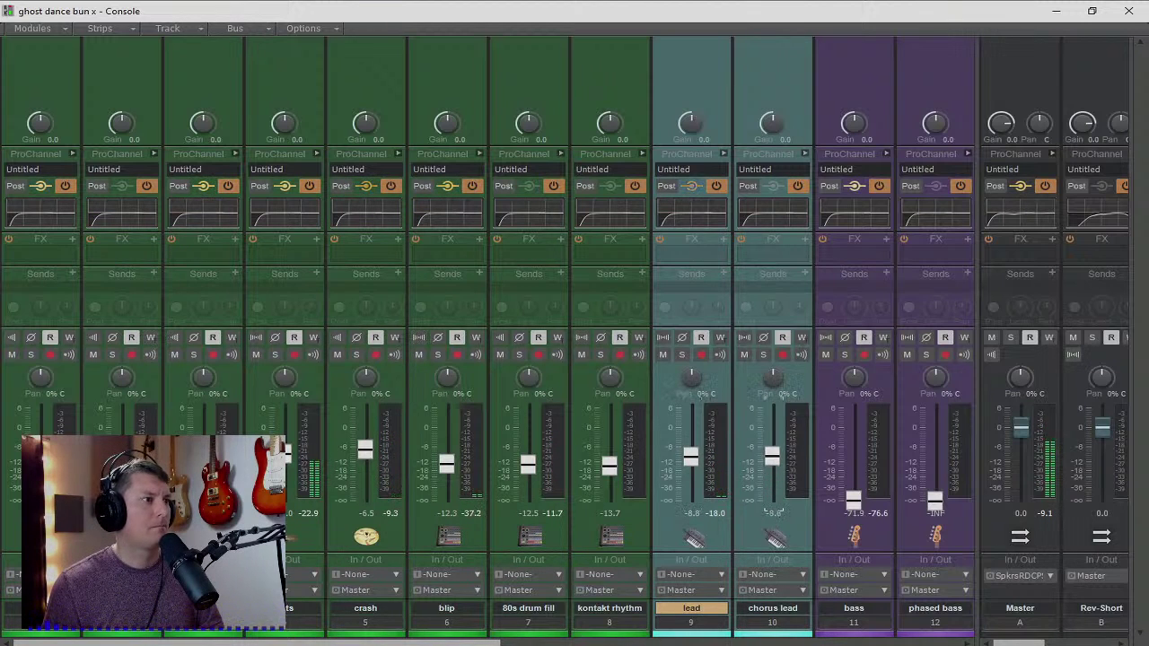
drag(854, 502, 853, 456)
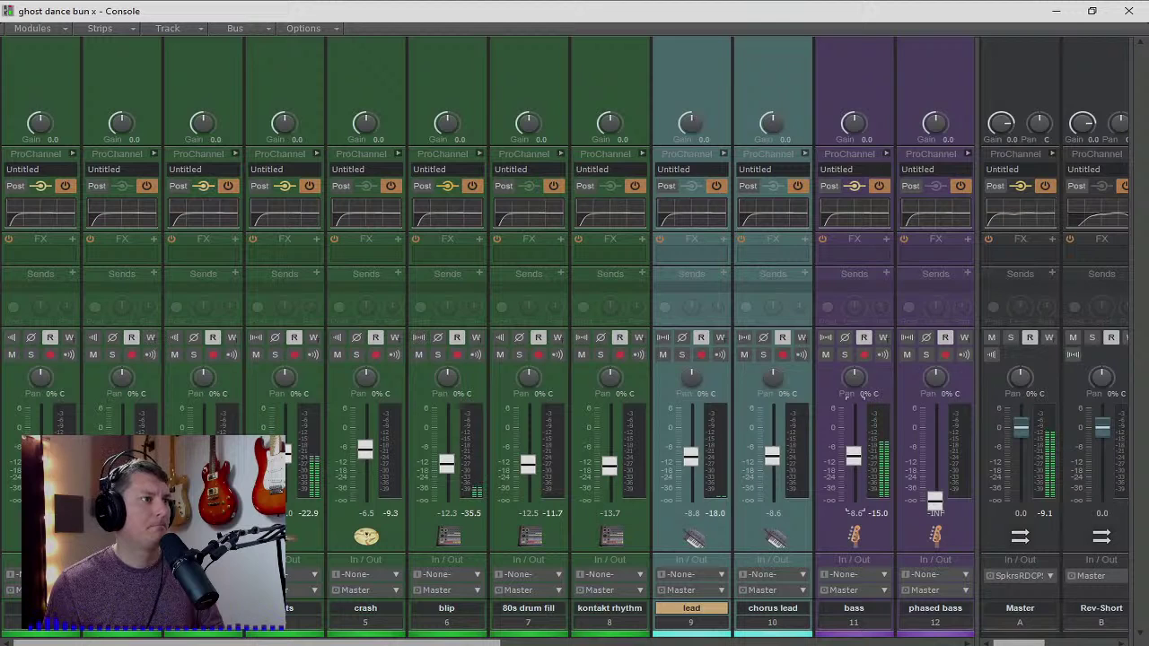
drag(853, 456, 853, 444)
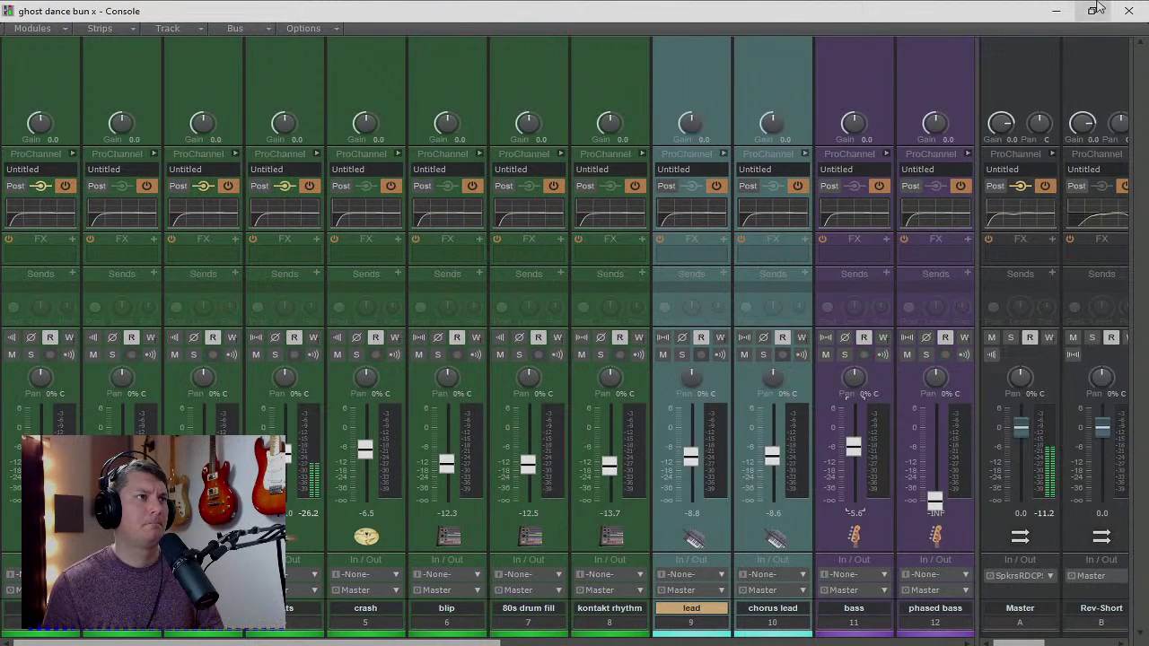
- Minimize the Console, enlarge the bass track, undo its clip looping and restart playback from the project start
click(1055, 11)
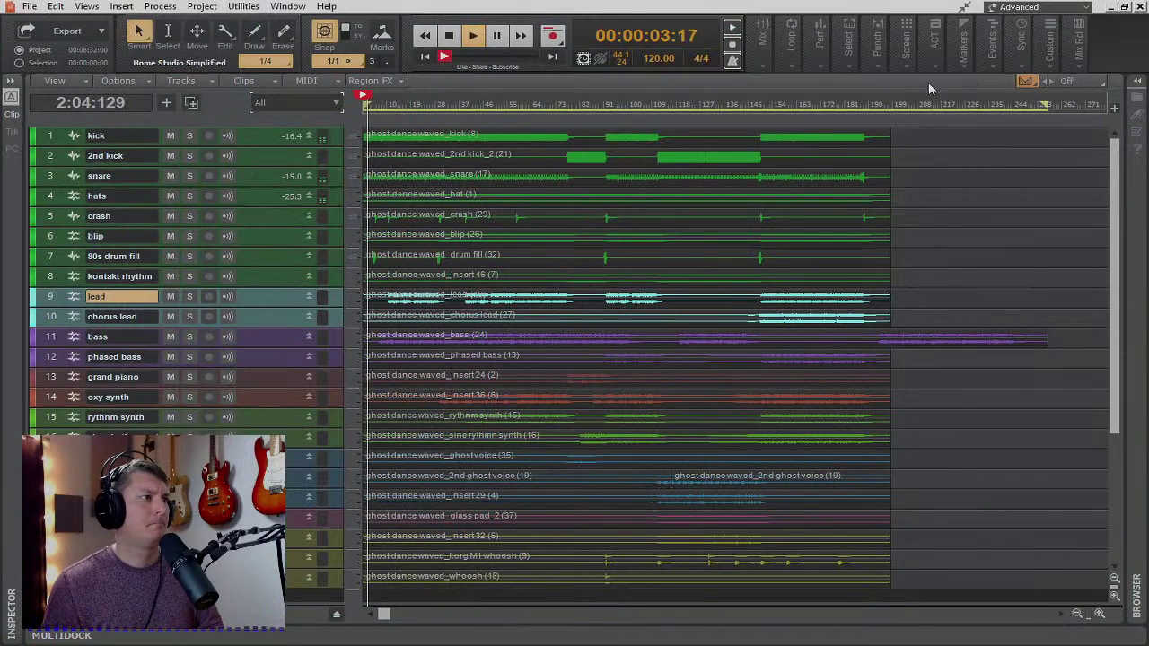
drag(277, 346, 278, 498)
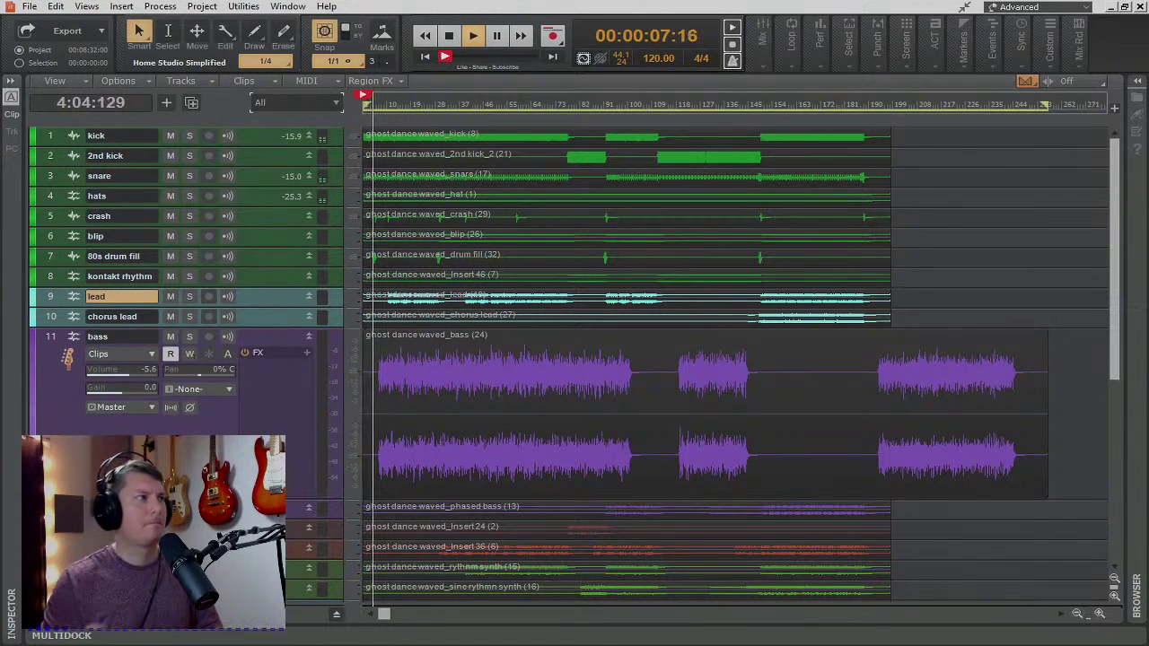
click(87, 8)
mouse_move(55, 9)
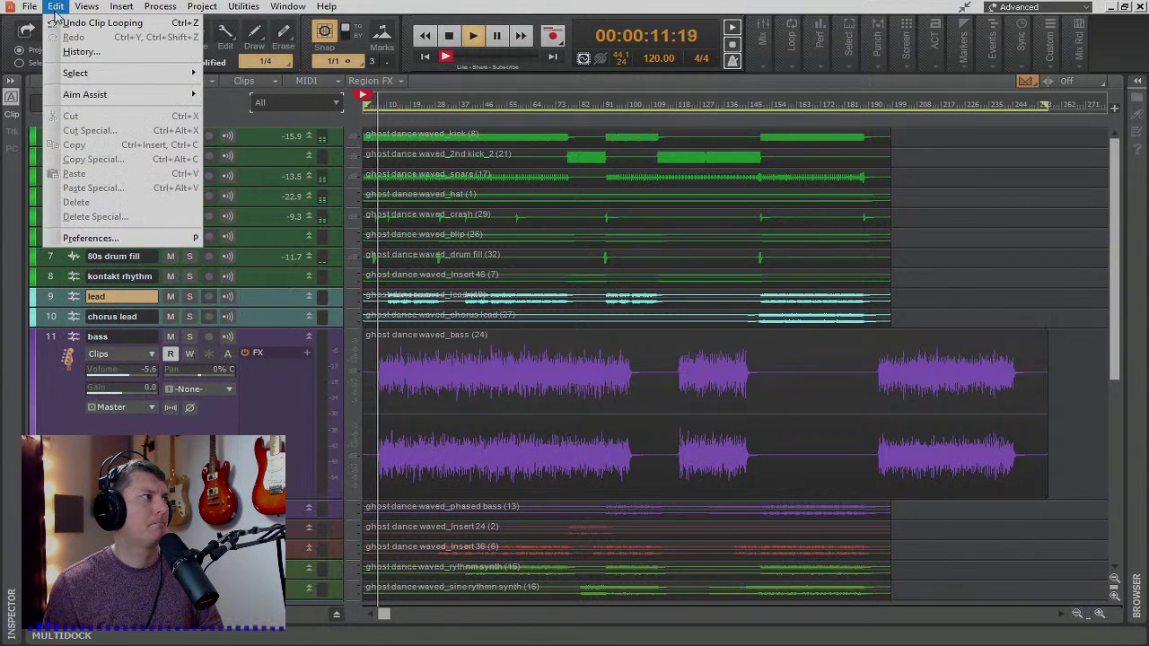
click(59, 22)
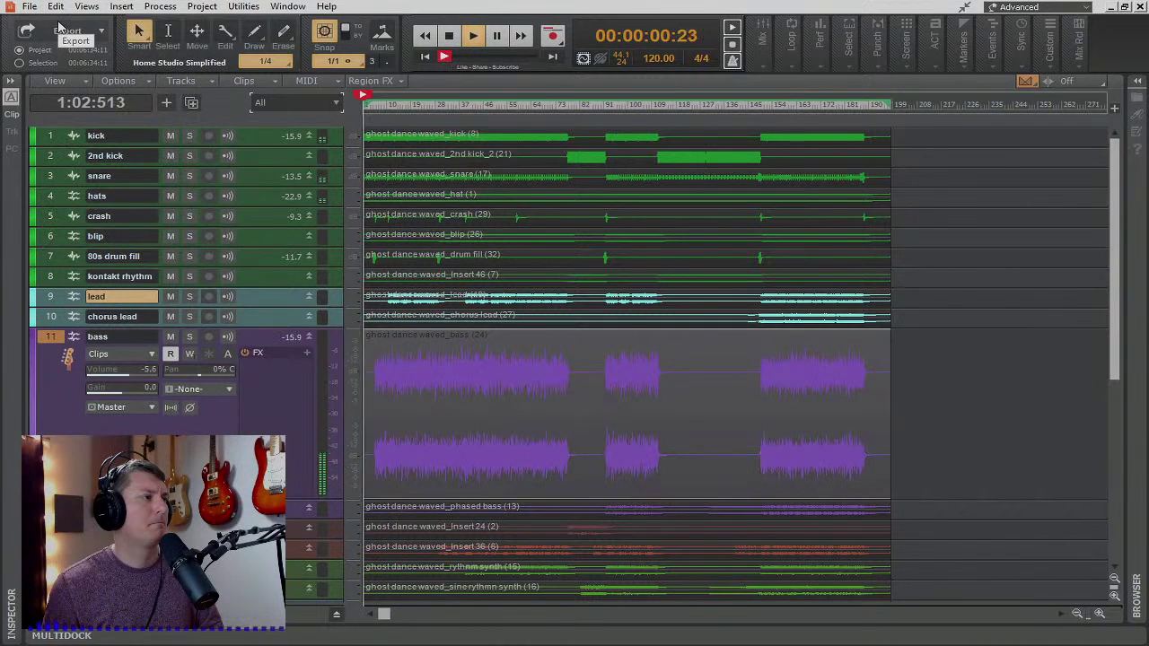
key(space)
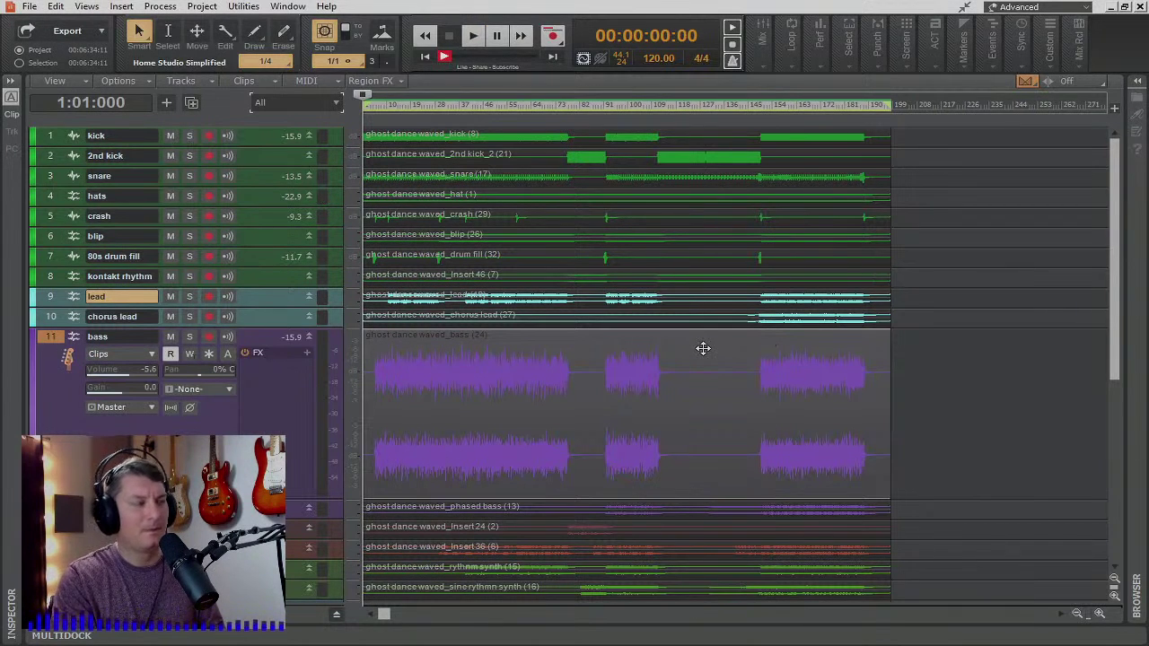
key(space)
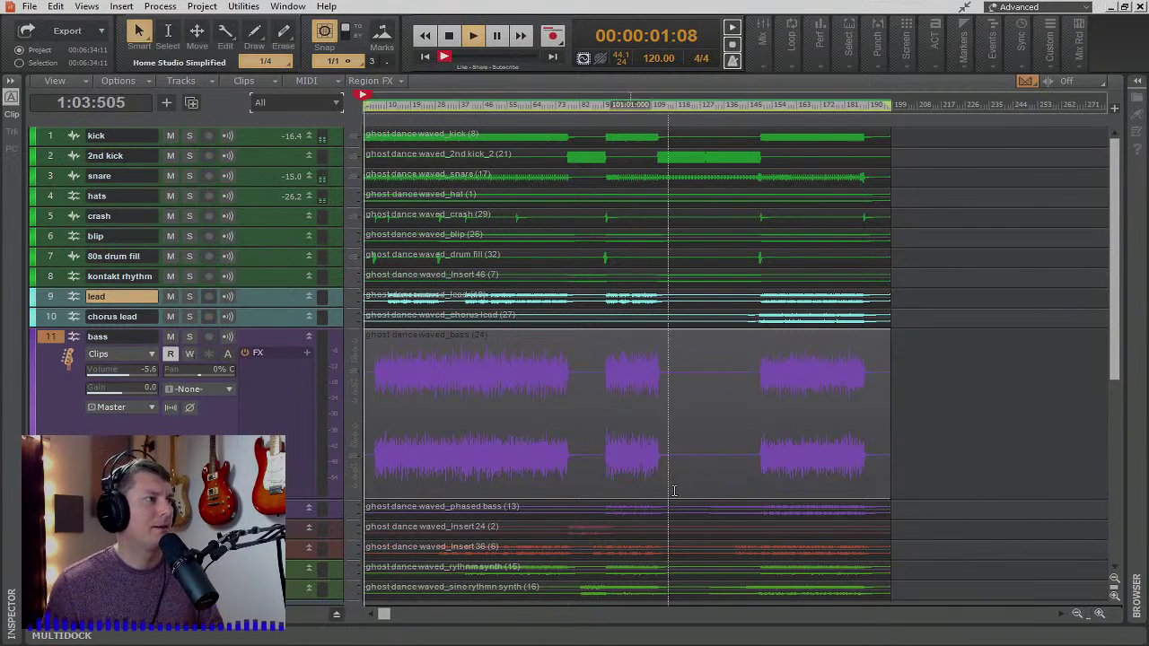
- Reopen the Console maximized, raise the phased bass fader to -10.9 dB and lower bass to -7.7 dB
click(86, 7)
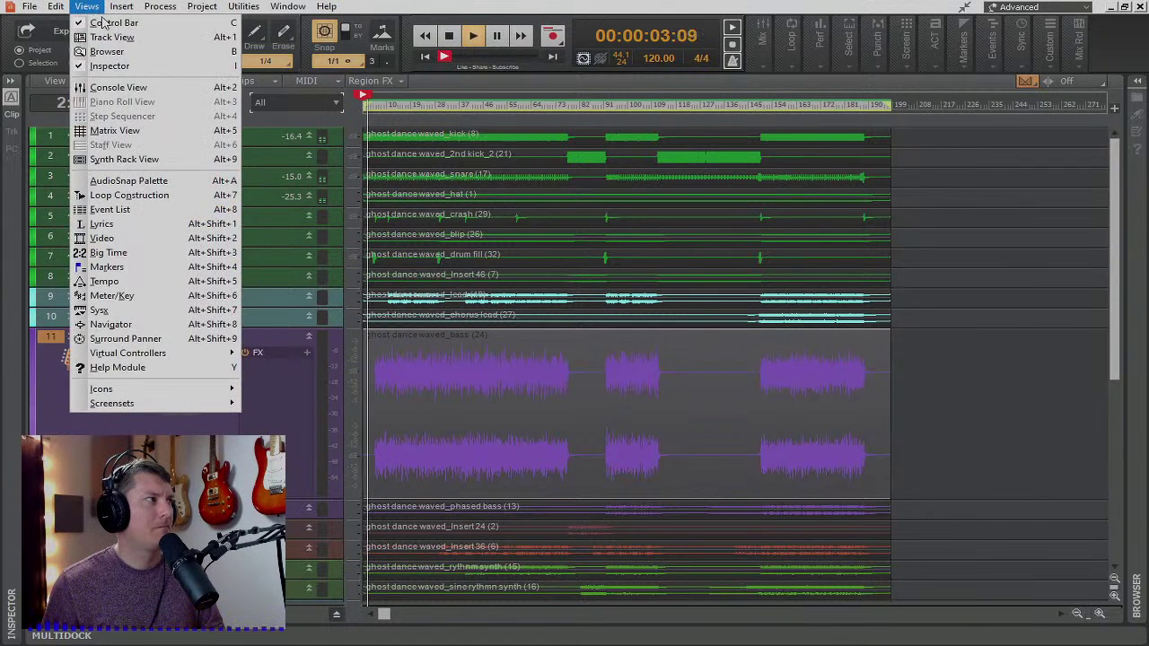
click(111, 86)
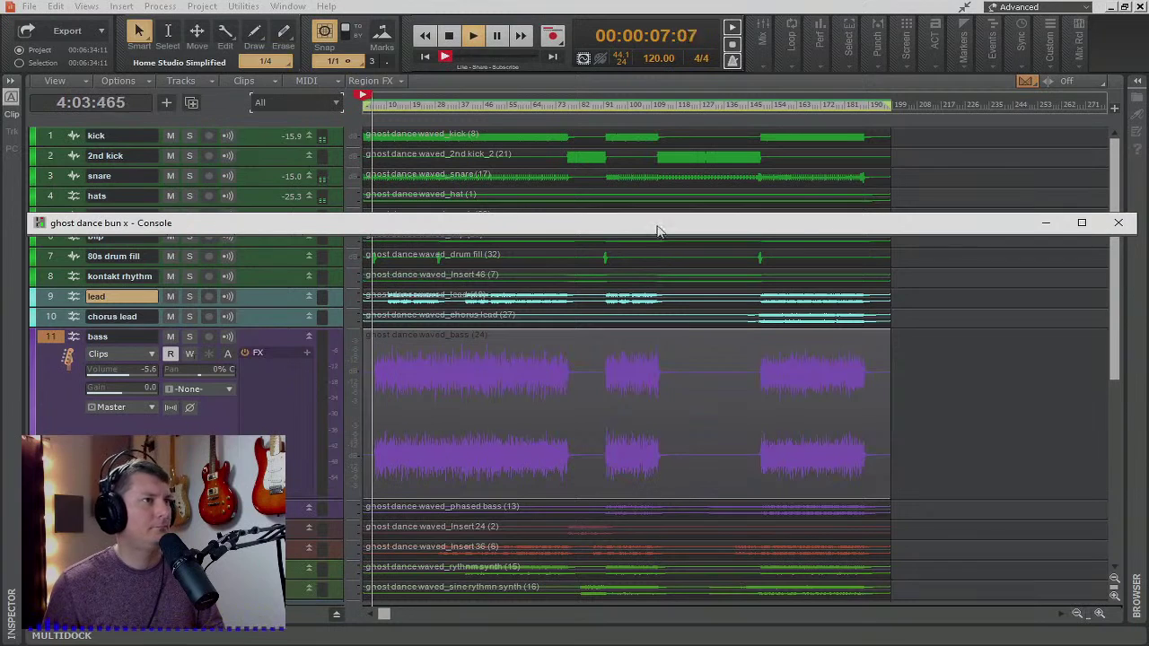
click(1081, 222)
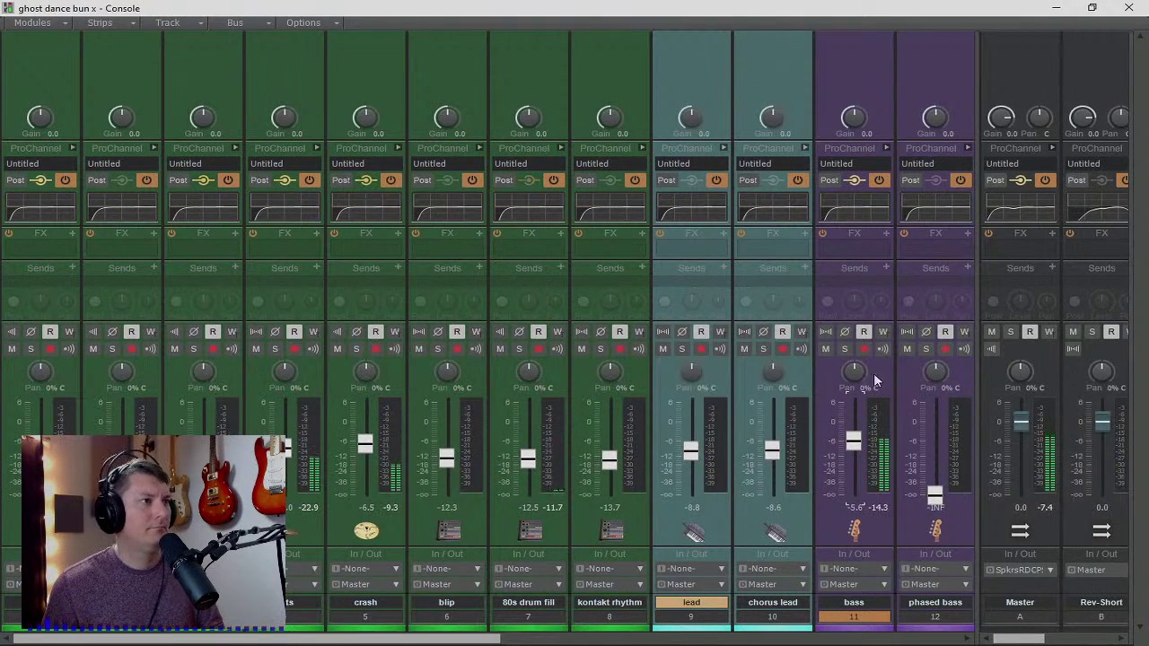
drag(934, 491, 935, 458)
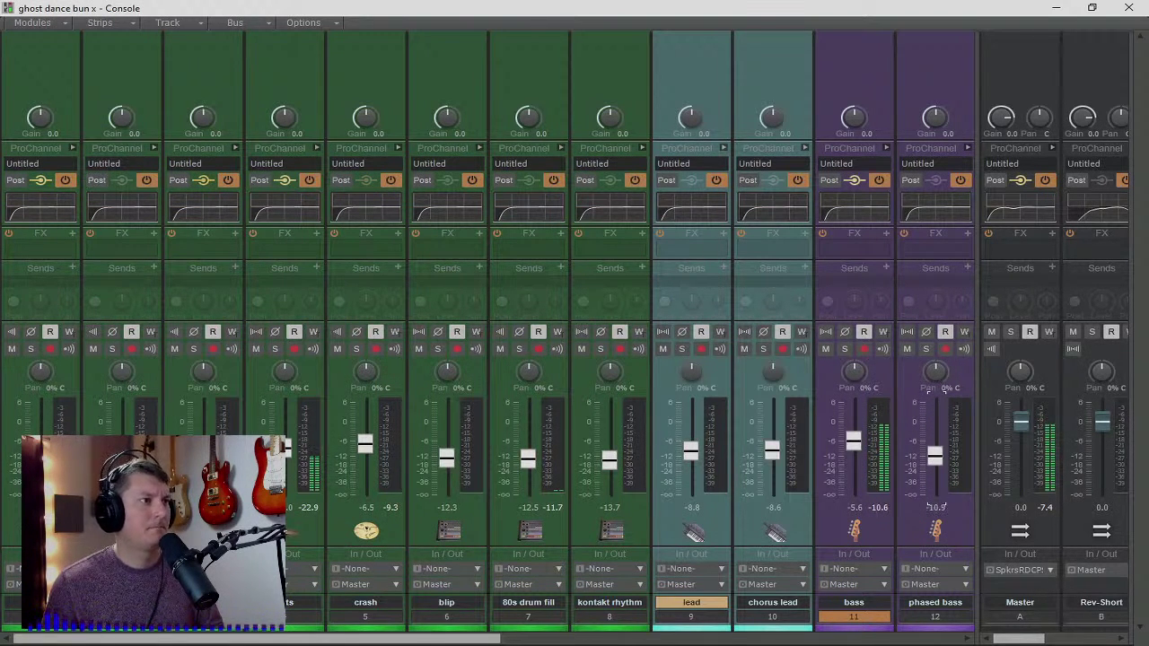
drag(853, 439, 853, 447)
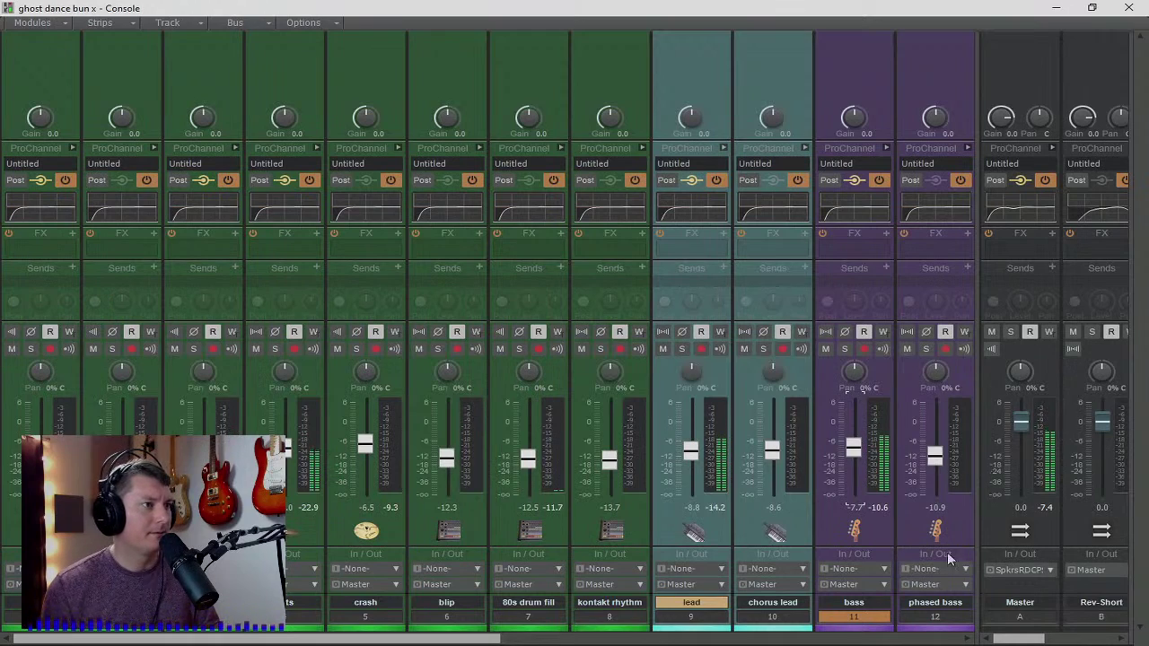
- Set the faders of grand piano to -11.3 dB, oxy synth -11.5, rythnm synth -10.3, SineRhythmSynth -10.2 and ghost voice -10.3
drag(499, 639, 722, 640)
drag(577, 498, 575, 458)
drag(656, 495, 656, 458)
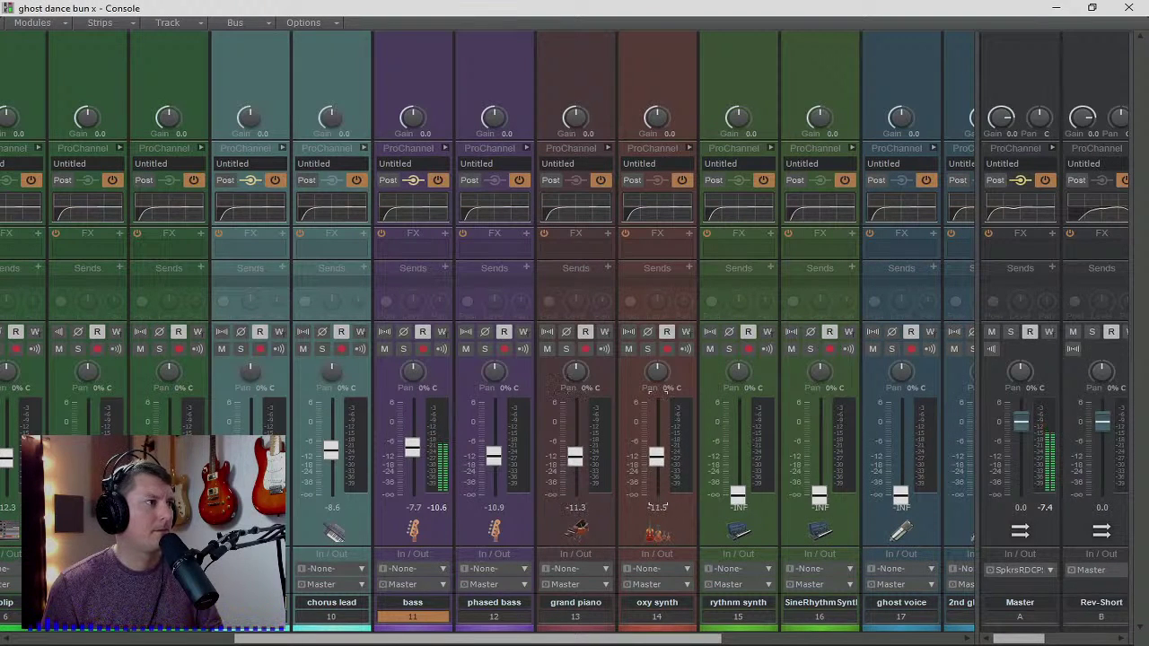
drag(738, 496, 738, 456)
drag(818, 495, 818, 455)
drag(900, 495, 900, 455)
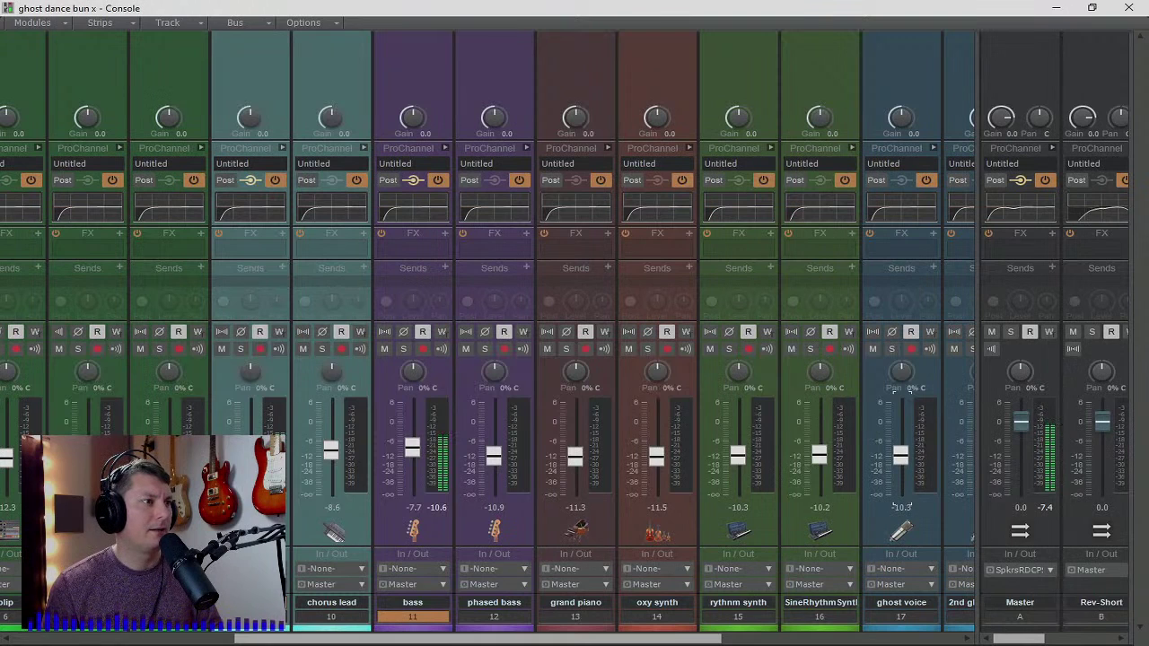
- Raise the faders of 2nd ghost voice to -9.9 dB, 3rd ghost voice to -11.7 and glass pad to -11.1
drag(676, 639, 872, 635)
drag(690, 492, 690, 455)
click(772, 494)
drag(772, 494, 772, 456)
drag(856, 496, 857, 456)
- Raise the faders of the effect tracks: dungeon to -12.1 dB, korg M1 whoosh to -16.0 and whoosh to -14.5
drag(816, 642, 911, 641)
drag(749, 494, 749, 458)
drag(831, 504, 831, 472)
drag(903, 495, 903, 460)
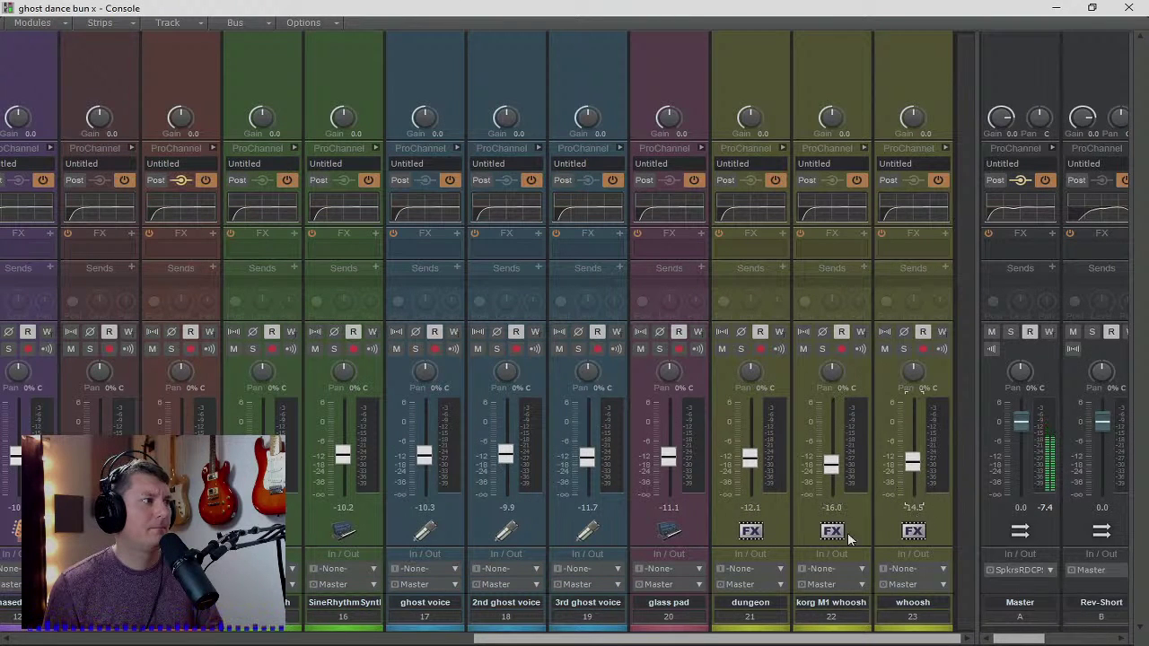
- Raise the oxy synth fader to -9.1 dB, briefly solo rythnm synth and set its fader to -9.8 dB
drag(852, 638, 673, 638)
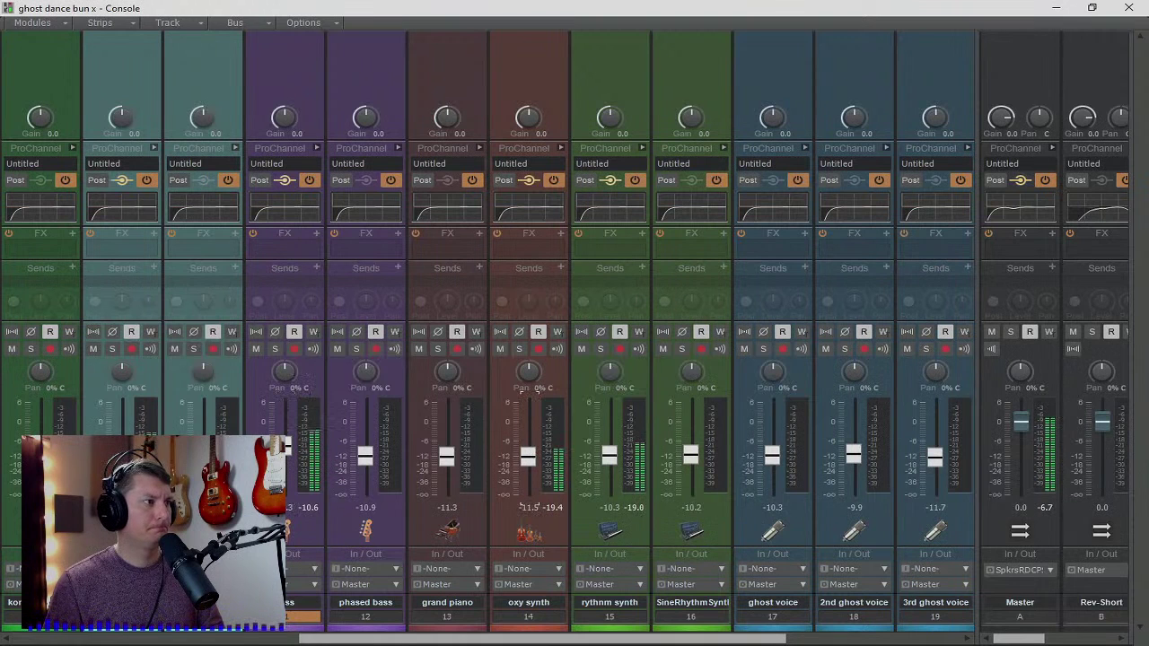
drag(527, 457, 528, 452)
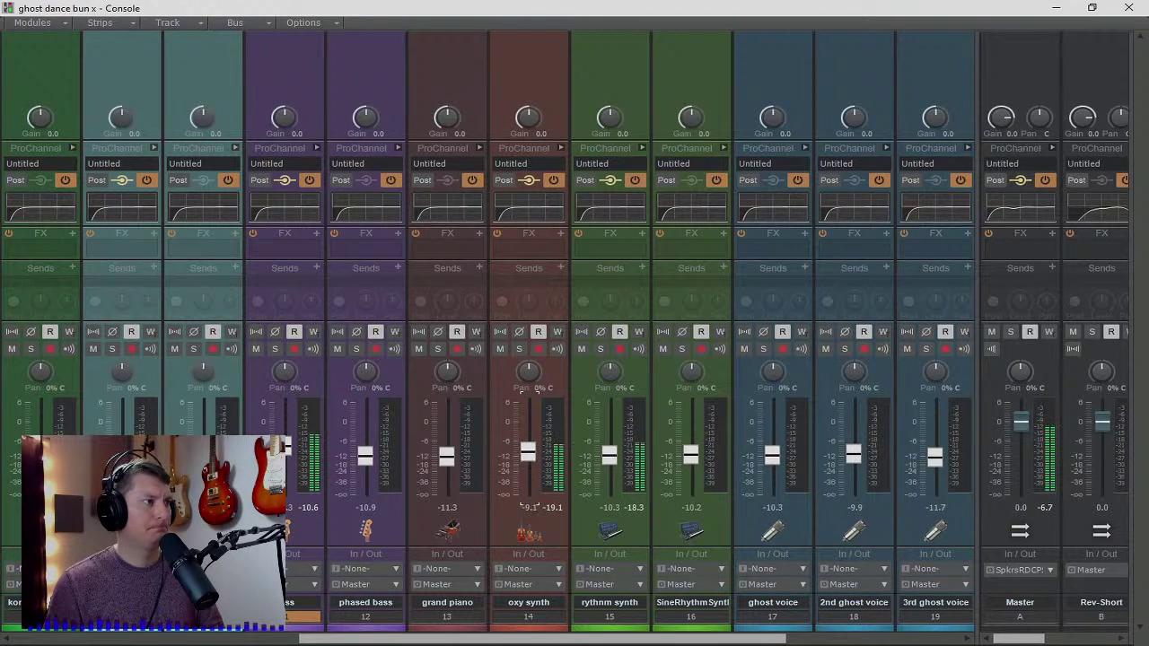
click(601, 349)
click(600, 349)
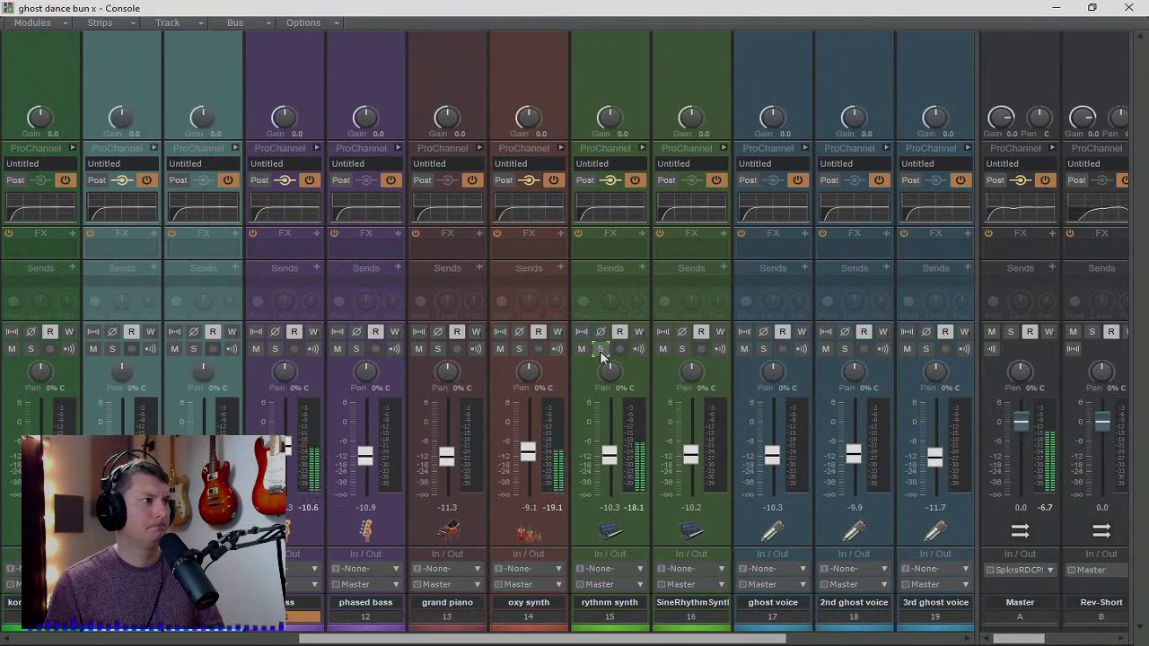
drag(610, 462, 611, 458)
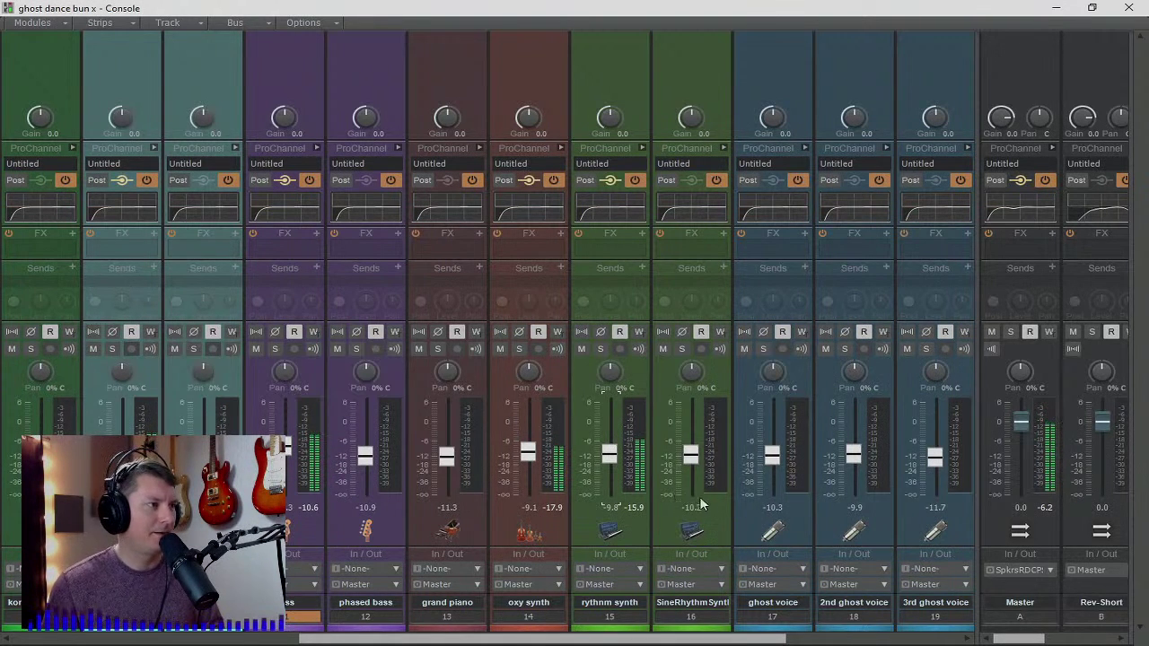
- Look over the track strips, briefly solo blip and raise its fader to just above -5 dB
drag(683, 639, 924, 643)
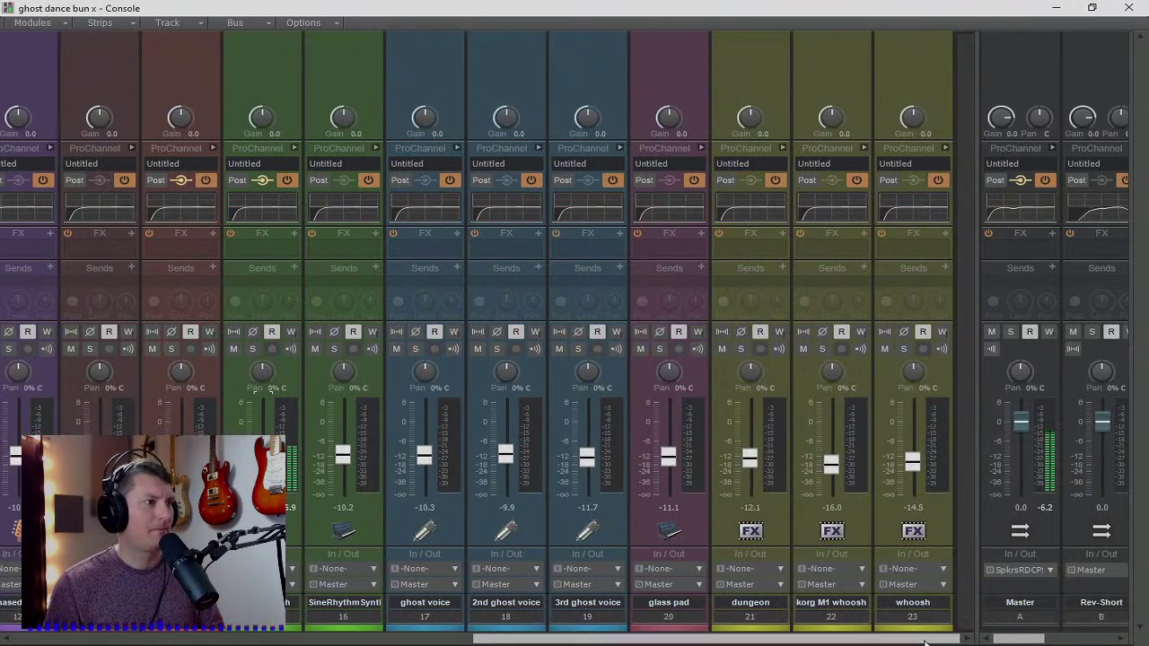
drag(925, 643, 350, 638)
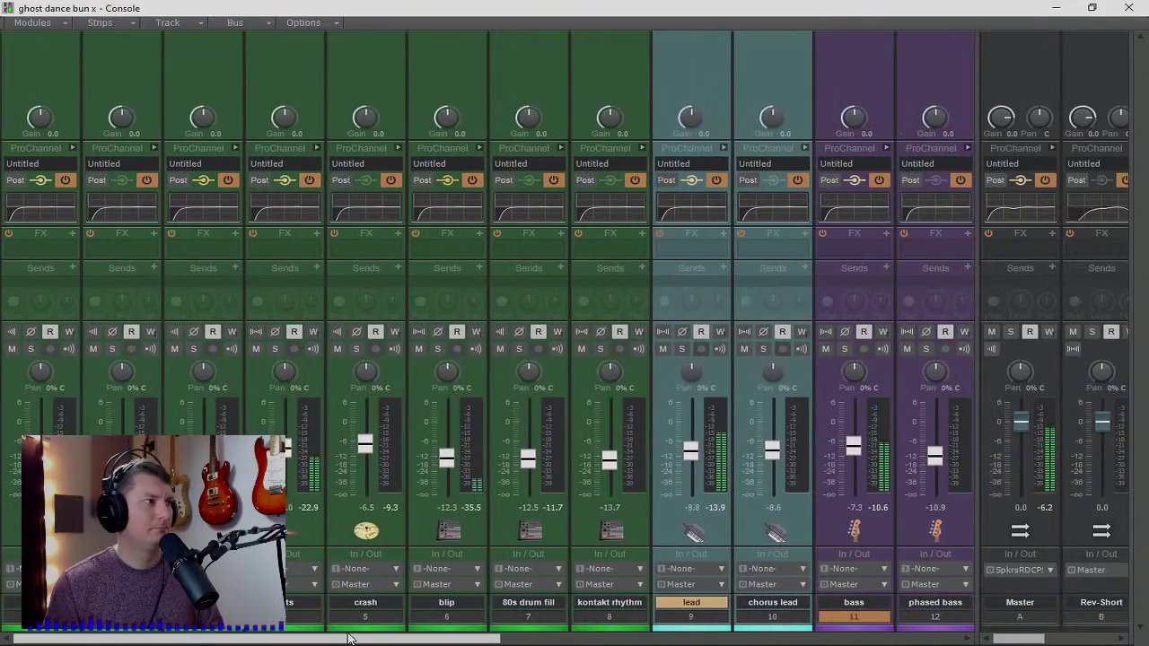
drag(472, 638, 975, 639)
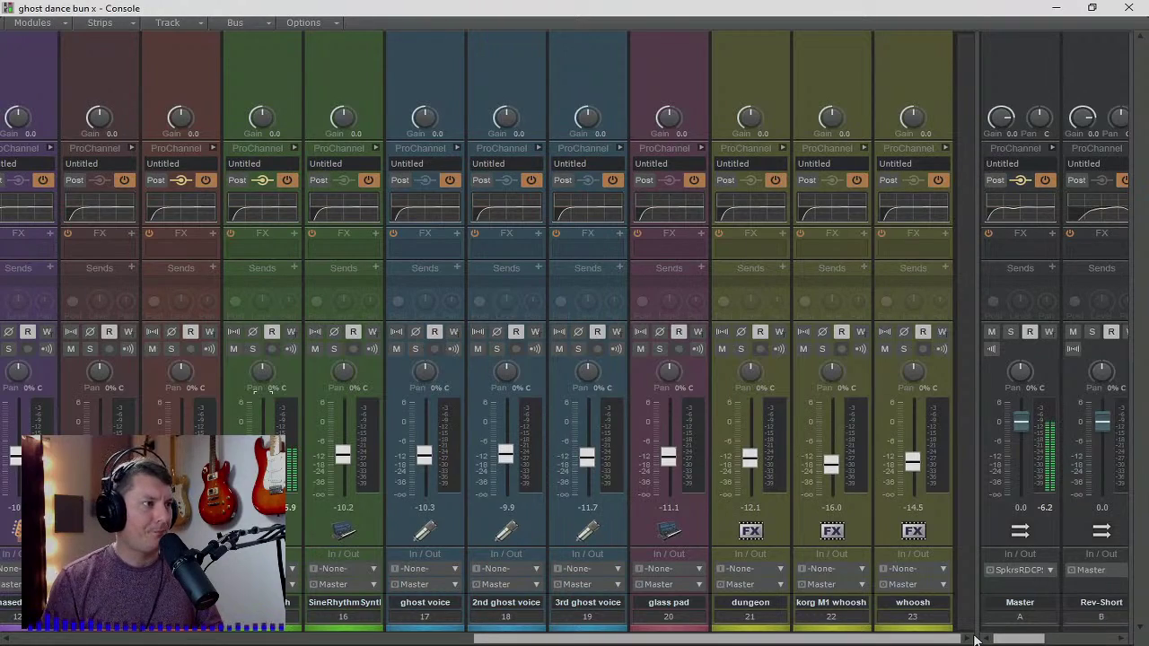
drag(928, 636, 390, 642)
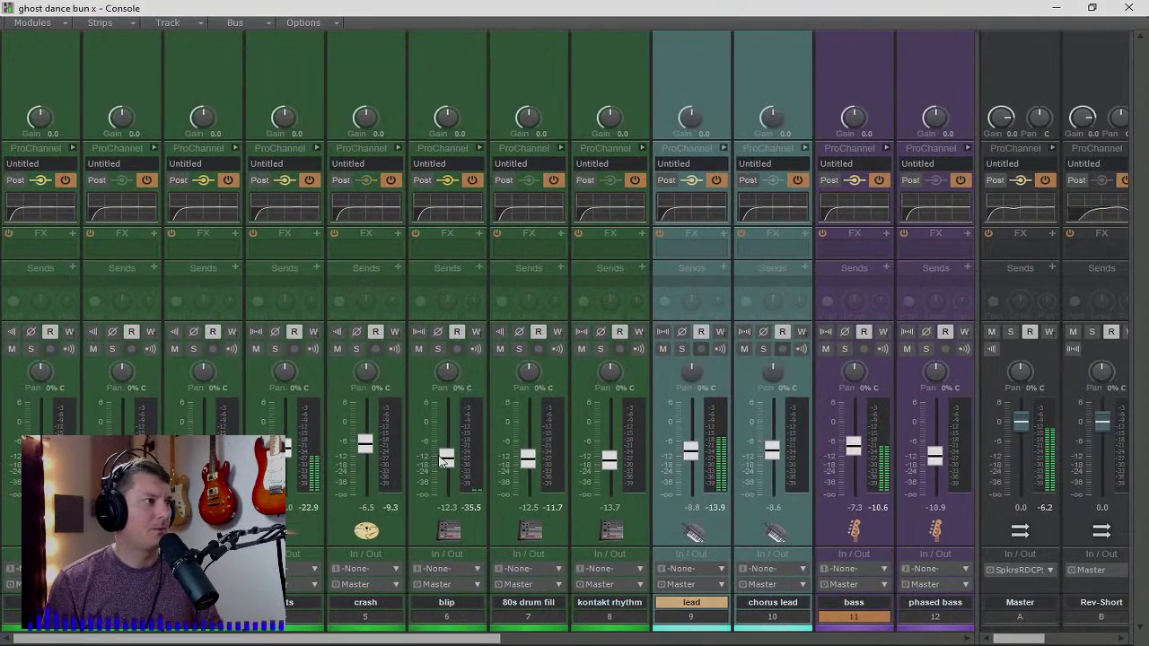
mouse_move(447, 458)
mouse_down()
mouse_move(447, 405)
mouse_move(446, 443)
mouse_up()
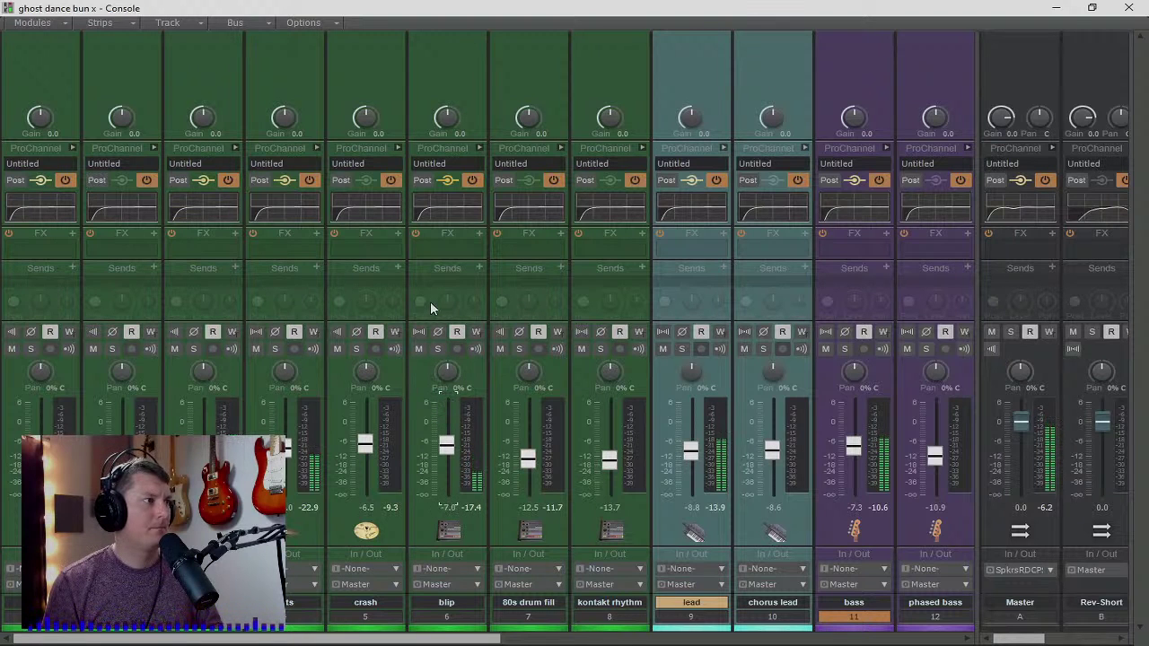
click(438, 349)
click(438, 349)
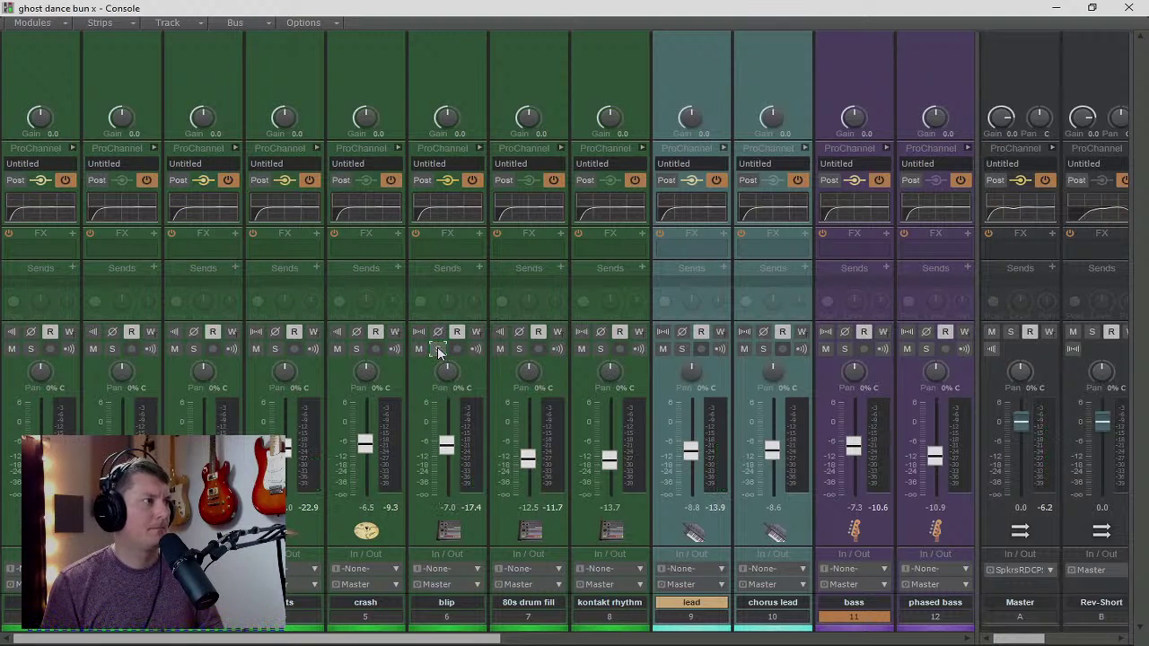
mouse_move(446, 443)
mouse_down()
mouse_move(446, 429)
mouse_move(446, 449)
mouse_up()
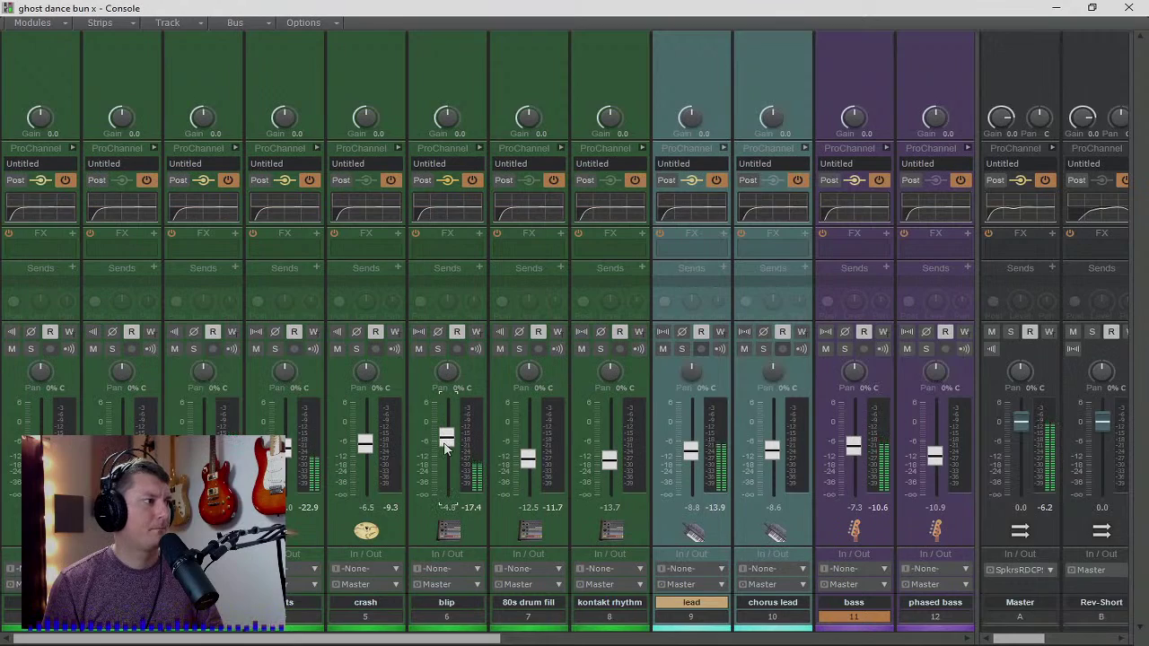
- Briefly solo the oxy synth track and raise its fader to -7.8 dB
drag(470, 640, 785, 644)
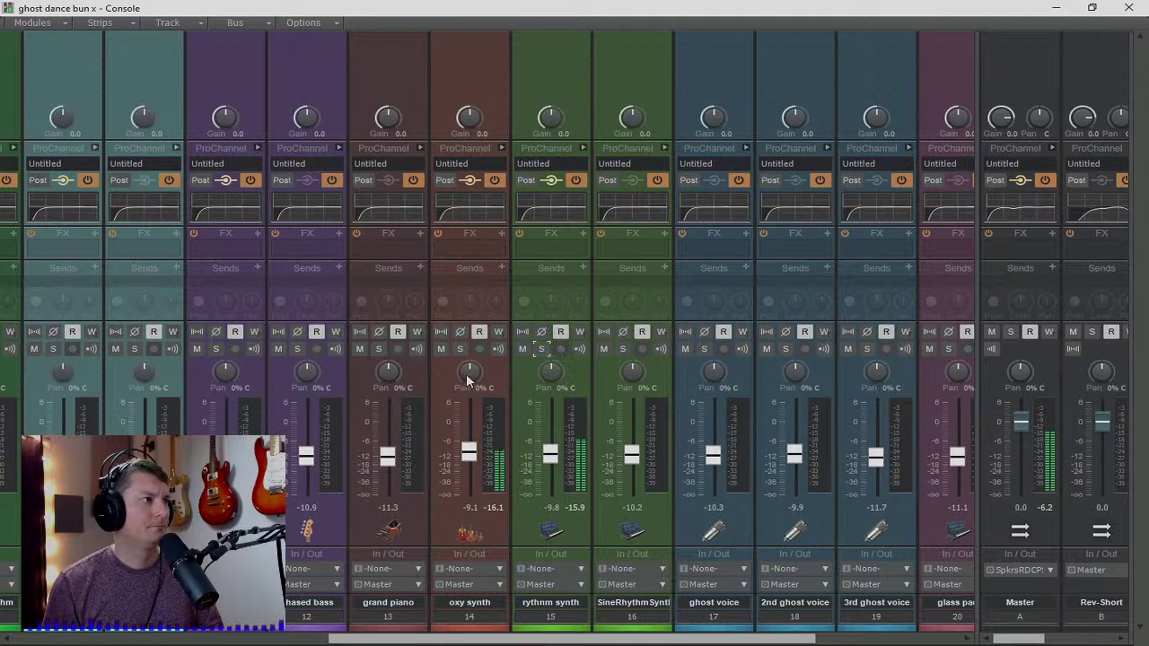
click(459, 348)
click(459, 348)
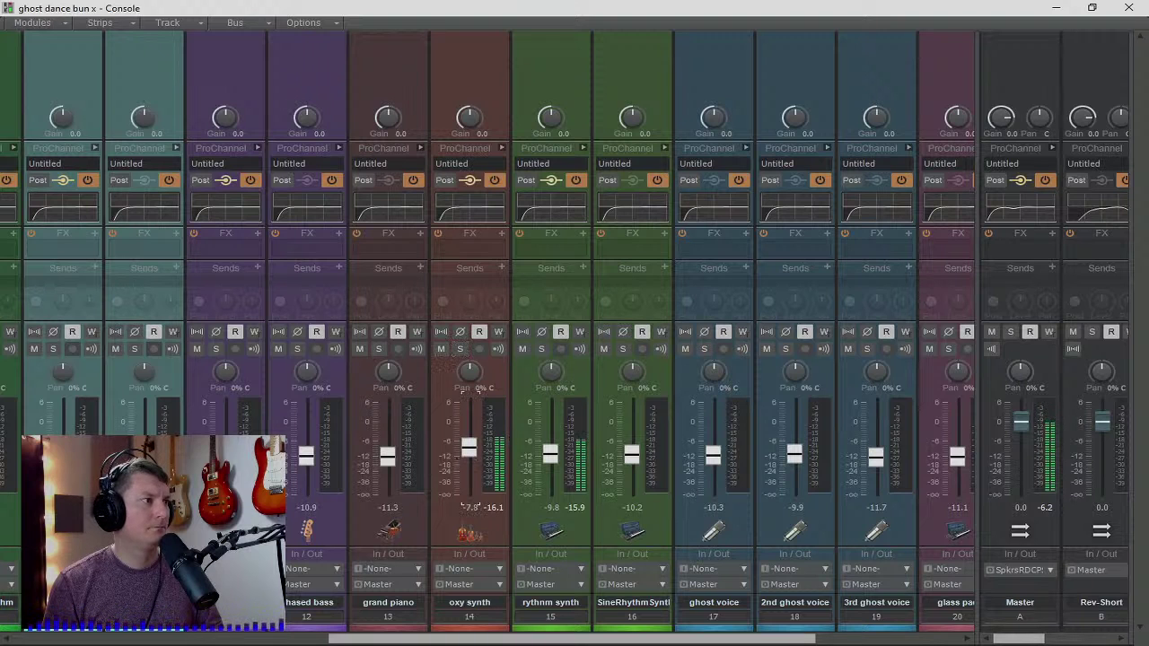
- Raise the ghost voice track's fader to -5.6 dB
drag(713, 639, 863, 639)
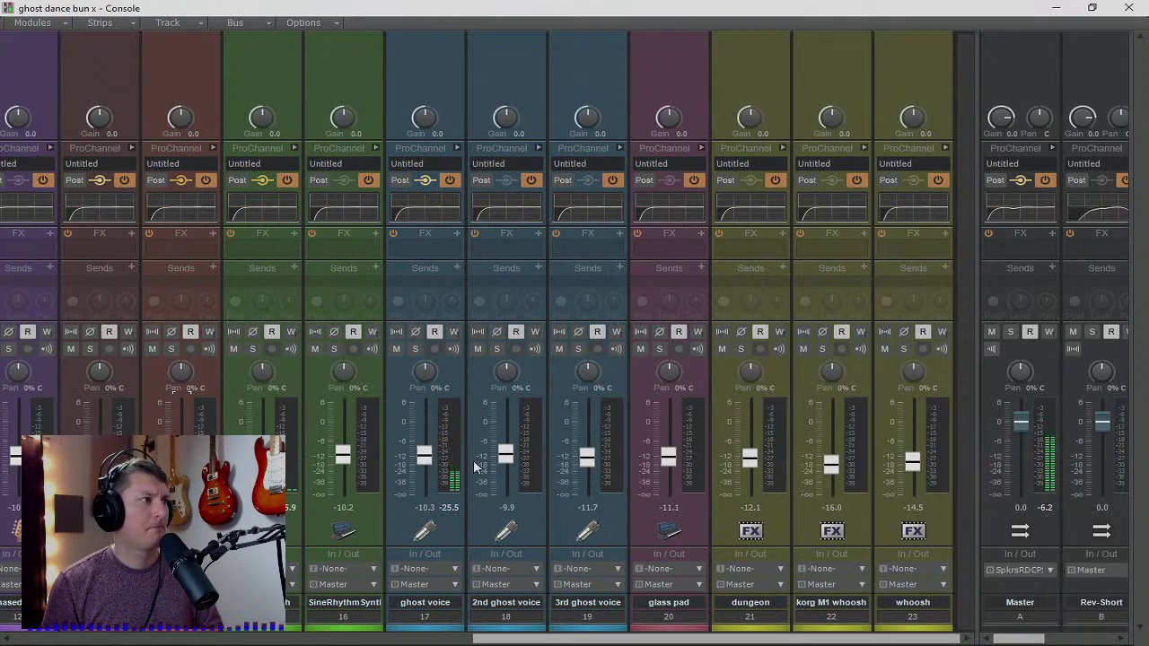
drag(423, 456, 423, 440)
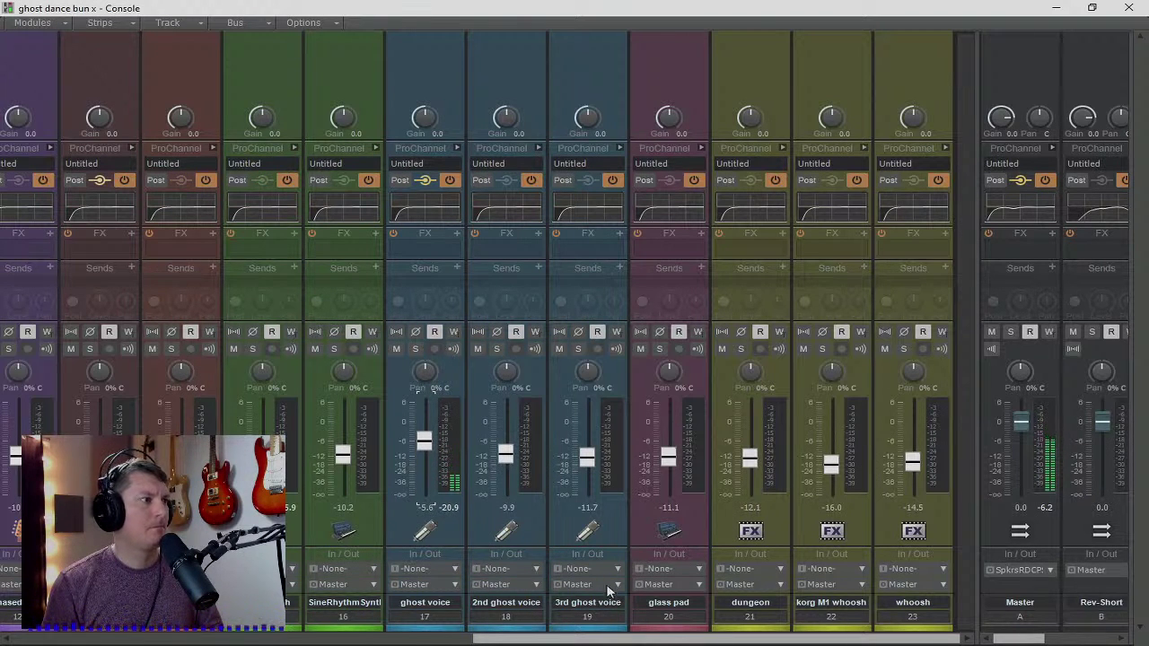
mouse_move(618, 639)
mouse_down()
mouse_move(431, 639)
mouse_move(619, 639)
mouse_up()
- Briefly solo the SineRhythmSynth track and lower its fader to -13.5 dB
click(334, 349)
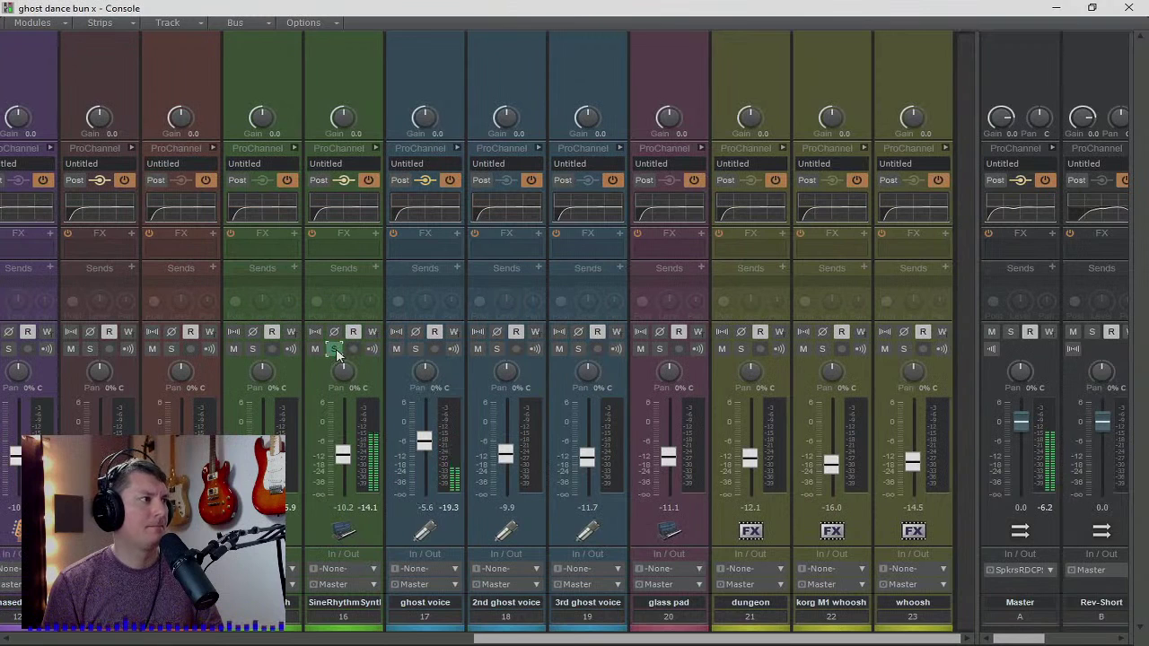
click(334, 349)
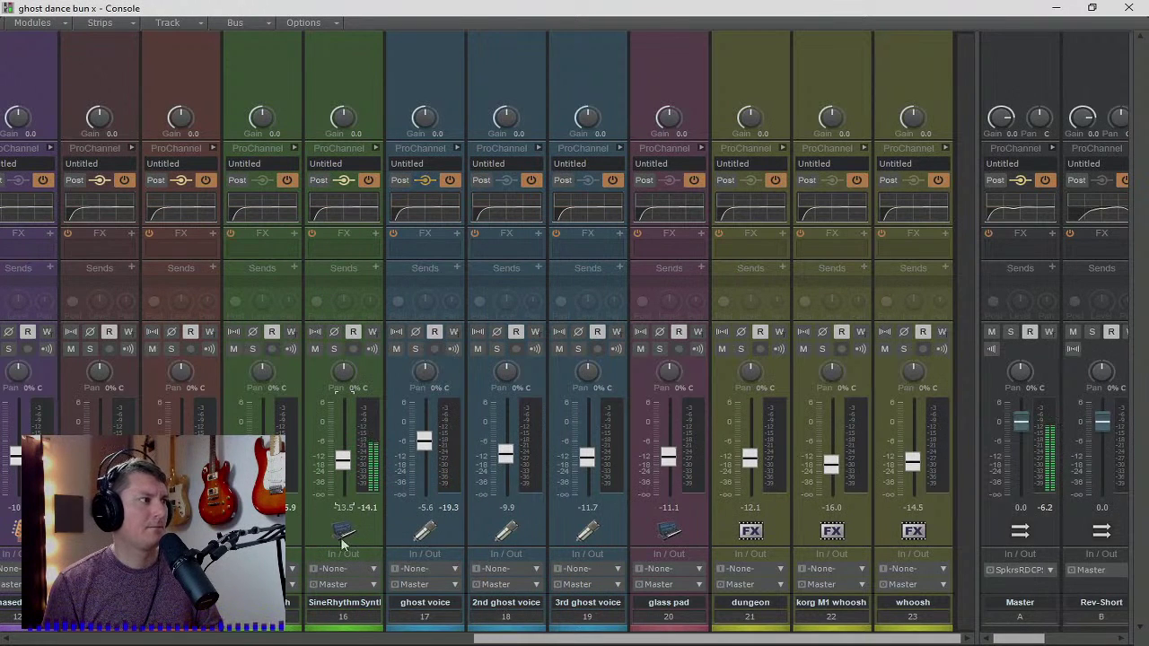
drag(542, 640, 499, 642)
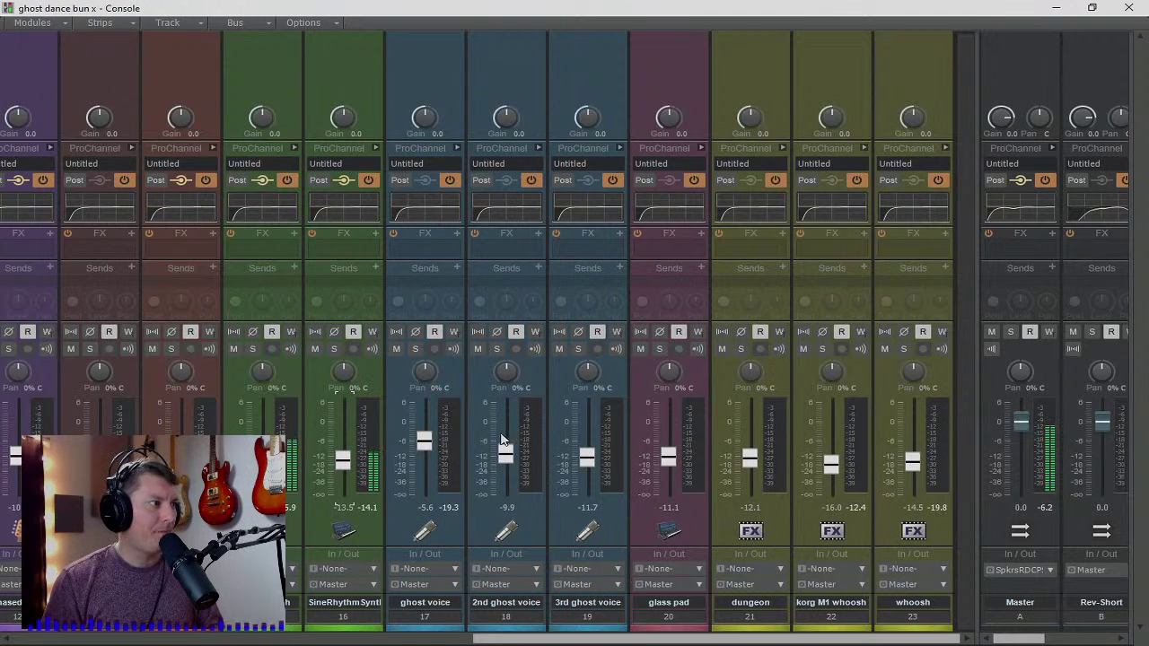
- Briefly solo rythnm synth and SineRhythmSynth in turn, and raise the SineRhythmSynth fader to -9.3 dB
click(252, 348)
click(252, 348)
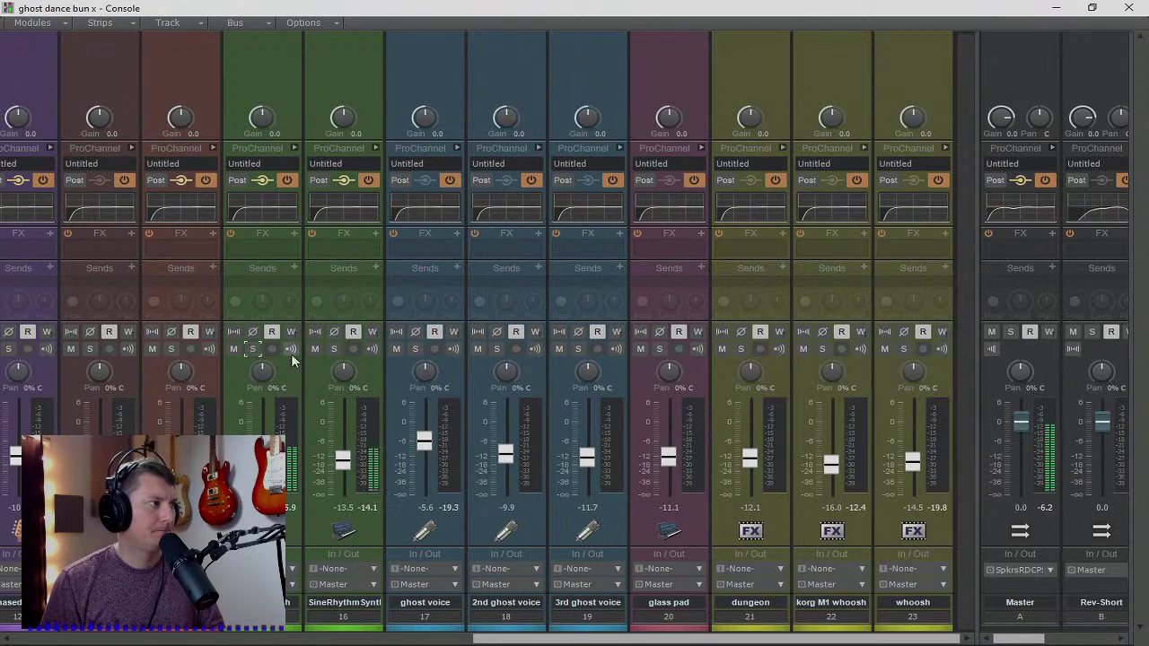
click(334, 349)
click(334, 349)
drag(342, 460, 341, 454)
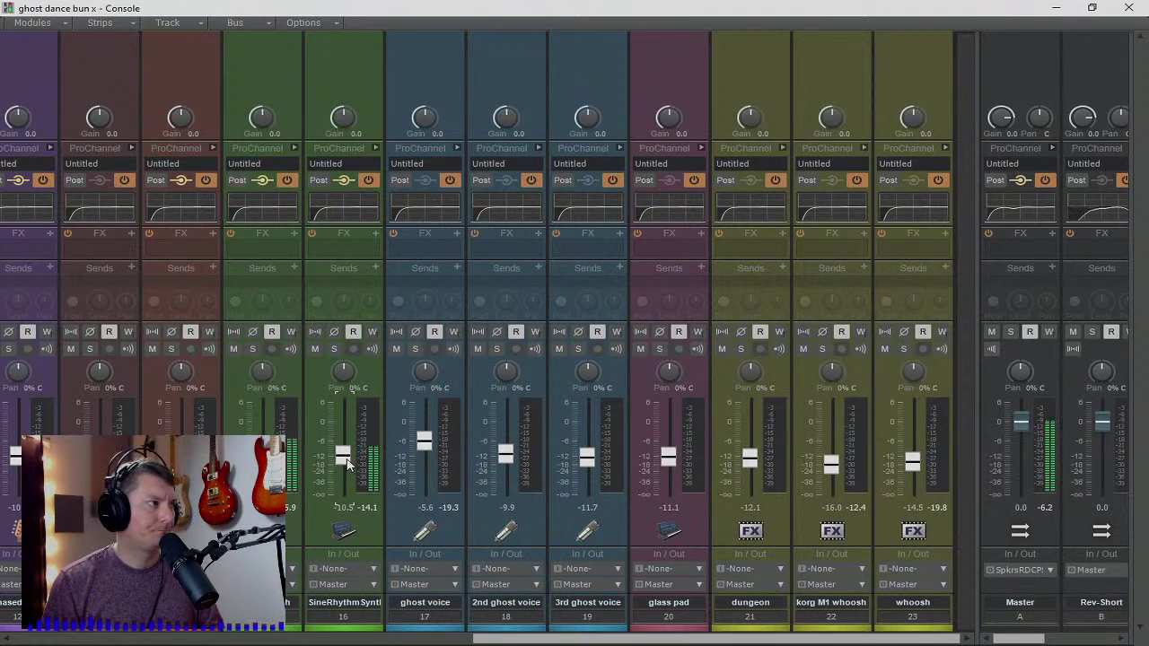
drag(341, 454, 342, 452)
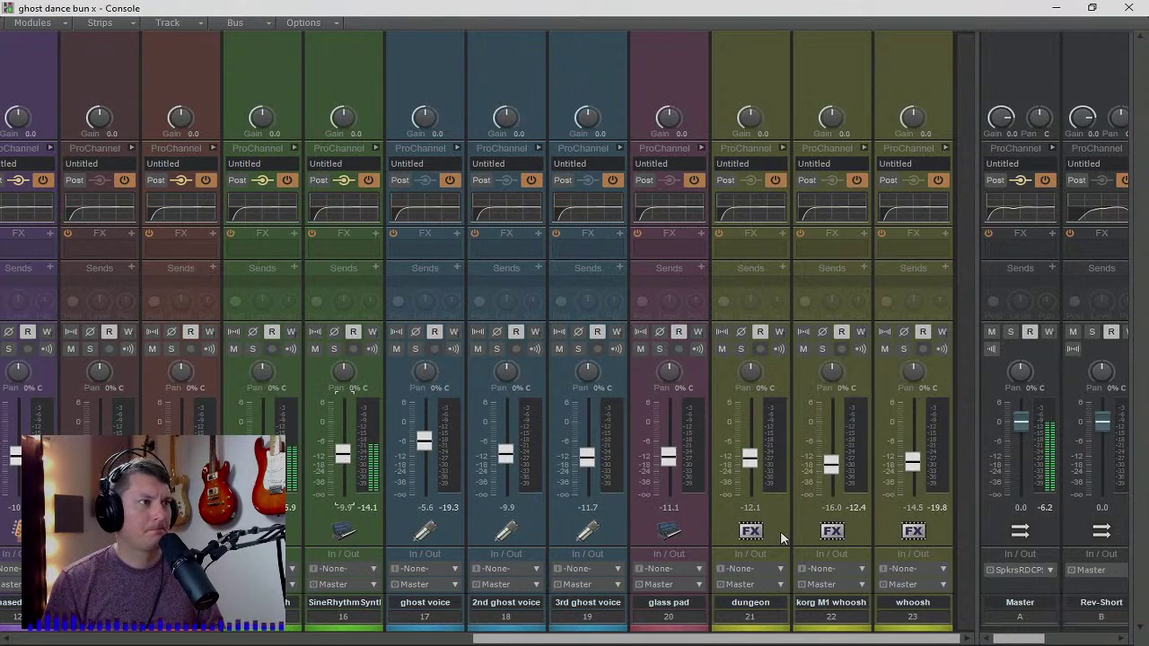
mouse_move(343, 452)
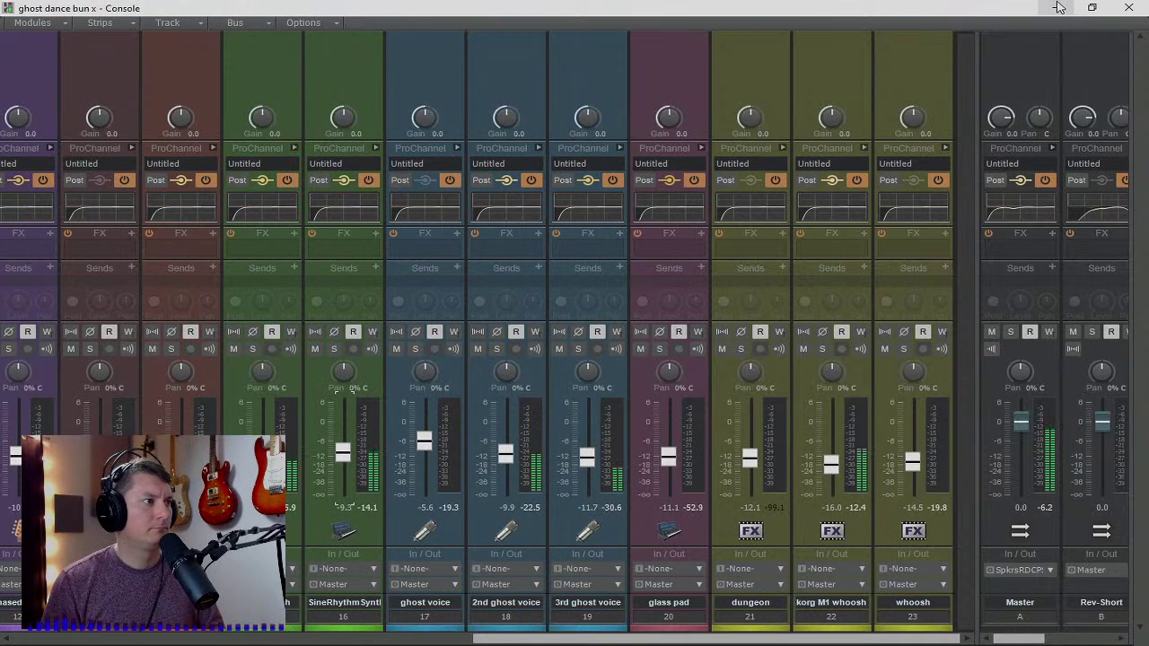
- Raise the 2nd ghost voice fader to -5.9 dB and the 3rd ghost voice fader to -3.1 dB
drag(505, 463, 505, 450)
drag(583, 459, 583, 435)
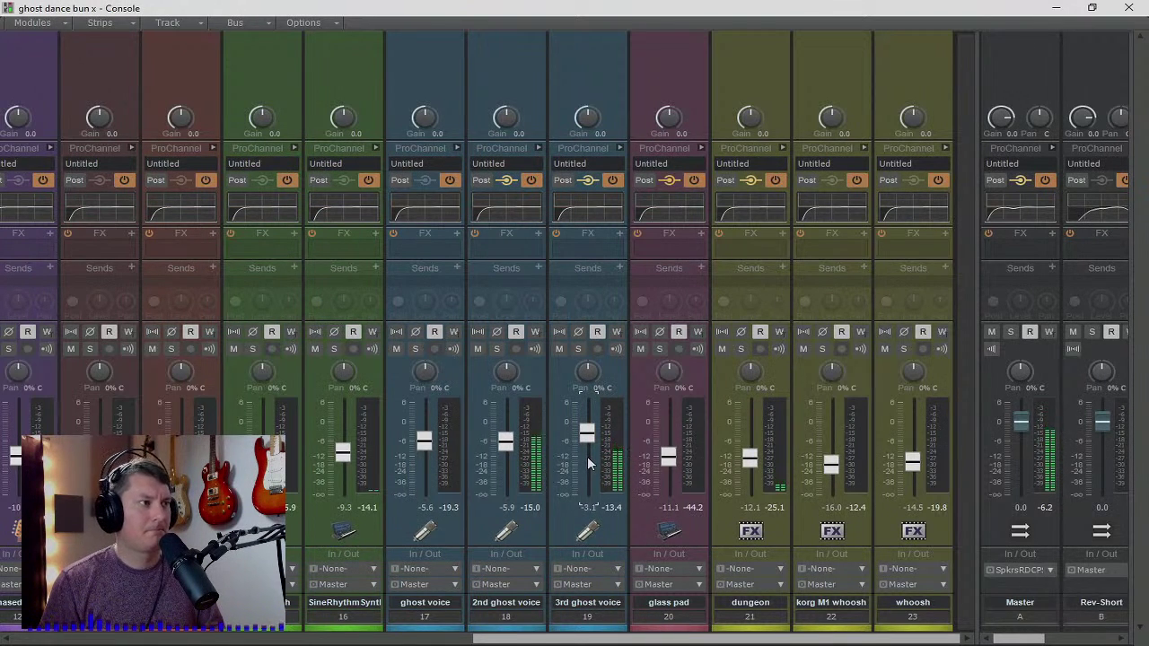
- Raise the dungeon fader to -4.9 dB and the korg M1 whoosh fader to -13.3 dB
drag(750, 458, 749, 430)
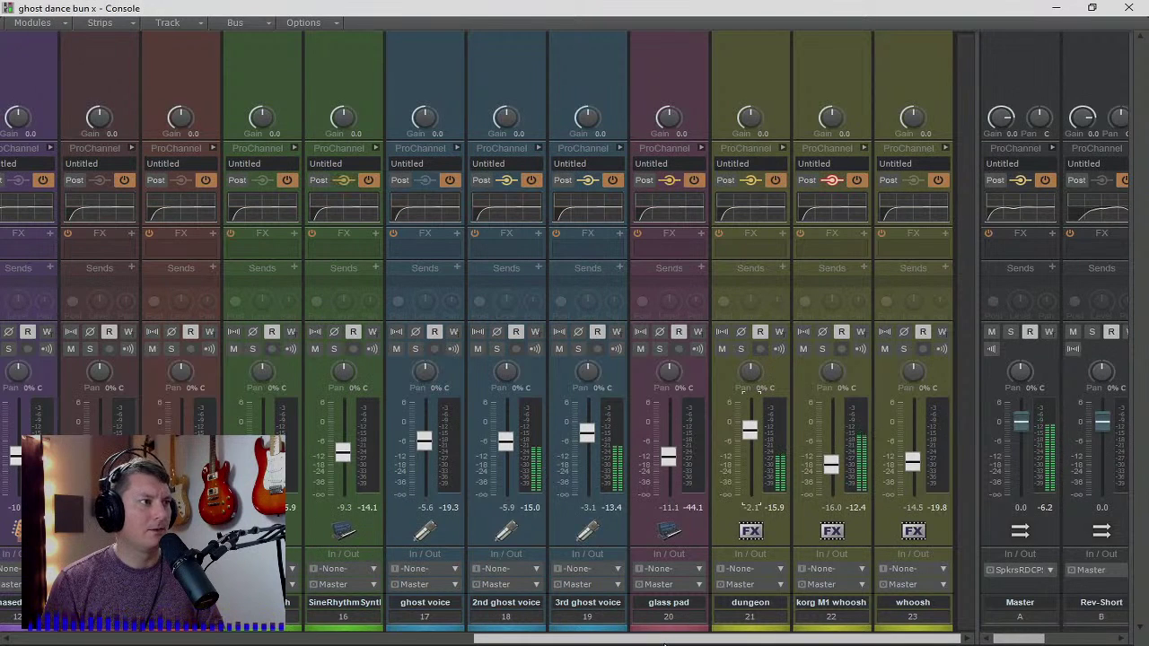
drag(831, 465, 830, 460)
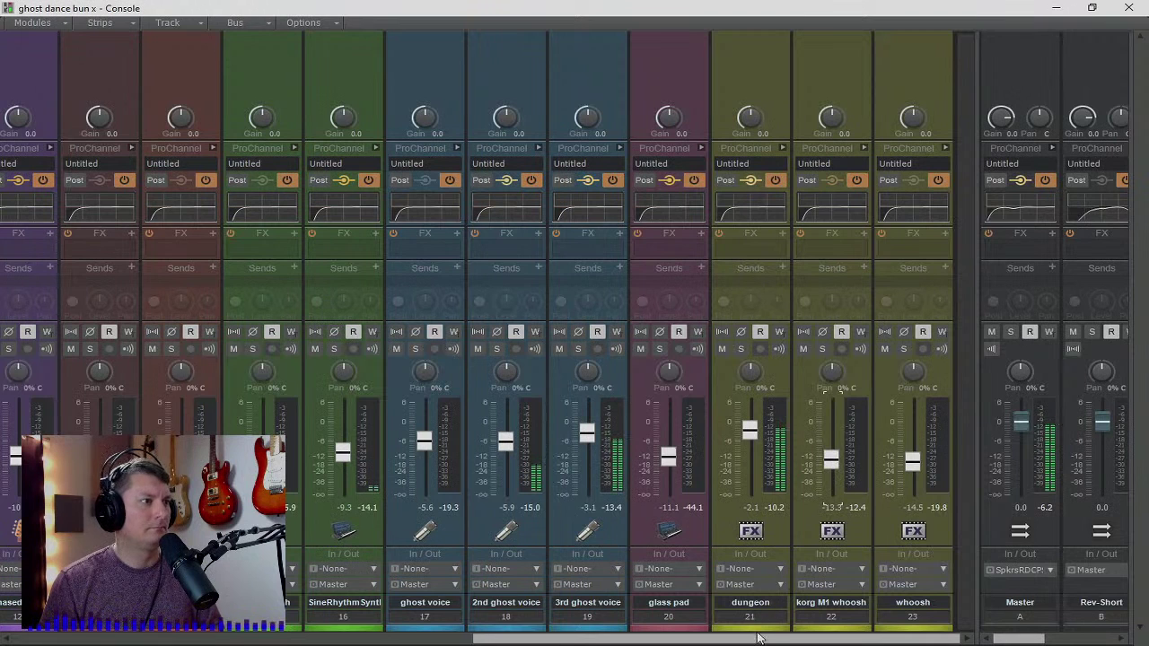
drag(750, 431, 750, 442)
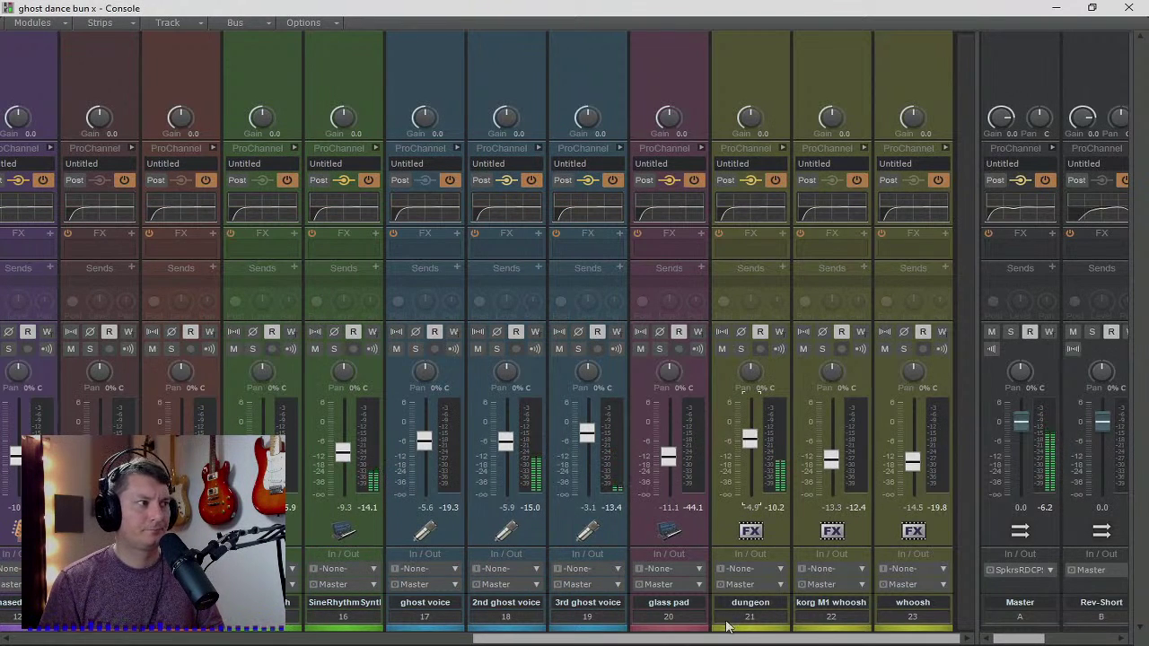
- Raise the SineRhythmSynth fader to -7.3 dB and slightly raise the phased bass fader on track 12
drag(343, 453, 342, 444)
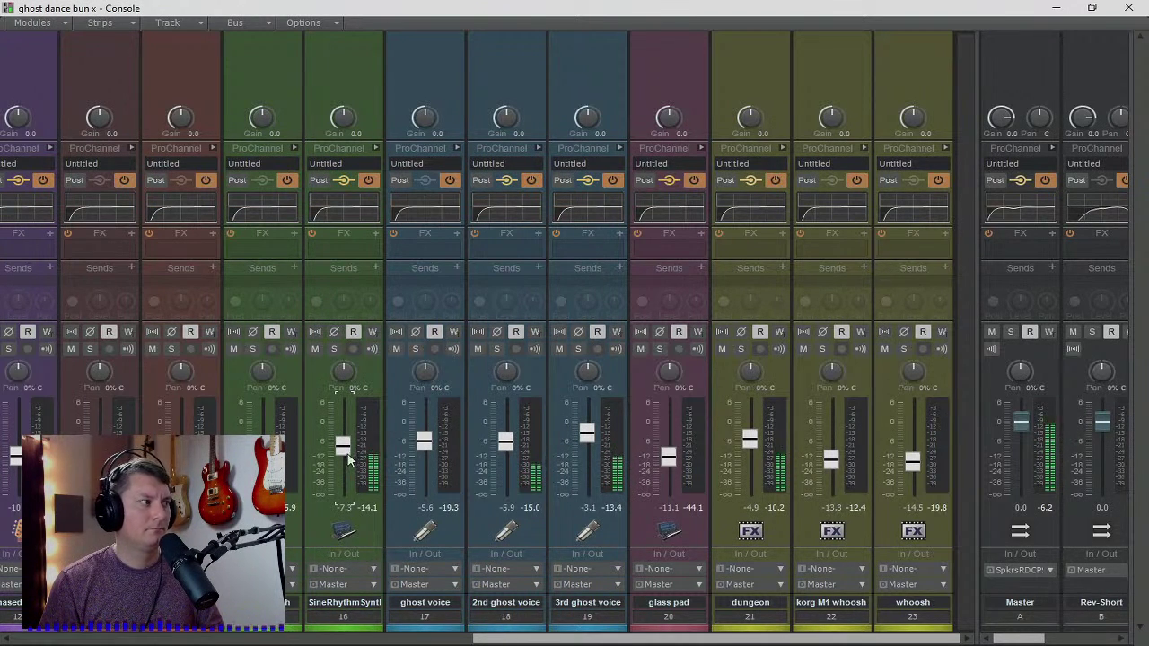
drag(15, 456, 15, 448)
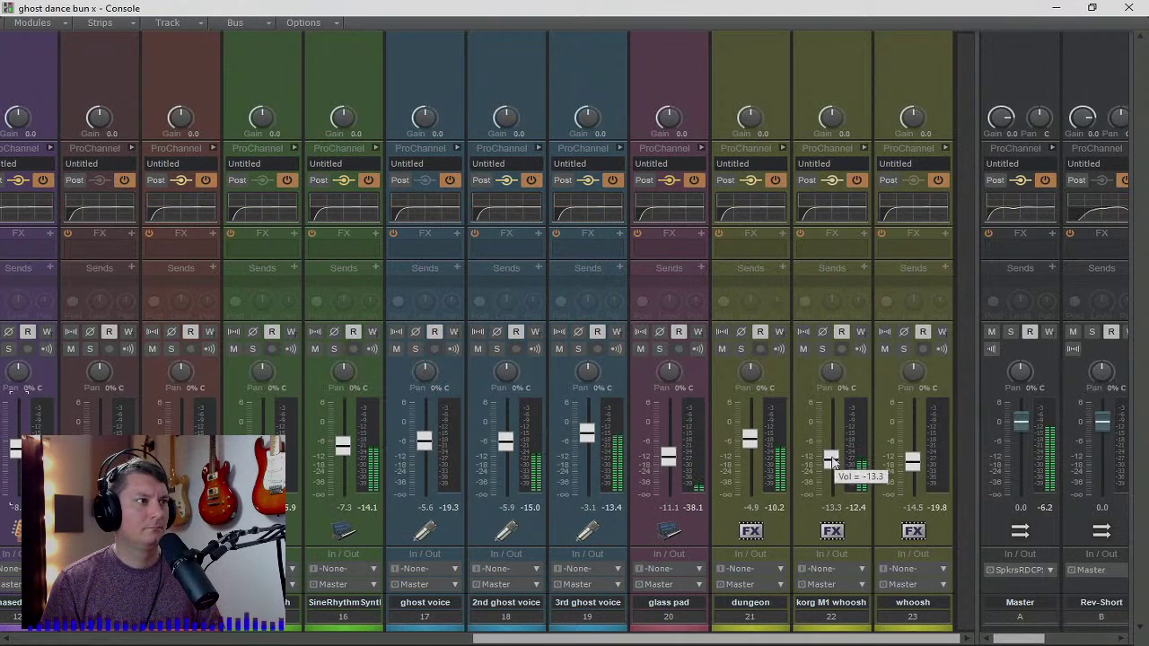
- Lower the dungeon track's volume to -6.3 dB, check the other tracks' levels and stop playback
drag(749, 449, 749, 453)
drag(819, 641, 250, 634)
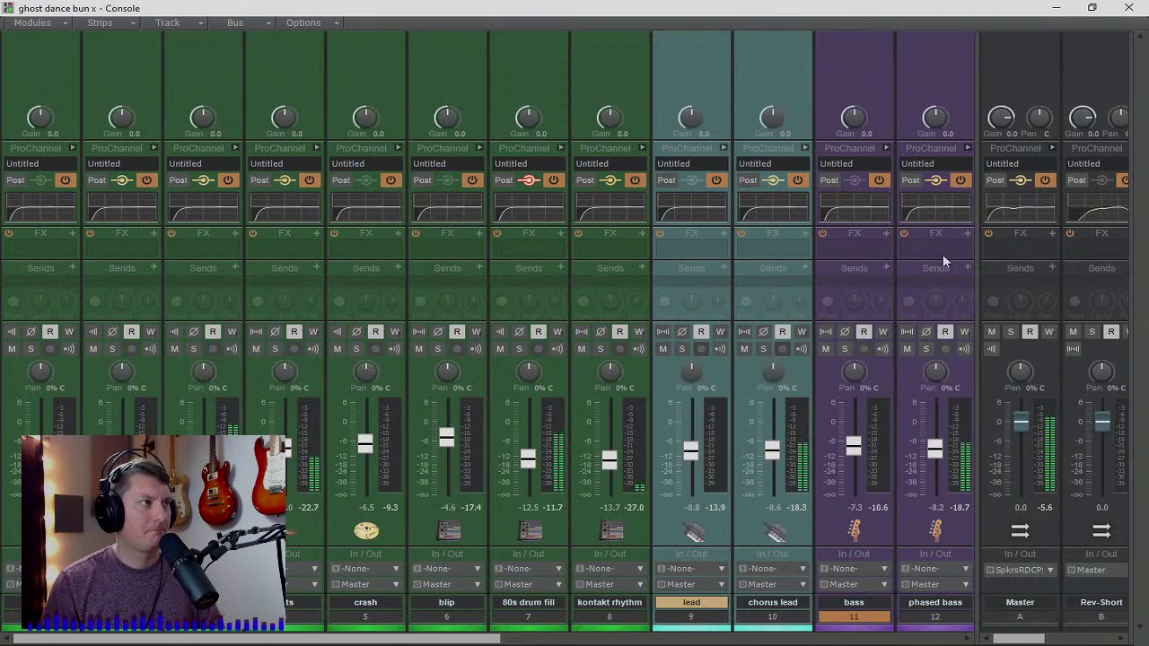
drag(444, 633, 924, 644)
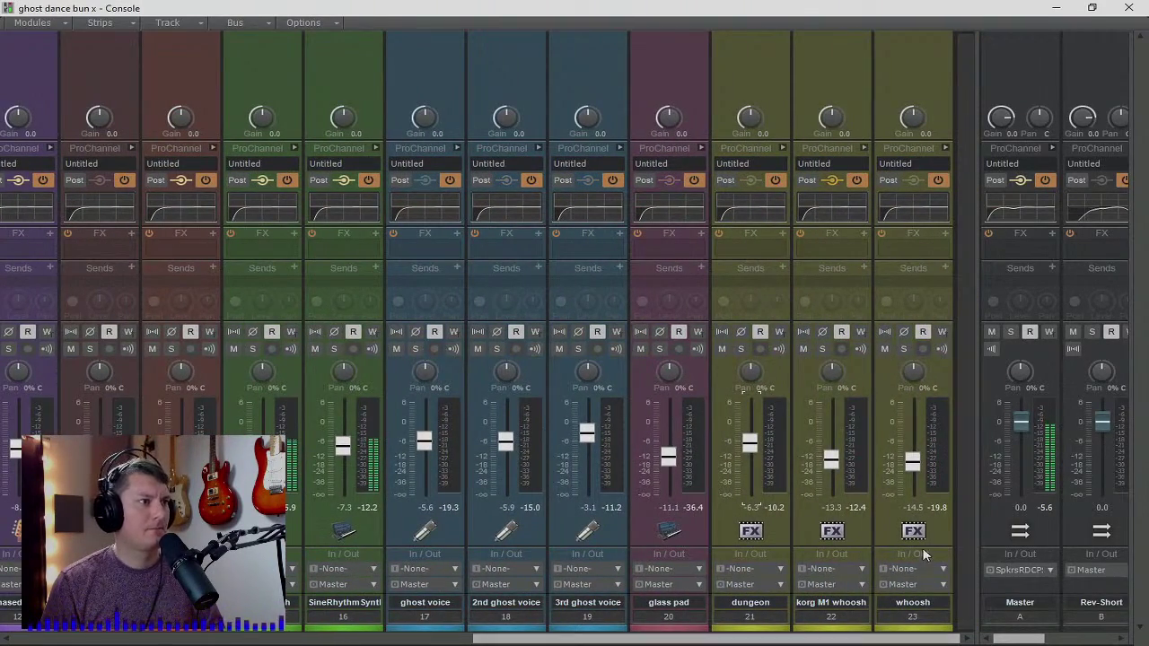
key(space)
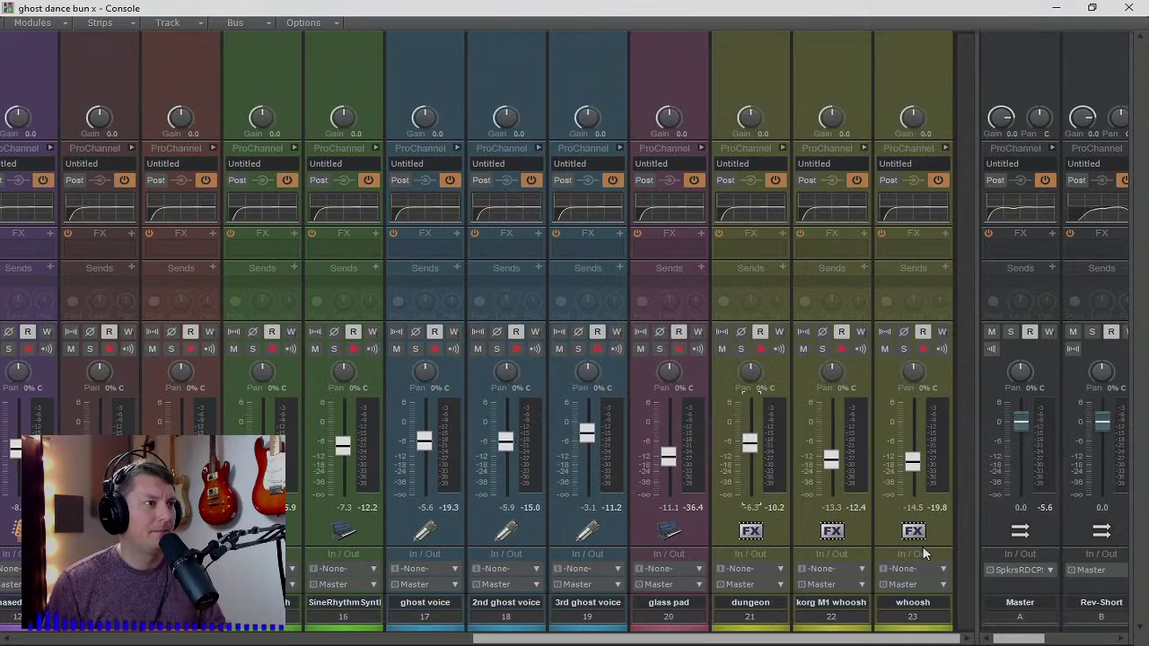
- Solo the first track and open its ProChannel EQ in the large QuadCurve Equalizer window
drag(886, 637, 342, 641)
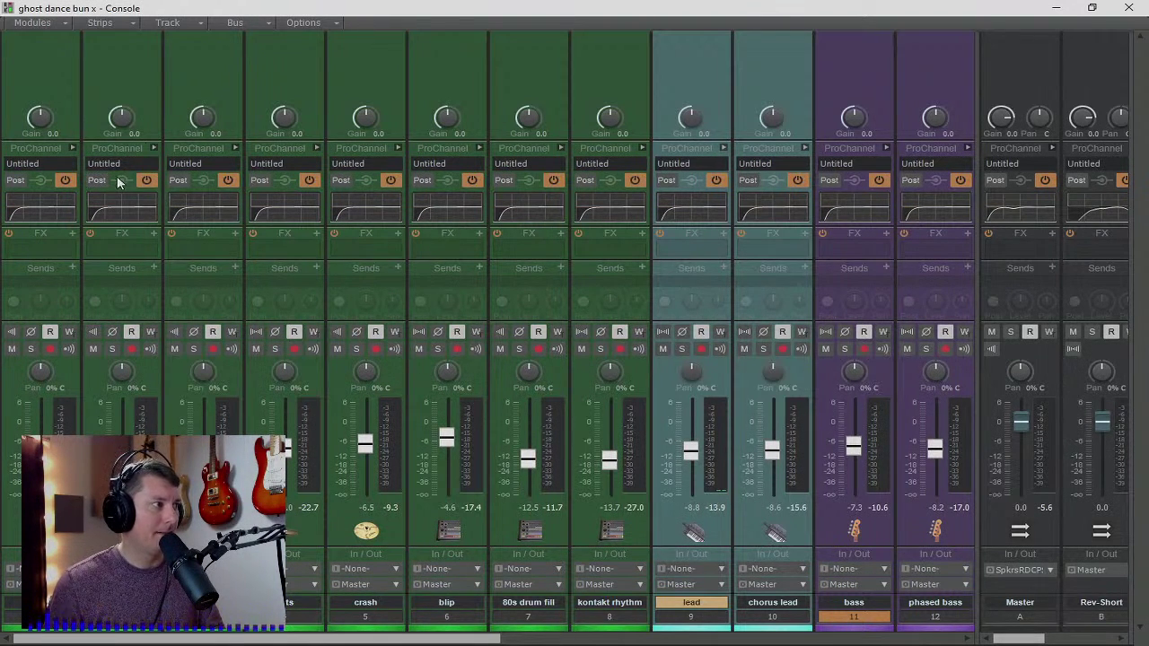
click(30, 349)
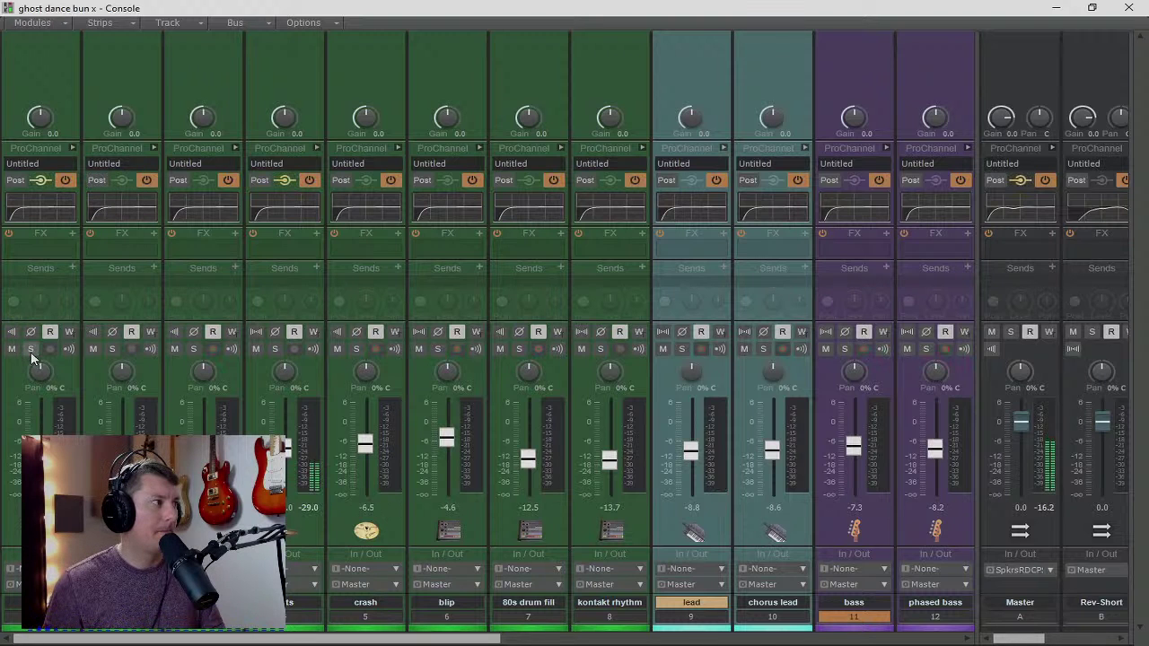
click(72, 148)
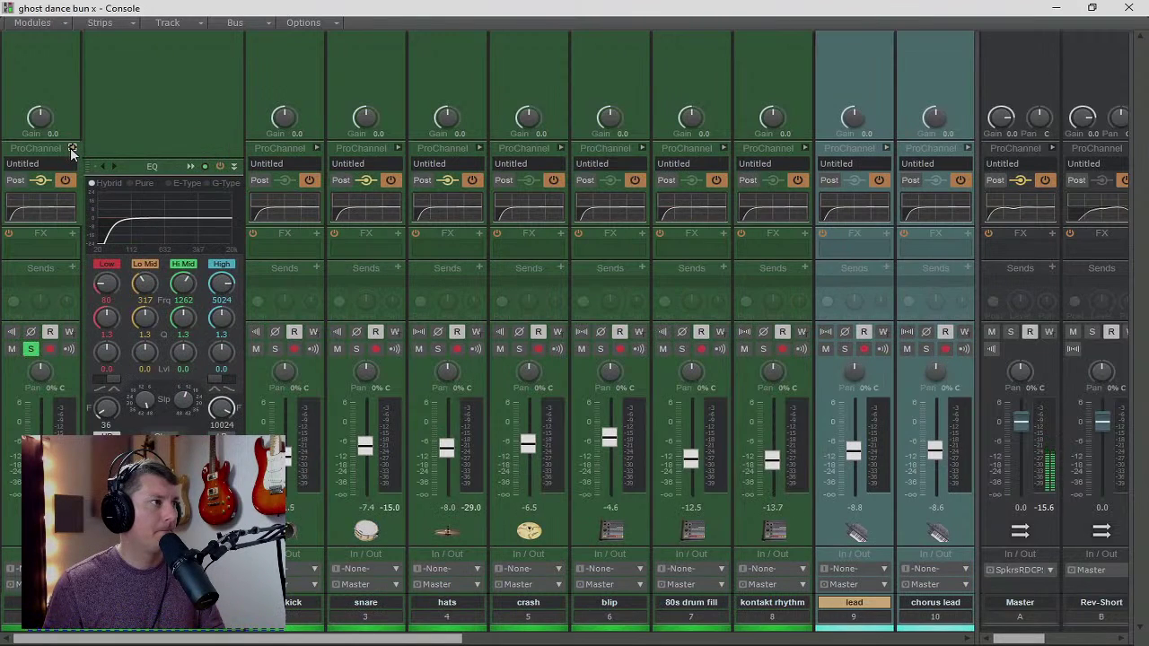
click(190, 166)
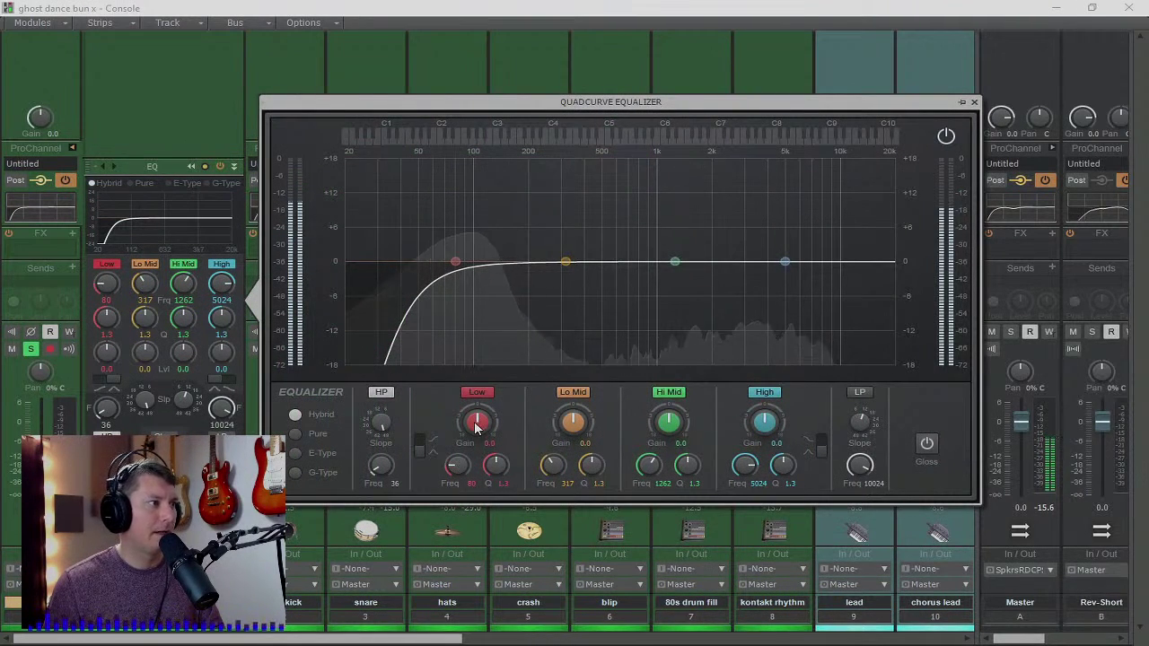
- Boost the Low band 2.6 dB at 95 Hz with Q 4.1, and cut the Lo Mid band 5.1 dB at 405 Hz
drag(455, 261, 468, 241)
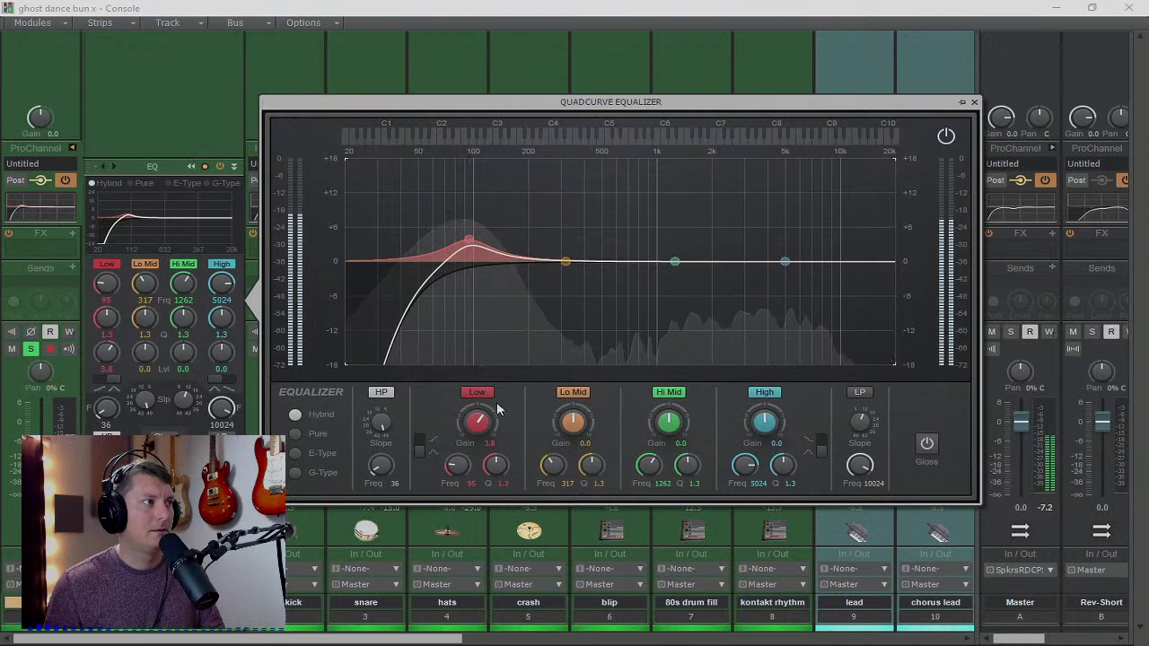
drag(494, 470, 477, 433)
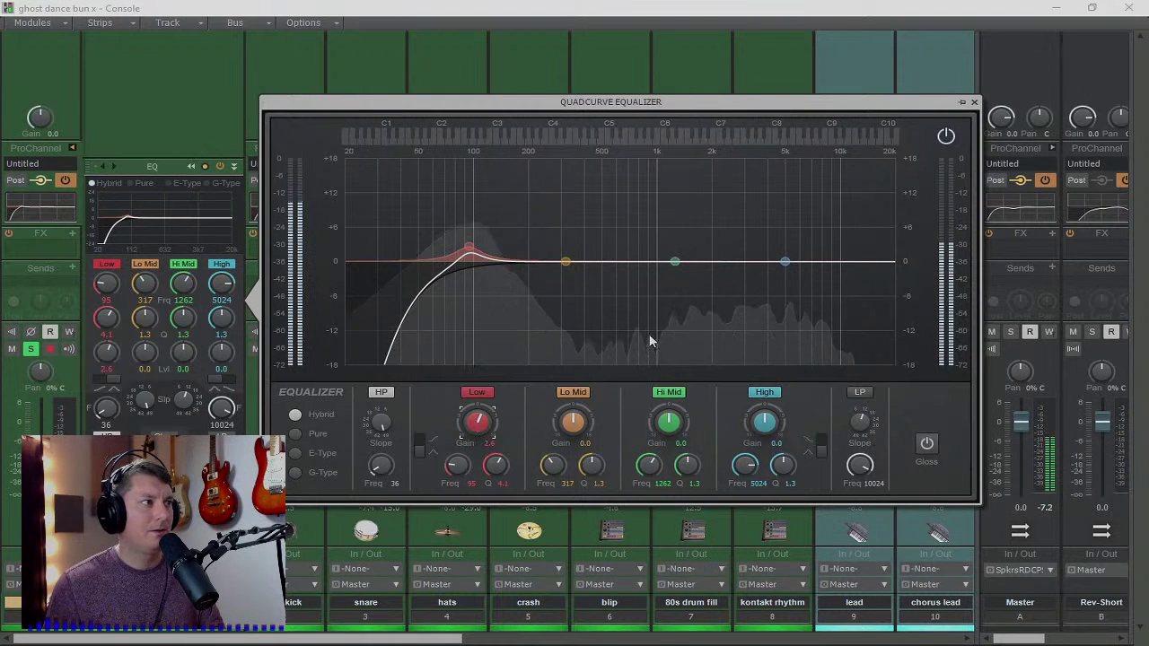
drag(564, 265, 585, 291)
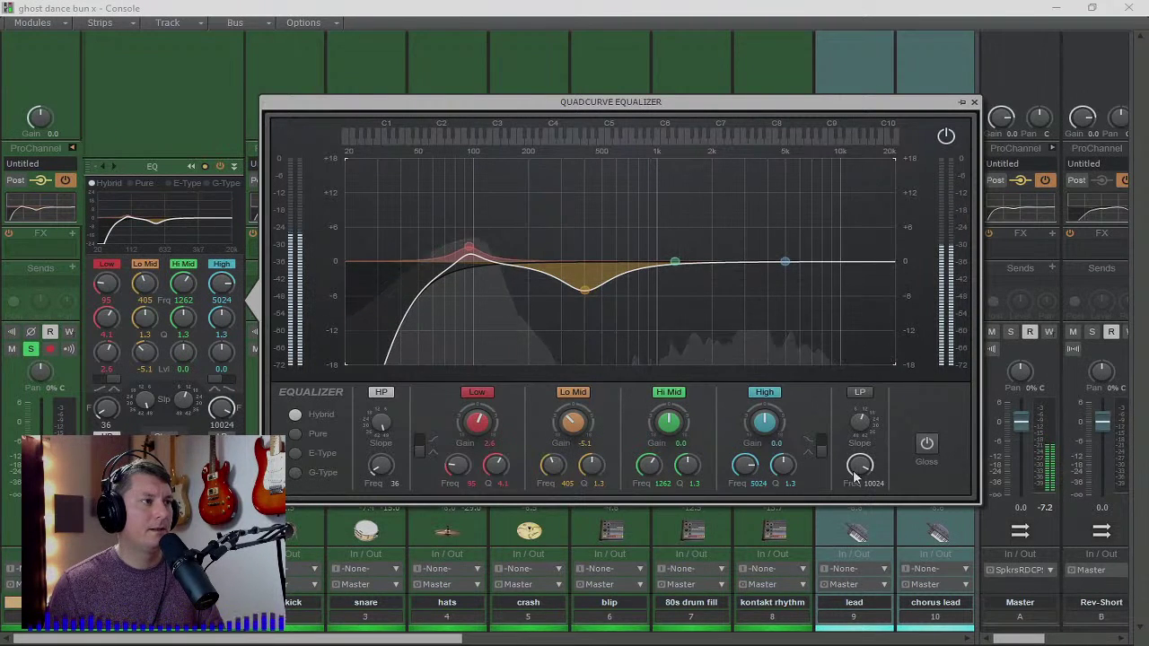
- Switch off the High band, enable the low-pass filter at 4721 Hz, and close the first track's equalizer
click(860, 392)
drag(787, 267, 823, 319)
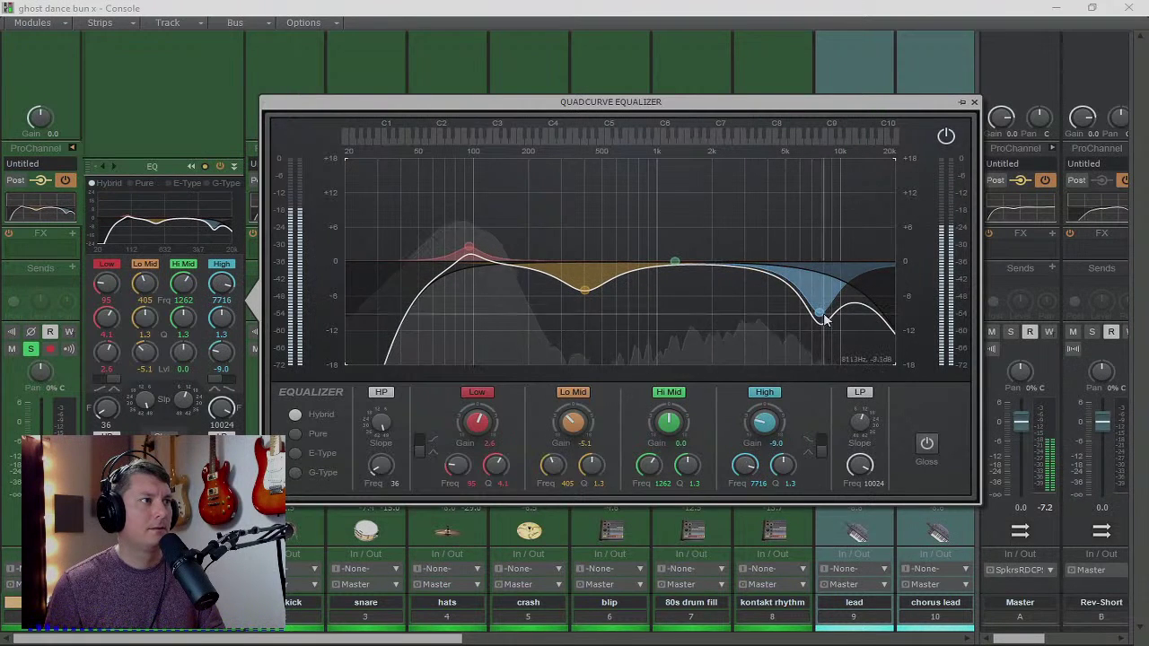
double_click(820, 315)
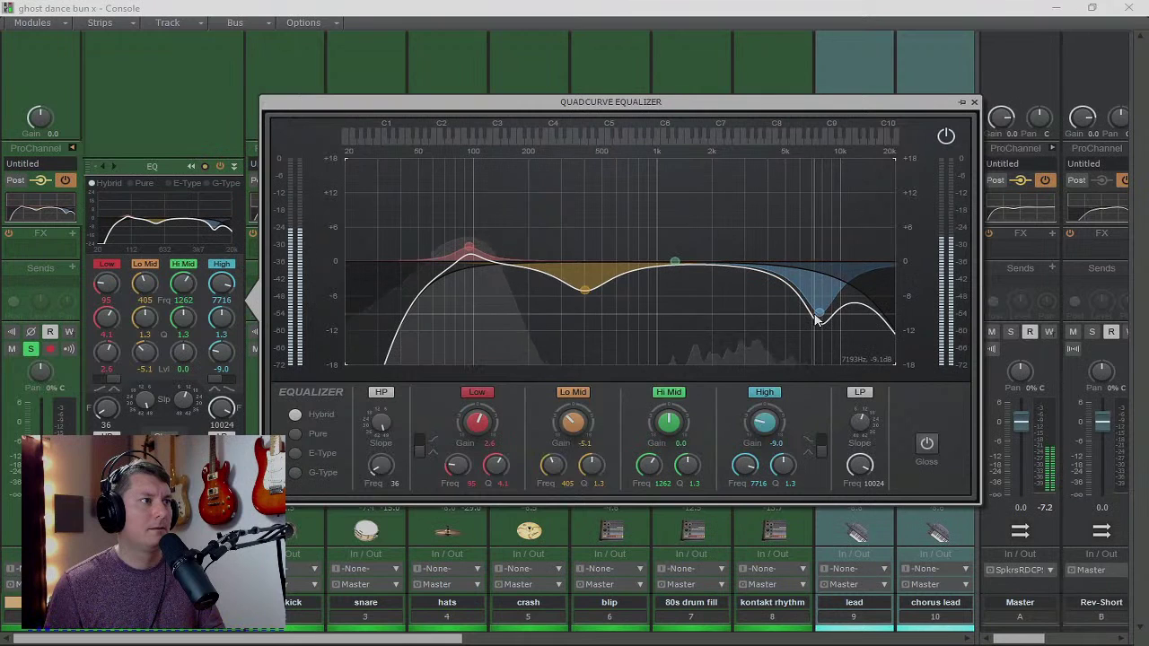
click(777, 395)
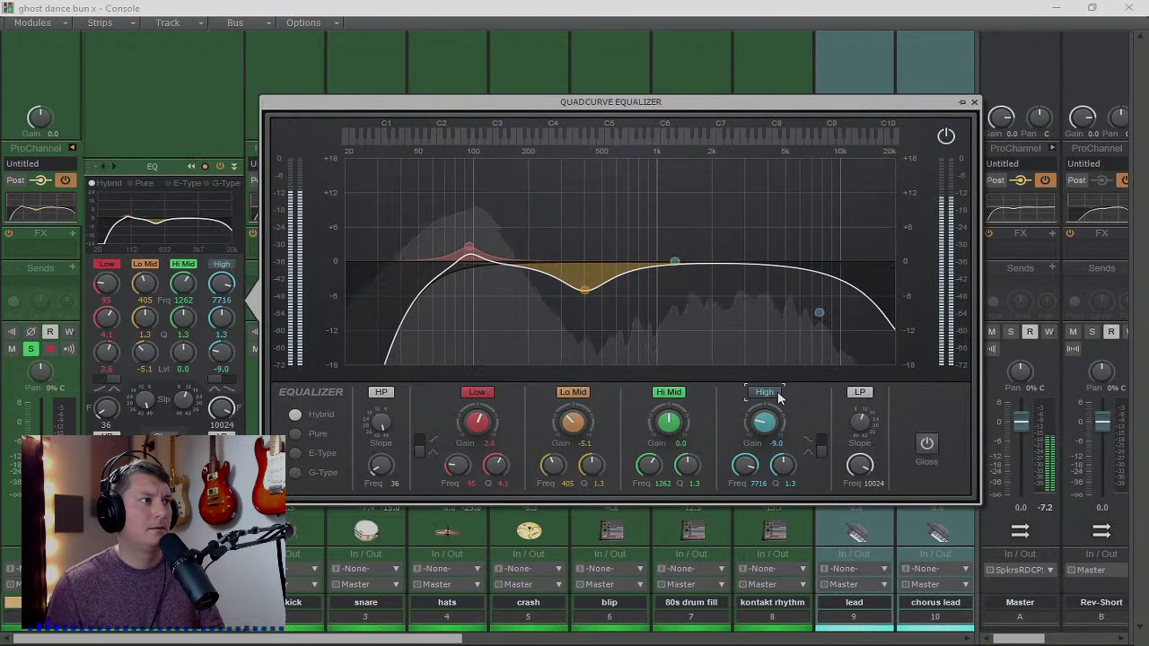
click(861, 395)
click(860, 395)
drag(859, 464, 859, 499)
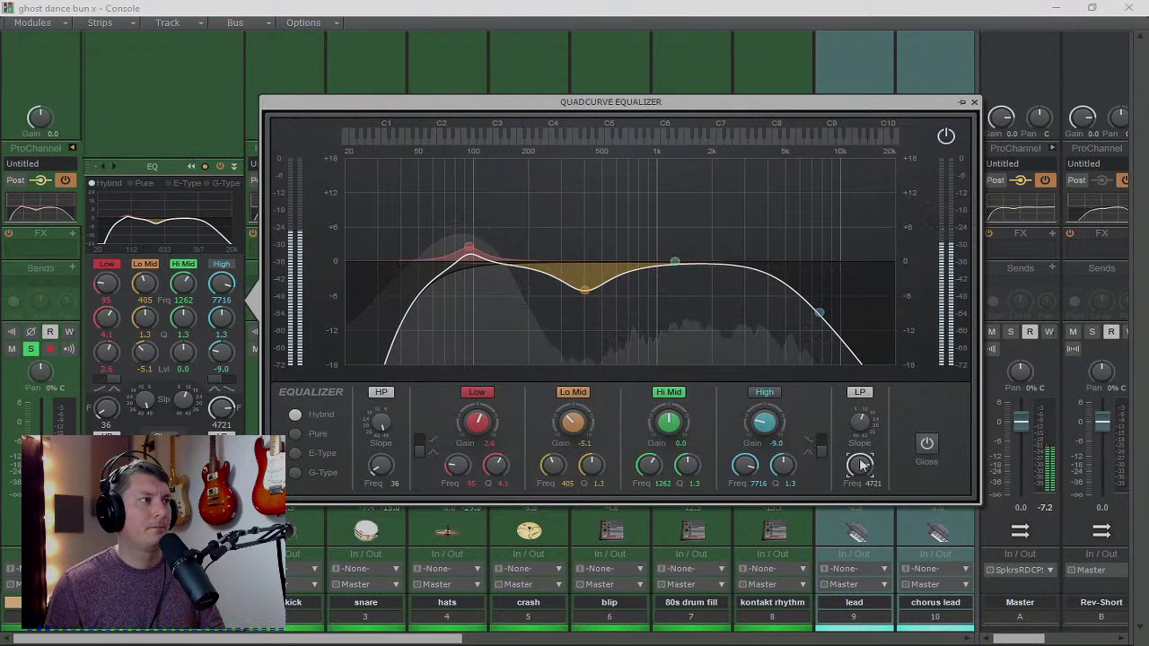
click(973, 102)
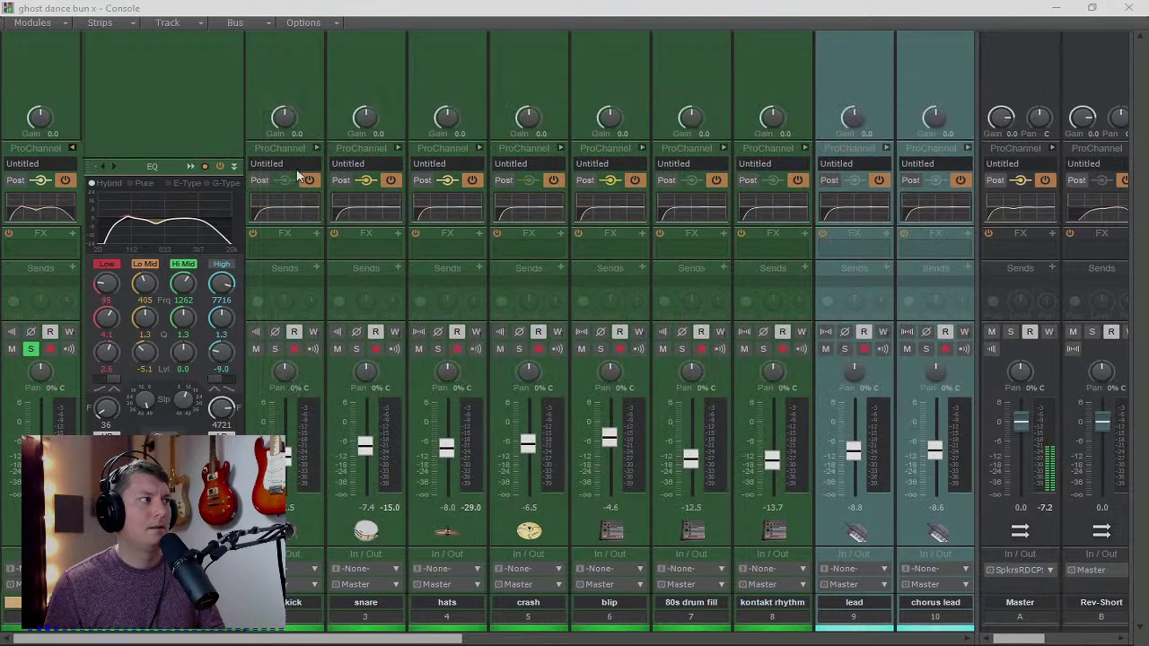
click(73, 148)
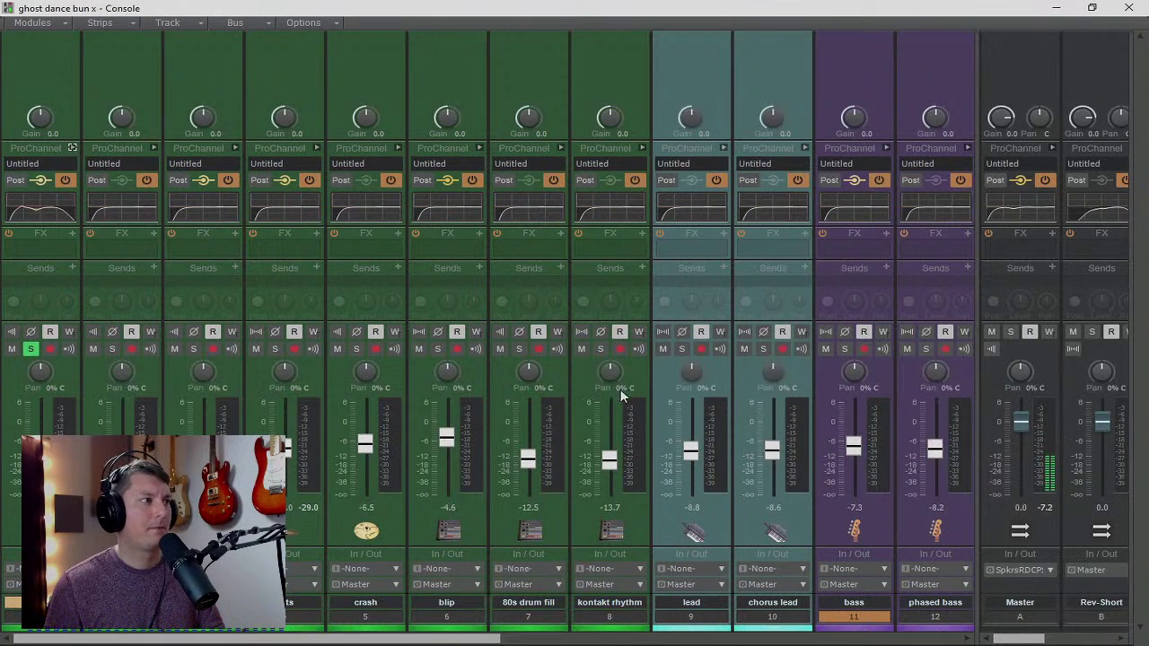
- Unsolo the first track to hear the full mix, stop playback and review the track's EQ settings
drag(374, 642, 94, 643)
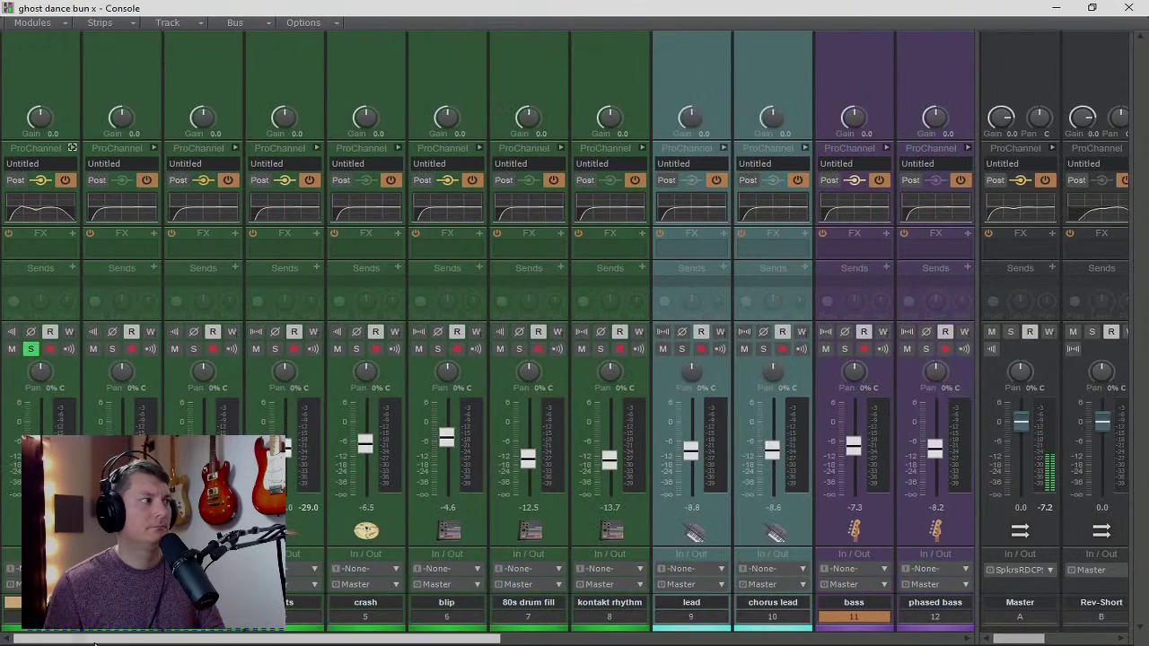
click(32, 350)
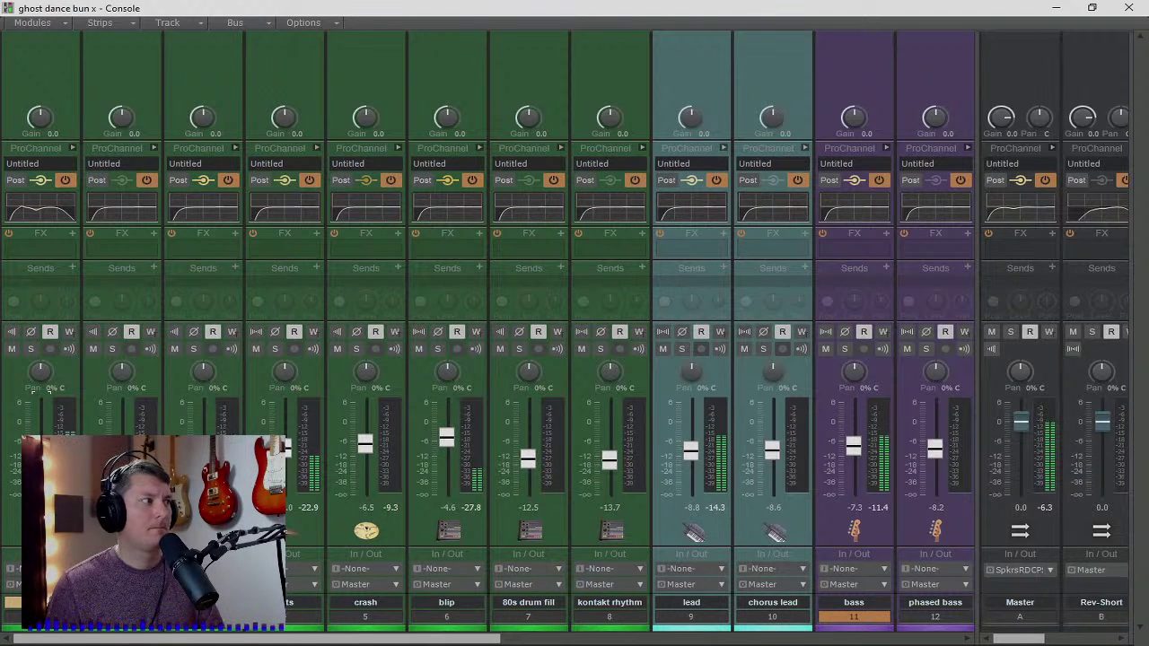
key(space)
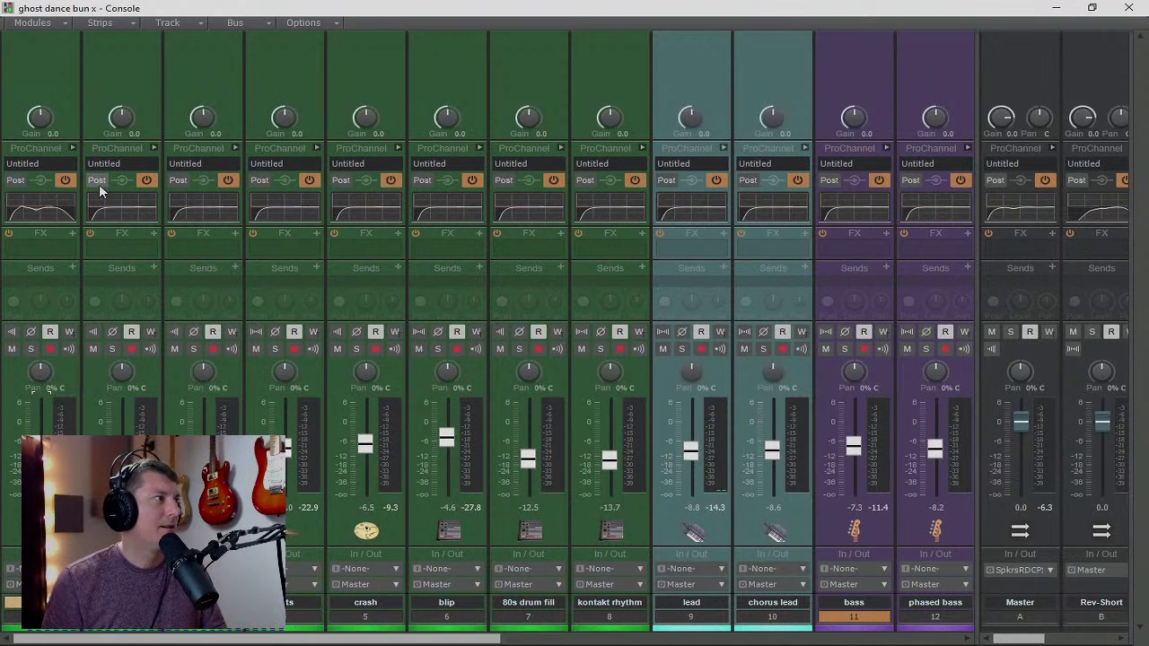
click(74, 148)
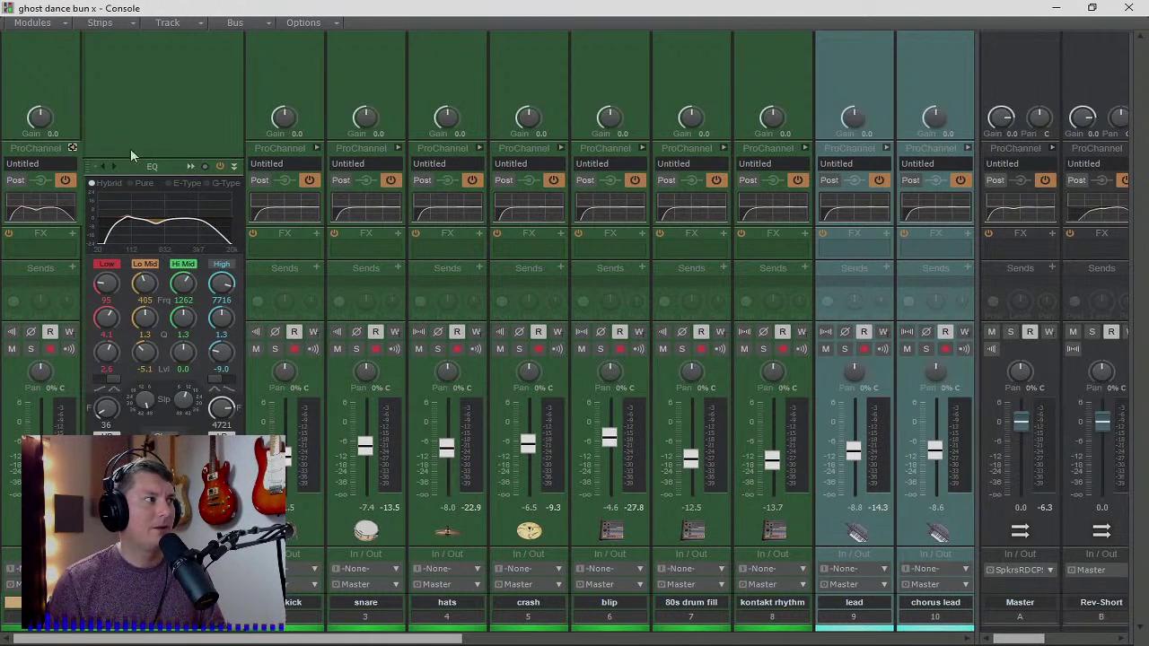
click(71, 147)
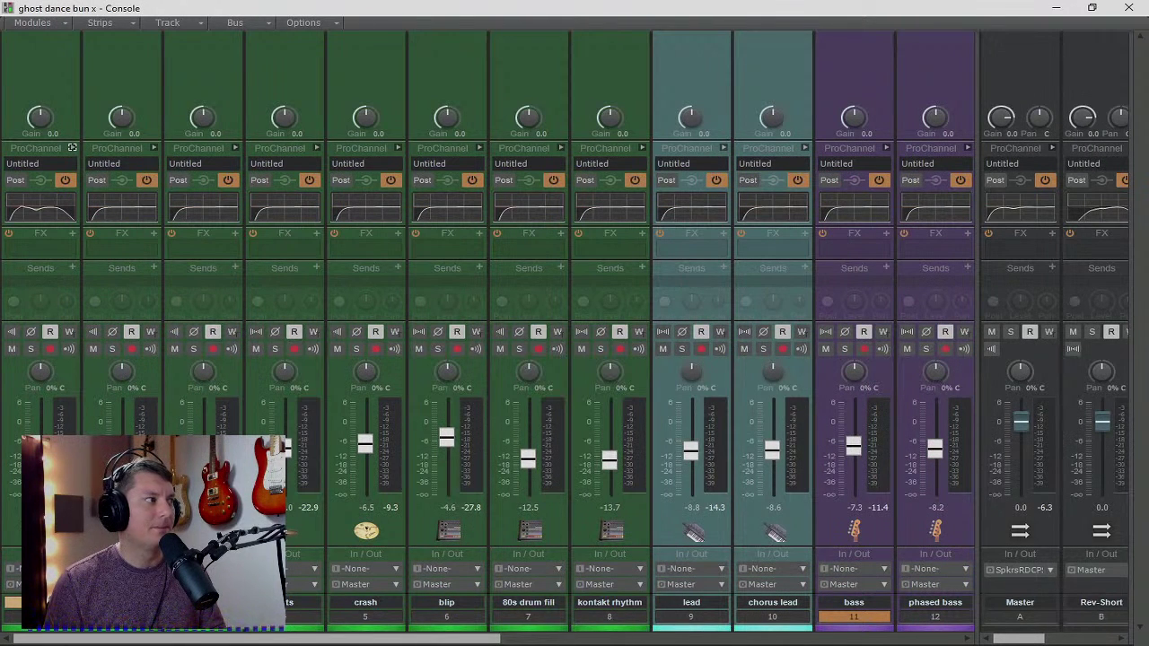
- Start playback, open the snare track's EQ in the large equalizer window and solo the snare
key(space)
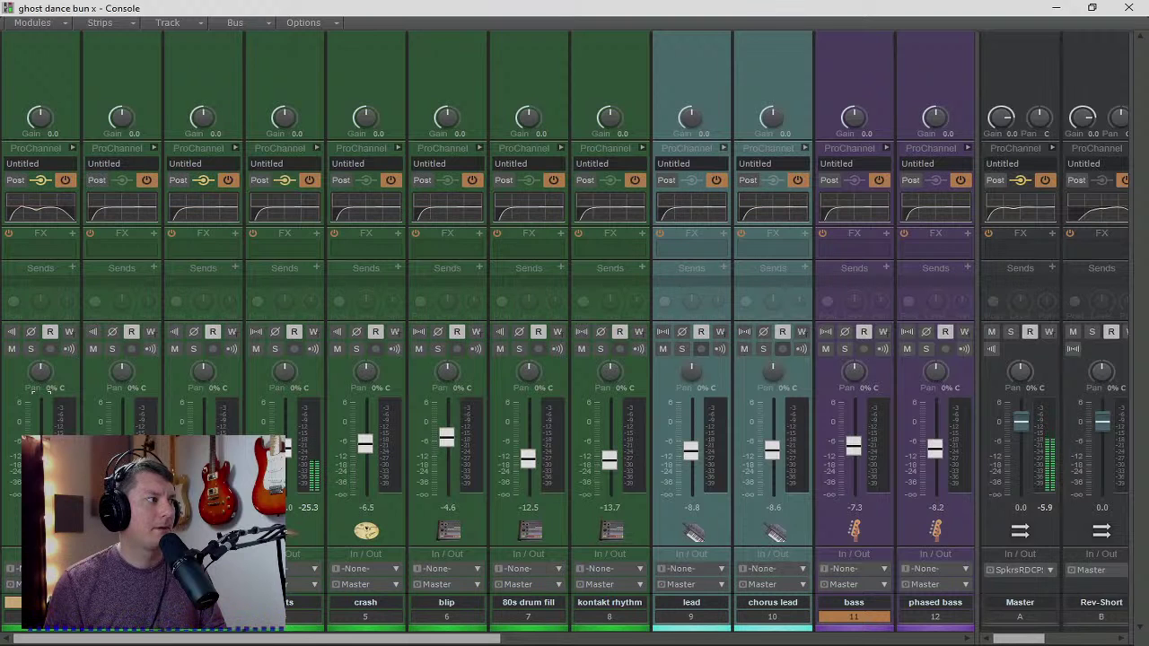
click(236, 149)
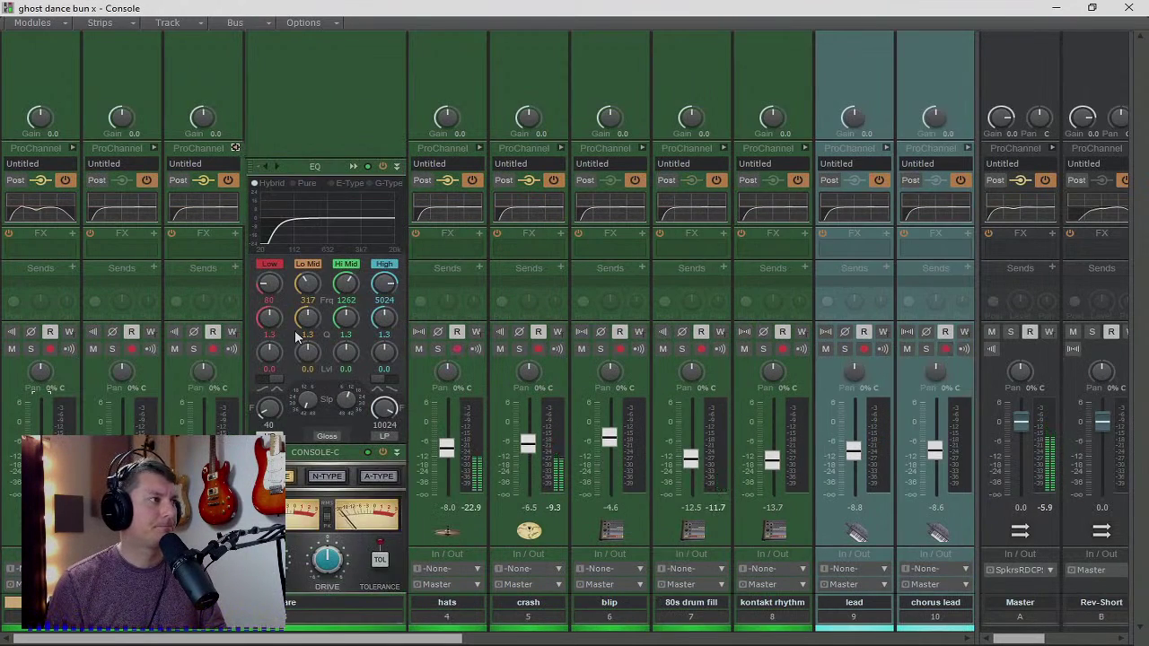
click(353, 167)
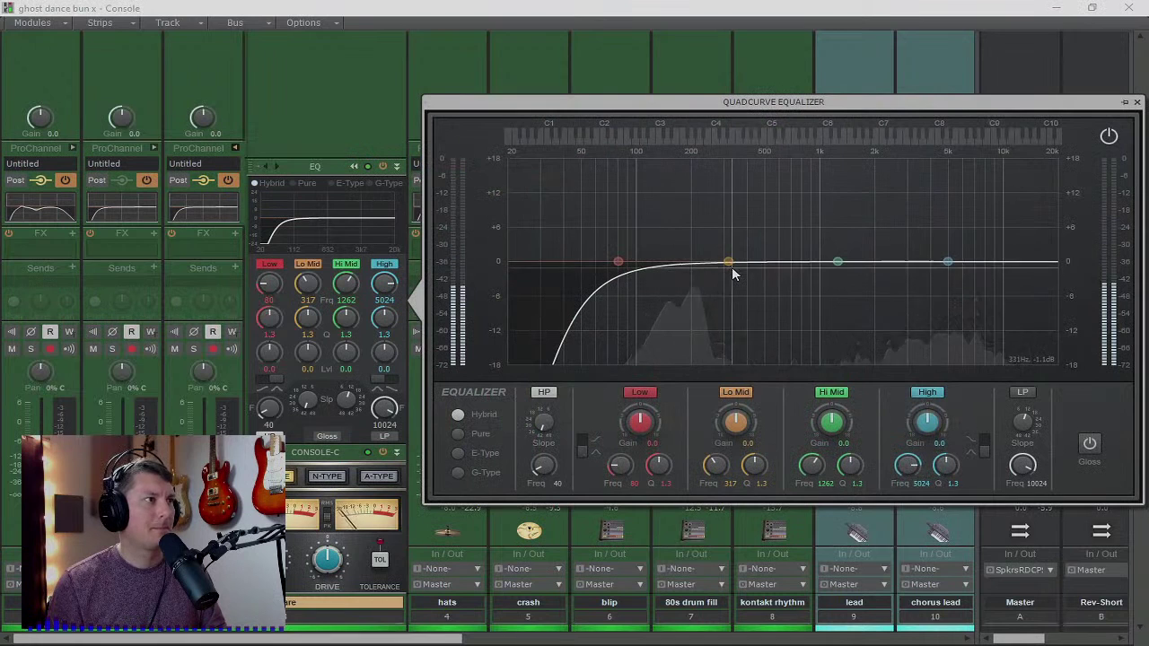
click(193, 350)
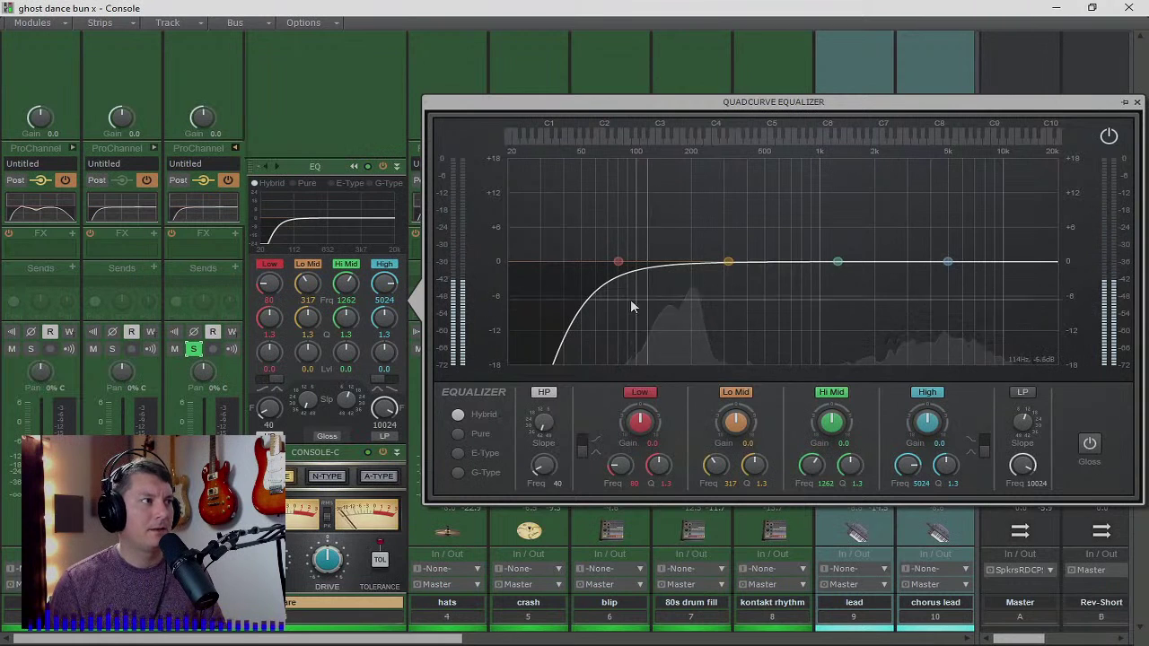
- Set the snare's high-pass filter to 93 Hz with a gentler slope, and cut the Lo Mid band 3.7 dB at 2803 Hz
mouse_move(542, 465)
mouse_down()
mouse_move(542, 441)
mouse_move(544, 463)
mouse_up()
drag(543, 421, 542, 454)
drag(728, 262, 901, 283)
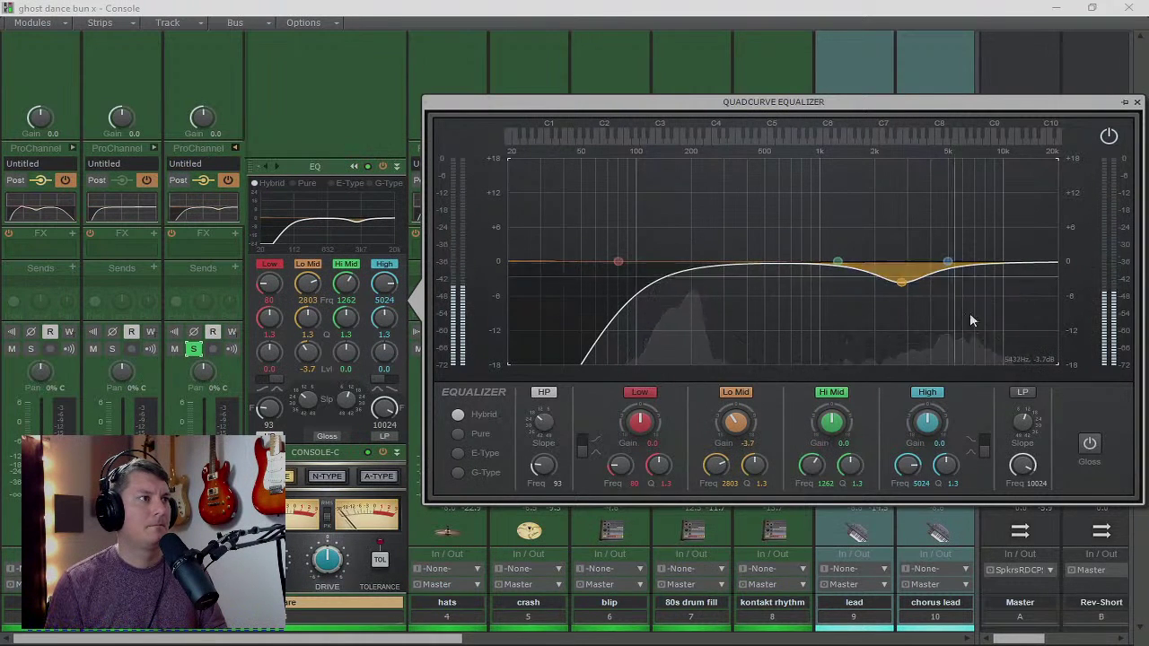
- Enable the snare's low-pass filter at 9549 Hz and boost the Low band about 2.3 dB at 125 Hz
click(1011, 393)
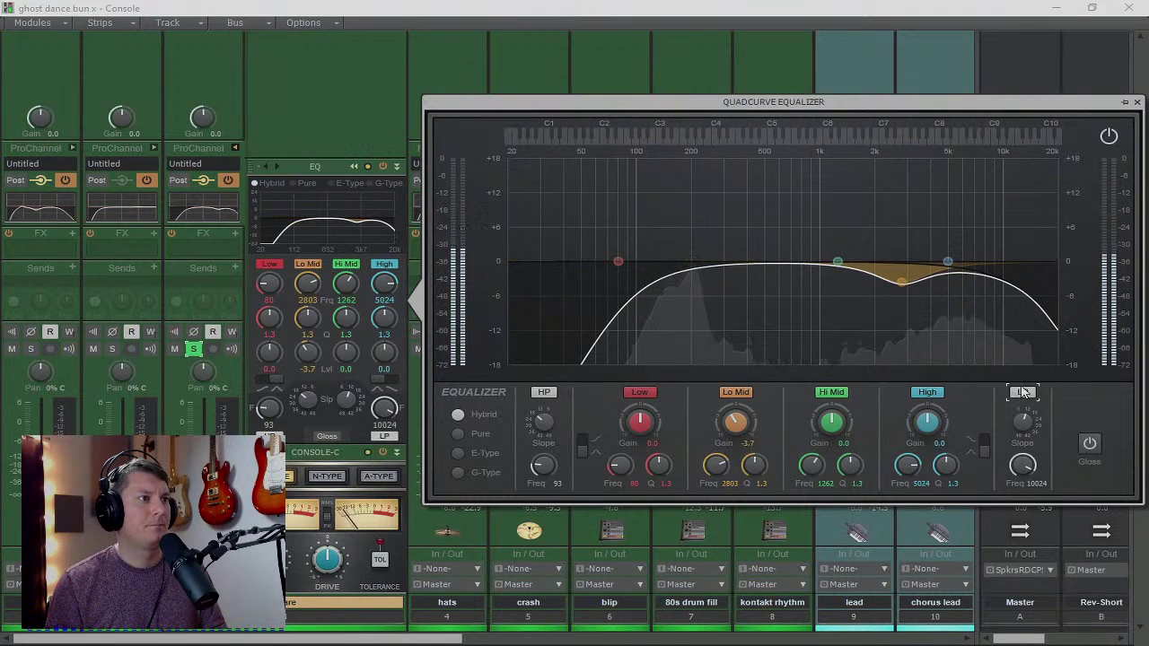
mouse_move(1022, 464)
mouse_down()
mouse_move(1022, 476)
mouse_move(1022, 466)
mouse_up()
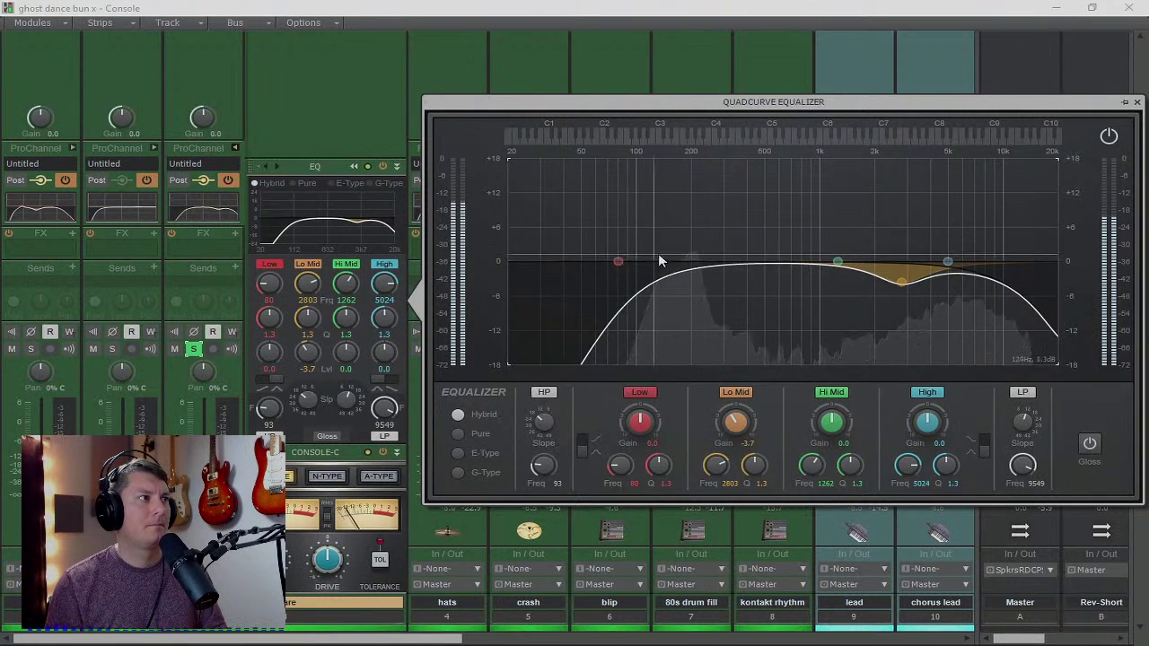
drag(618, 261, 654, 248)
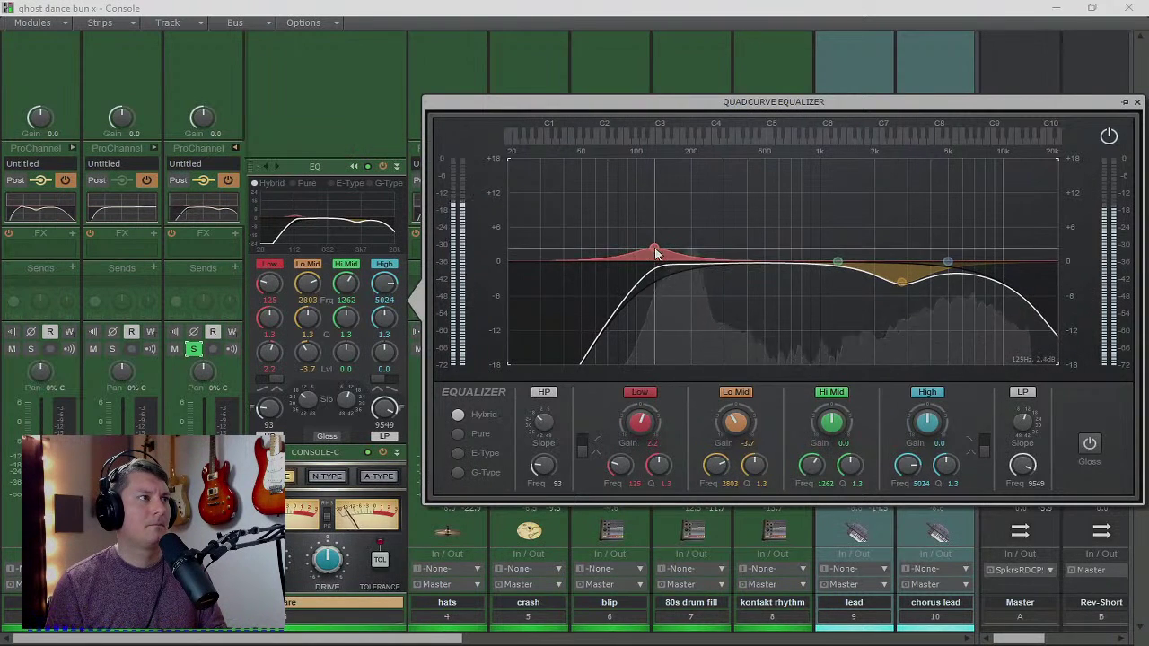
- Close the snare's equalizer and ProChannel, and unsolo the snare track
click(1137, 105)
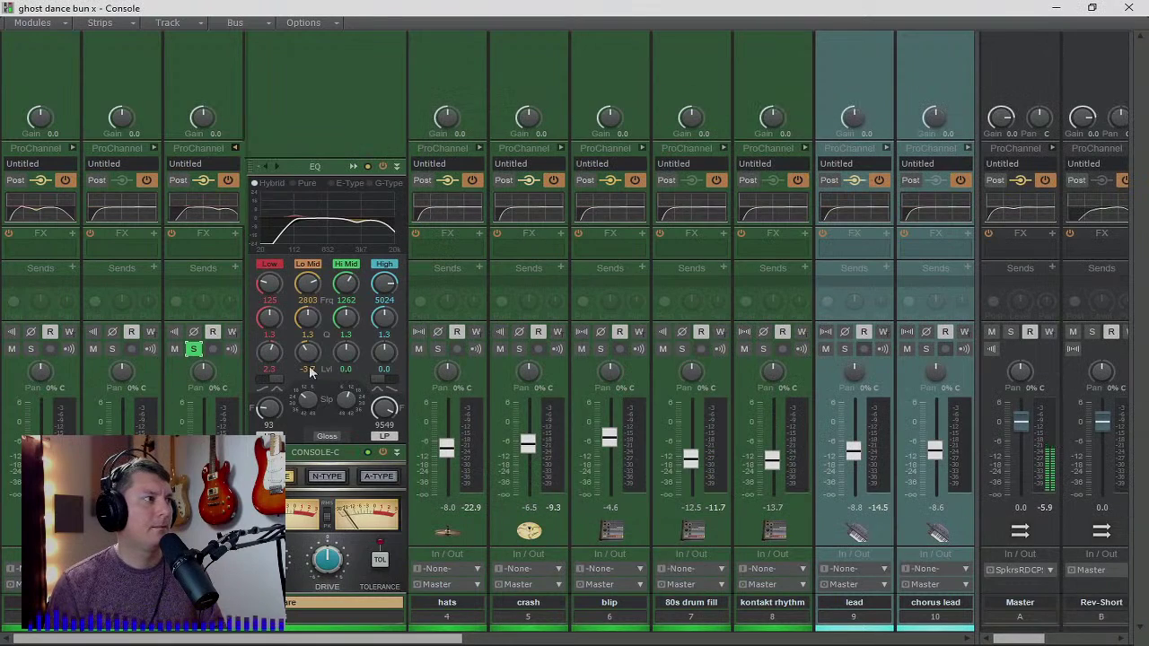
click(235, 148)
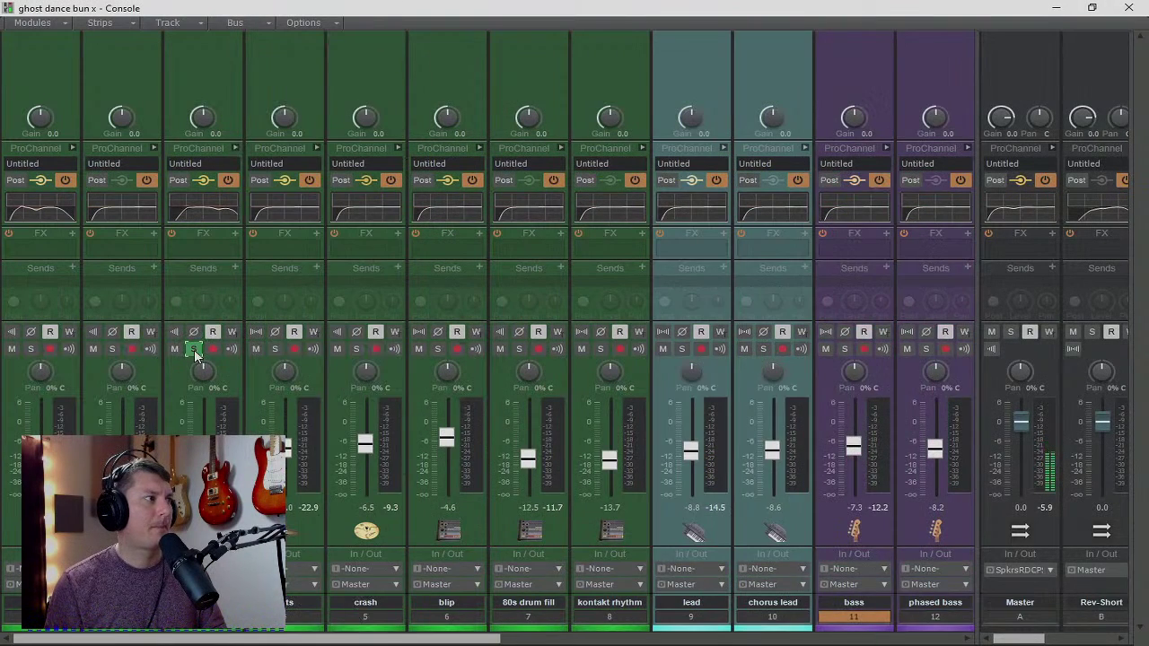
click(193, 348)
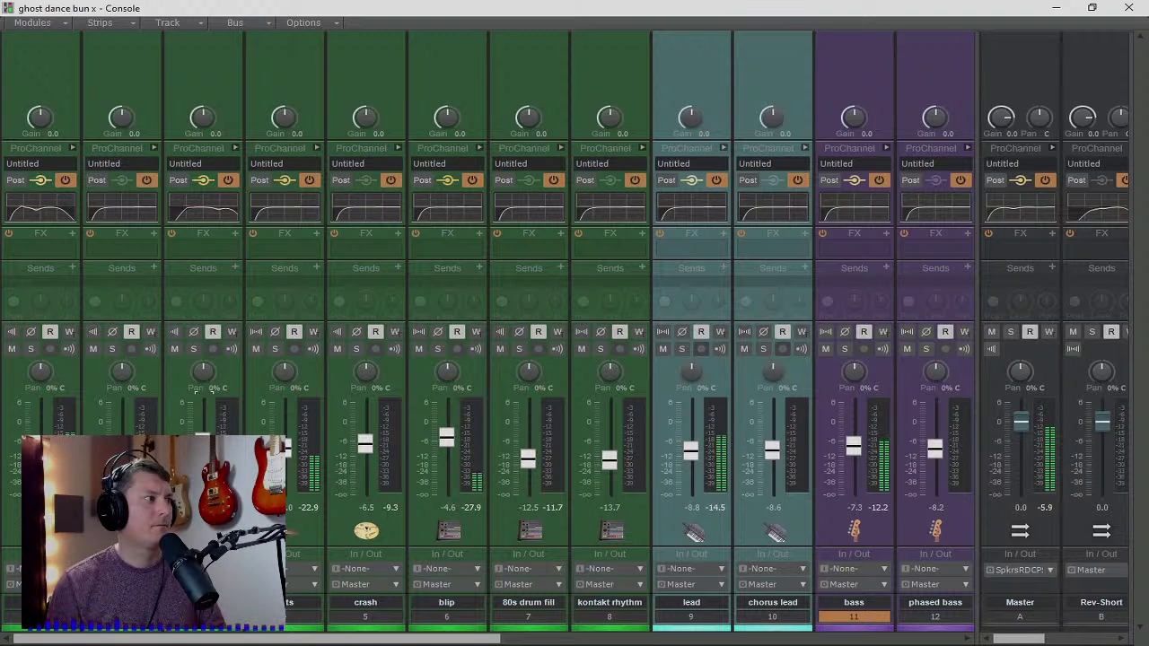
- Expand the hats track's ProChannel to show its EQ, and solo the hats
click(316, 148)
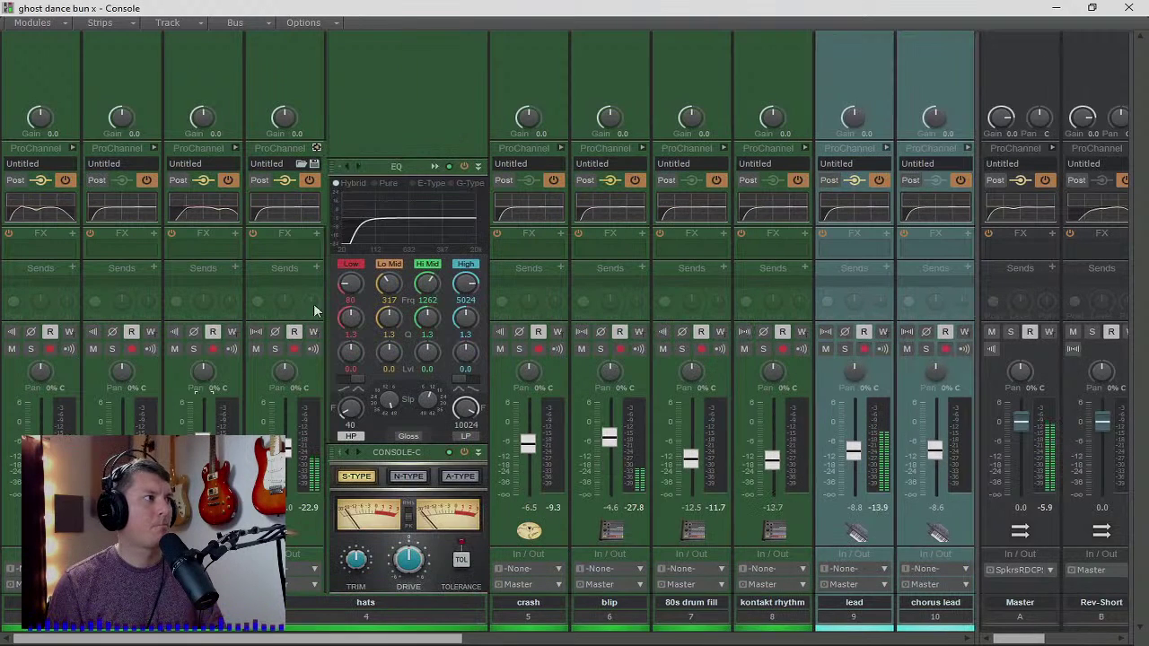
click(274, 349)
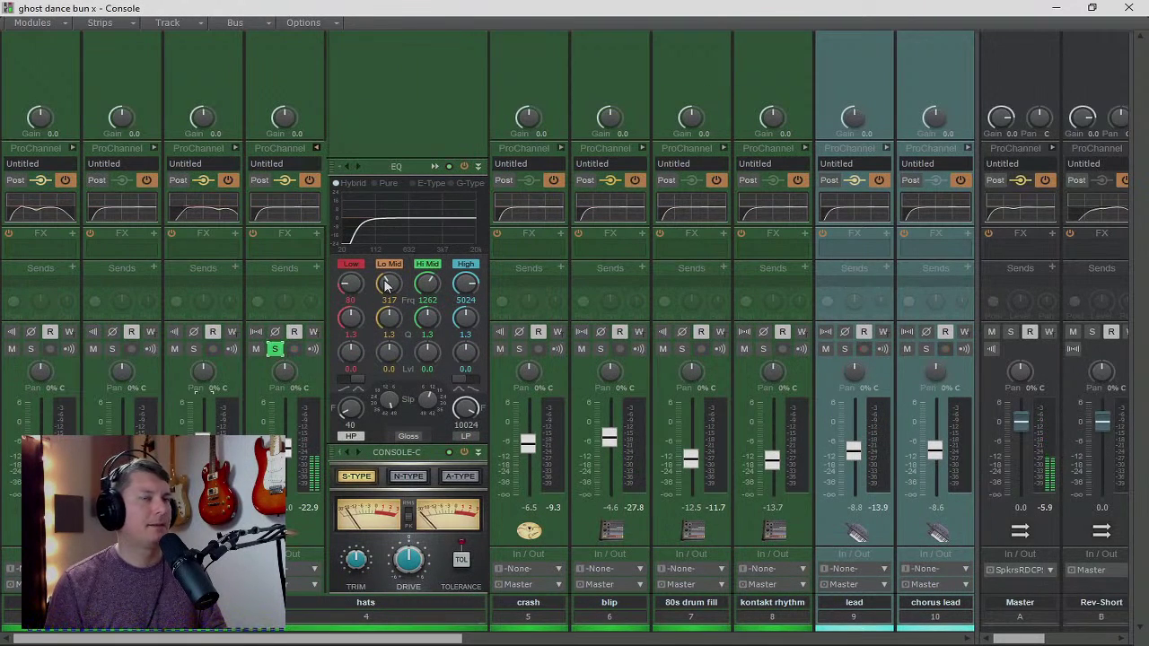
mouse_move(389, 284)
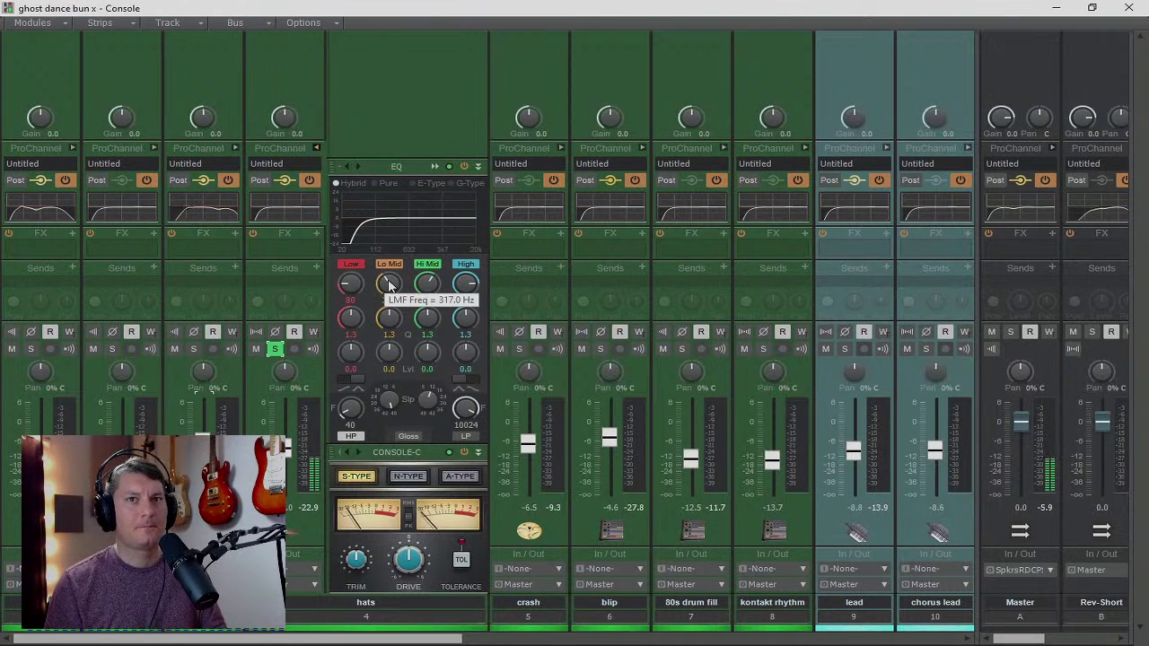
- In the hats track's full equalizer, set the high-pass filter to 1255 Hz and cut the High band 2.3 dB at 10528 Hz
mouse_move(351, 289)
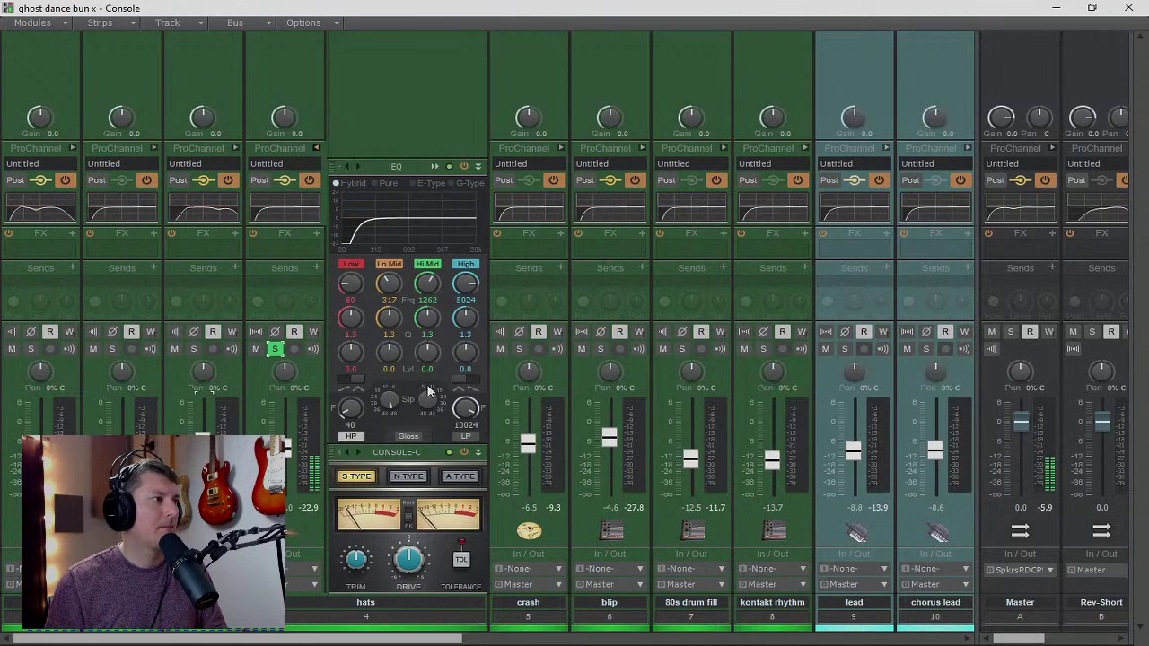
click(431, 167)
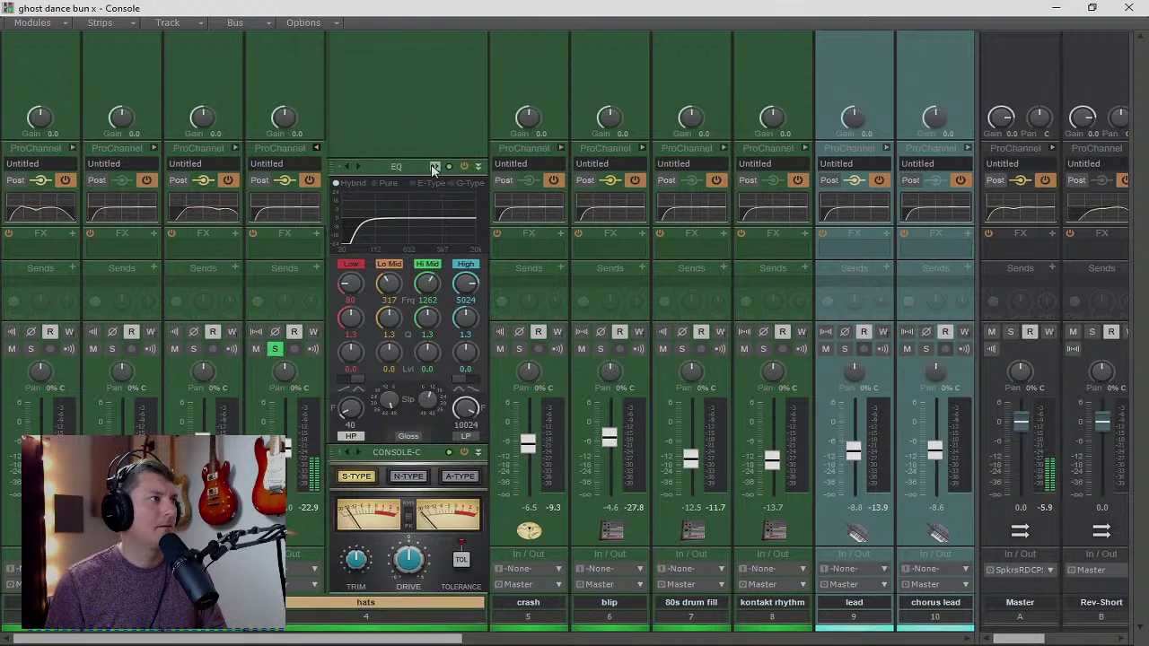
click(435, 167)
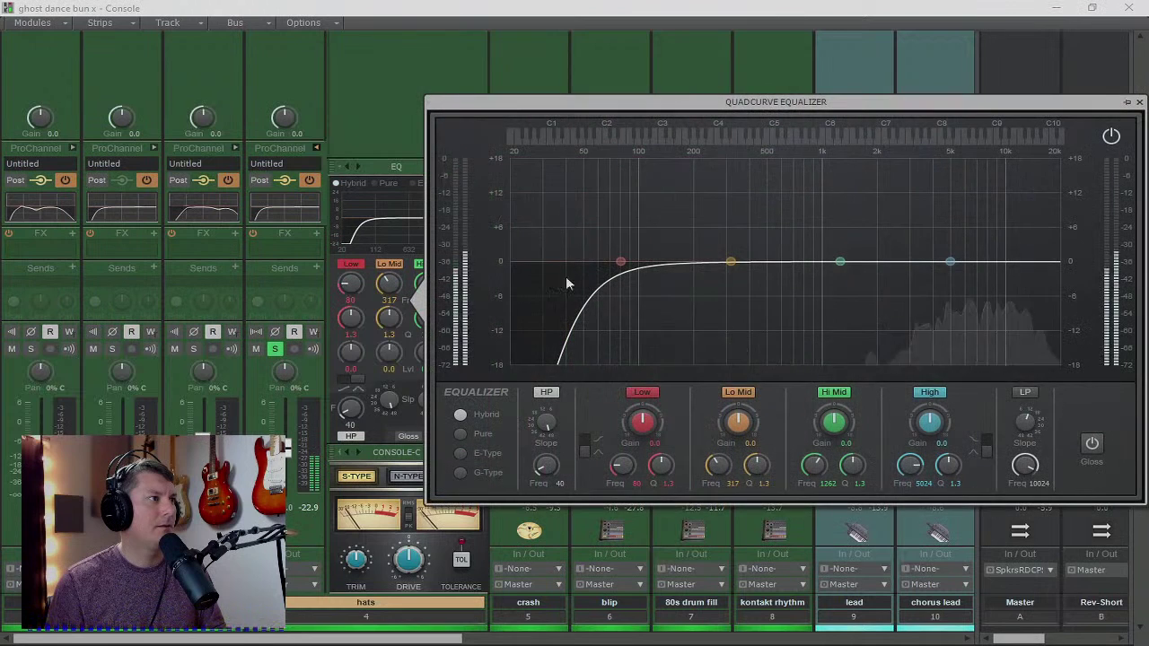
drag(546, 471, 547, 394)
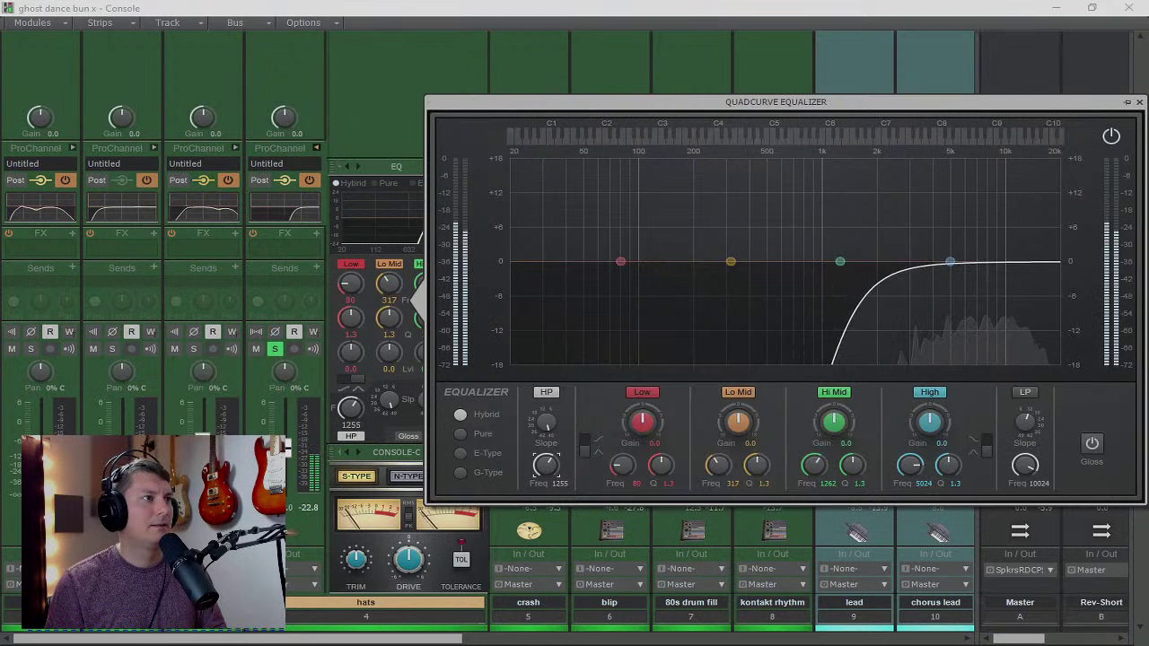
drag(951, 258, 1009, 273)
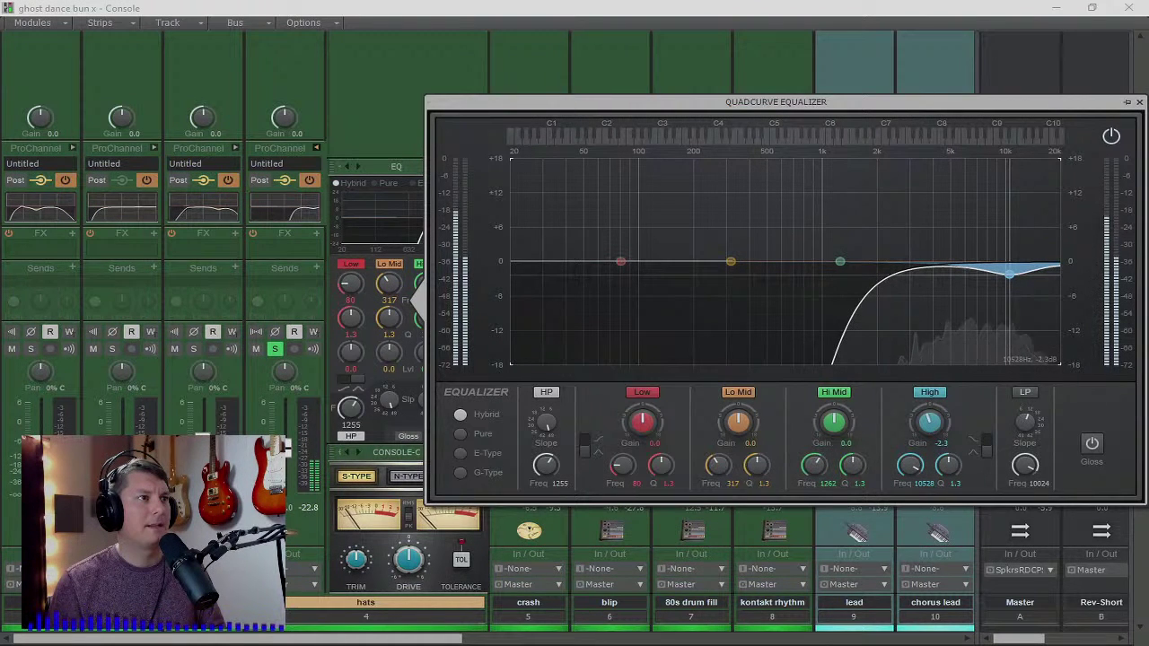
- Close the hats' equalizer and ProChannel, and unsolo the hats track
click(1140, 104)
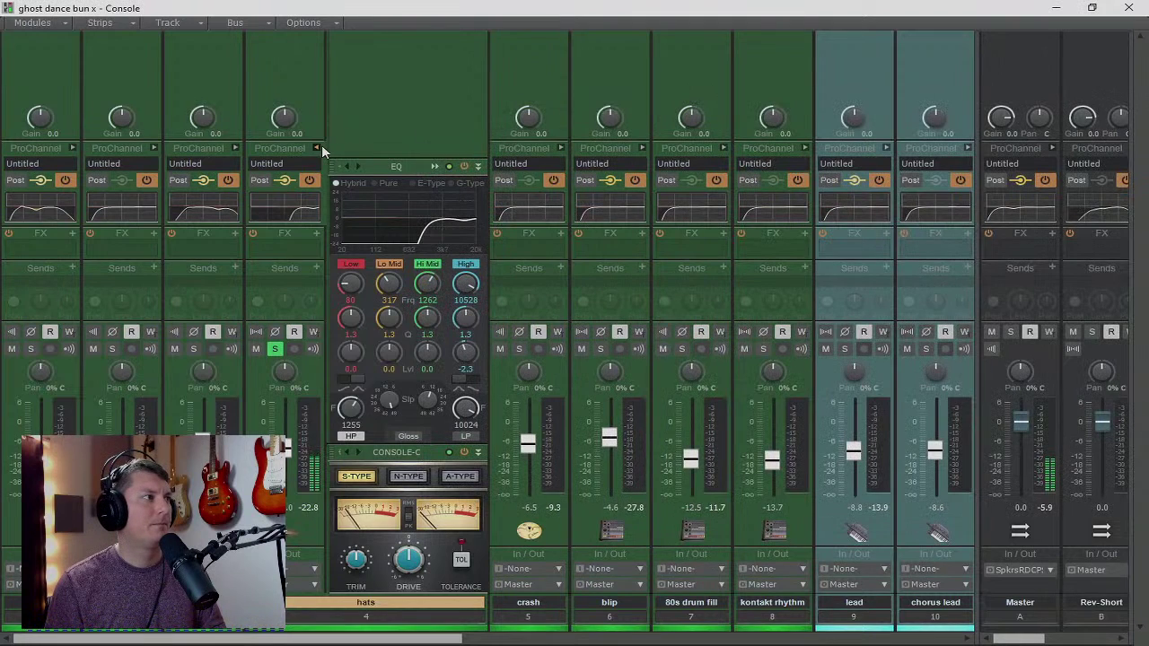
click(316, 148)
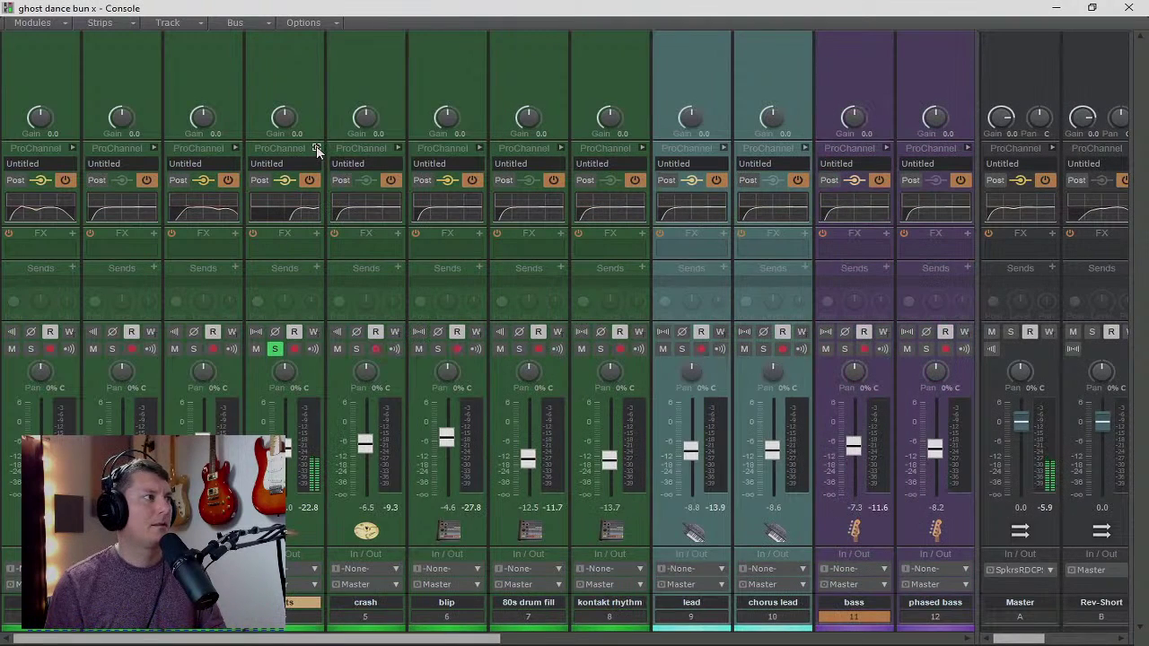
click(277, 349)
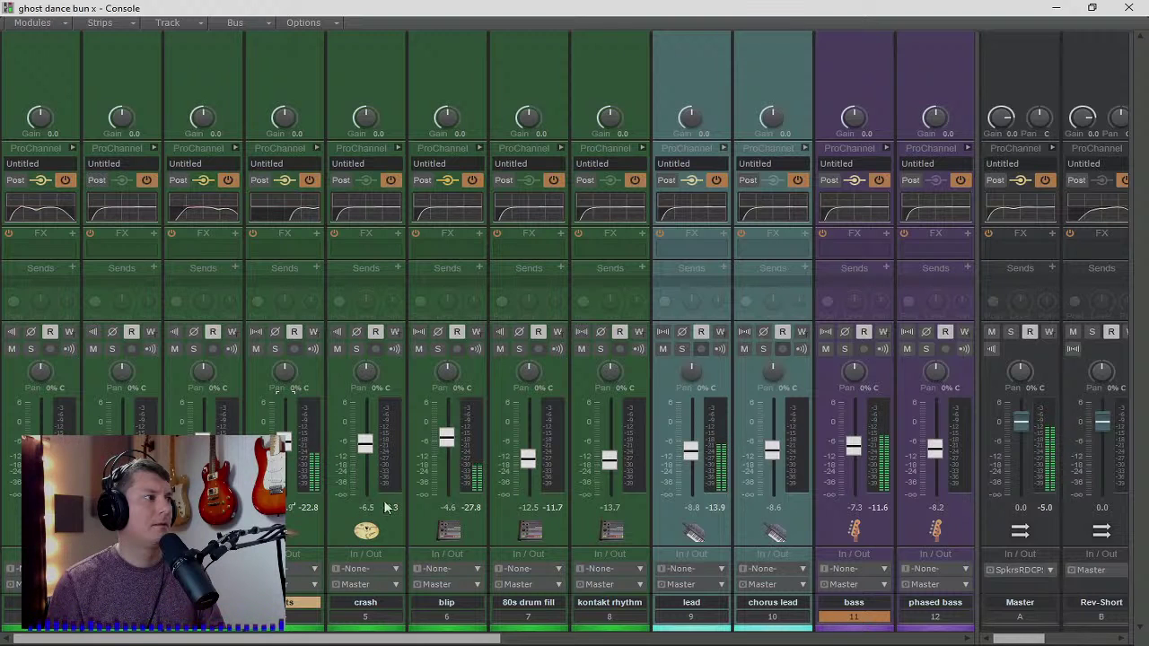
- Solo the blip track and expand its ProChannel, leaving the crash track's ProChannel collapsed
click(437, 349)
click(479, 148)
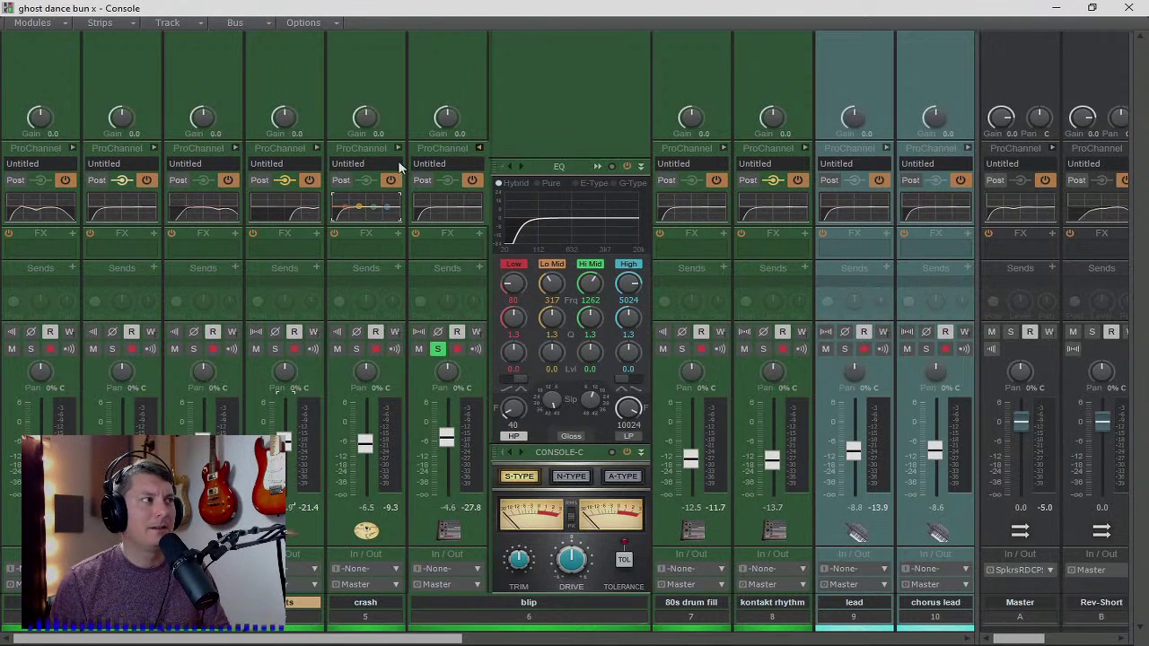
click(398, 148)
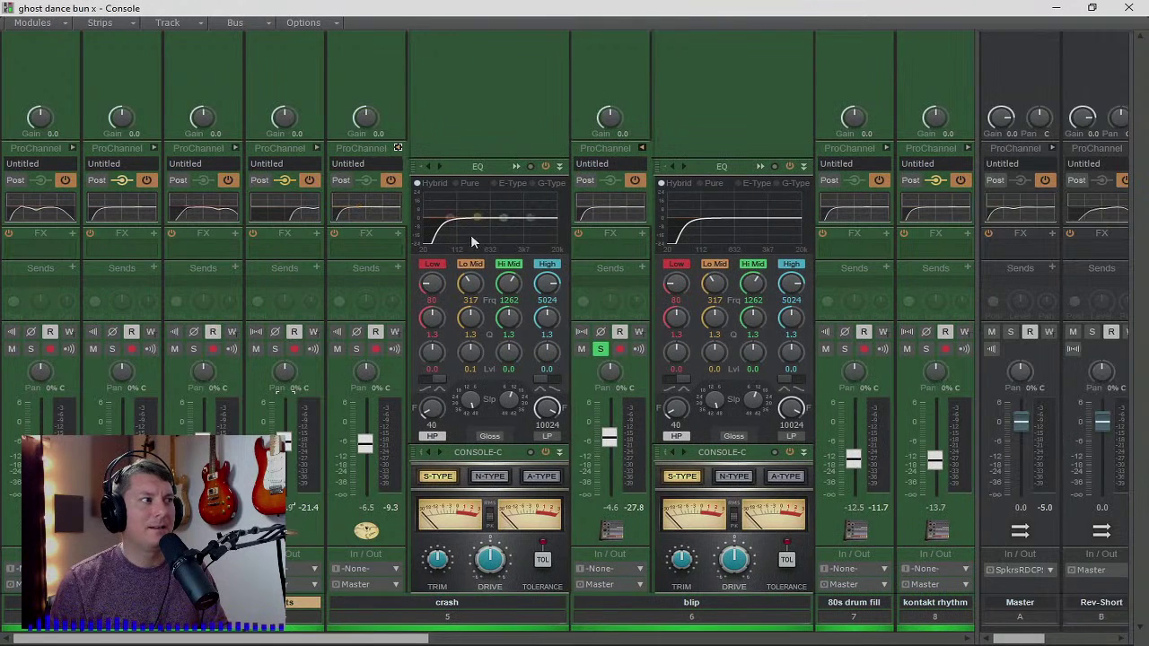
click(397, 148)
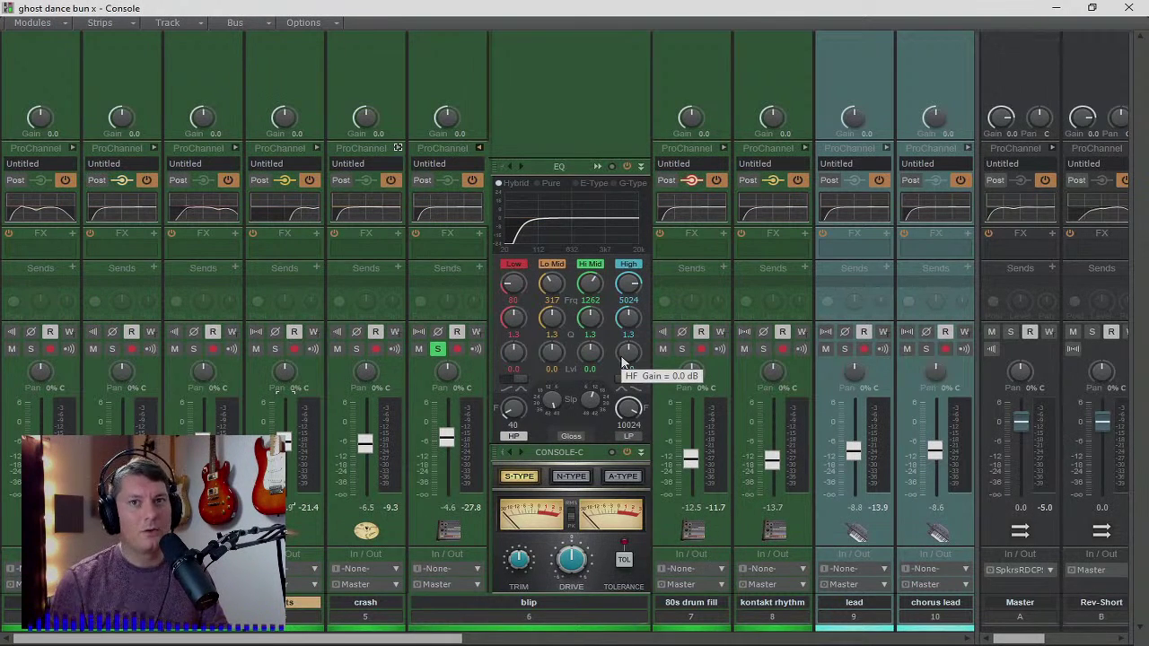
- Set blip's high-pass to 87 Hz, cut Hi Mid 3.8 dB at 1993 Hz, boost High 3.1 dB at 5655 Hz and Lo Mid 5.0 dB at 279 Hz
click(600, 166)
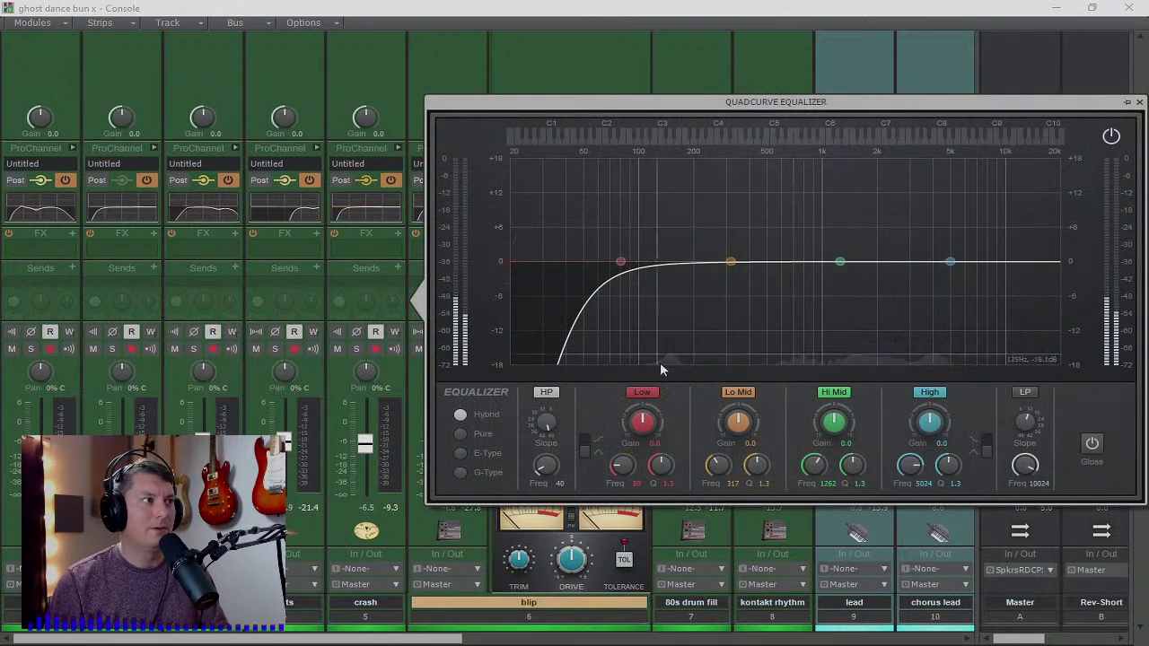
drag(544, 465, 544, 445)
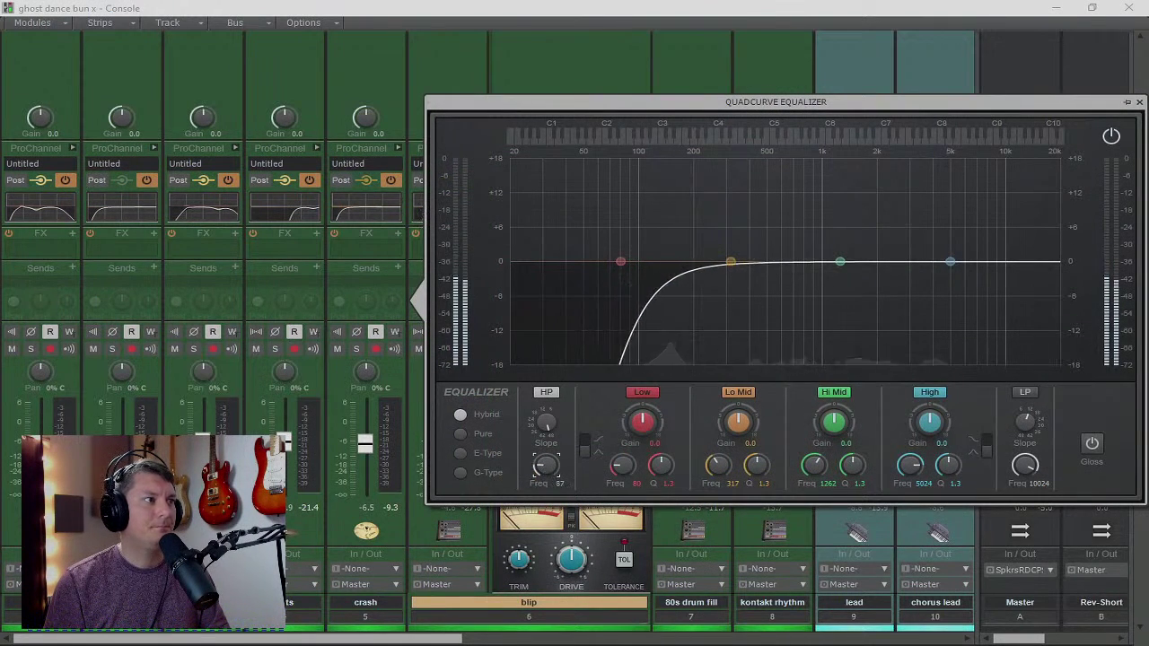
drag(838, 261, 877, 282)
drag(949, 261, 959, 243)
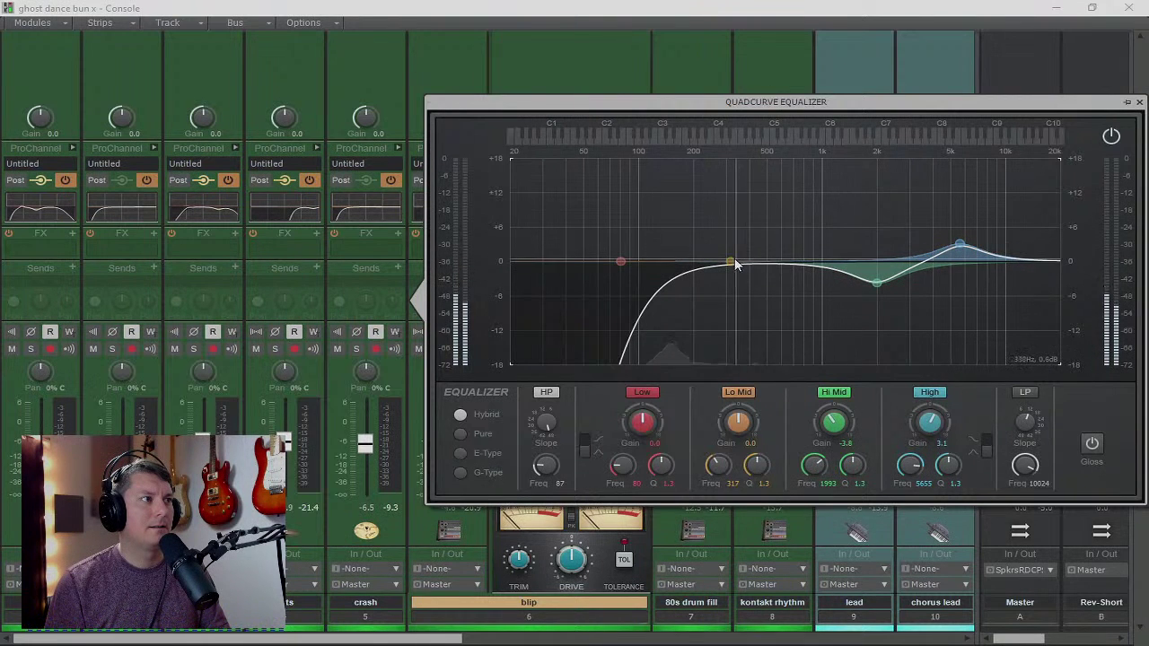
drag(731, 261, 720, 233)
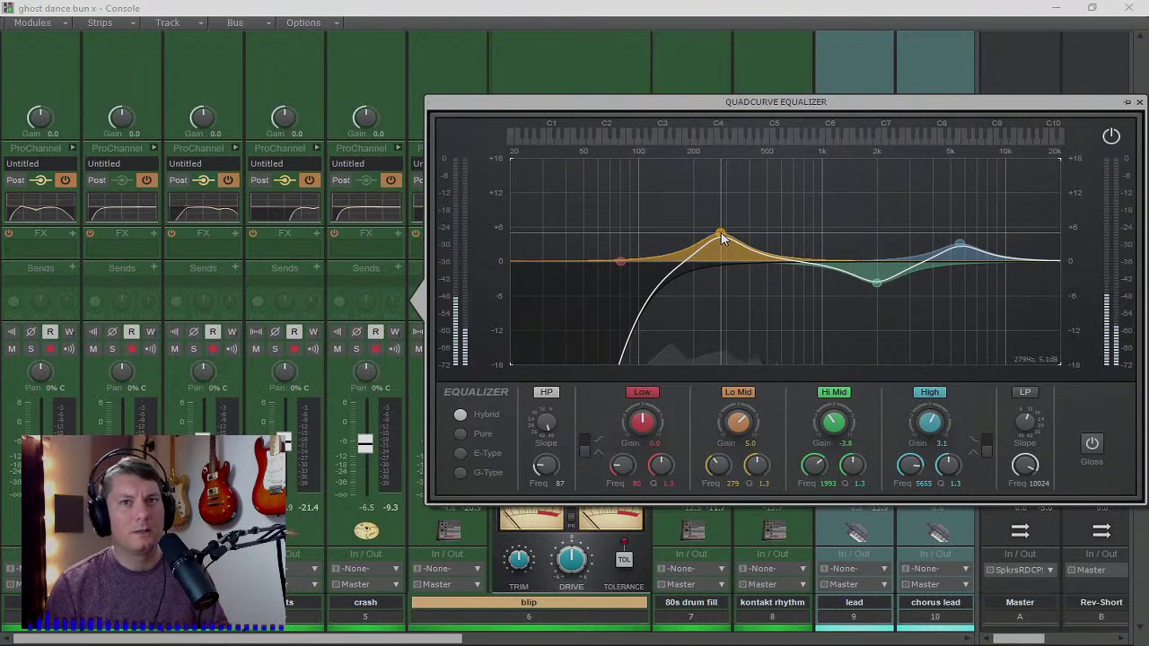
- Close the blip's equalizer and ProChannel, unsolo the track, and raise its volume to -2.5 dB
click(1139, 104)
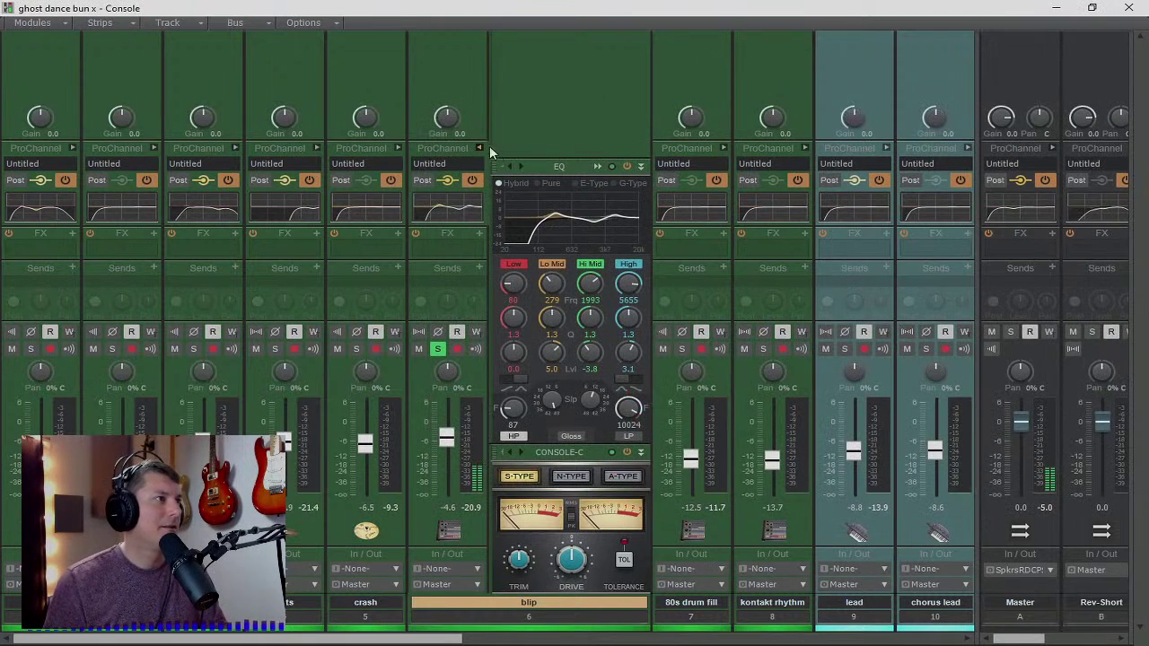
click(480, 144)
click(437, 348)
drag(446, 438, 446, 431)
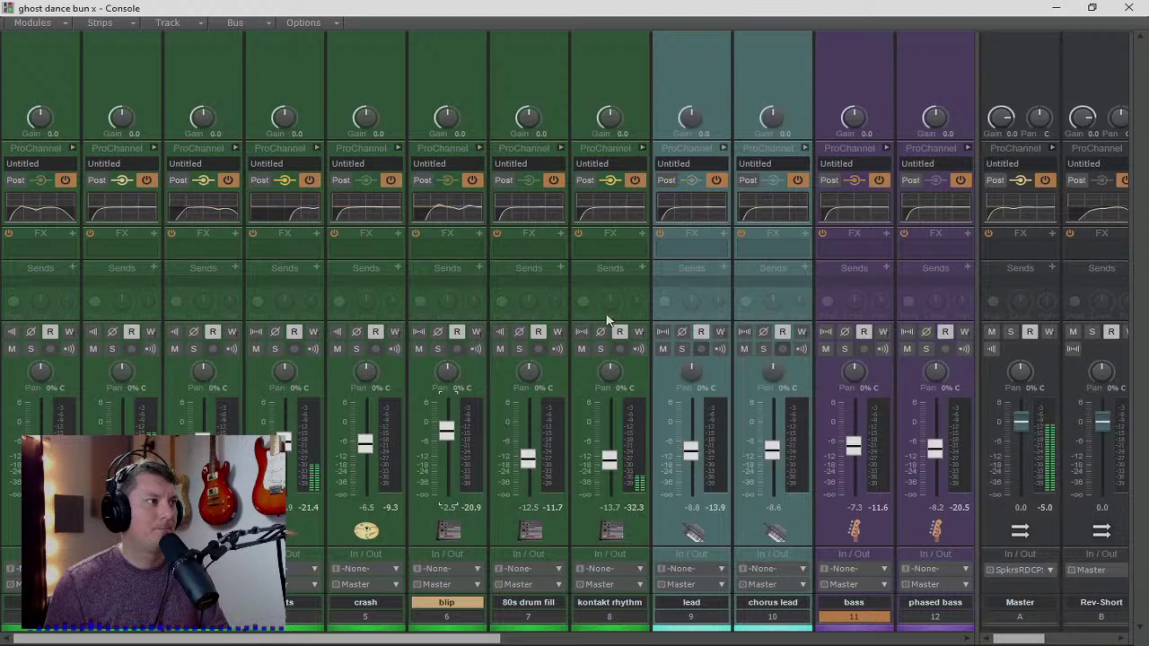
- Solo the kontakt rhythm track and open its full equalizer from the ProChannel
click(600, 349)
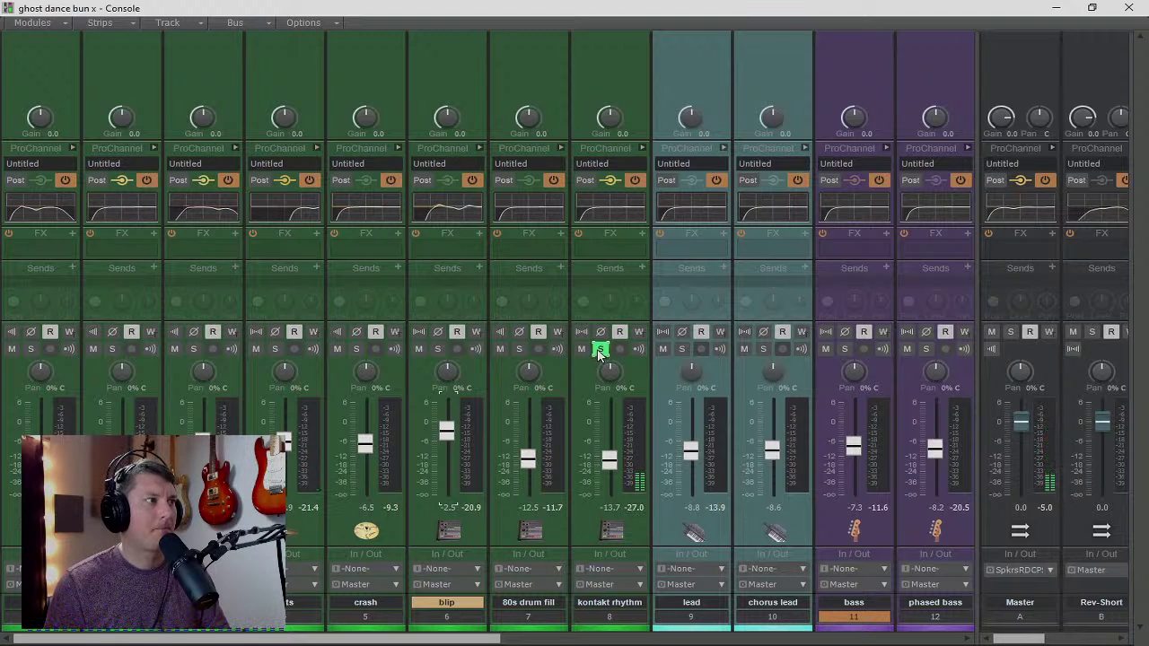
click(644, 148)
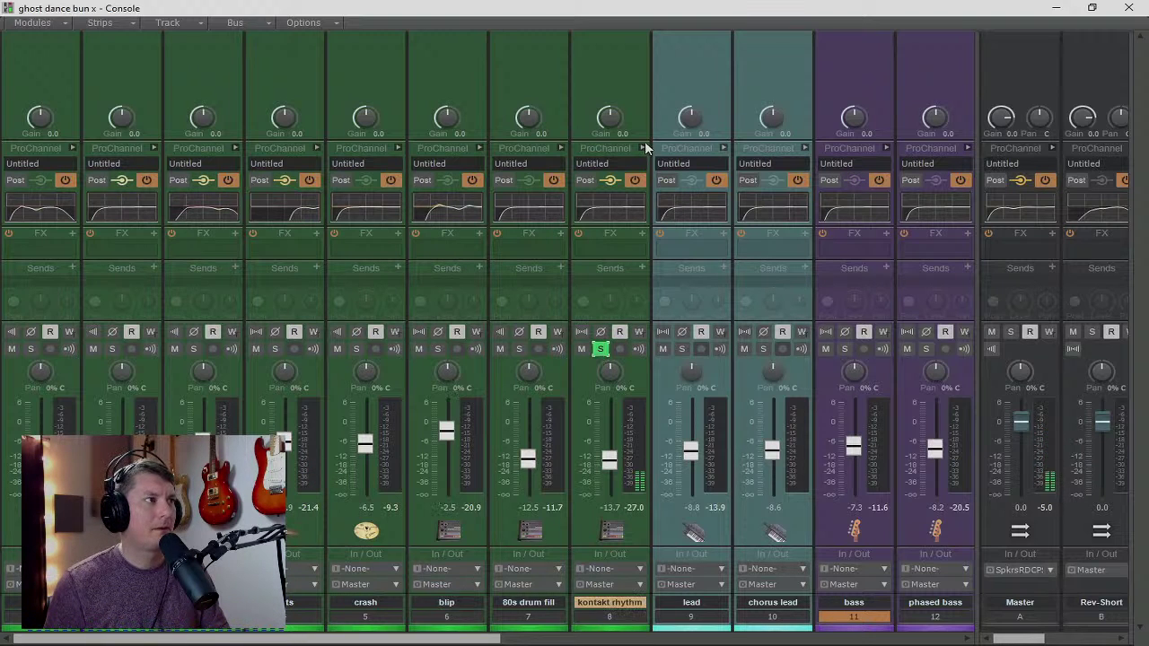
click(641, 148)
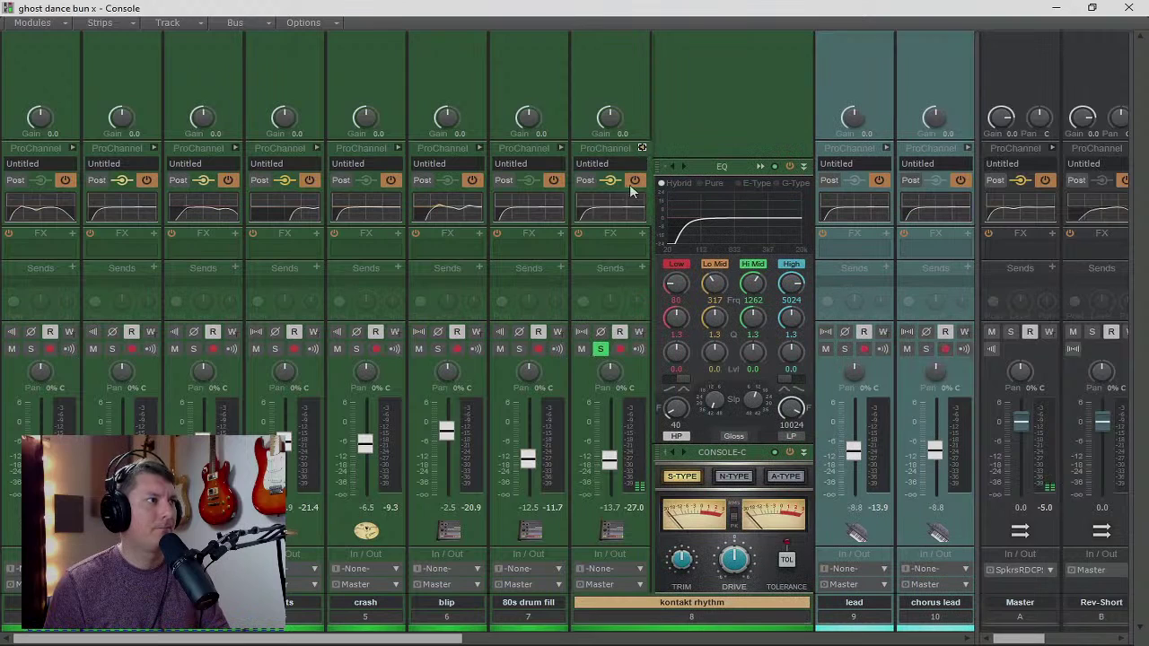
click(760, 167)
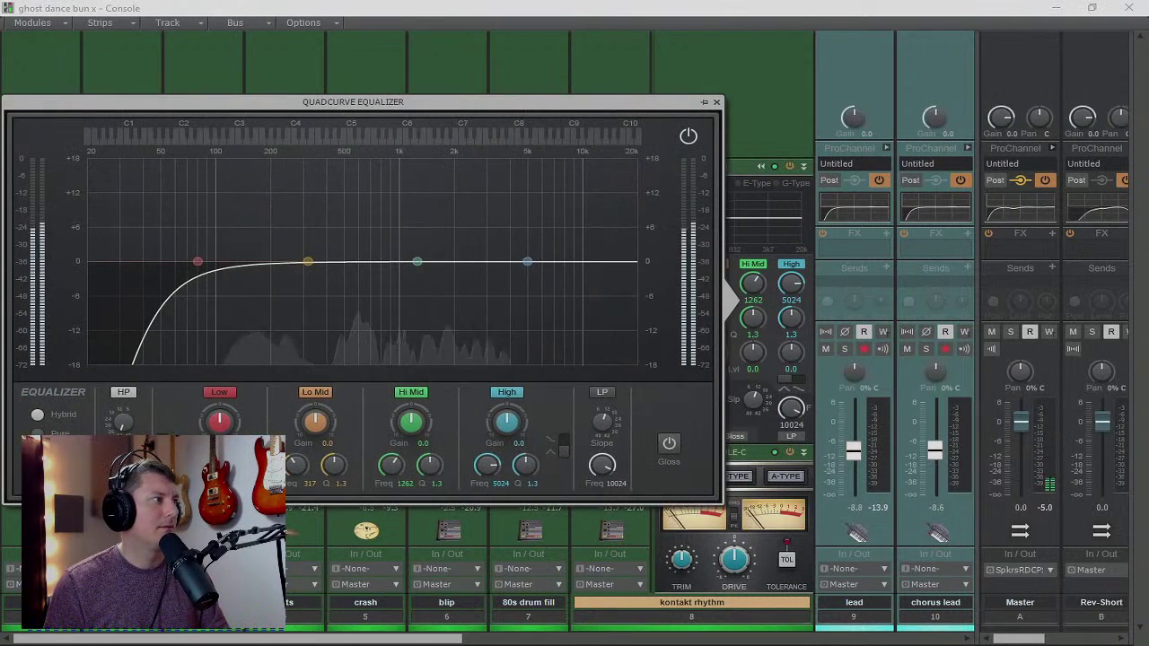
- Set kontakt rhythm's high-pass filter to 81 Hz, cut Hi Mid 2.3 dB at 1954 Hz, and boost High 4.6 dB at 5271 Hz
drag(123, 464, 123, 448)
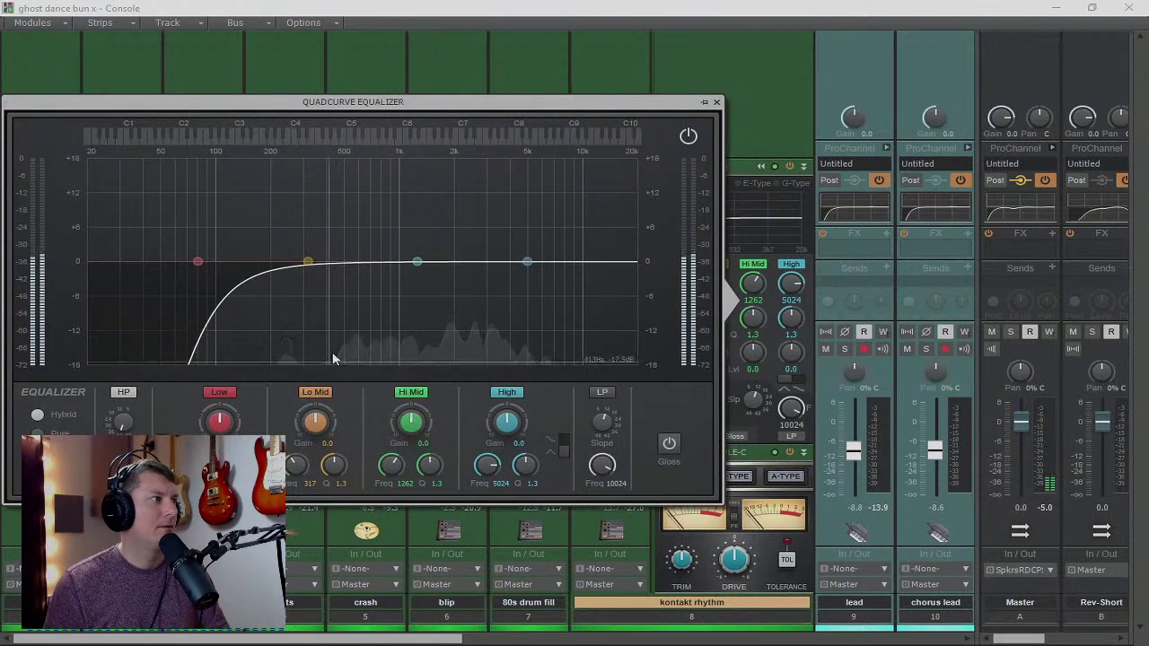
drag(419, 265, 452, 273)
drag(532, 261, 531, 234)
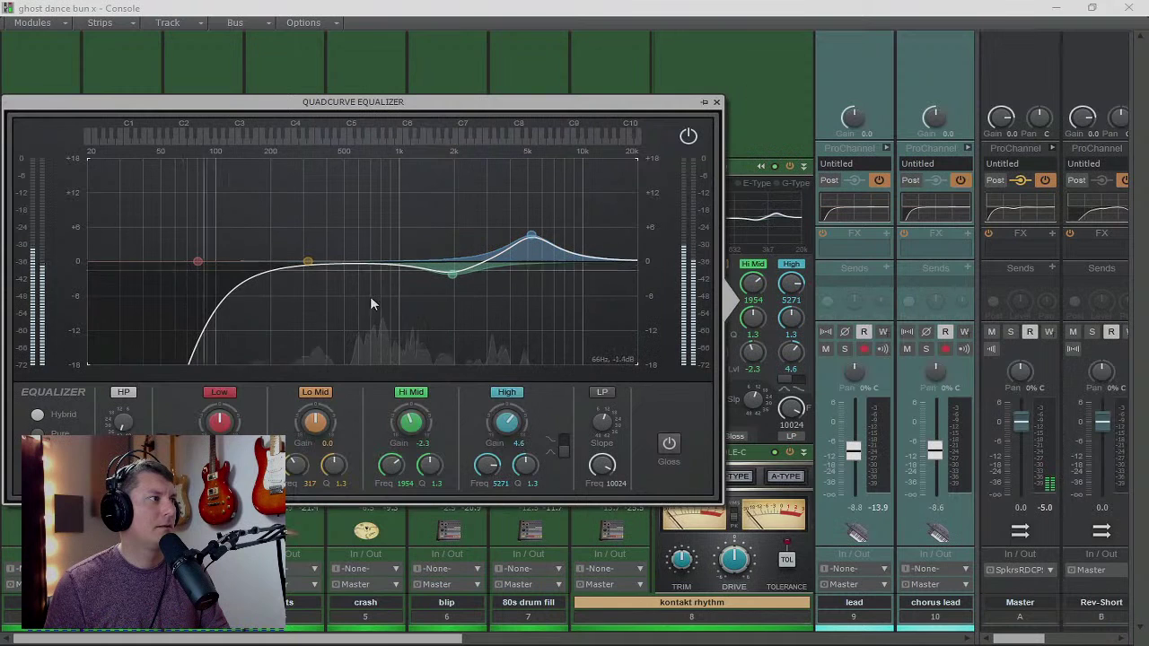
- Close the kontakt rhythm's equalizer and ProChannel, unsolo the track, and raise its volume to -6.3 dB
click(716, 102)
click(601, 348)
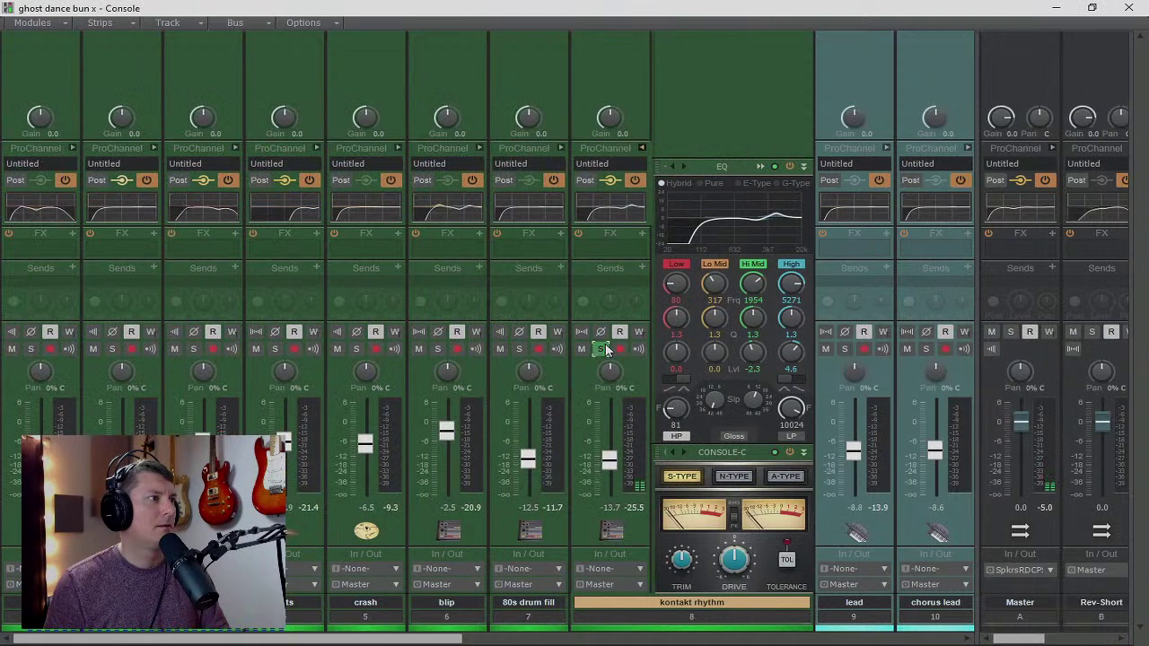
click(601, 349)
drag(609, 460, 609, 439)
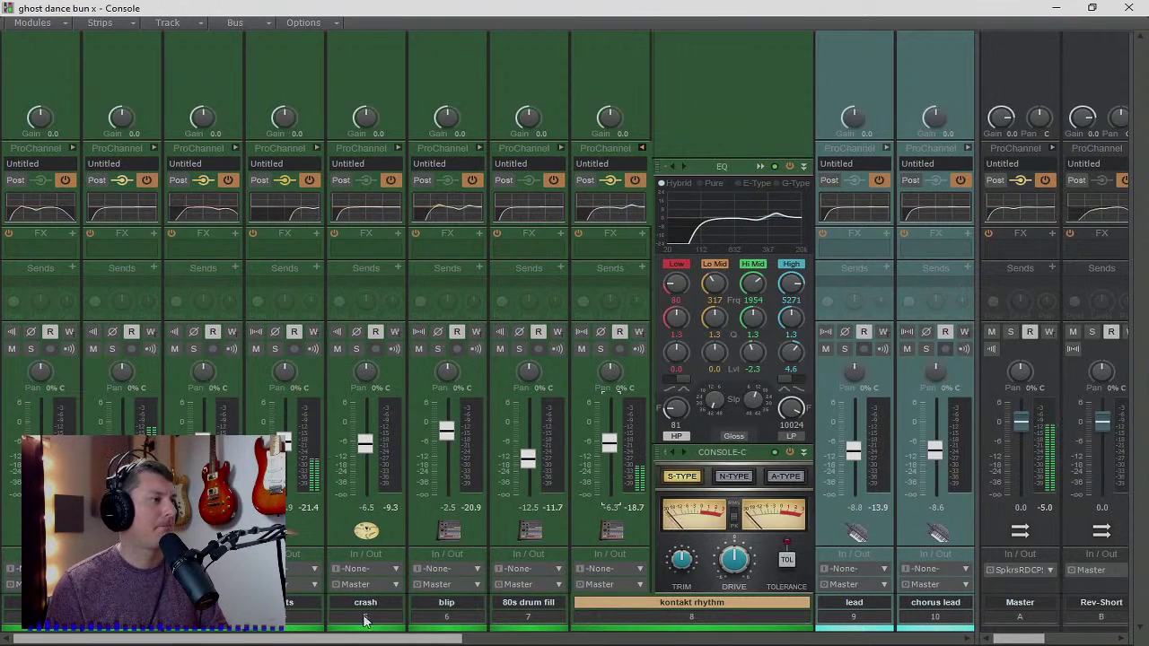
drag(396, 639, 560, 639)
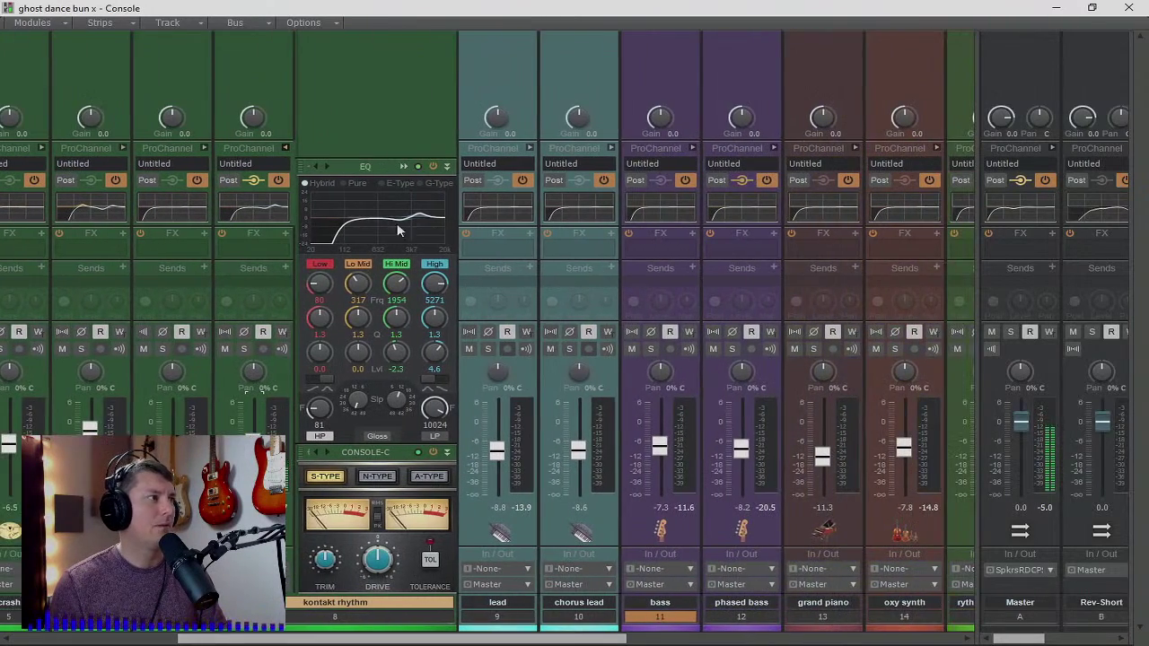
click(286, 146)
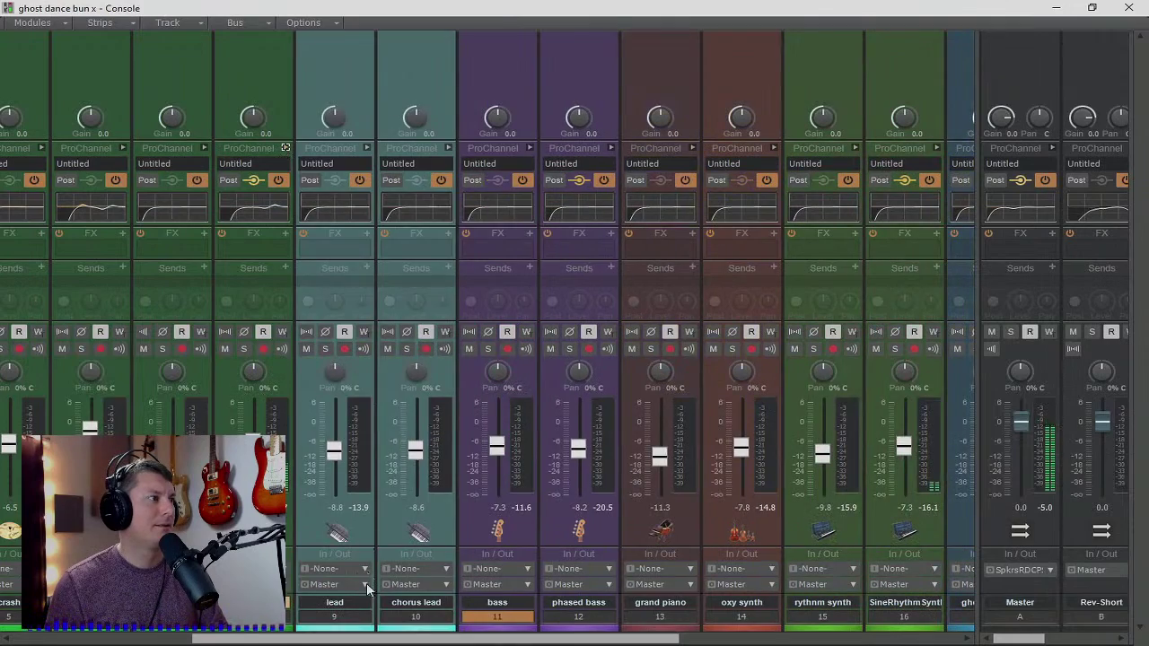
- Solo the sine rhythm synth track and open its full equalizer from the ProChannel
drag(386, 639, 669, 639)
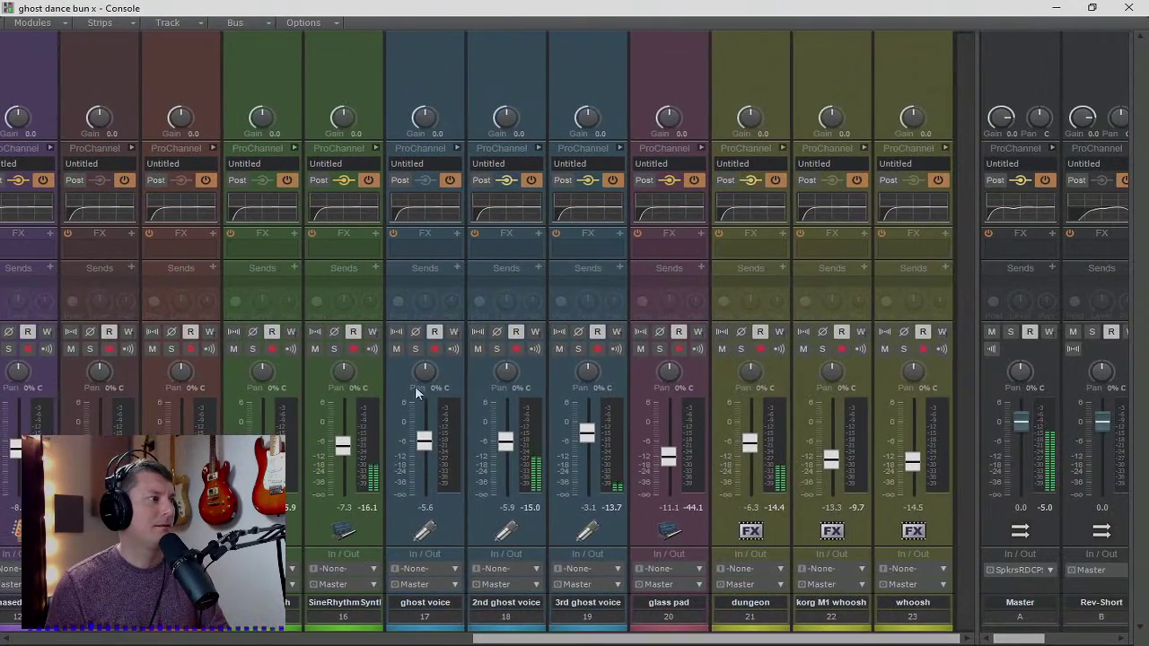
click(334, 349)
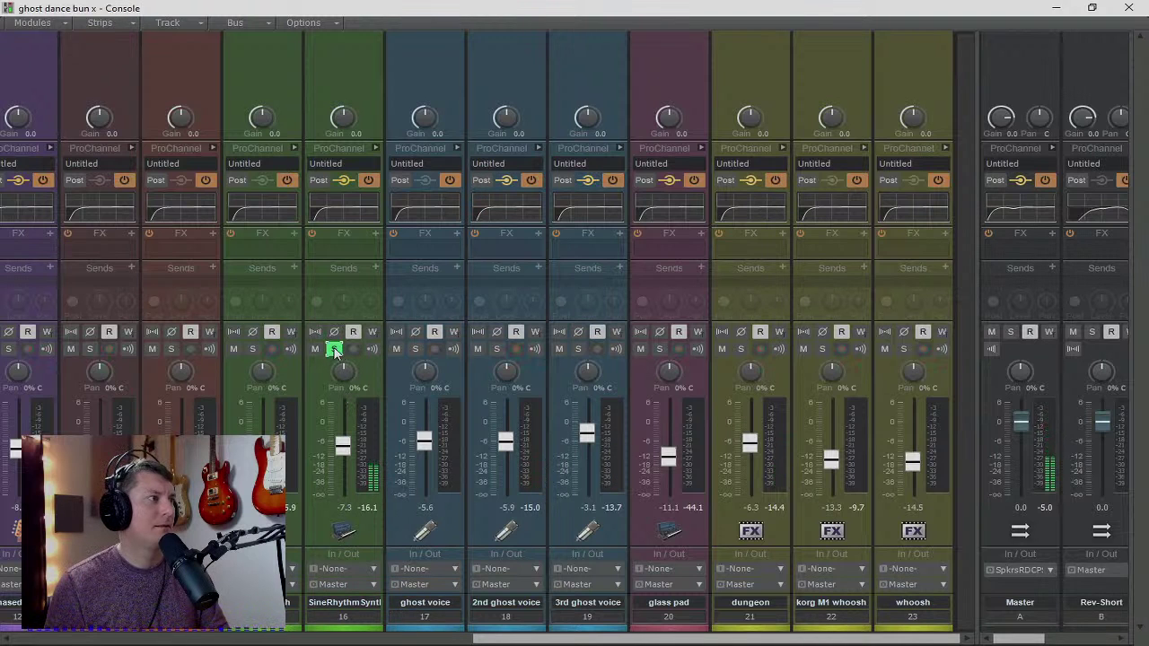
click(375, 148)
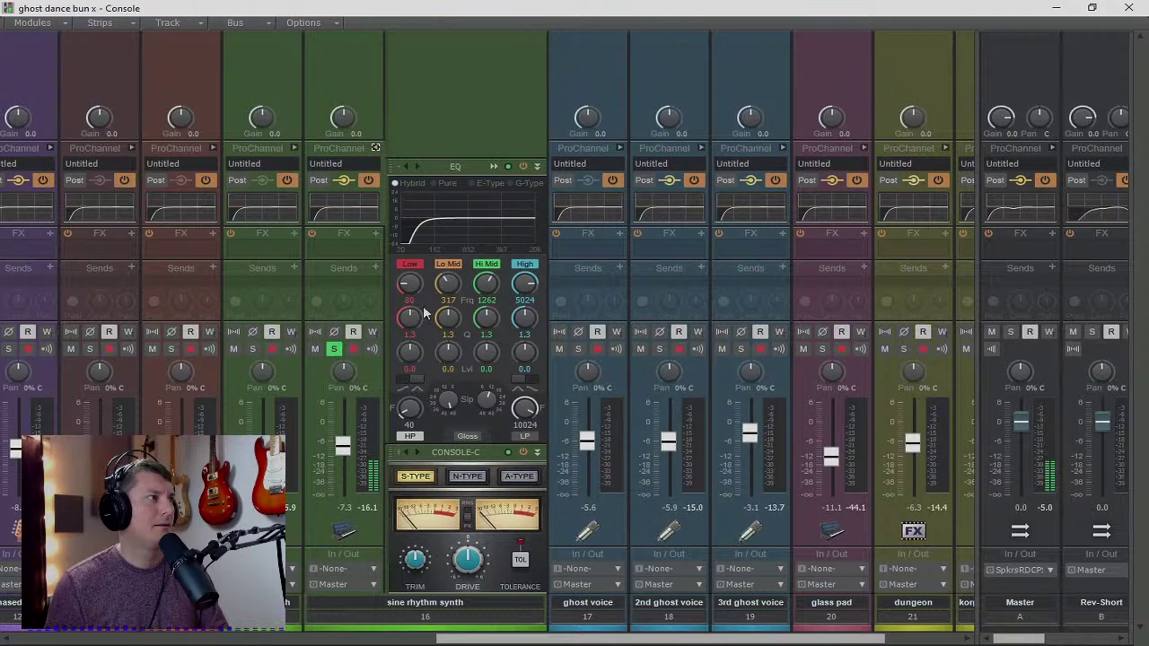
click(494, 165)
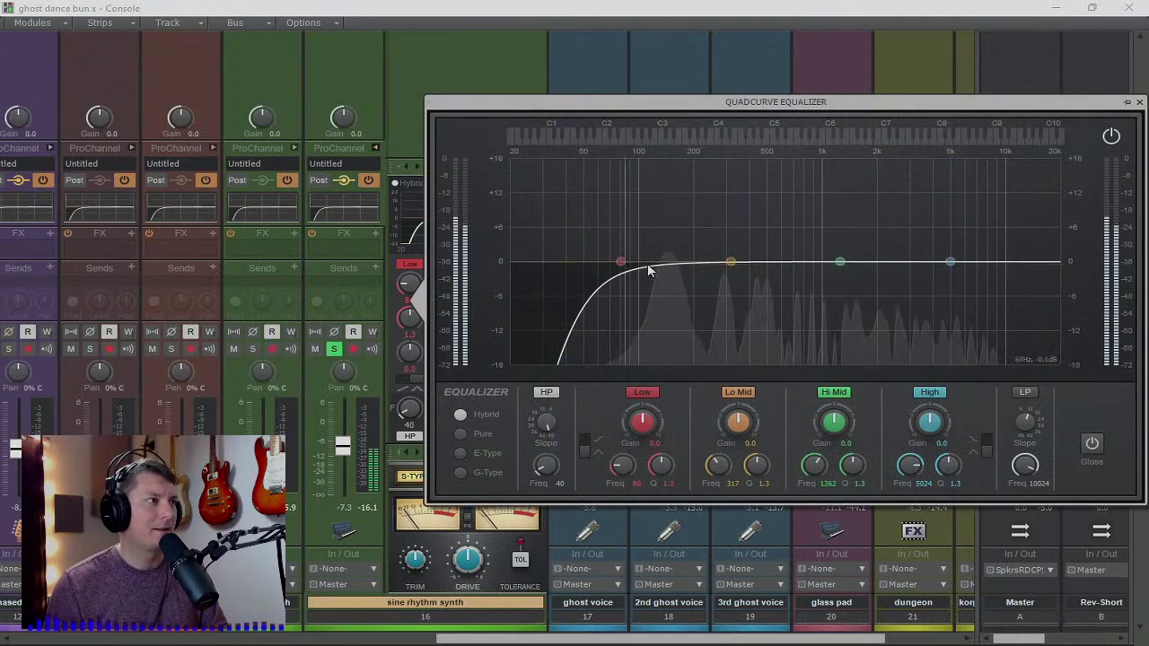
- Boost the synth's Low band 3.7 dB at 141 Hz, Hi Mid 3.2 dB at 696 Hz, and High 4.8 dB at 2947 Hz
drag(620, 261, 677, 242)
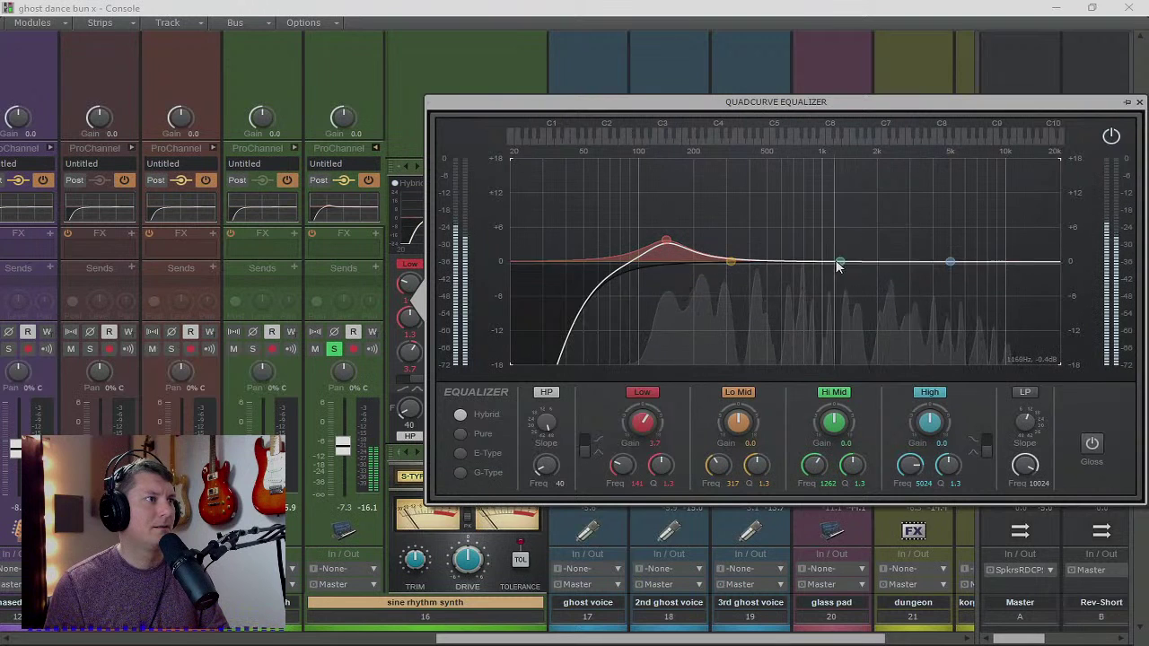
drag(840, 261, 792, 243)
drag(950, 261, 909, 235)
- Make the synth's High band a shelf at 3749 Hz, set the high-pass to 79 Hz, and adjust Low to 3.8 dB at 146 Hz
click(987, 453)
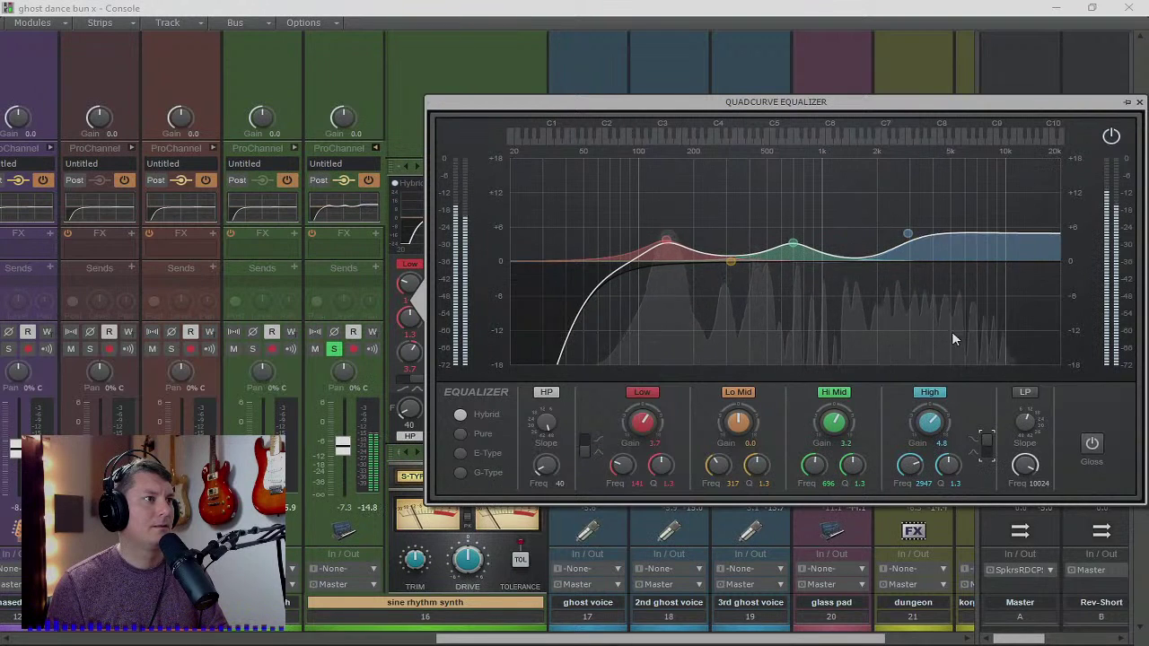
drag(907, 237, 923, 234)
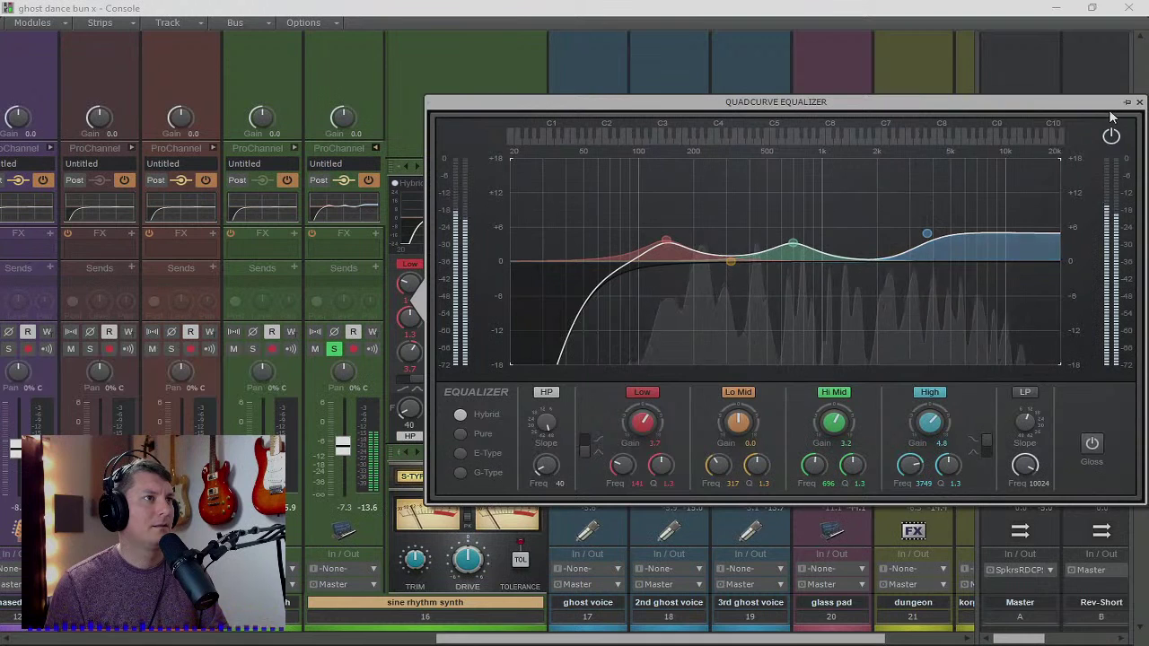
drag(542, 470, 634, 294)
drag(664, 241, 669, 240)
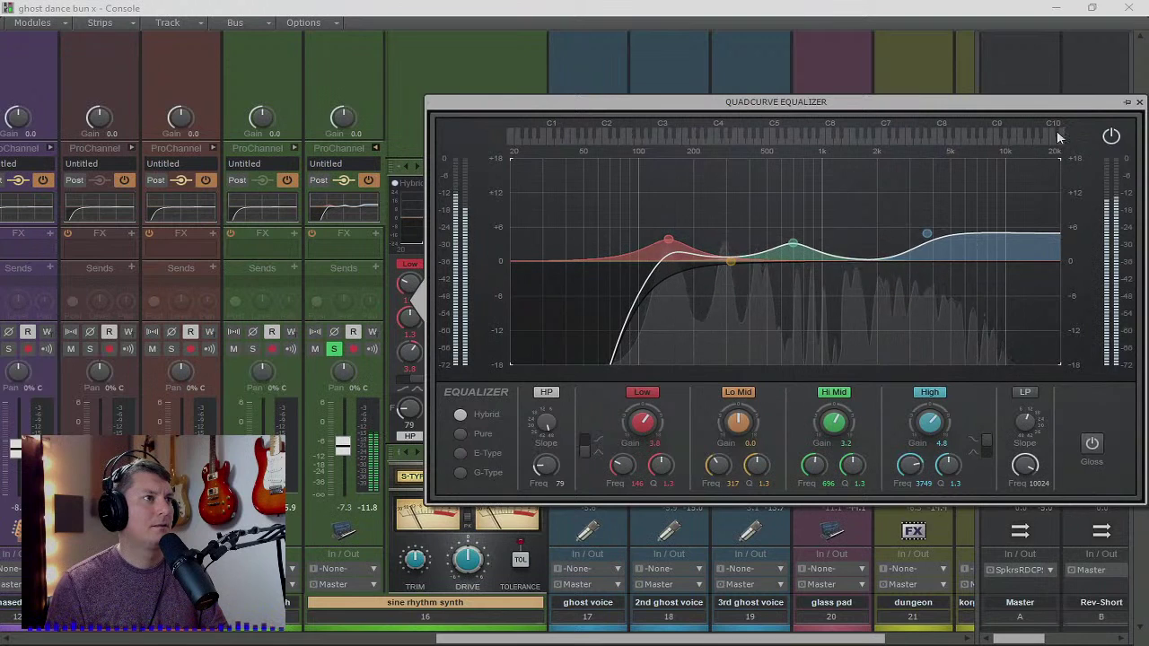
- Close the sine rhythm synth's equalizer and ProChannel, unsolo the track, and lower its volume to -8.4 dB
click(1139, 103)
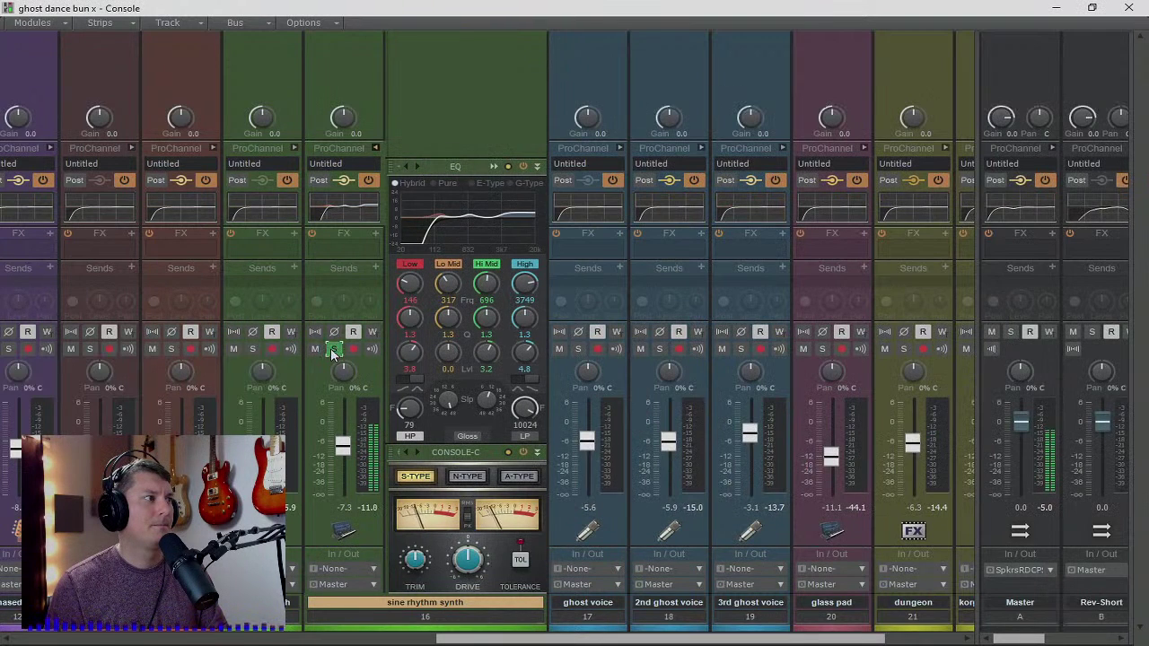
click(375, 148)
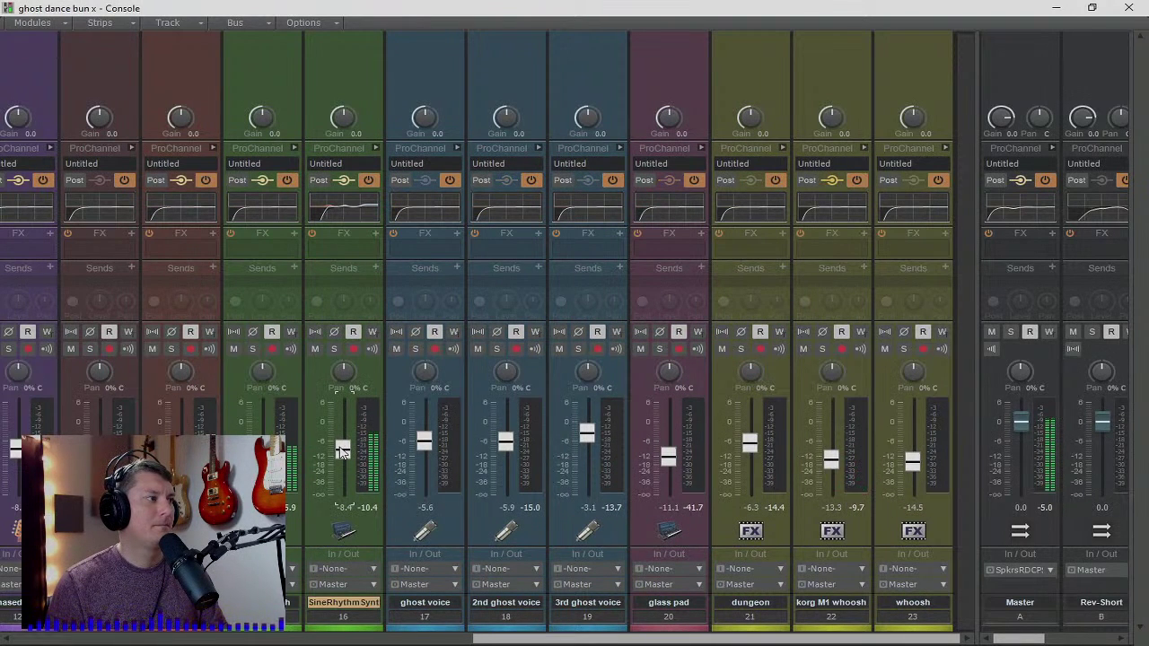
- Solo the rhythm synth on track 15 and open its full equalizer from the ProChannel
click(255, 349)
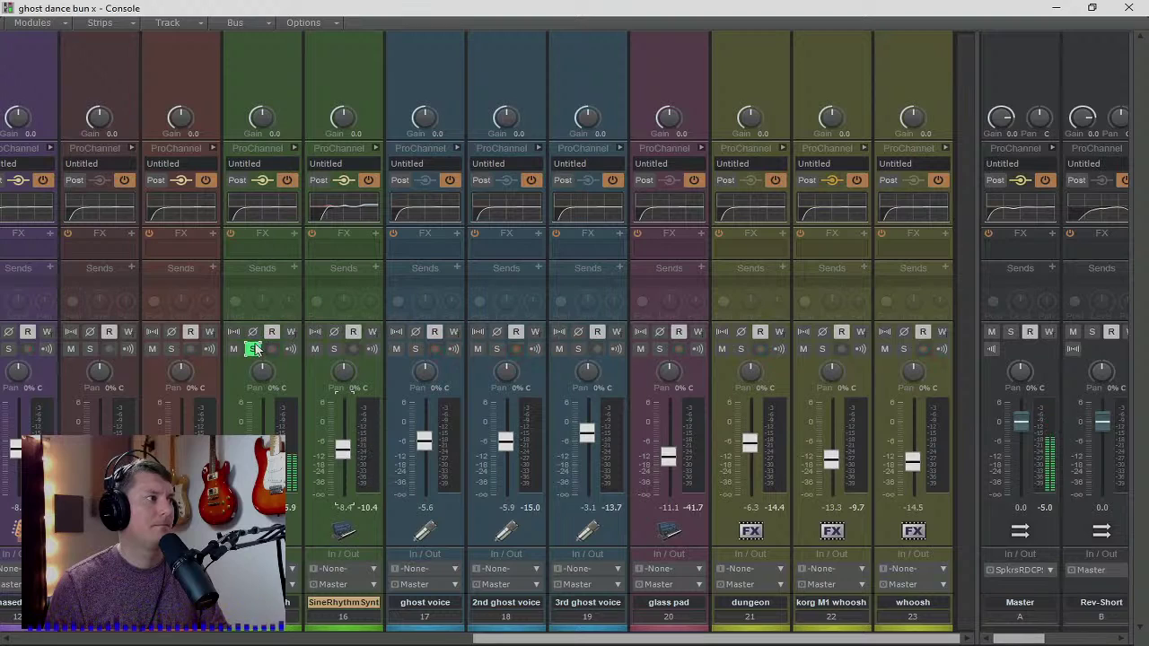
click(295, 148)
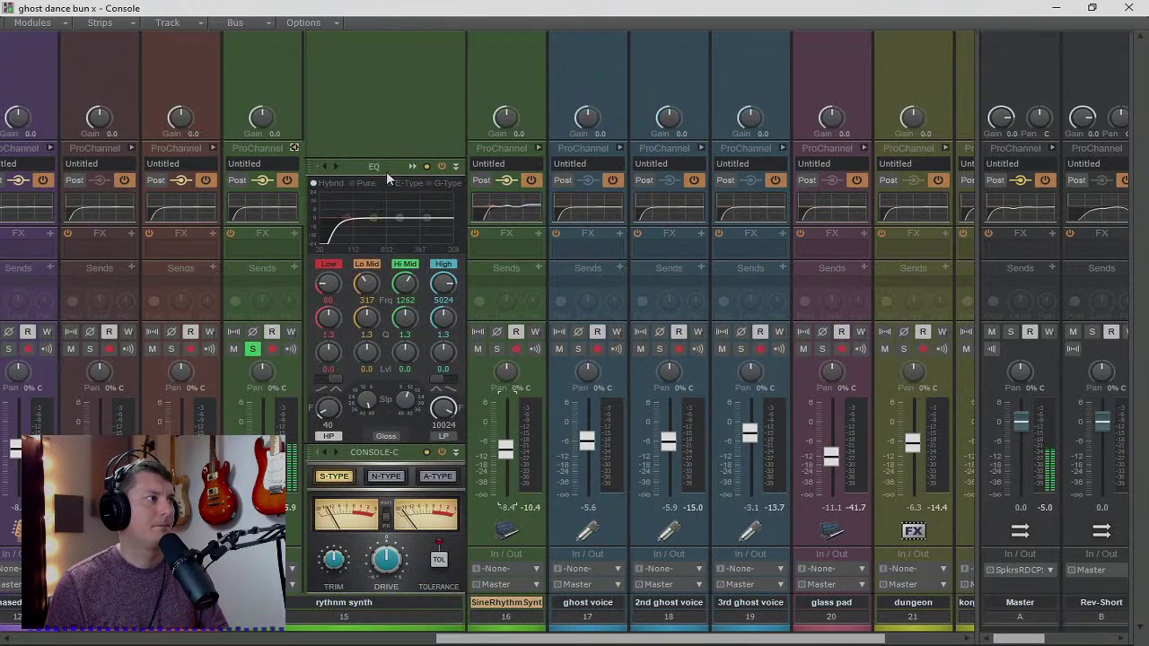
click(412, 168)
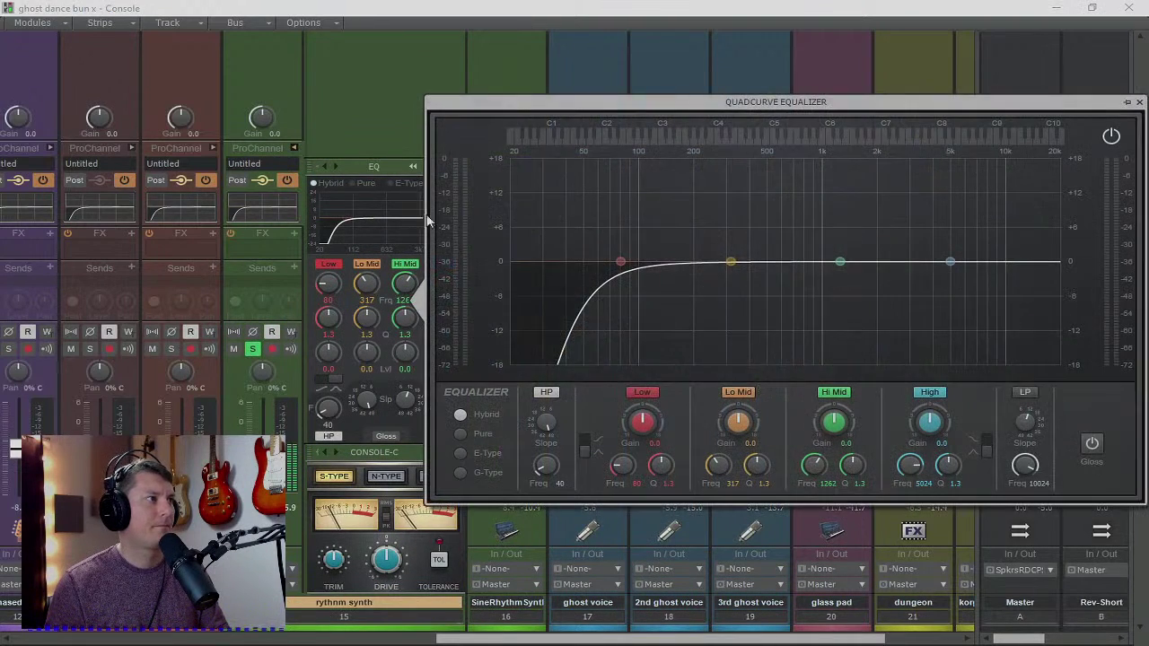
- Boost the rhythm synth's Low band 6.0 dB at 125 Hz and Lo Mid 2.7 dB at 345 Hz, and cut Hi Mid 1.6 dB at 1362 Hz
drag(620, 264, 657, 226)
drag(730, 261, 737, 245)
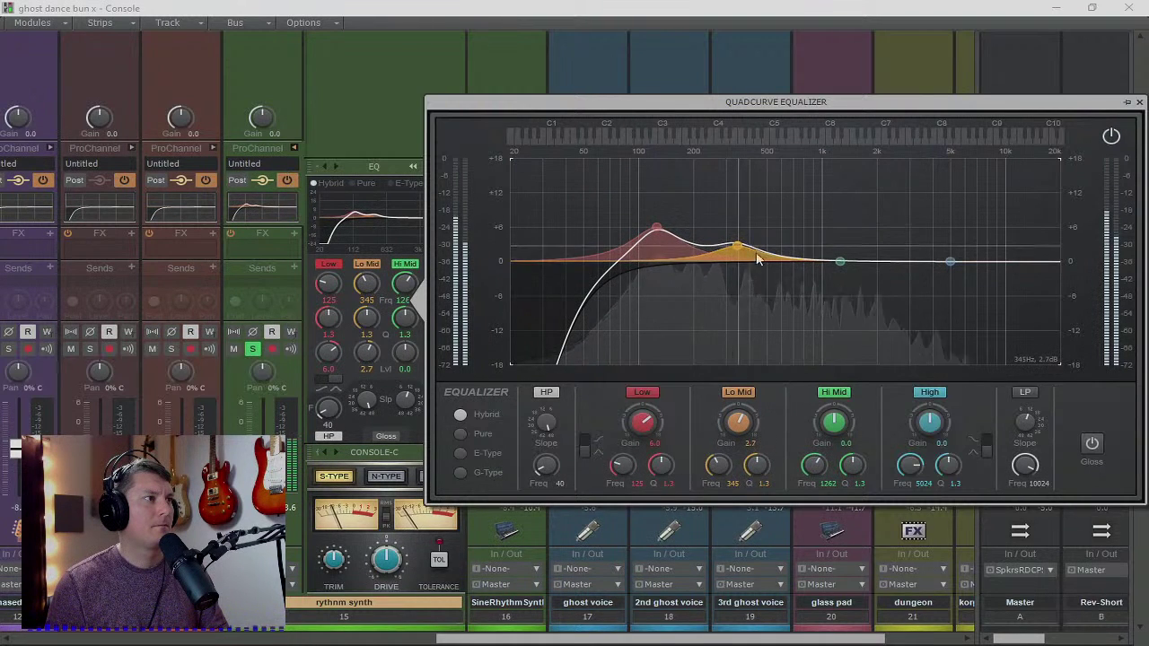
mouse_move(839, 261)
mouse_down()
mouse_move(838, 233)
mouse_move(858, 235)
mouse_move(849, 292)
mouse_move(846, 269)
mouse_up()
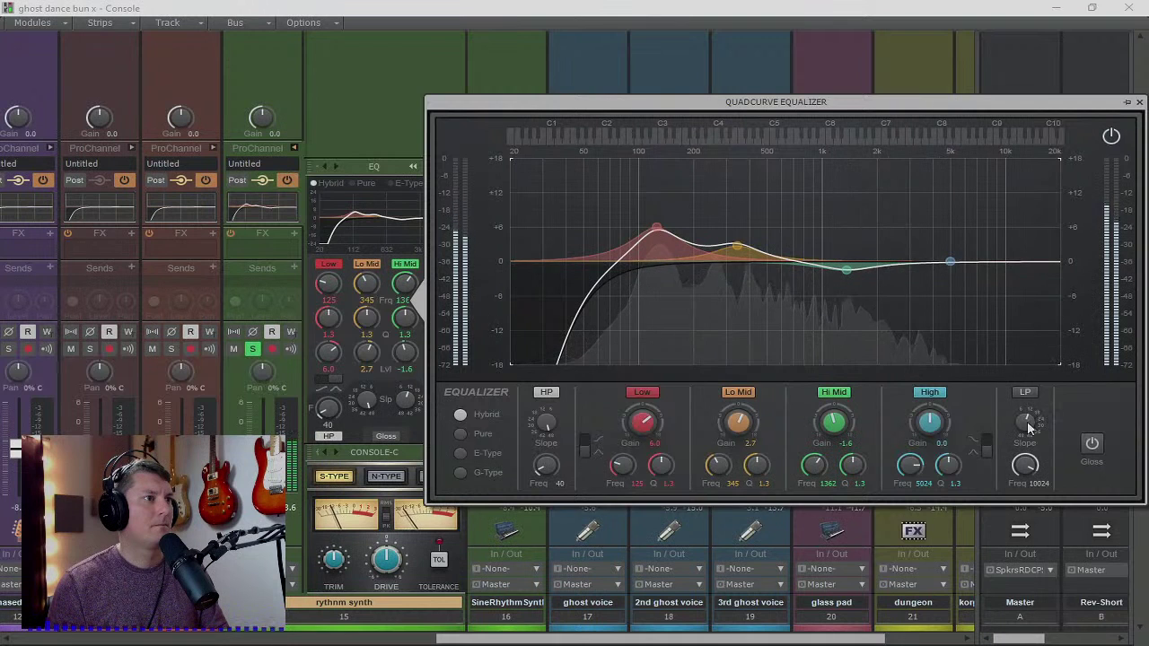
- Enable the rhythm synth's low-pass filter with a steeper slope at 7674 Hz, and boost its High band 4.0 dB at 5014 Hz
click(1025, 393)
drag(1025, 464, 1025, 489)
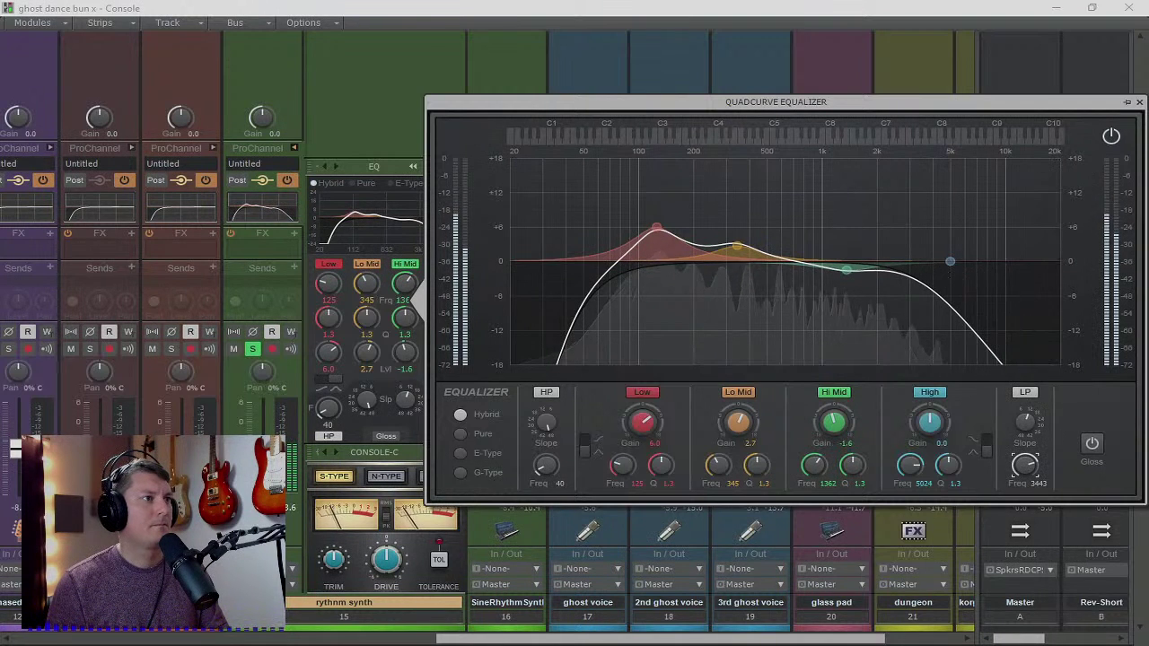
drag(1025, 427, 1024, 418)
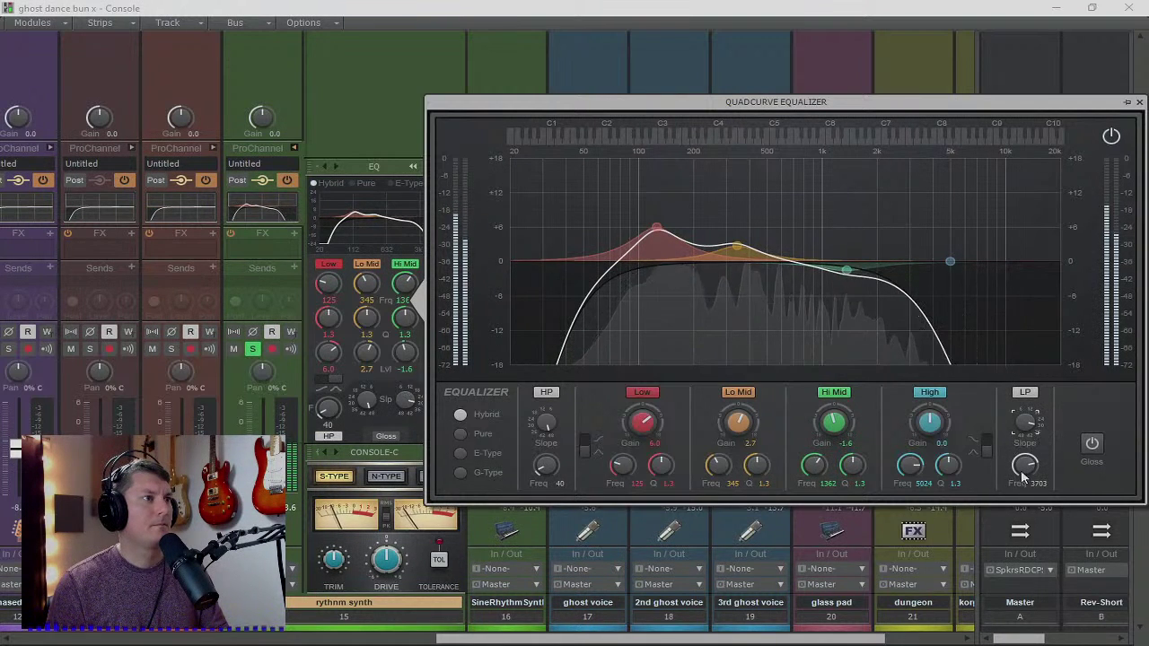
drag(1025, 464, 1041, 440)
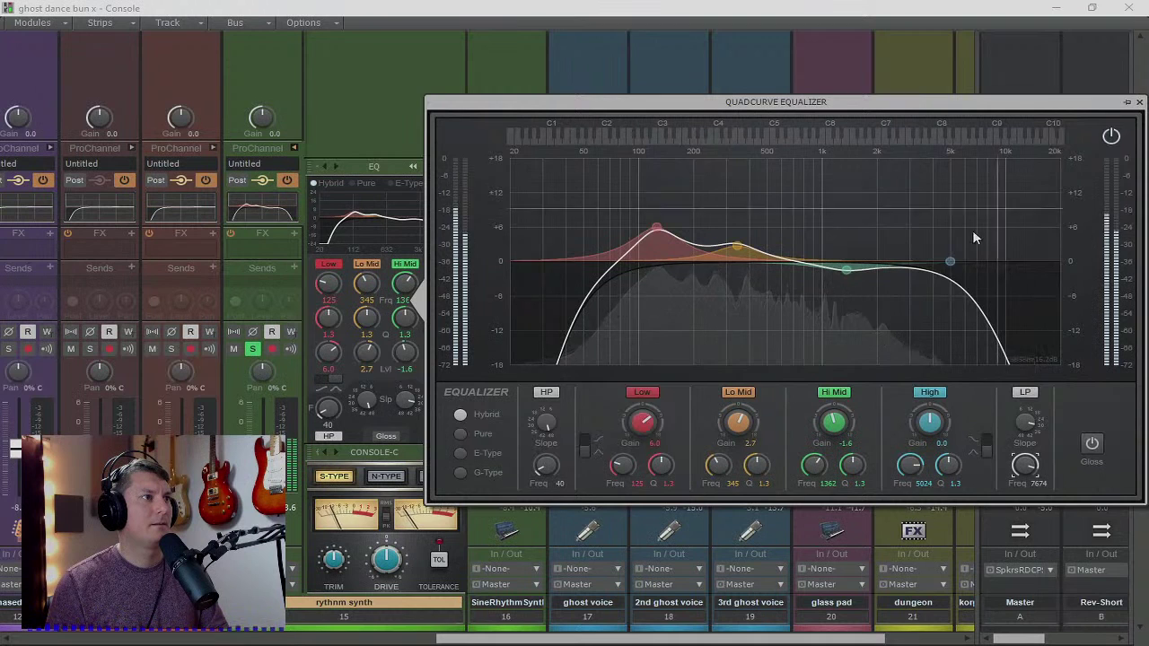
drag(950, 261, 949, 239)
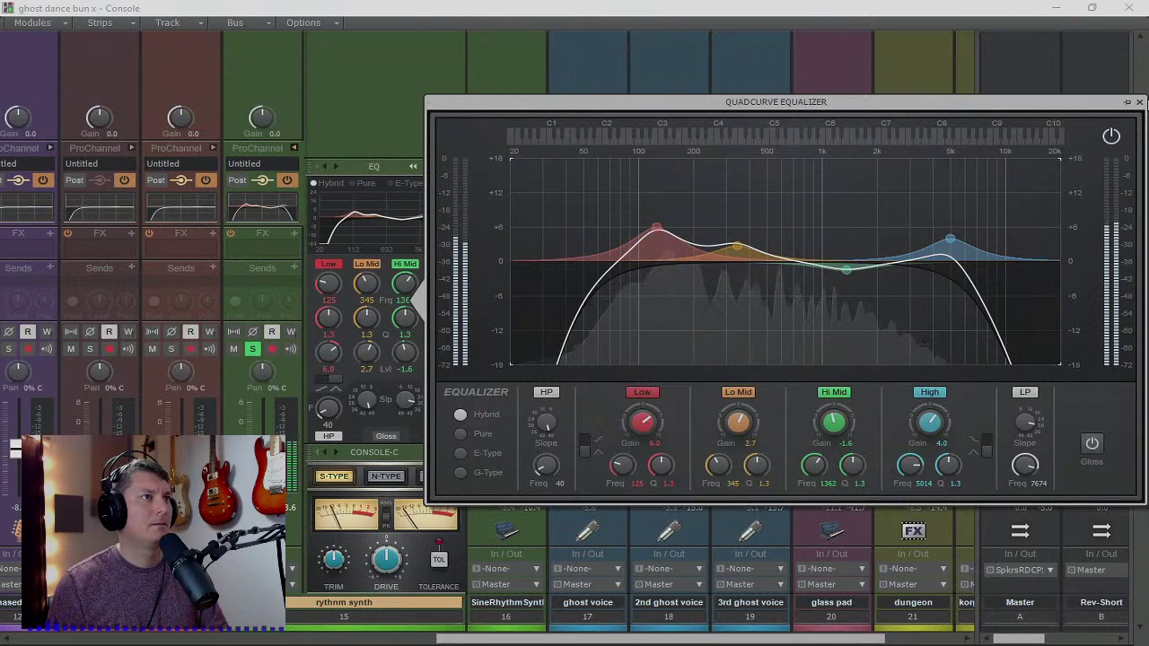
- Close the rhythm synth's equalizer and ProChannel, unsolo the track, and raise its volume to -5.2 dB
click(1139, 102)
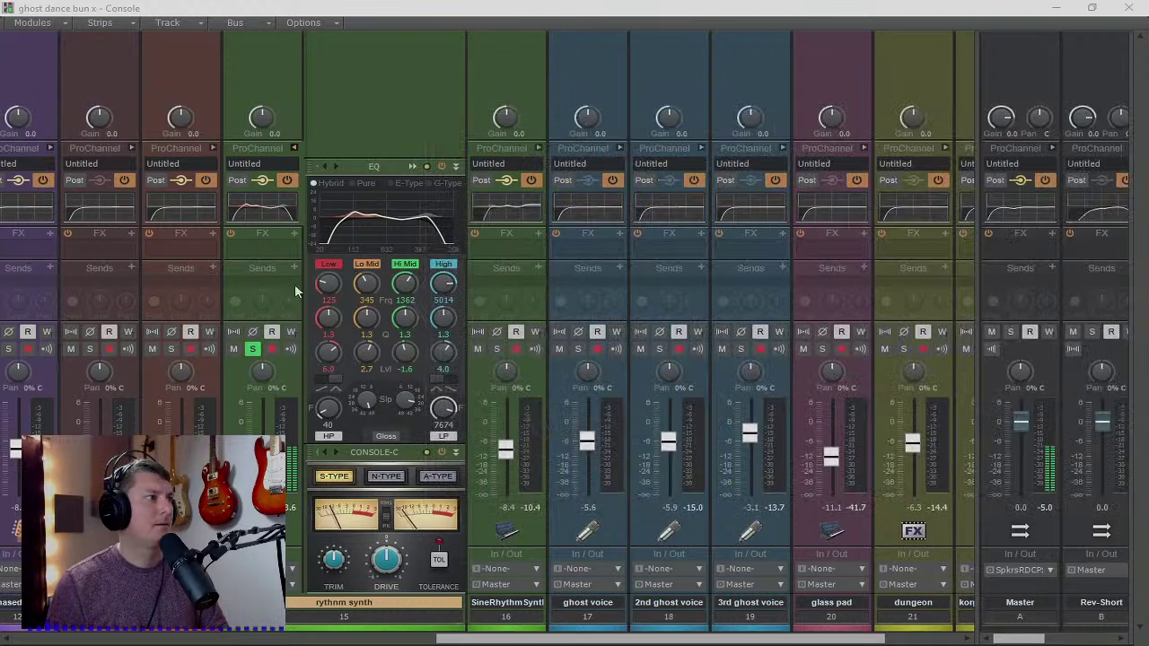
click(294, 147)
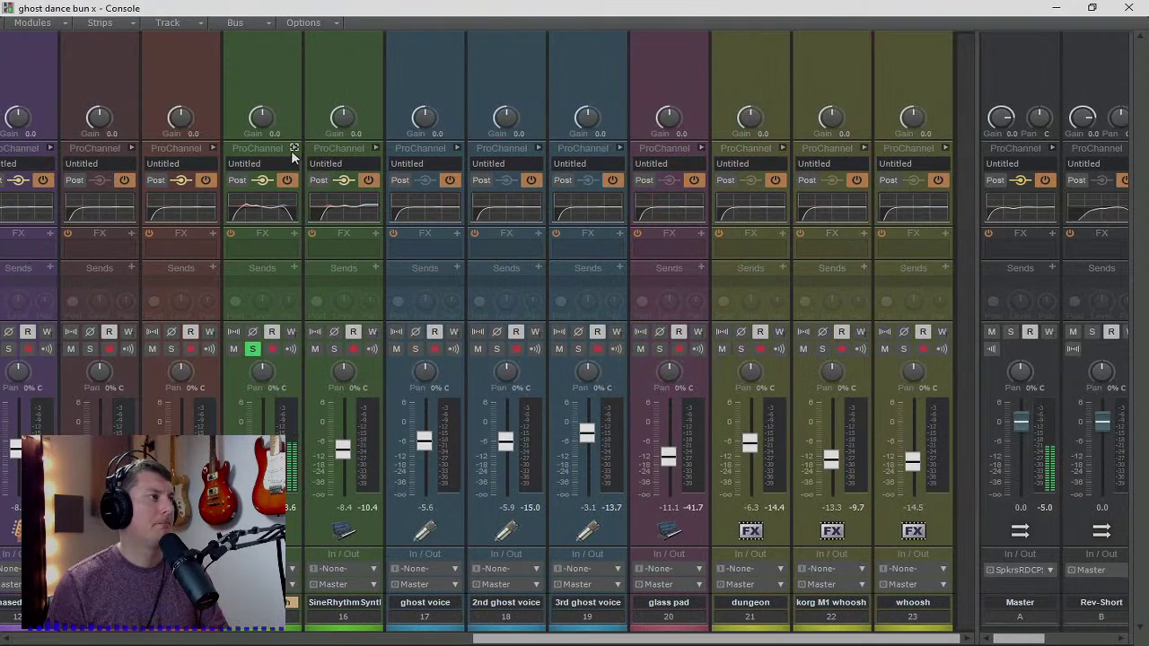
click(254, 349)
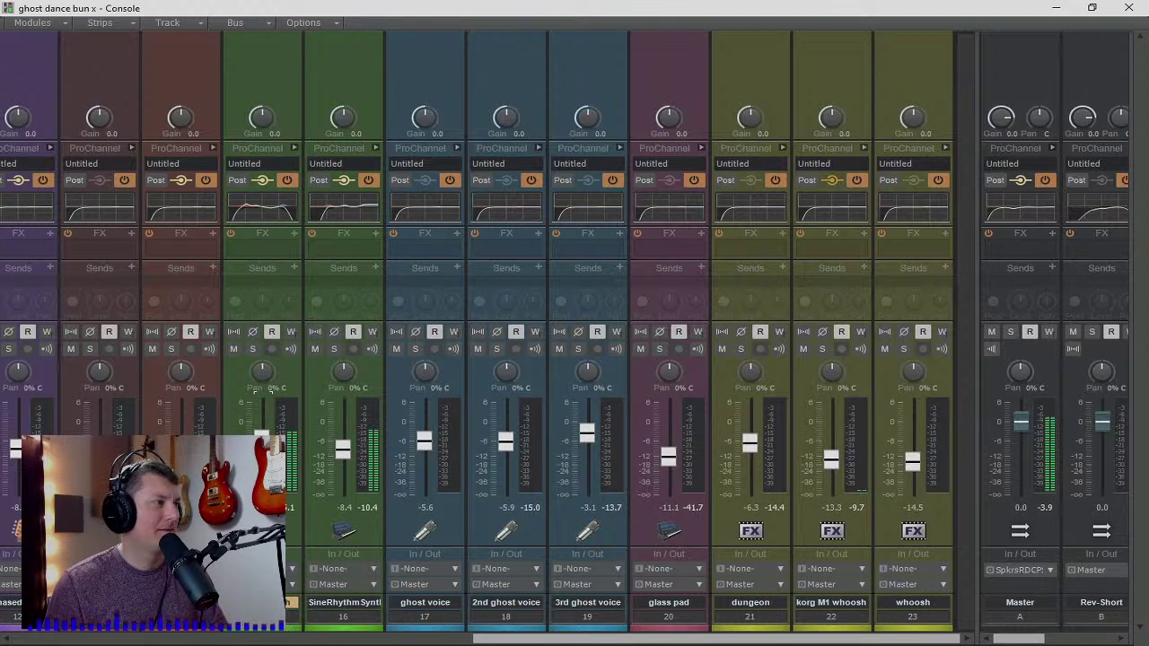
- Move playback to around measure 91 in the track view and return to the console
key(space)
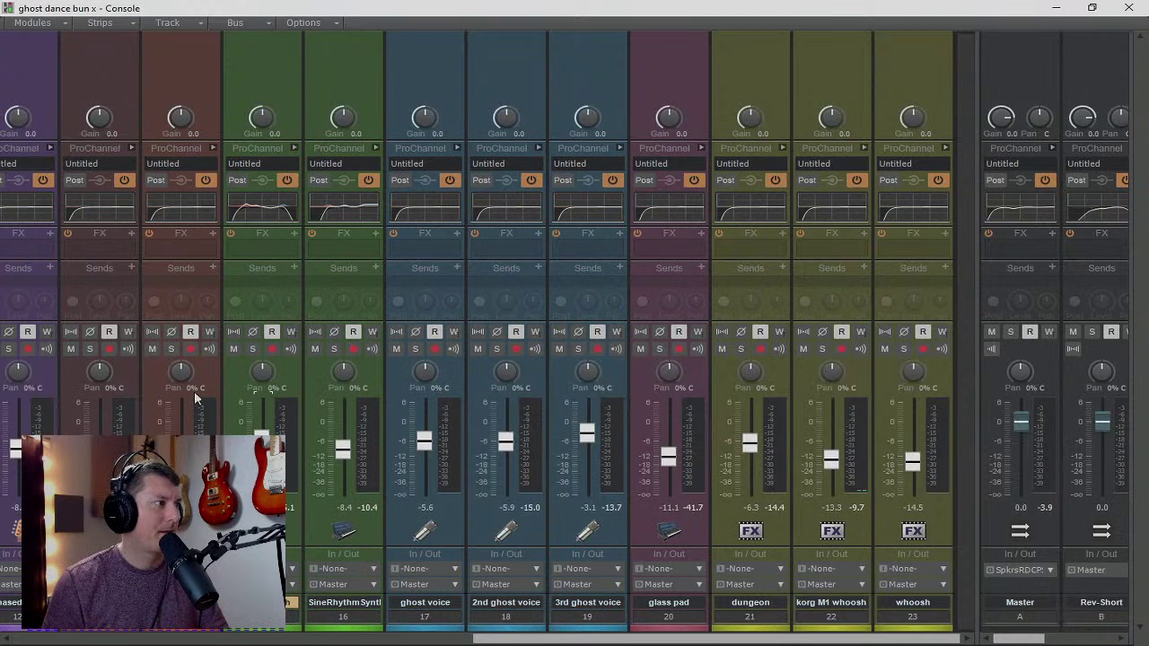
key(space)
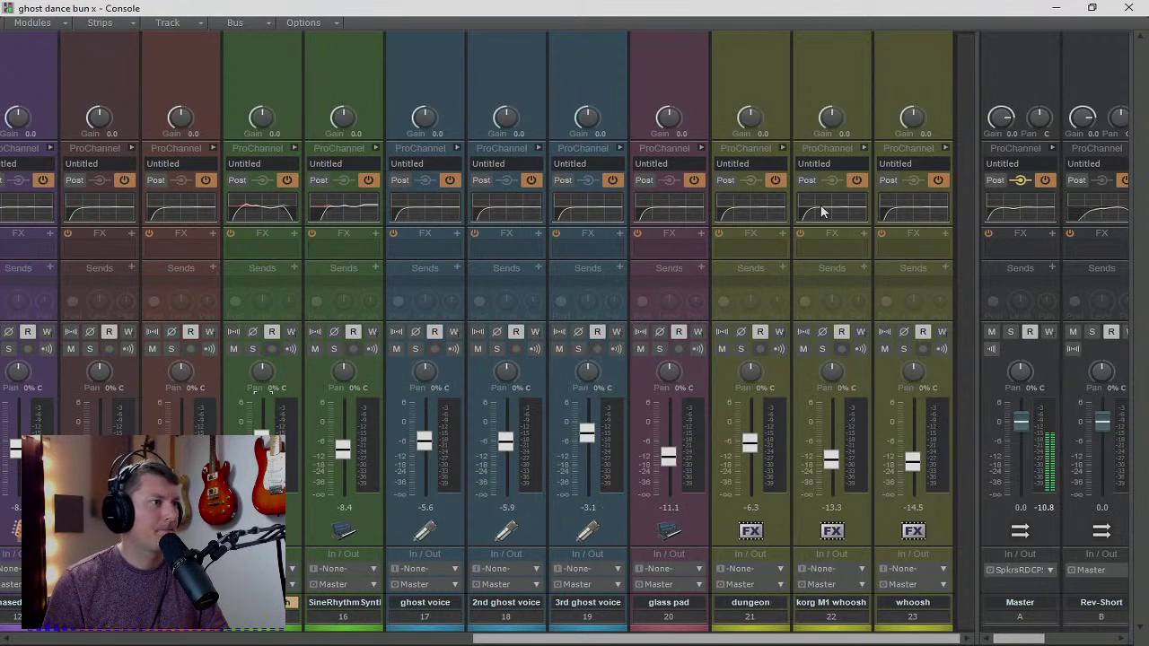
click(1059, 7)
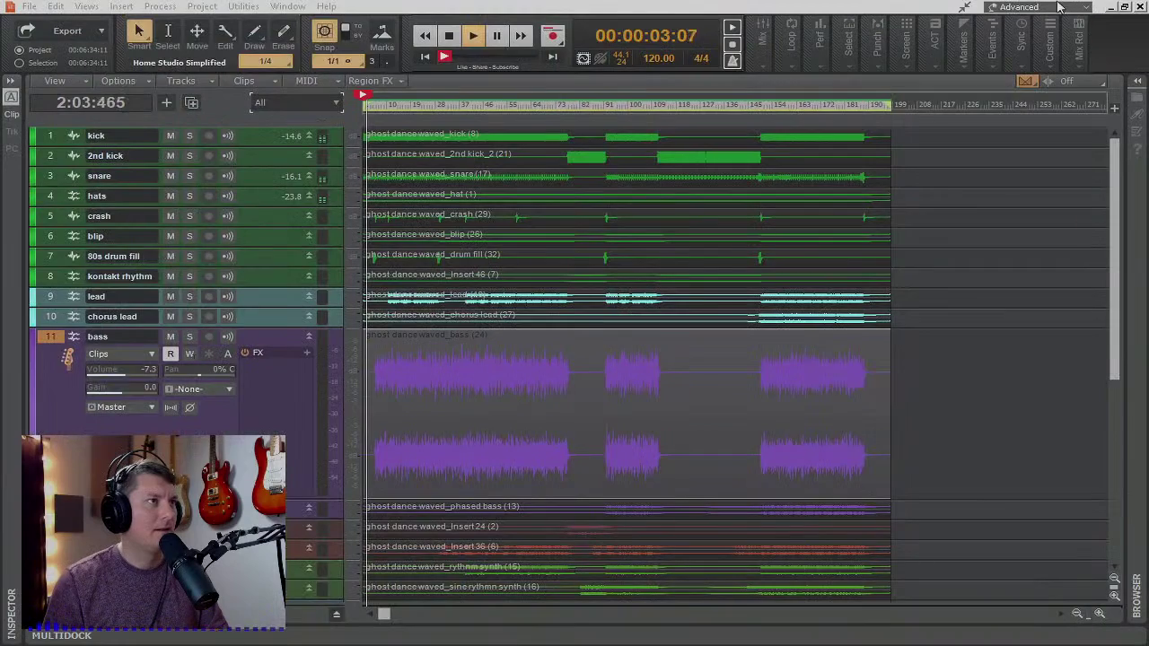
click(603, 106)
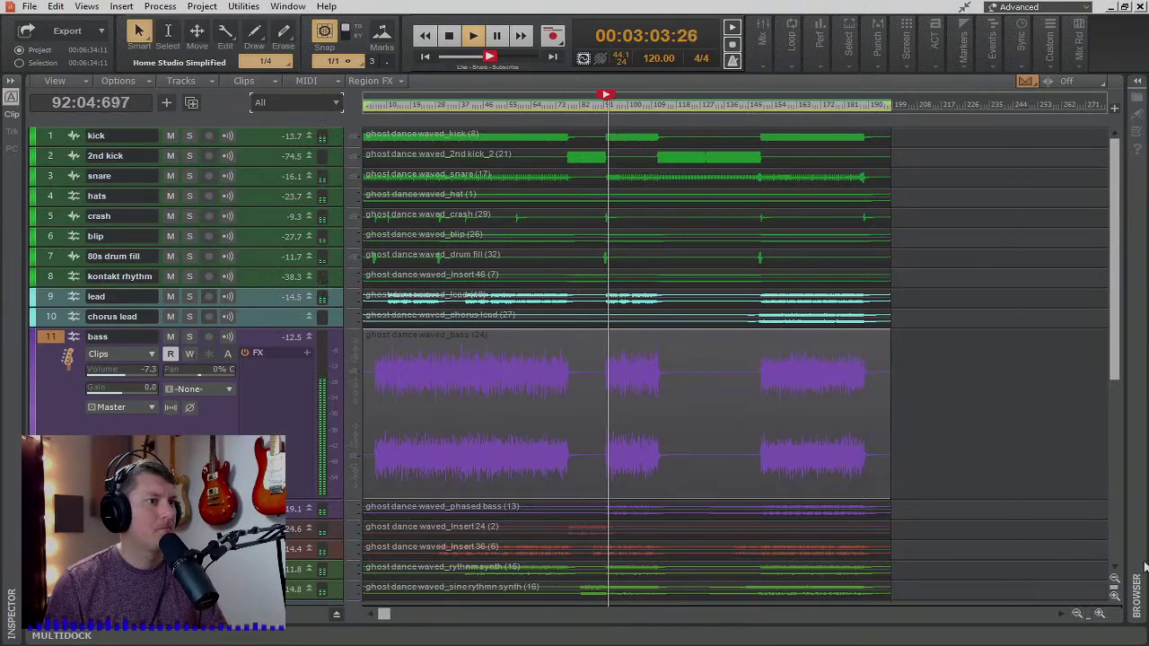
key(alt+2)
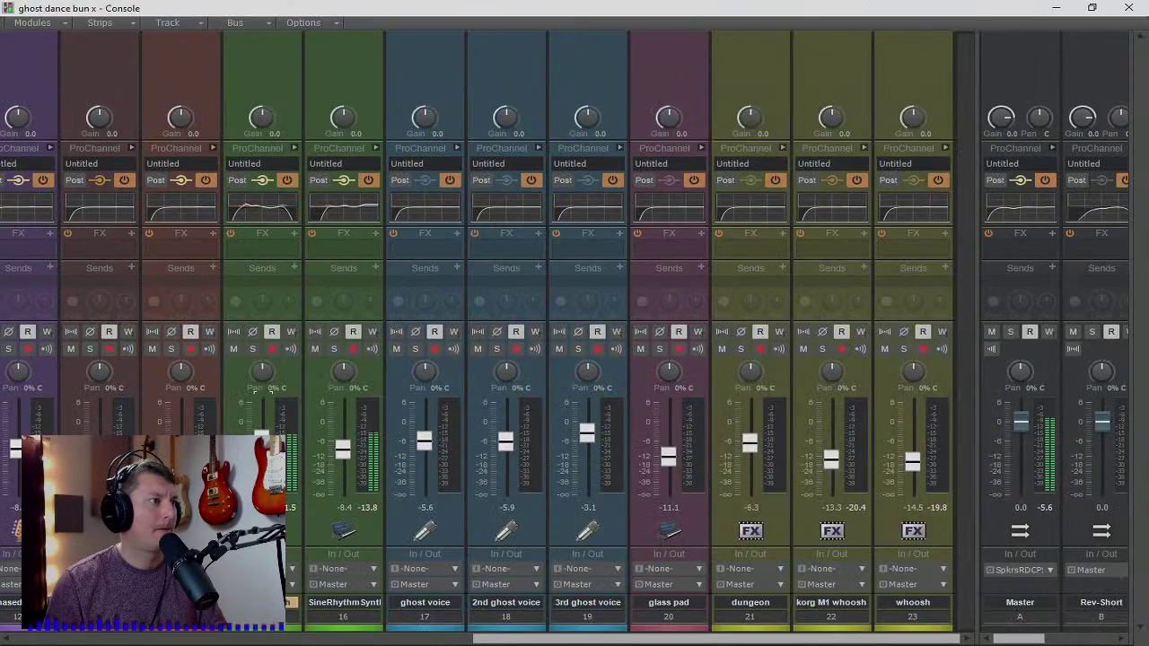
- Solo the oxy synth track and open its full equalizer from the ProChannel
drag(525, 639, 307, 641)
click(609, 348)
click(652, 146)
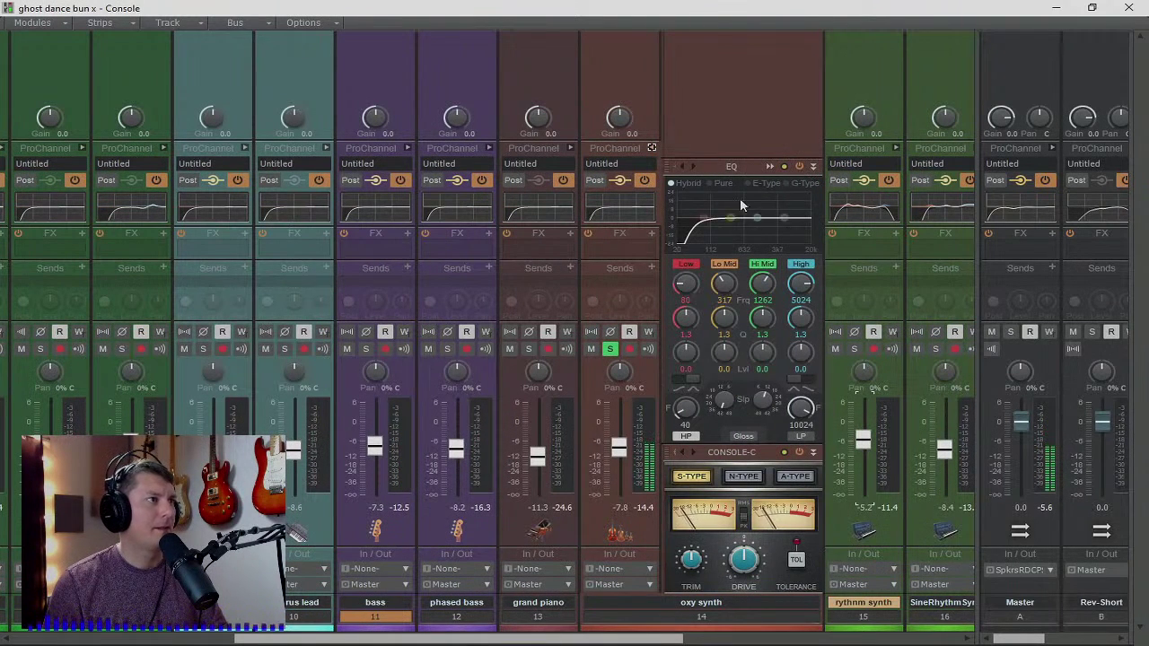
click(770, 167)
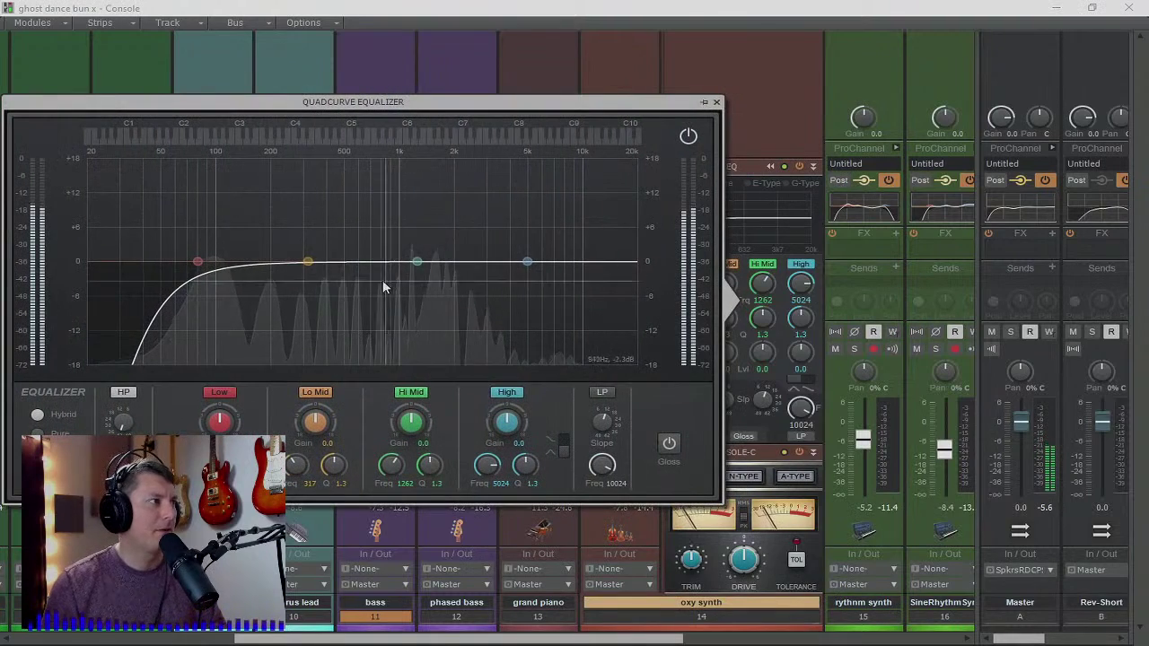
- Boost the oxy synth's Low band 4.7 dB at 118 Hz, cut Hi Mid 3.1 dB at 800 Hz, and add a 2.8 dB High shelf at 2693 Hz
drag(198, 263, 230, 233)
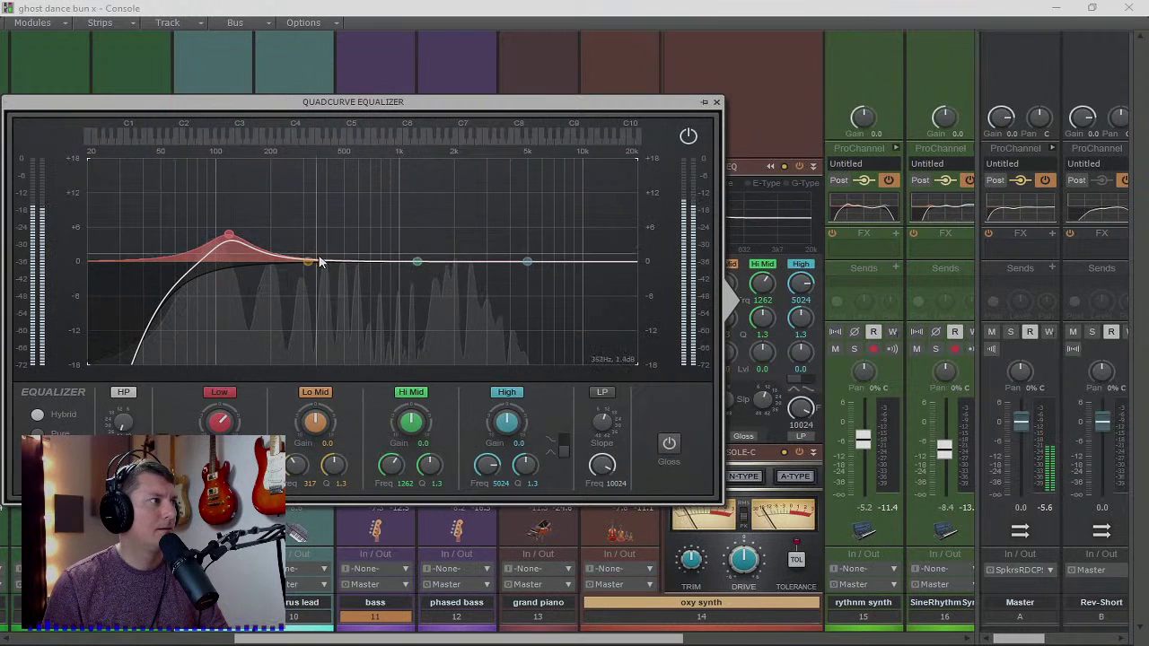
mouse_move(417, 262)
mouse_down()
mouse_move(327, 260)
mouse_move(322, 215)
mouse_move(386, 203)
mouse_move(424, 227)
mouse_move(448, 247)
mouse_move(414, 278)
mouse_up()
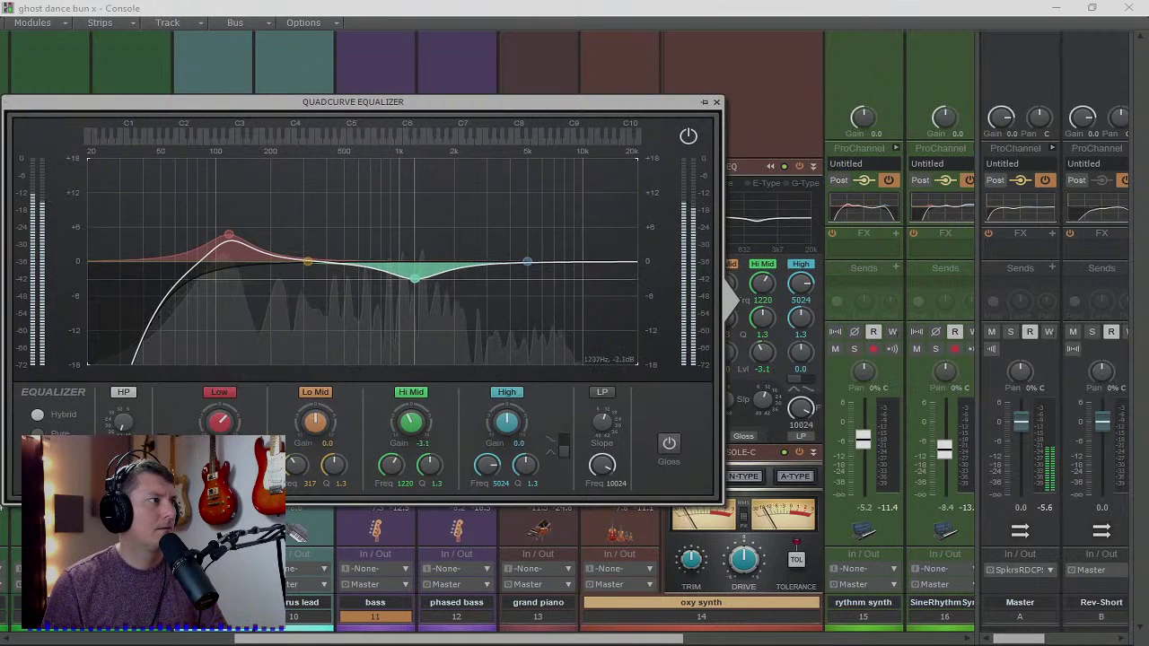
click(561, 449)
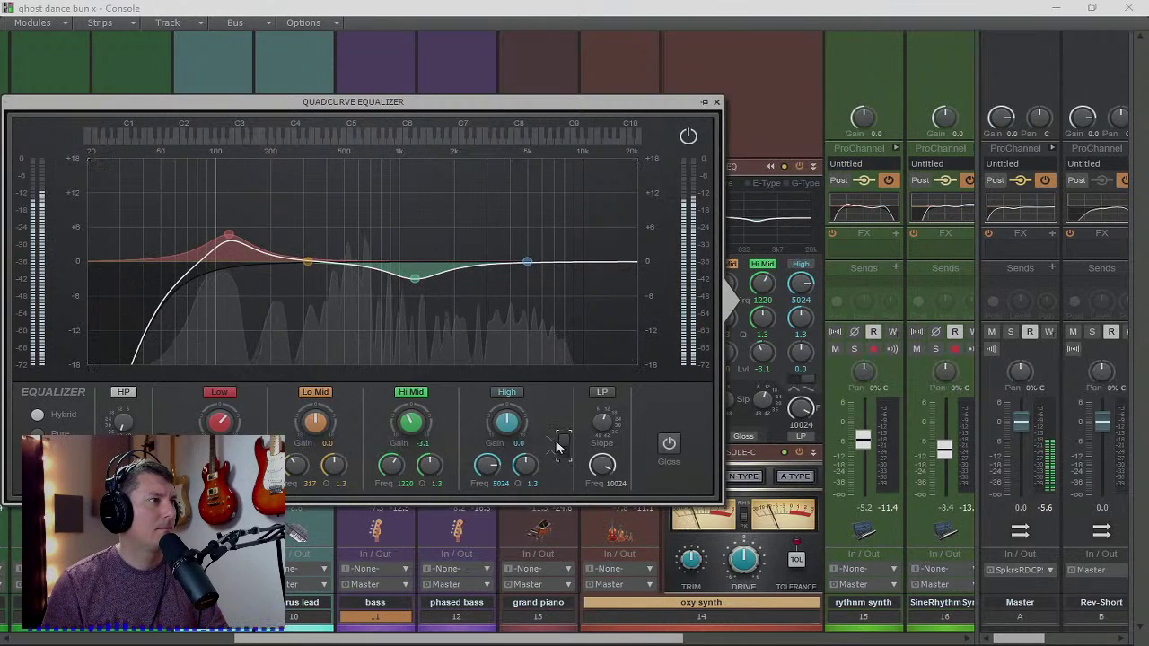
drag(524, 264, 477, 244)
drag(415, 278, 381, 278)
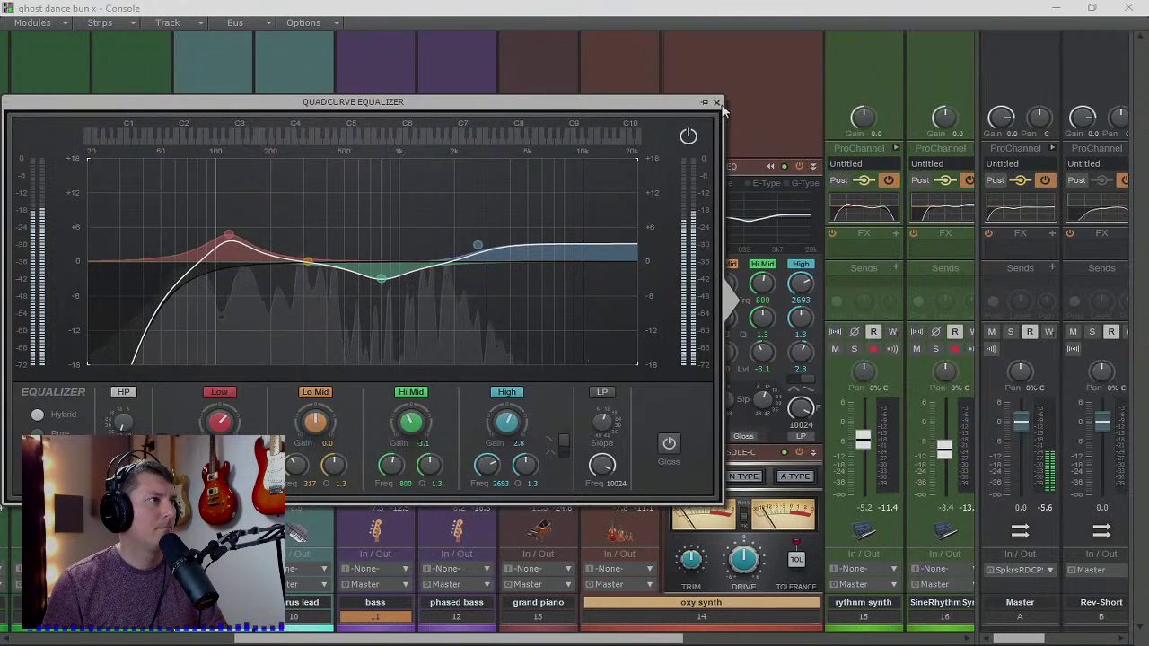
- Close the oxy synth's equalizer and ProChannel, and unsolo the track
click(716, 102)
click(610, 349)
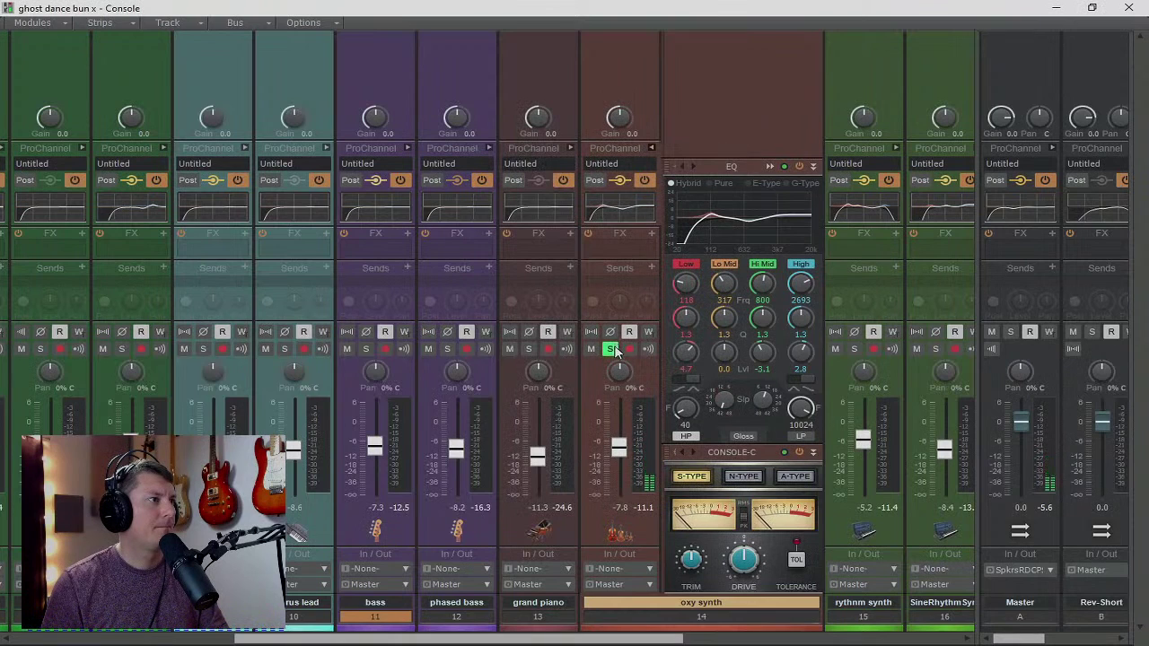
click(653, 147)
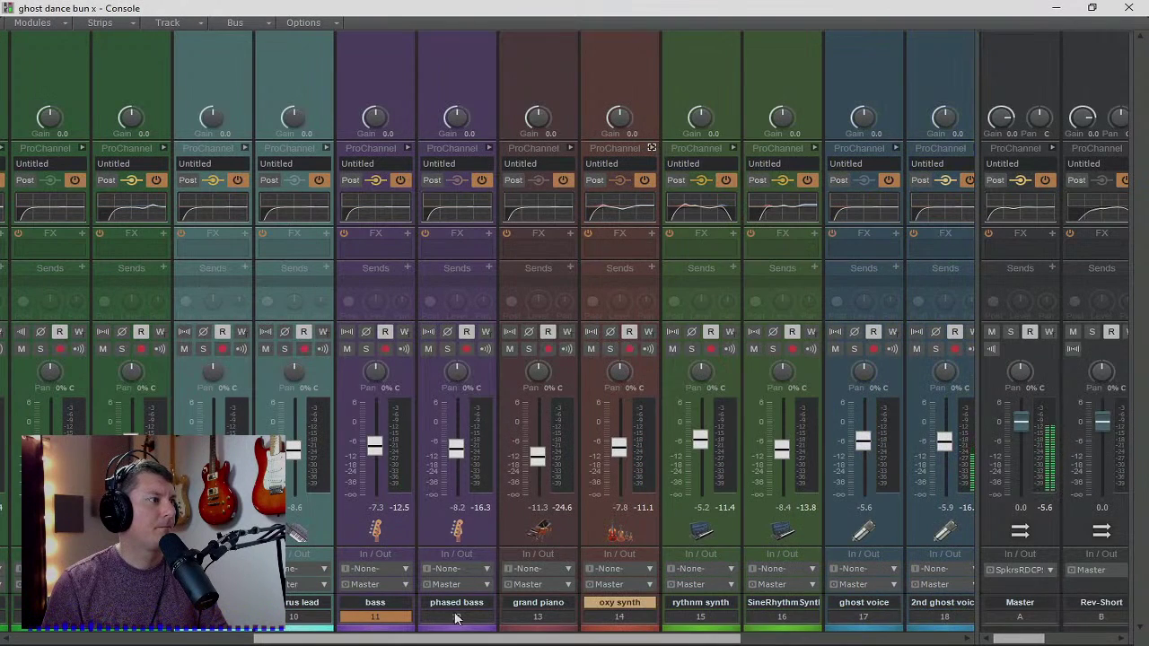
- Open the full equalizer of the 2nd ghost voice track from its ProChannel
drag(469, 639, 534, 640)
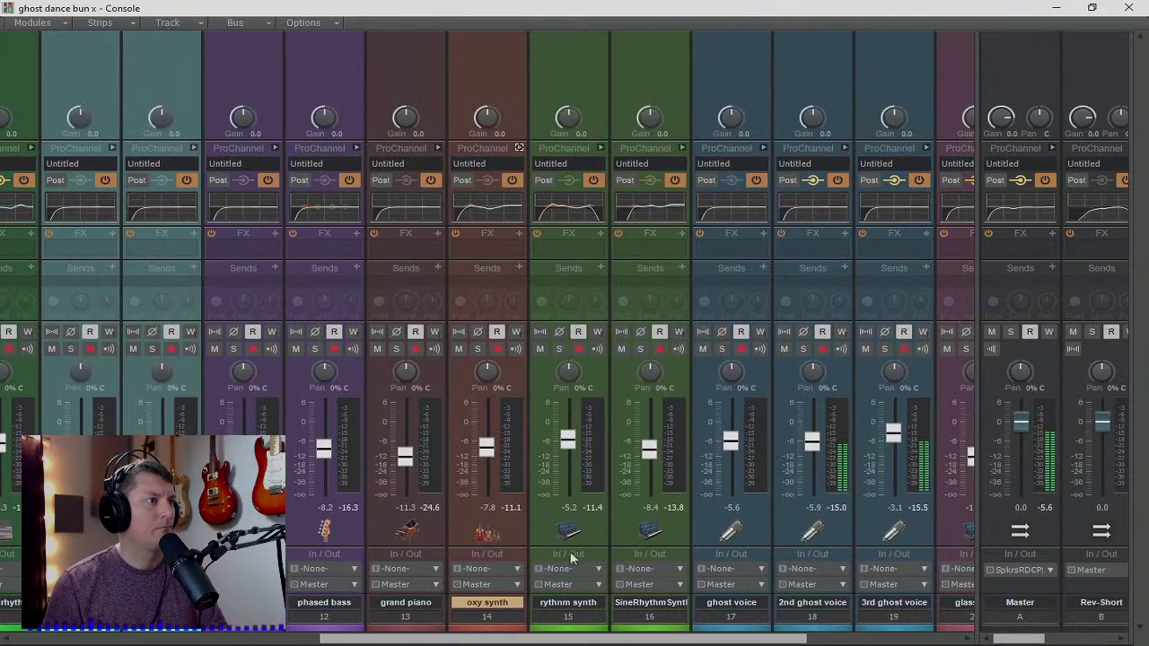
drag(662, 635, 824, 637)
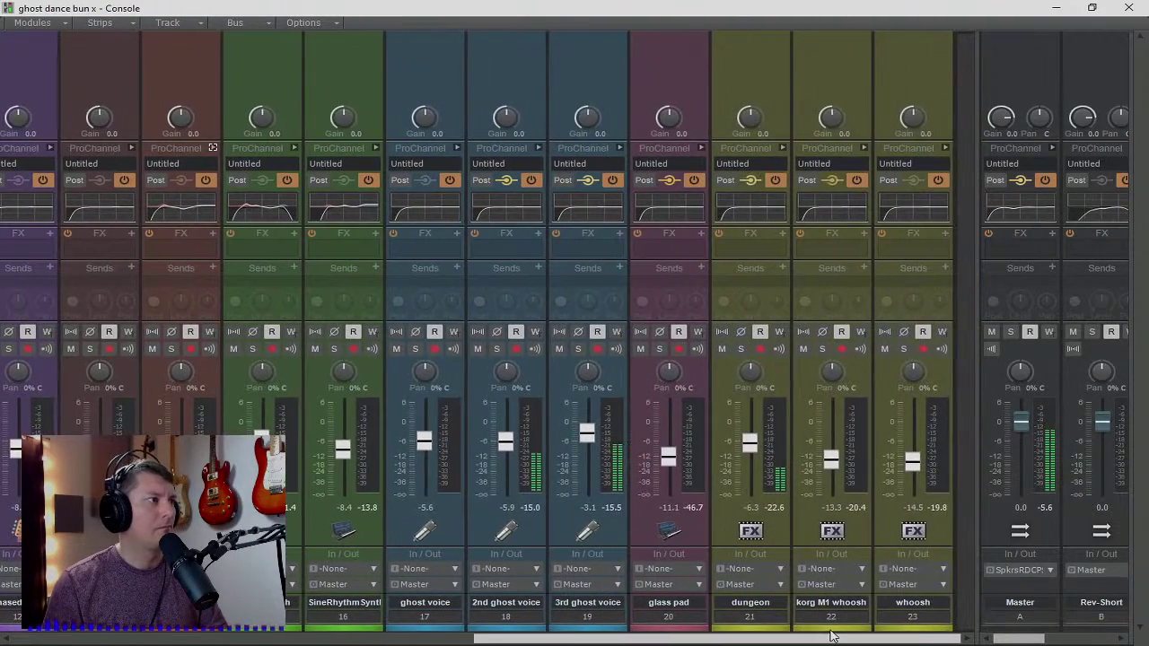
click(538, 147)
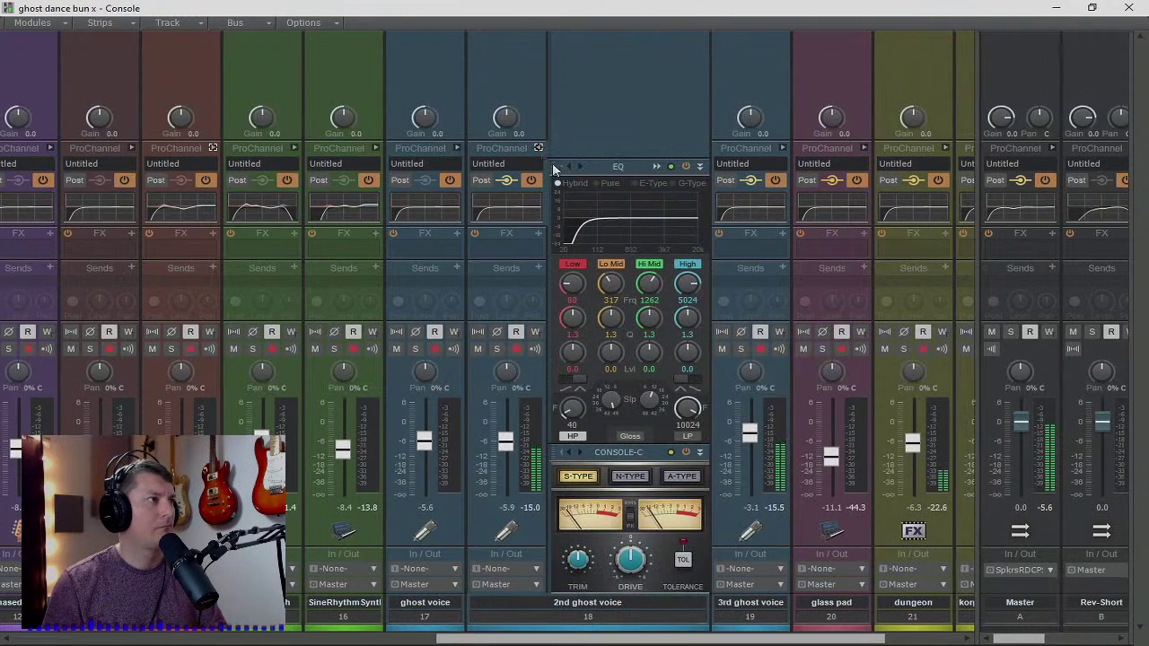
click(656, 167)
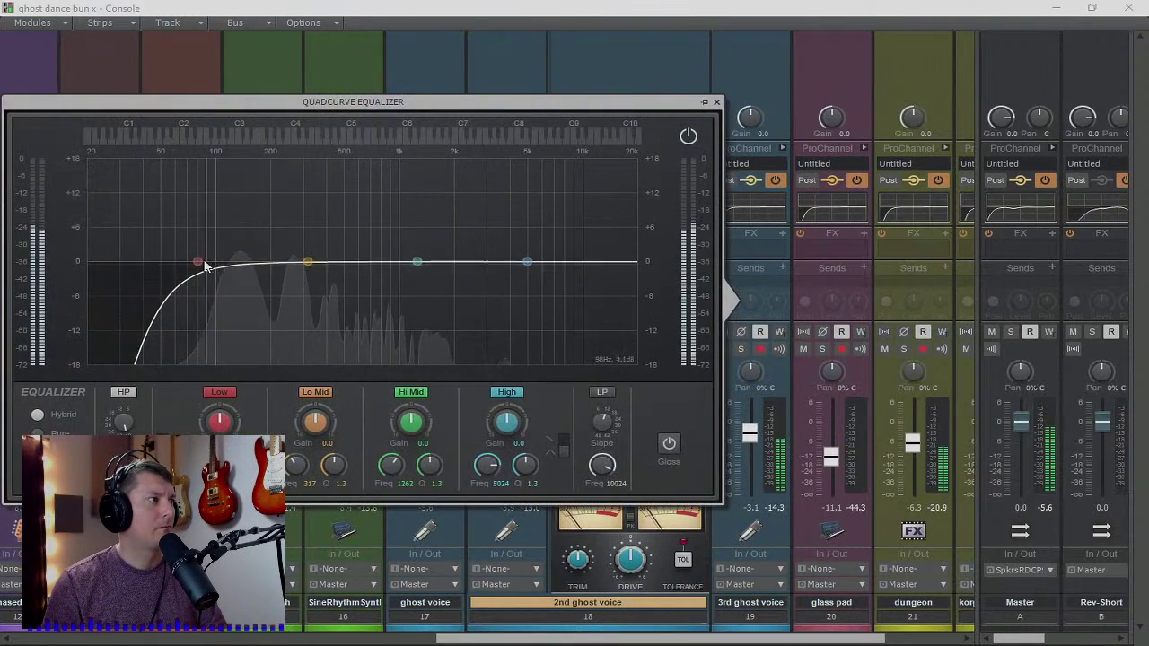
- Raise the 2nd ghost voice's high-pass cutoff, cut Hi Mid 3.4 dB at 754 Hz, and enable a steeper low-pass at 10024 Hz
drag(123, 464, 124, 450)
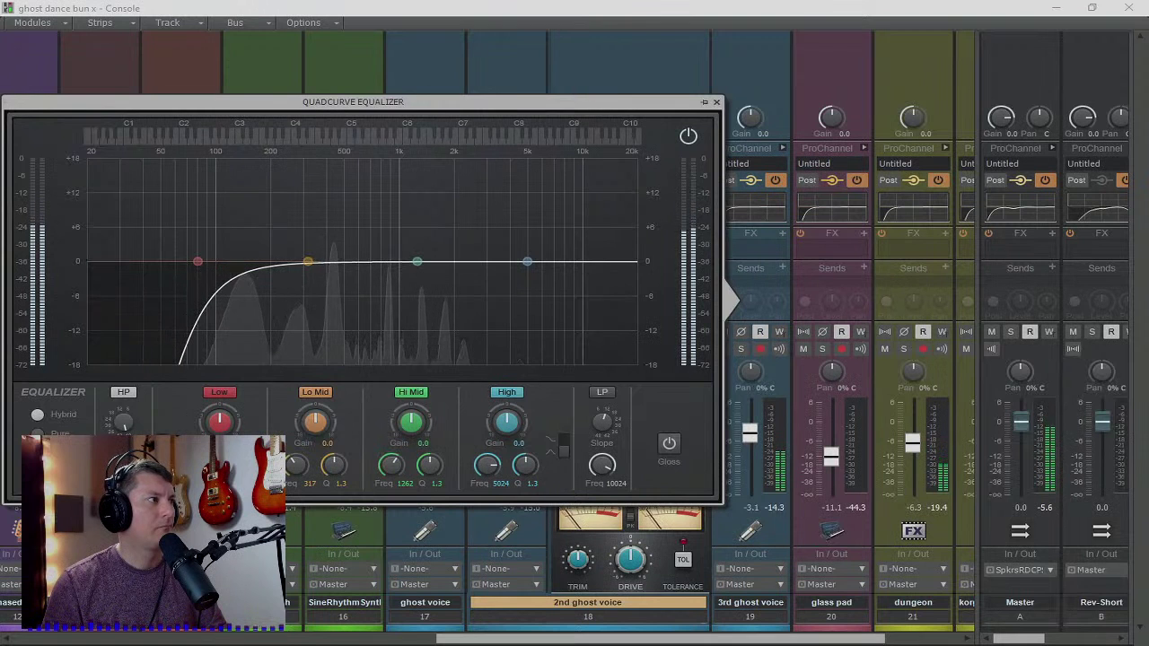
drag(417, 261, 378, 286)
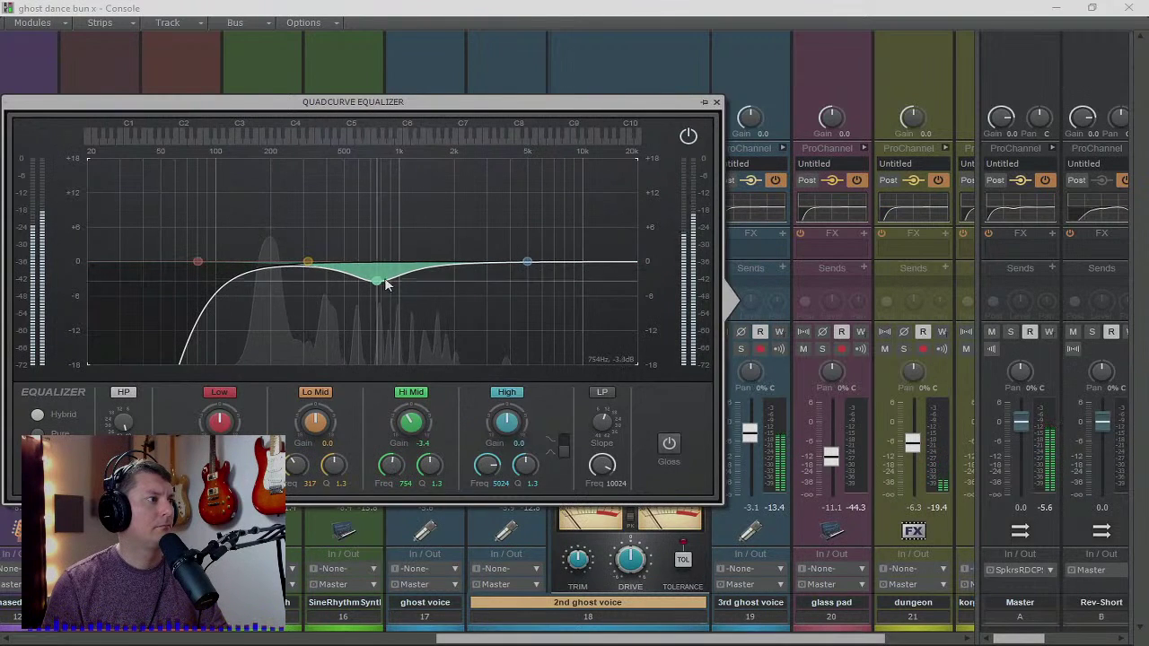
click(601, 395)
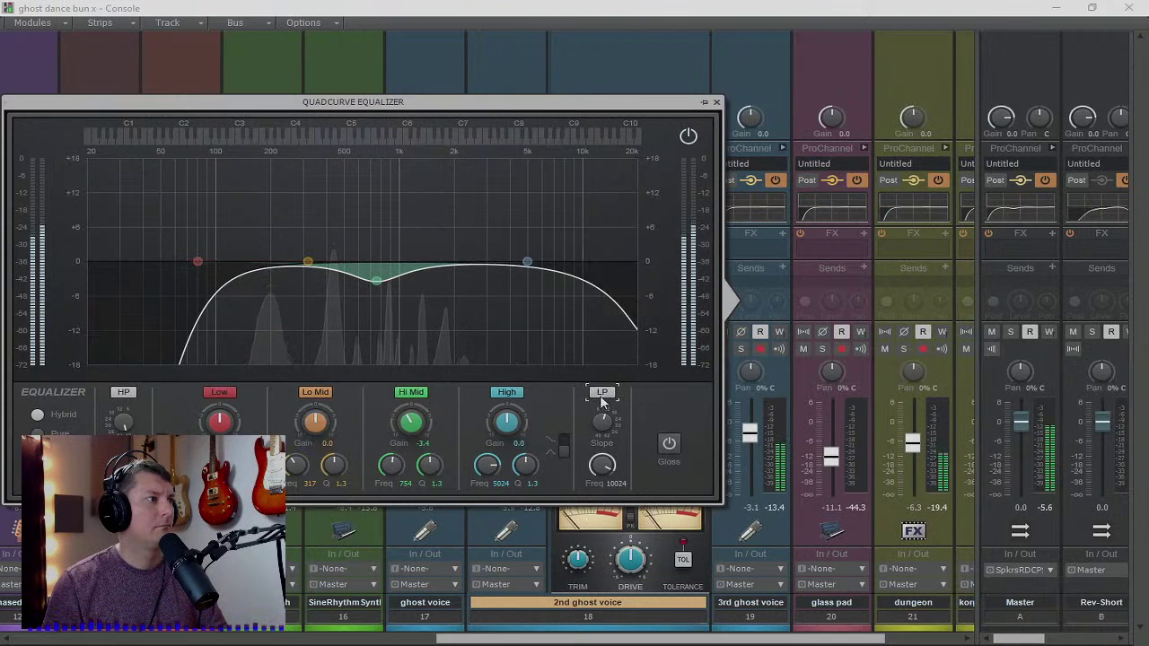
drag(602, 421, 602, 399)
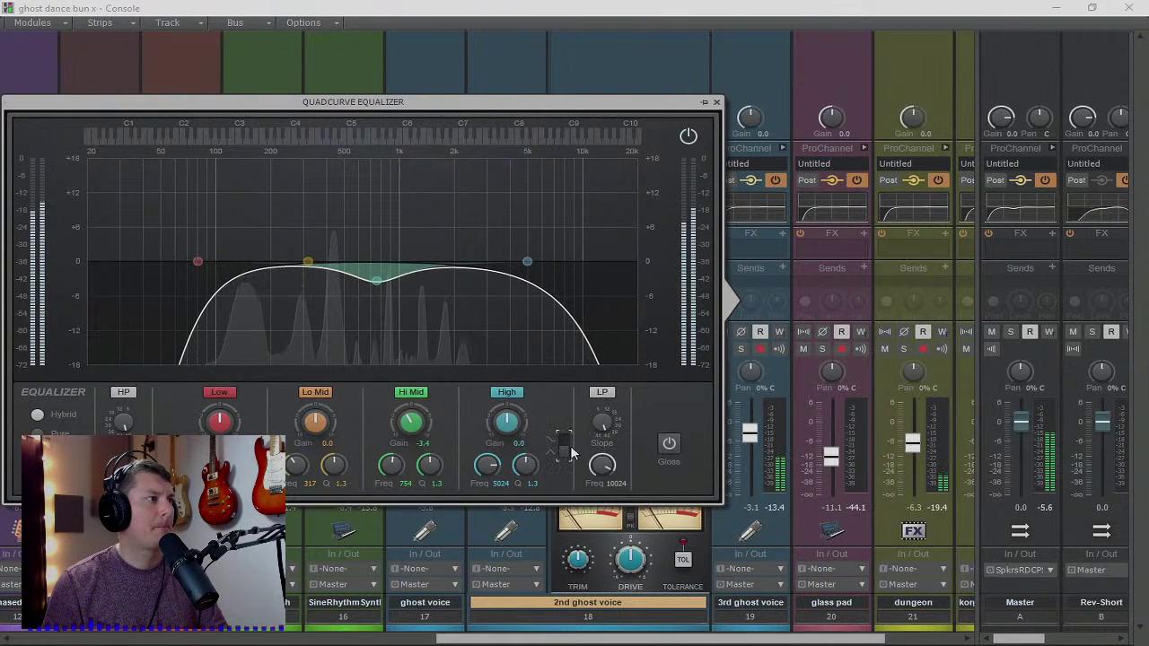
- Add a 5.6 dB High shelf at 3017 Hz to the 2nd ghost voice, and close its equalizer and ProChannel
drag(506, 422, 506, 392)
drag(488, 465, 487, 483)
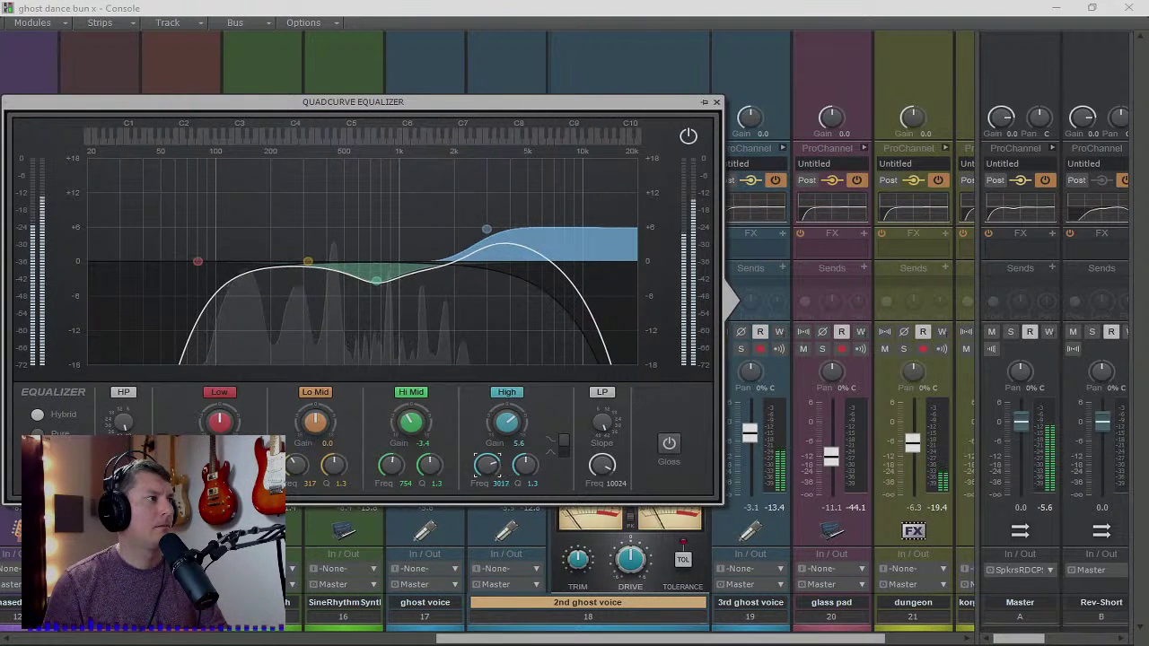
click(715, 102)
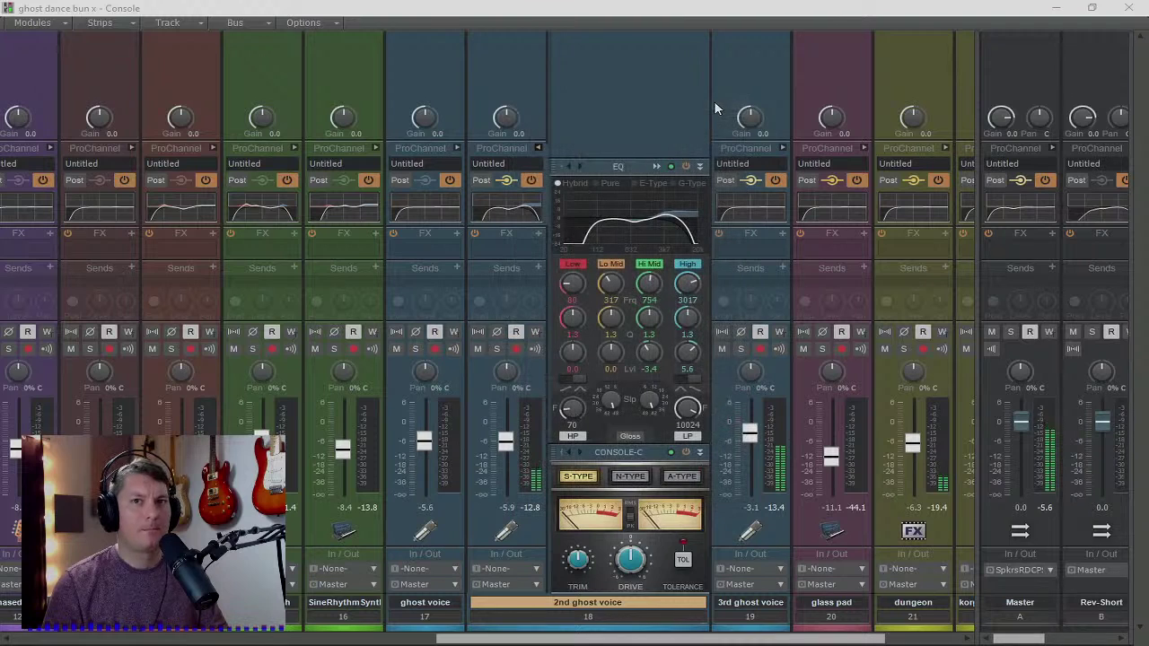
click(539, 148)
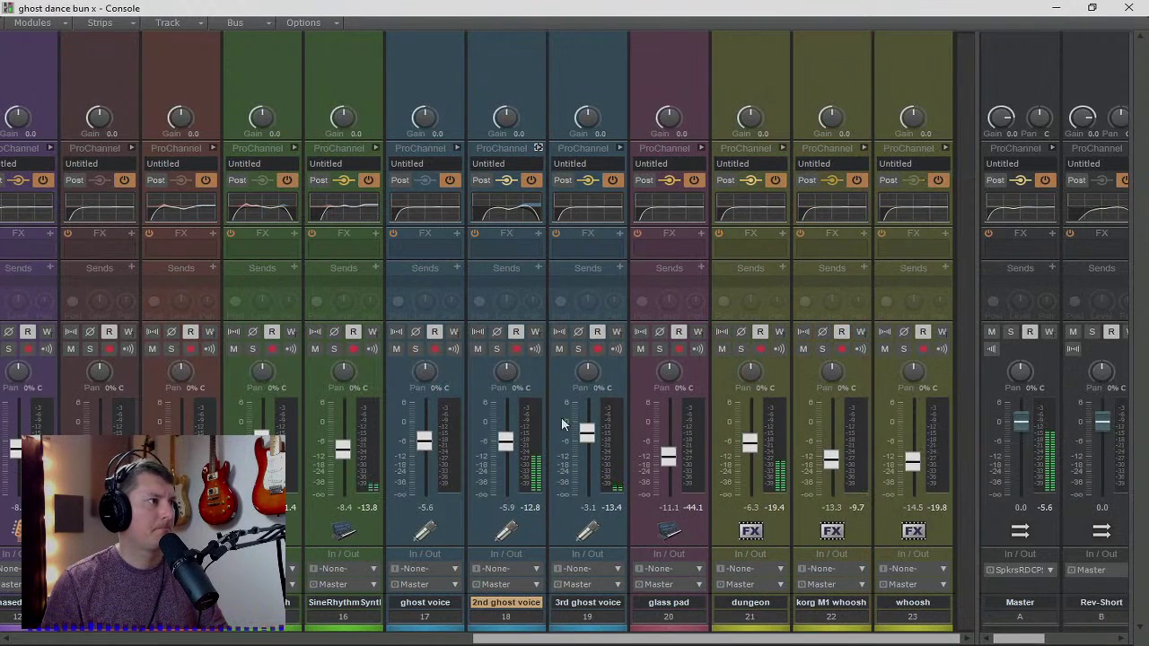
- Solo the 2nd and 3rd ghost voice tracks, and open the full equalizer of the 3rd ghost voice from its ProChannel
click(578, 349)
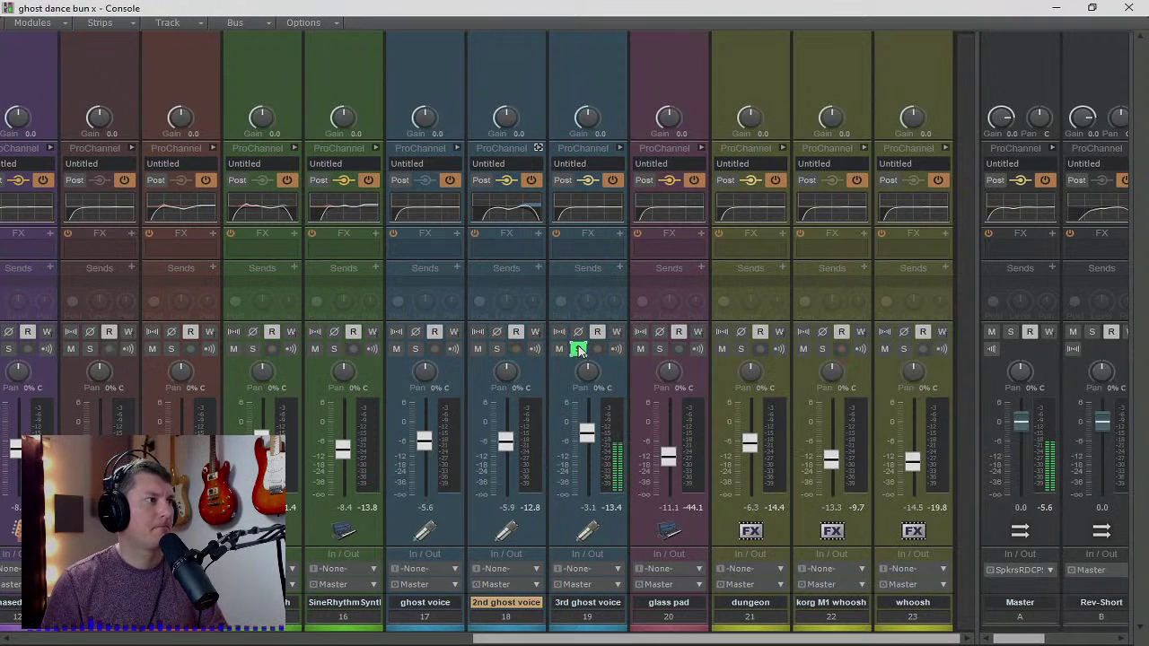
click(496, 349)
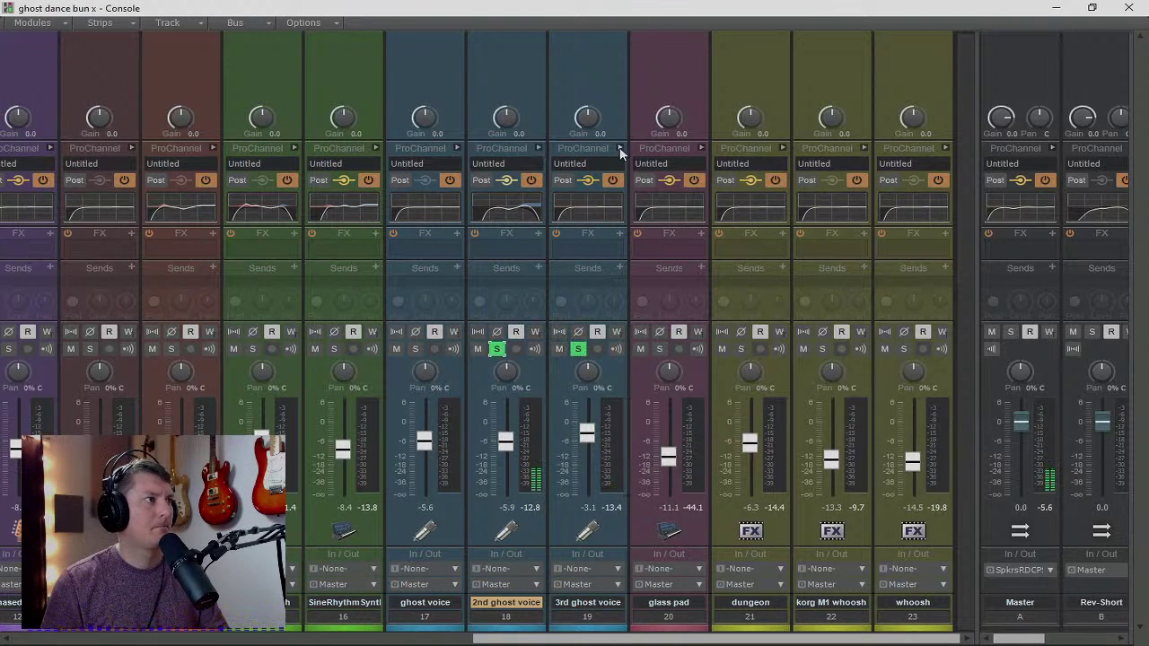
click(619, 148)
click(734, 169)
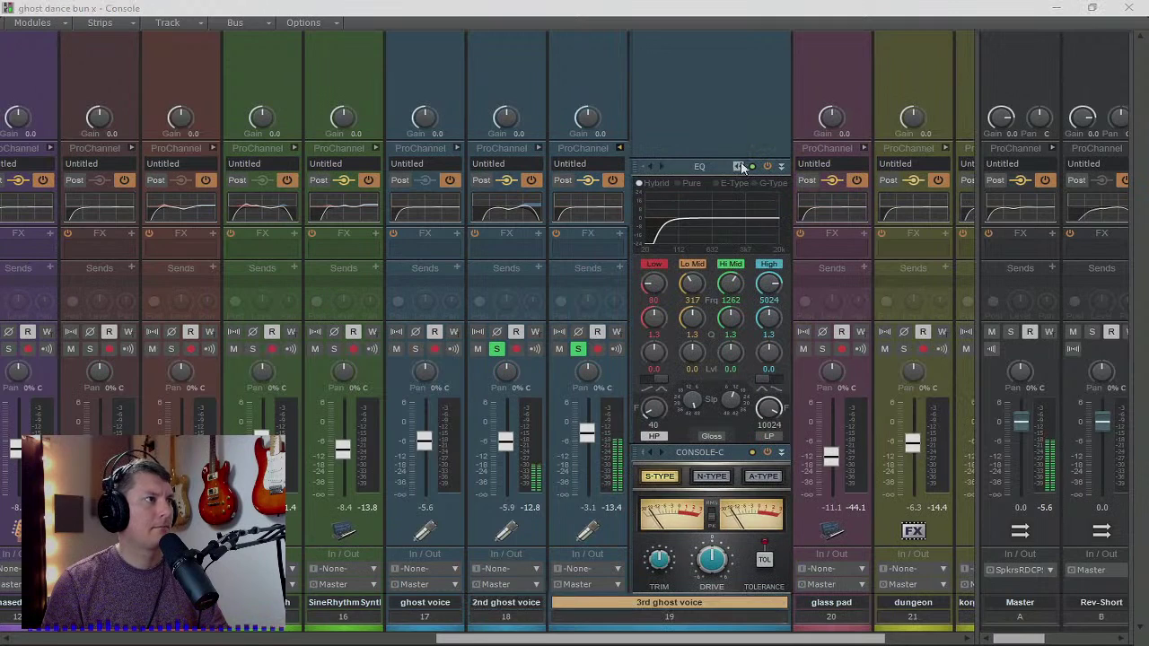
- On the 3rd ghost voice, cut Lo Mid 5.2 dB at 2803 Hz, high-pass at 113 Hz, boost Low 4.2 dB at 268 Hz and High 2.2 dB
drag(310, 262, 481, 290)
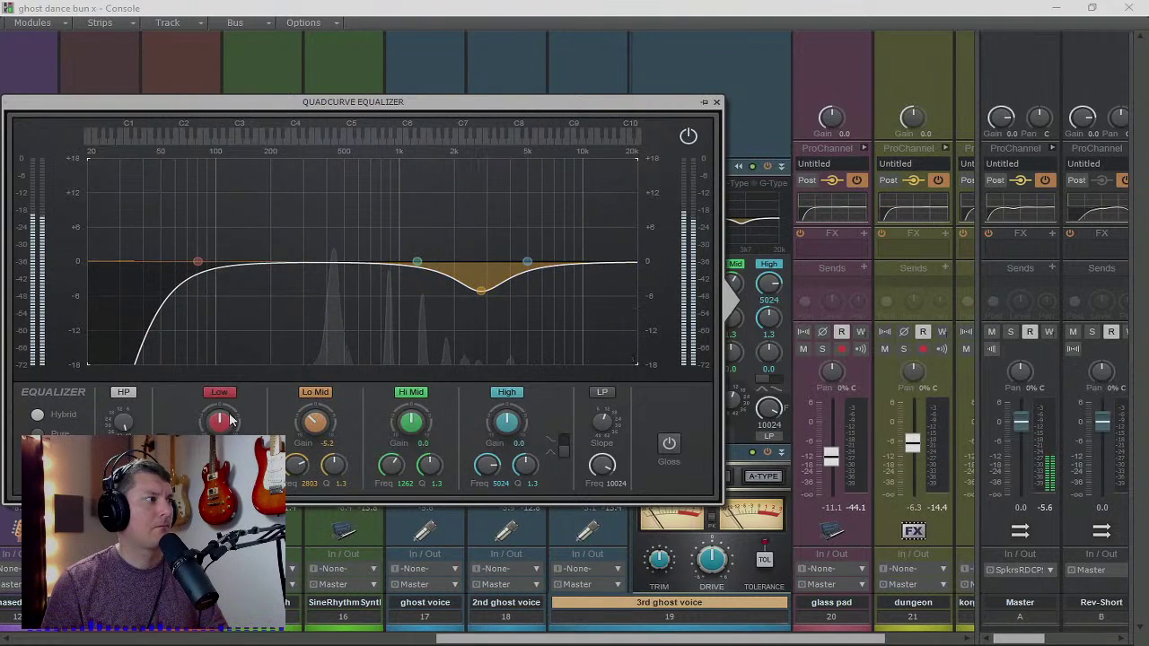
drag(123, 465, 123, 438)
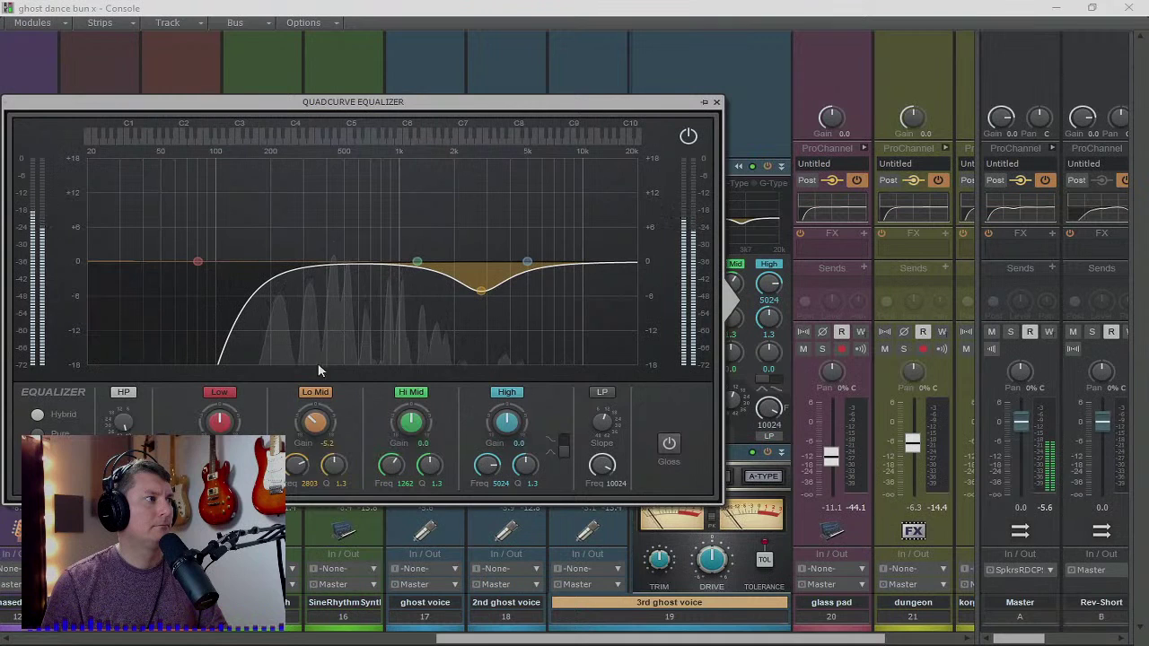
drag(198, 261, 295, 239)
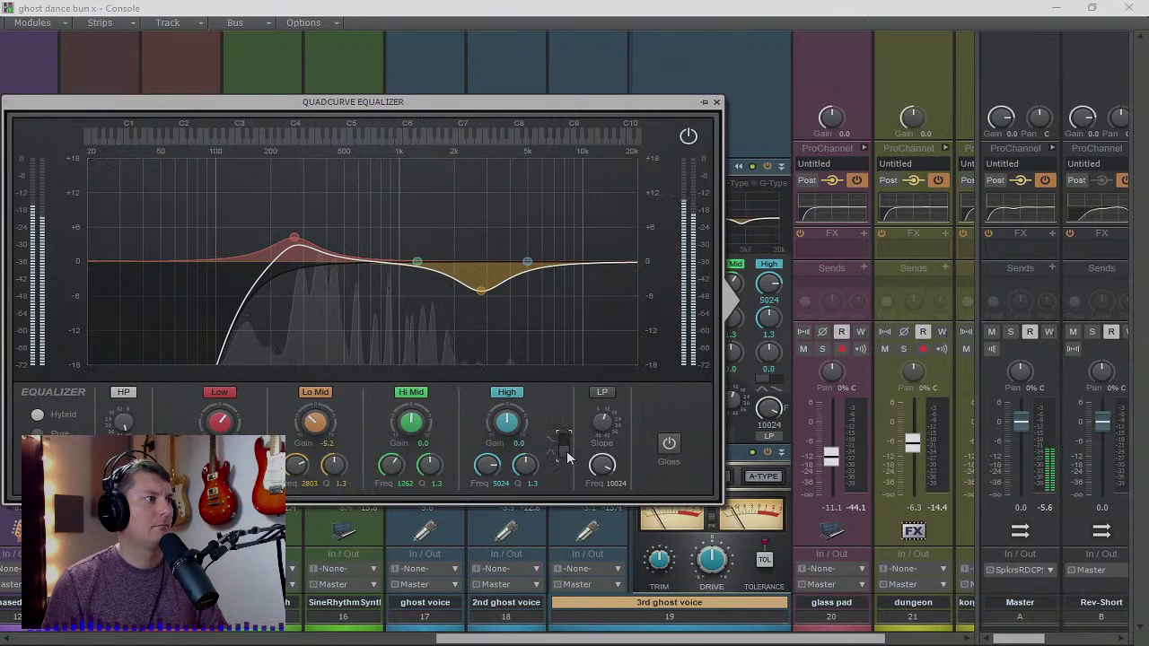
drag(506, 420, 506, 408)
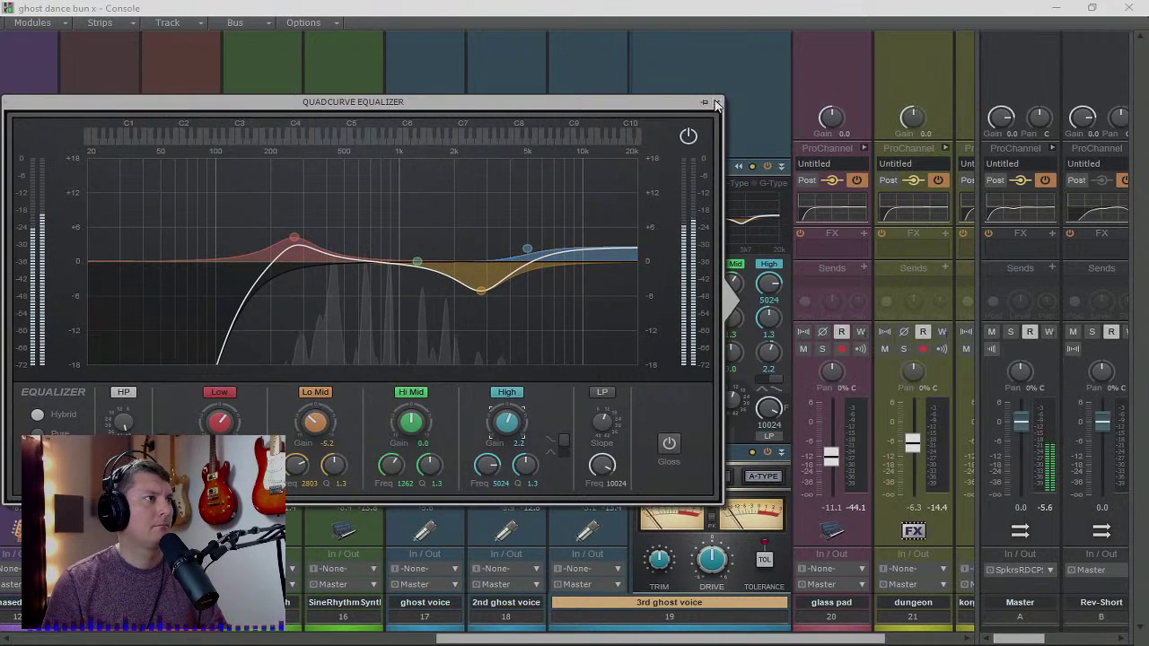
click(715, 104)
- Unsolo the 2nd and 3rd ghost voices, and raise the 2nd ghost voice's volume to -4.3 dB
click(577, 350)
click(576, 350)
click(496, 349)
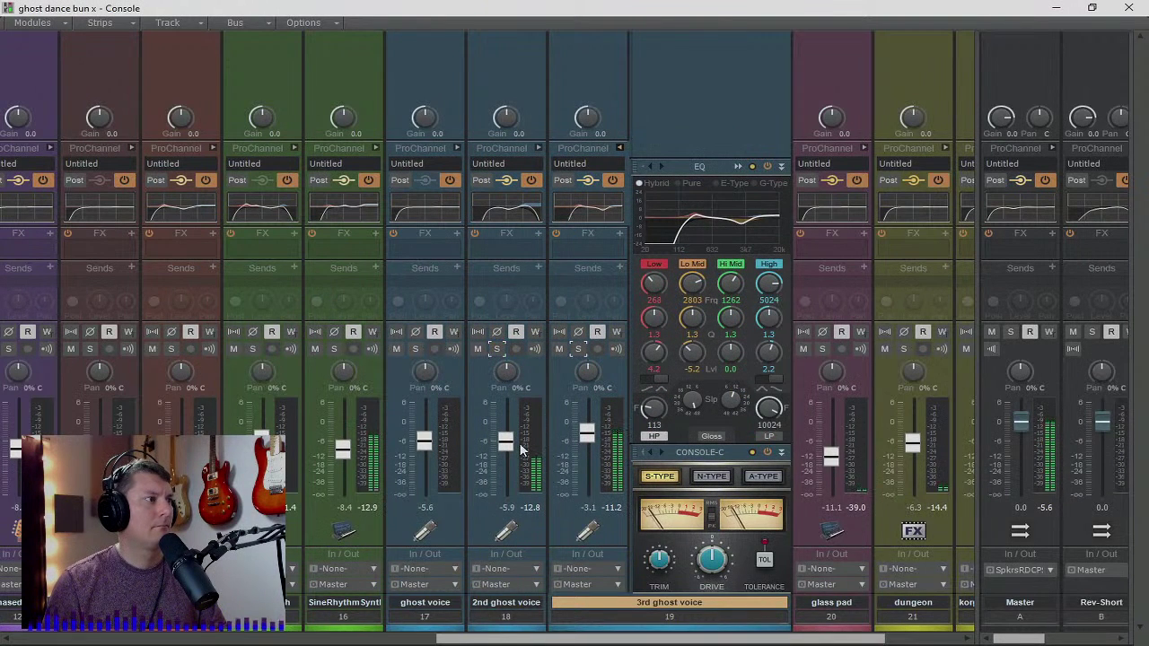
mouse_move(506, 440)
mouse_down()
mouse_move(506, 414)
mouse_move(506, 437)
mouse_up()
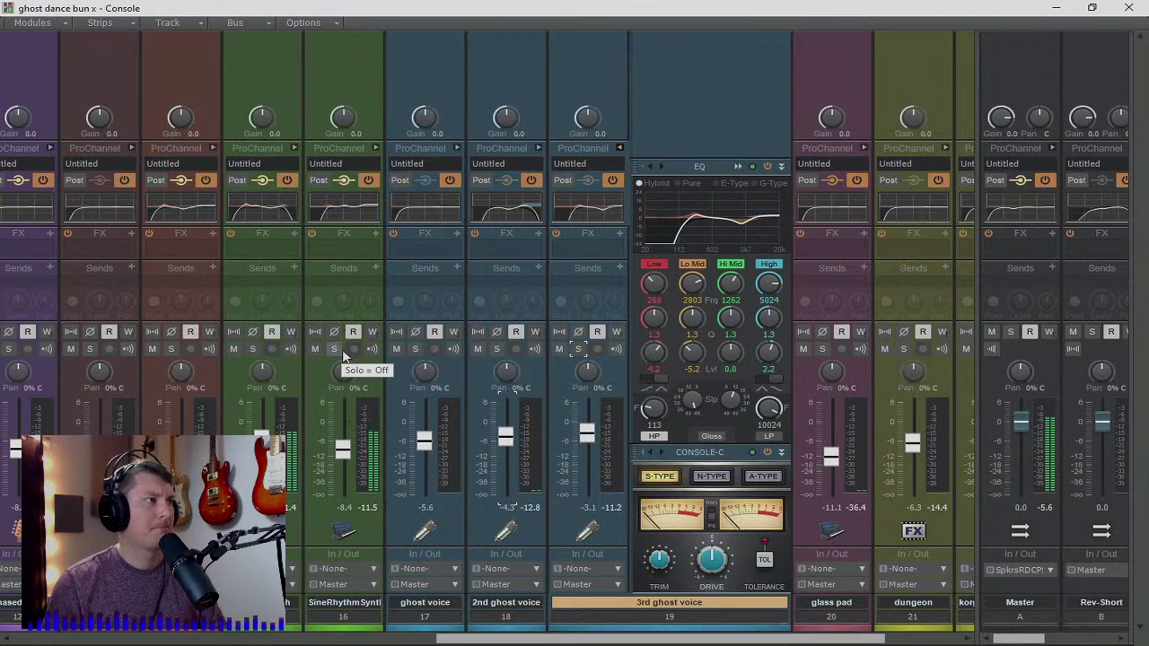
- Collapse the 3rd ghost voice's ProChannel, and widen the console's track section from the first tracks onward over the bus strips
click(621, 149)
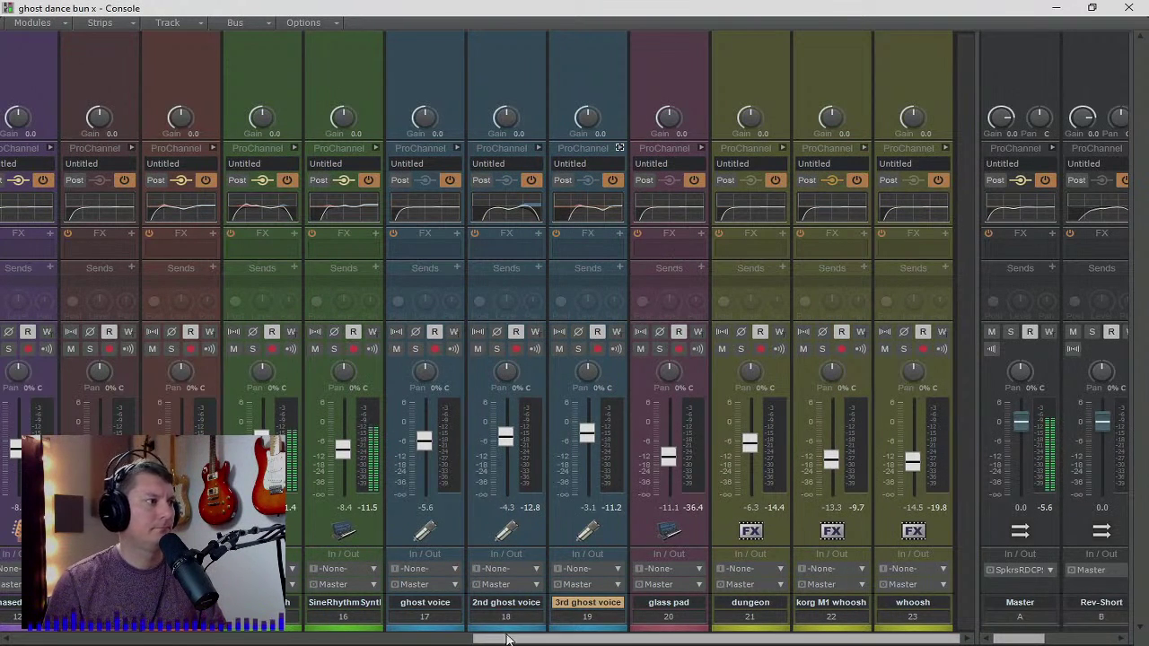
drag(510, 640, 119, 640)
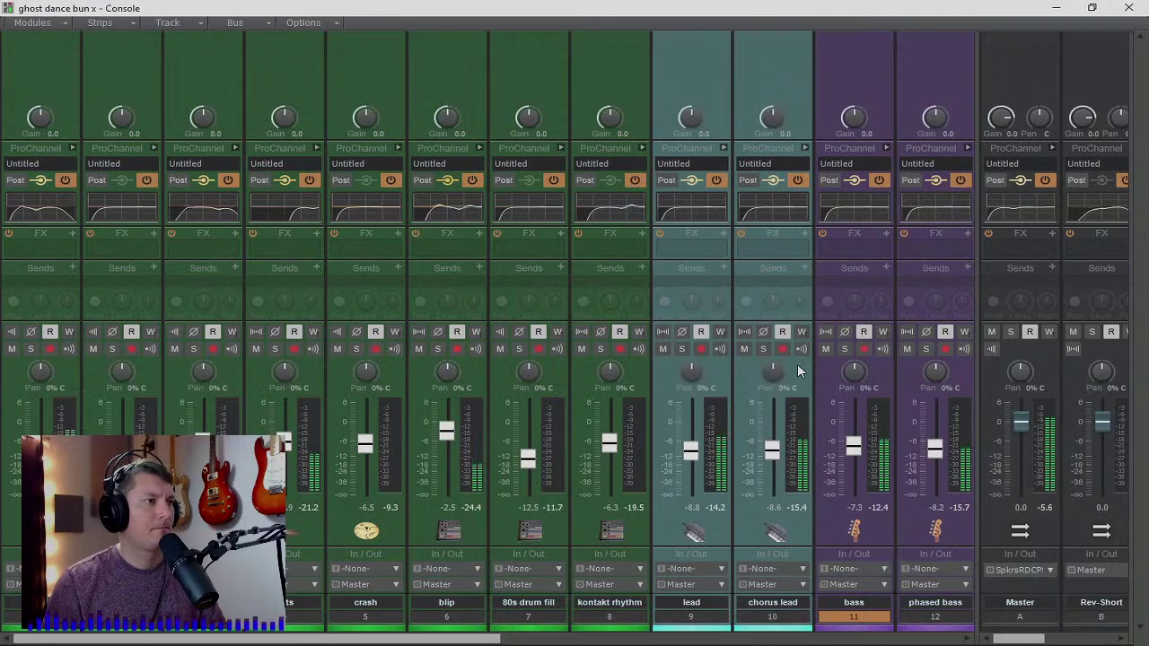
drag(974, 336, 1133, 350)
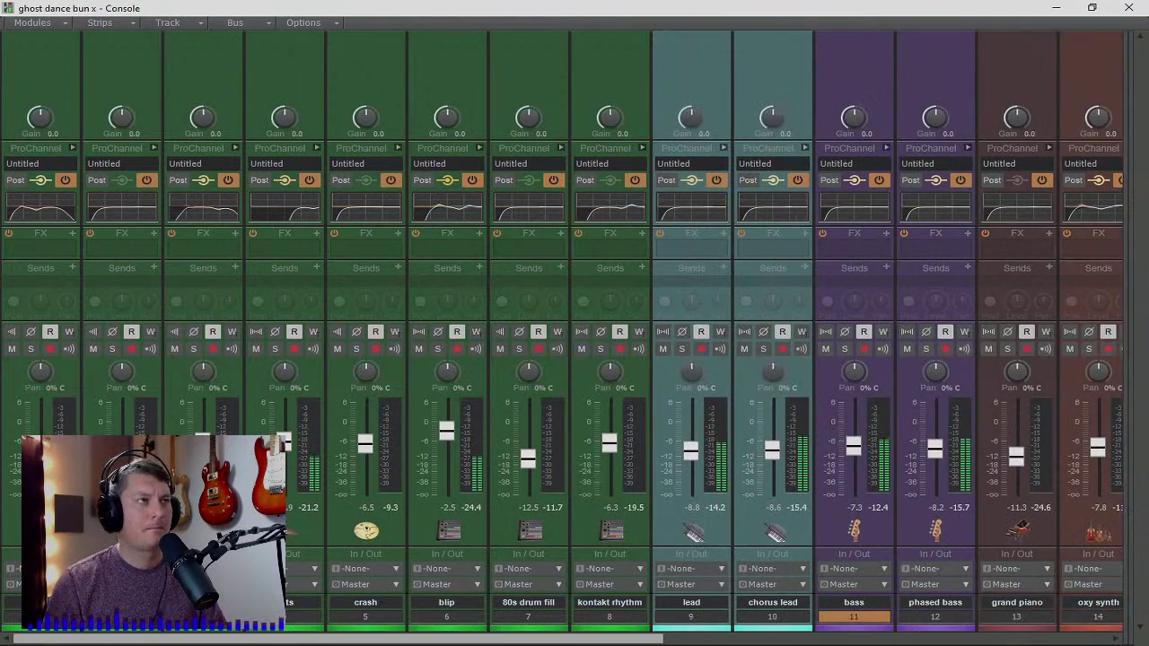
- Minimize the console, stop playback, and rewind the project to the start
click(1056, 9)
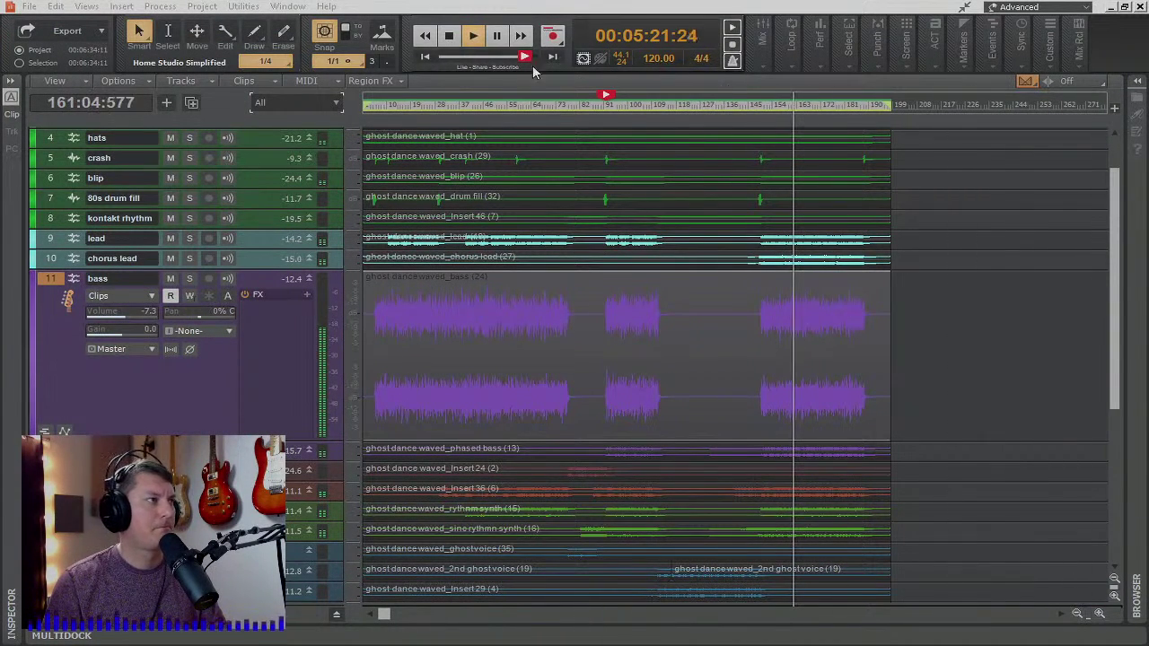
click(451, 39)
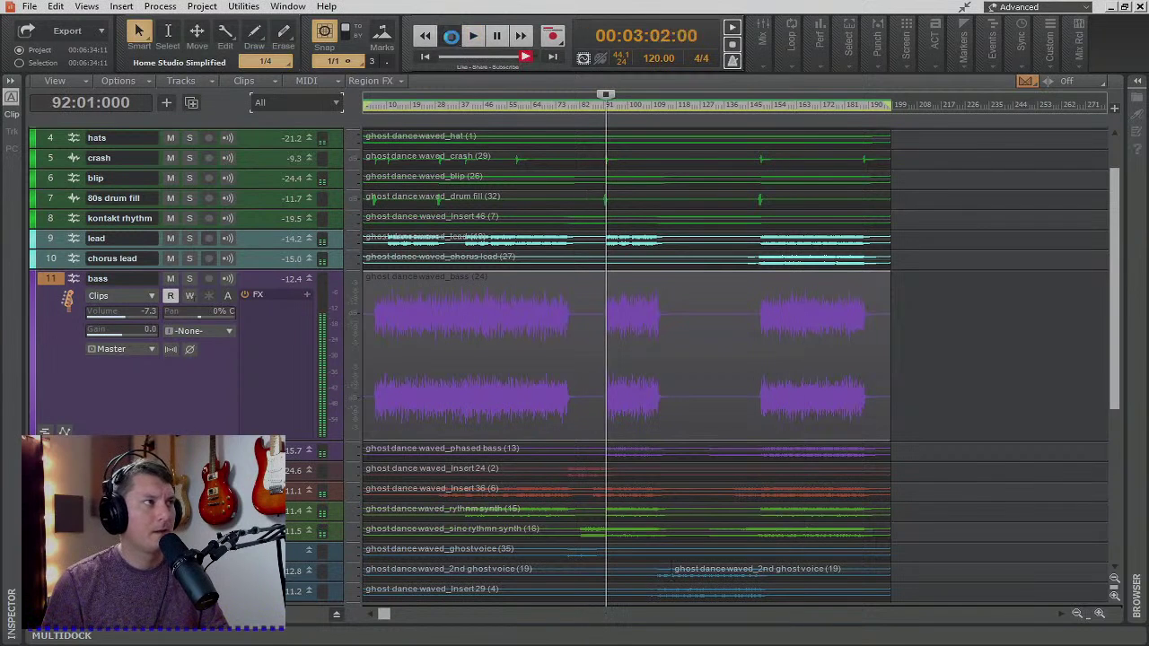
click(427, 57)
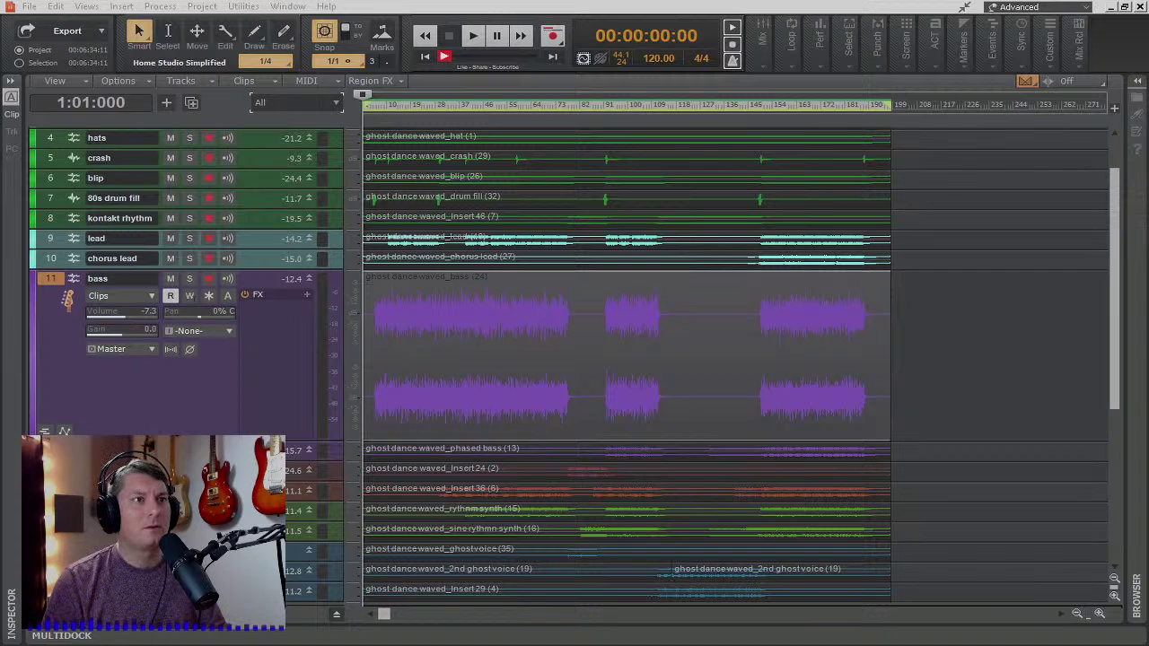
- Switch to the web browser's Reverb/Delay Calculator, calculate the duration of a quarter note at 120 BPM, and move the browser away again
drag(1148, 131, 455, 2)
scroll(450, 382, up, 3)
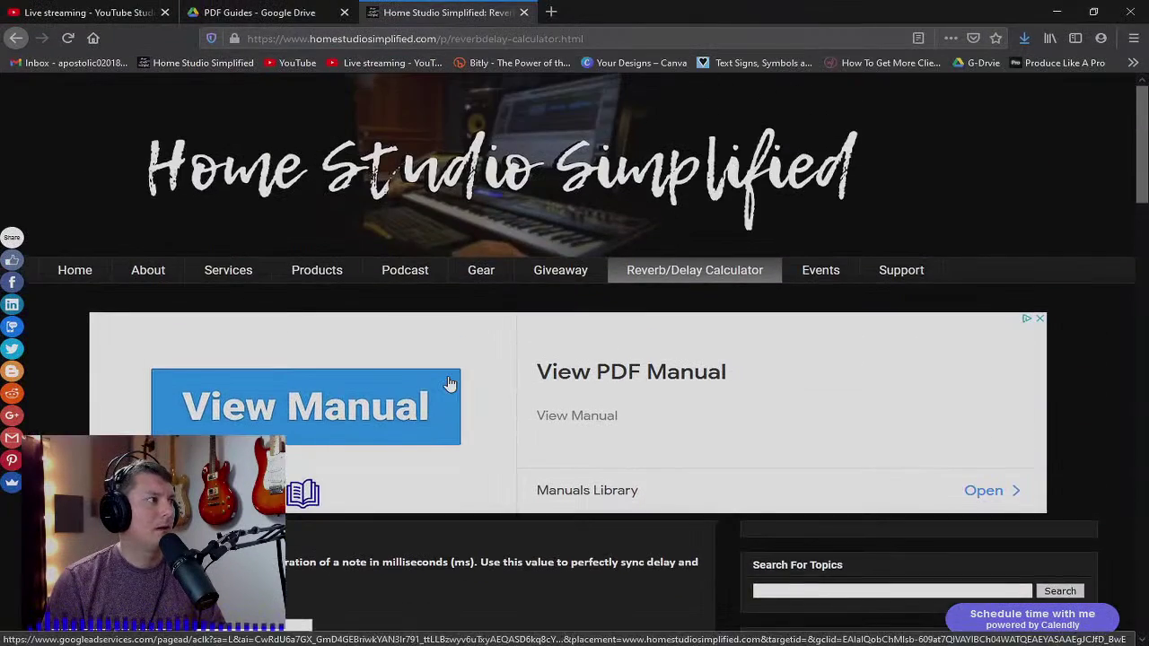
scroll(449, 383, down, 5)
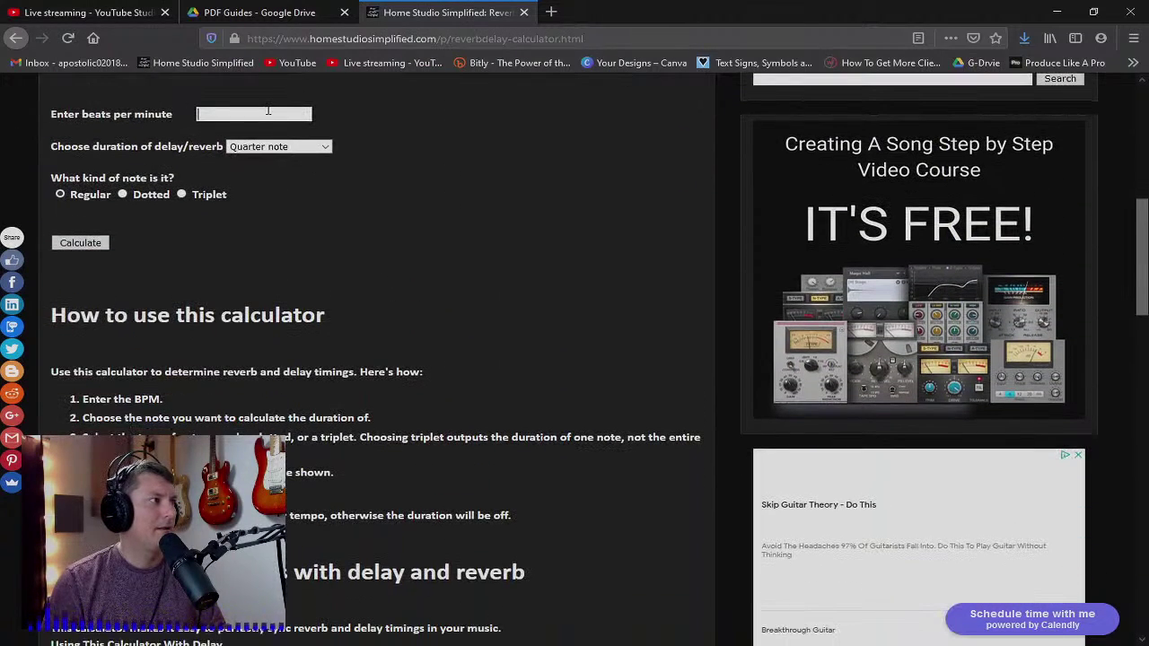
text(120)
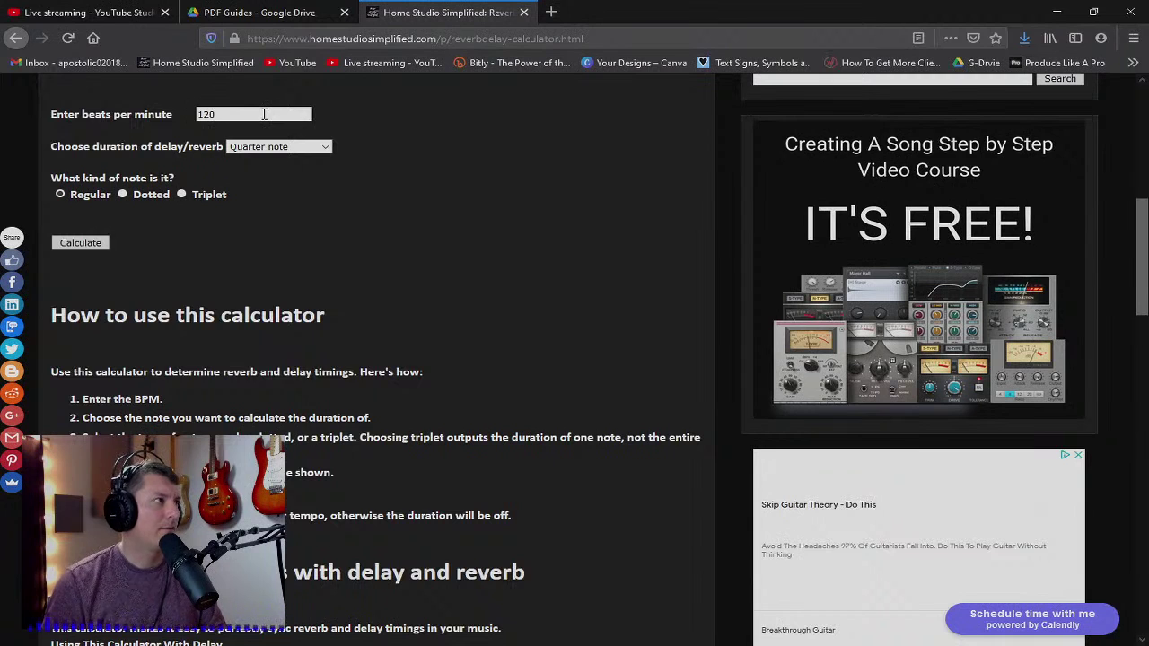
key(Return)
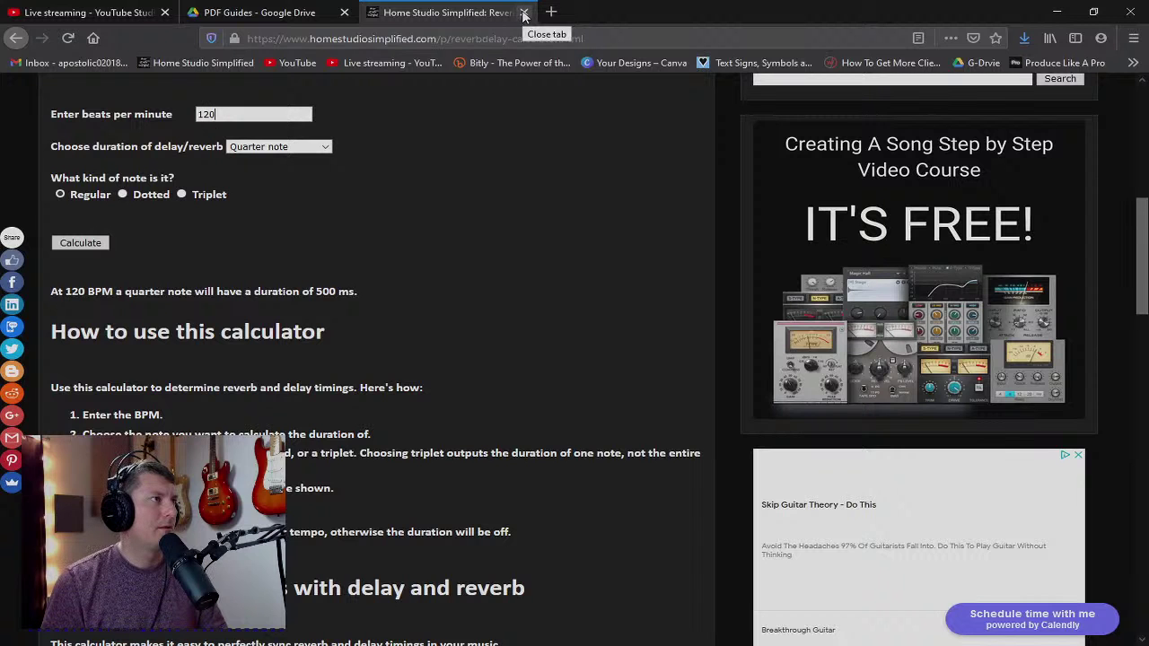
scroll(528, 249, up, 6)
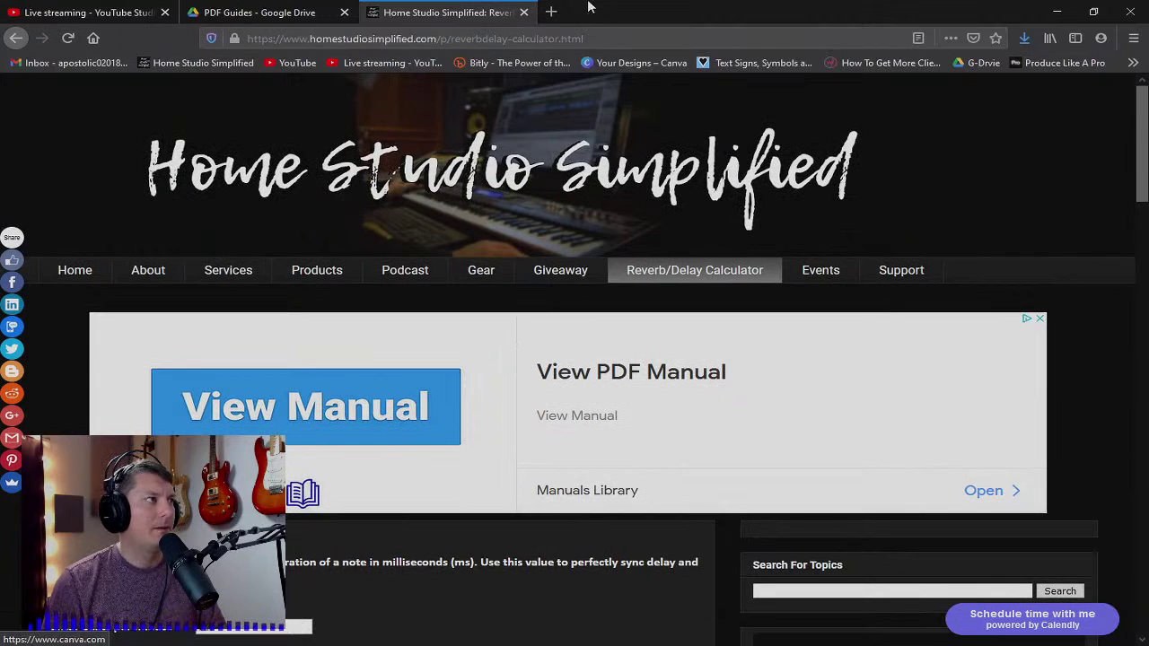
drag(601, 18, 1148, 81)
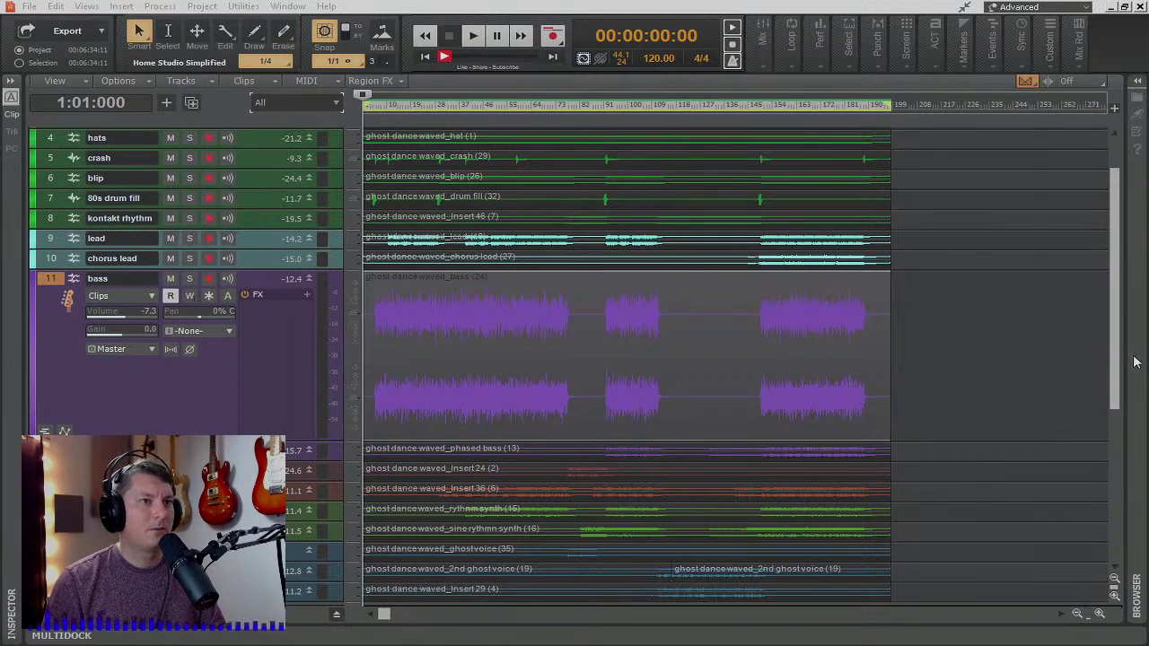
- Reopen the console, widen the bus section to show all reverb buses, and insert Sonitus:fx Reverb on the Rev-Short bus
key(alt+2)
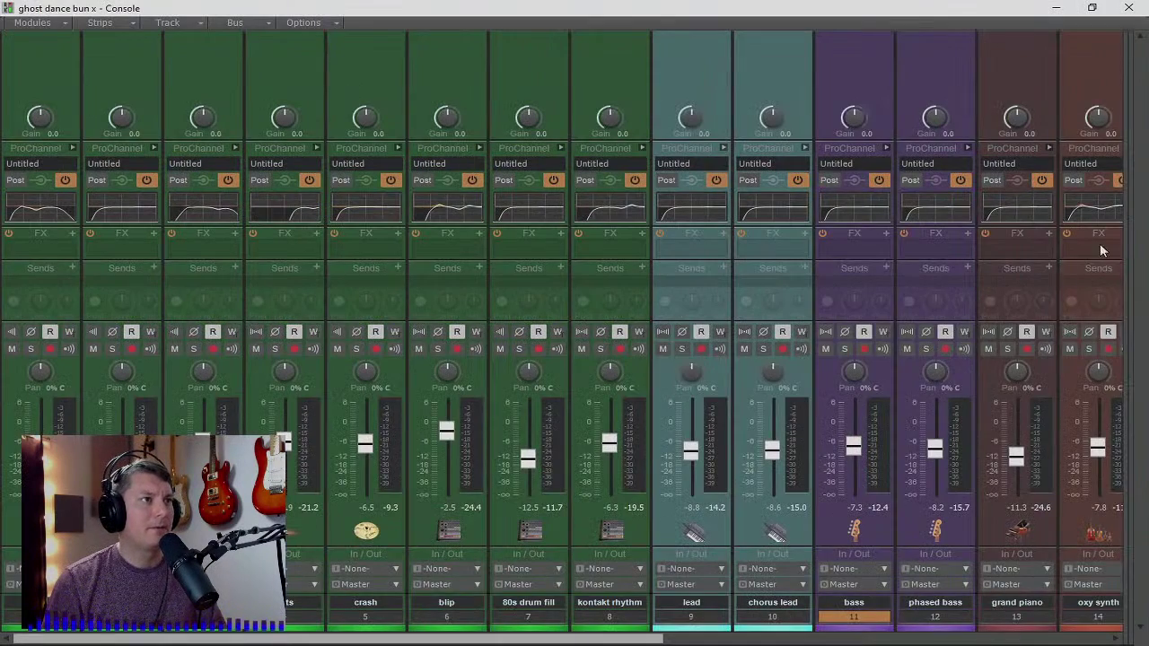
drag(1125, 232, 250, 249)
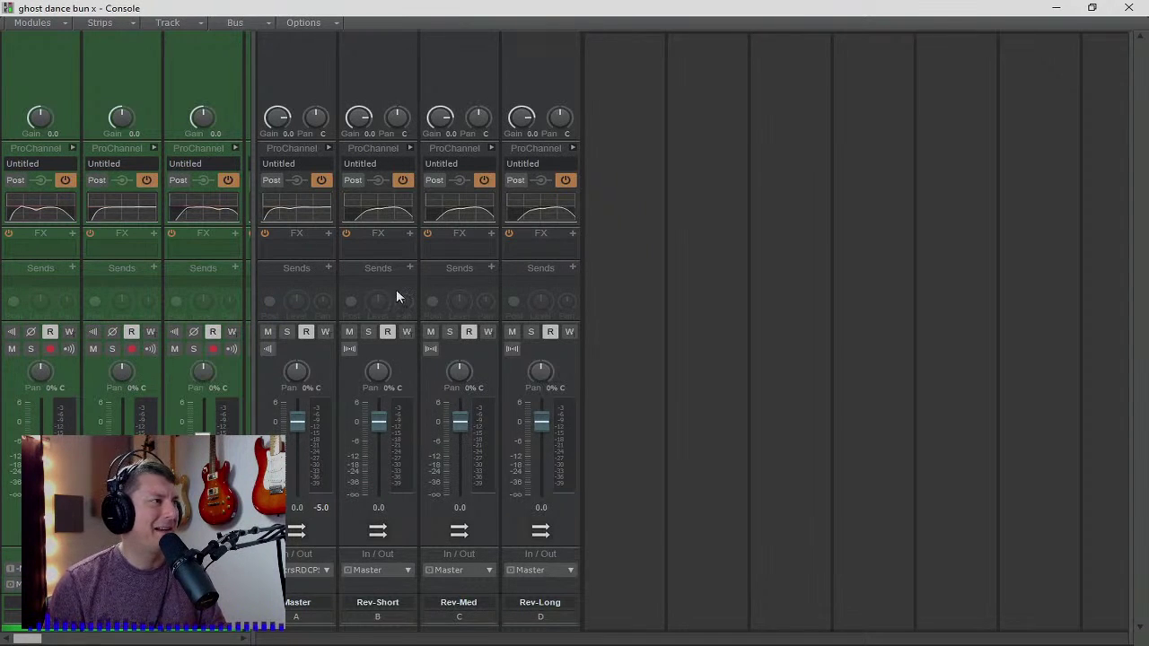
right_click(409, 237)
mouse_move(548, 249)
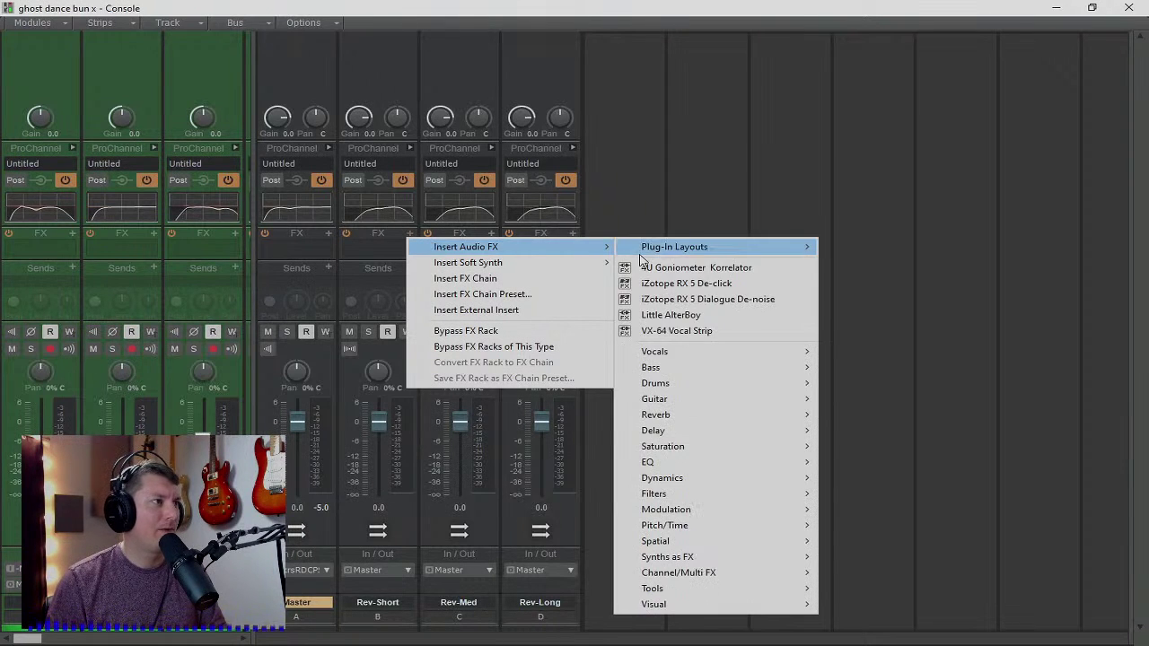
mouse_move(702, 428)
mouse_move(725, 415)
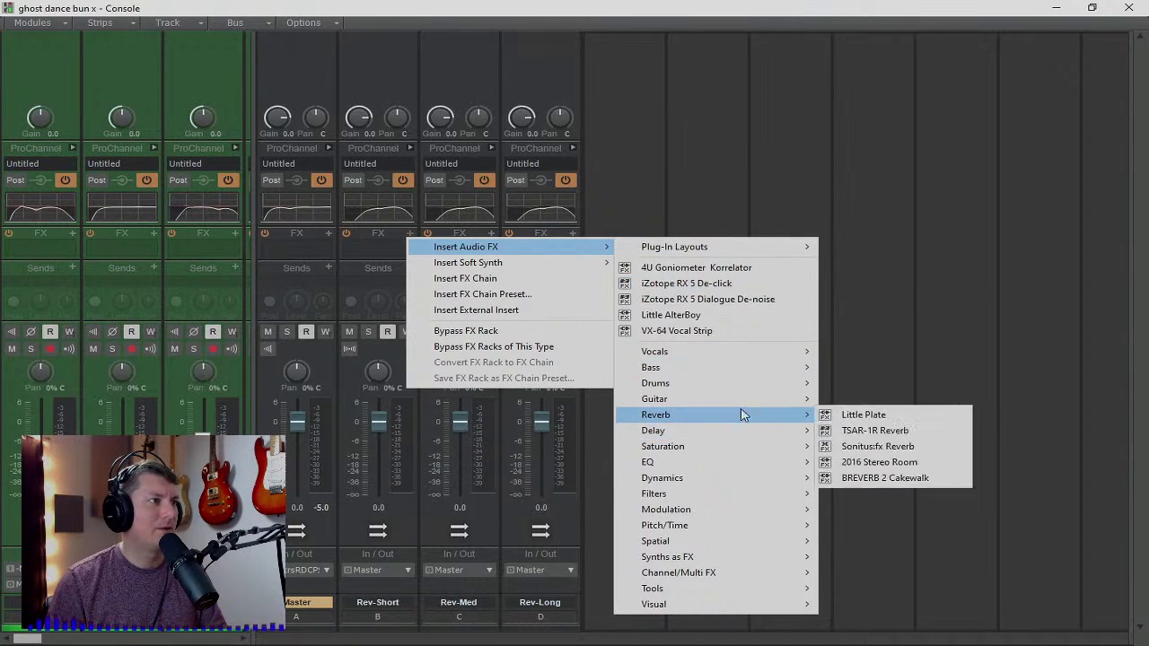
click(925, 446)
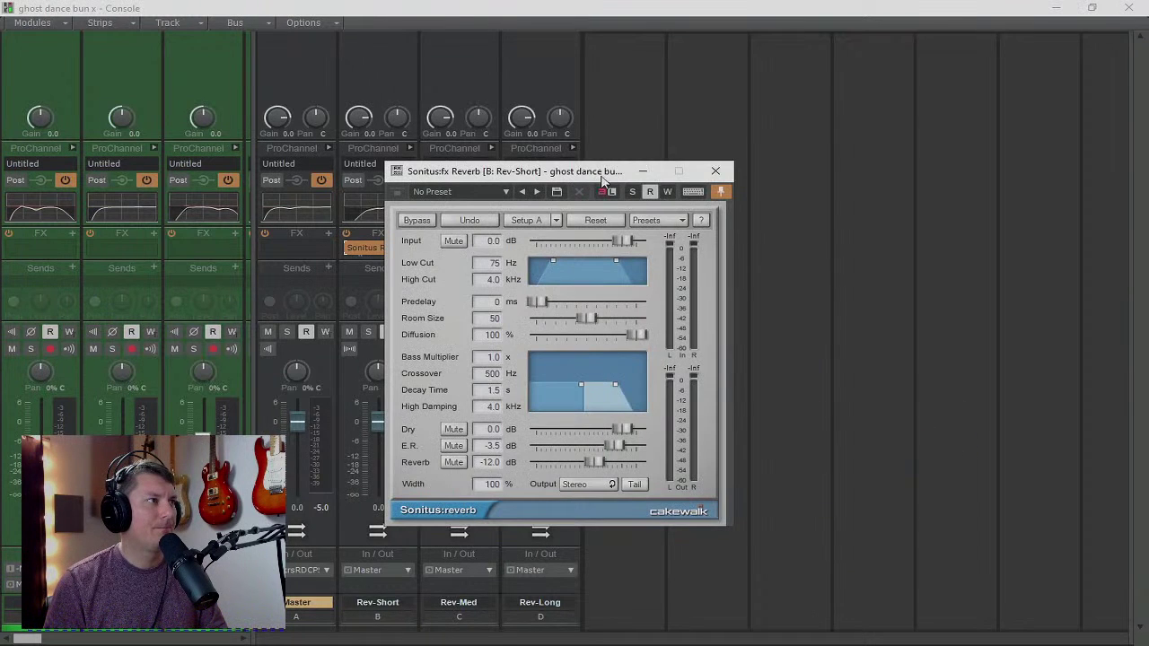
drag(599, 187, 810, 160)
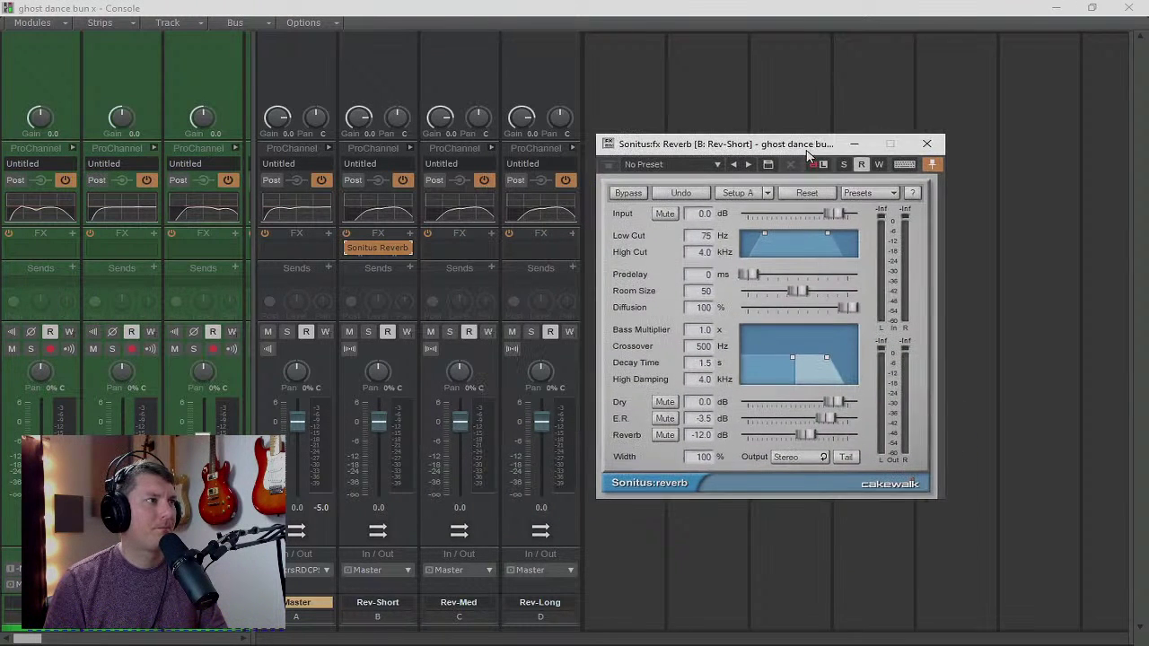
- Load the Sonitus:fx preset Short and Sweet in the Rev-Short bus's reverb
click(717, 166)
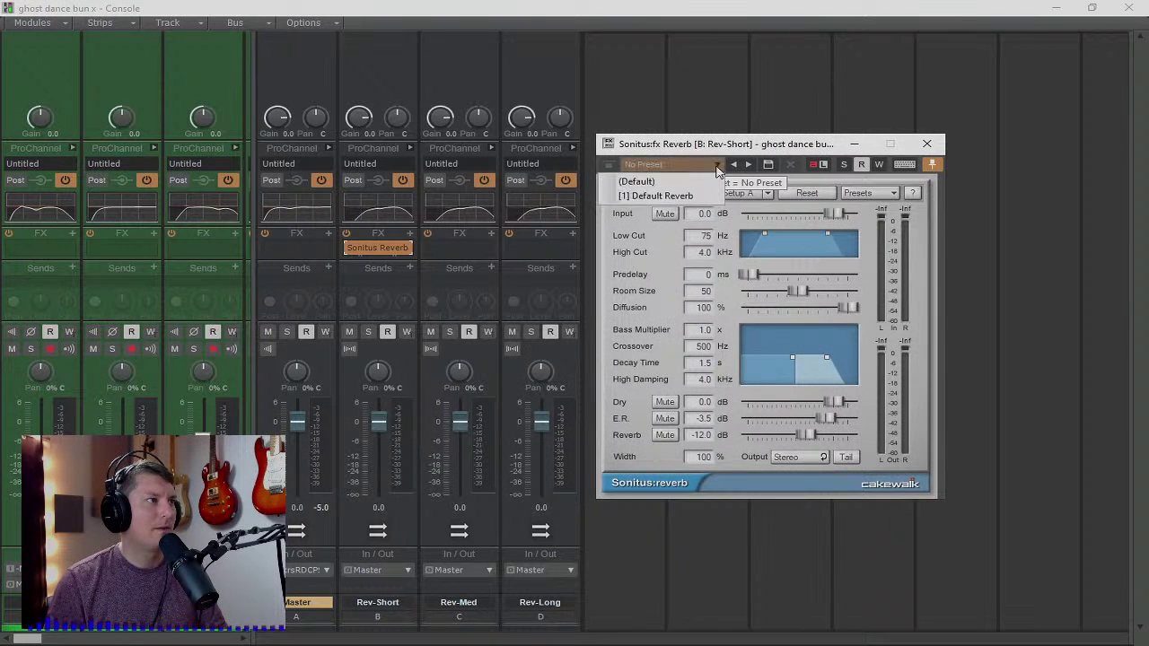
click(659, 269)
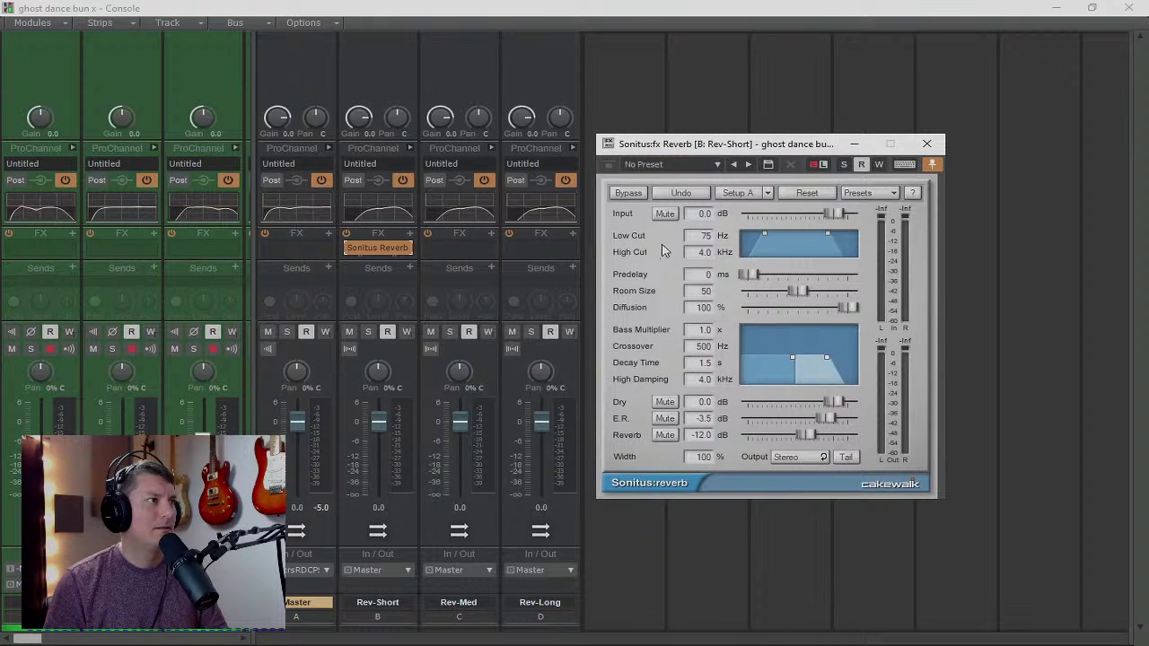
click(883, 199)
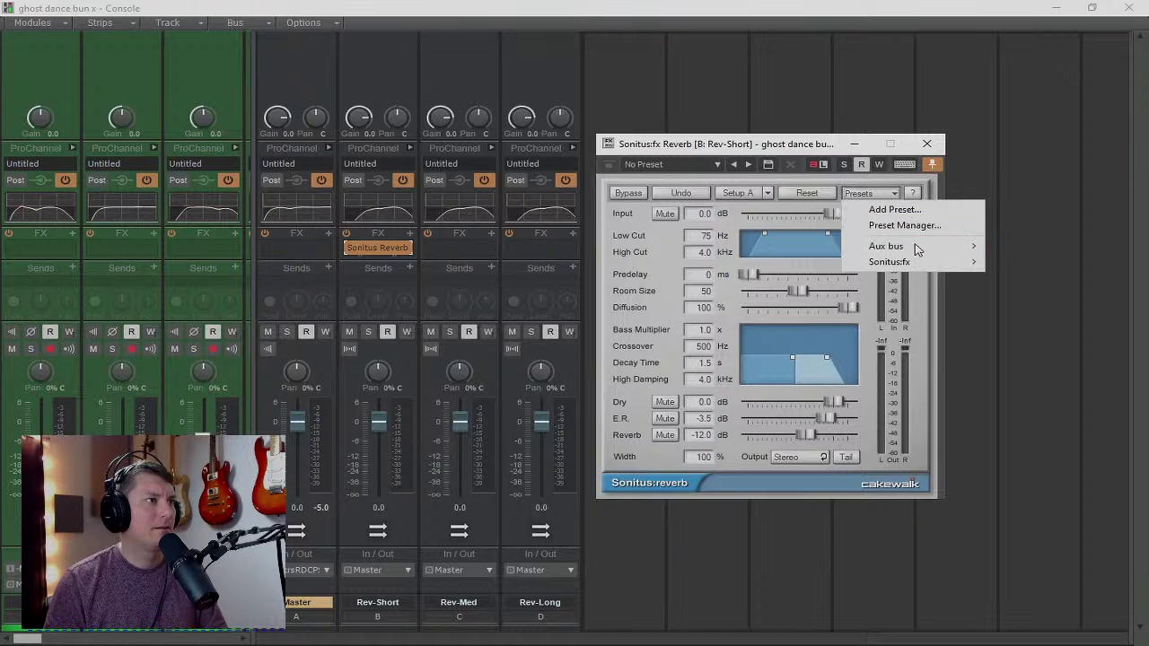
mouse_move(918, 261)
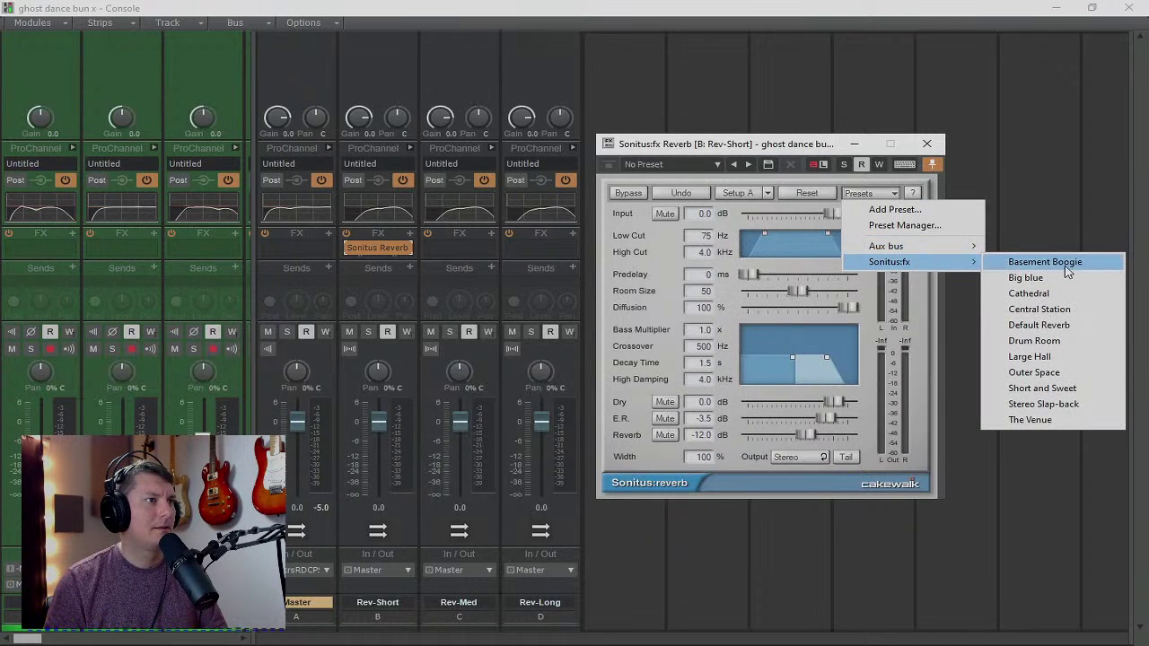
click(1054, 388)
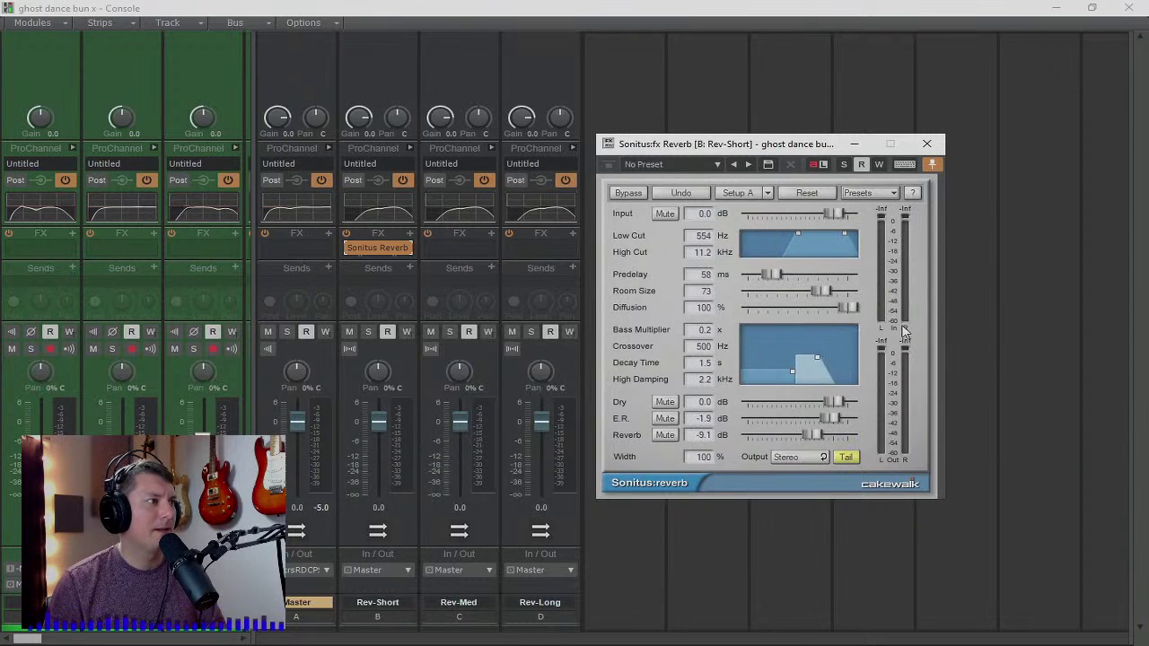
- Set the Rev-Short reverb's decay time to 0.25 s and close the plug-in window
click(700, 366)
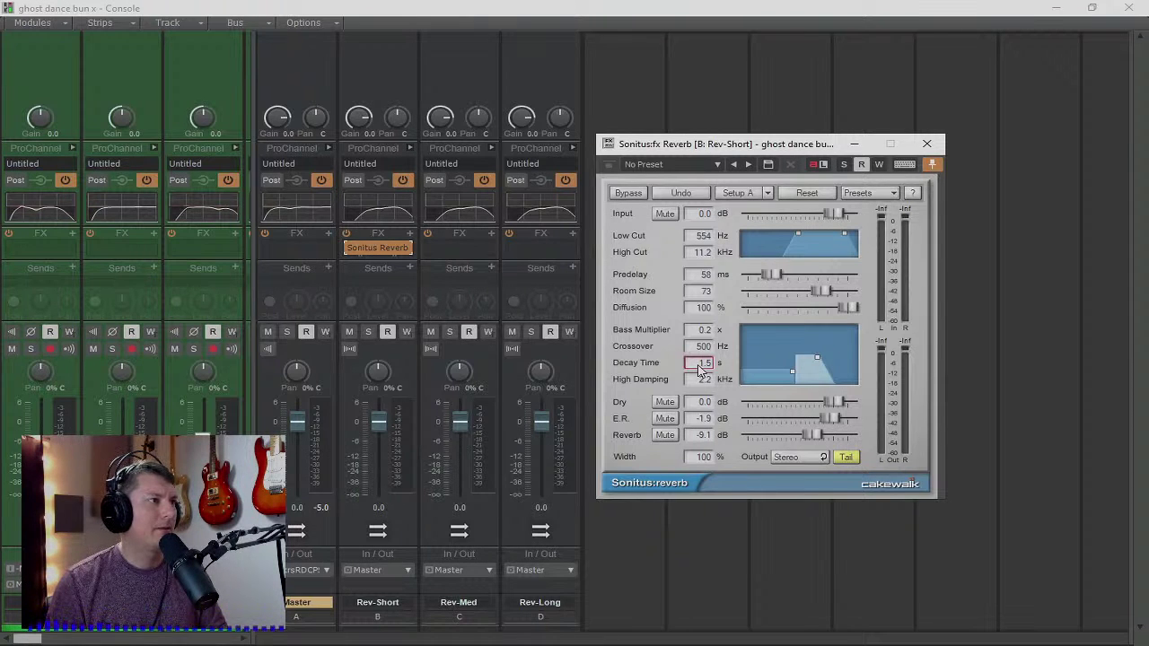
double_click(701, 366)
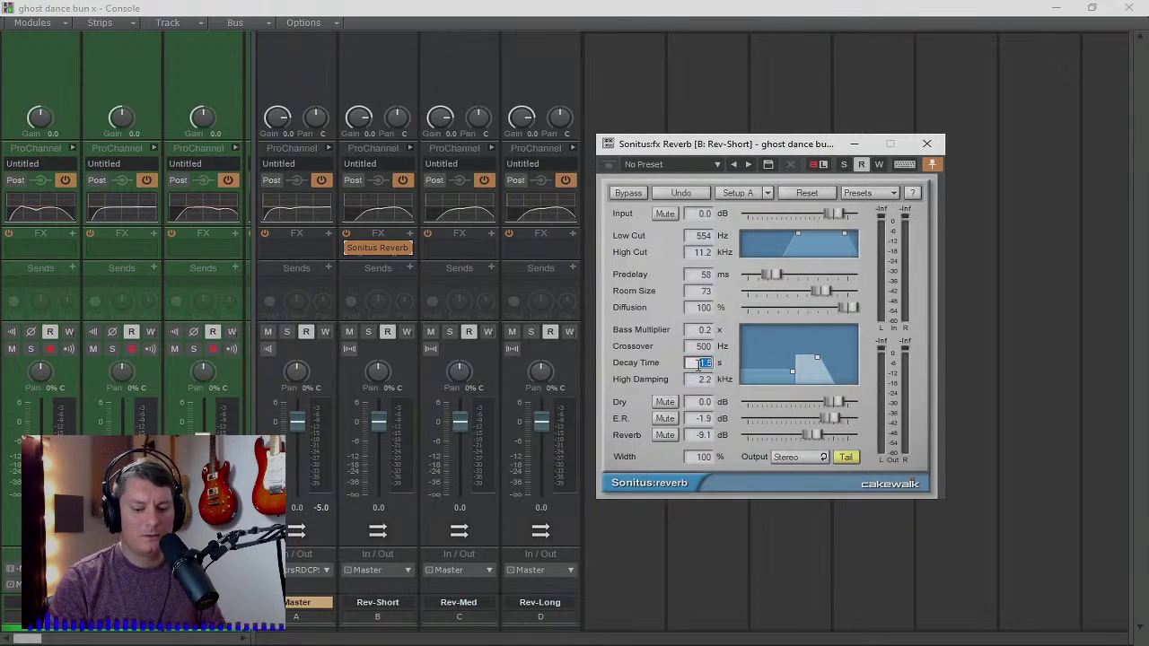
text(250)
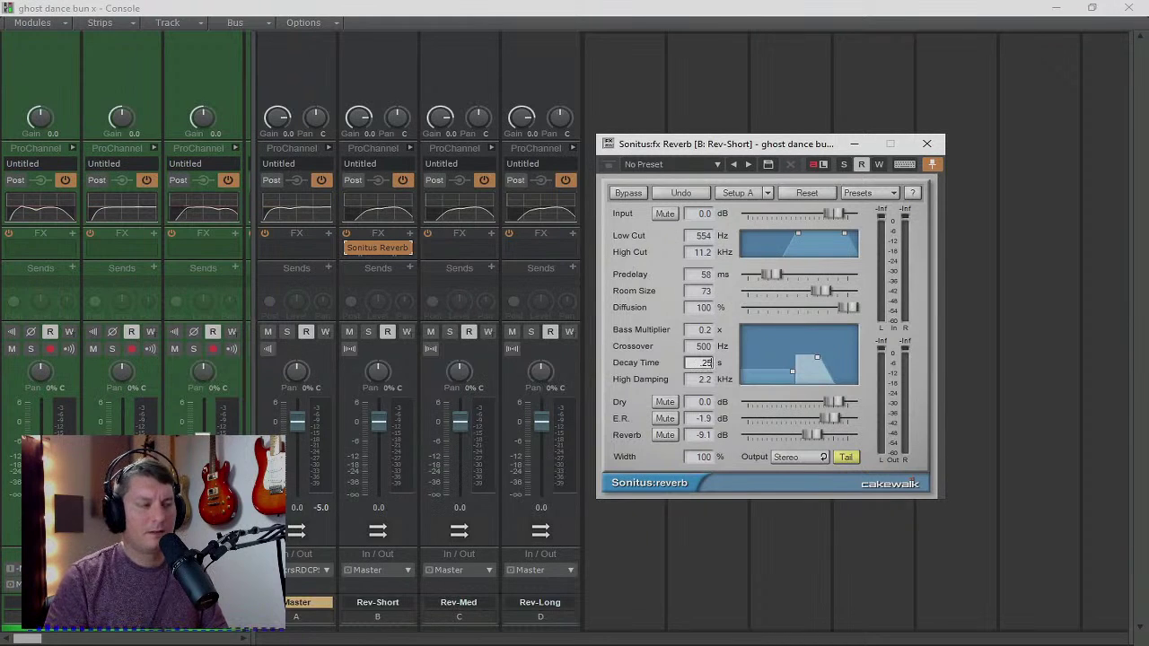
key(Return)
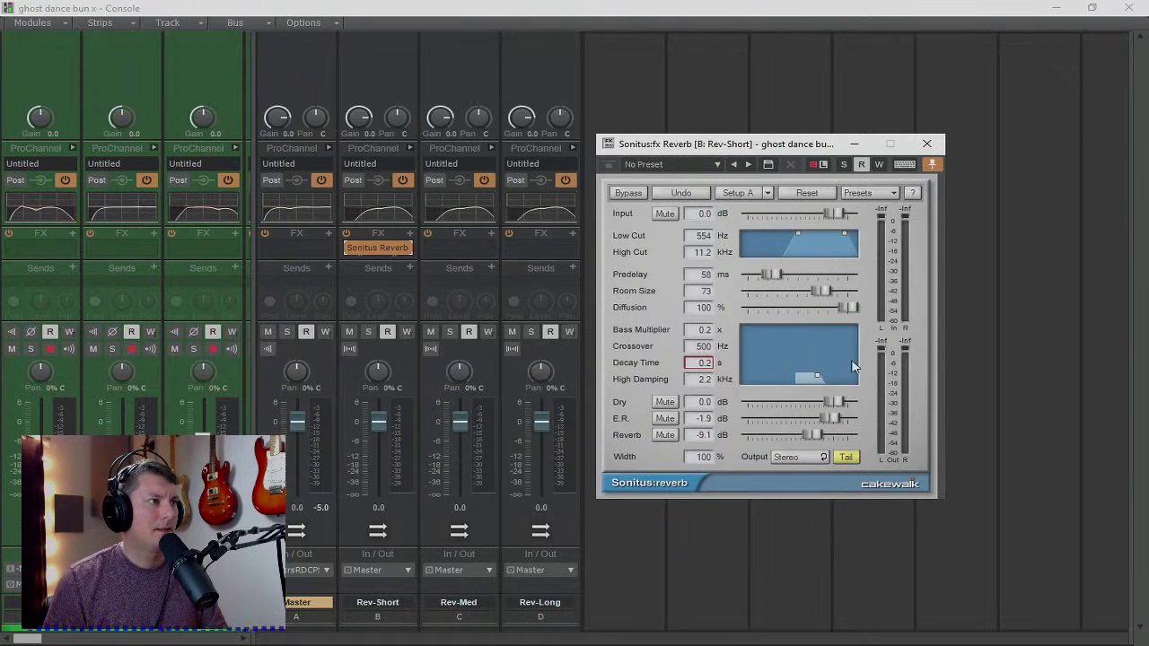
click(926, 144)
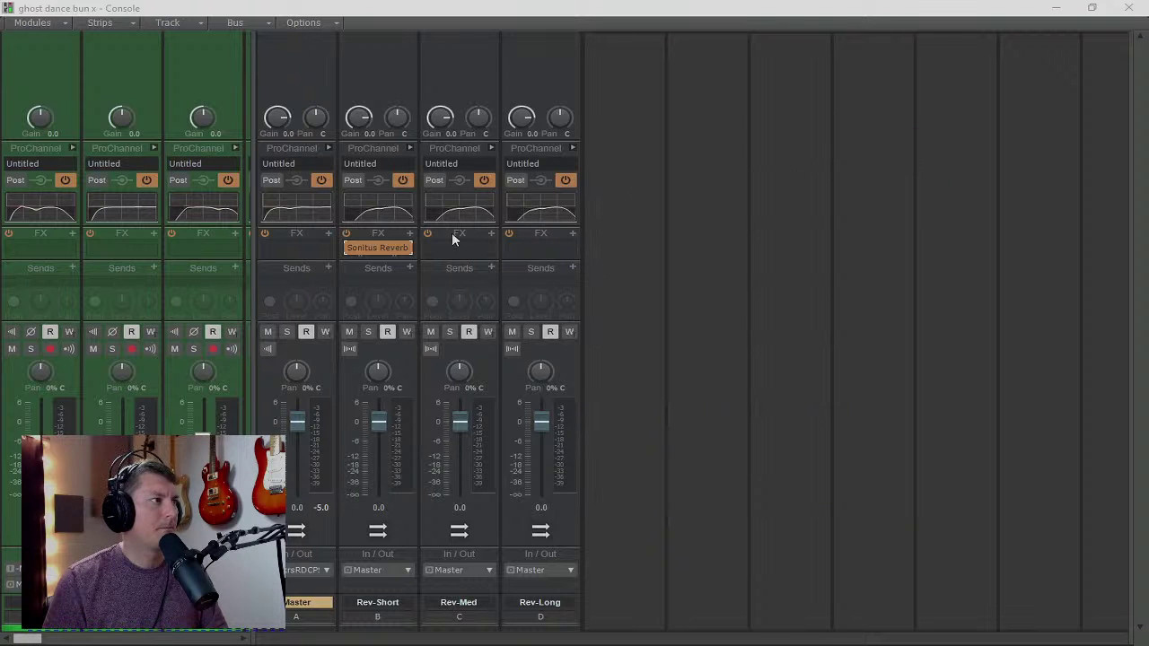
- Copy the Sonitus Reverb from Rev-Short to the Rev-Med bus and load its Sonitus:fx preset Drum Room
drag(387, 252, 453, 250)
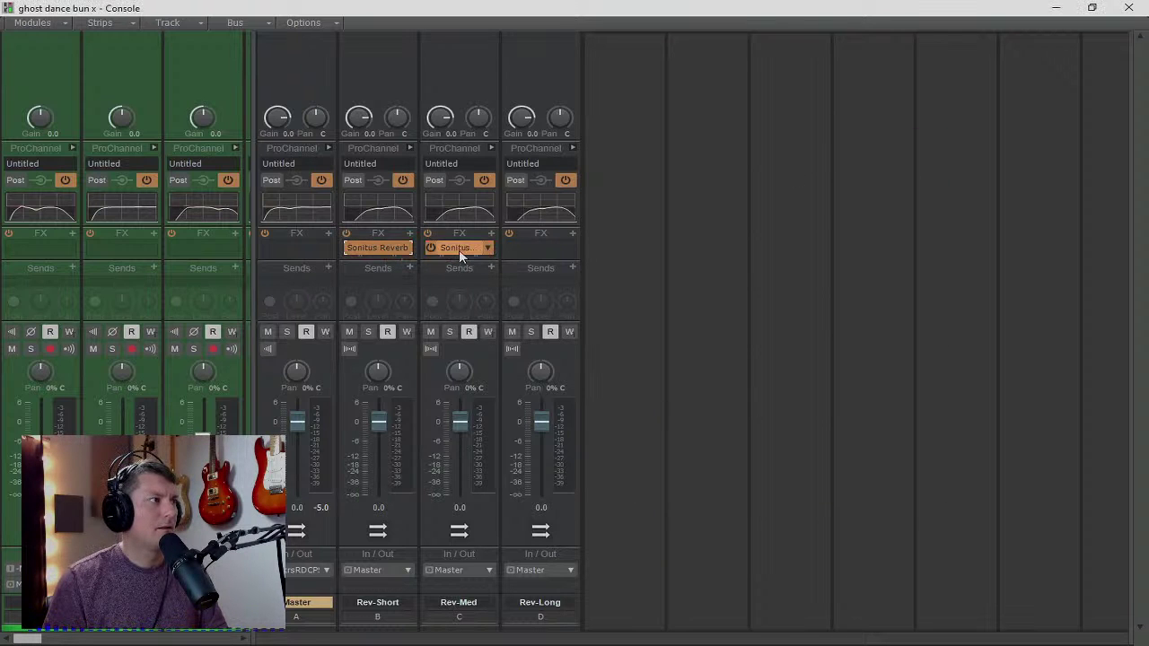
right_click(463, 255)
key(Escape)
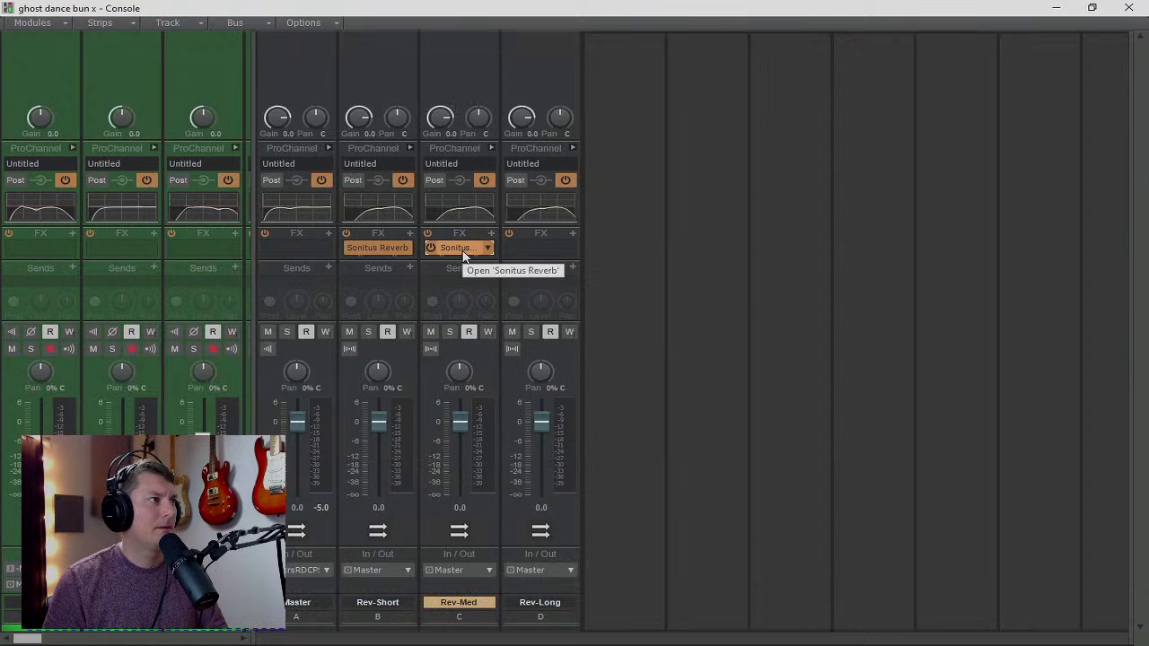
double_click(463, 251)
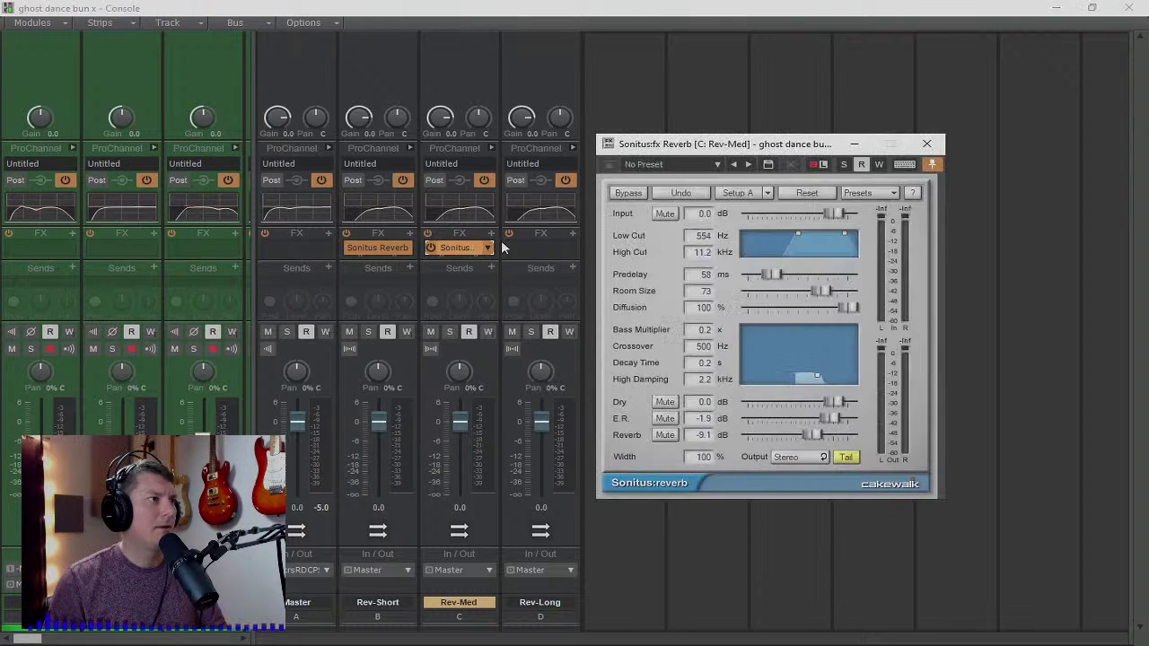
click(869, 193)
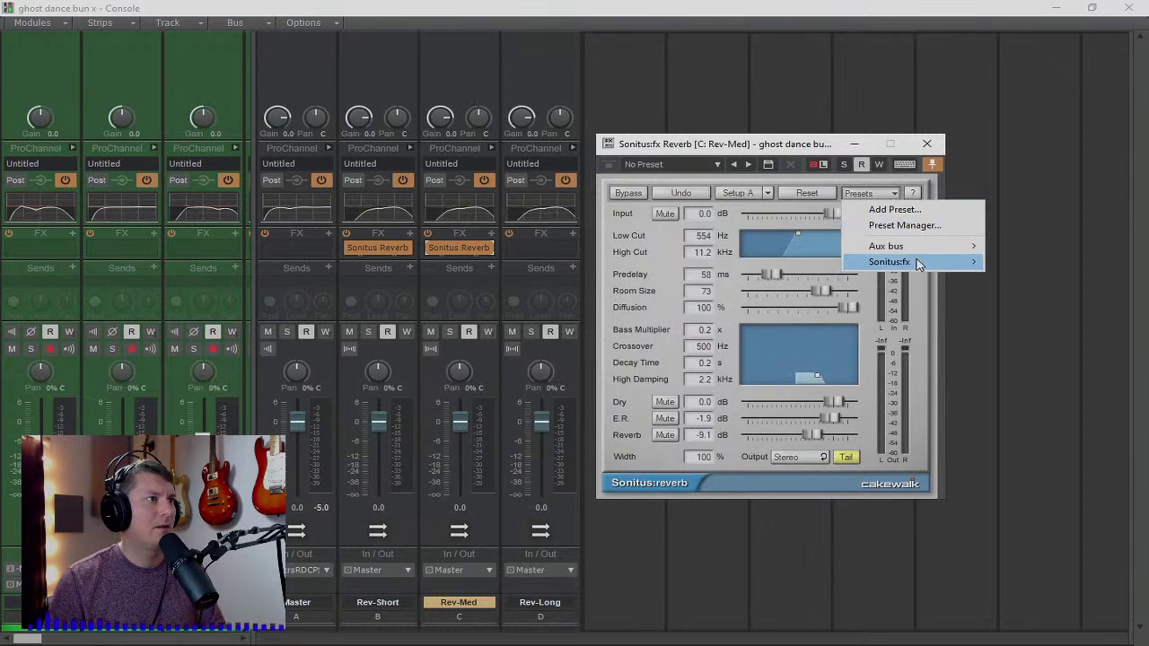
mouse_move(919, 264)
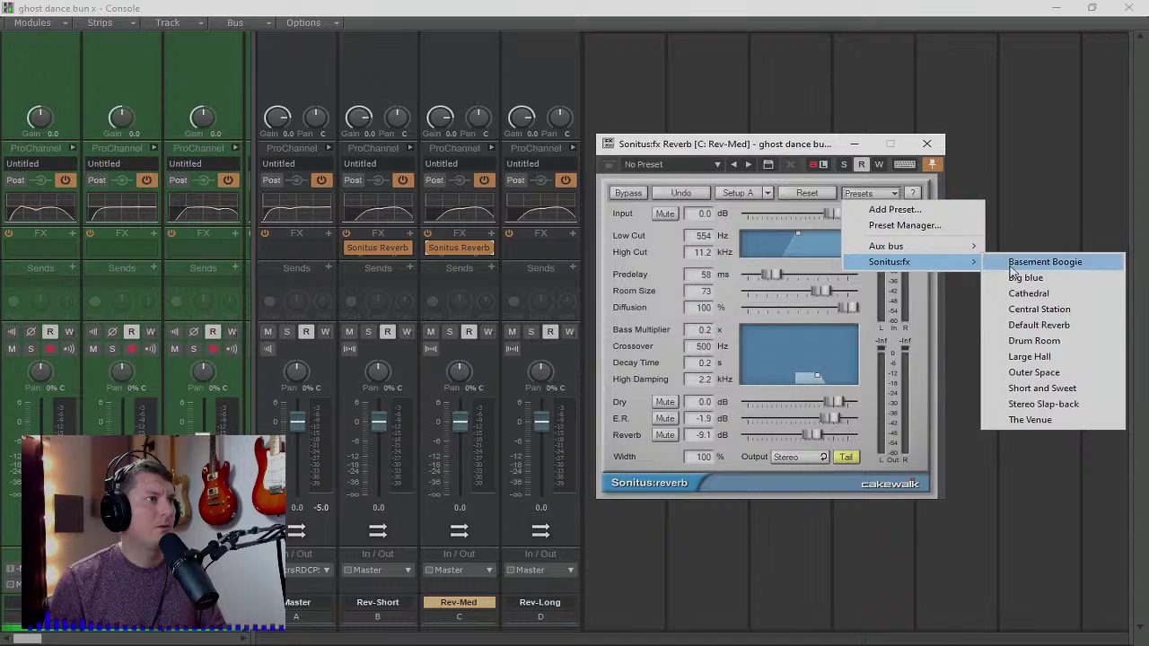
click(1059, 342)
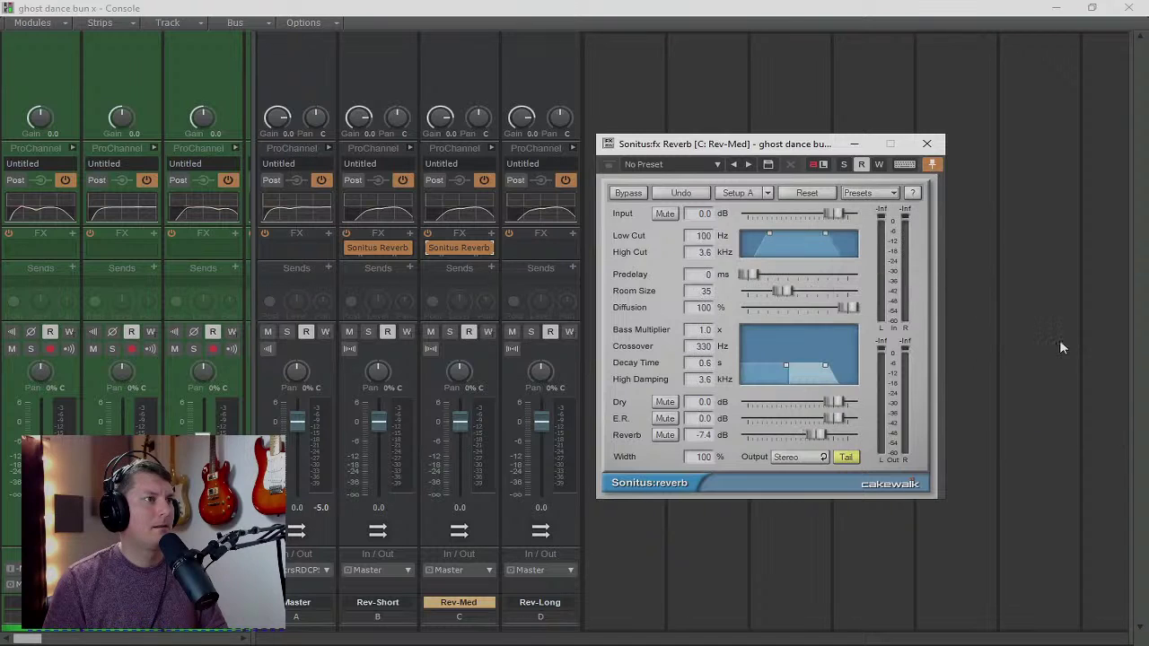
- Set the Rev-Med reverb's decay time to 0.5 s, save the project, and close the plug-in window
click(697, 364)
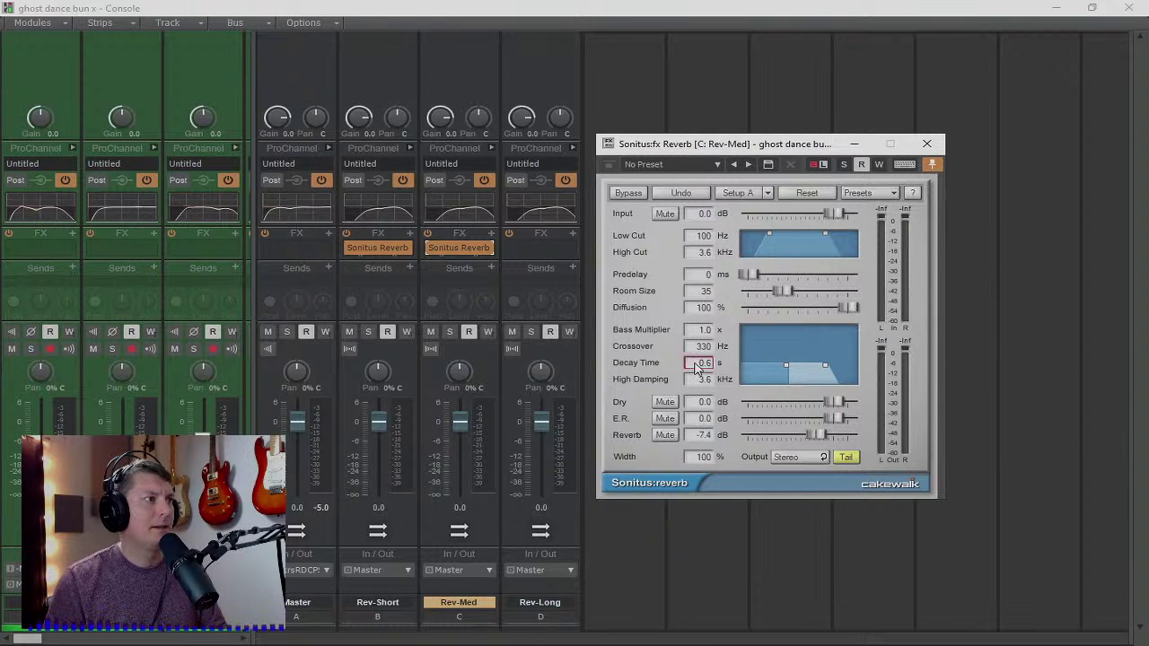
key(BackSpace)
text(0.5)
key(Return)
key(ctrl+s)
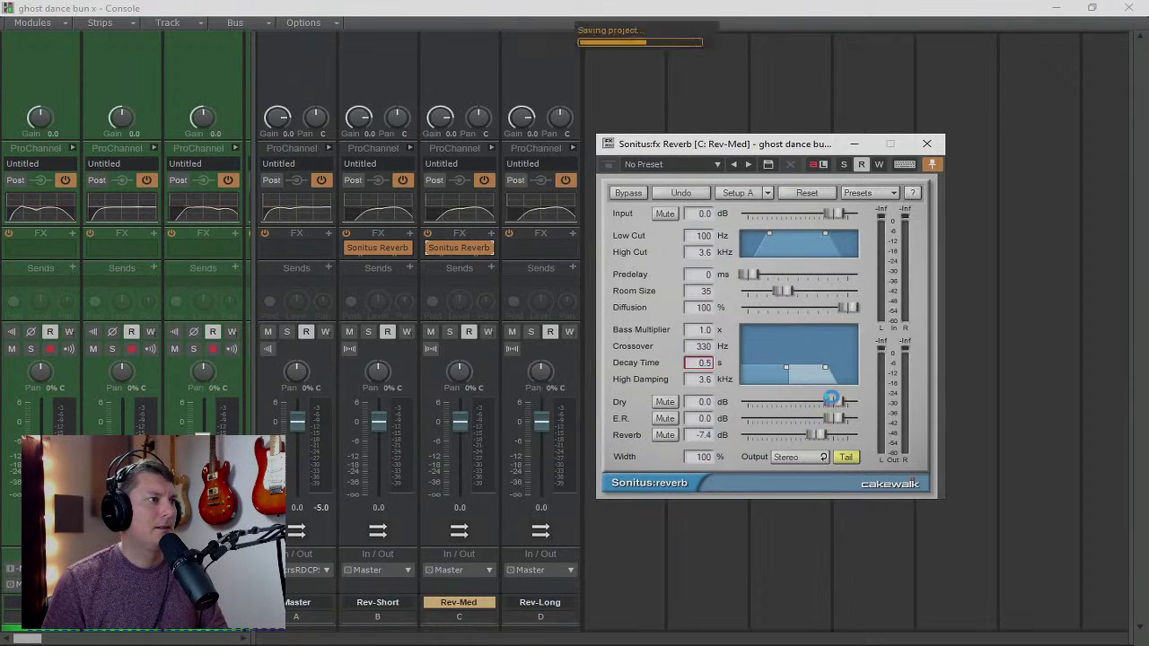
click(926, 144)
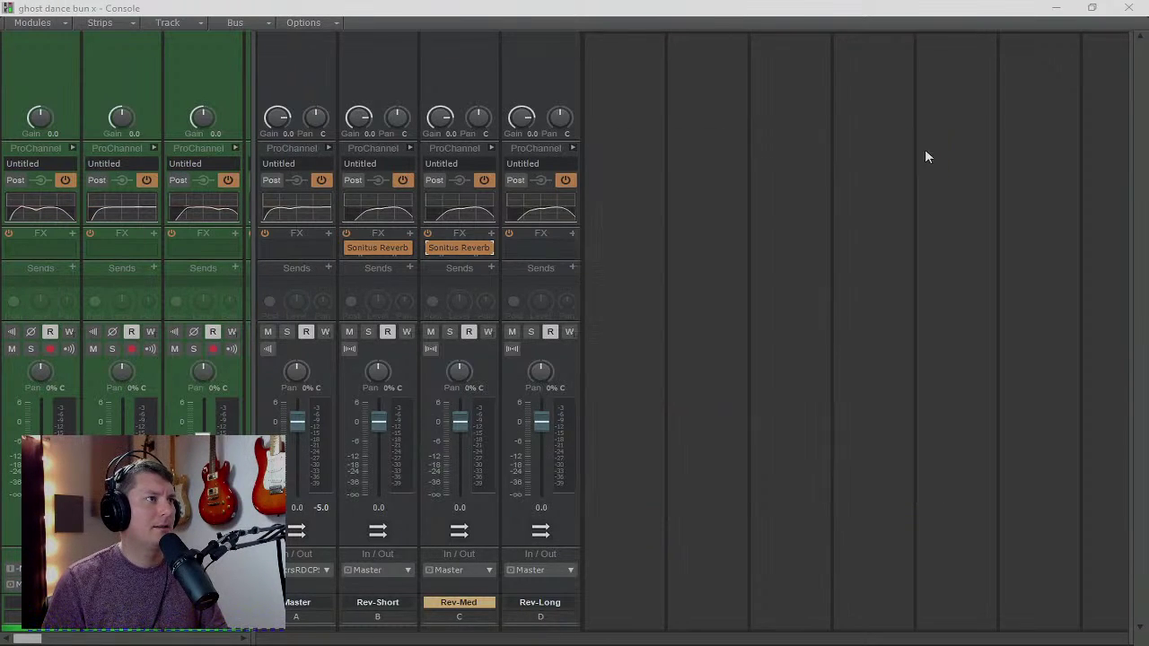
- Copy the Sonitus Reverb from Rev-Med to the Rev-Long bus and load its Sonitus:fx preset Large Hall
drag(460, 248, 544, 253)
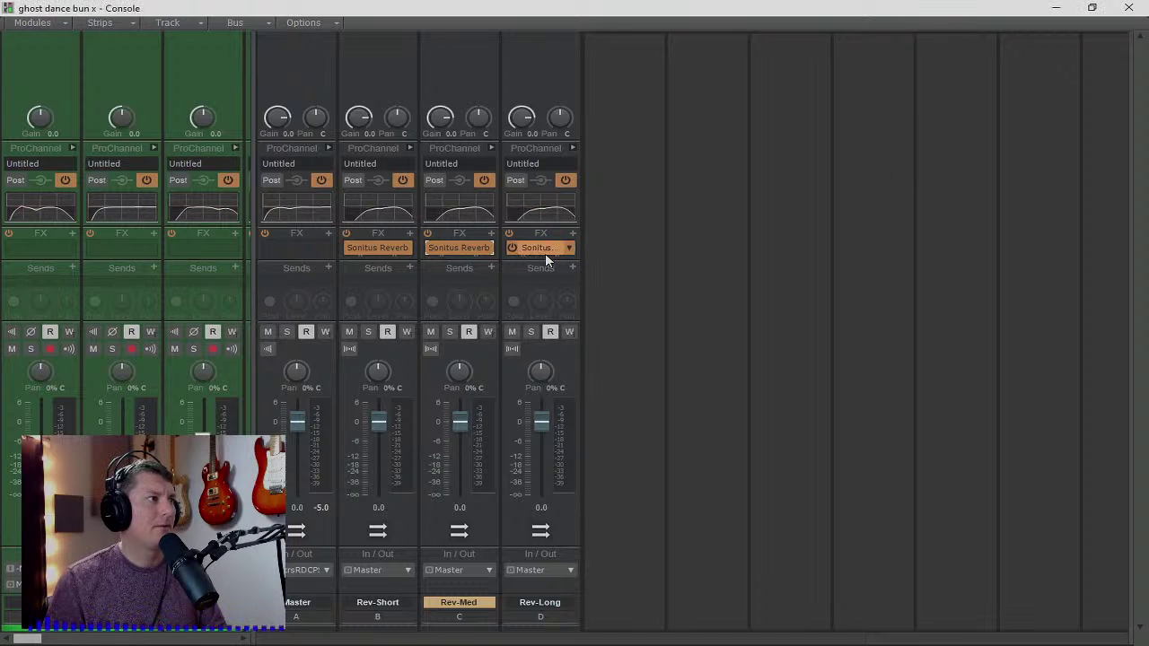
double_click(545, 253)
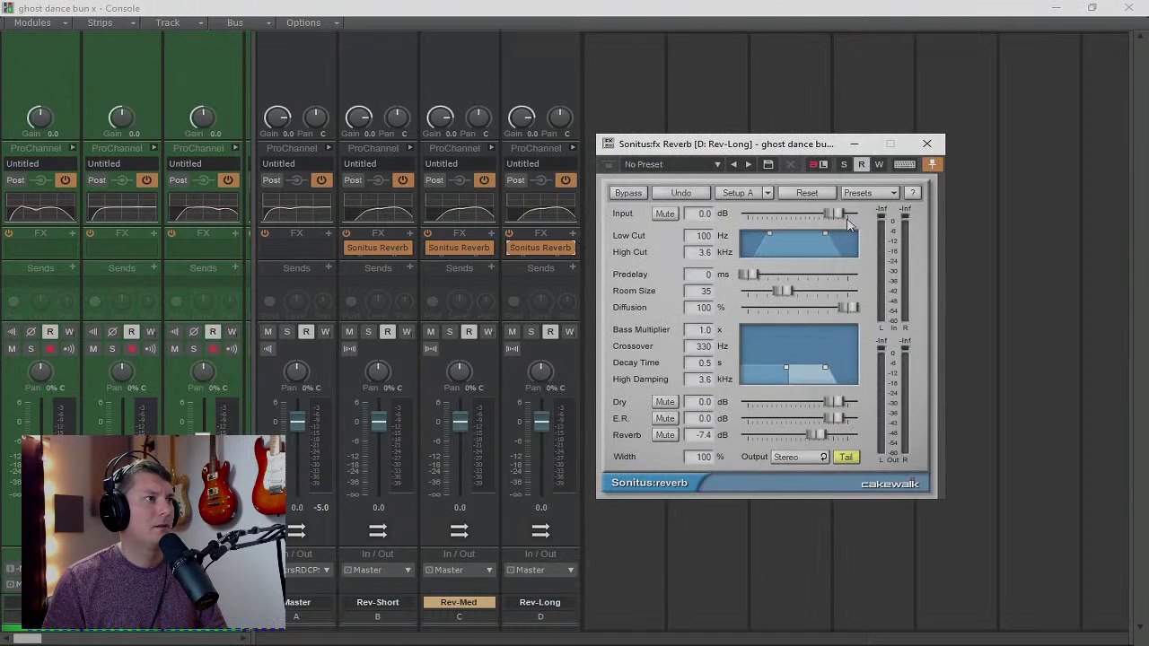
click(705, 364)
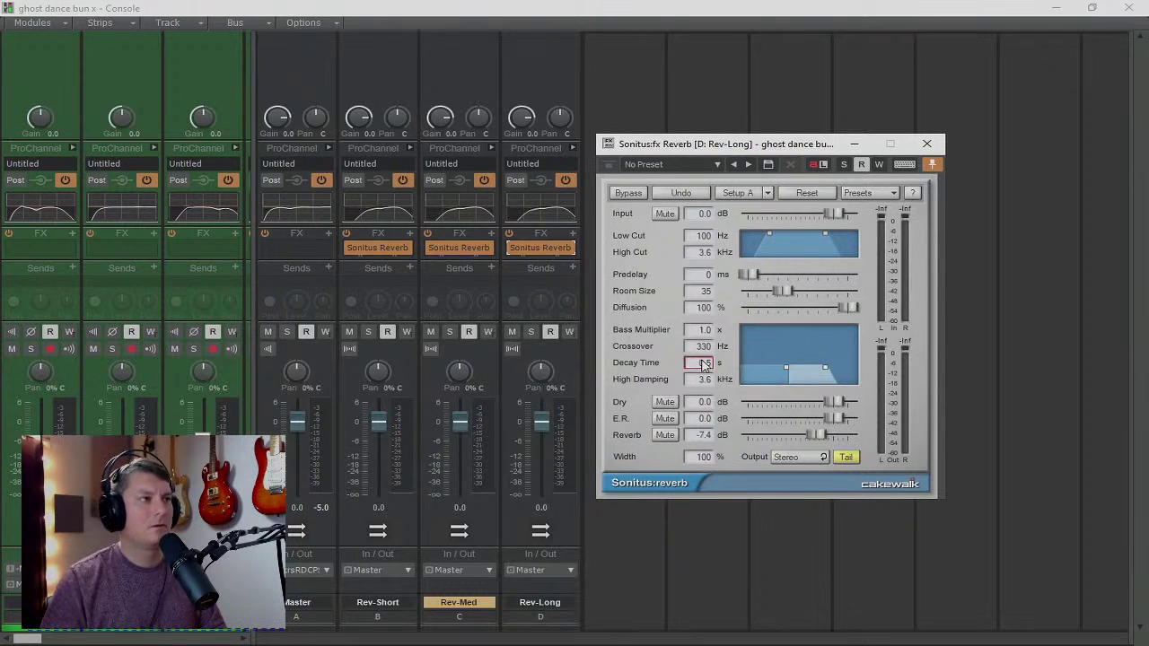
click(883, 195)
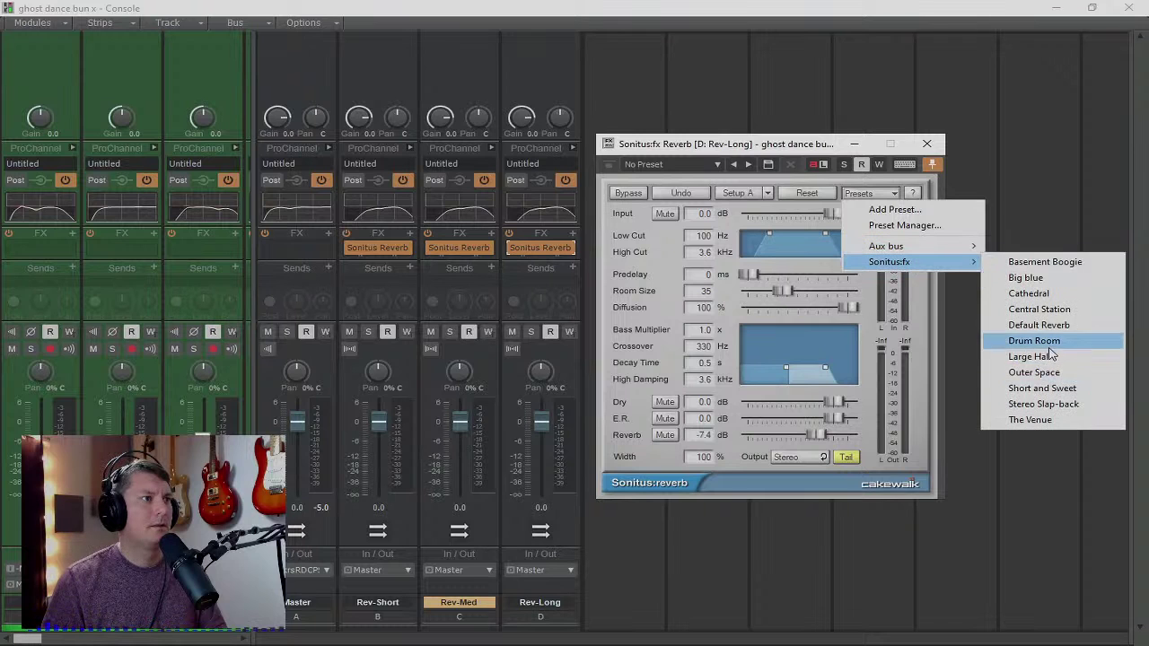
click(1048, 357)
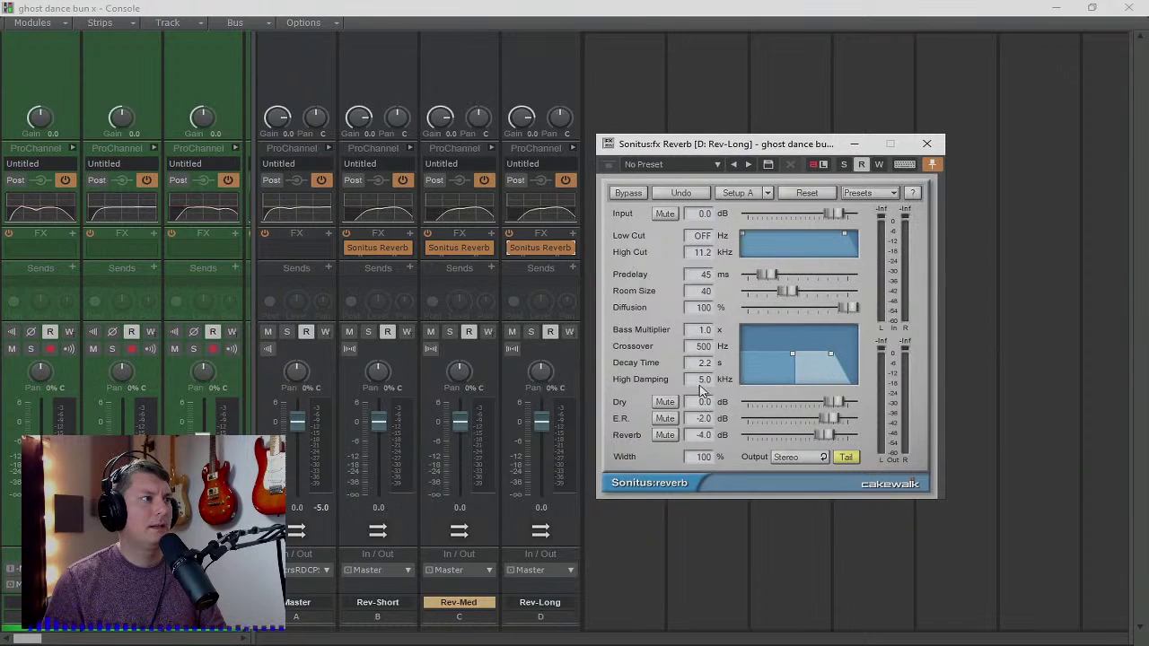
- Set the Rev-Long reverb's decay time to 1 s and close the plug-in window
click(706, 363)
text(1)
key(Return)
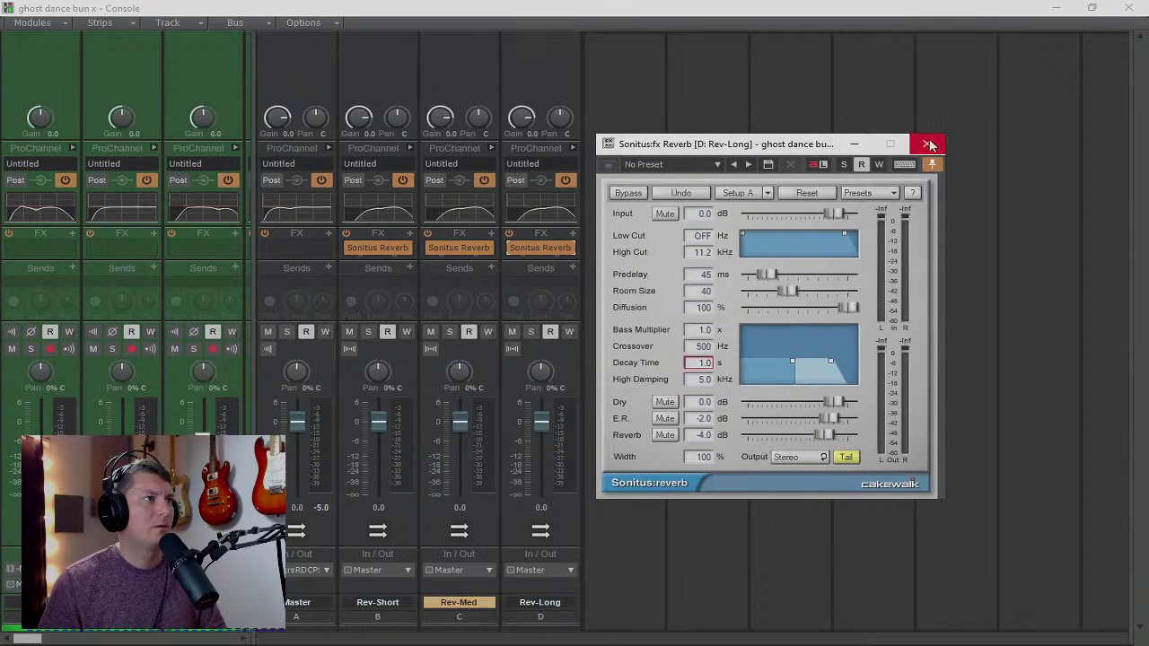
click(926, 144)
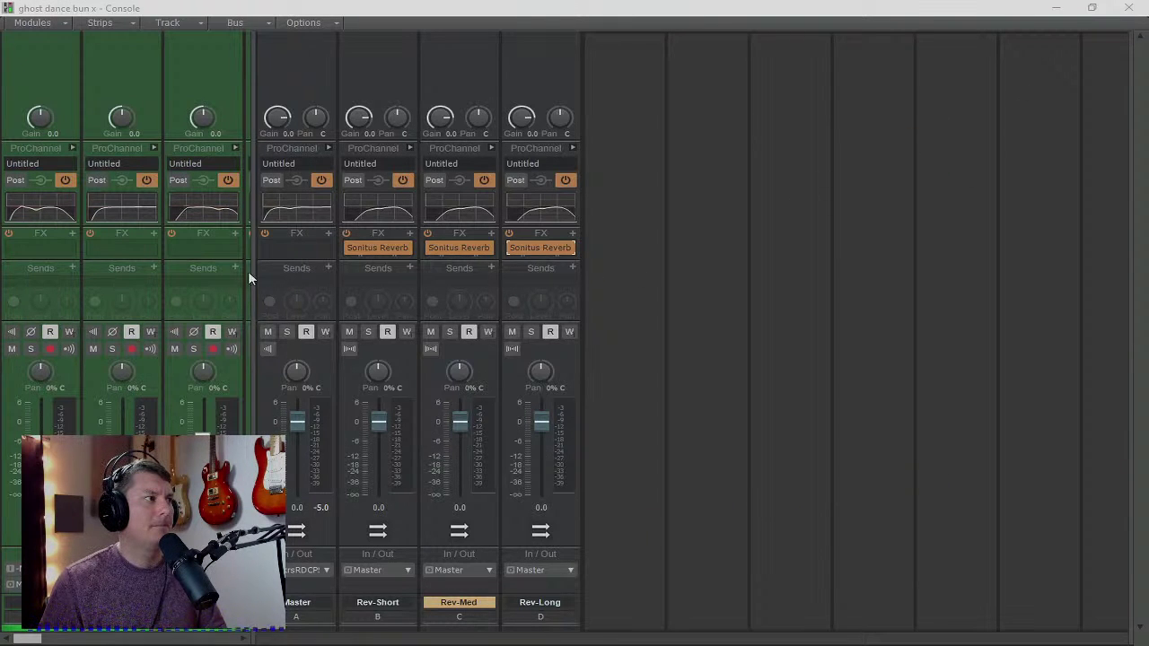
- During playback, pan the lead track 15% right and raise the bass track's volume to about -4.4 dB
drag(253, 273, 1132, 273)
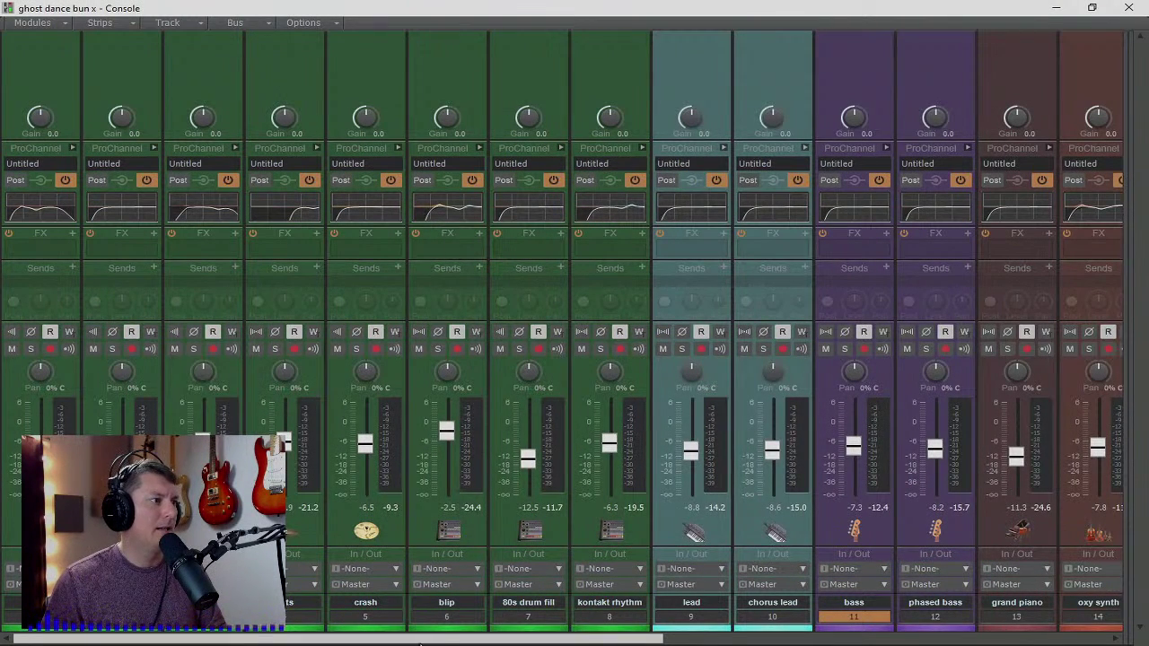
drag(1127, 306, 847, 315)
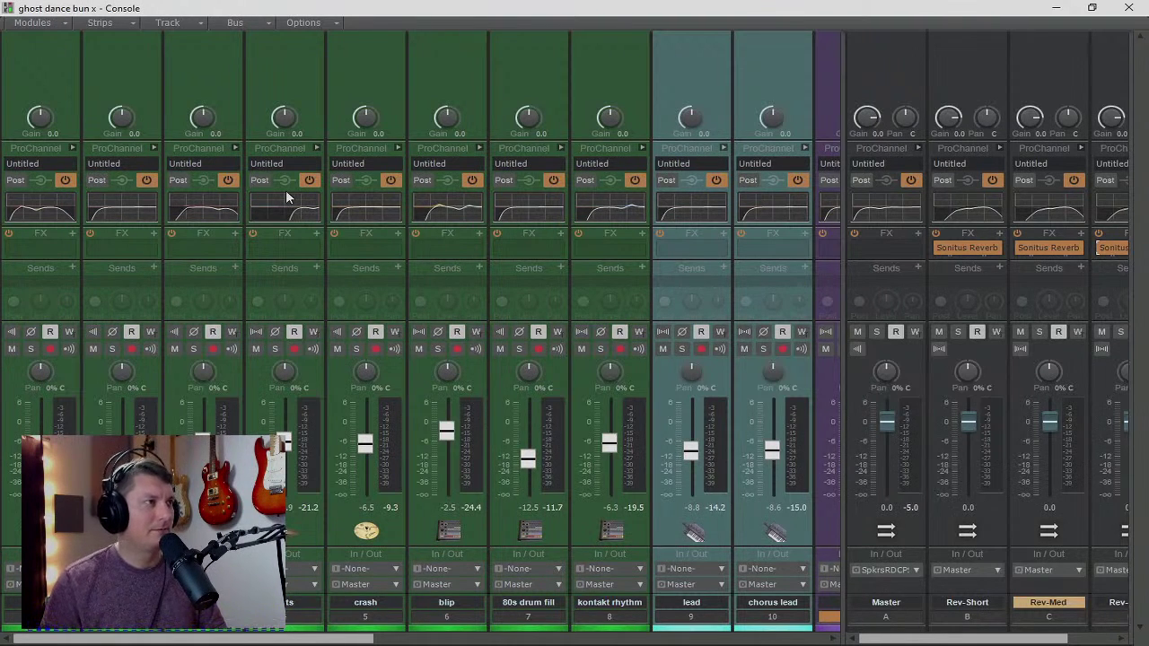
key(space)
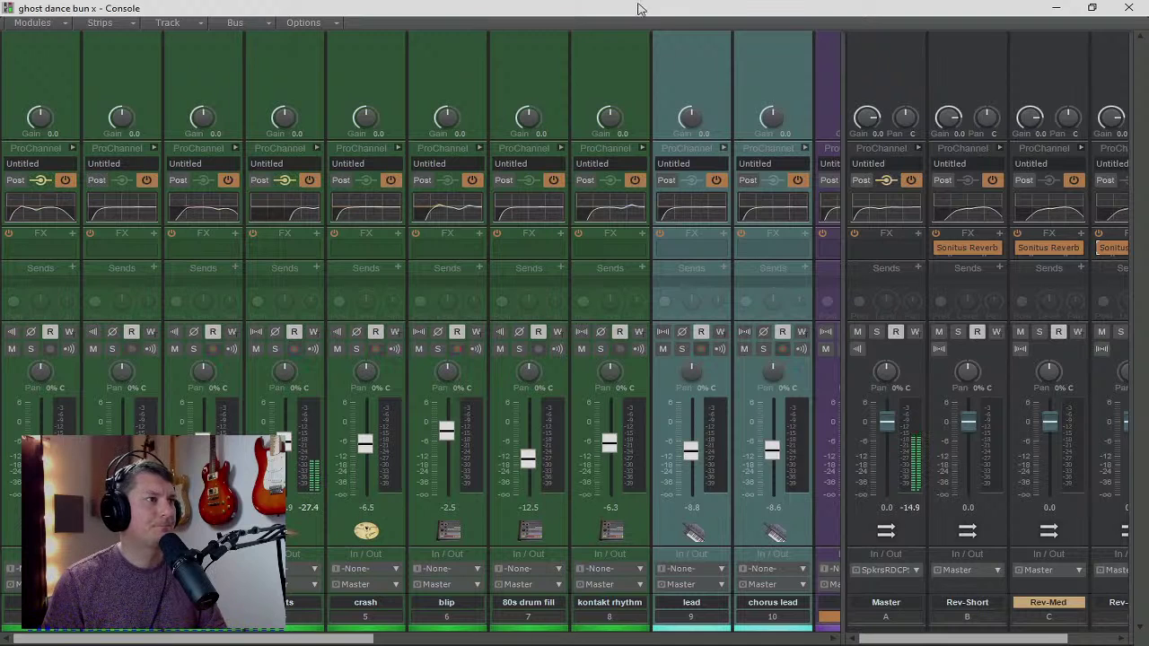
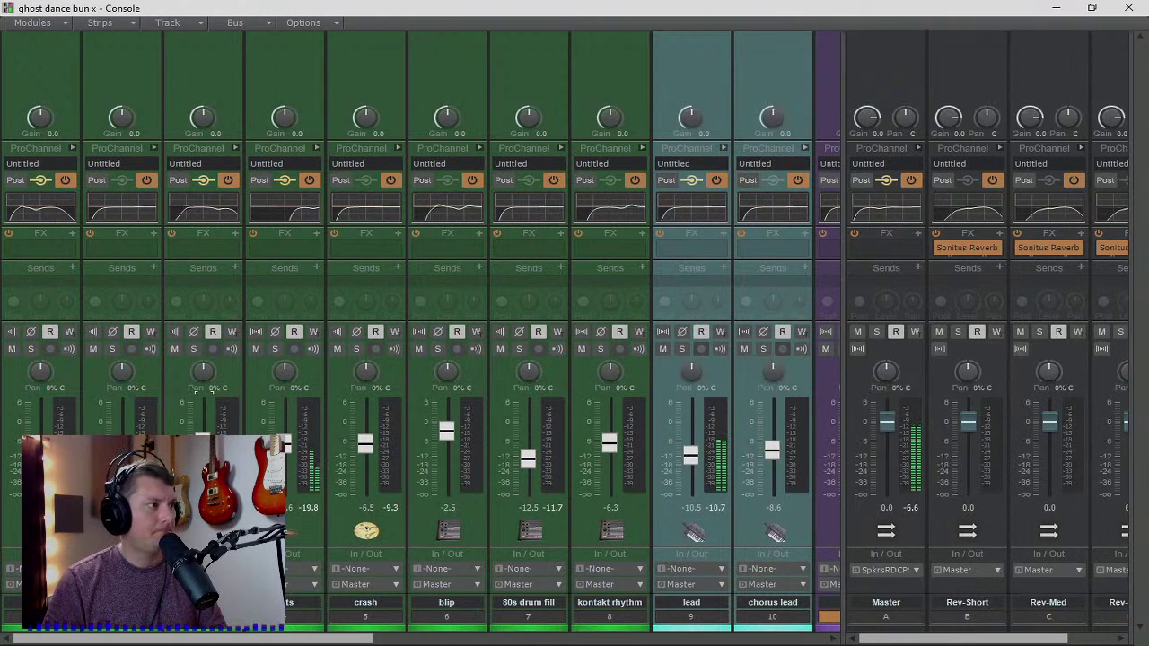
drag(190, 643, 342, 643)
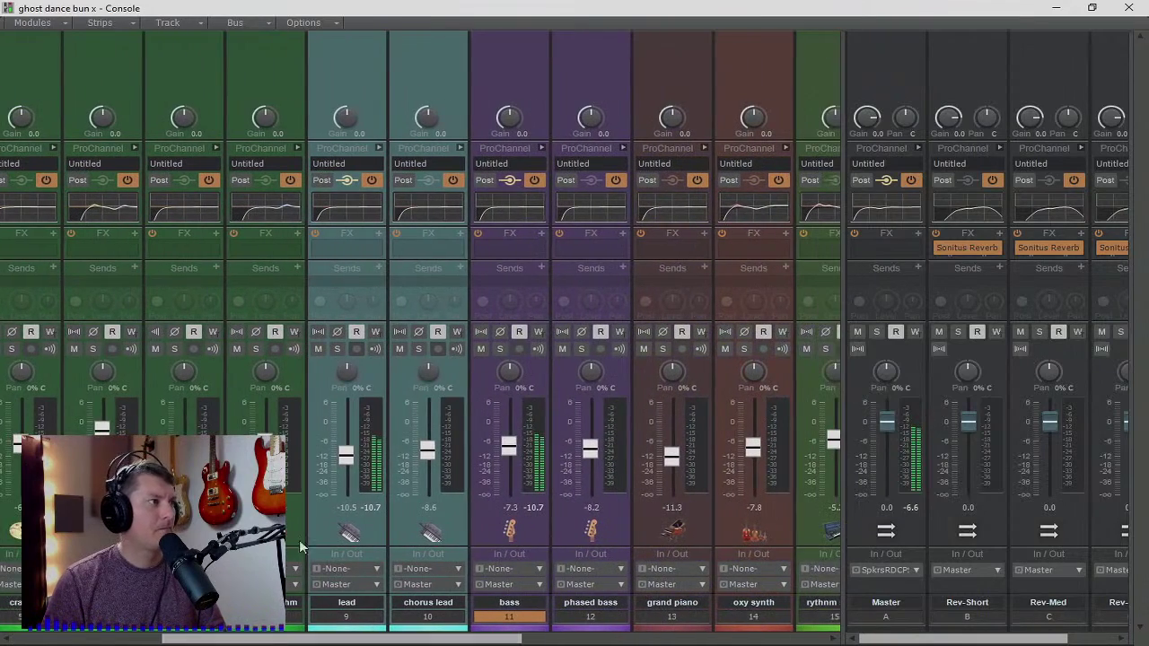
drag(347, 367, 348, 378)
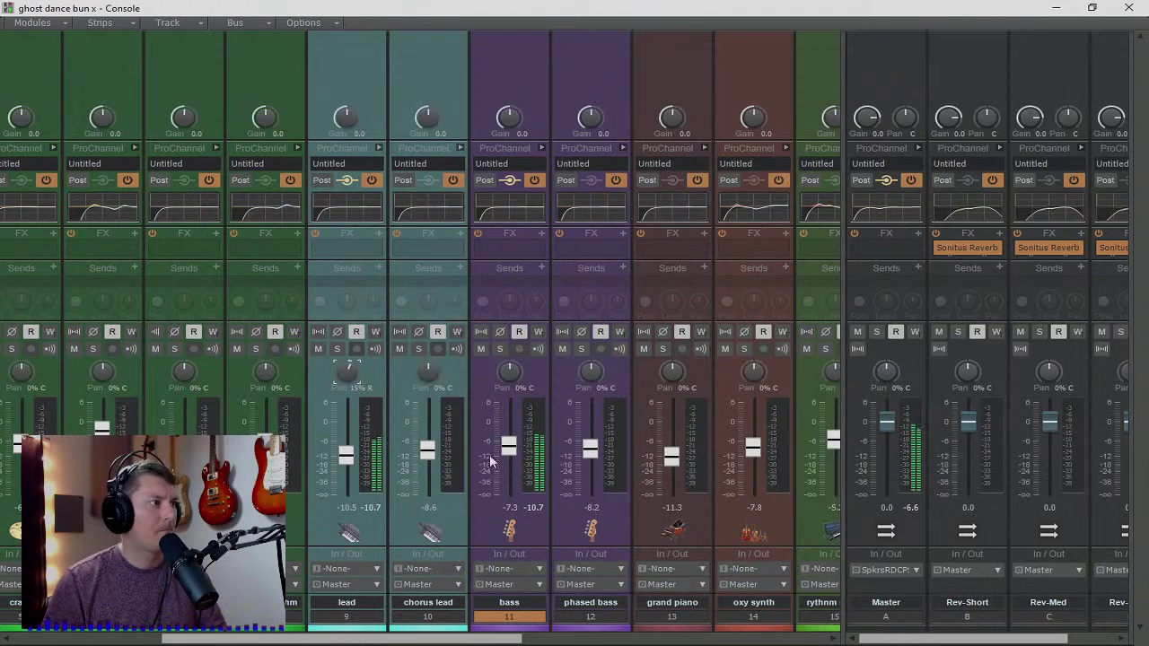
mouse_move(507, 442)
mouse_down()
mouse_move(508, 424)
mouse_move(507, 435)
mouse_up()
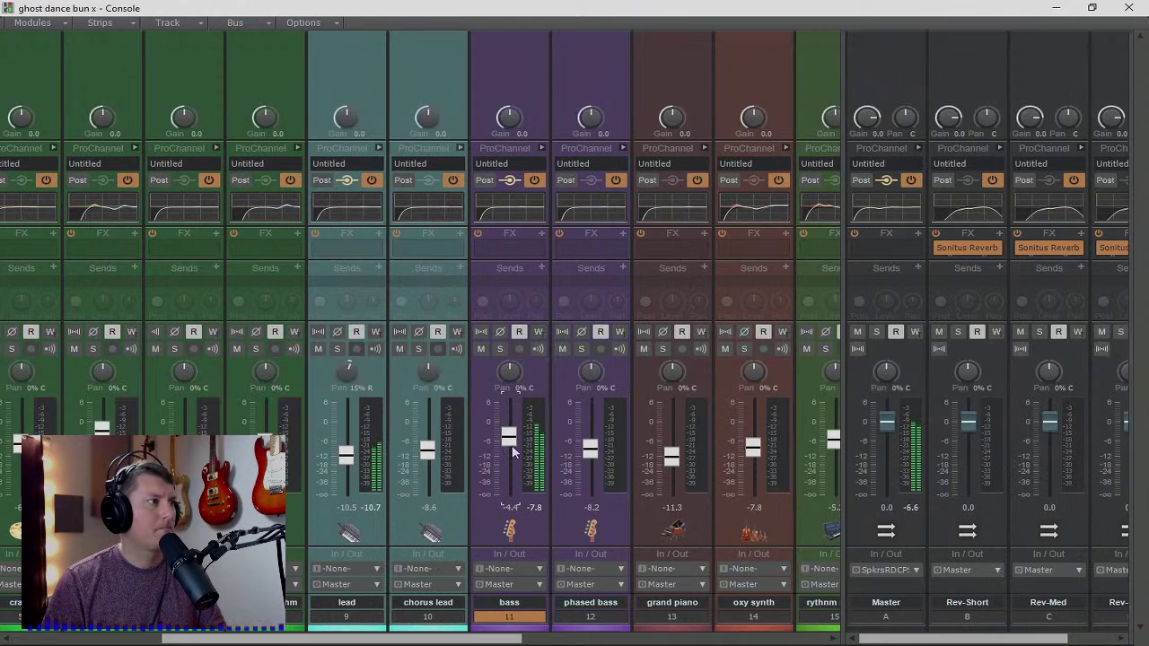
drag(490, 638, 595, 640)
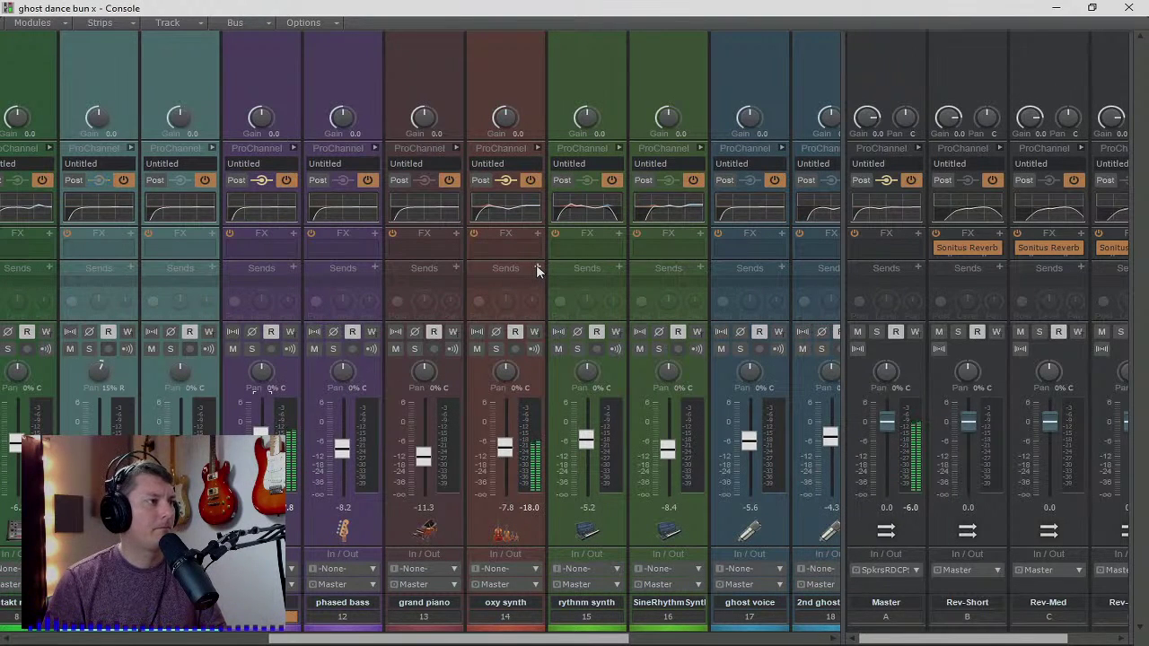
drag(518, 641, 215, 639)
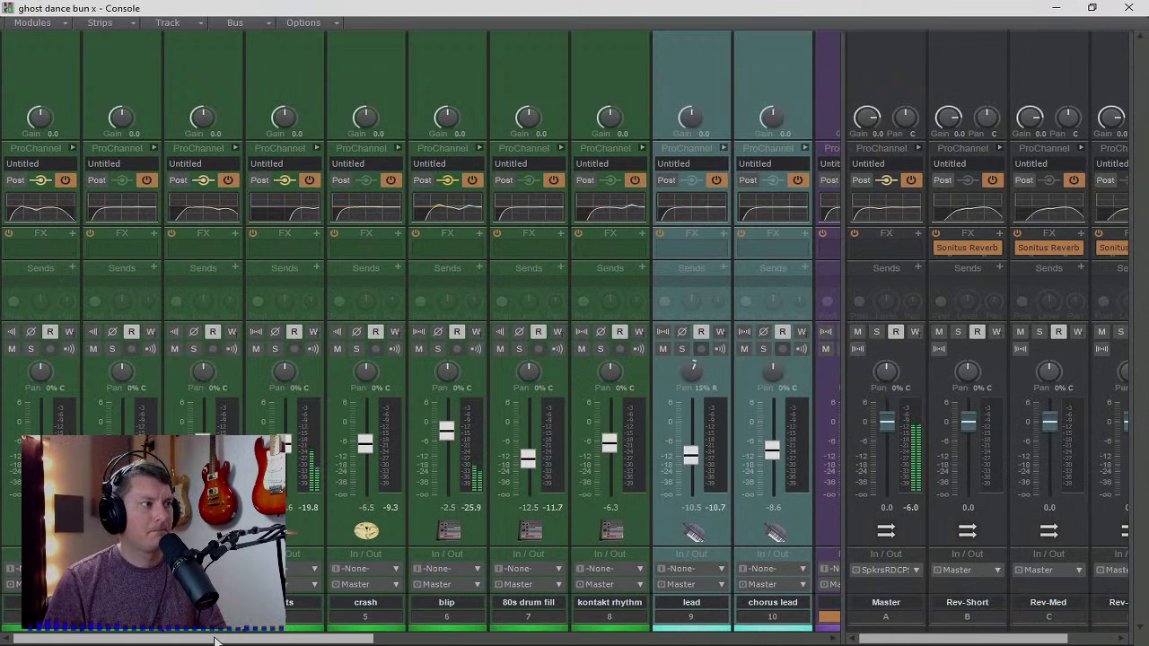
key(space)
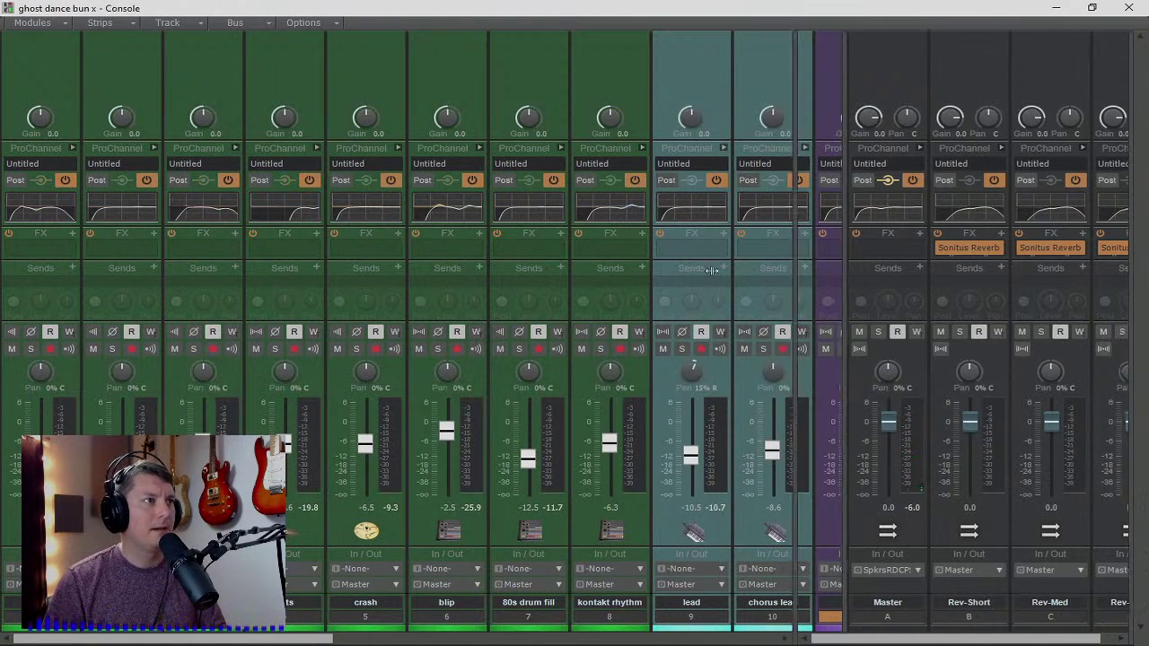
- Widen the bus section, insert a new stereo bus after Rev-Long, and name it DRUMS
drag(848, 259, 470, 259)
right_click(852, 367)
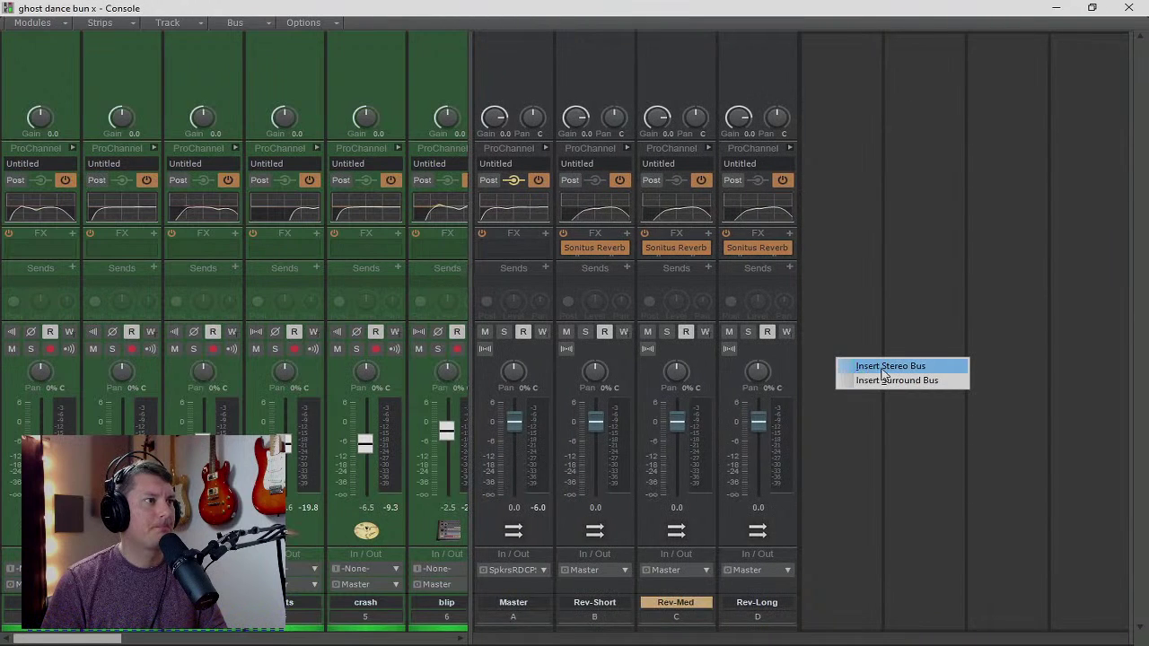
click(880, 367)
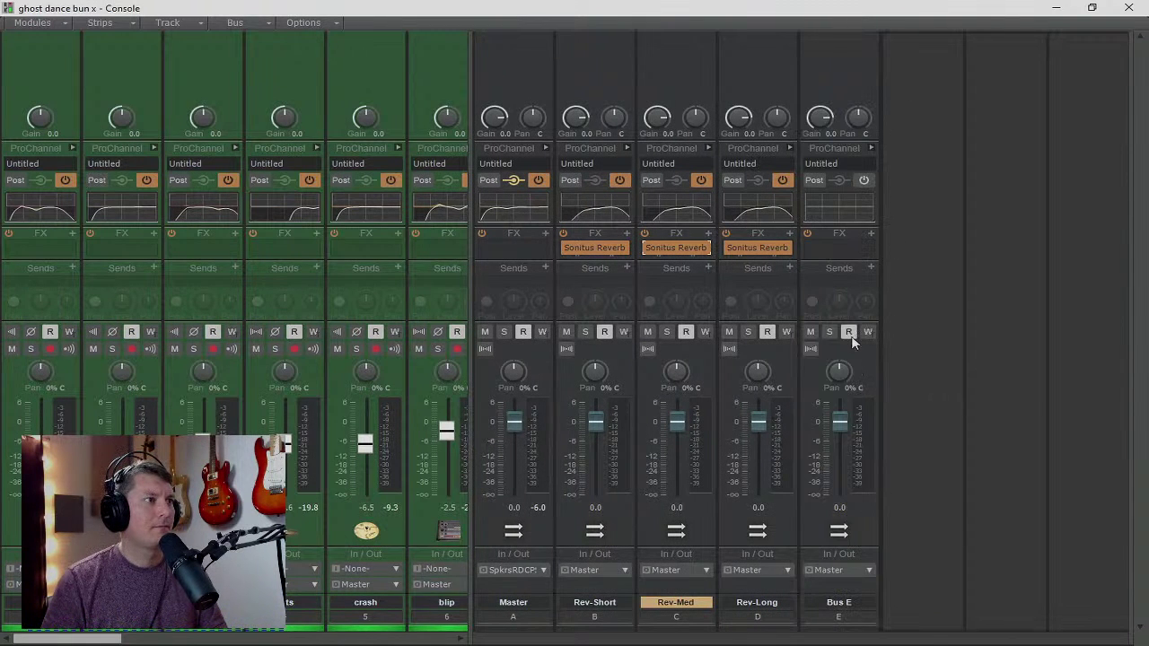
double_click(841, 596)
text(DRUMS)
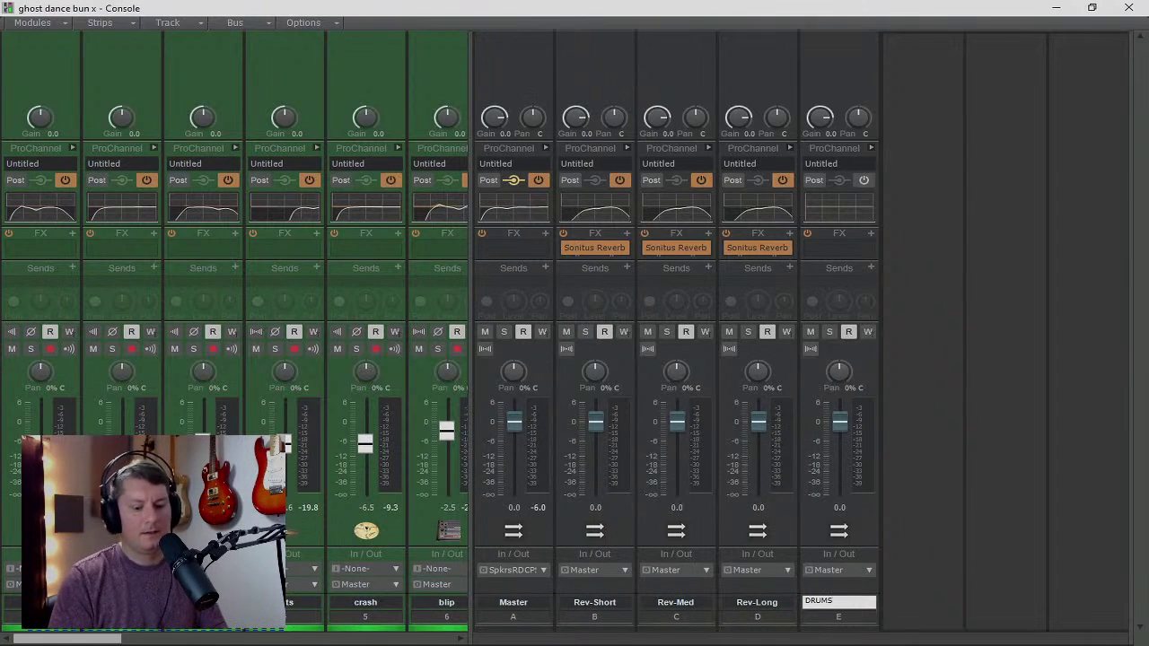
key(Return)
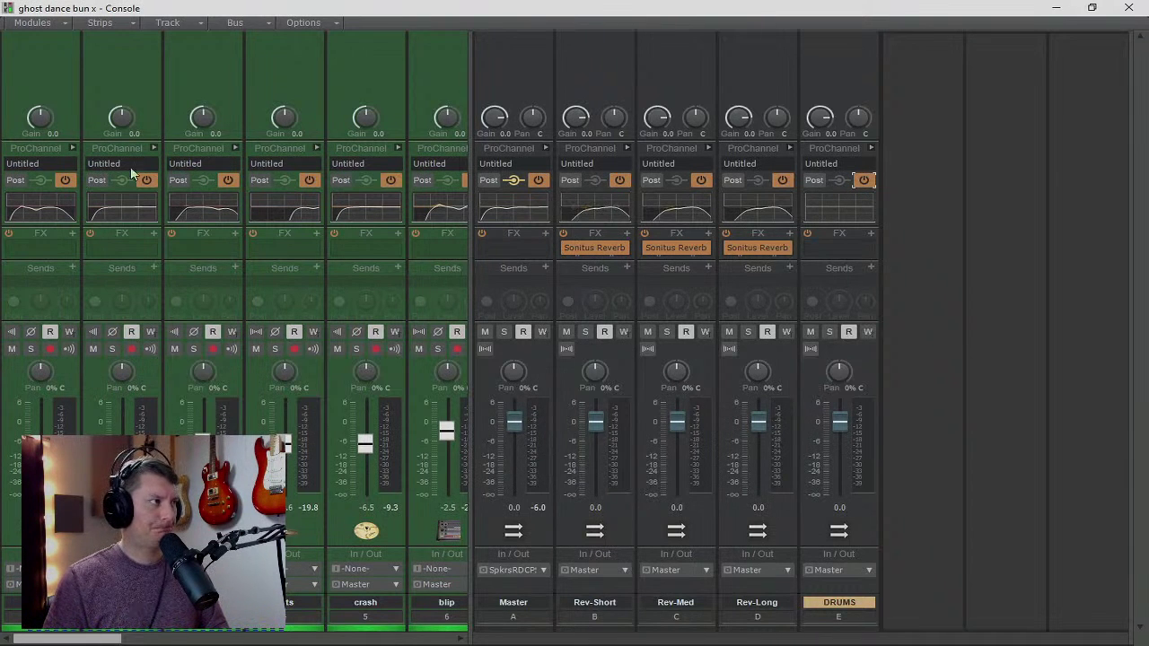
- Select the drum tracks up to and including crash and route their outputs to the DRUMS bus
click(123, 210)
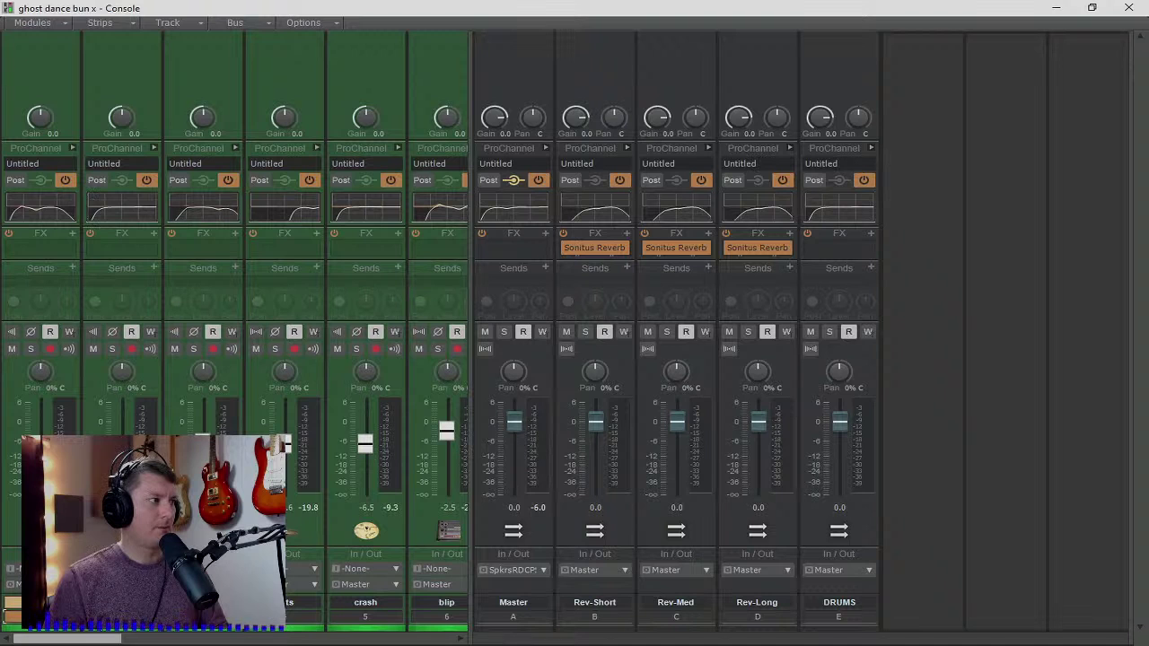
drag(257, 628, 368, 620)
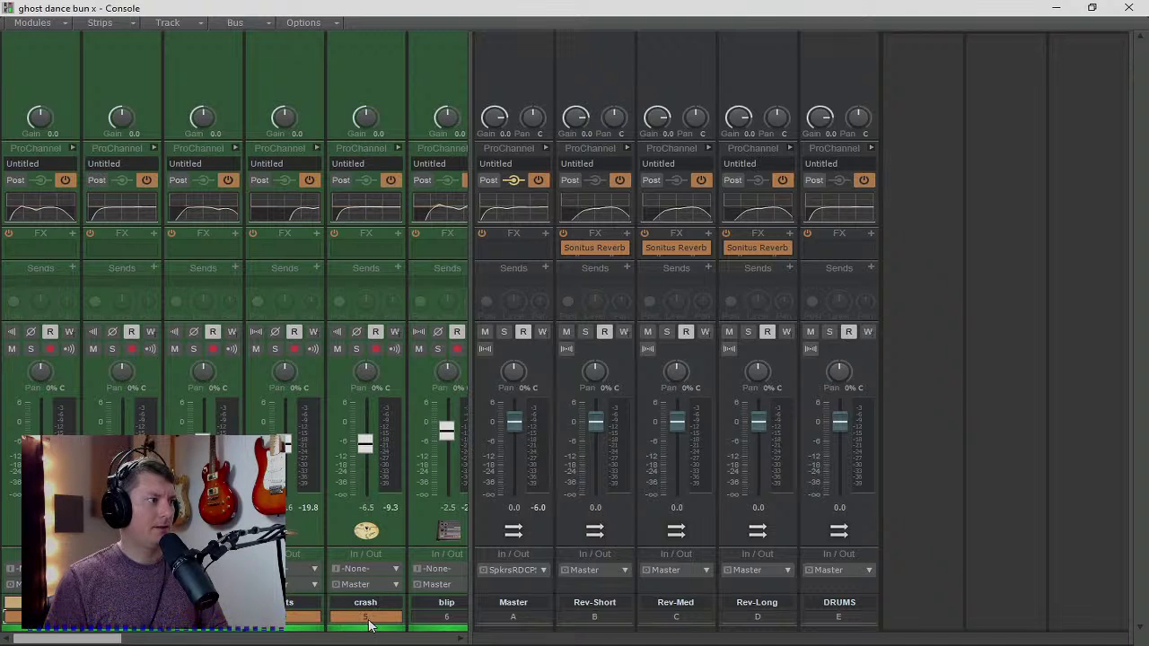
click(393, 585)
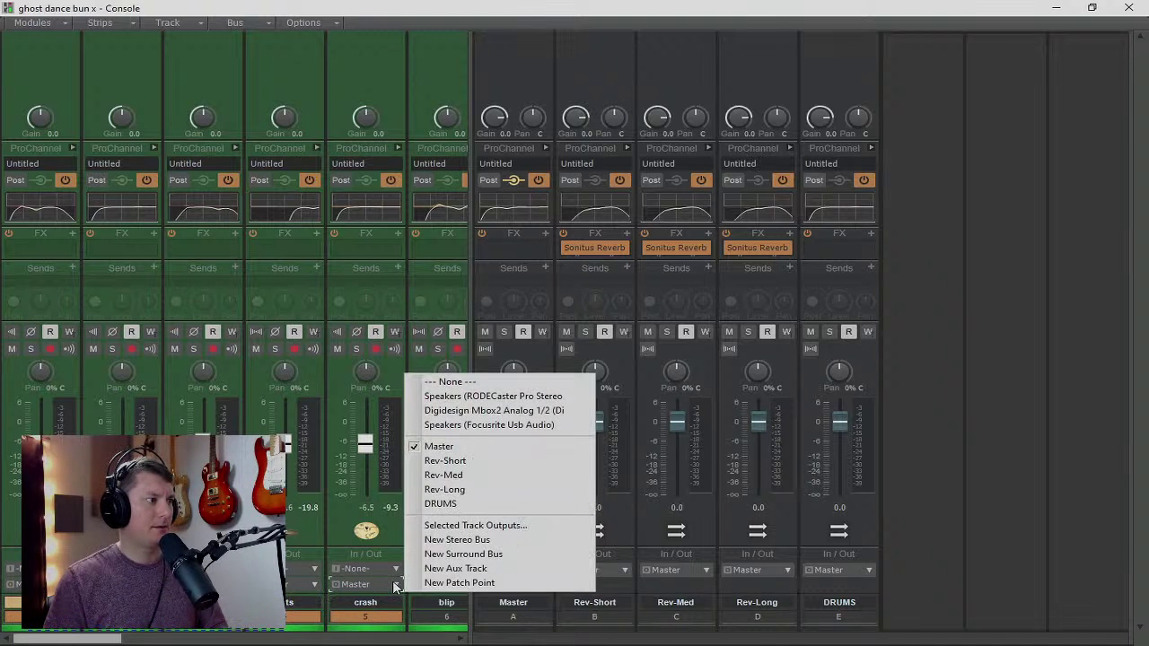
click(453, 503)
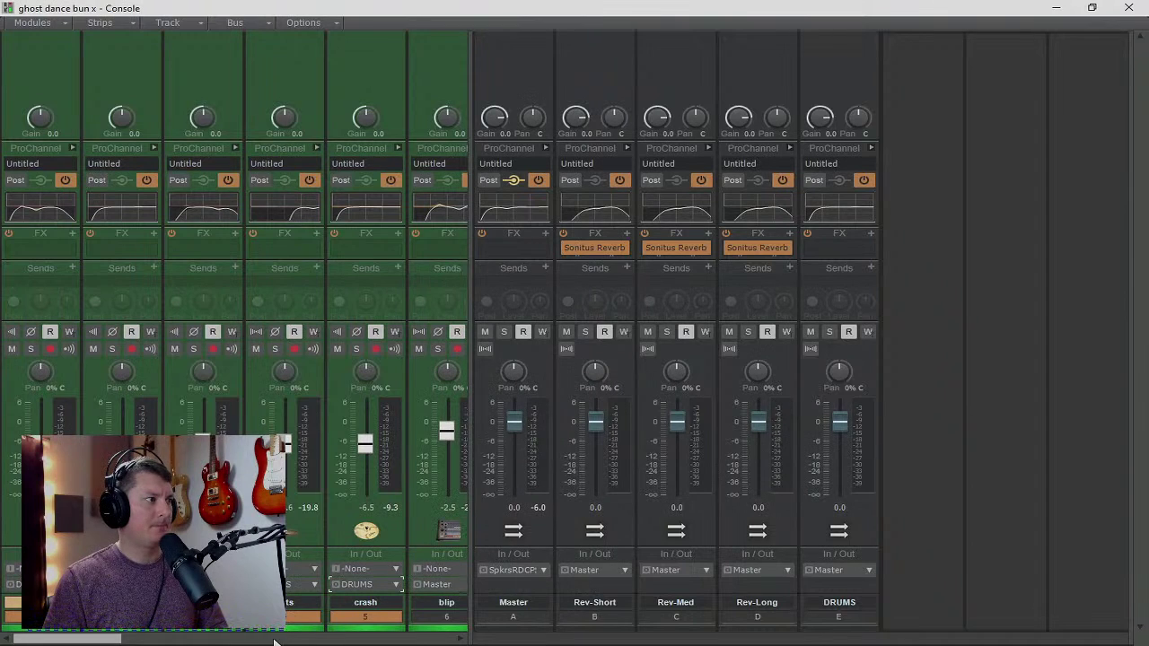
drag(115, 638, 69, 641)
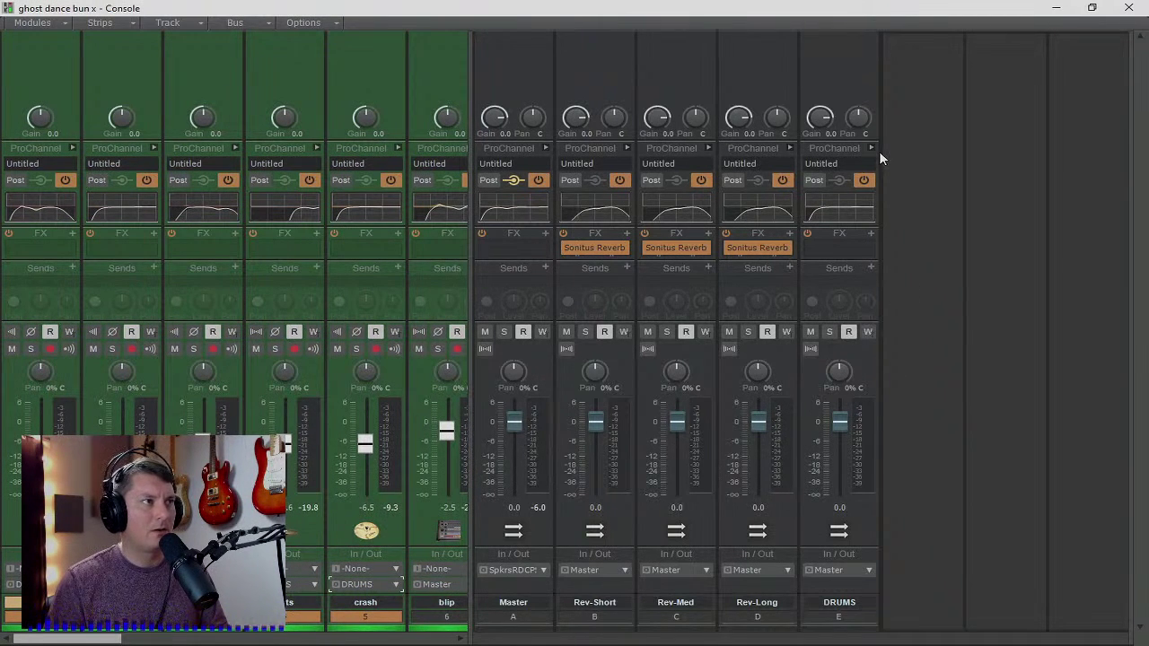
- Insert a new stereo bus after DRUMS and name it DRUMS-PC
right_click(909, 189)
click(931, 197)
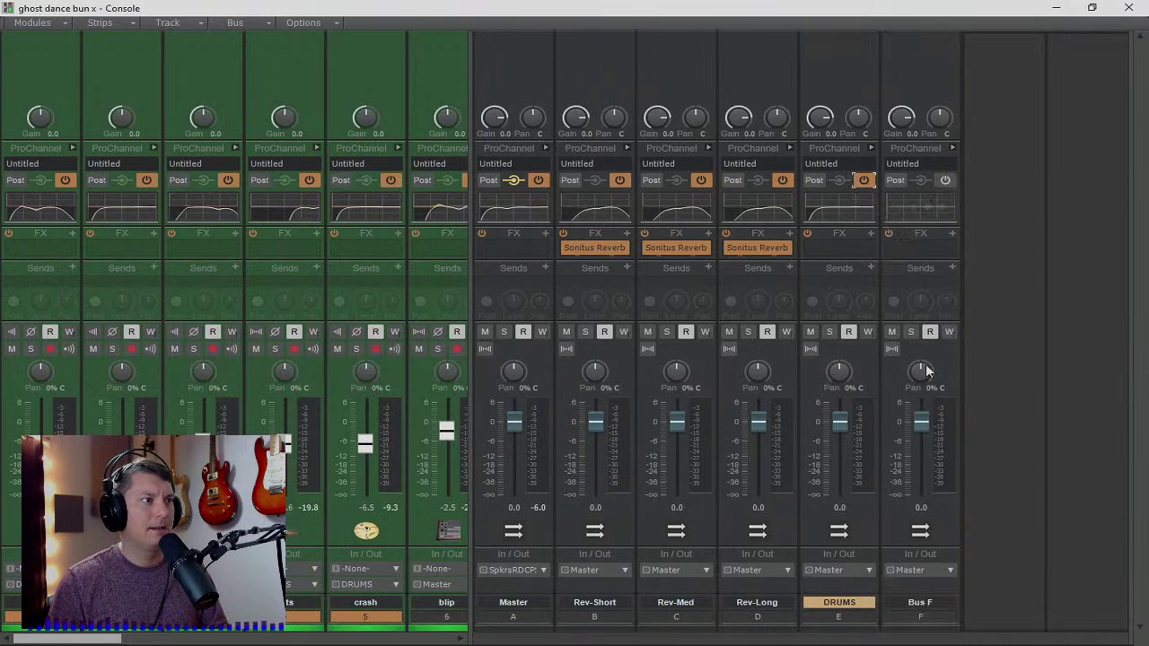
double_click(919, 602)
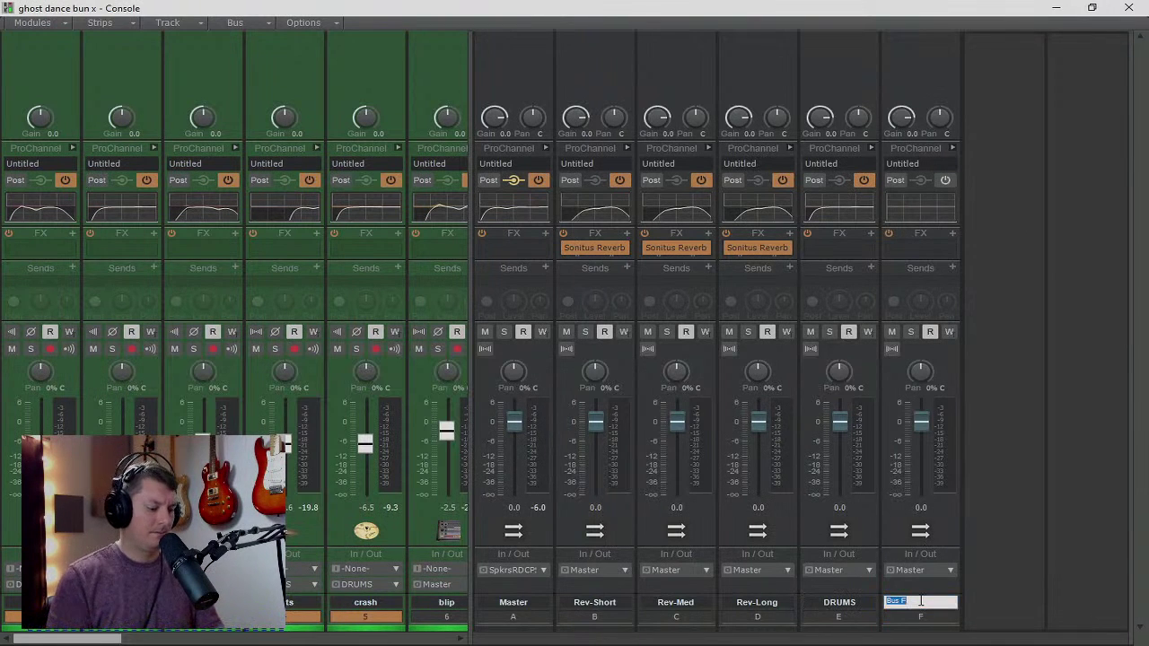
text(DRUMS-PC)
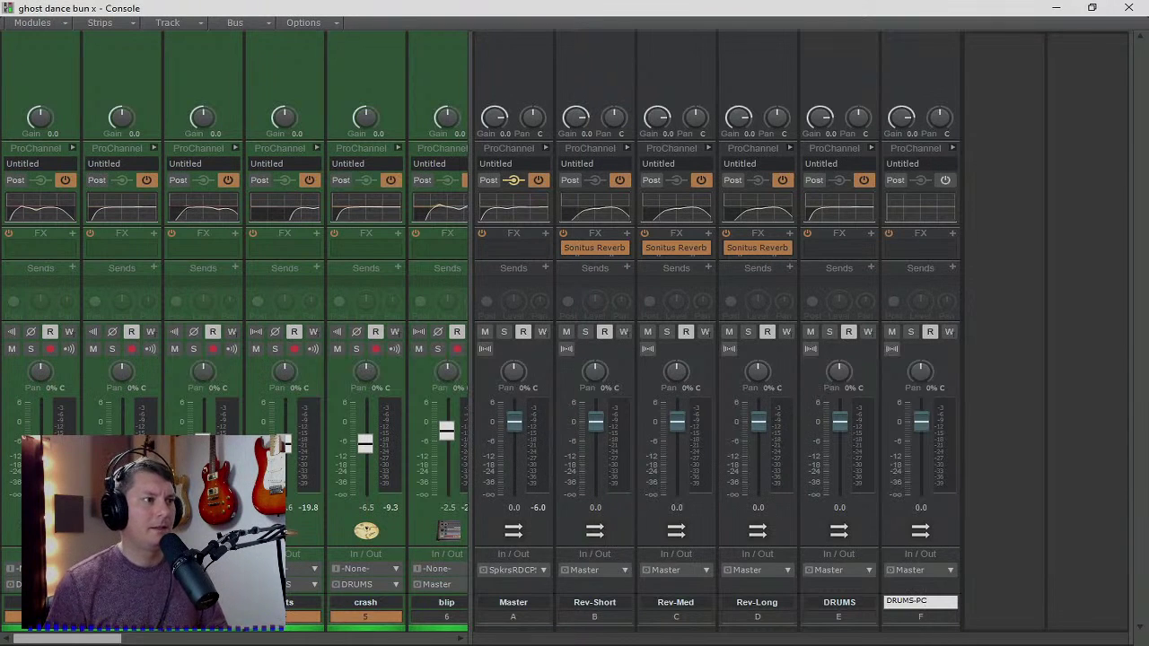
key(Return)
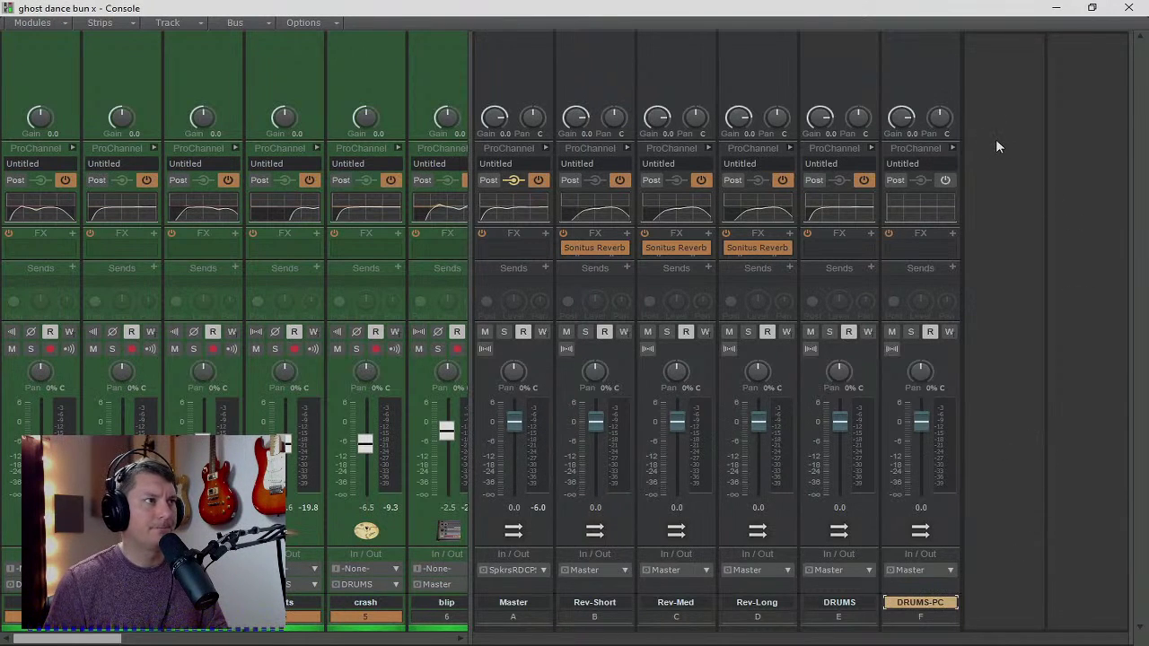
- Insert the Sonitus:fx Compressor from the dynamics compressors on the DRUMS-PC bus and move its window aside
click(953, 233)
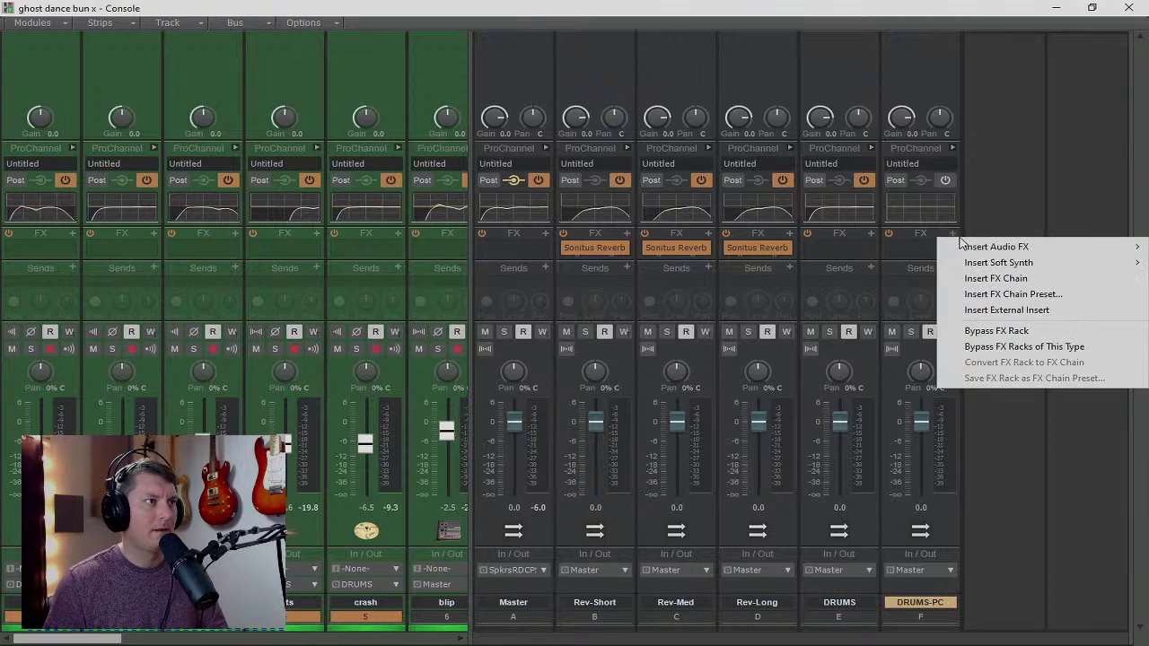
mouse_move(962, 248)
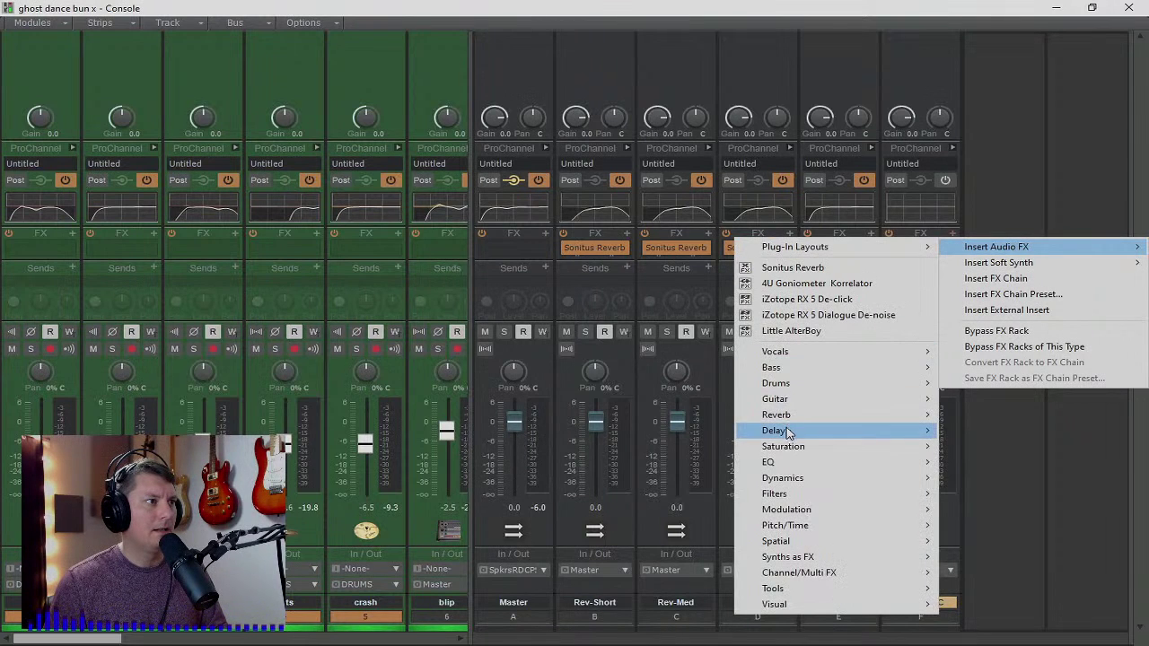
mouse_move(809, 479)
mouse_move(983, 479)
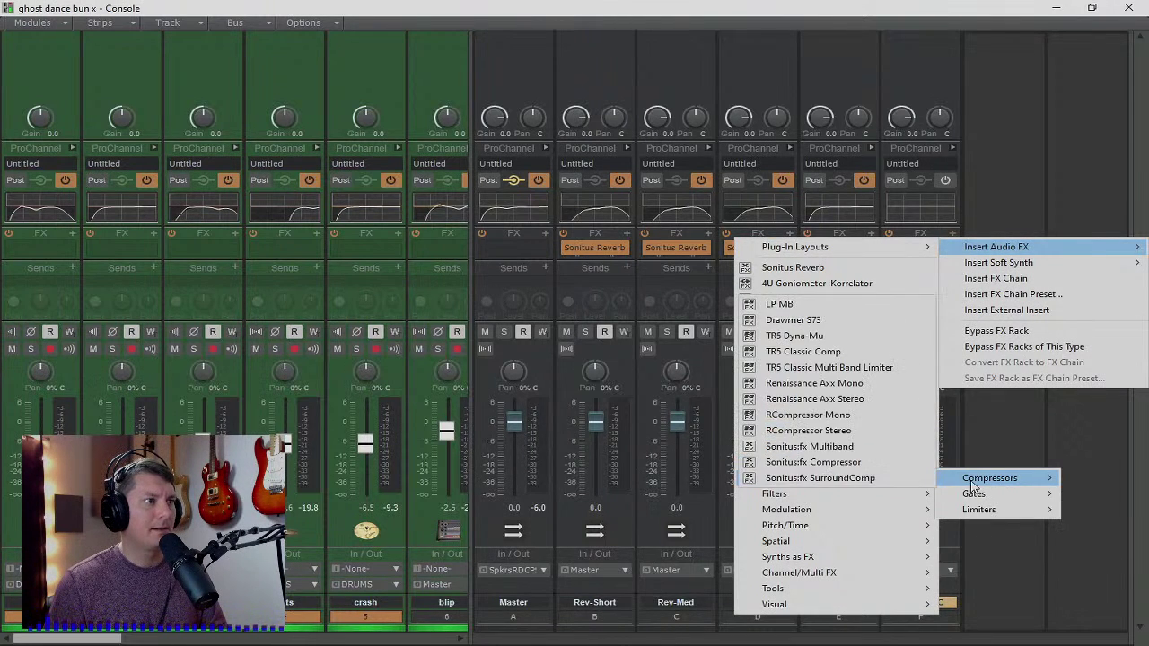
click(866, 467)
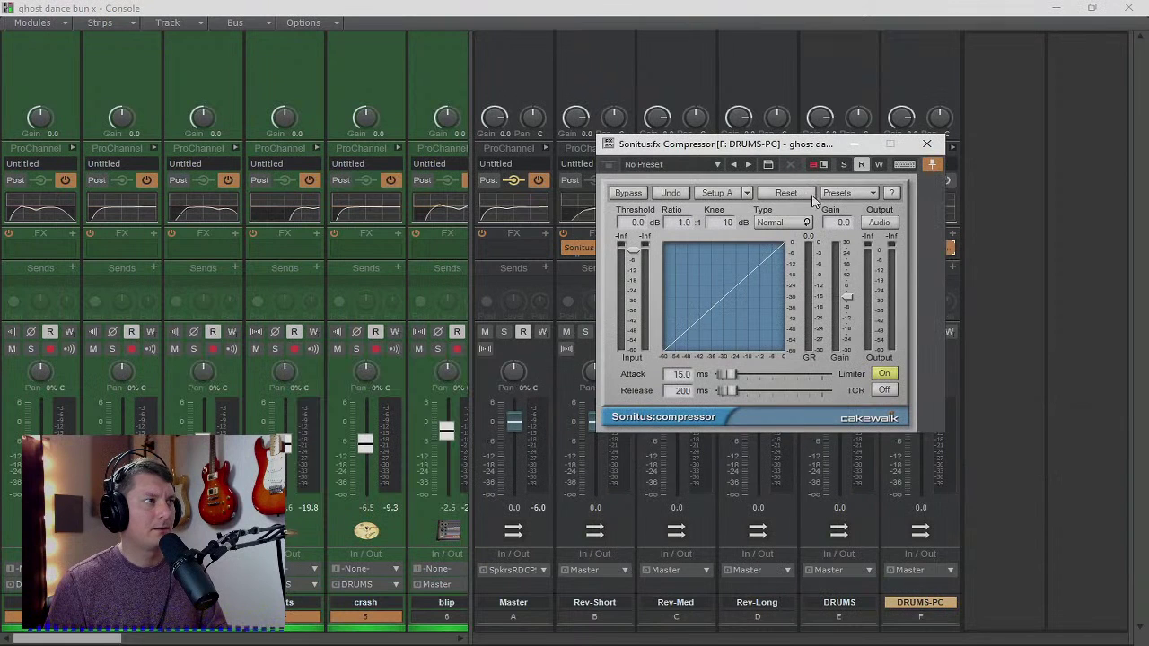
drag(807, 146, 420, 177)
- Add a send from the DRUMS bus to DRUMS-PC and lower the DRUMS-PC volume to -INF
click(871, 267)
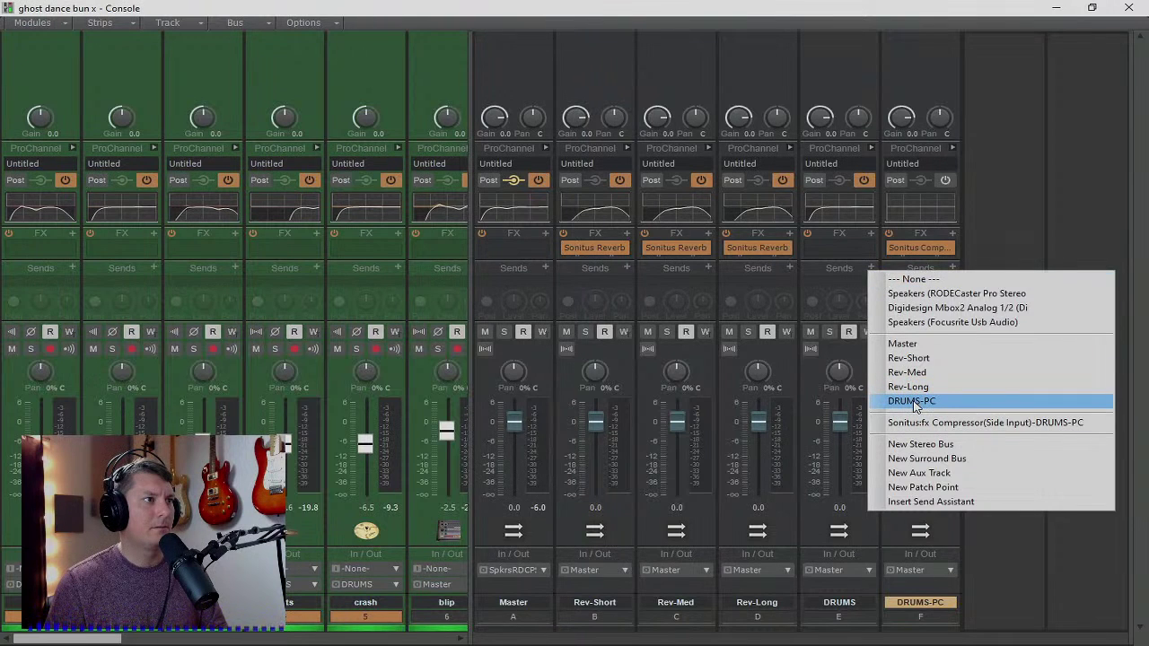
click(911, 402)
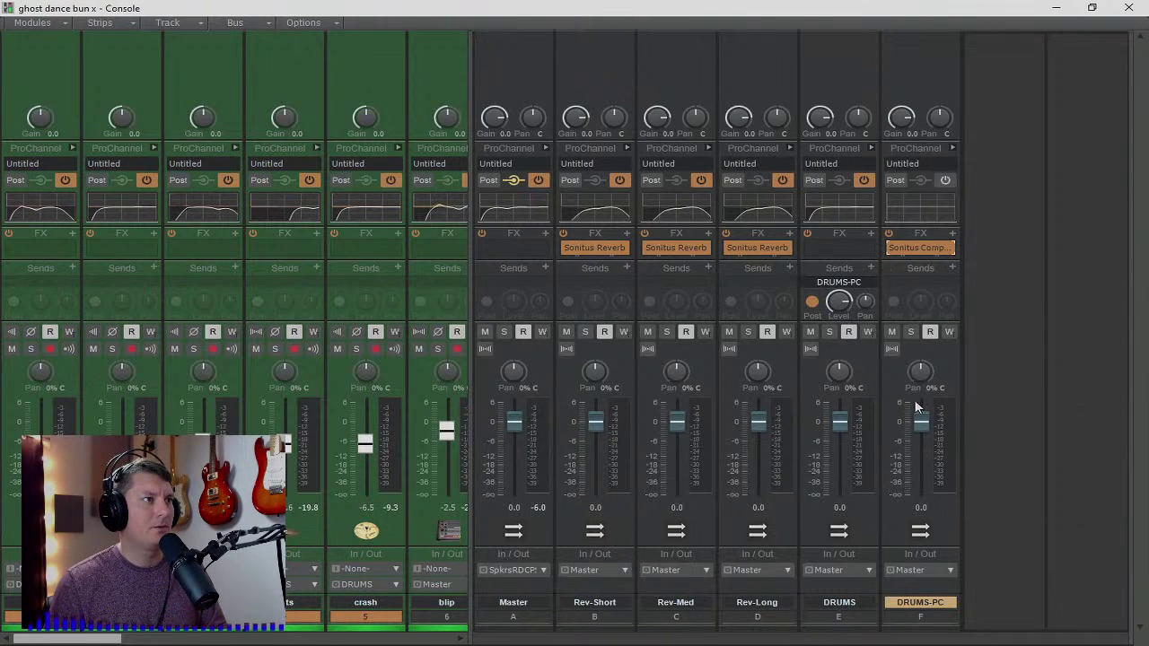
drag(918, 422, 920, 493)
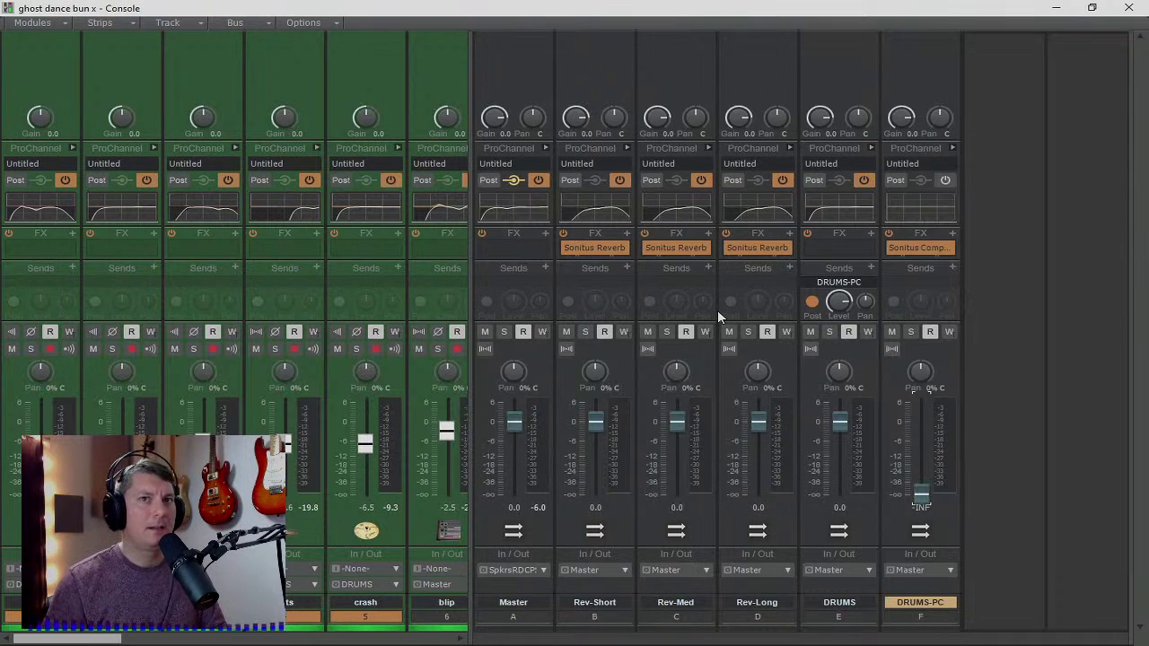
- Set the Dry level to -Inf in the Sonitus Reverb of the Rev-Short, Rev-Med and Rev-Long buses, closing each plug-in window
double_click(598, 251)
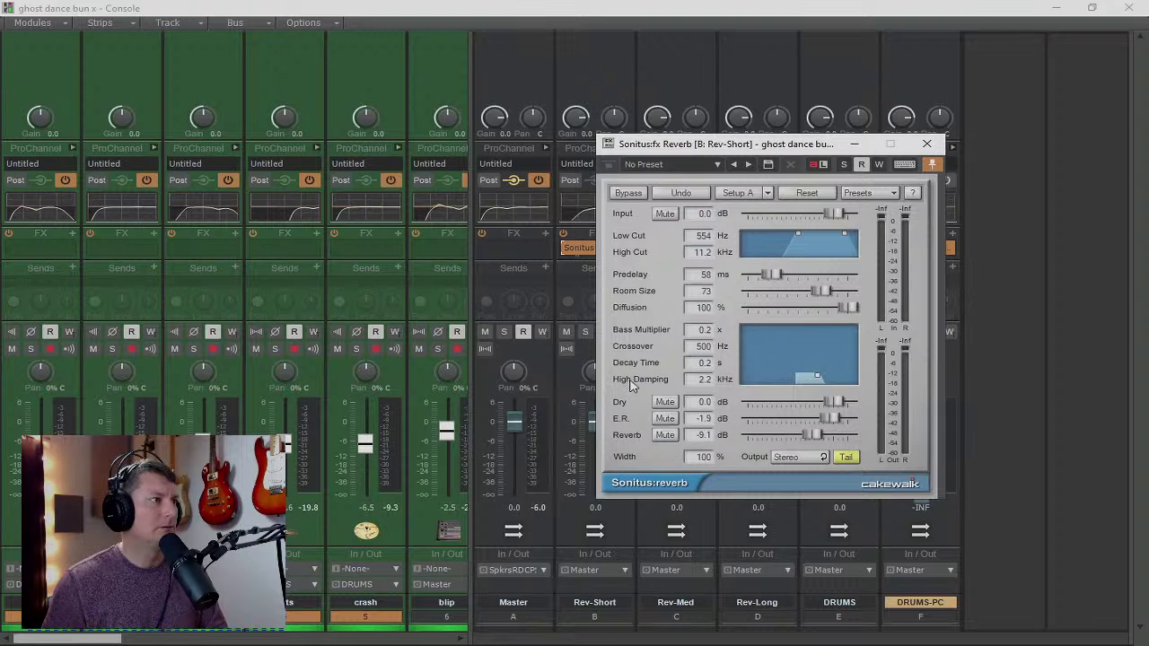
drag(835, 402, 750, 402)
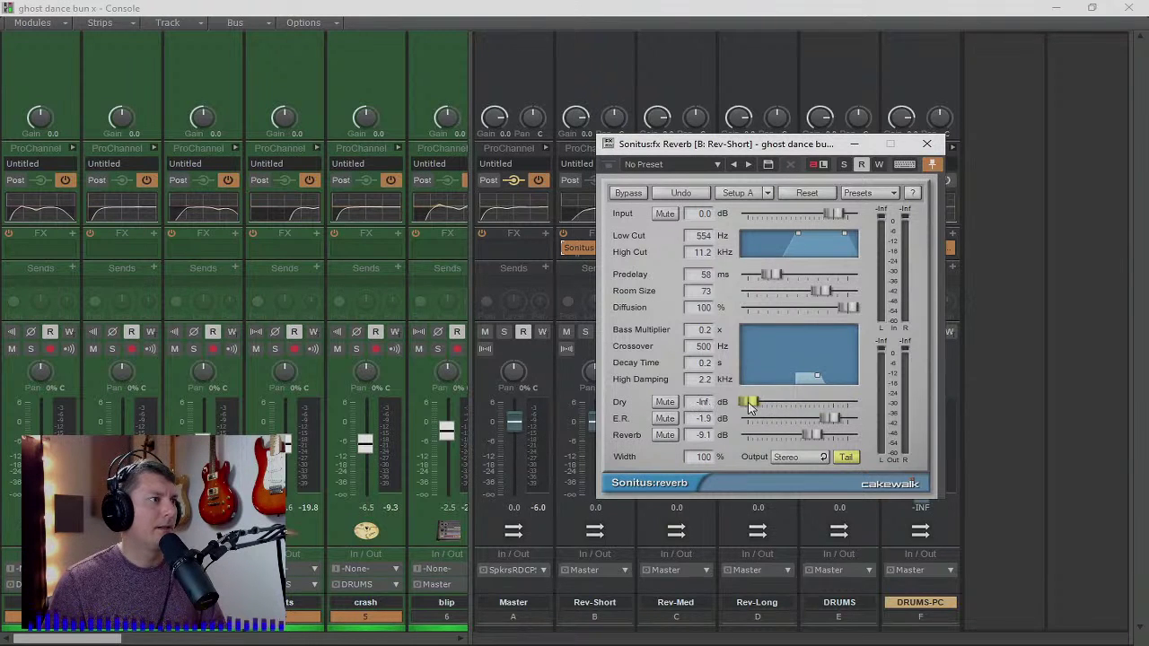
click(927, 145)
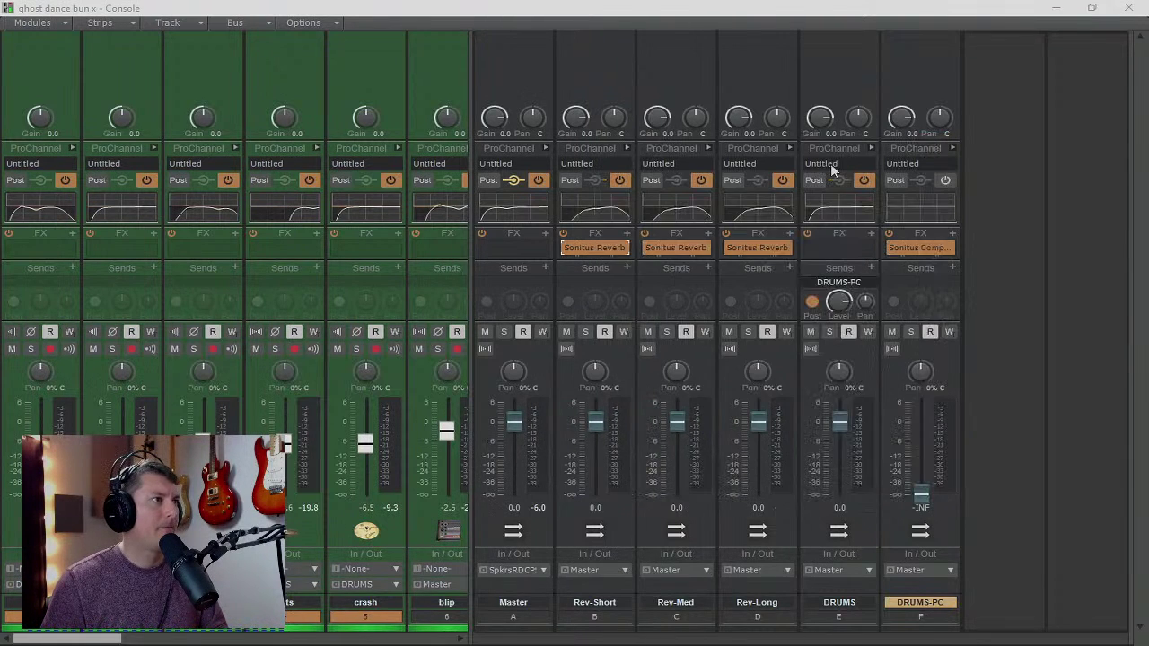
double_click(689, 249)
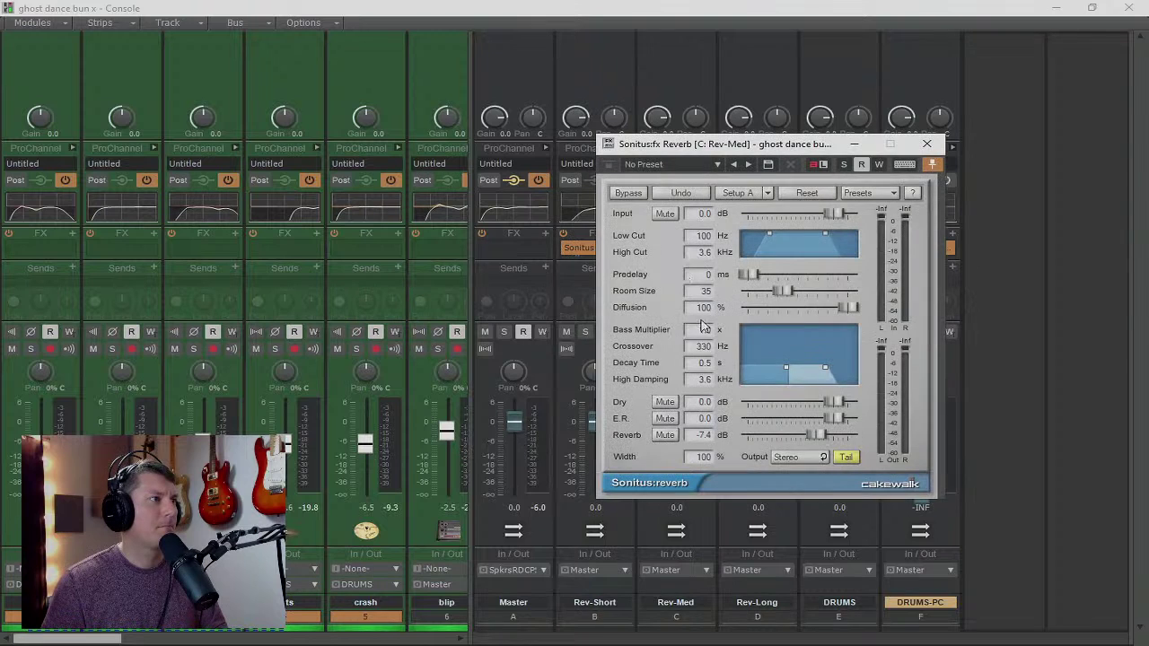
drag(836, 402, 748, 402)
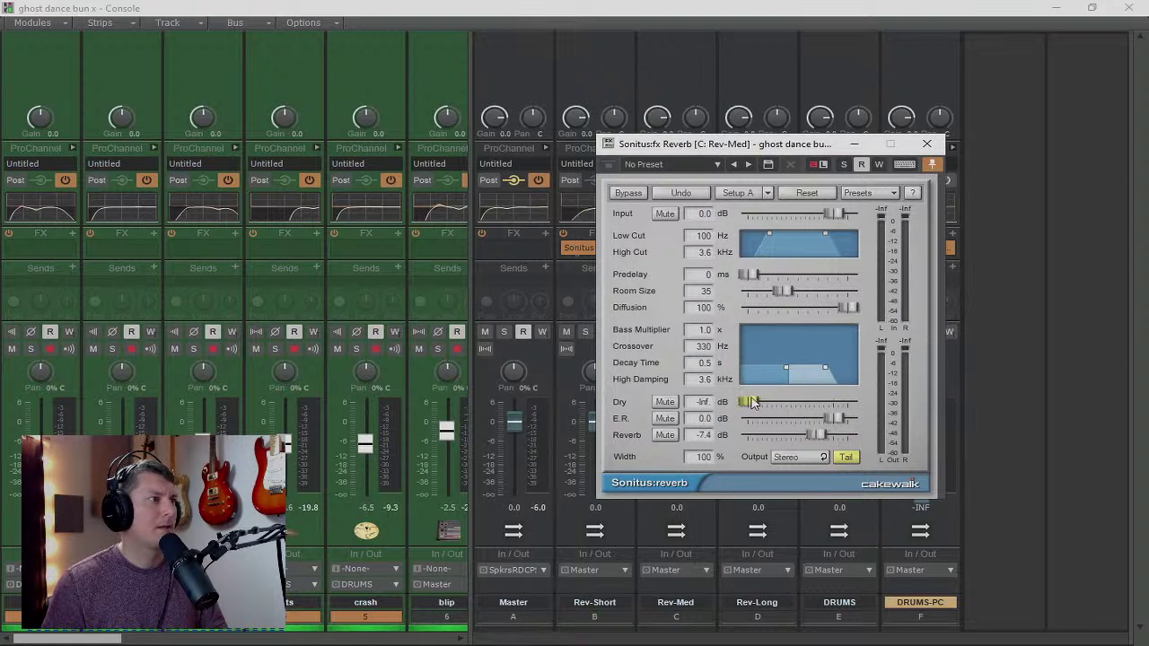
click(926, 145)
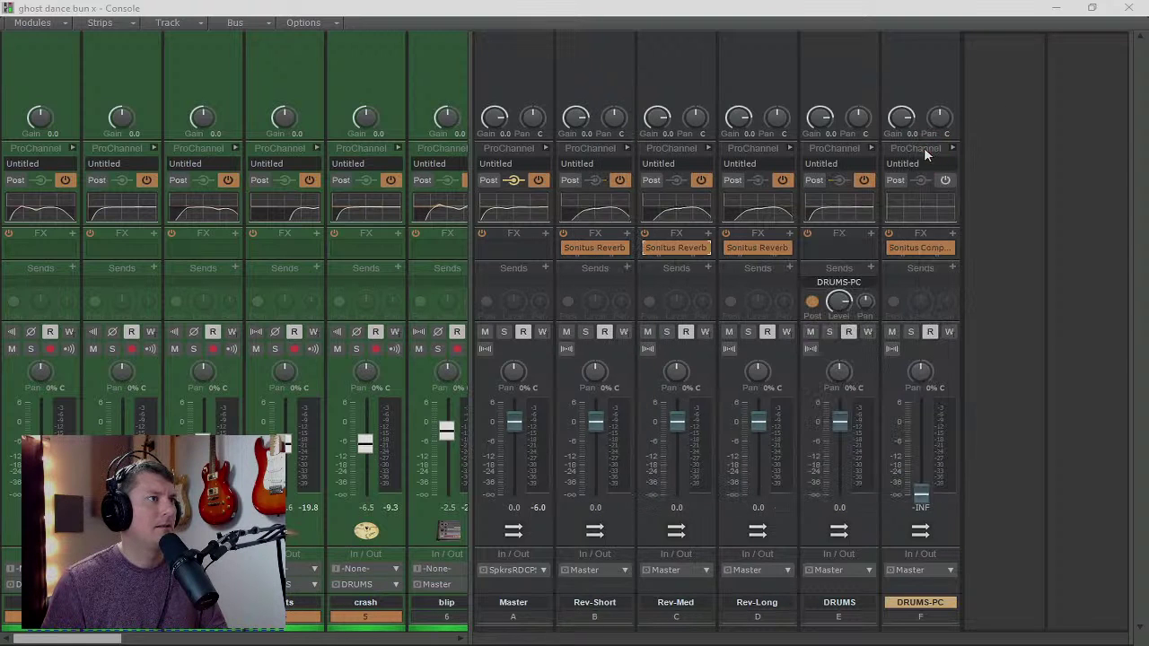
double_click(760, 247)
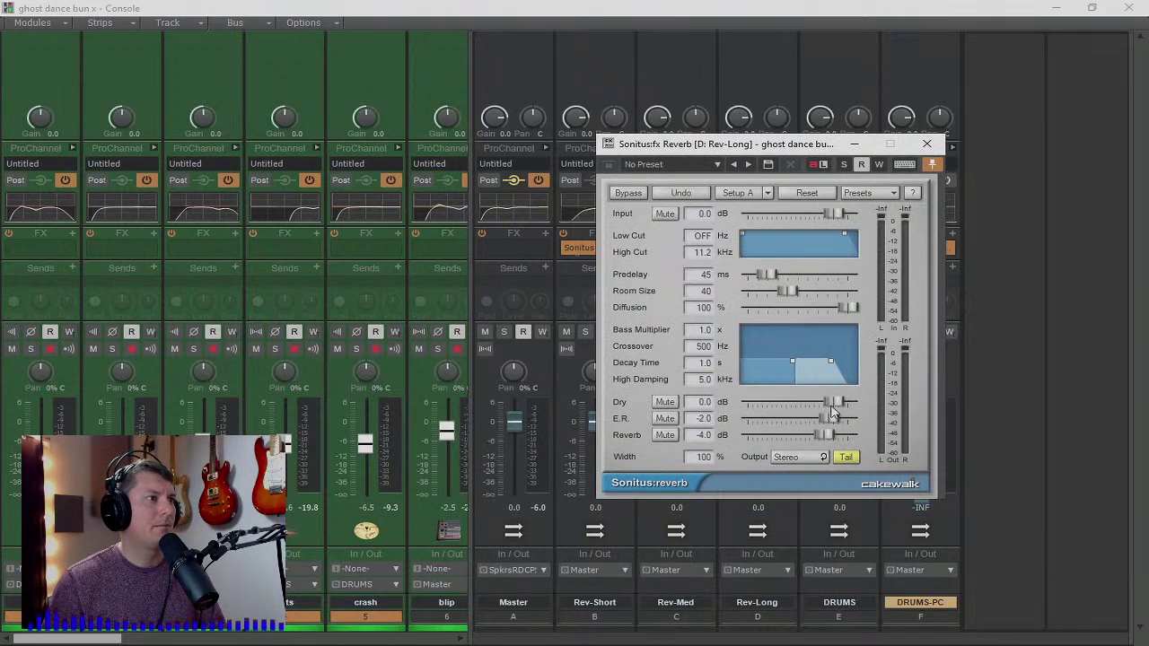
drag(835, 402, 750, 402)
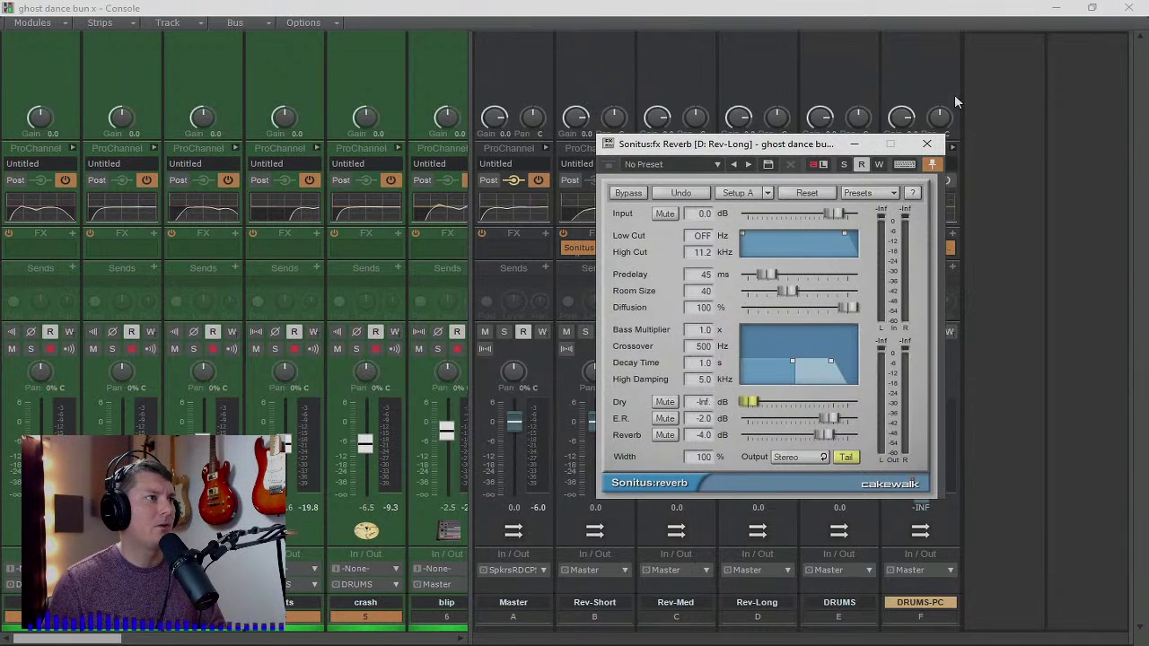
click(927, 146)
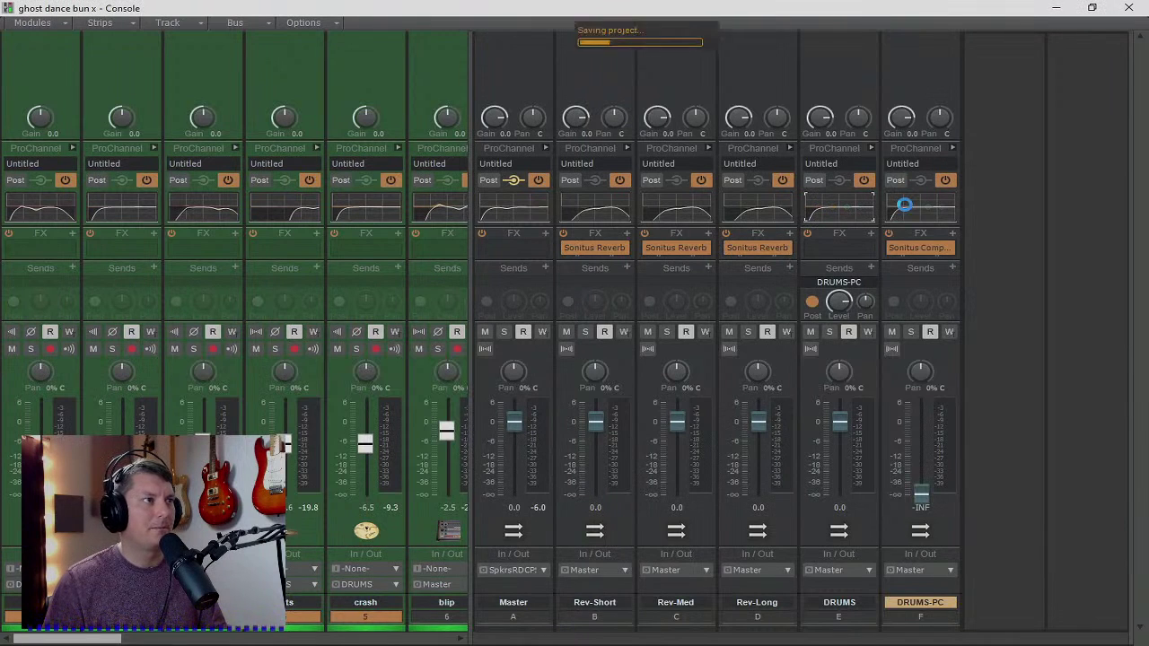
- With DRUMS and DRUMS-PC soloed during playback, set the DRUMS-PC compressor's threshold to -31.7 dB, ratio to 12.7:1 and release to 20 ms
click(829, 332)
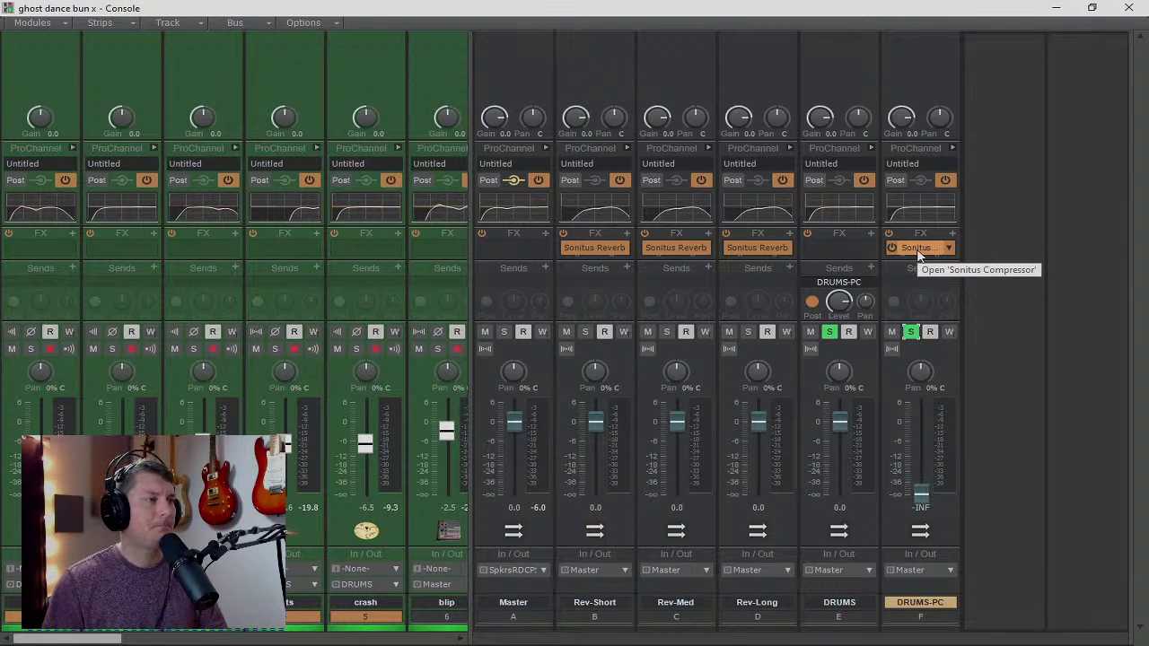
double_click(916, 250)
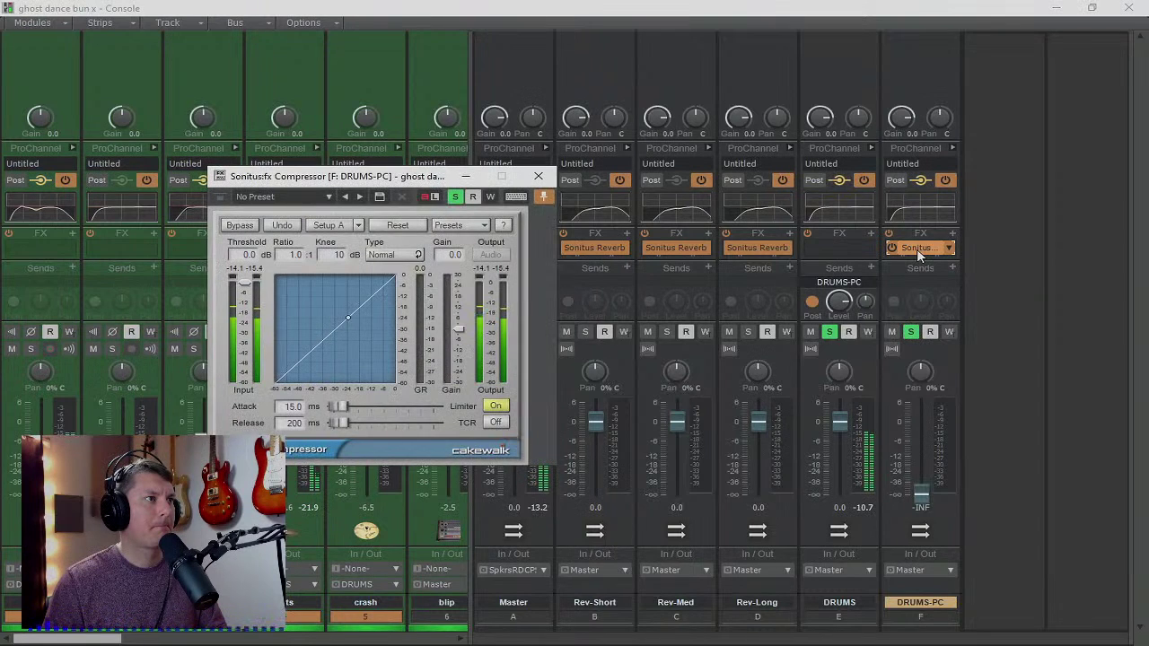
drag(245, 282, 245, 334)
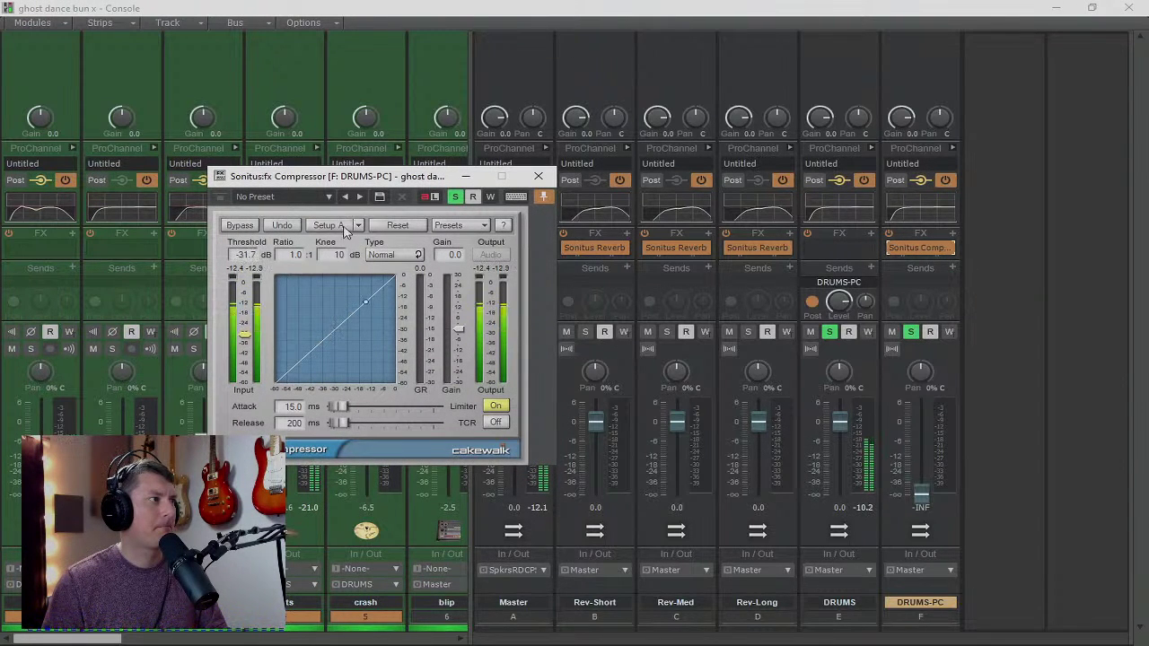
drag(288, 257, 224, 268)
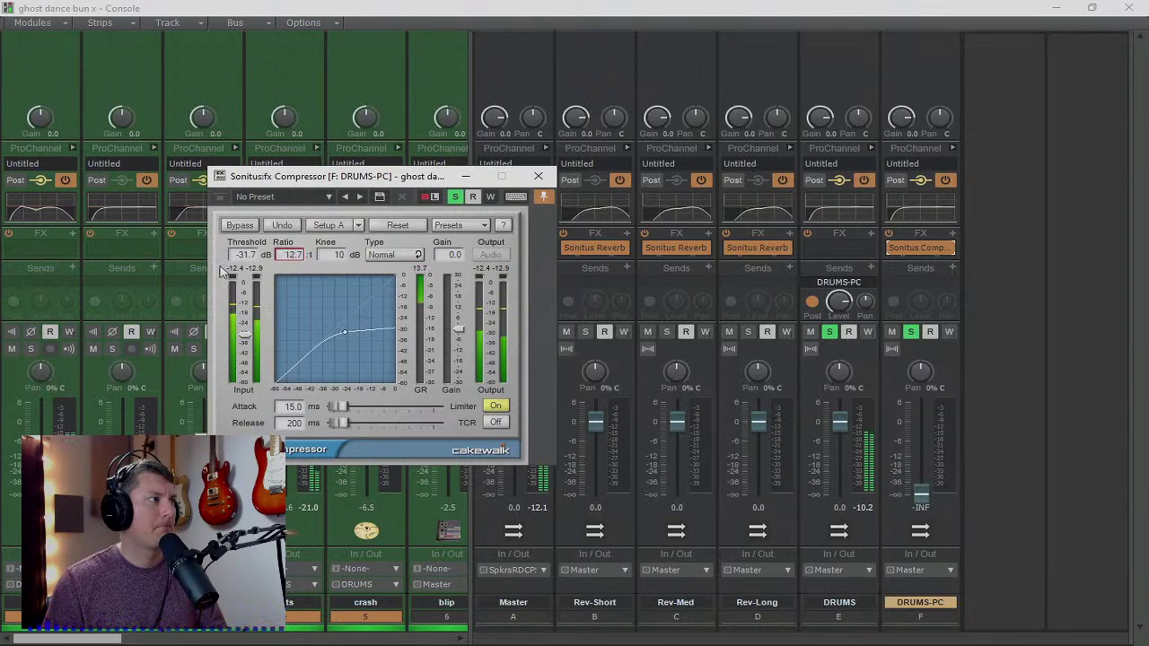
drag(342, 423, 334, 423)
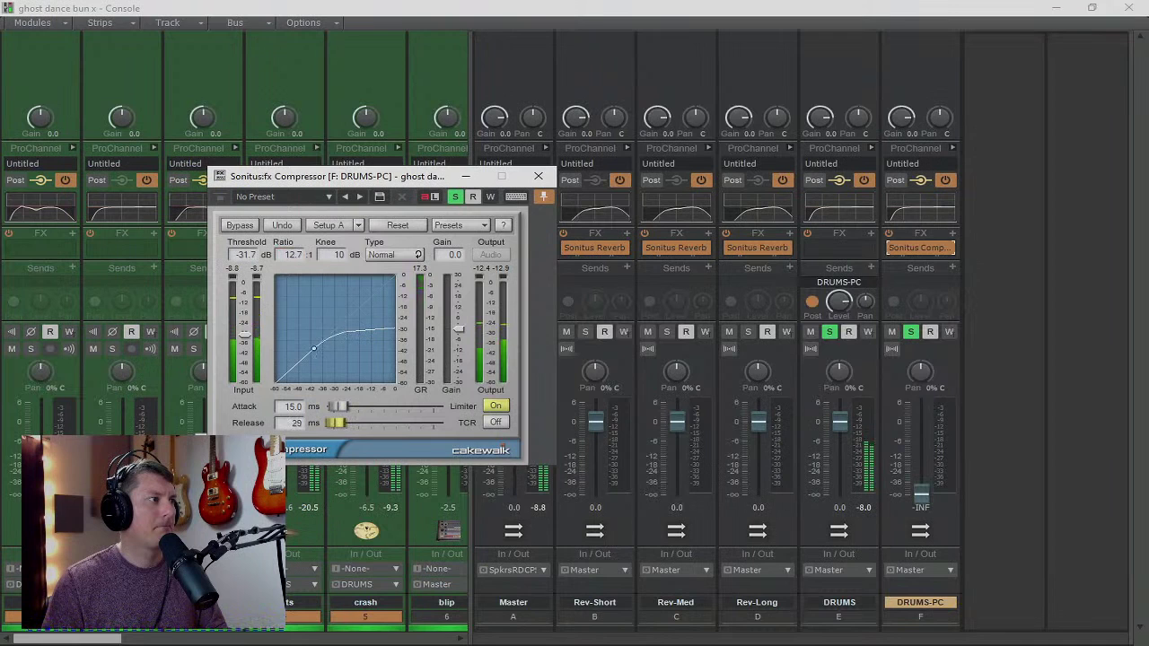
- Toggle the DRUMS solo off and on again, and raise the DRUMS-PC volume to about -7.6 dB
click(827, 333)
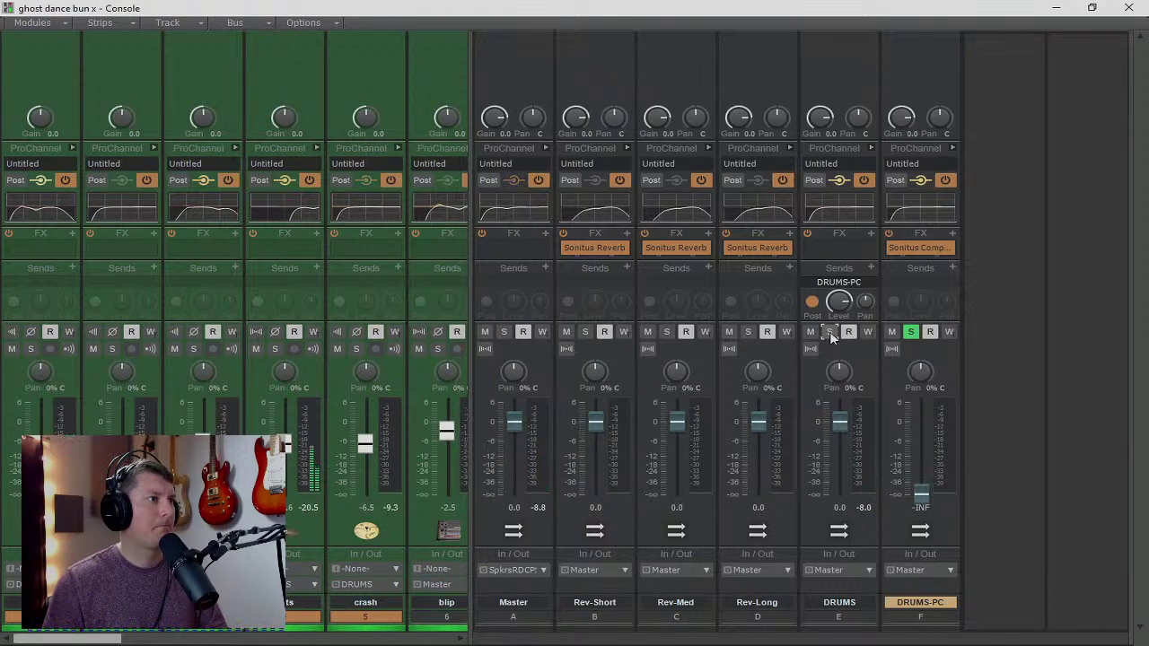
click(830, 333)
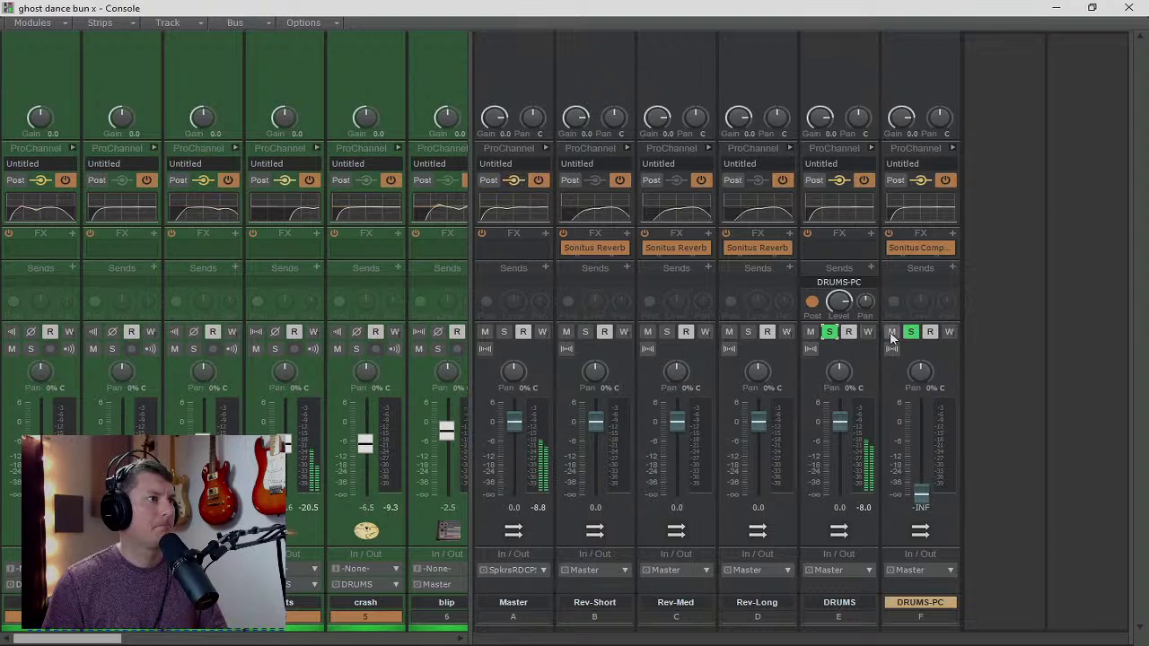
drag(921, 493, 920, 445)
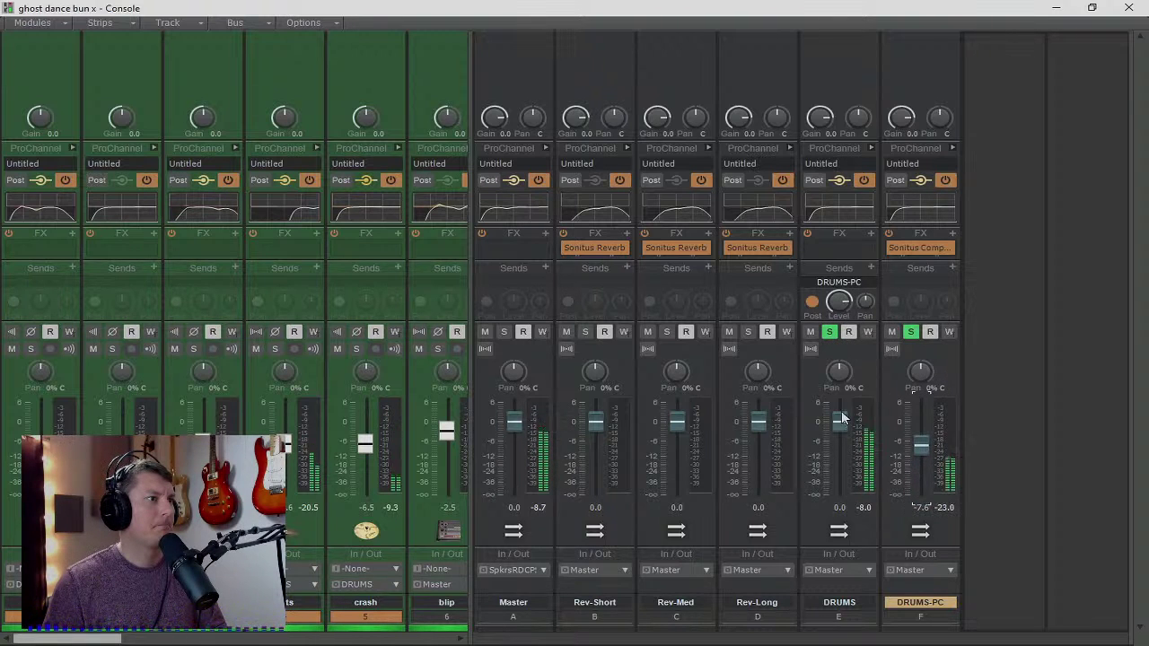
- Unsolo DRUMS to hear DRUMS-PC alone, reset the DRUMS-PC volume to its default, and reopen its Sonitus Compressor
click(829, 332)
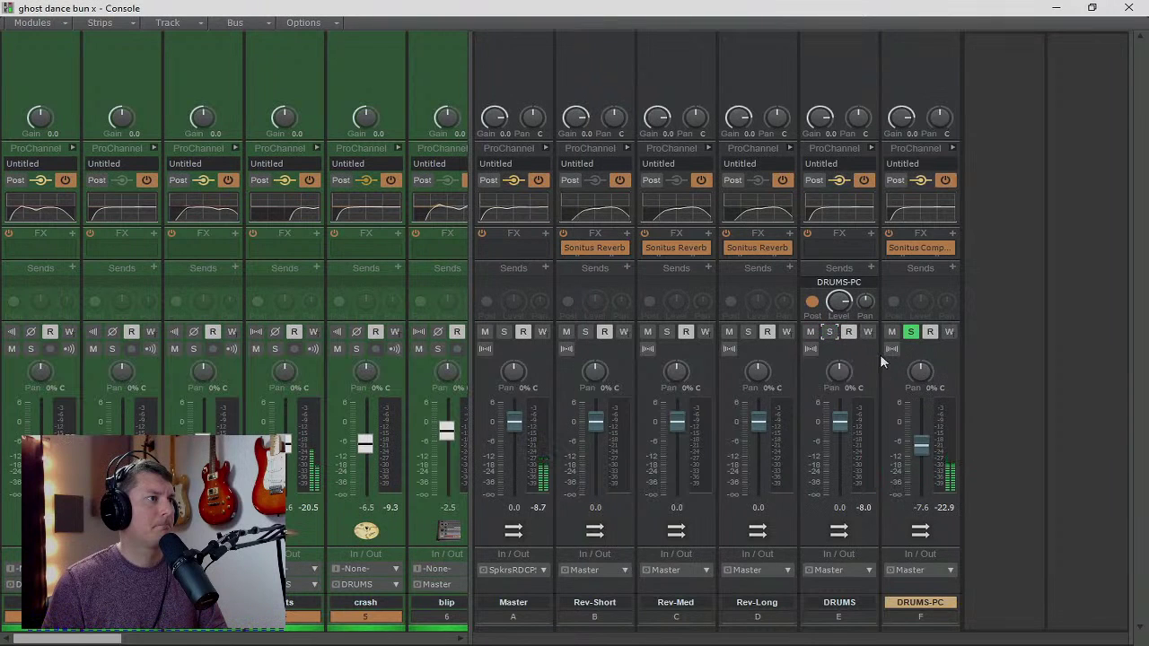
double_click(921, 446)
double_click(919, 249)
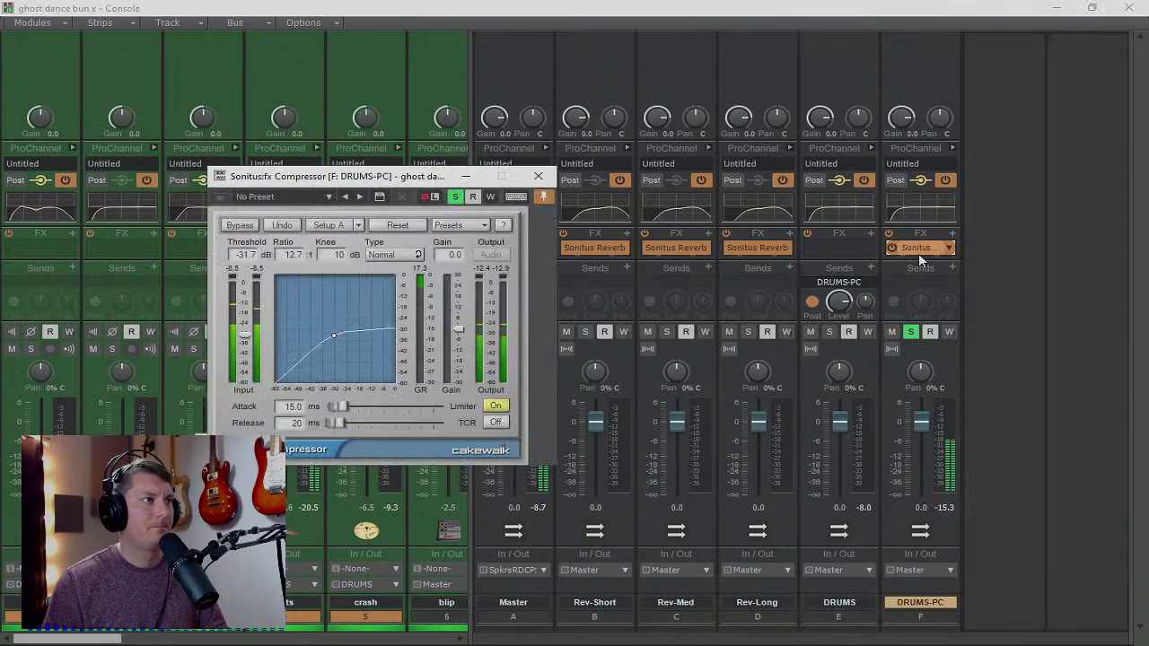
- Set the DRUMS-PC compressor to threshold -37.9 dB, attack 45.8 ms, release 573 ms and limiter off, closing its window
mouse_move(359, 331)
mouse_down()
mouse_move(348, 348)
mouse_move(337, 340)
mouse_move(369, 333)
mouse_up()
mouse_move(339, 424)
mouse_down()
mouse_move(351, 423)
mouse_move(346, 408)
mouse_up()
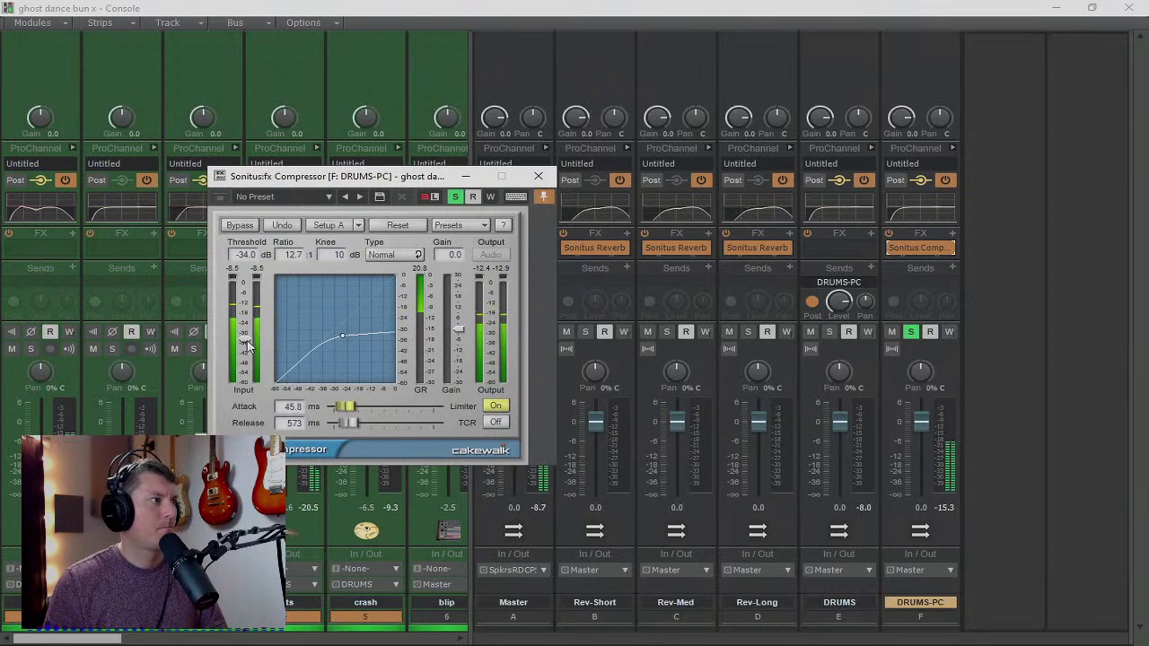
click(495, 406)
drag(319, 348, 320, 341)
mouse_move(244, 327)
mouse_down()
mouse_move(244, 364)
mouse_move(244, 345)
mouse_up()
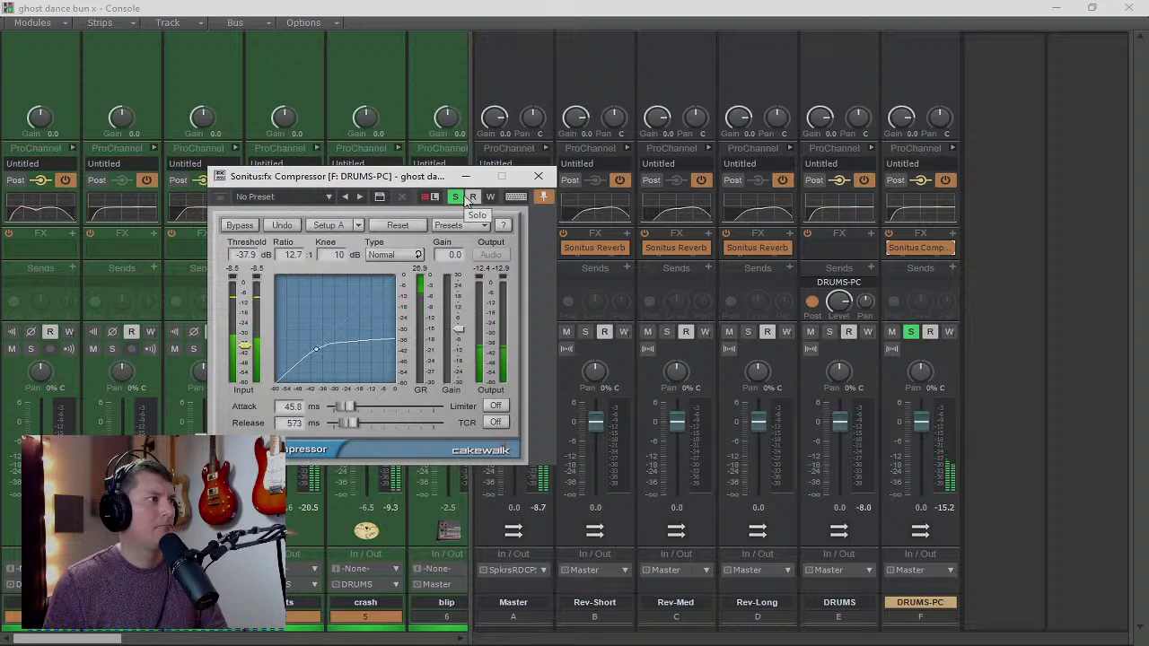
click(538, 177)
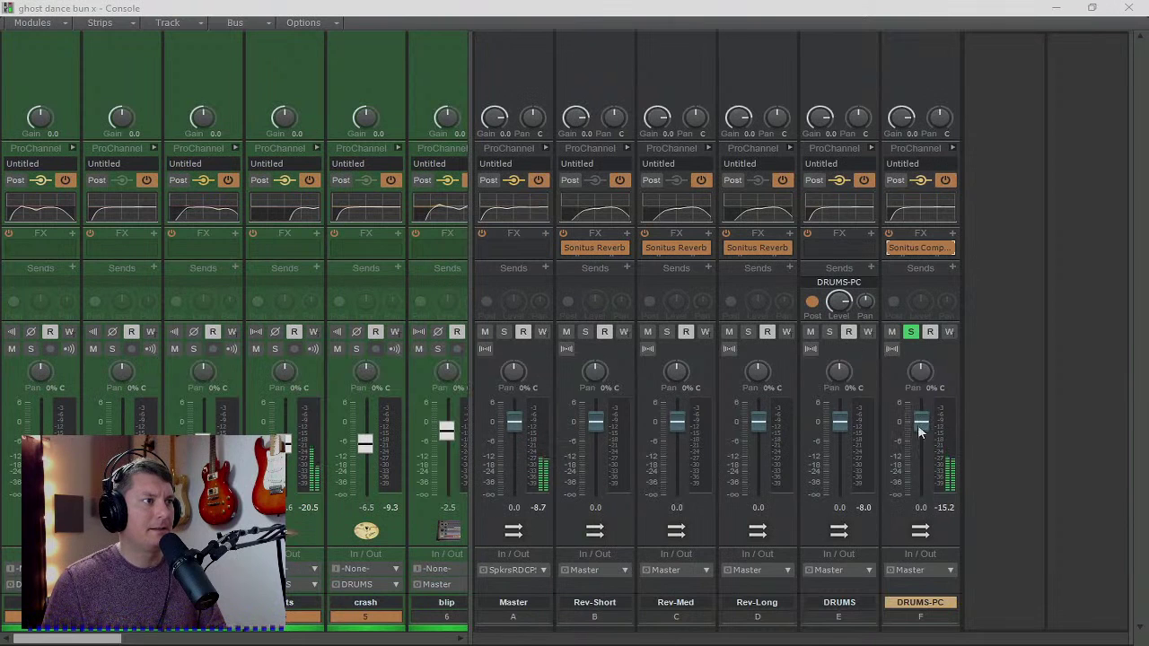
- Pull the DRUMS-PC volume all the way down, solo DRUMS alongside DRUMS-PC, and raise the DRUMS-PC volume to about -9.1 dB
drag(918, 432, 920, 494)
click(910, 332)
click(829, 332)
click(910, 332)
drag(920, 494, 920, 450)
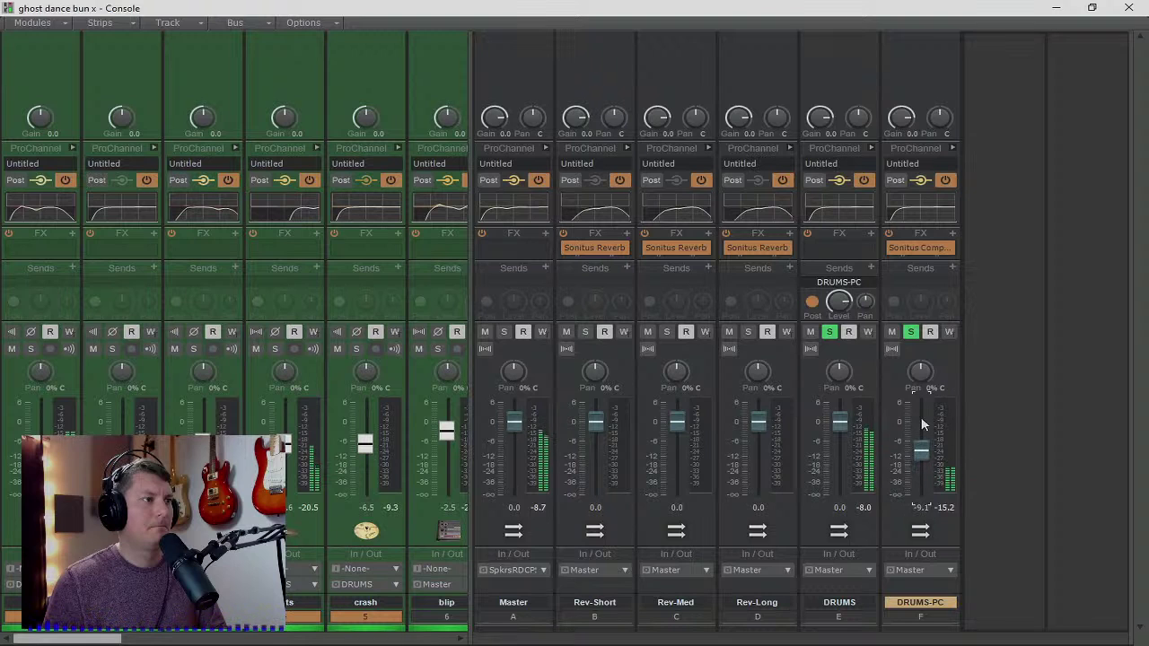
- Compare the drum buses by muting and unmuting DRUMS-PC and DRUMS in turn, and unsolo DRUMS to hear DRUMS-PC alone
click(892, 333)
click(892, 333)
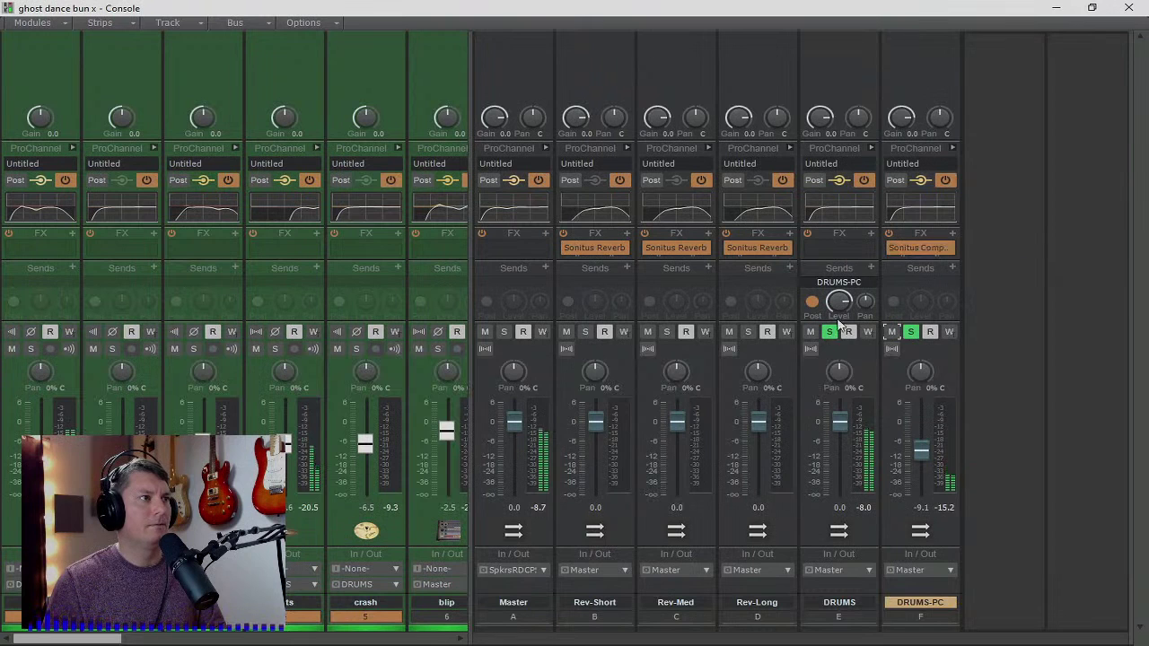
click(811, 333)
click(813, 334)
click(829, 332)
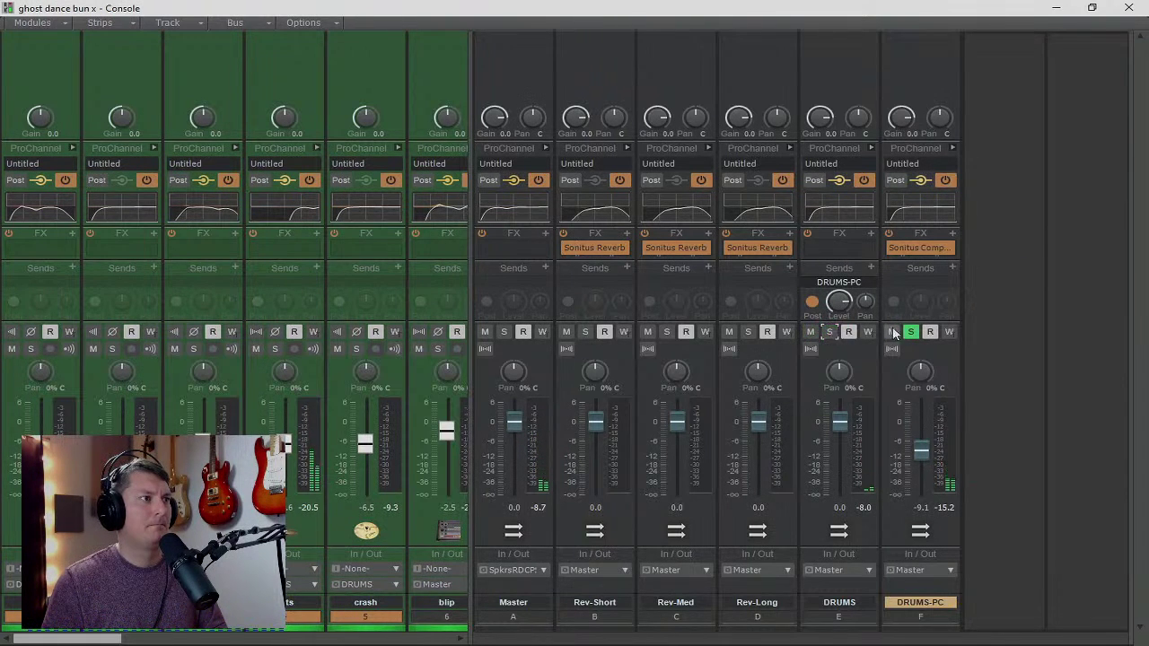
- Raise the DRUMS-PC compressor's gain to 11.2 dB, unsolo the bus, and lower its volume to about -17.2 dB
double_click(919, 249)
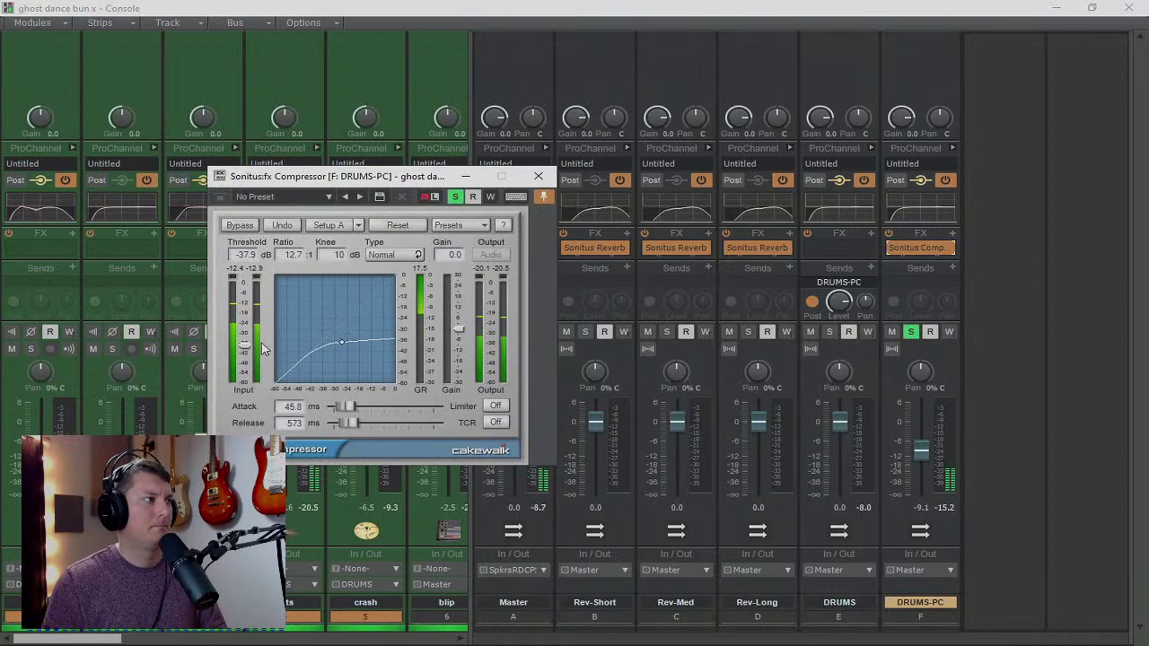
drag(463, 334, 458, 308)
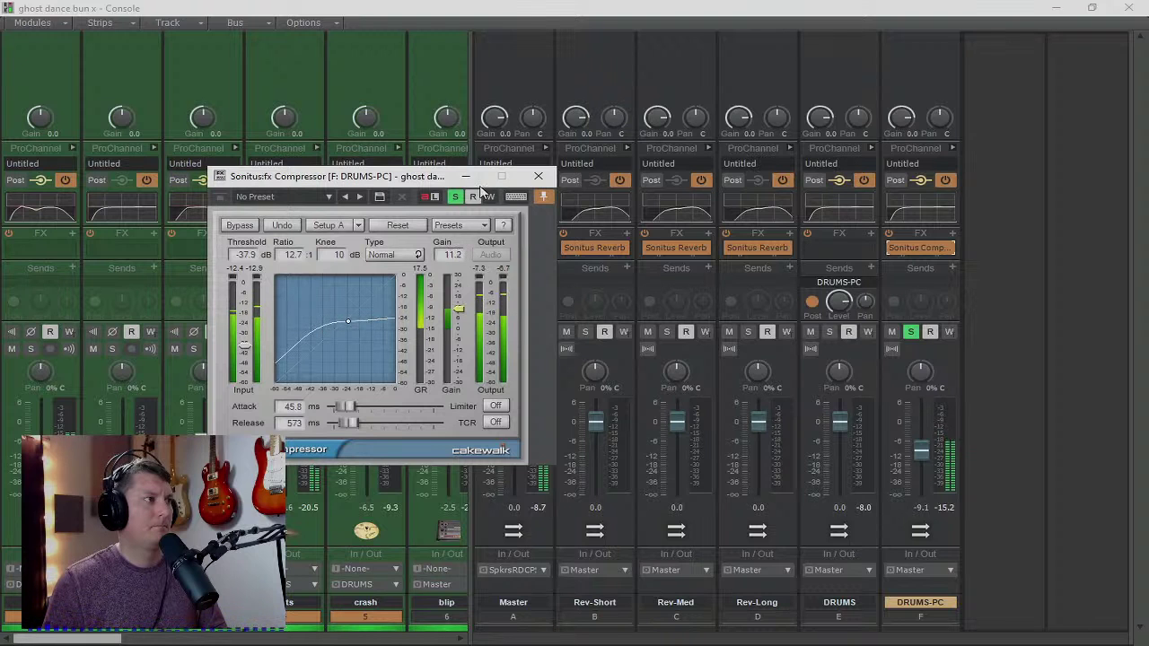
click(455, 197)
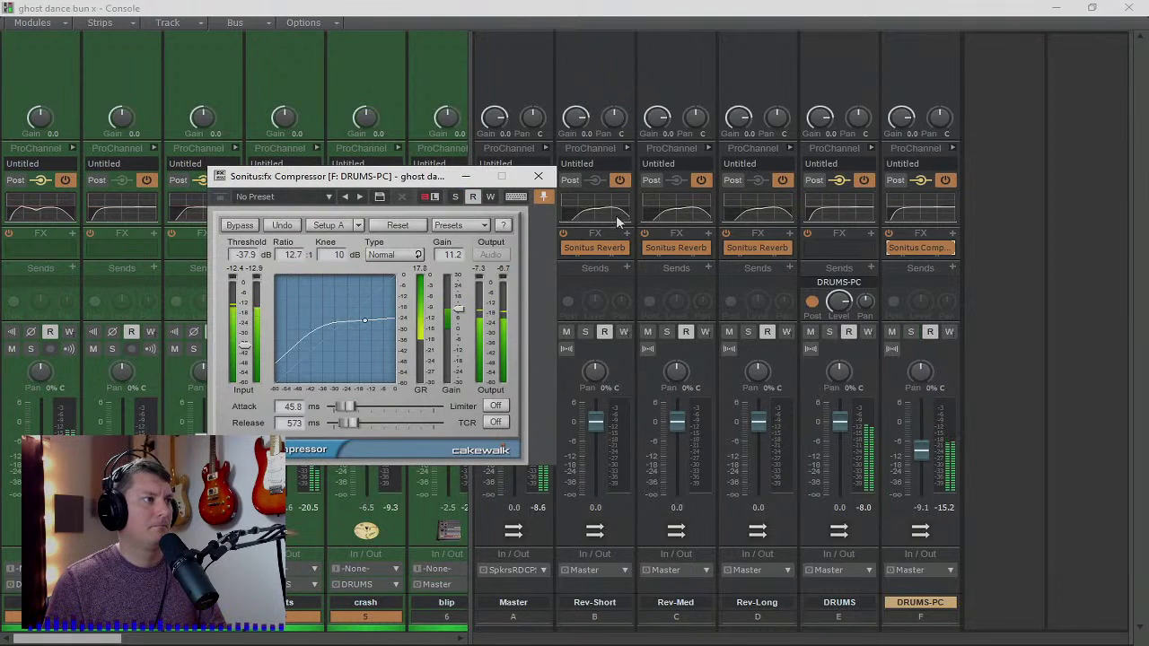
click(537, 176)
mouse_move(921, 449)
mouse_down()
mouse_move(921, 494)
mouse_move(920, 467)
mouse_up()
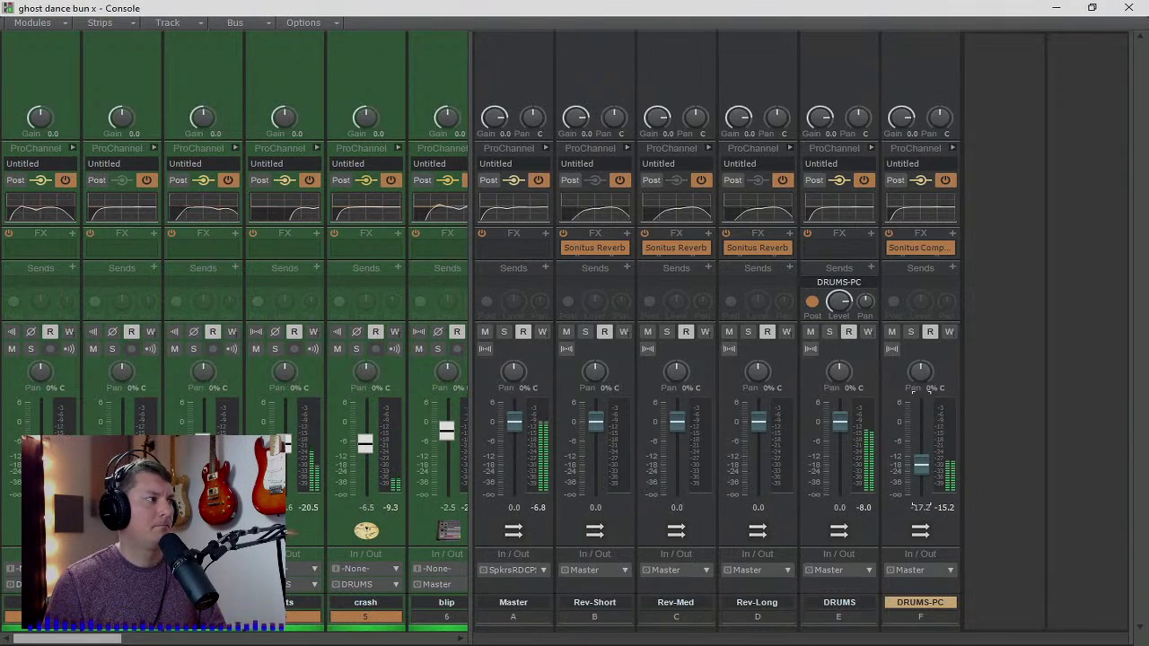
- Pan track 3 to 22% right, track 4 to 15% left and the crash track to 34% left
click(40, 454)
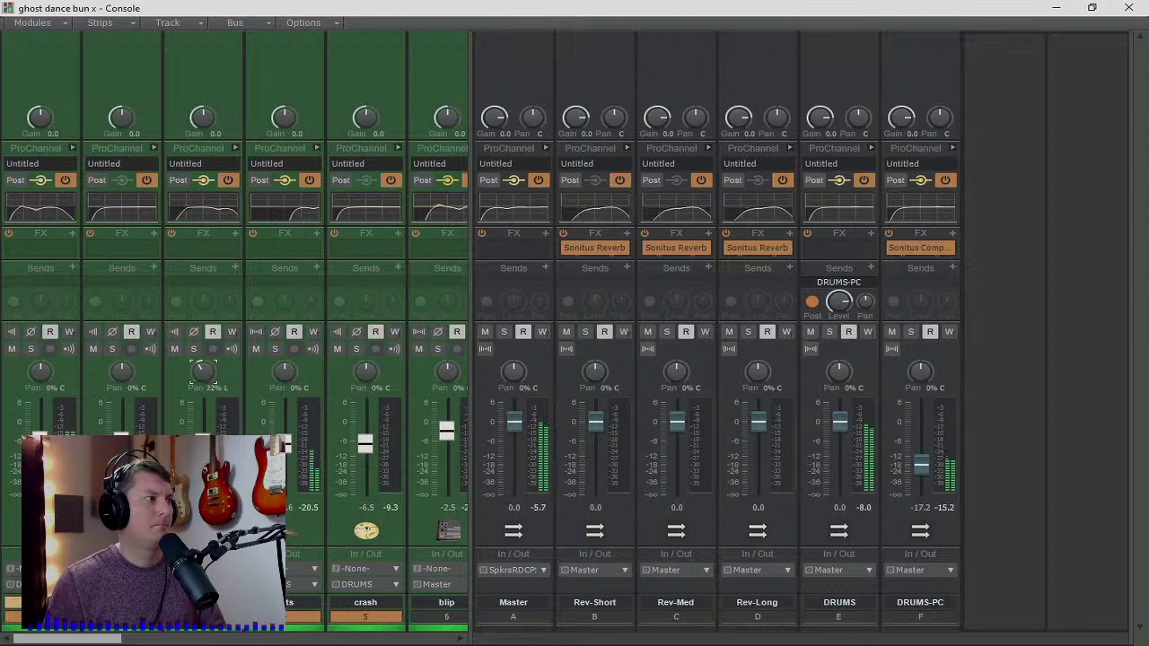
drag(203, 372, 203, 357)
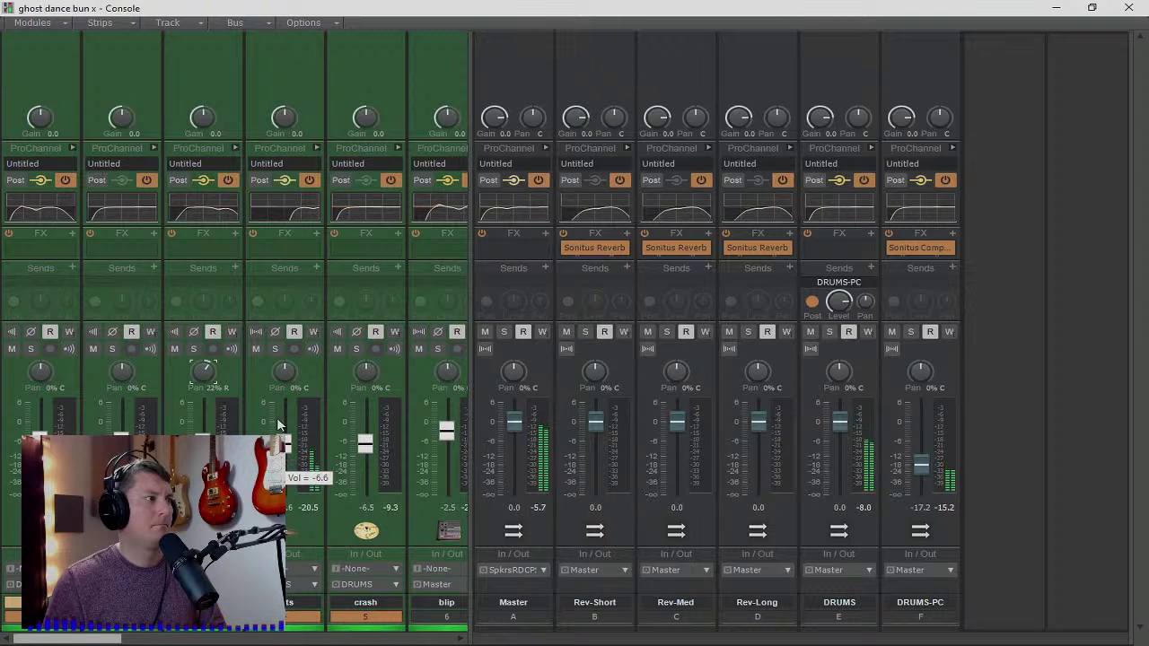
click(285, 372)
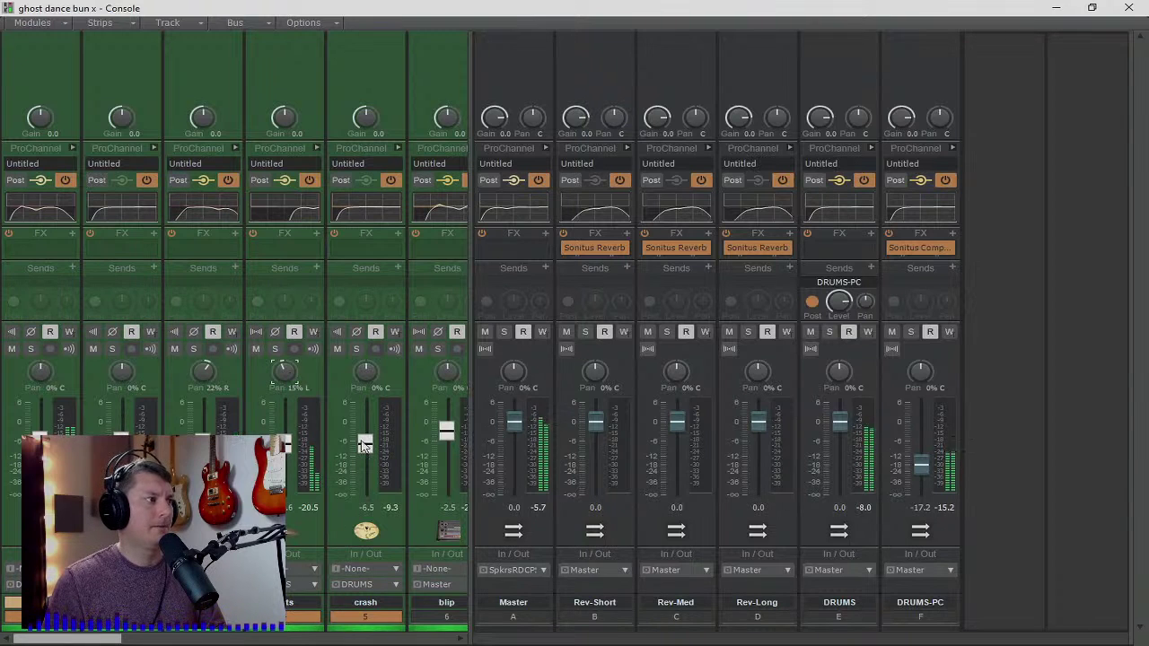
drag(366, 371, 366, 404)
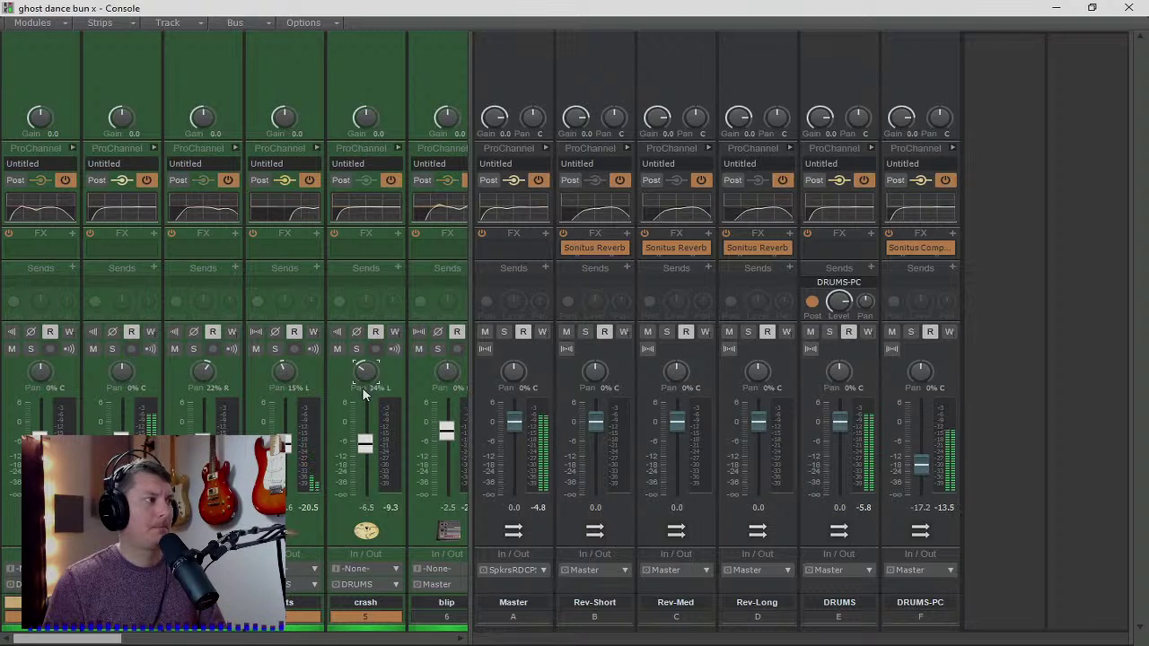
- Rebalance the kontakt rhythm volume to about -2.9 dB and the grand piano volume to about -6.2 dB, soloing the piano briefly
drag(103, 640, 220, 640)
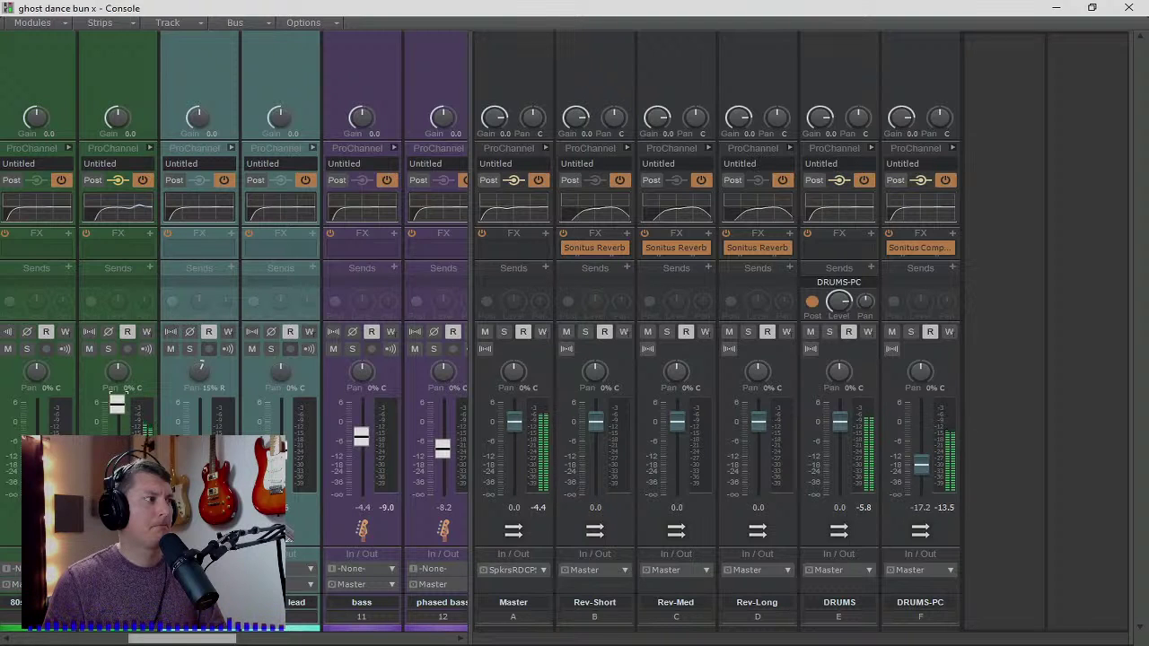
click(106, 350)
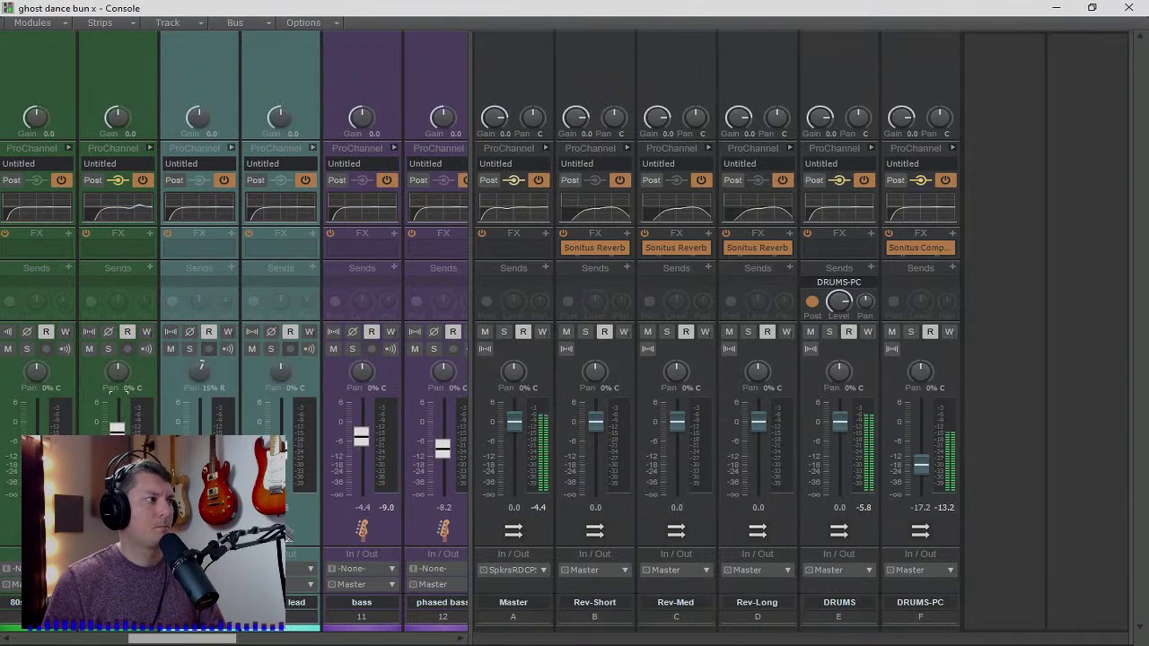
drag(205, 639, 297, 639)
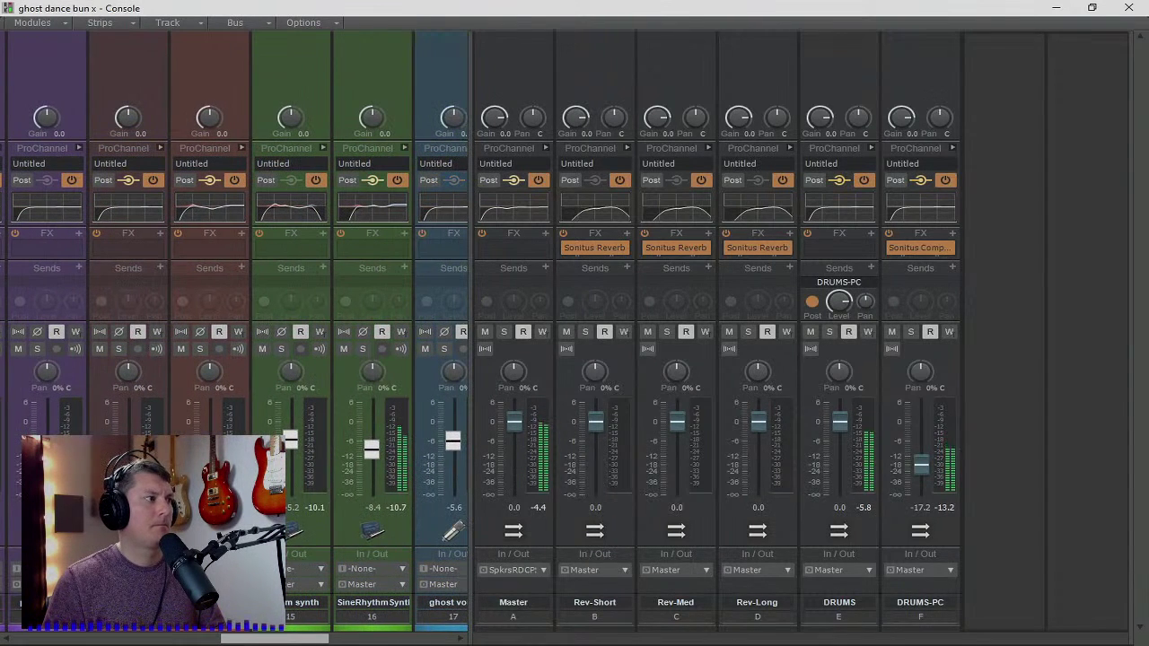
click(119, 348)
click(118, 348)
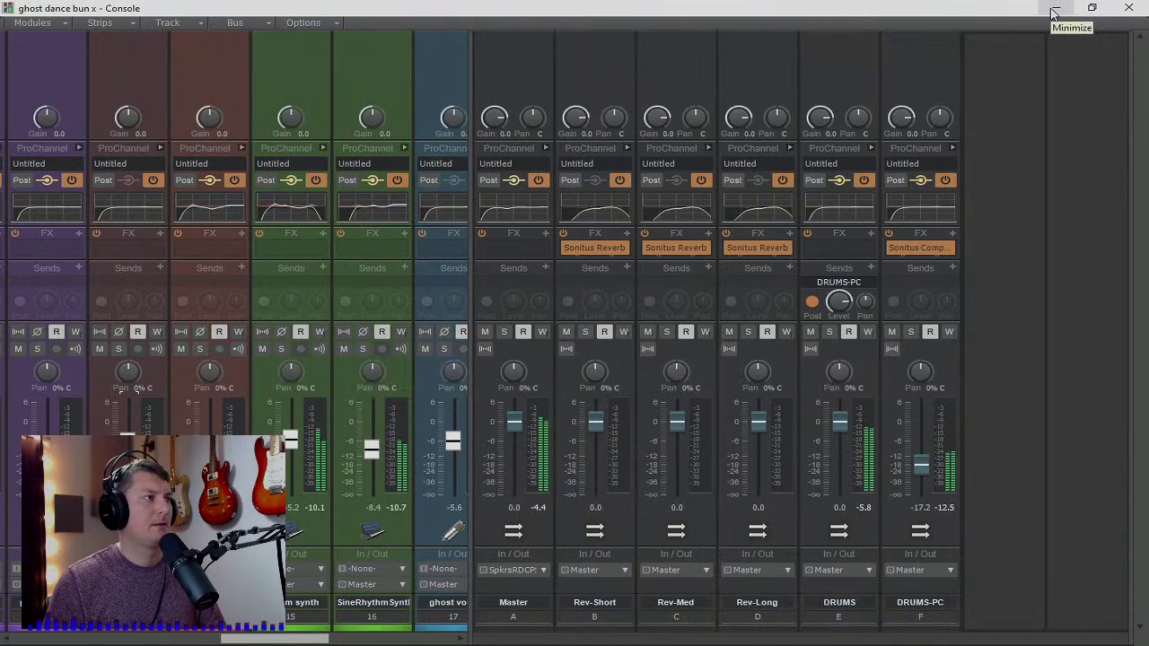
- Widen the track area of the console, add a Rev-Short send to track 3, and solo that track
drag(469, 278, 1122, 279)
drag(489, 626, 30, 627)
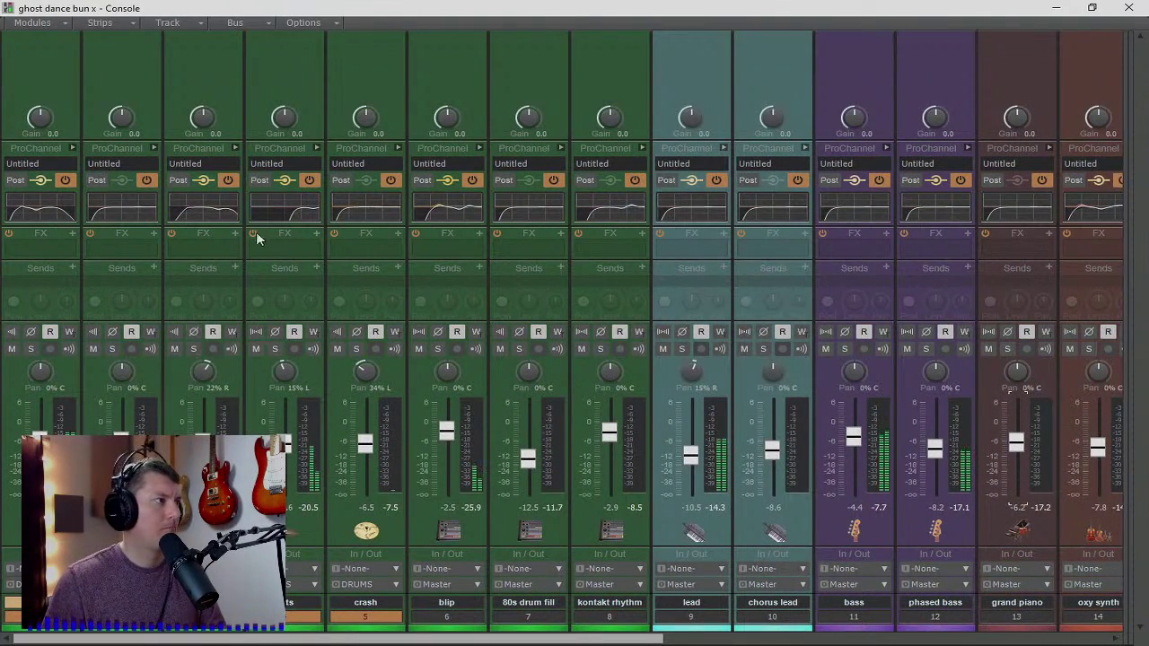
click(233, 269)
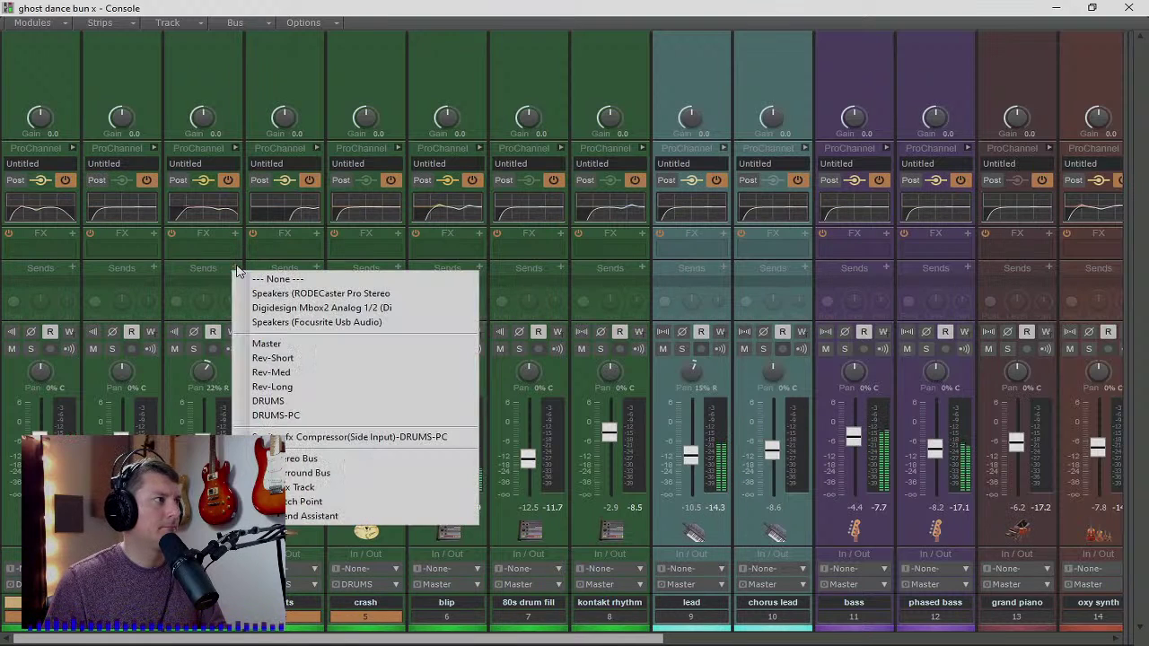
click(276, 361)
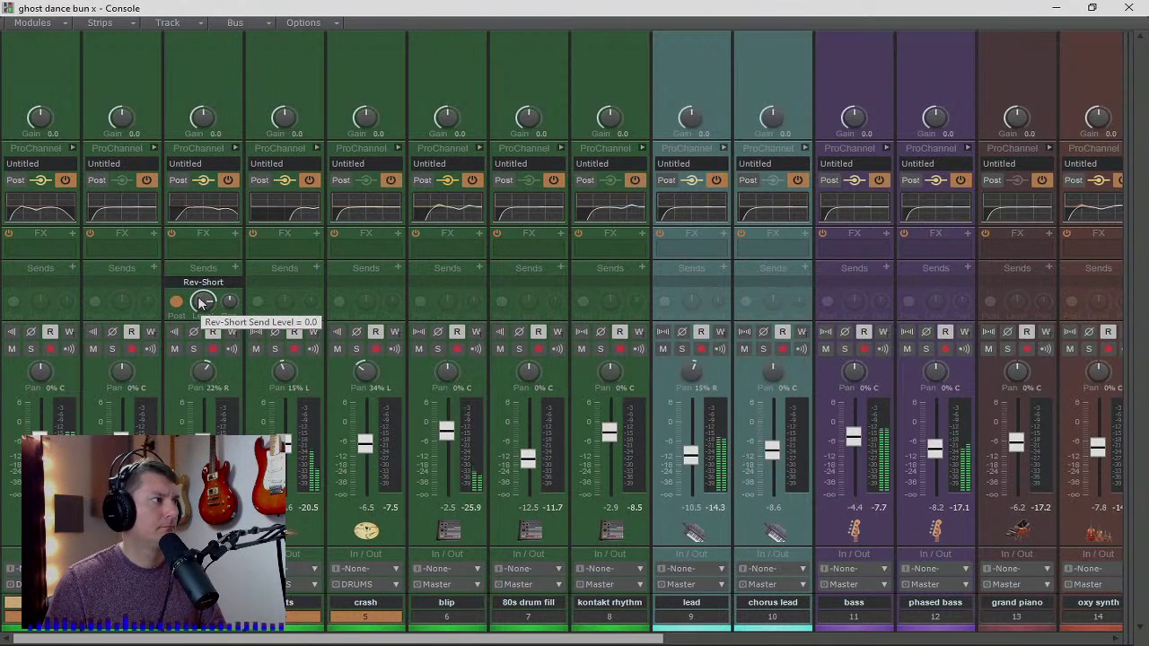
click(193, 349)
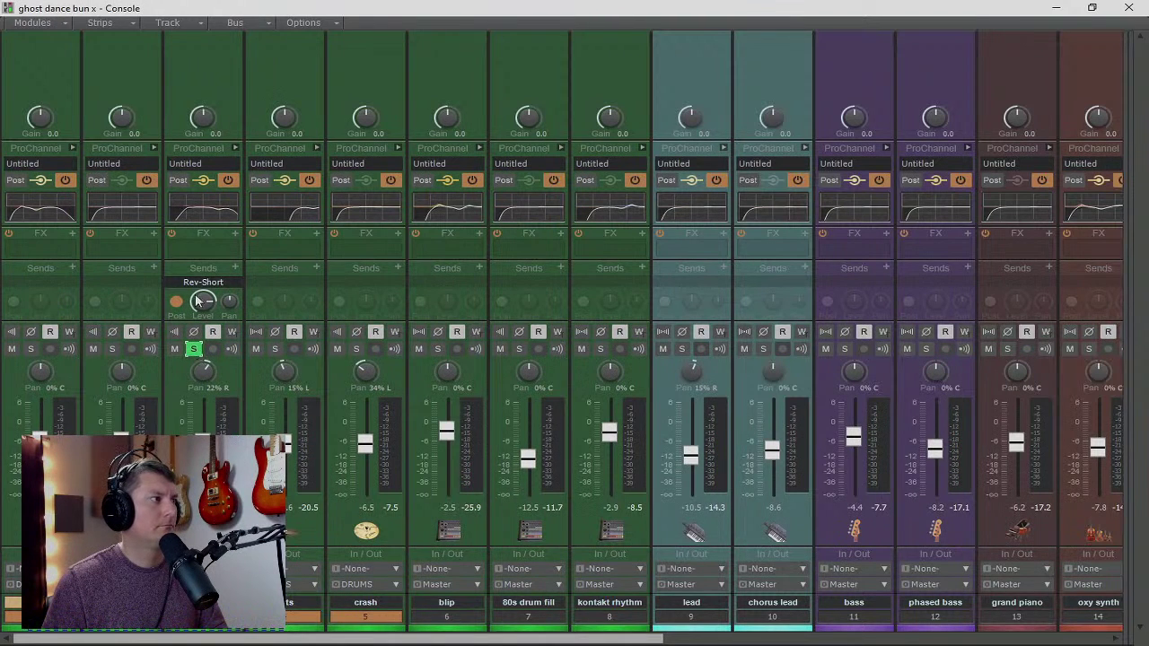
mouse_move(201, 285)
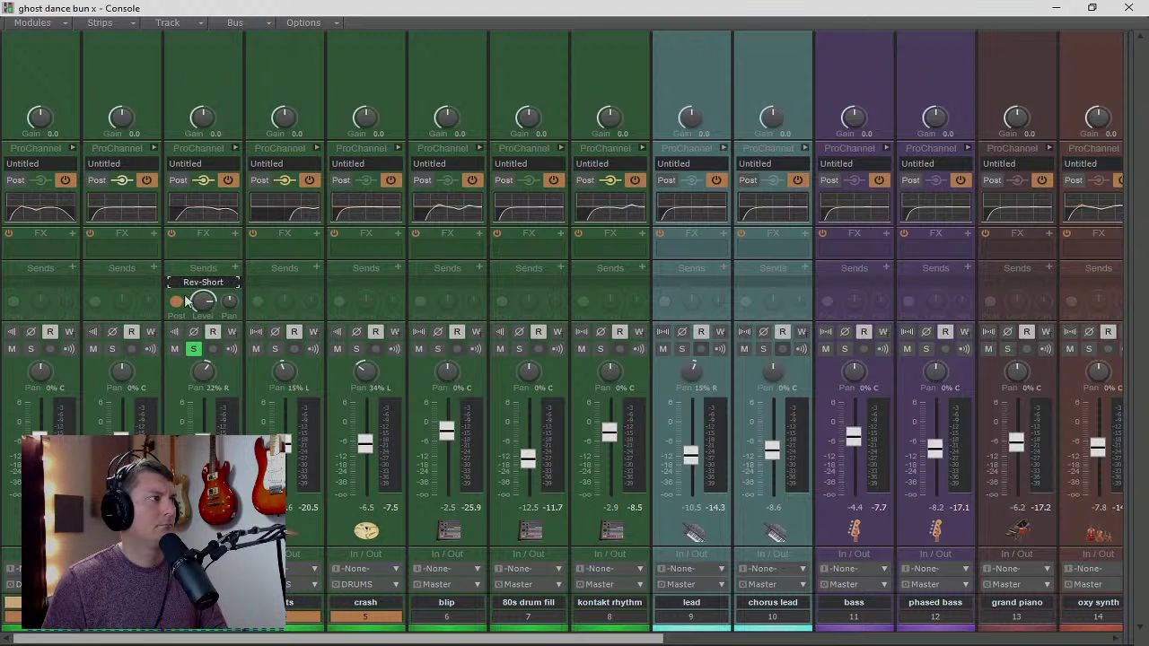
- Add Rev-Med and Rev-Long sends to track 3, unsolo it, set the Rev-Long send to -6.0 and slightly lower Rev-Med
click(232, 282)
click(270, 371)
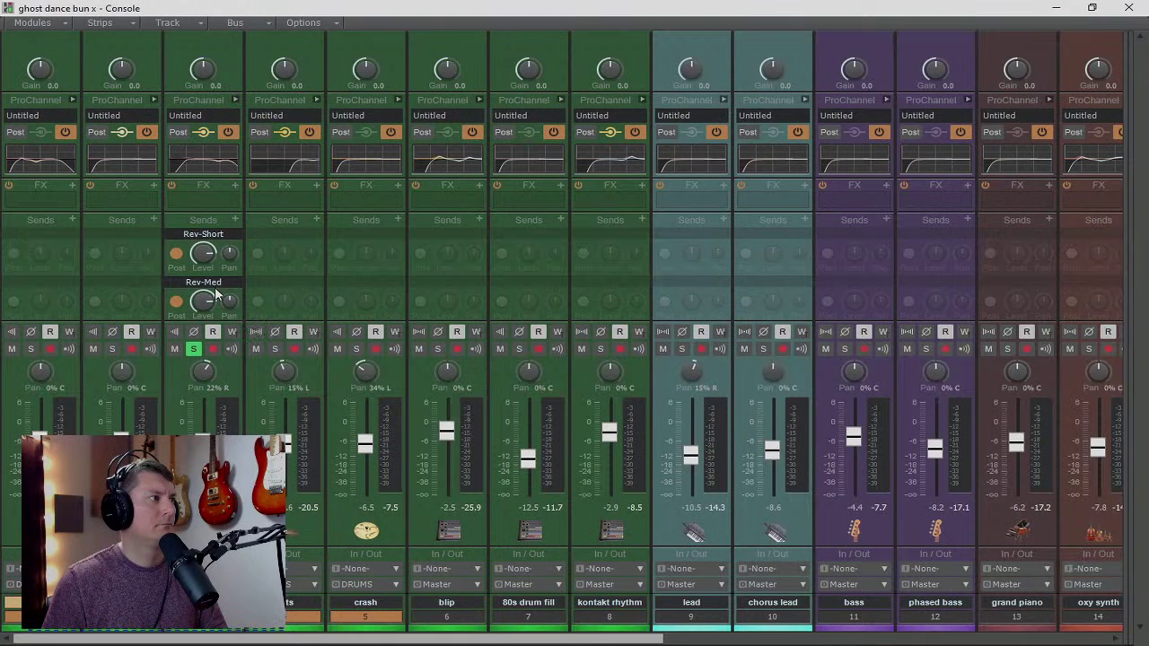
click(192, 350)
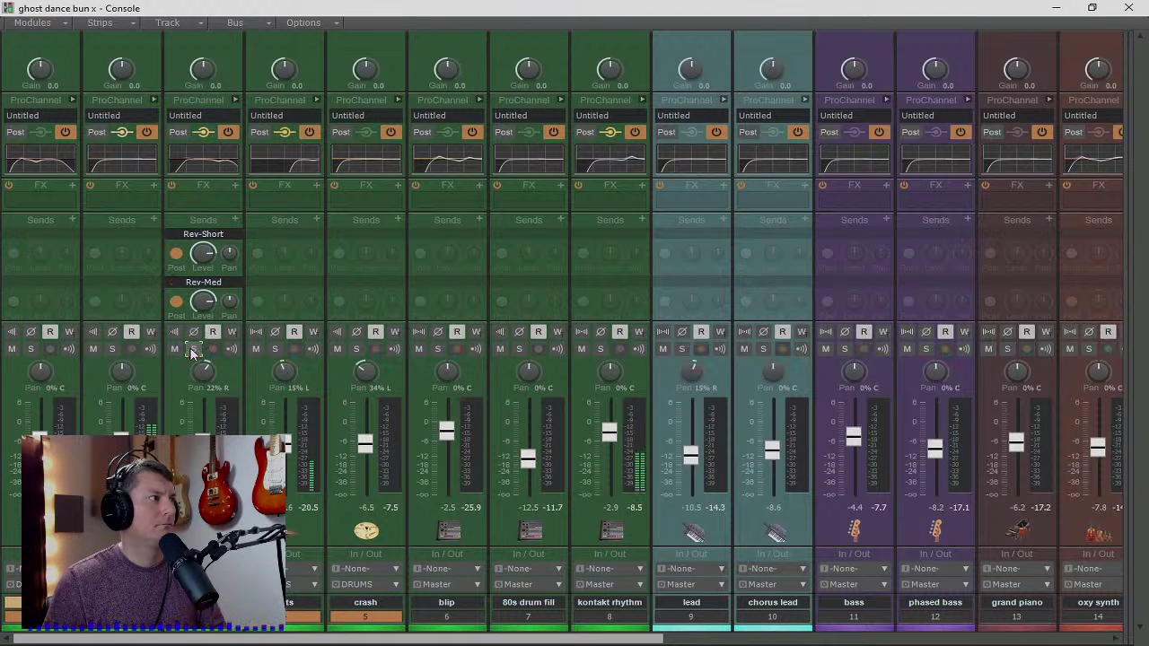
click(234, 229)
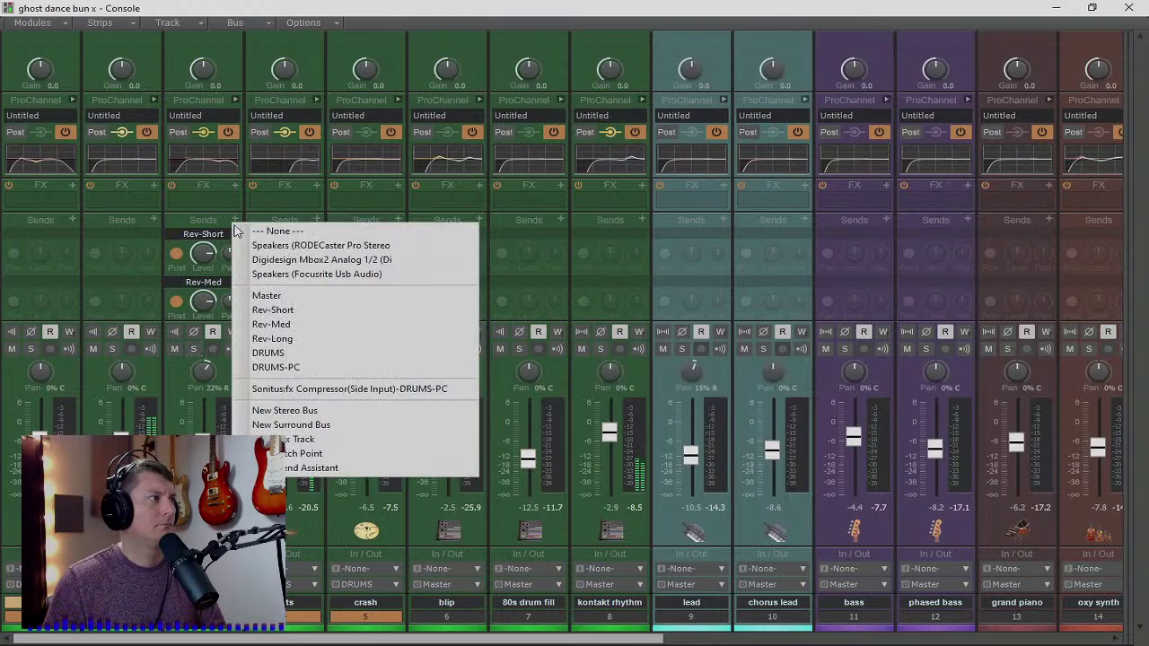
click(265, 341)
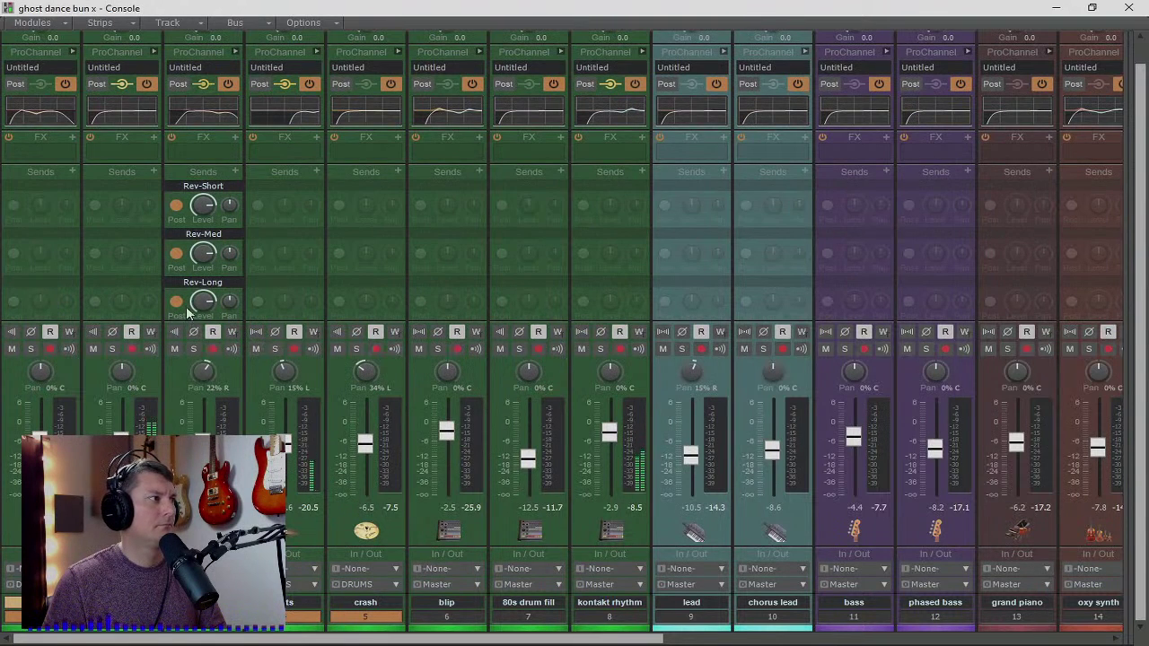
drag(199, 303, 203, 311)
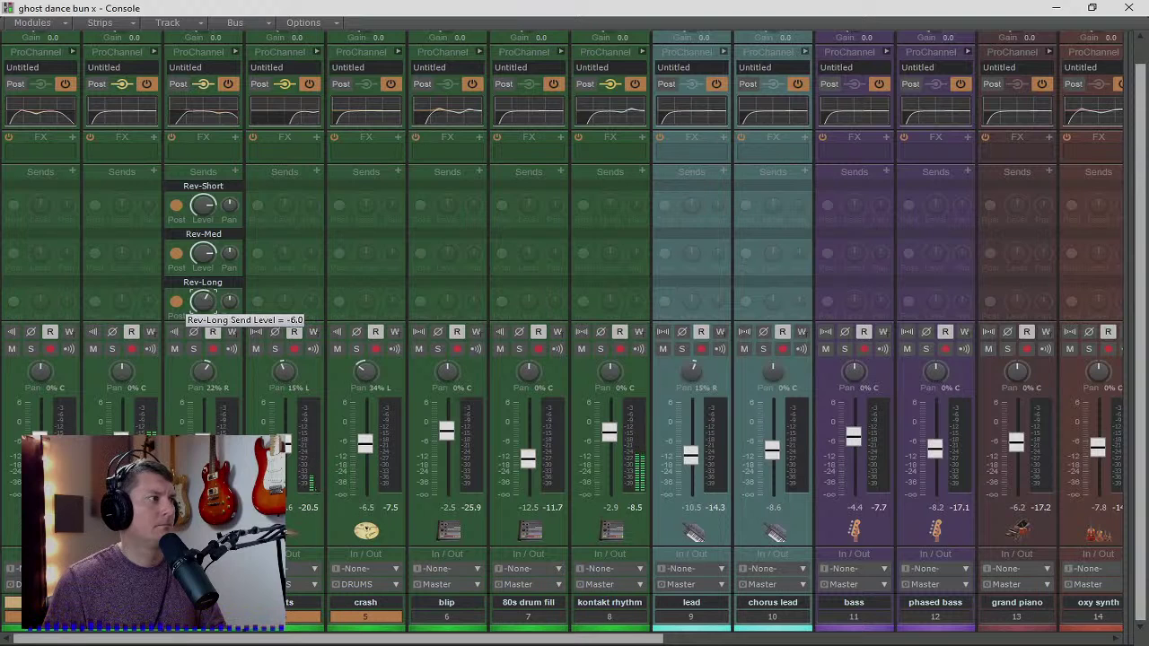
mouse_move(203, 254)
mouse_down()
mouse_move(203, 264)
mouse_move(202, 252)
mouse_up()
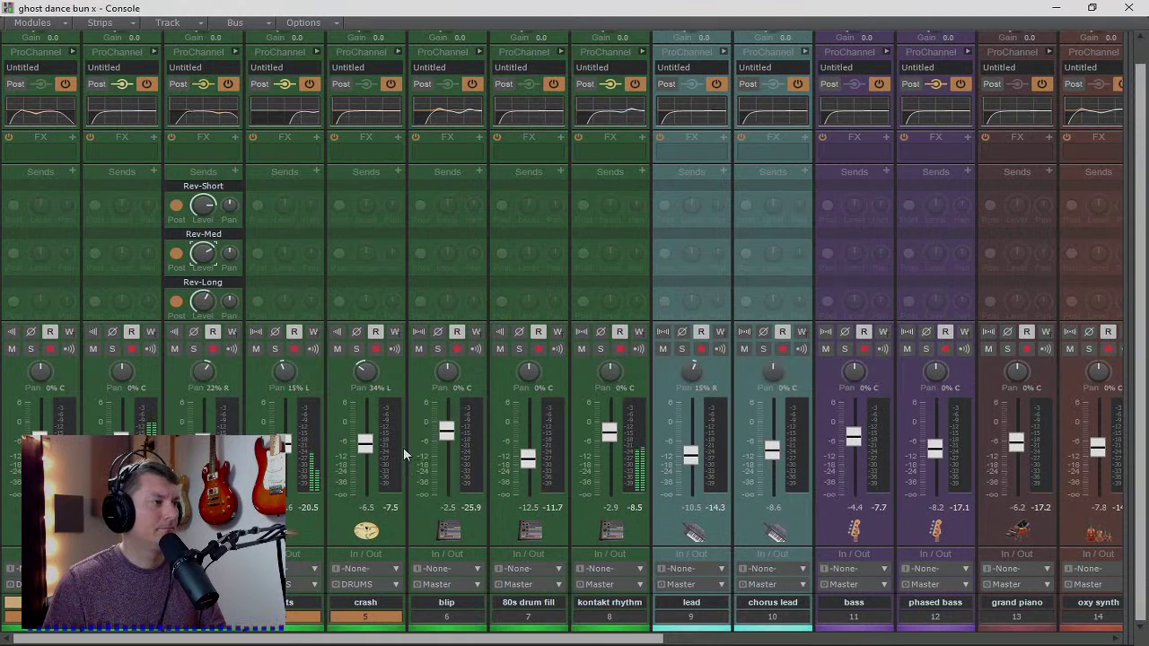
- Add Rev-Short and Rev-Med sends to the kontakt rhythm track and lower its Rev-Med send level
click(600, 348)
click(600, 349)
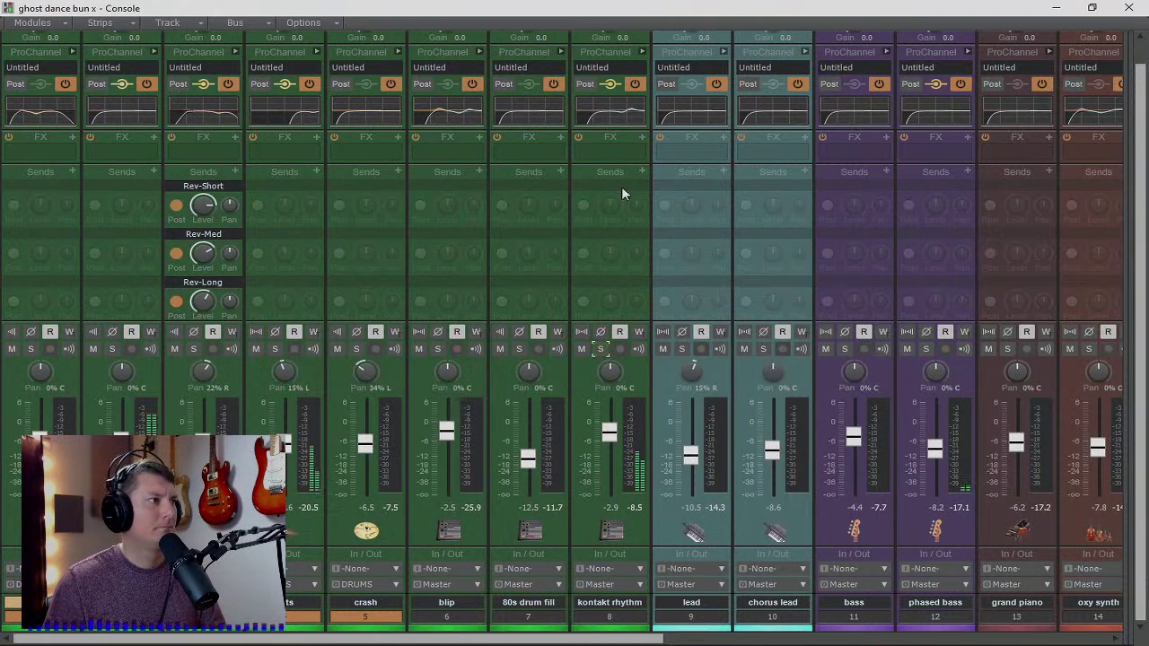
click(641, 171)
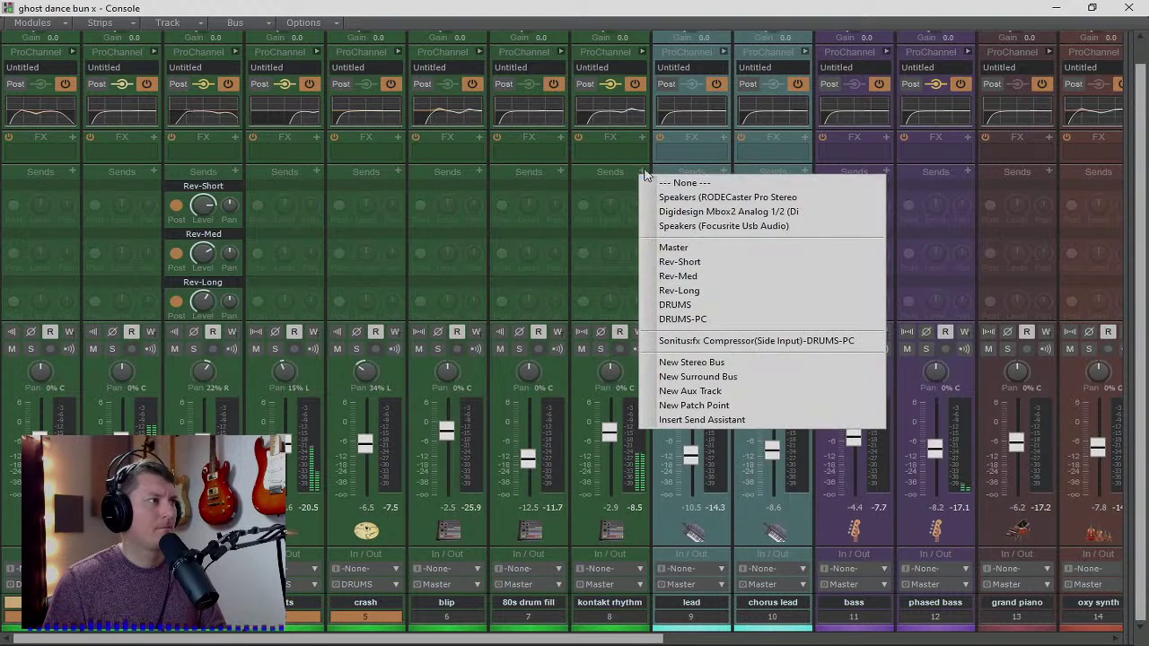
click(690, 263)
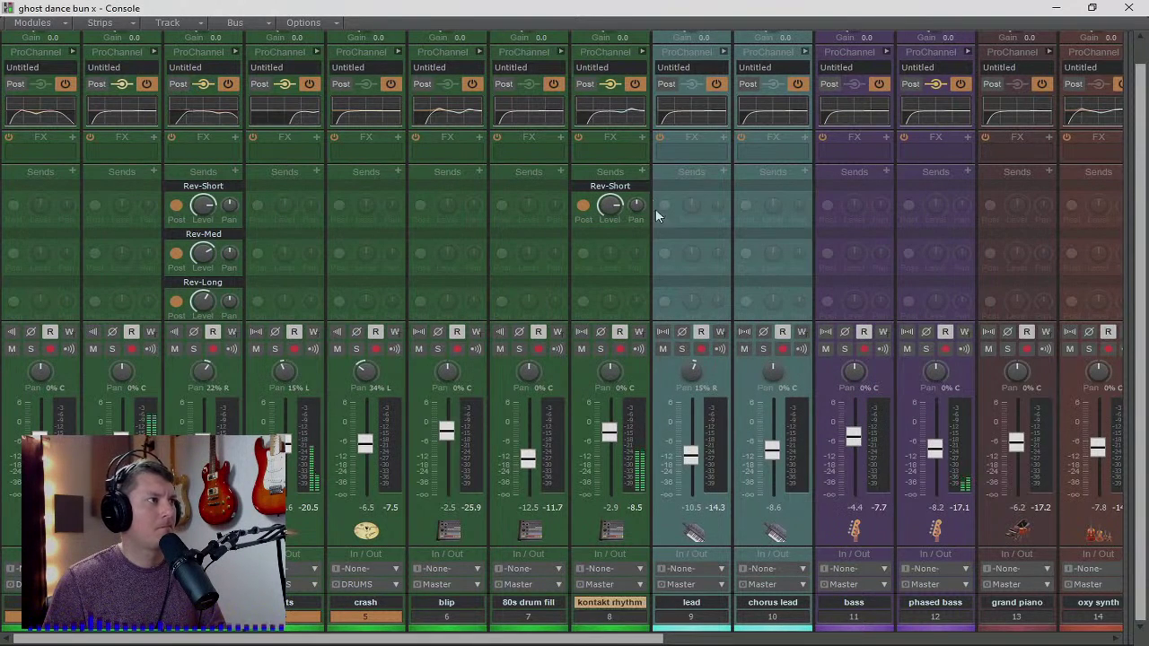
click(641, 171)
click(679, 278)
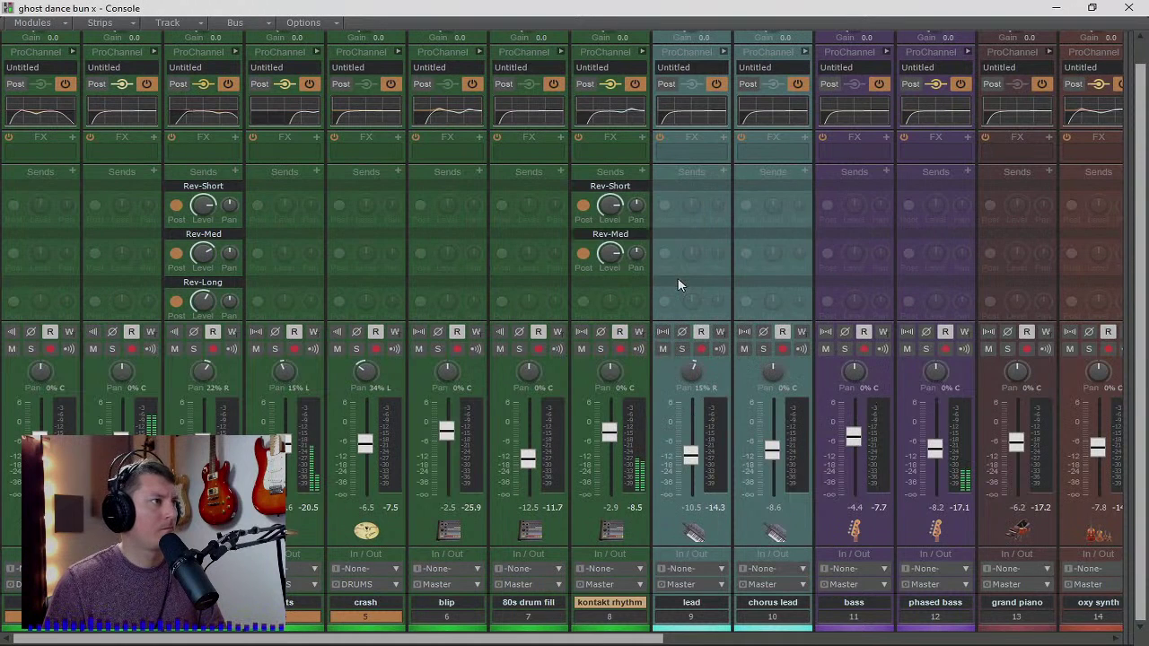
drag(611, 260, 611, 272)
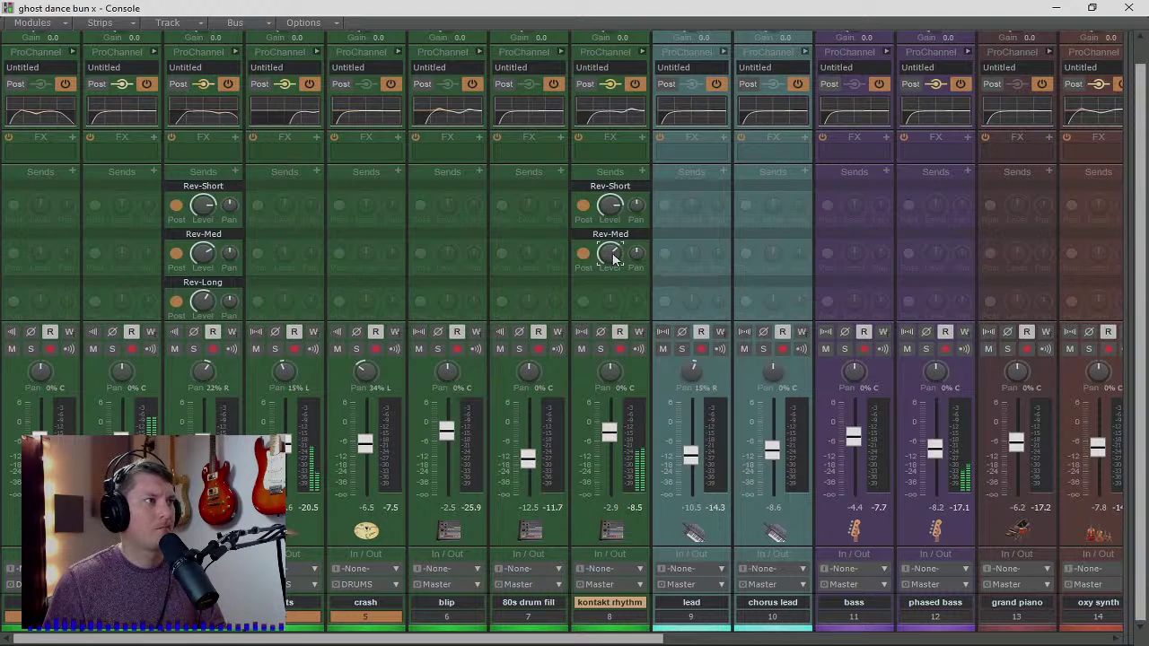
- Add a Rev-Long send at about -3.3 to kontakt rhythm and raise its volume to about -1.5 dB, soloing the track briefly
click(642, 171)
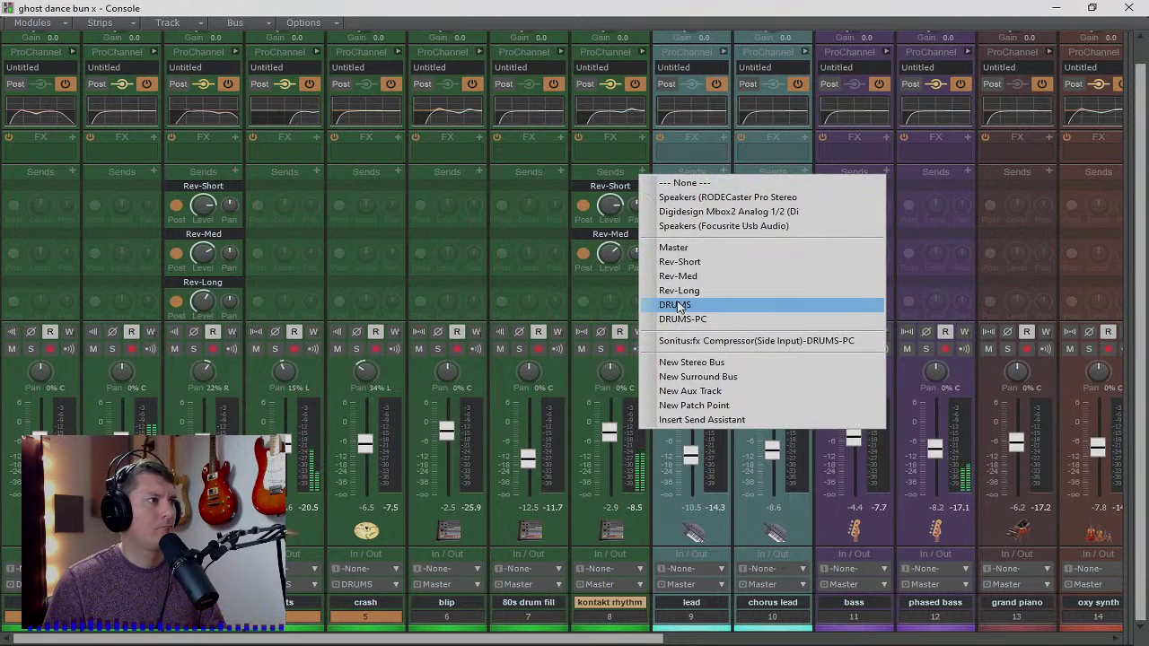
click(678, 290)
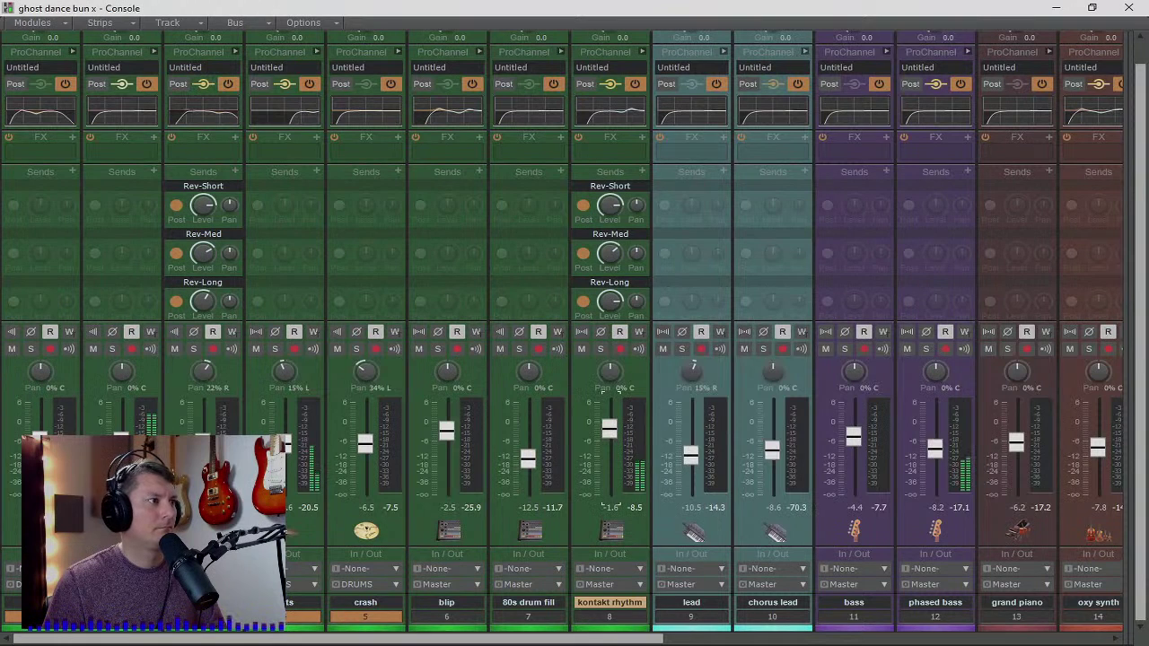
drag(607, 306, 607, 312)
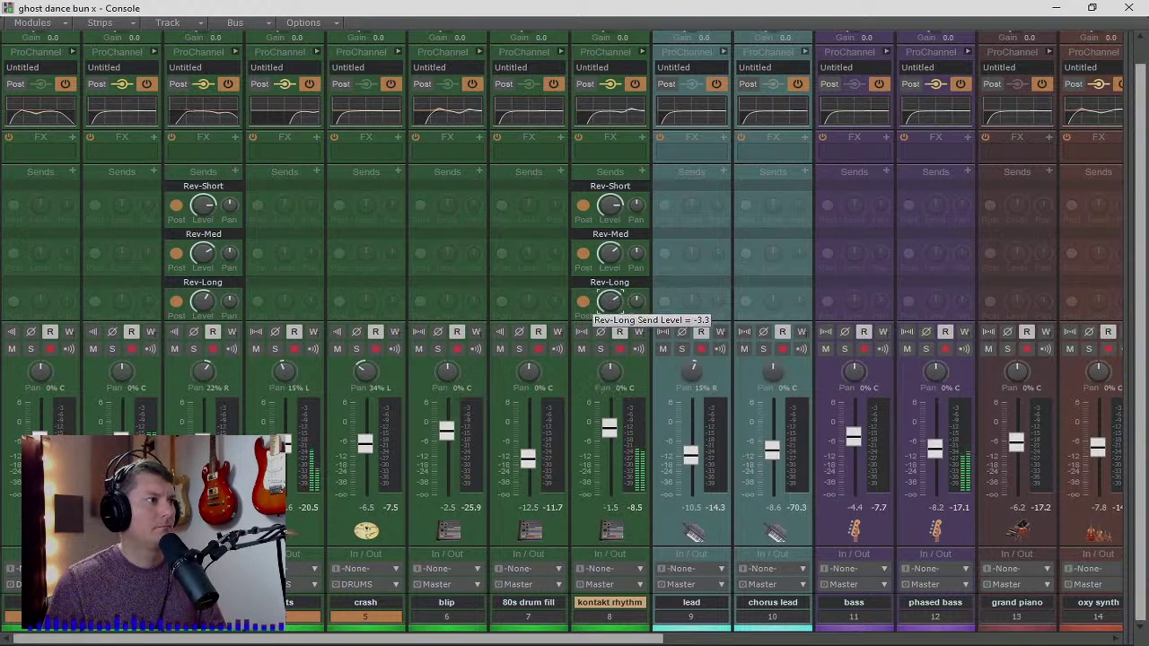
click(600, 348)
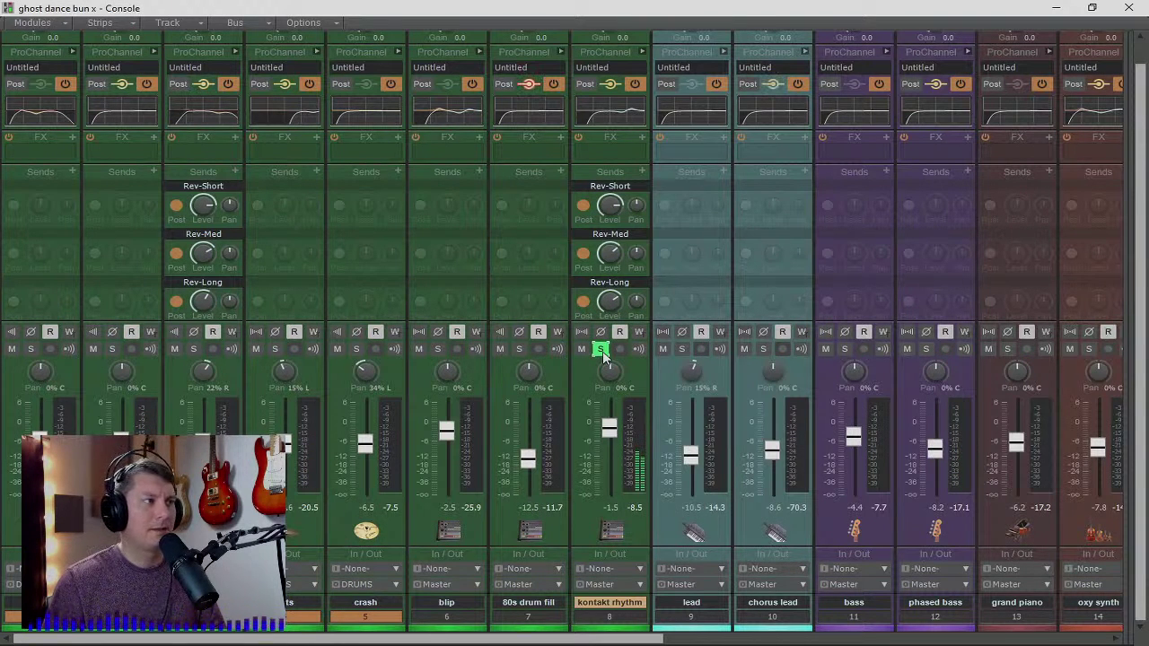
click(600, 350)
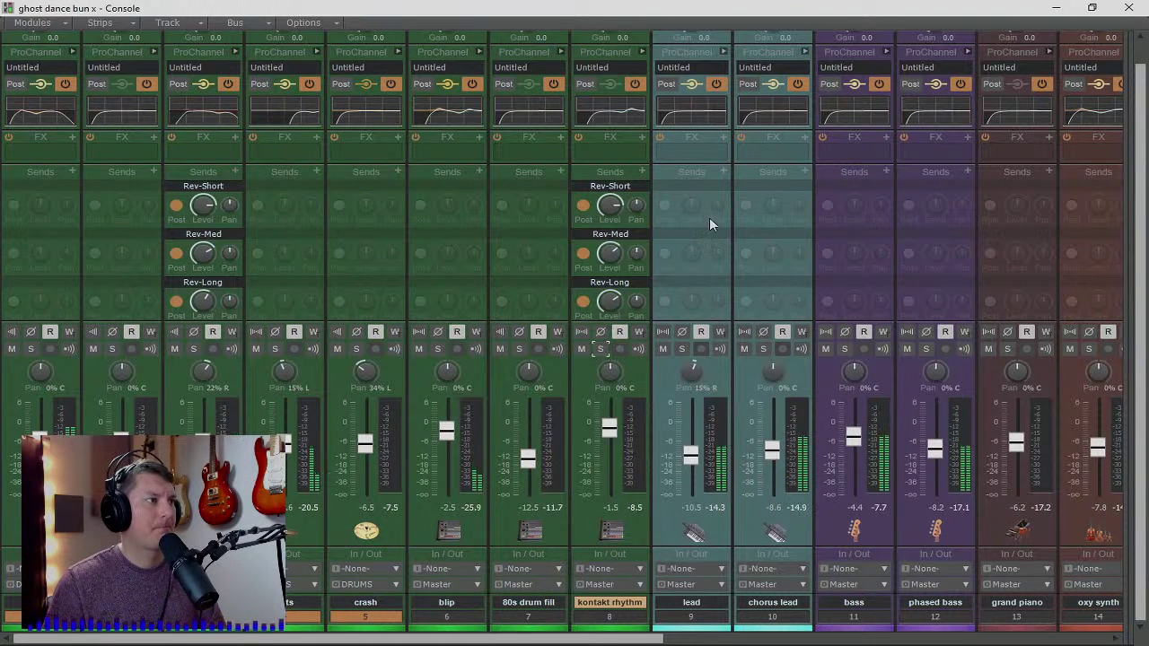
- Add Rev-Short and Rev-Med sends to the lead track and slightly lower its Rev-Med send level
click(725, 171)
click(756, 264)
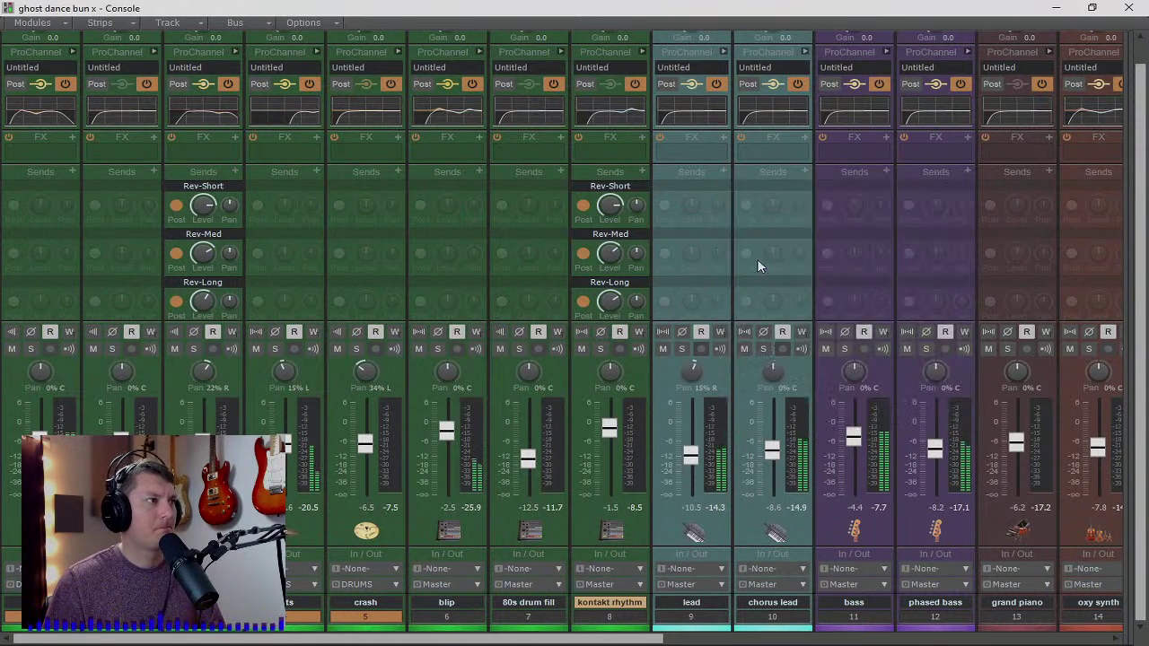
click(725, 171)
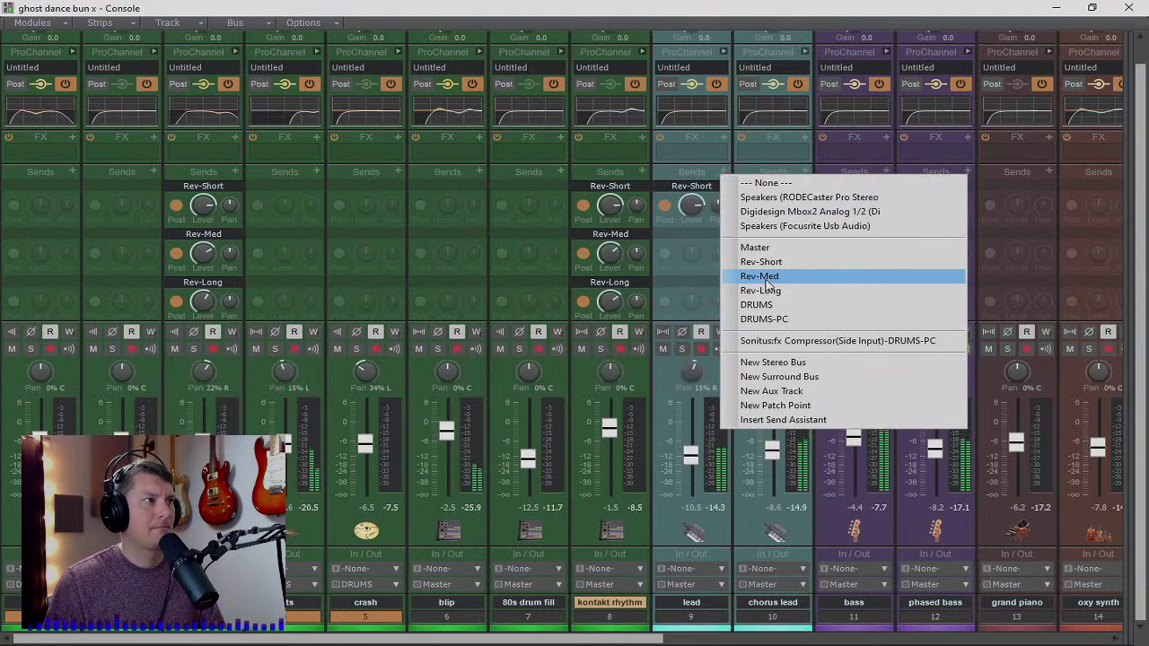
click(759, 275)
drag(691, 253, 692, 261)
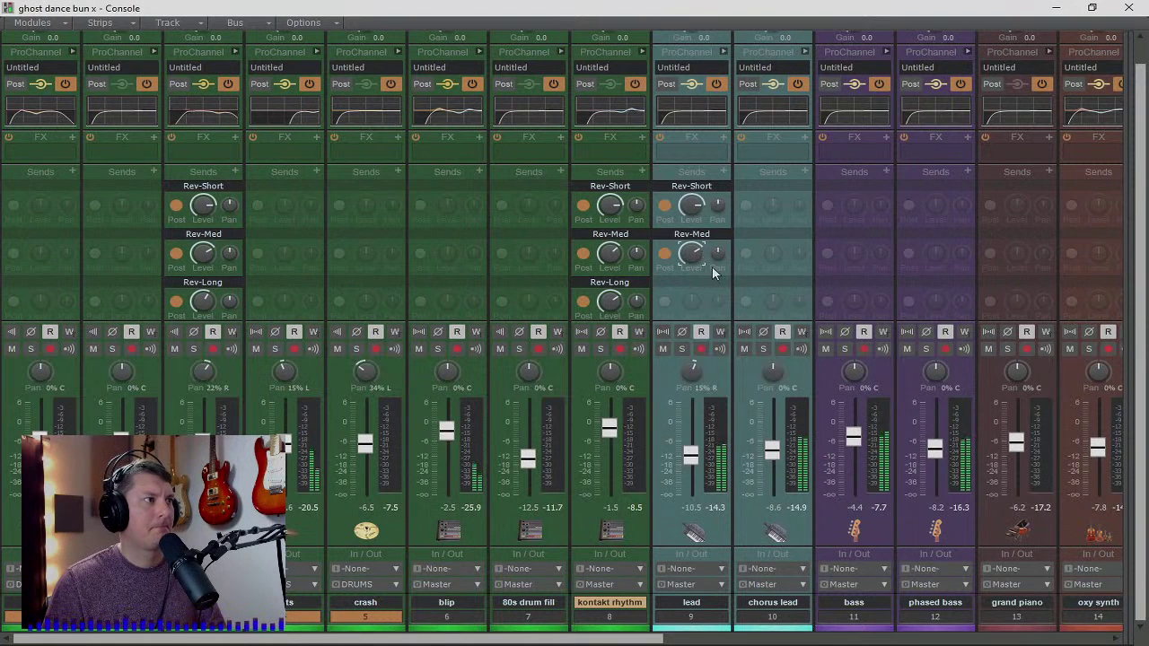
- Add a slightly lowered Rev-Long send to the lead track and raise the track's volume to about -8.4 dB
click(723, 172)
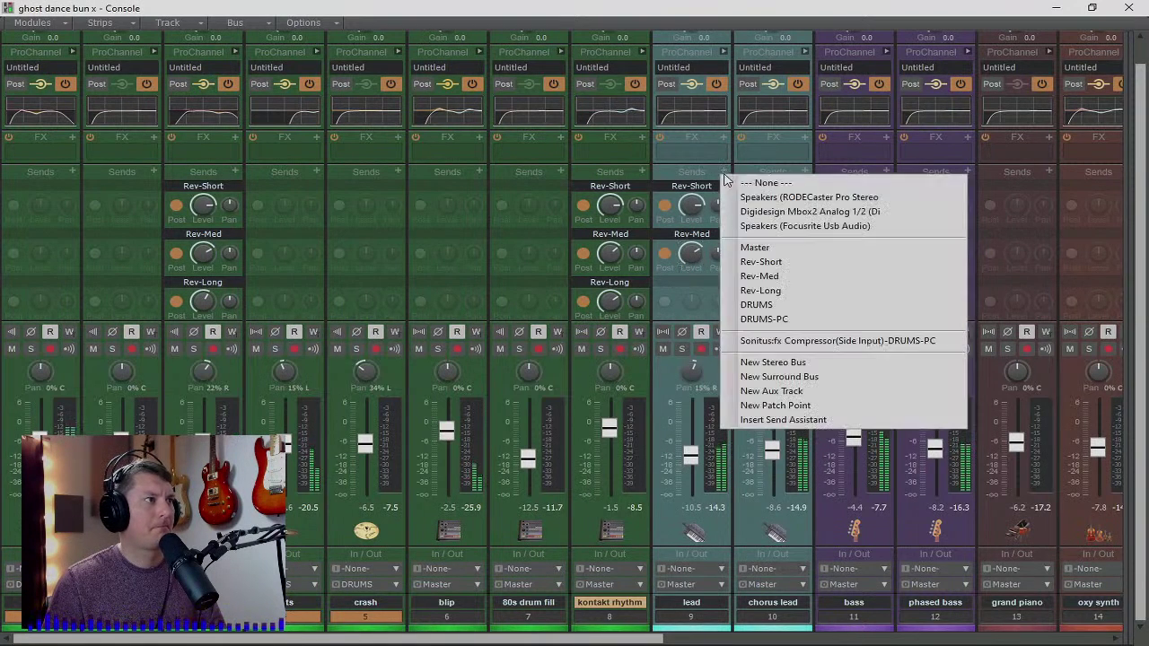
click(755, 290)
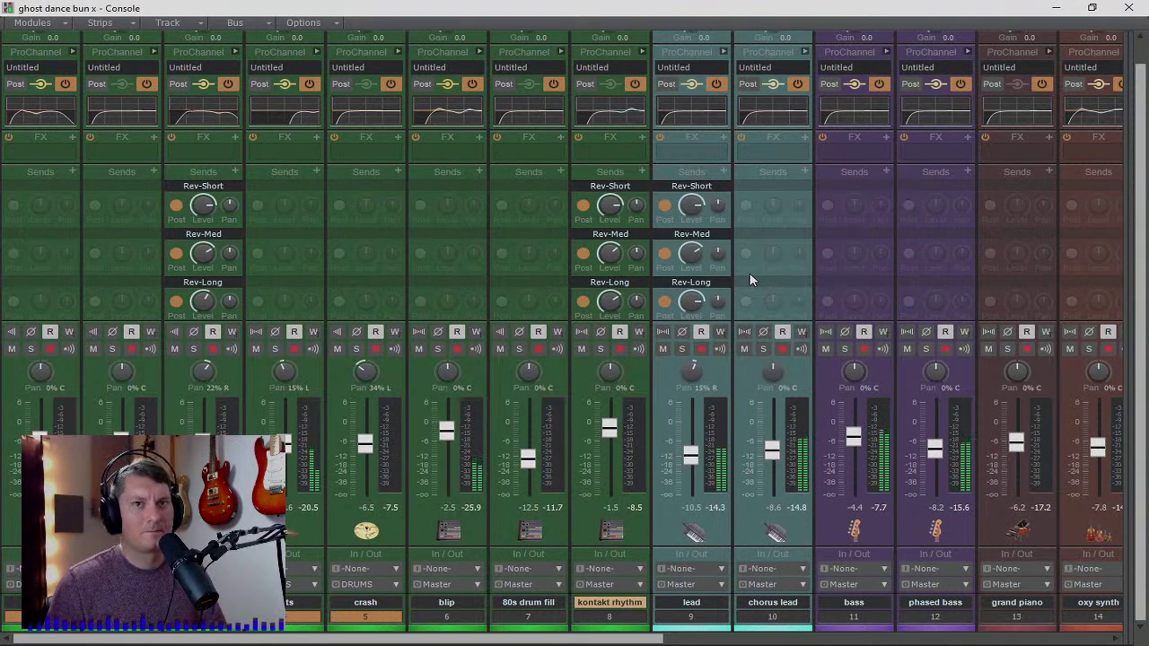
click(689, 304)
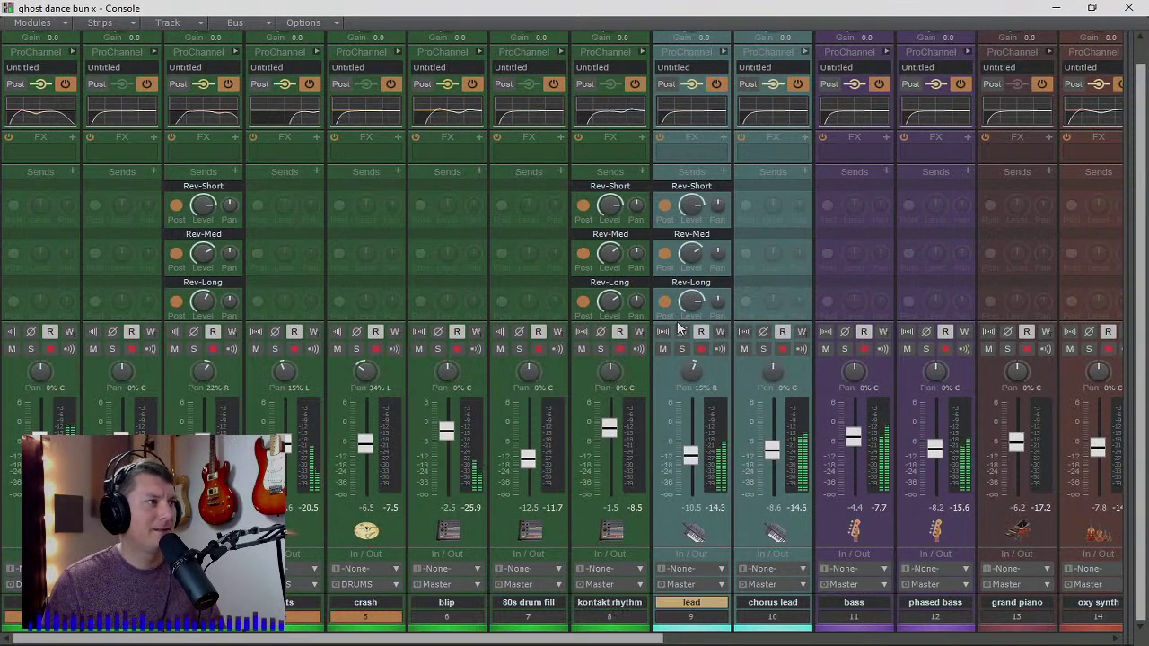
drag(690, 303, 690, 310)
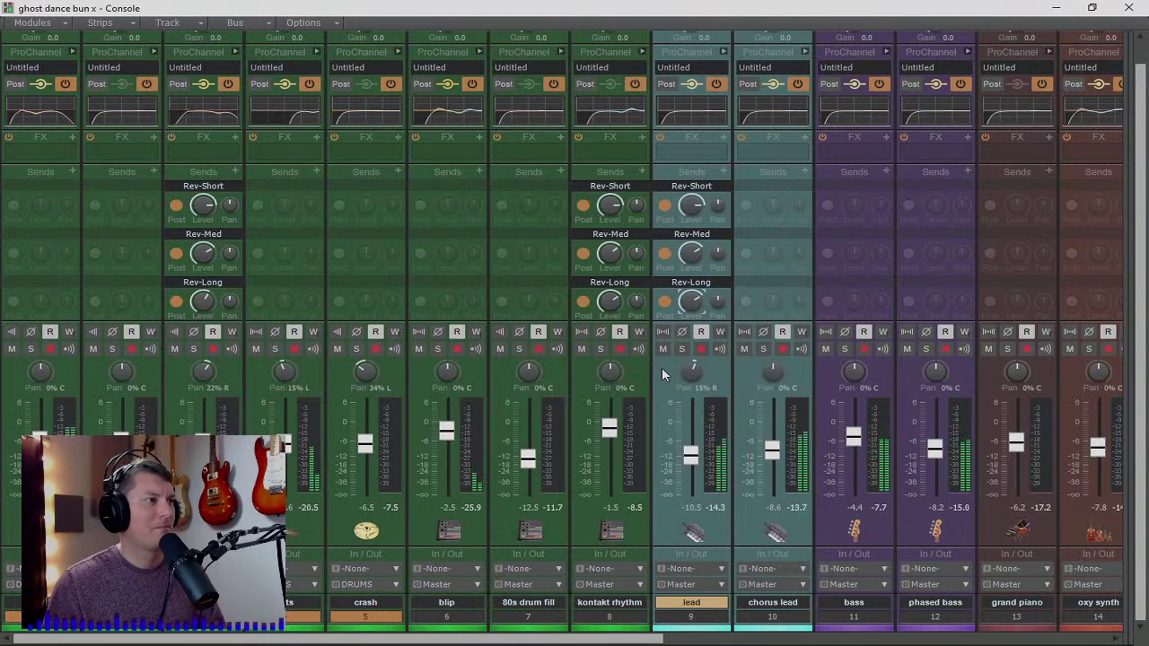
drag(692, 462, 692, 458)
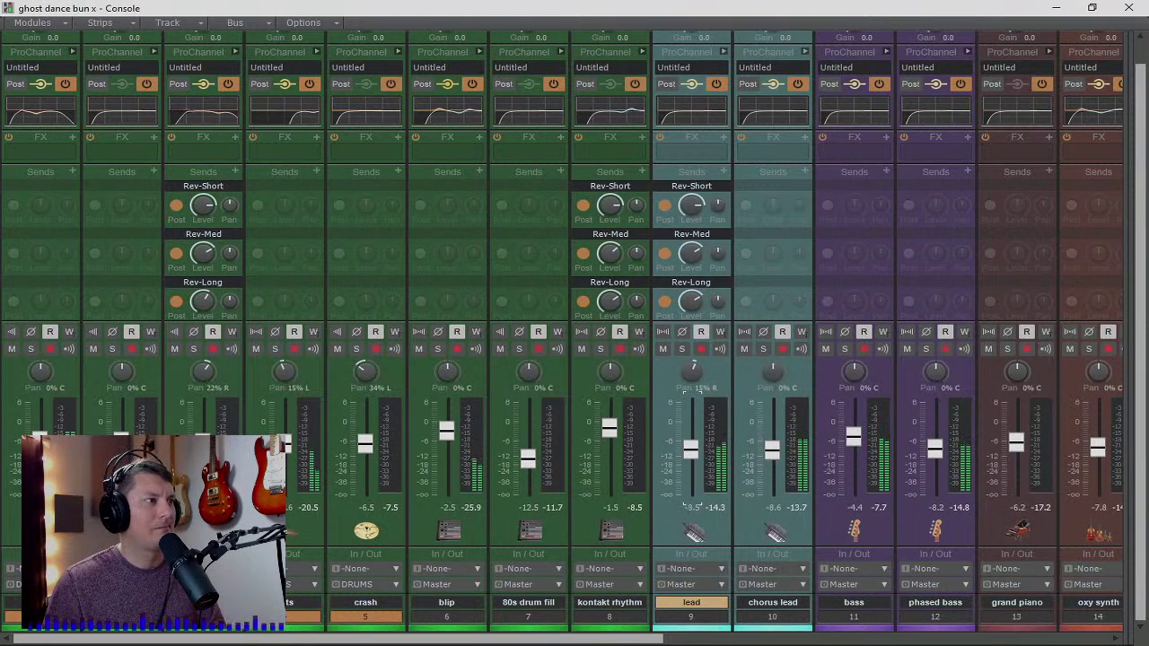
mouse_move(613, 437)
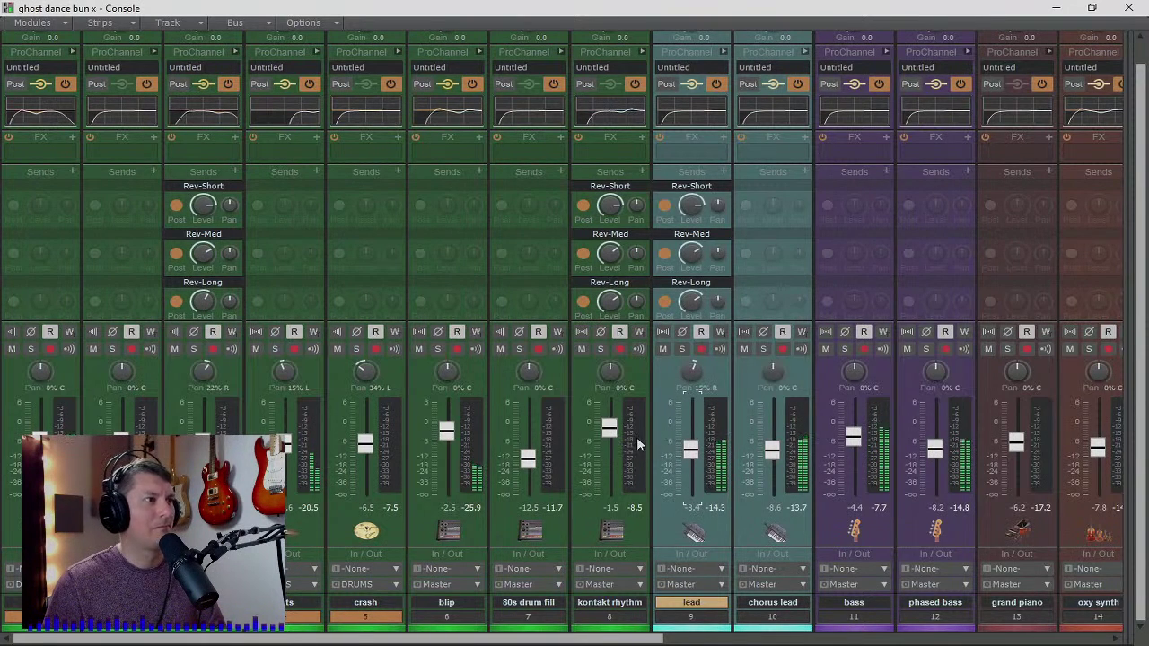
- Add Rev-Short, Rev-Med and Rev-Long sends to the chorus lead track
click(802, 176)
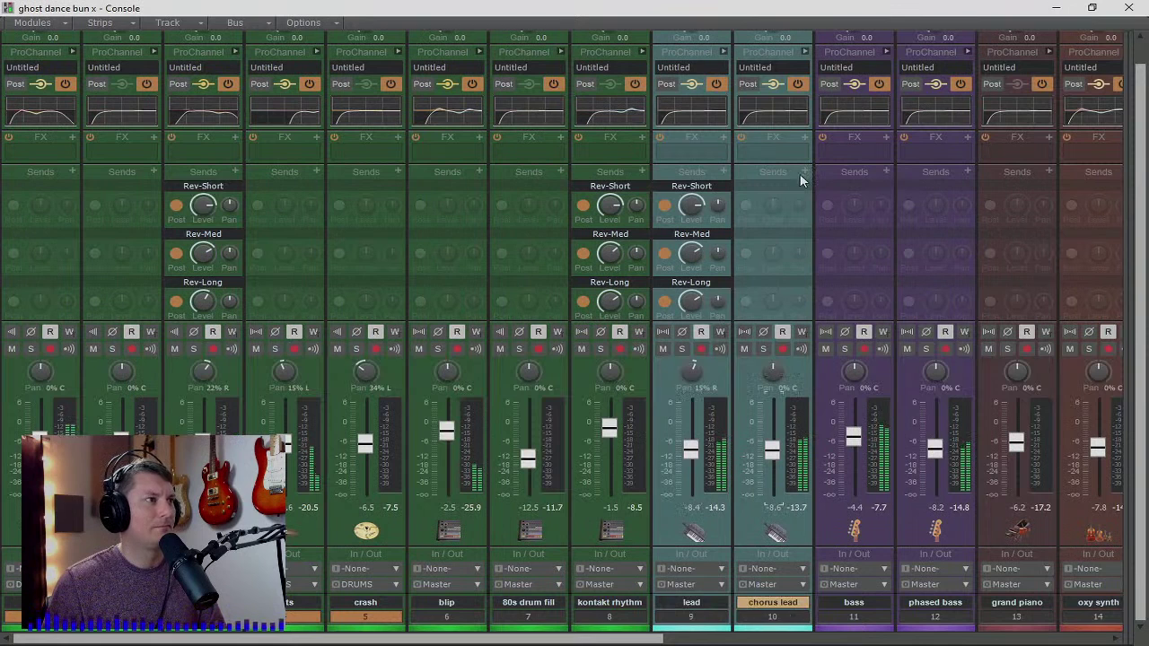
click(807, 172)
click(821, 260)
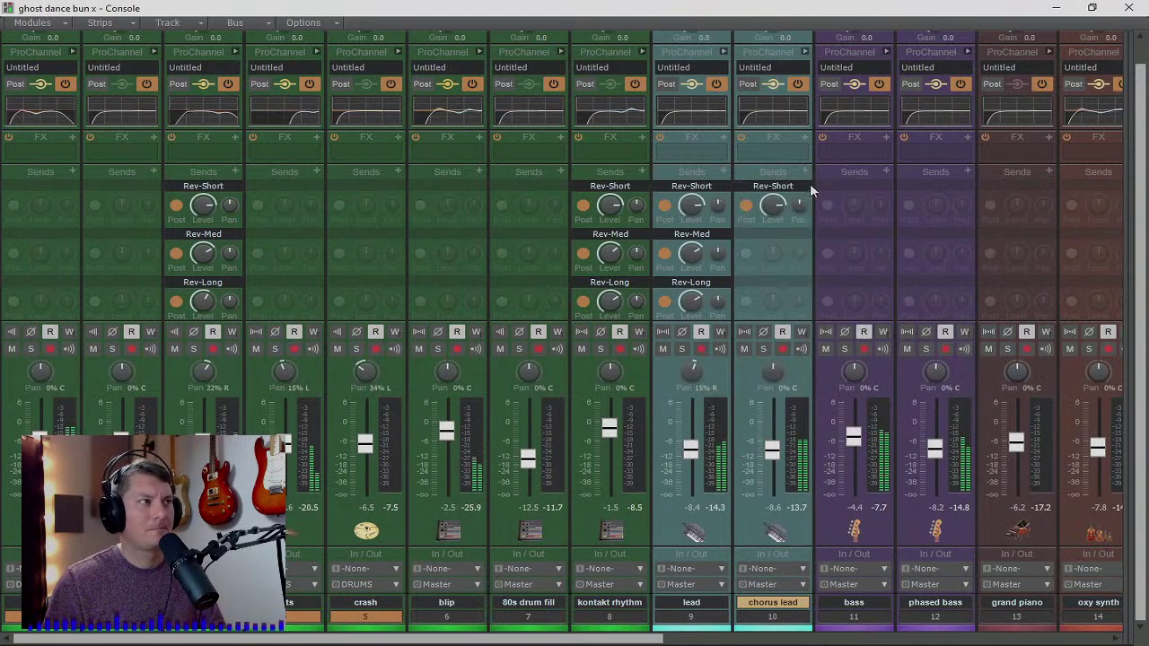
click(807, 175)
click(834, 275)
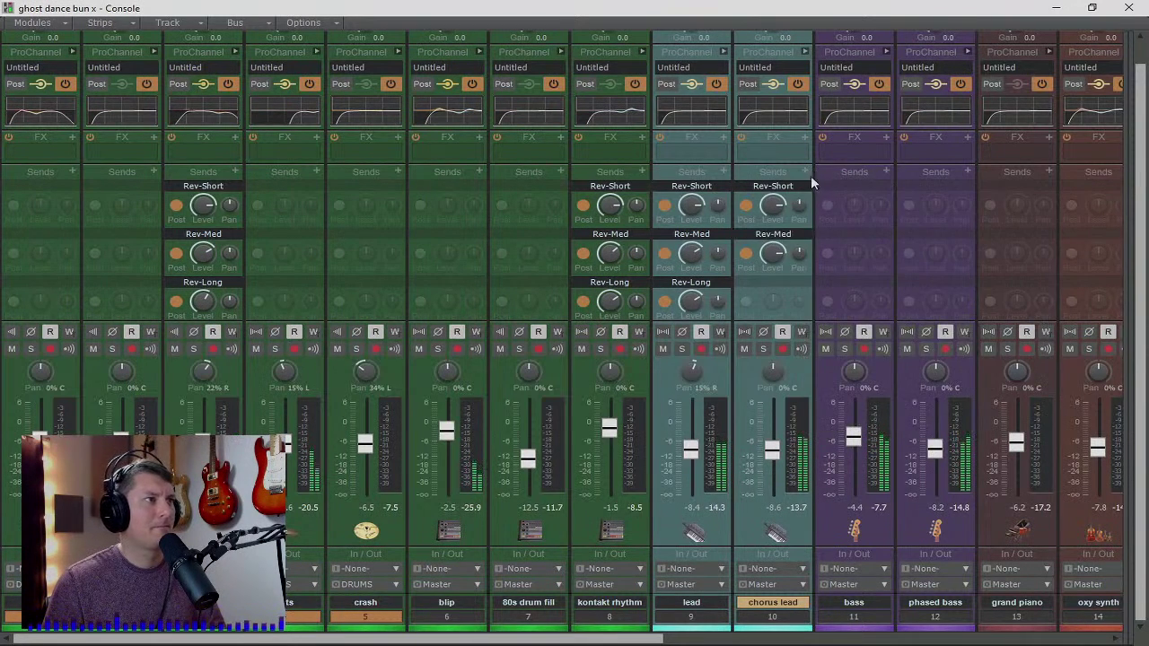
click(805, 175)
click(830, 289)
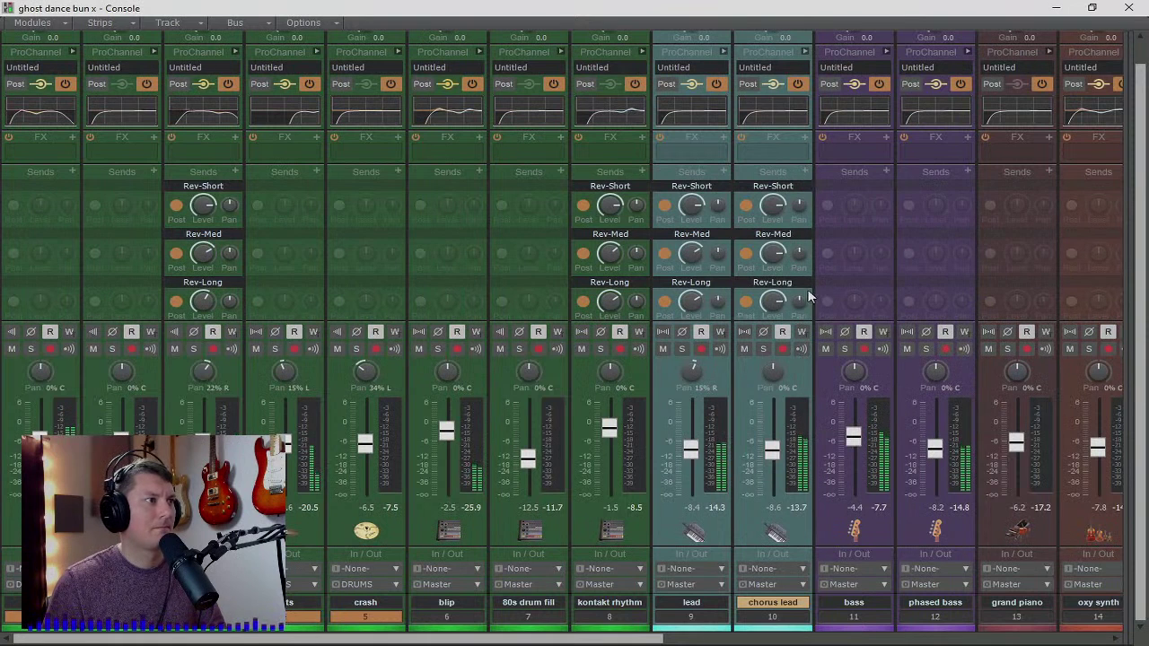
- Set the chorus lead's Rev-Long send to about -2.5 and Rev-Med to about -3.0, and slightly lower its Rev-Short send
drag(771, 302, 770, 317)
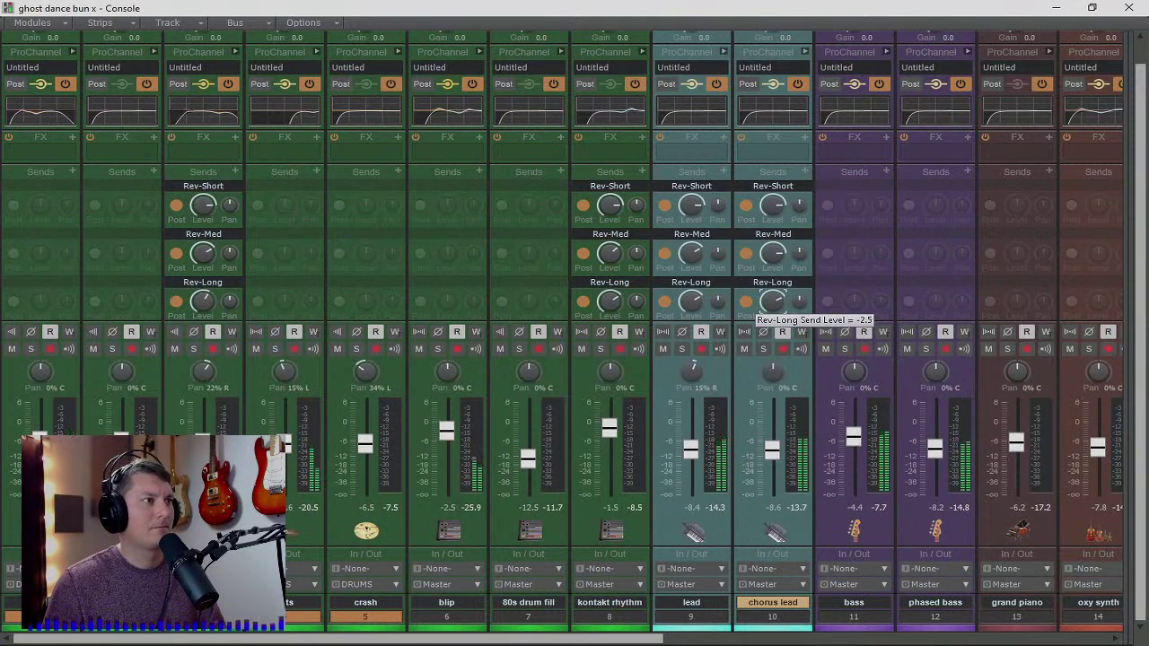
drag(772, 254, 771, 262)
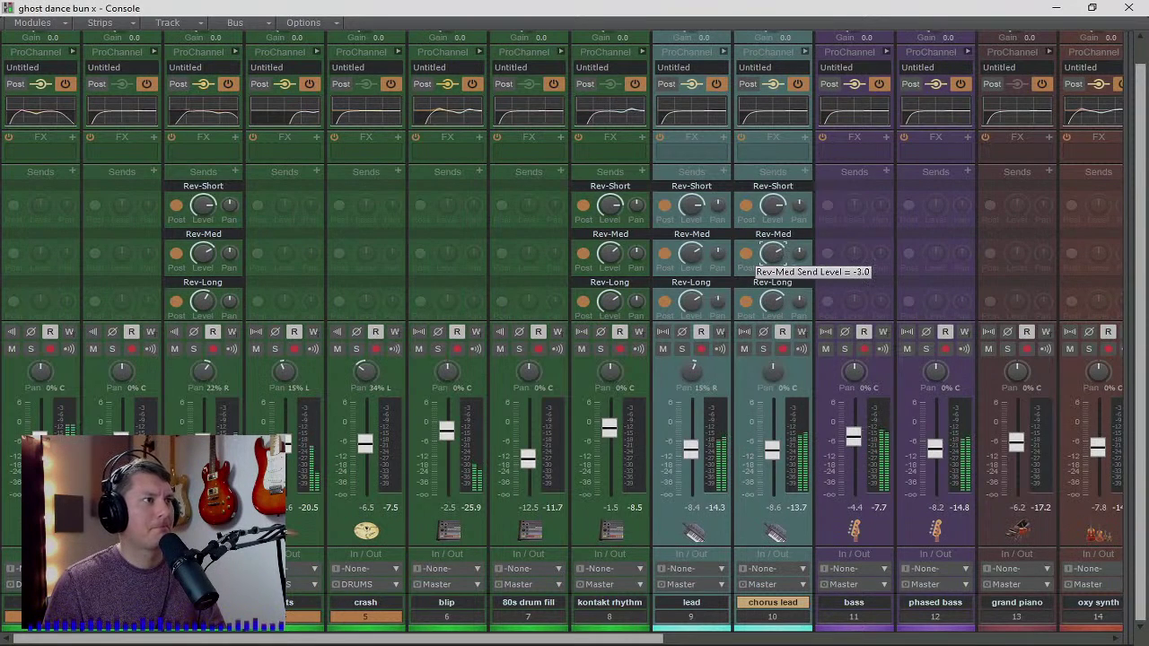
drag(771, 205, 772, 215)
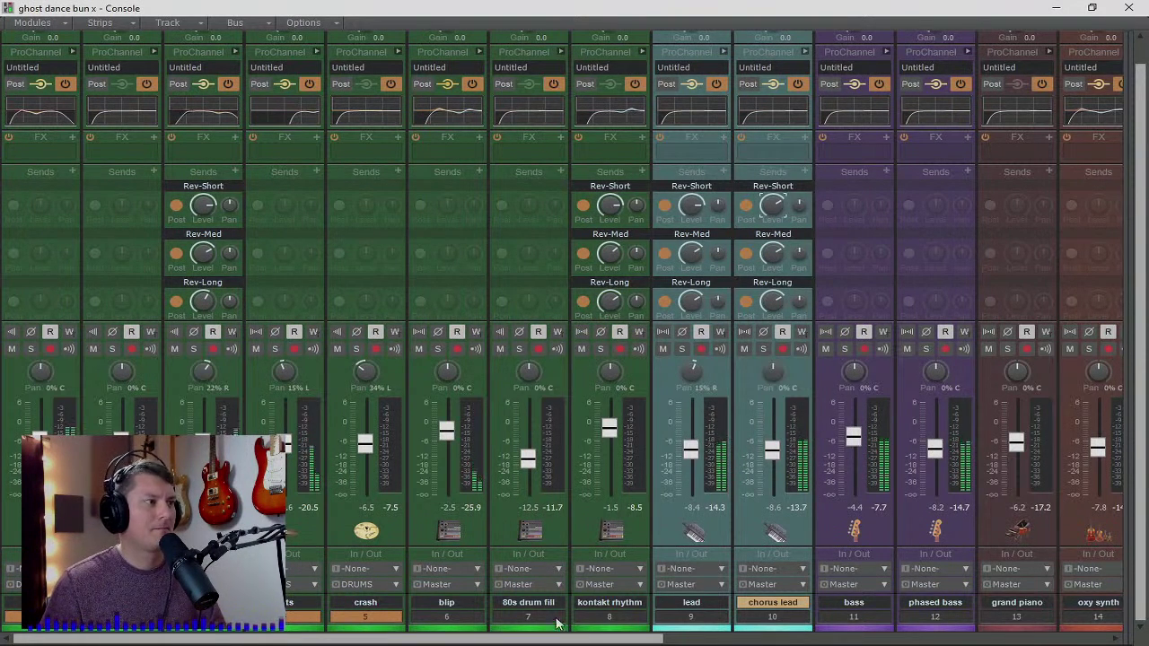
- Add Rev-Short, Rev-Med and Rev-Long sends to the grand piano track
drag(548, 639, 679, 639)
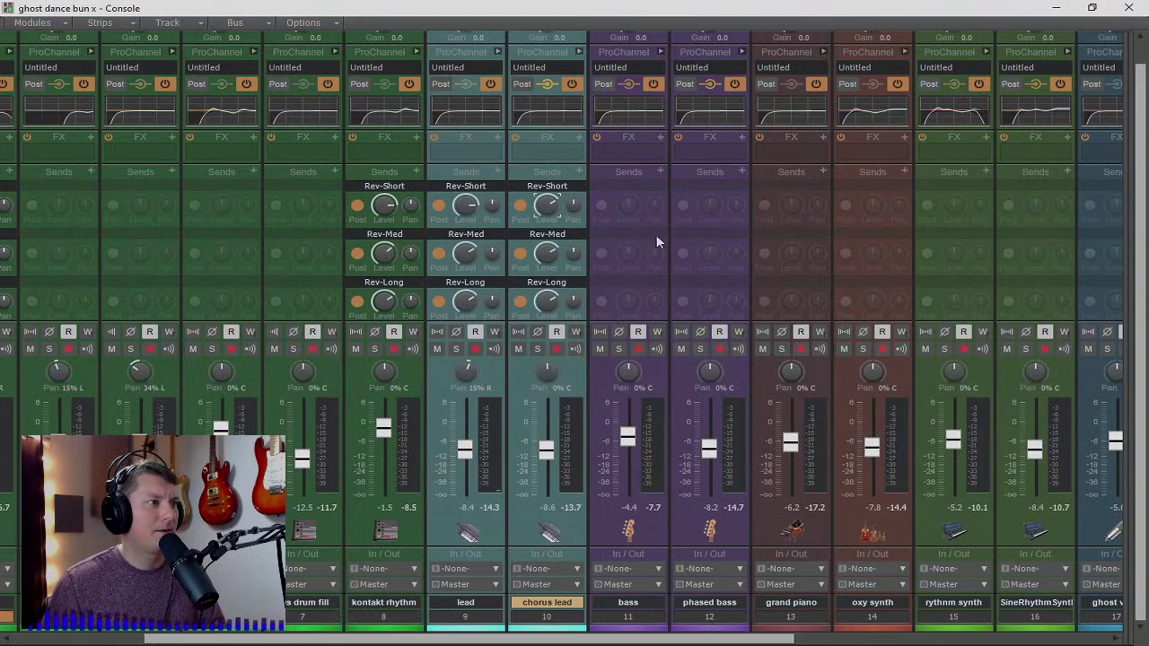
click(823, 174)
click(883, 257)
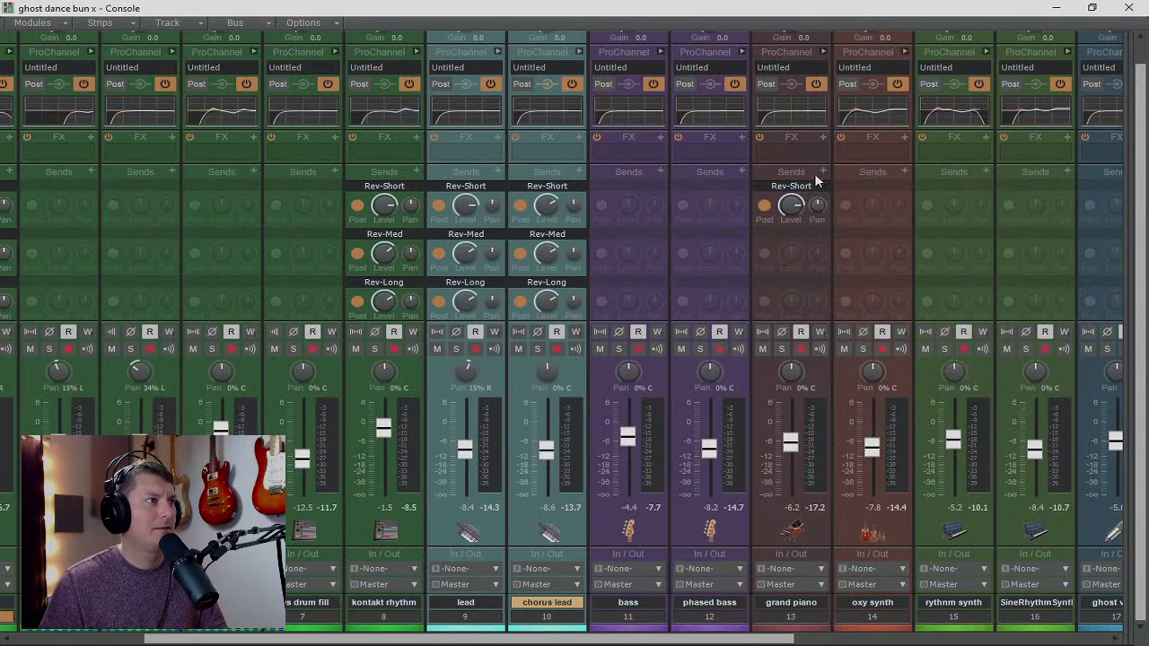
click(822, 173)
click(860, 277)
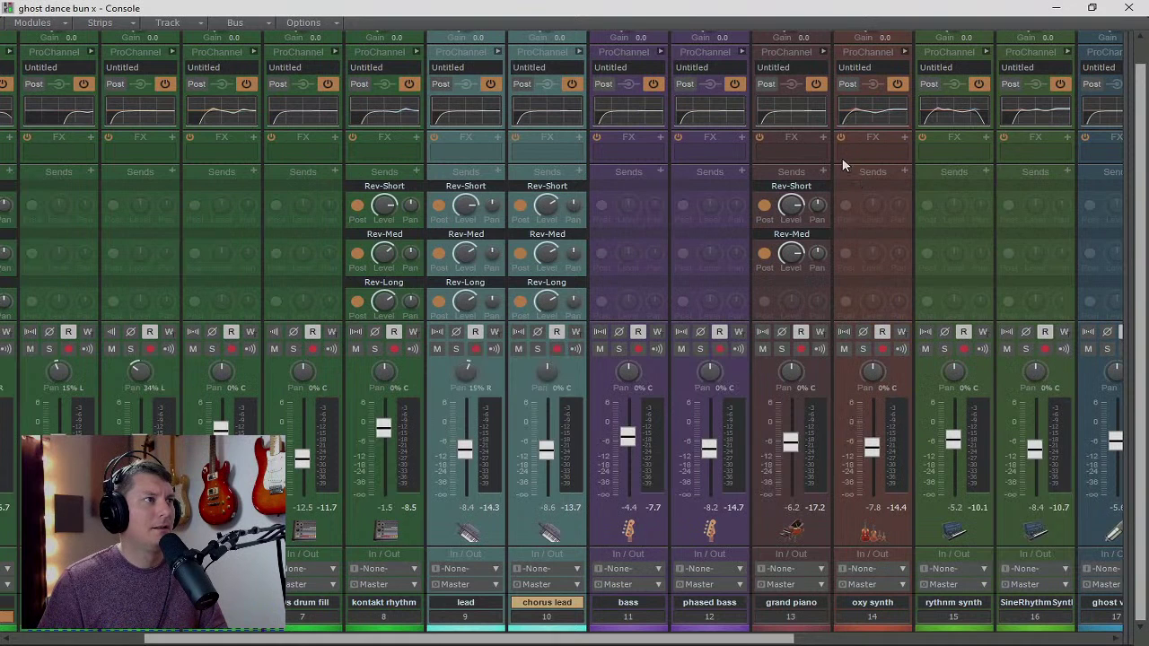
click(823, 173)
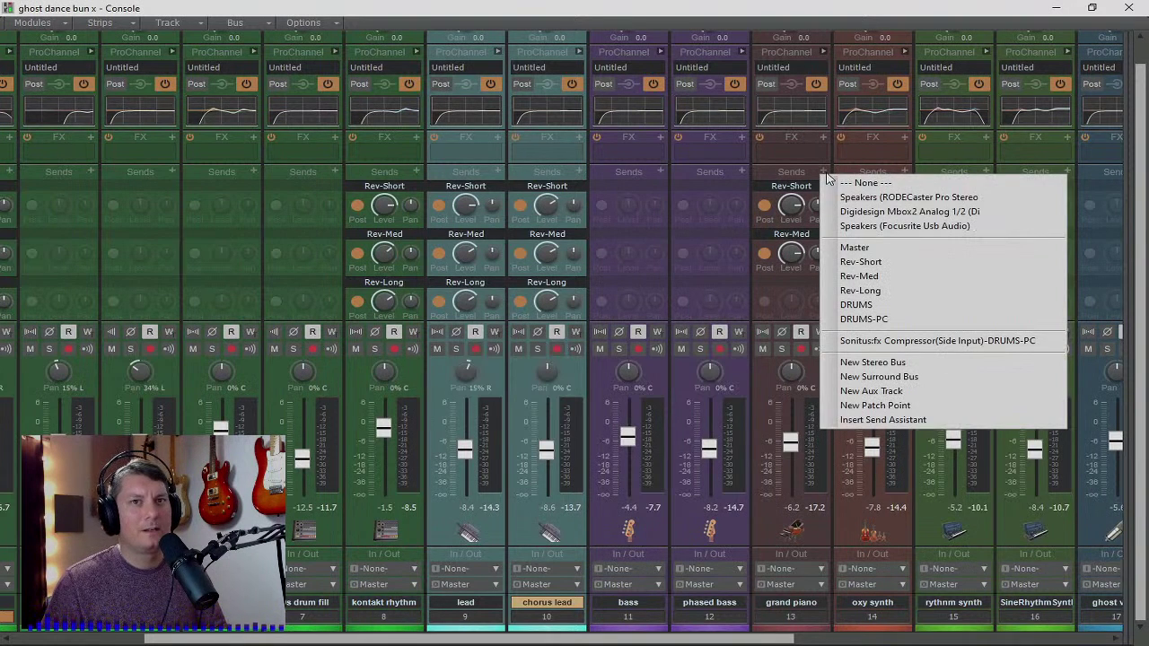
click(867, 291)
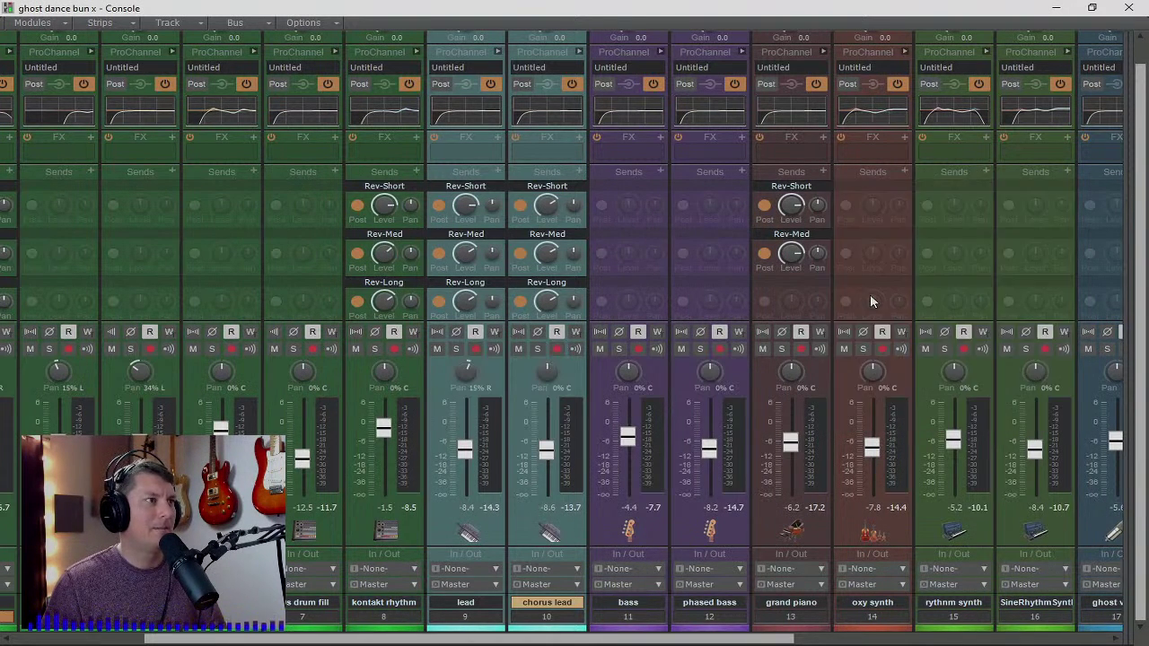
- Slightly lower the levels of the grand piano's Rev-Short, Rev-Med and Rev-Long sends
drag(787, 207, 787, 211)
drag(791, 254, 791, 259)
drag(790, 302, 790, 302)
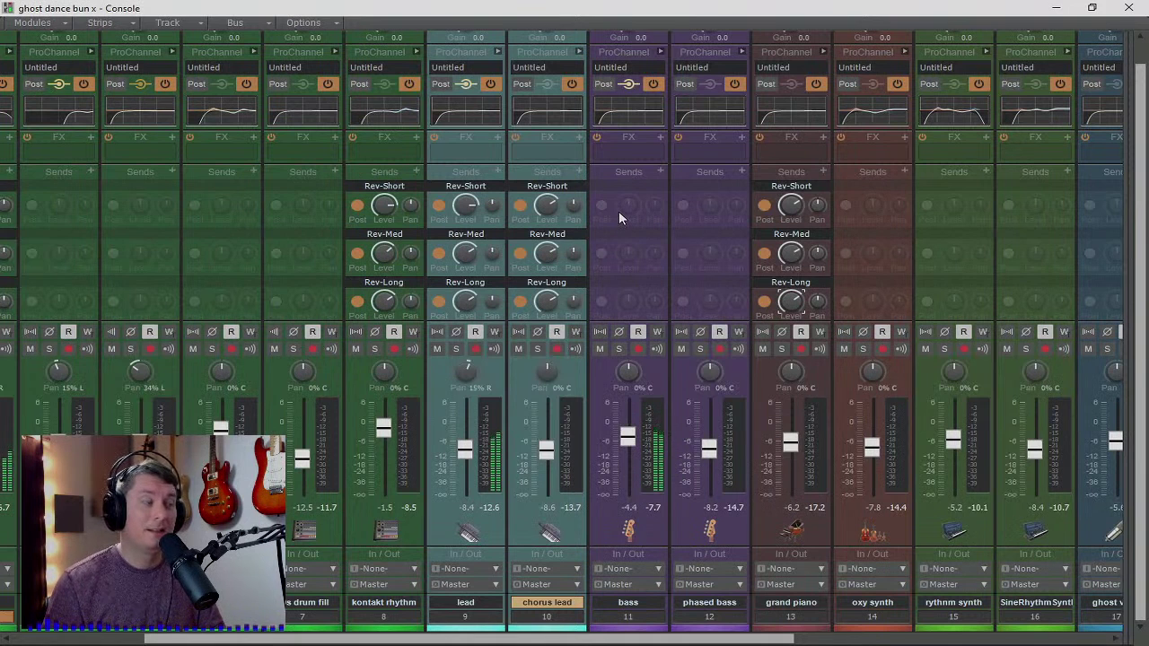
- Add a Rev-Short send to the bass track and set its level to about -4.6
click(659, 173)
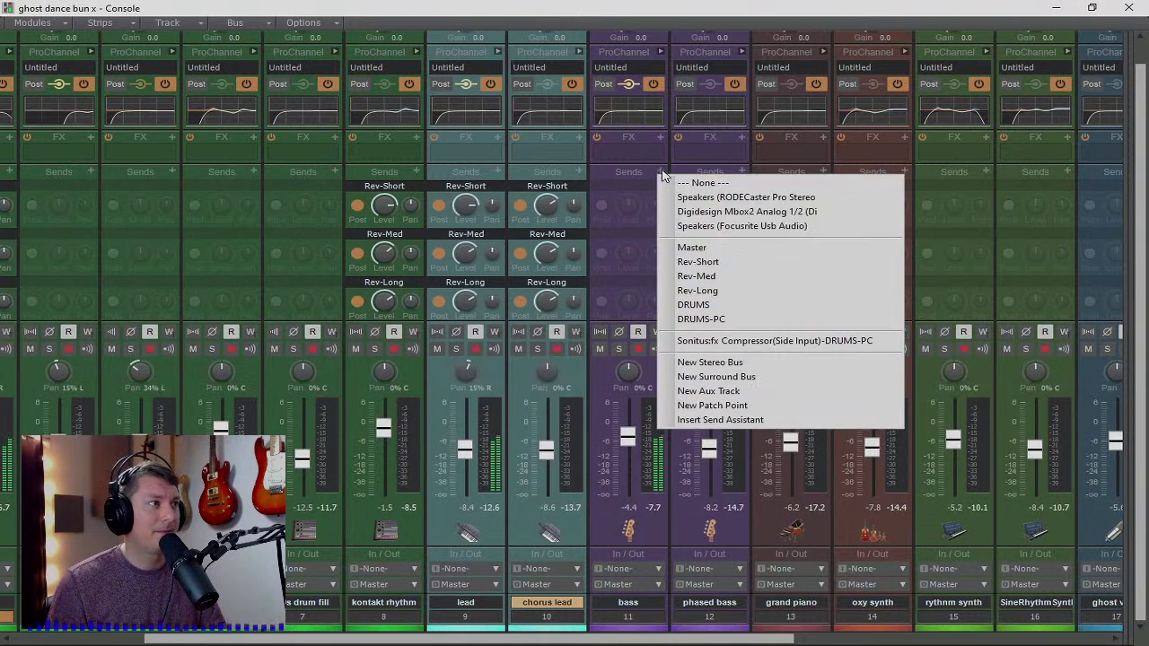
click(692, 260)
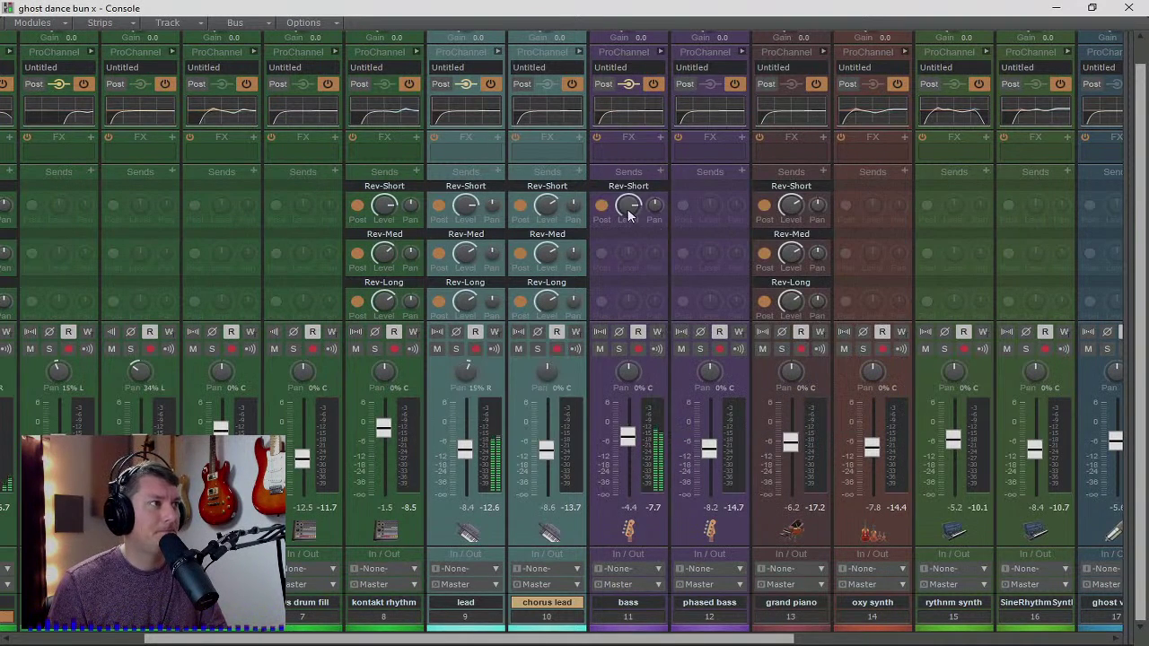
drag(627, 208, 626, 212)
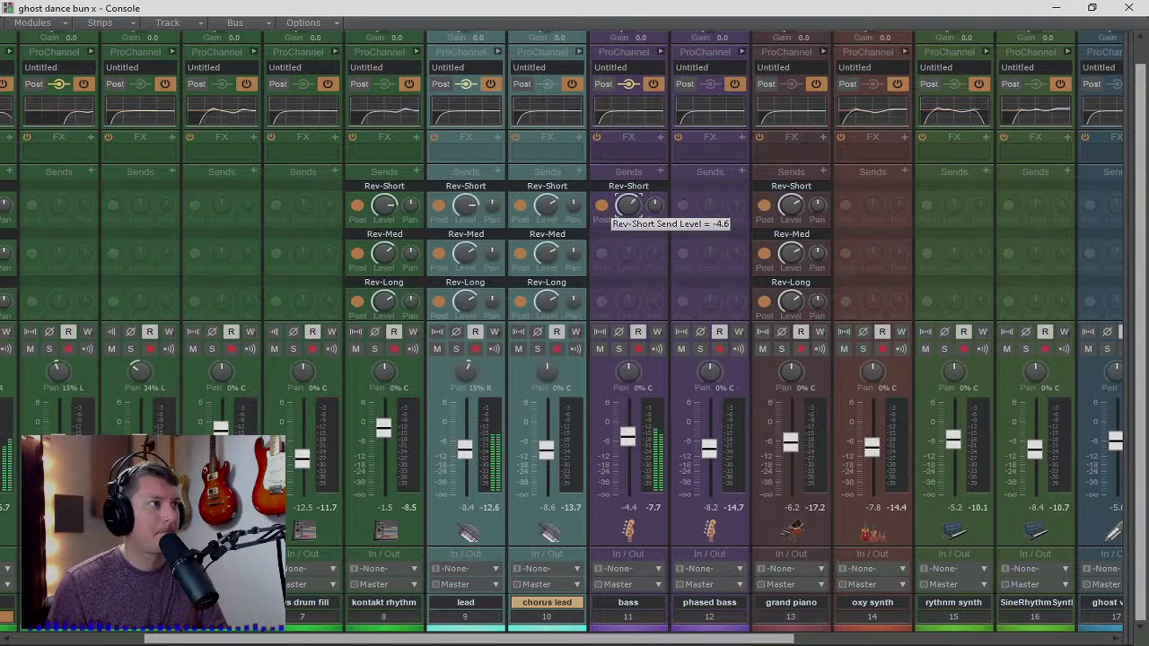
- Add Rev-Med and Rev-Long sends to the bass track and lower their levels, with Rev-Long the lowest
click(662, 179)
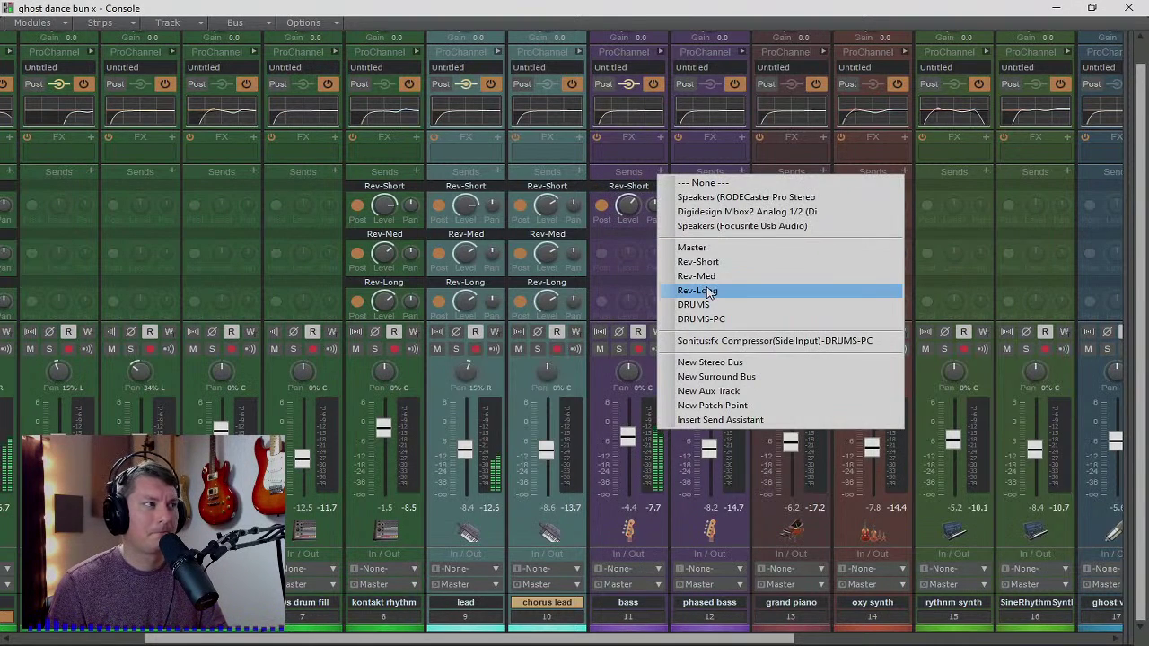
click(692, 270)
drag(625, 256, 624, 262)
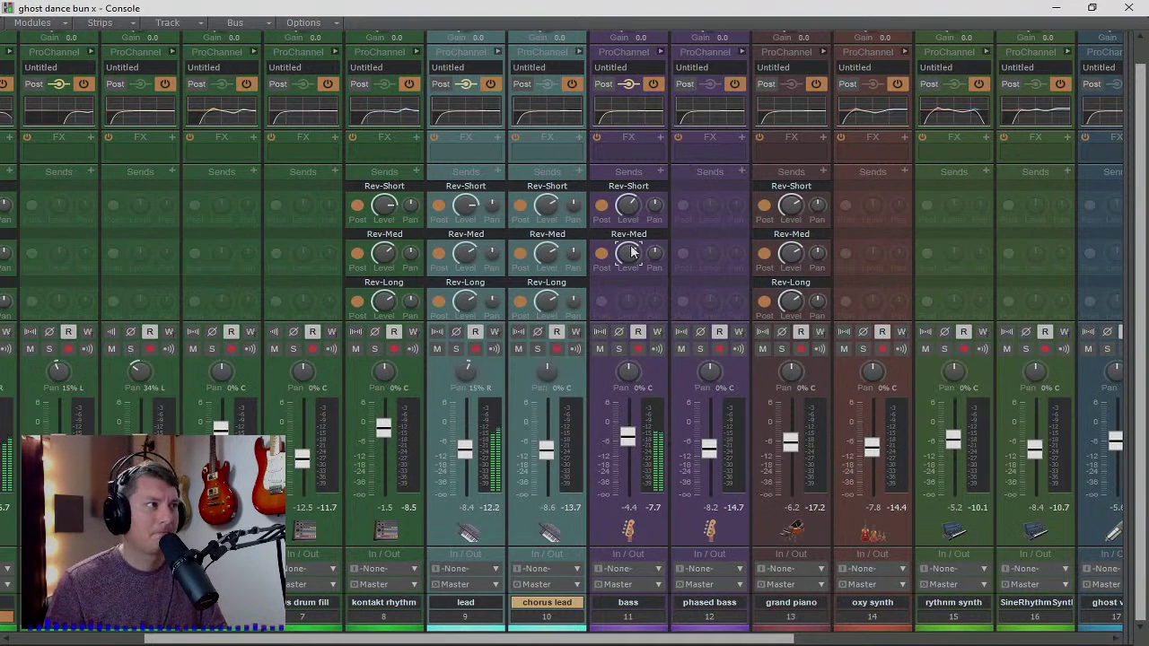
drag(628, 254, 628, 258)
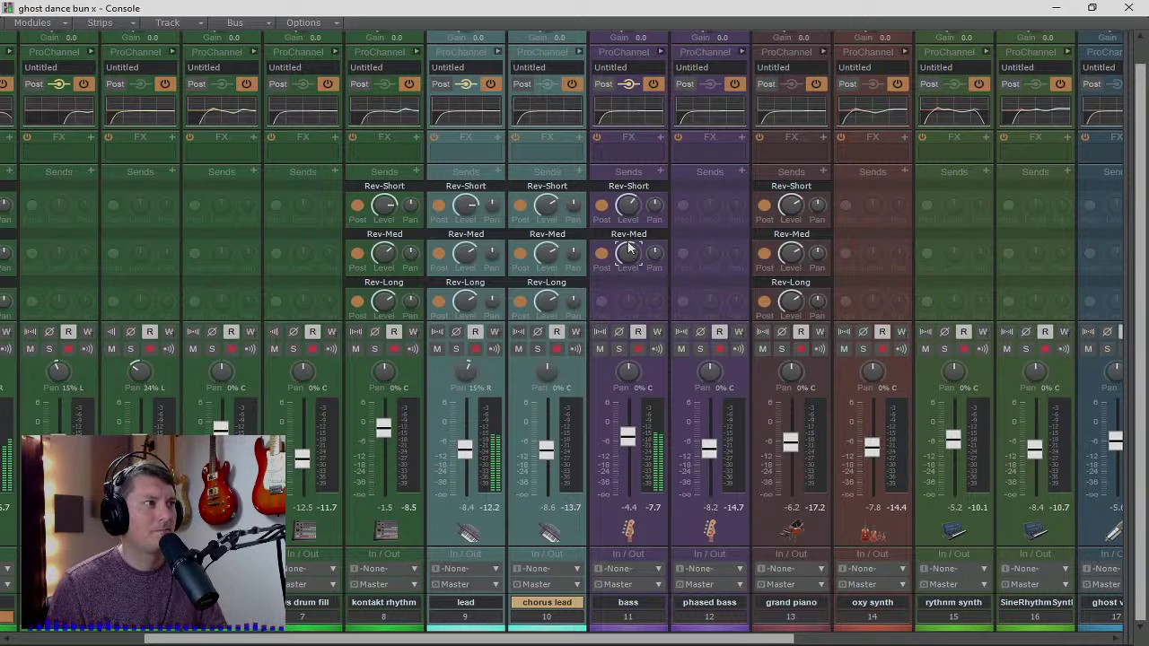
click(659, 172)
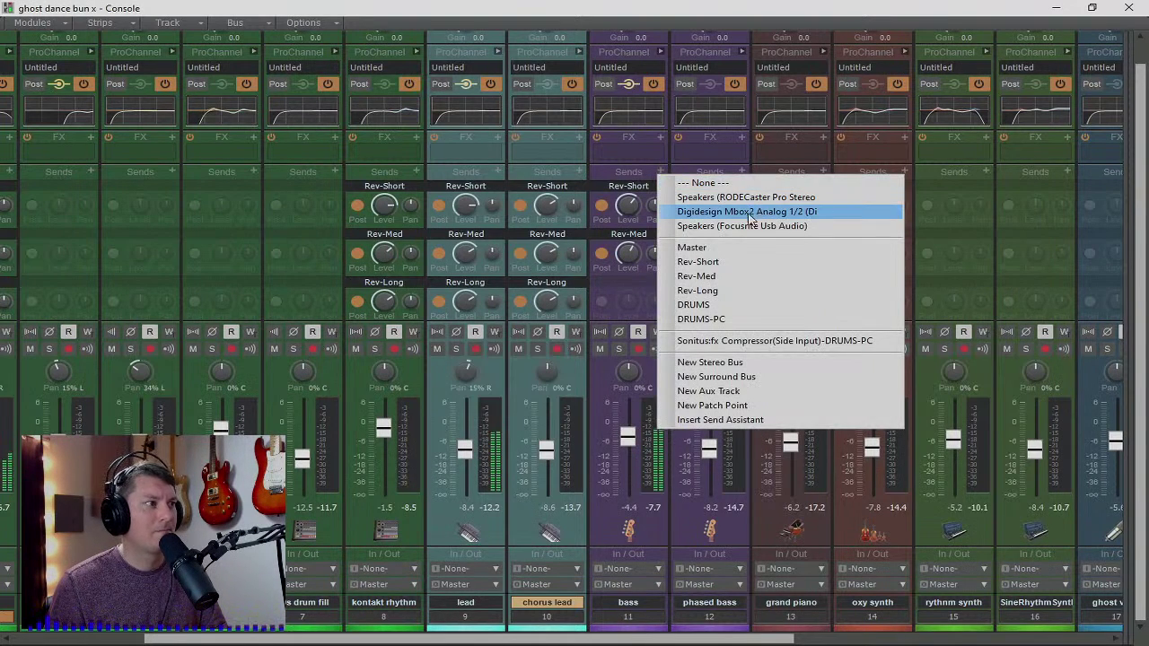
click(705, 294)
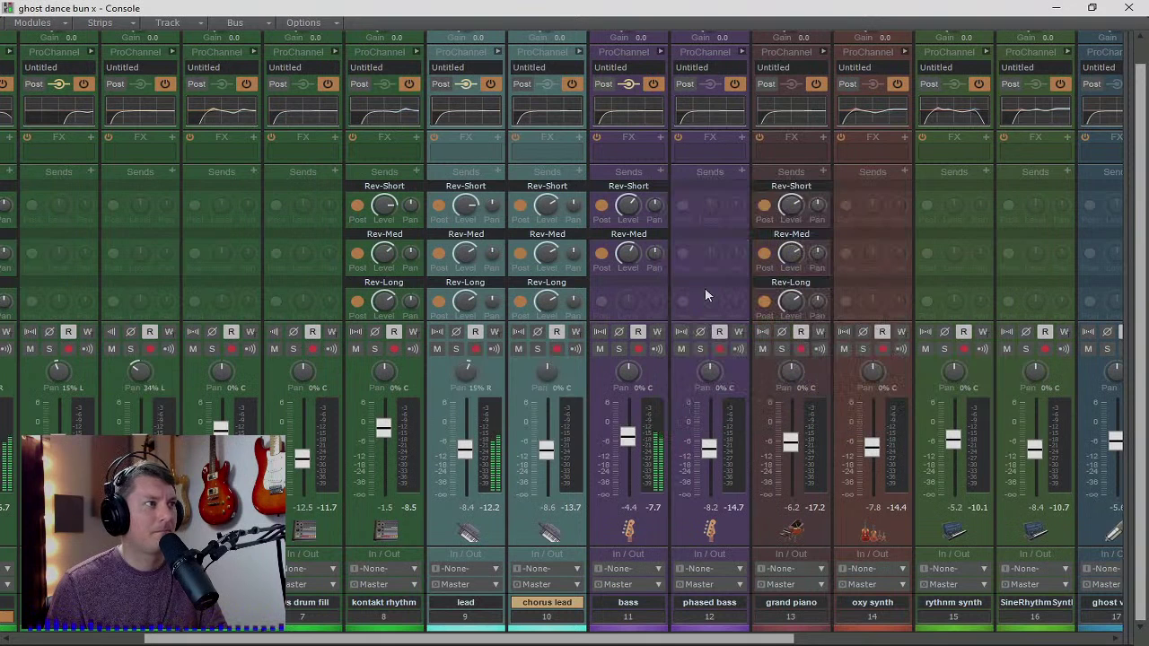
drag(628, 300, 628, 309)
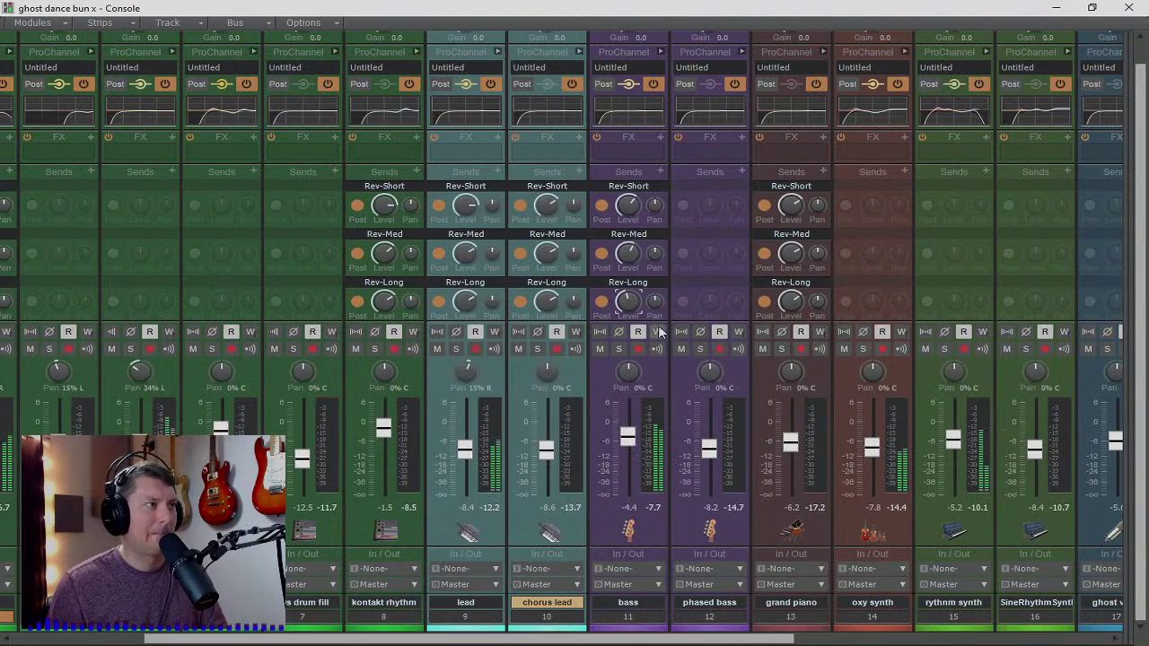
mouse_move(635, 259)
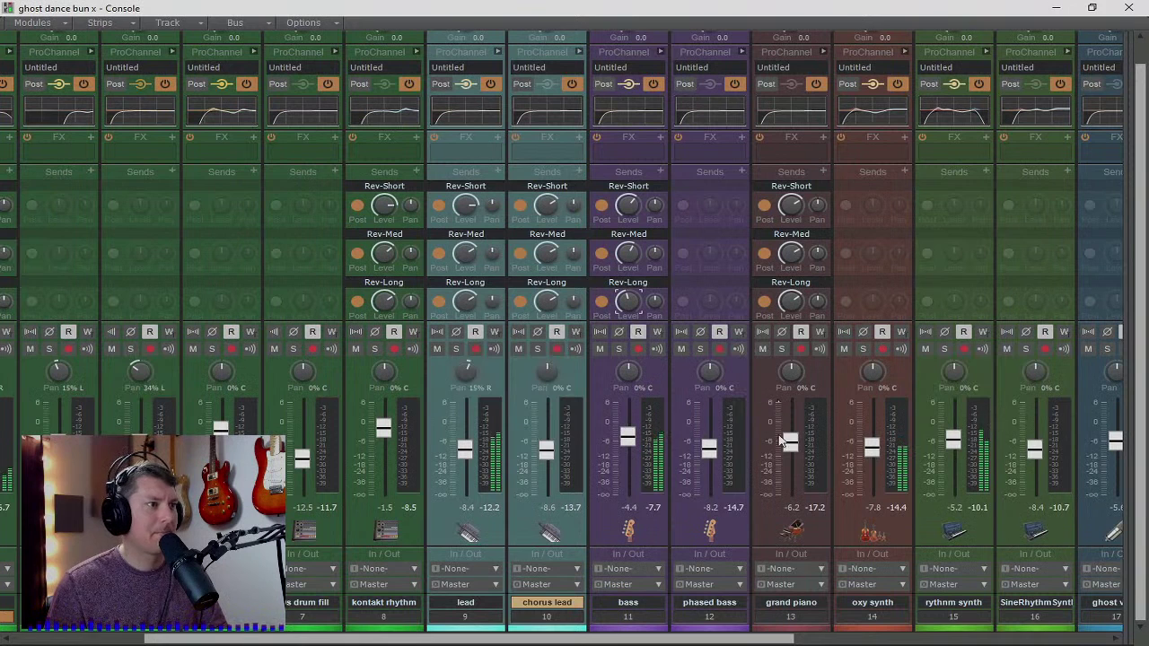
- Briefly solo the rythnm synth track to check it, and add a Rev-Short send at a level of about -3.5
click(948, 350)
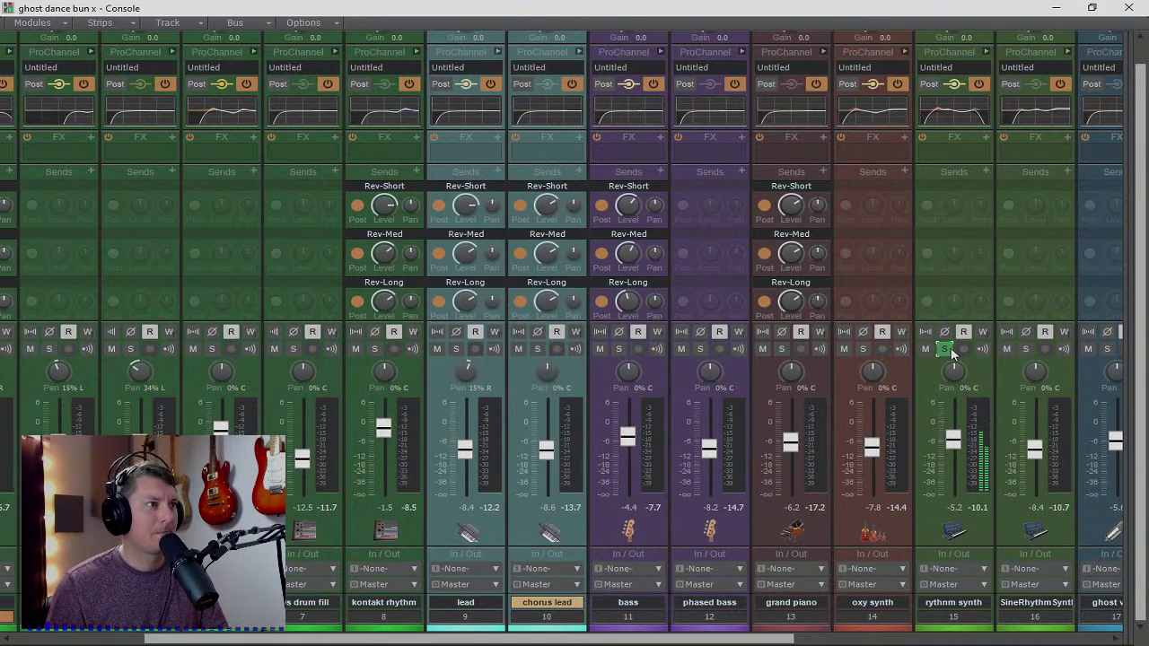
click(948, 350)
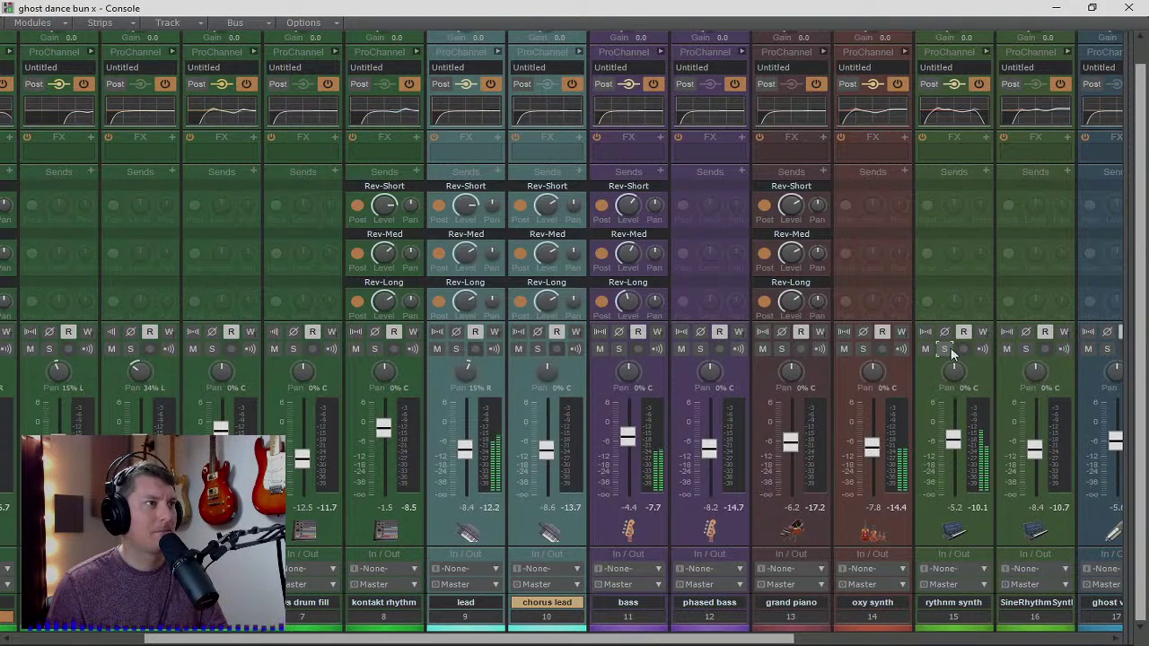
click(987, 171)
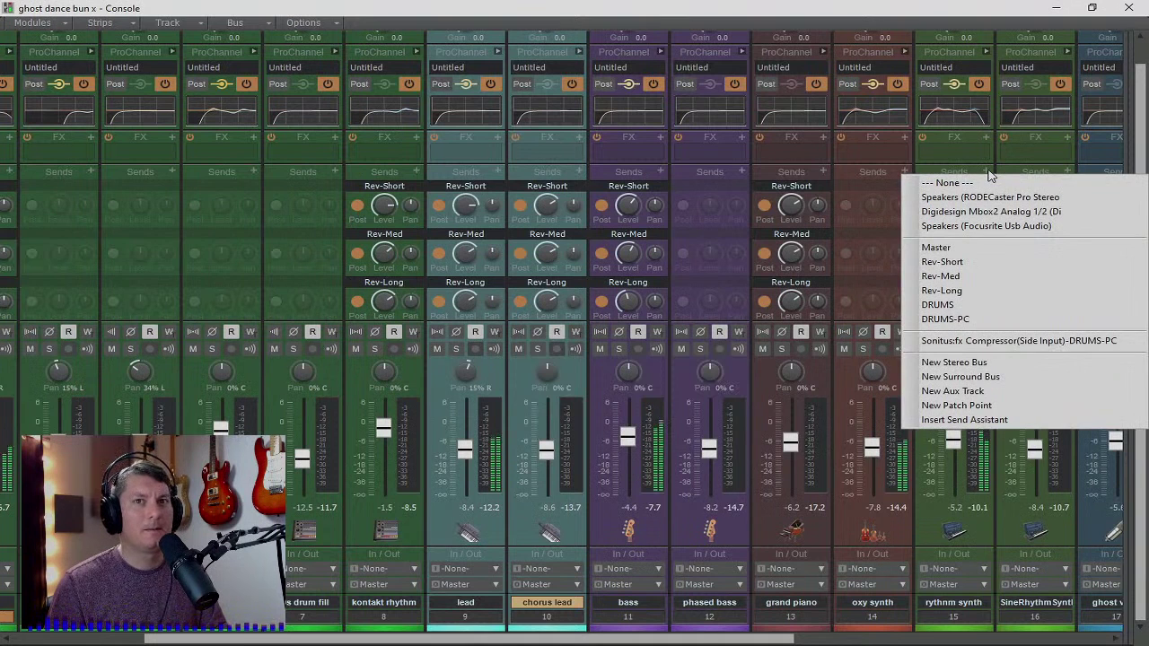
click(1002, 261)
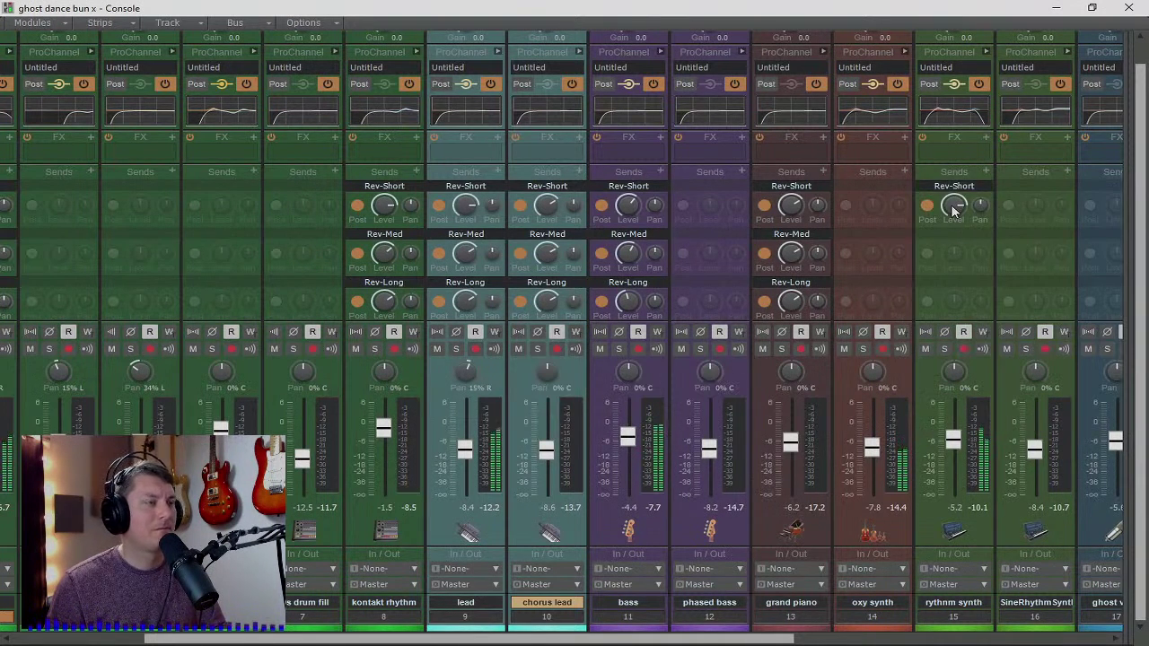
drag(955, 209, 955, 212)
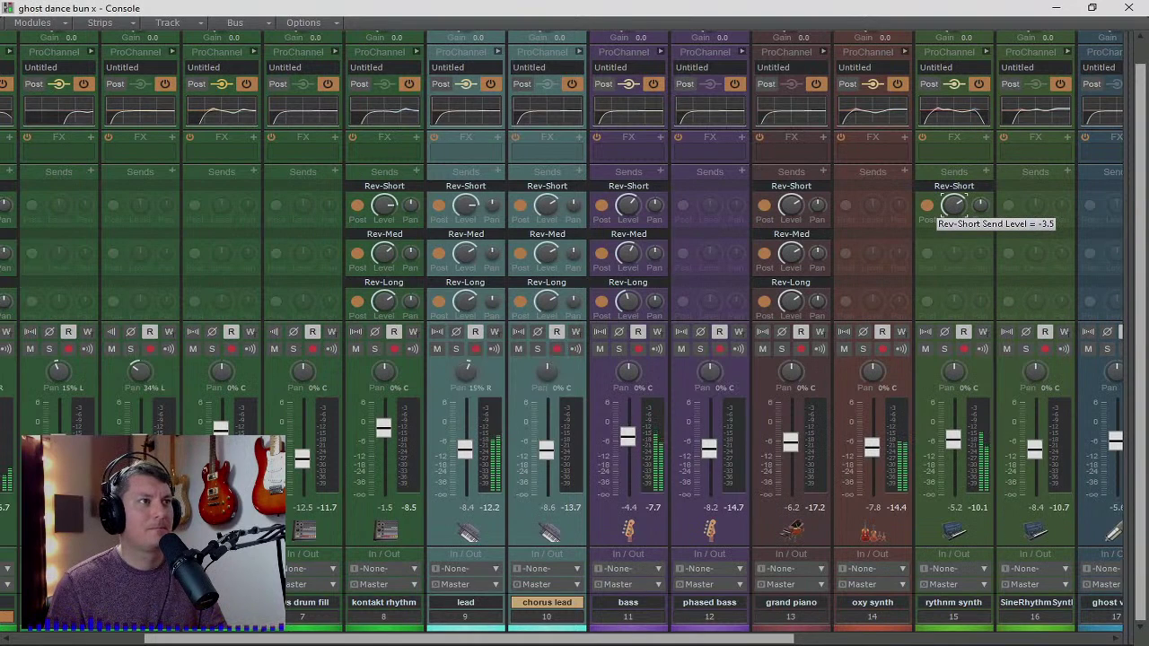
- Add Rev-Med and Rev-Long sends to the rythnm synth track and lower their send levels
click(986, 171)
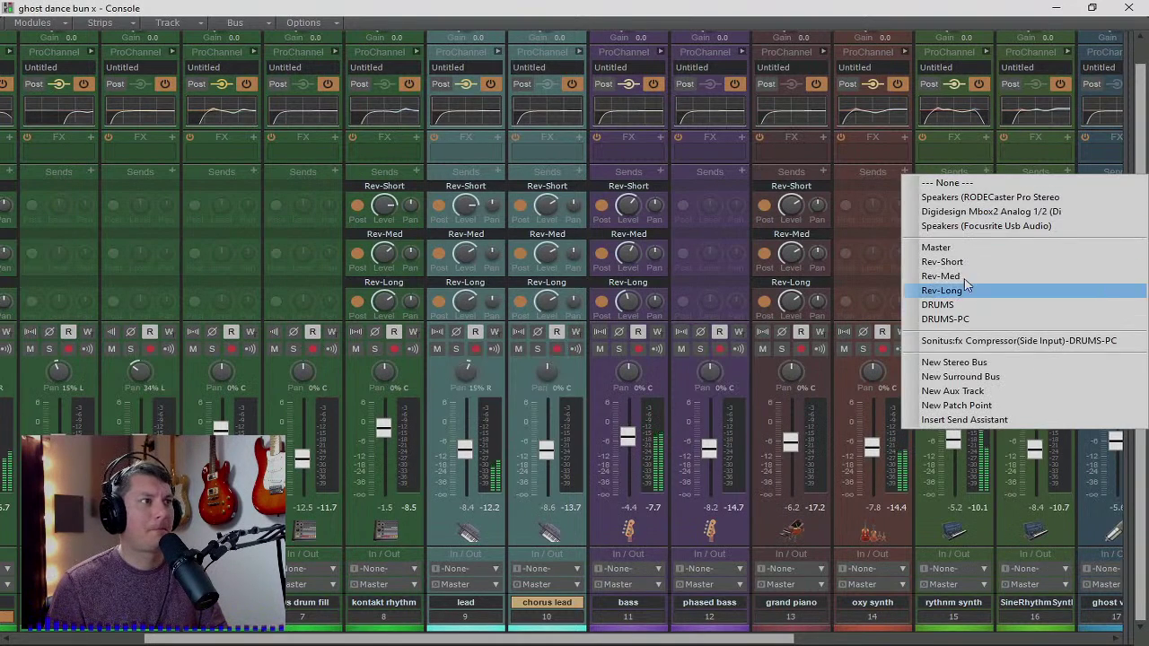
click(964, 275)
drag(958, 256, 958, 272)
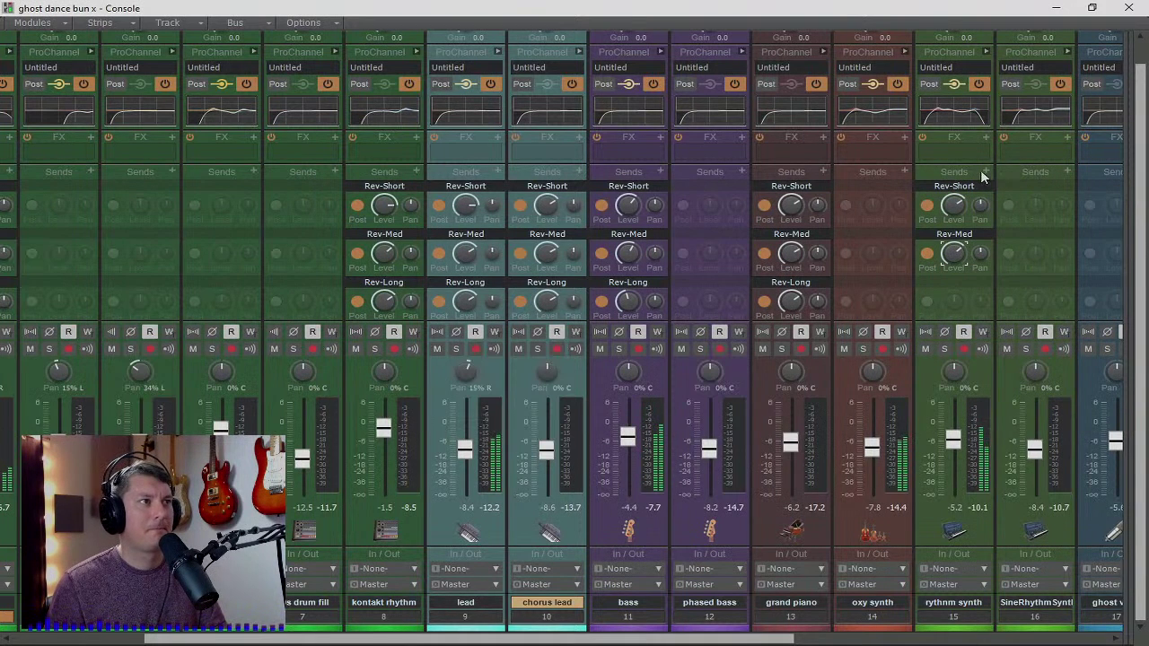
click(984, 171)
click(986, 172)
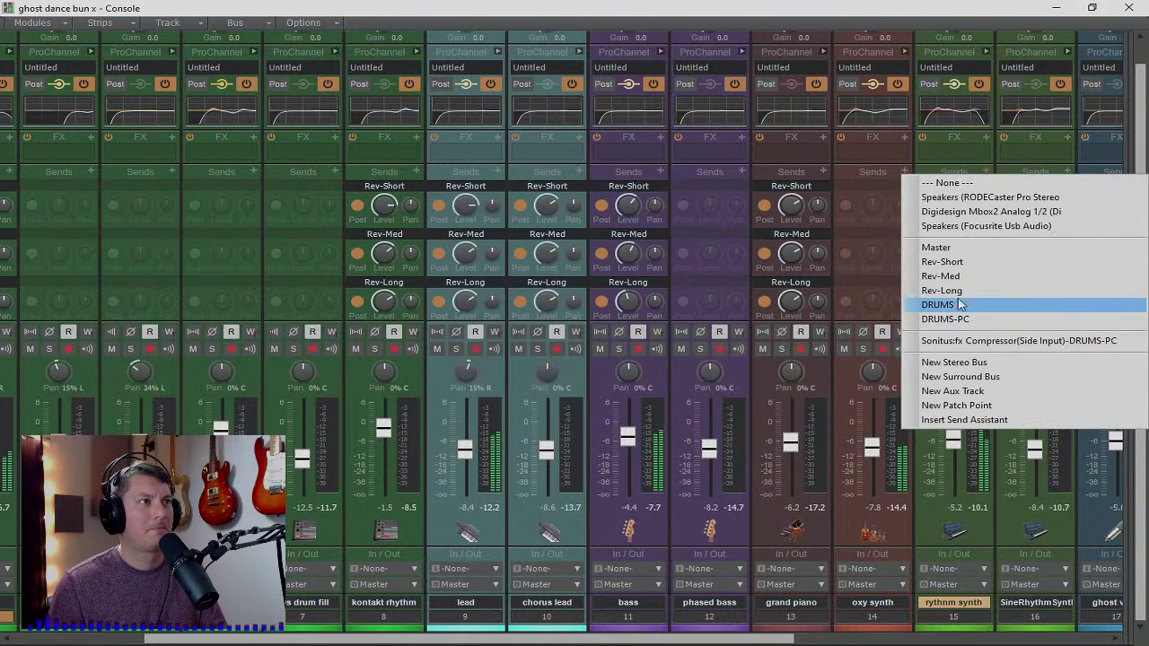
click(964, 290)
drag(957, 301, 960, 274)
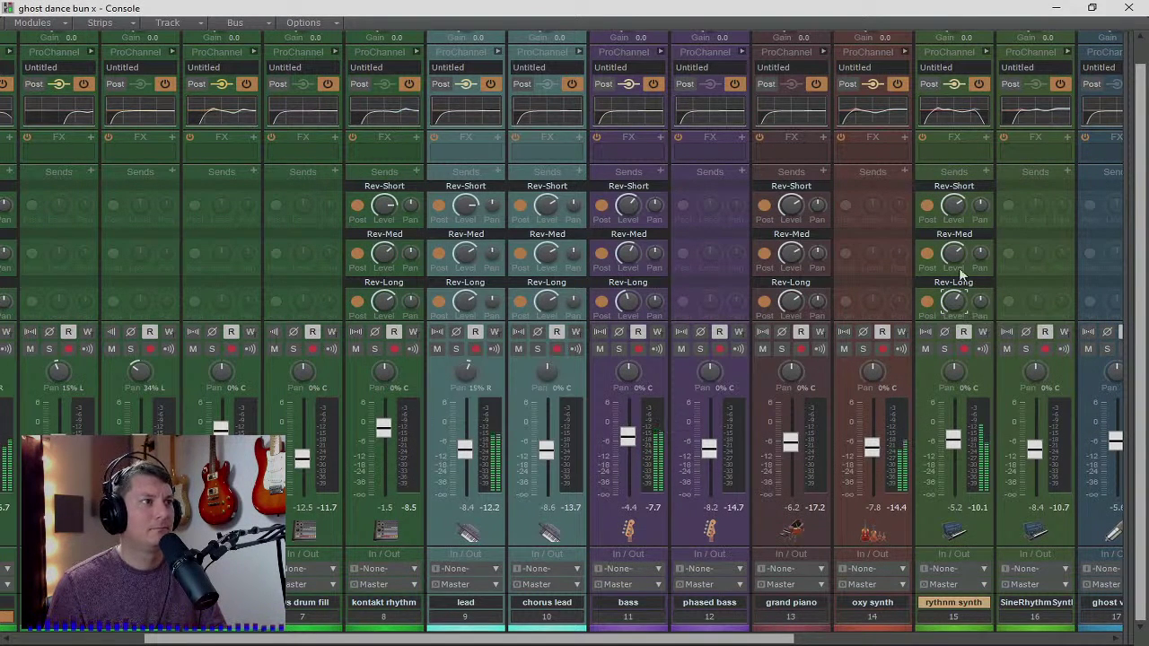
mouse_move(955, 375)
mouse_move(955, 377)
mouse_down()
mouse_move(954, 350)
mouse_move(955, 379)
mouse_up()
double_click(953, 372)
- Select the ghost voice, 2nd ghost voice and 3rd ghost voice tracks together
drag(718, 639, 851, 639)
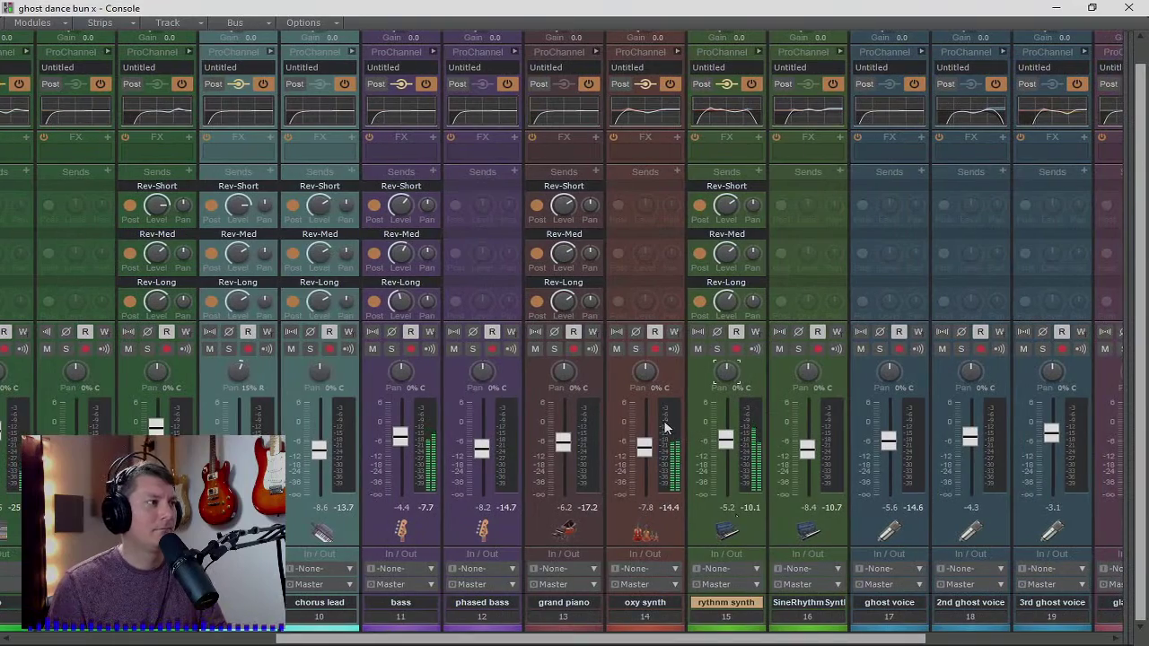
drag(633, 639, 801, 639)
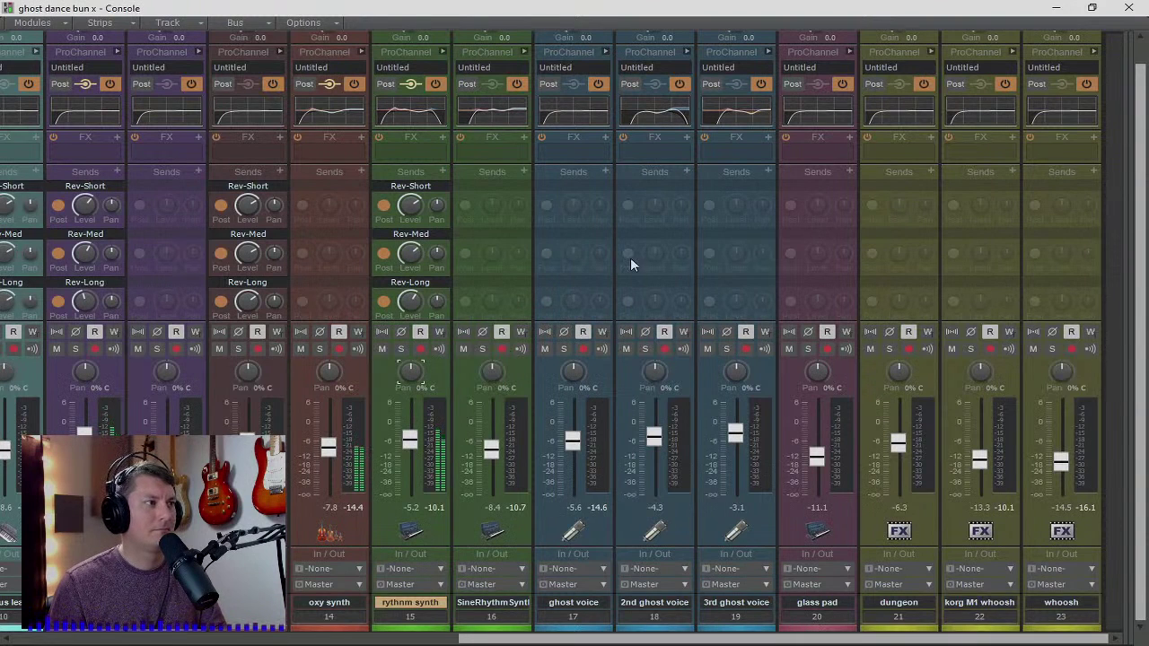
click(606, 172)
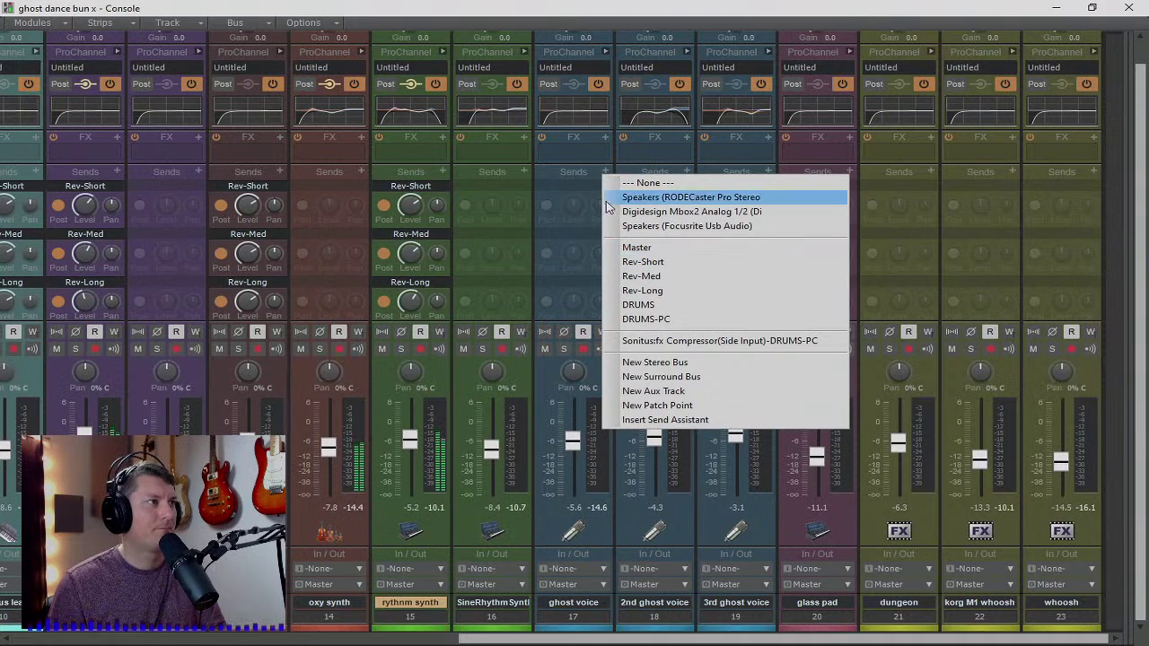
click(596, 616)
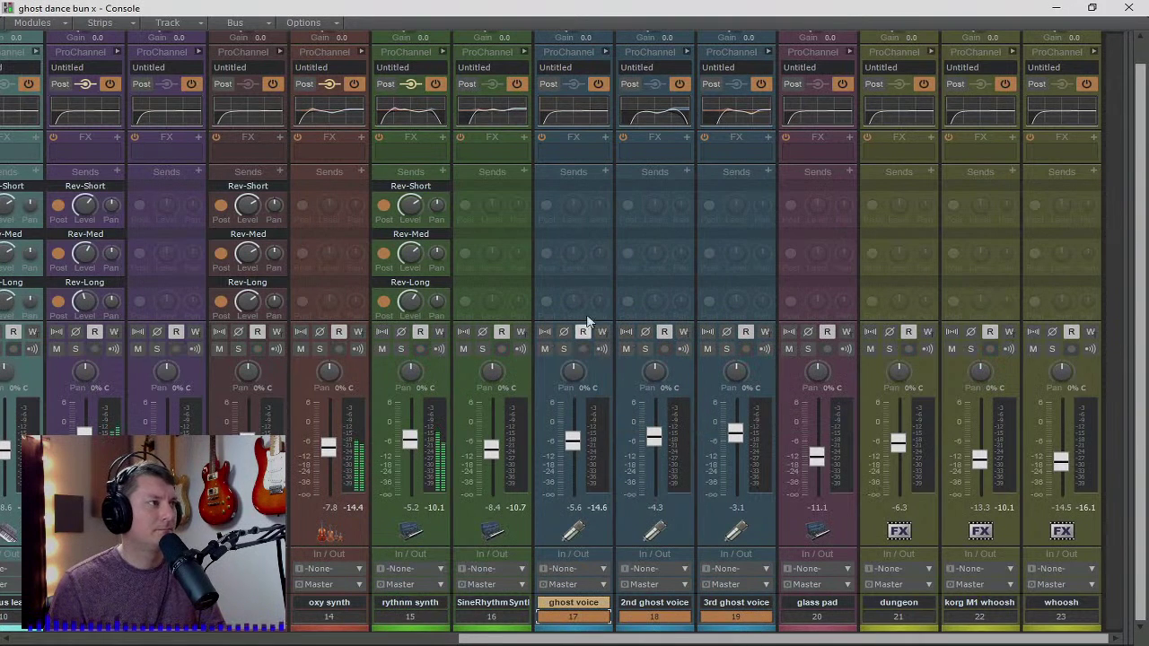
- Add Rev-Short, Rev-Med and Rev-Long sends to the three selected ghost voice tracks and lower the send levels
click(603, 173)
click(649, 260)
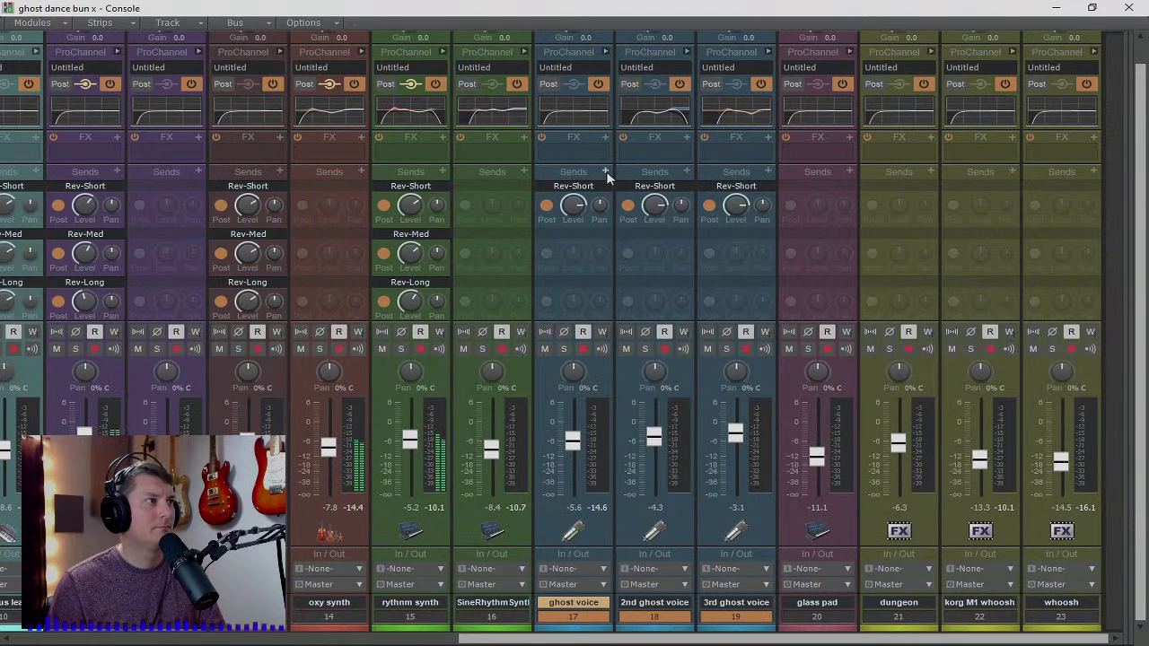
click(606, 171)
click(650, 276)
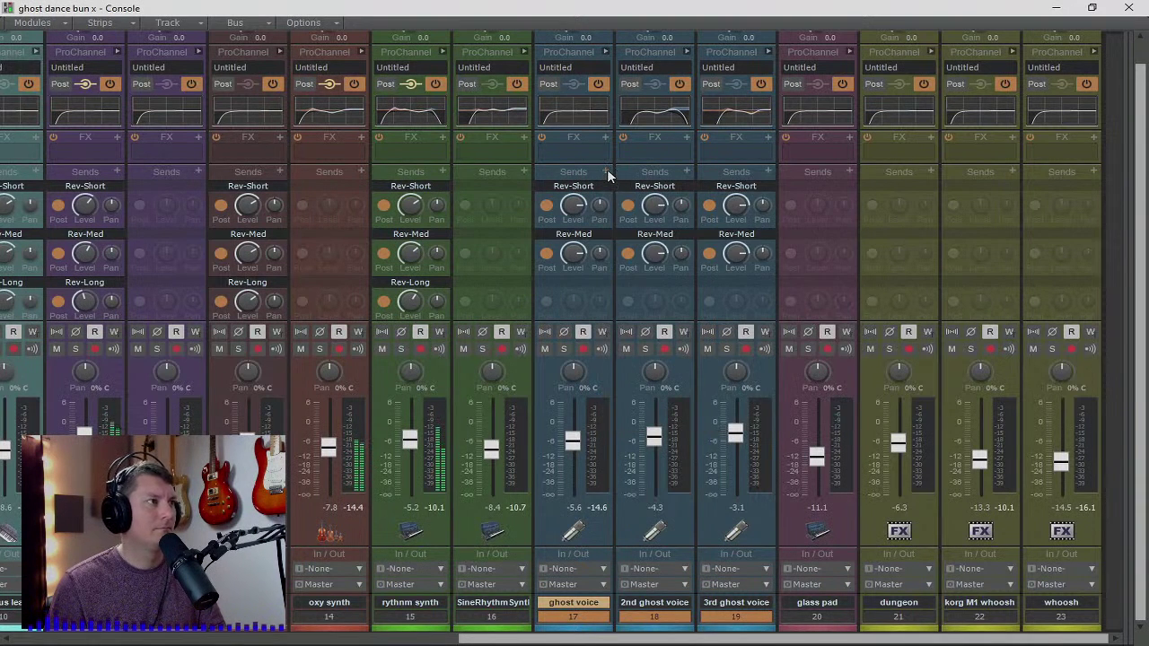
click(606, 172)
click(651, 293)
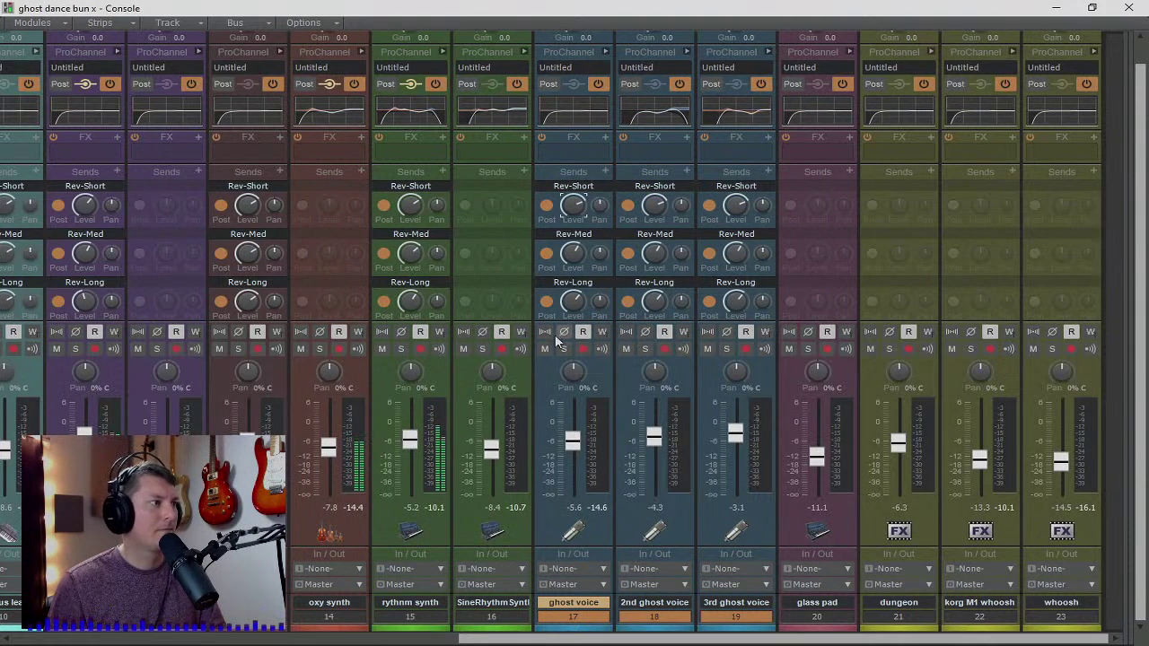
- Add Rev-Short, Rev-Med and Rev-Long sends to the oxy synth track and lower their send levels
click(319, 349)
click(320, 349)
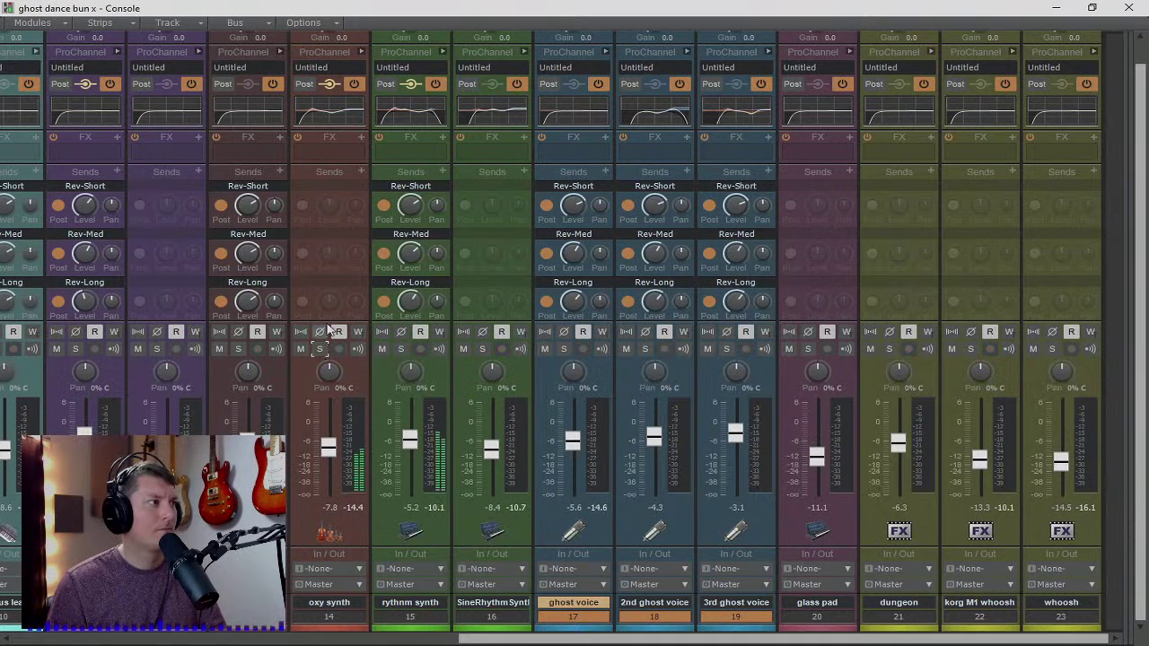
click(360, 173)
click(434, 259)
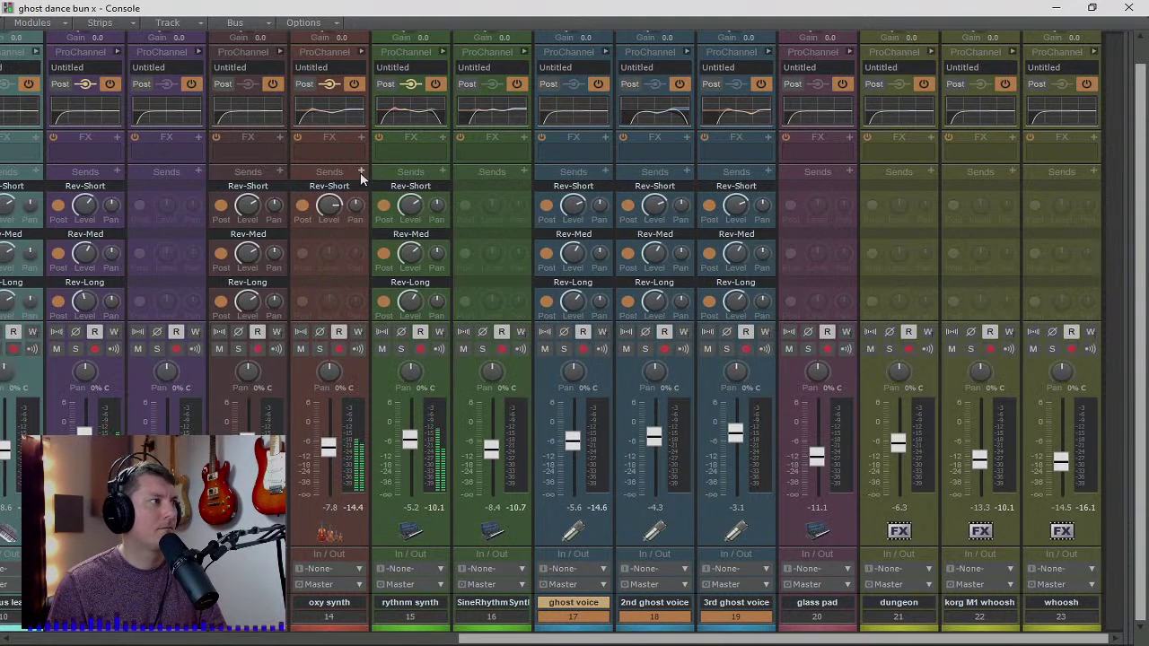
click(360, 172)
click(421, 274)
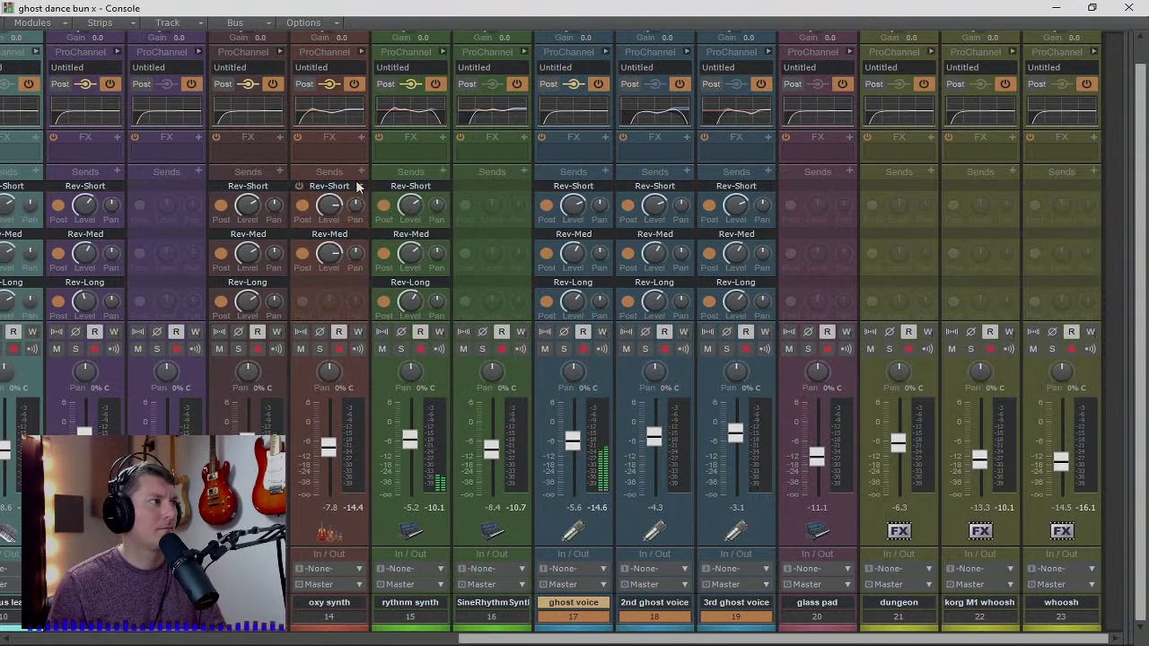
click(360, 172)
click(404, 289)
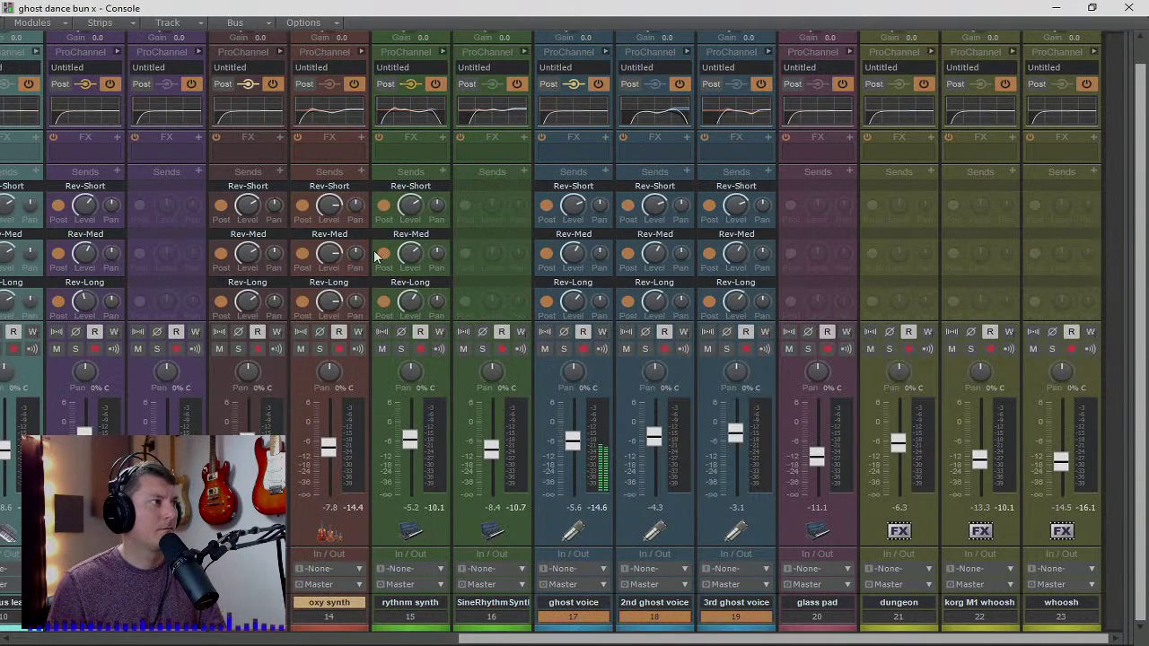
drag(327, 207, 332, 255)
drag(328, 301, 329, 307)
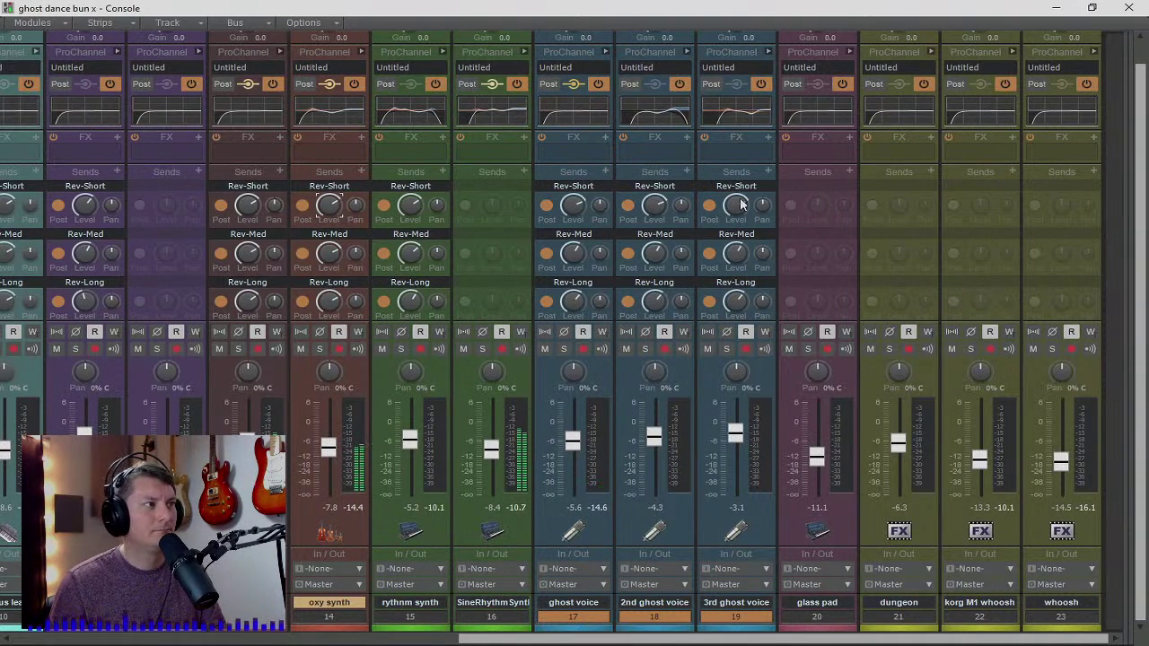
- Add Rev-Short, Rev-Med and Rev-Long sends to the SineRhythmSynth track and turn down their levels
click(525, 173)
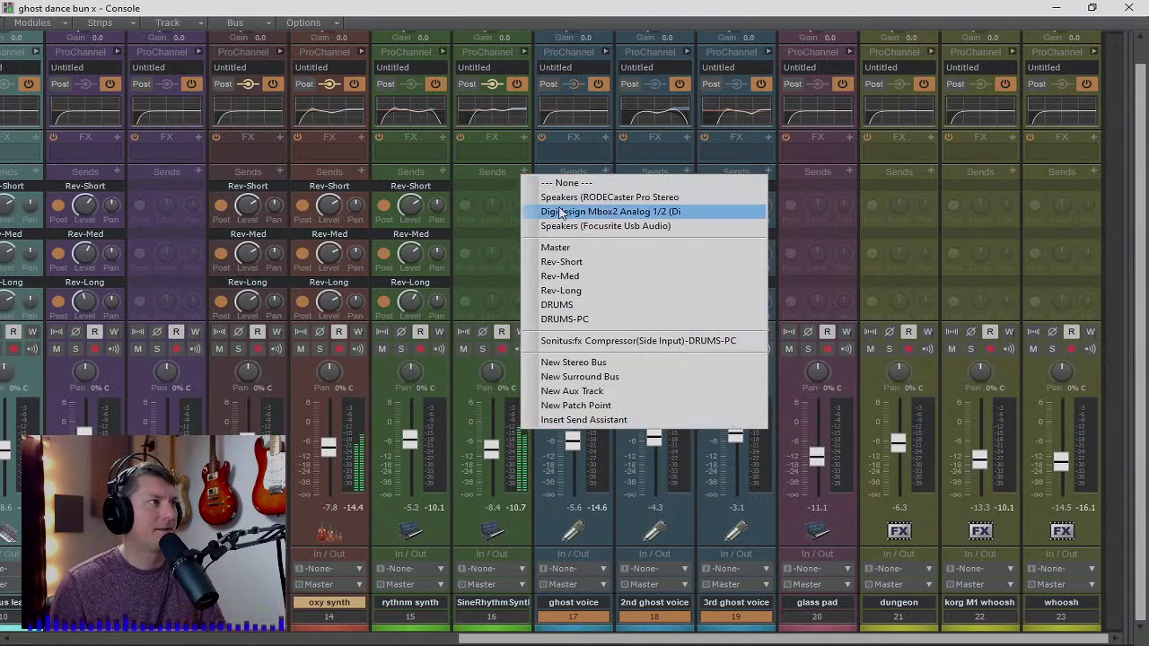
click(573, 257)
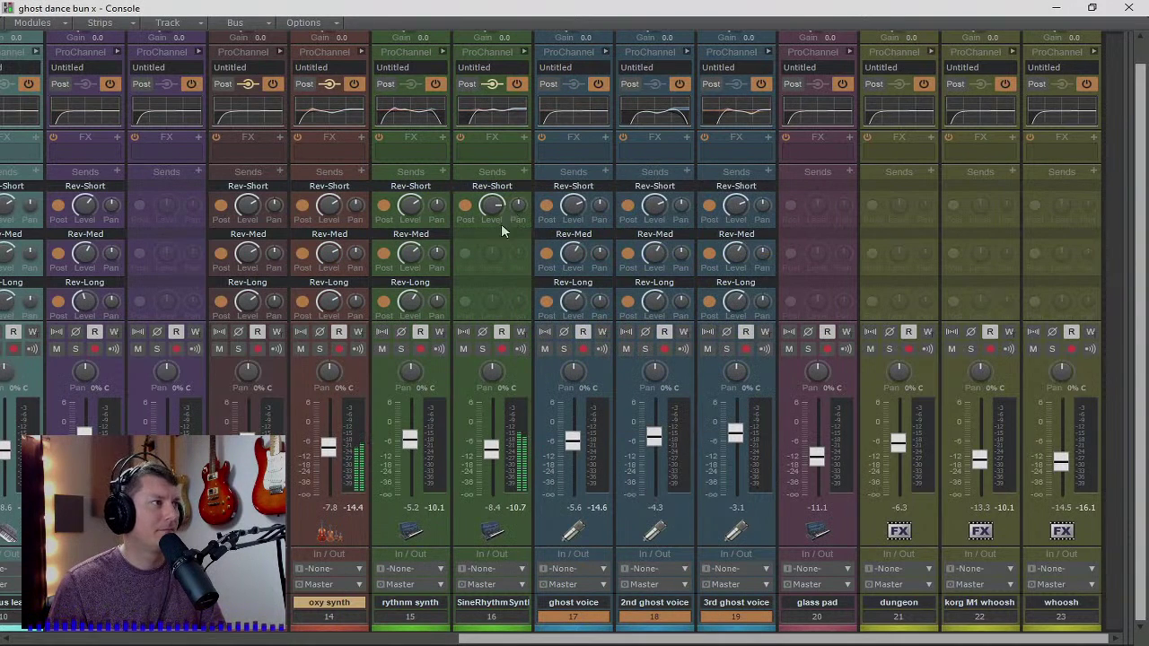
click(526, 172)
click(578, 280)
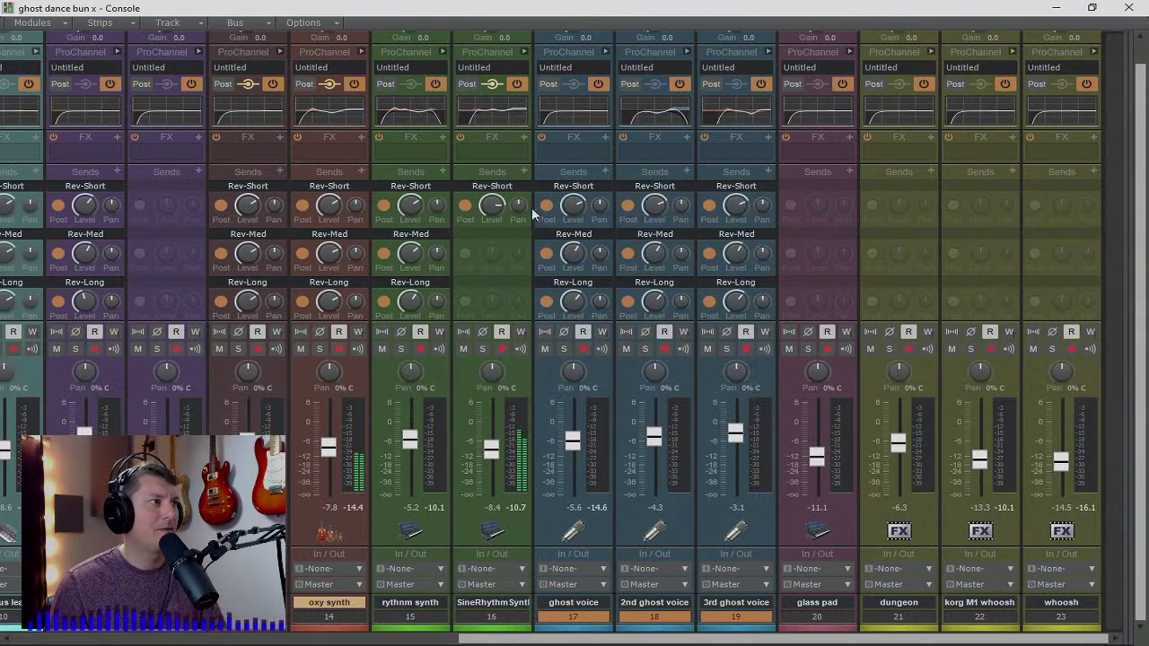
click(526, 173)
click(559, 293)
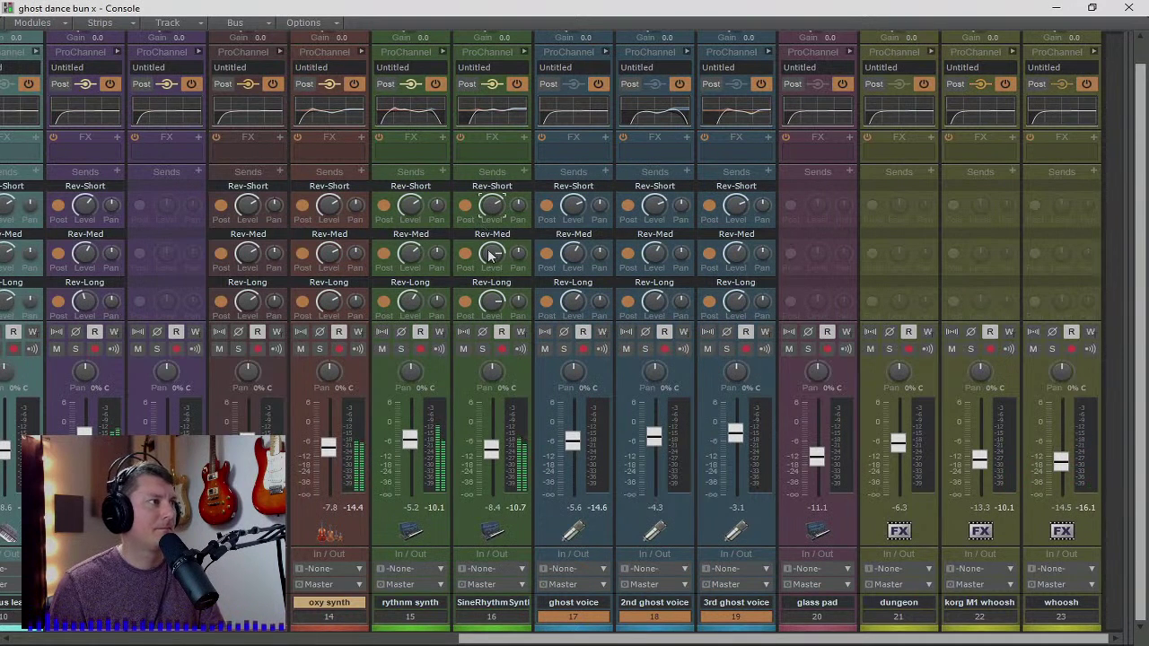
drag(492, 298, 492, 314)
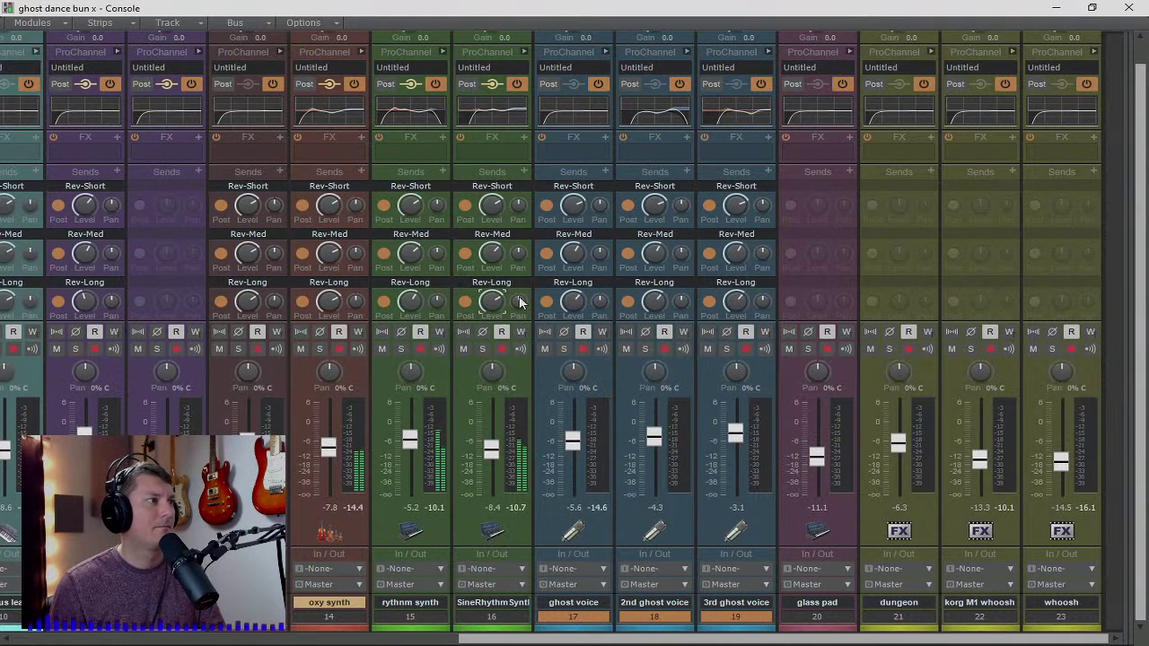
- Pan all three reverb sends of the SineRhythmSynth track fully right and audition the track in solo
drag(519, 304, 519, 256)
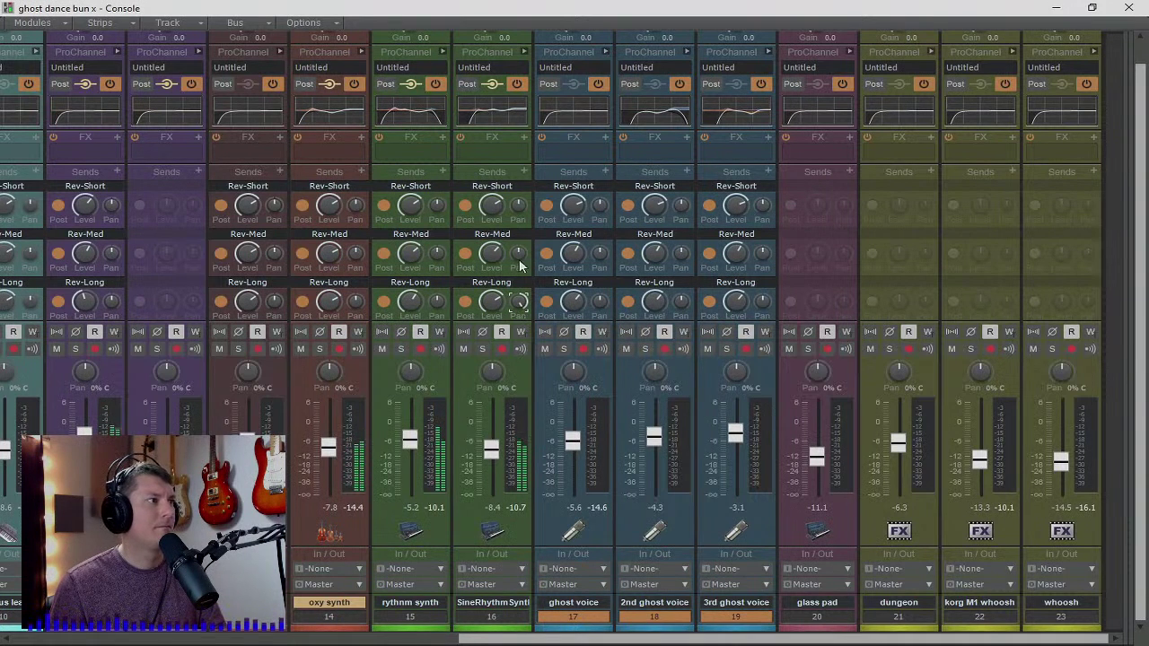
drag(519, 254, 519, 196)
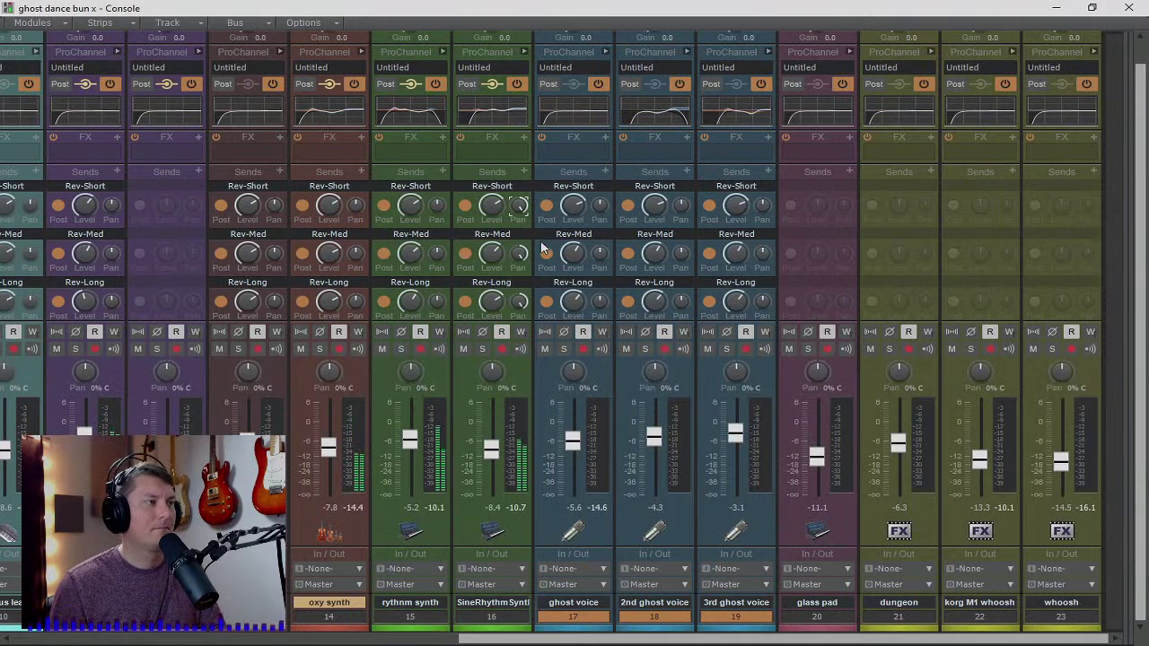
click(483, 349)
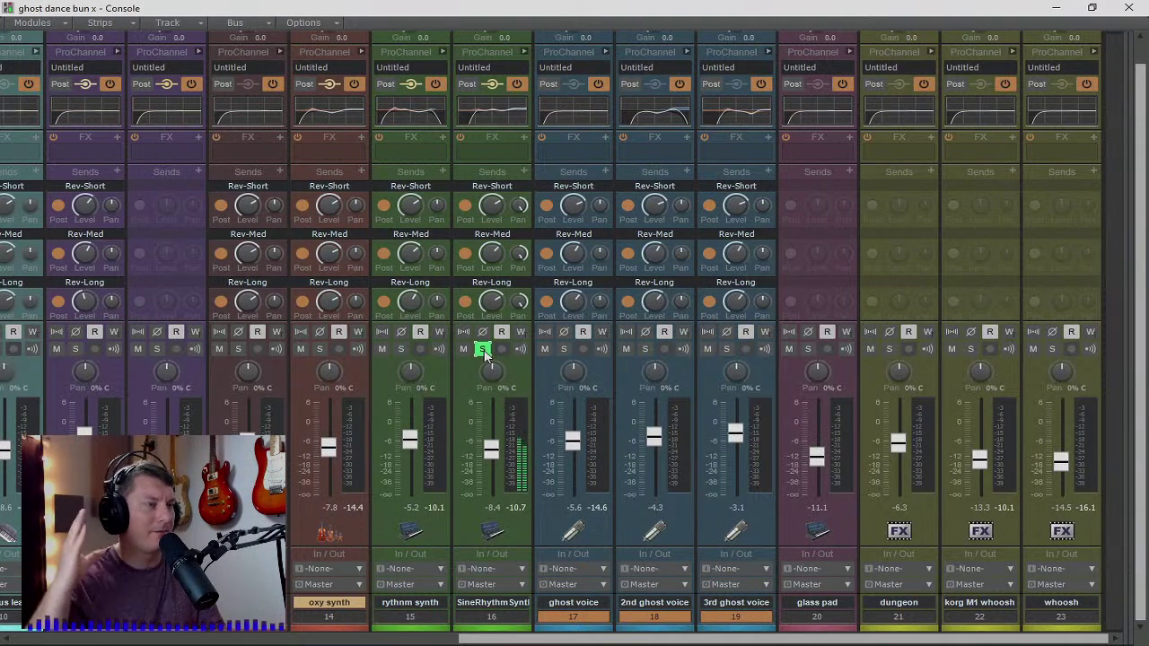
click(483, 351)
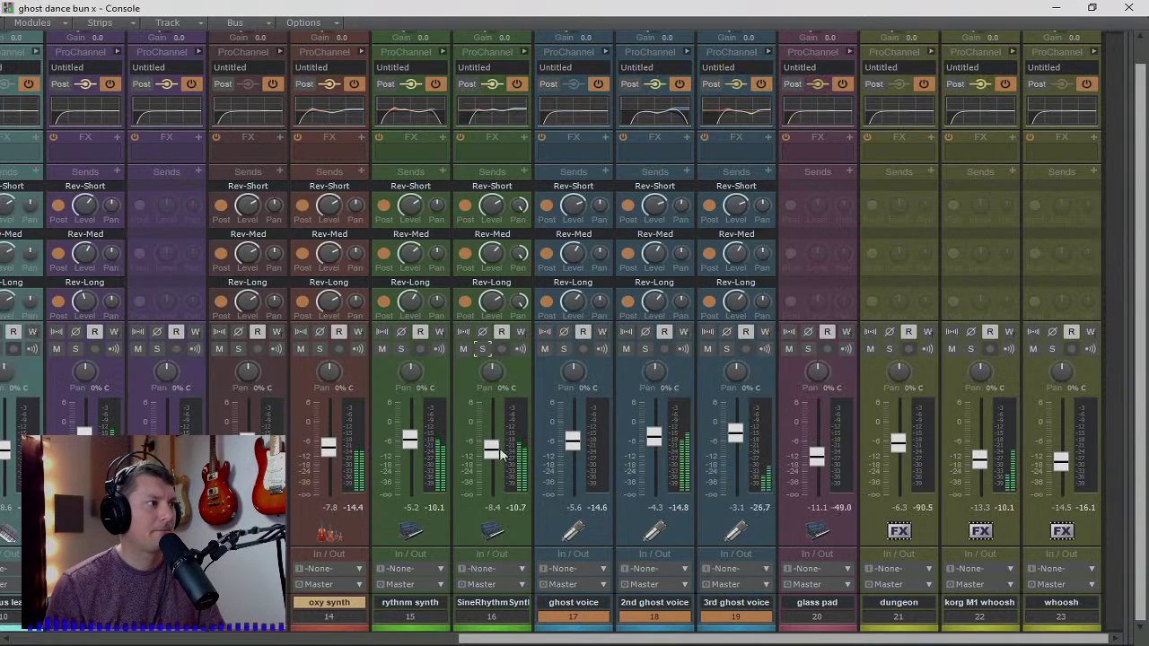
mouse_move(496, 453)
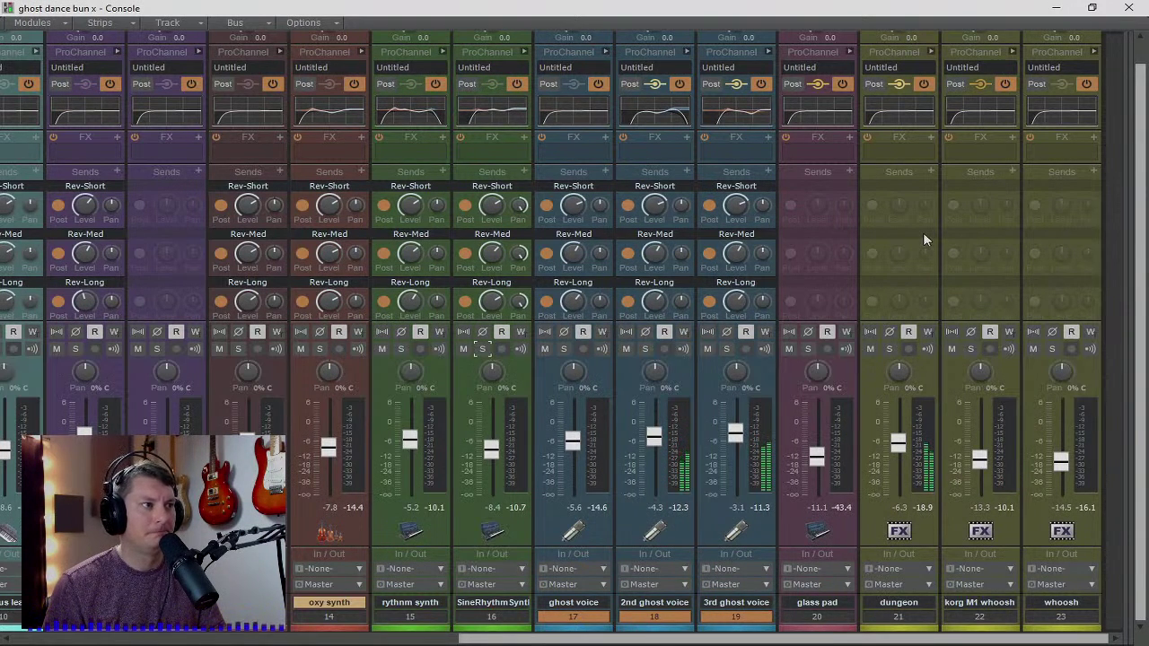
- Add a Rev-Long send to the dungeon and glass pad tracks, and raise the glass pad's volume to -9.0 dB
click(930, 172)
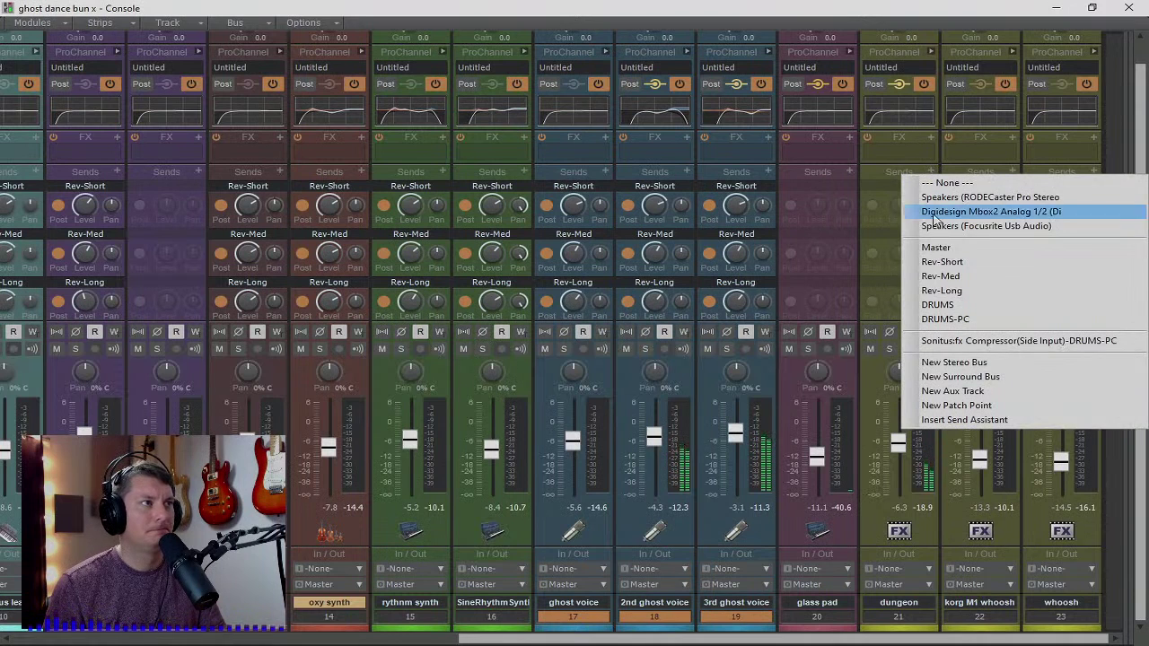
click(942, 290)
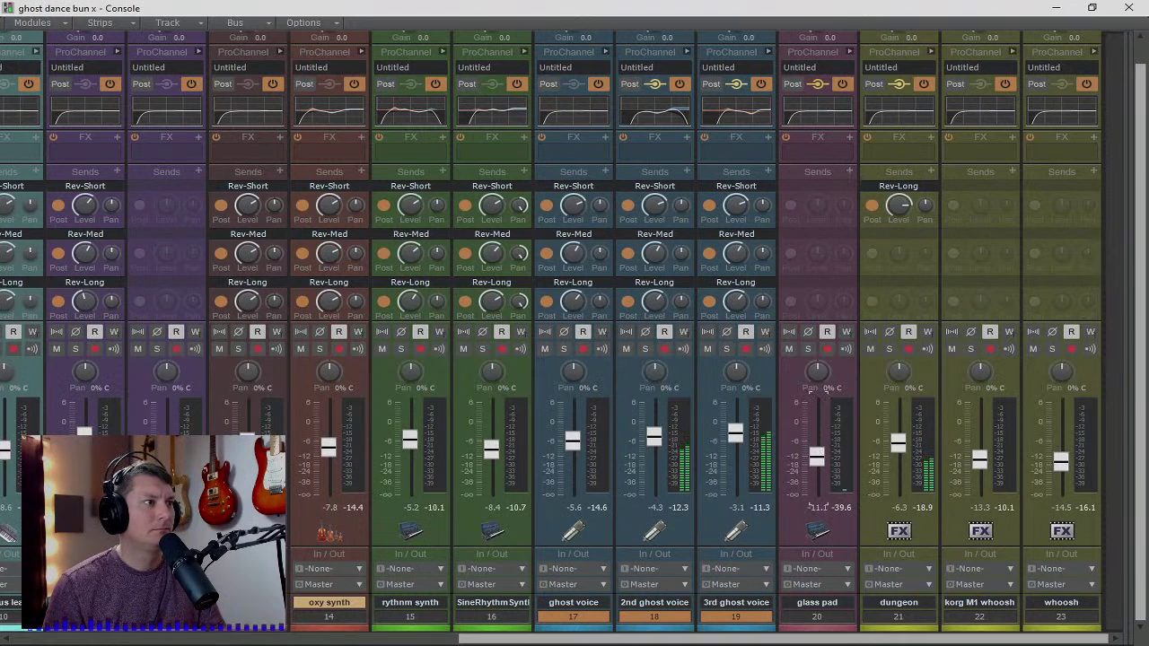
click(848, 174)
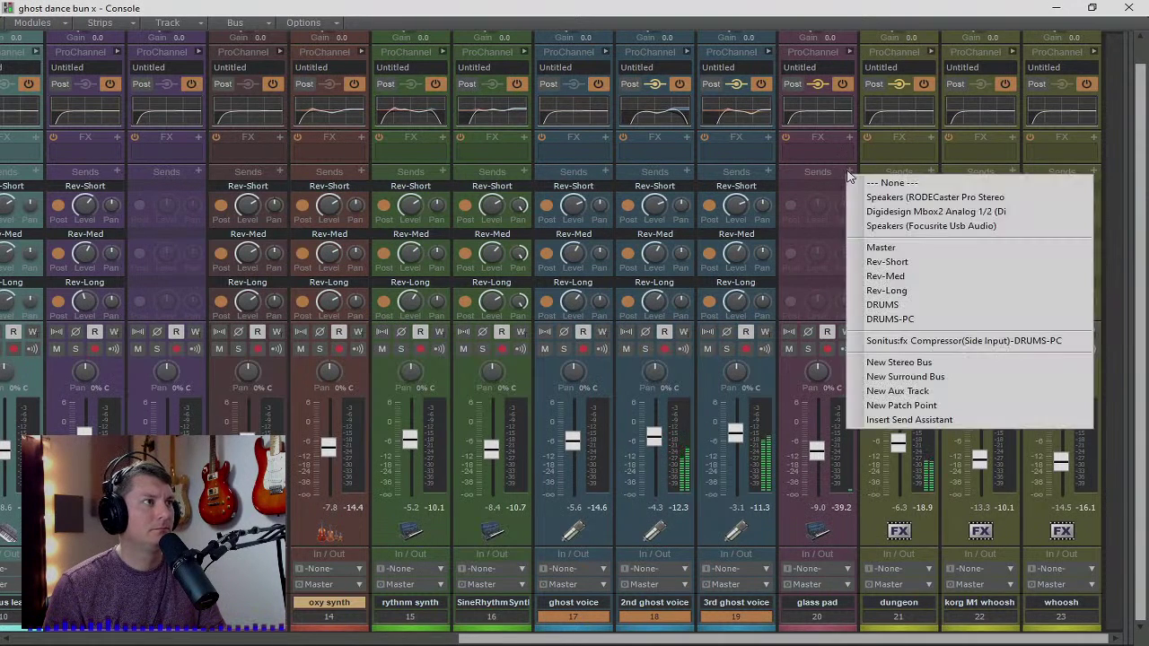
click(894, 295)
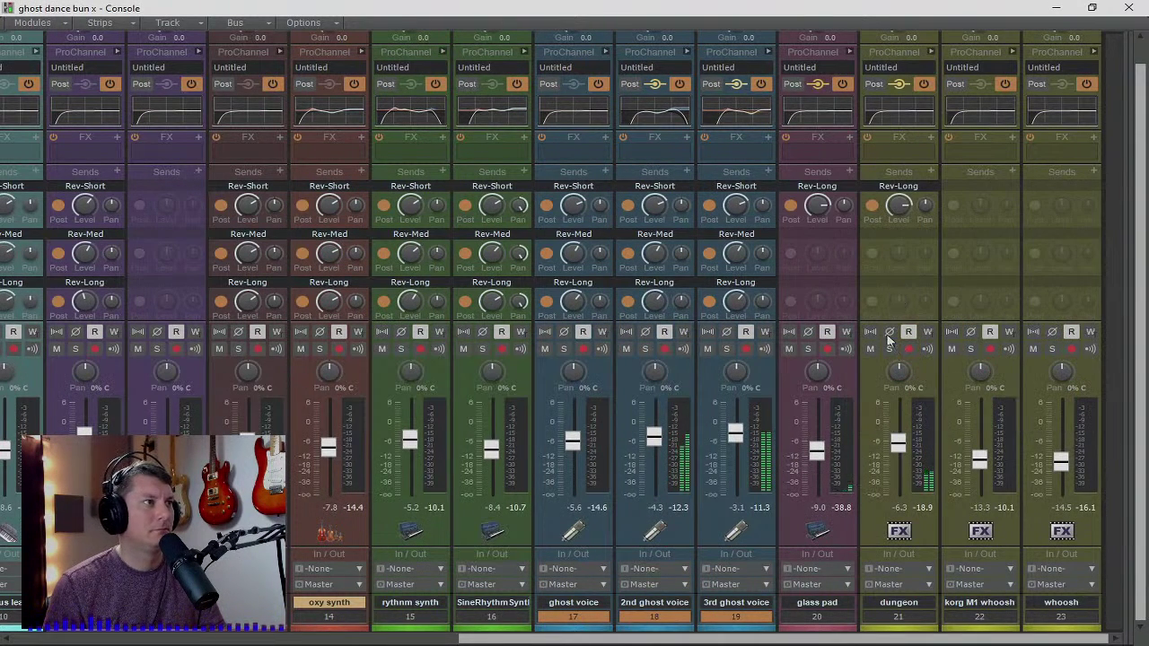
- Add a Rev-Med send to drum track 4, beside the crash track, and lower its send level
drag(736, 638, 274, 639)
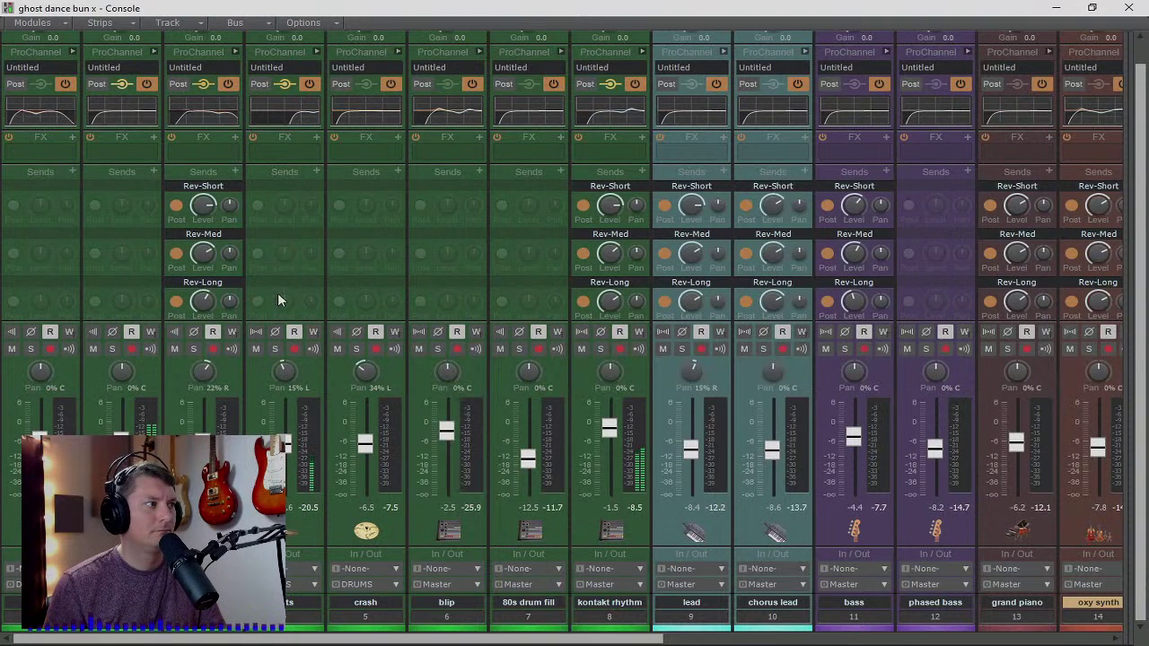
click(316, 171)
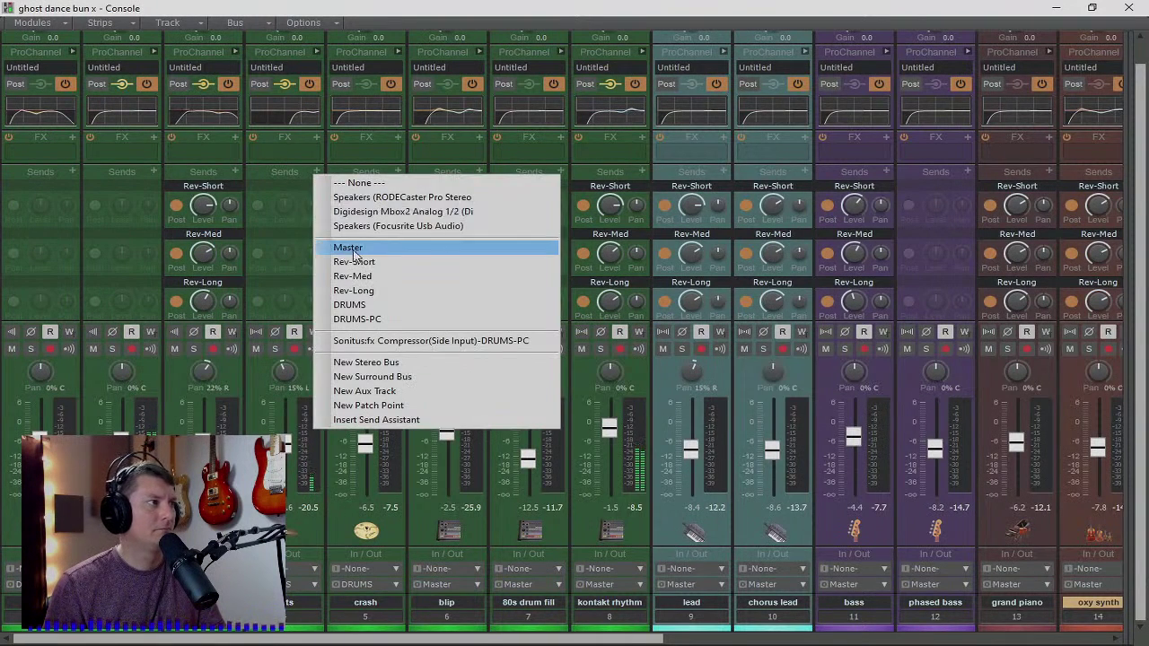
click(365, 278)
mouse_move(284, 208)
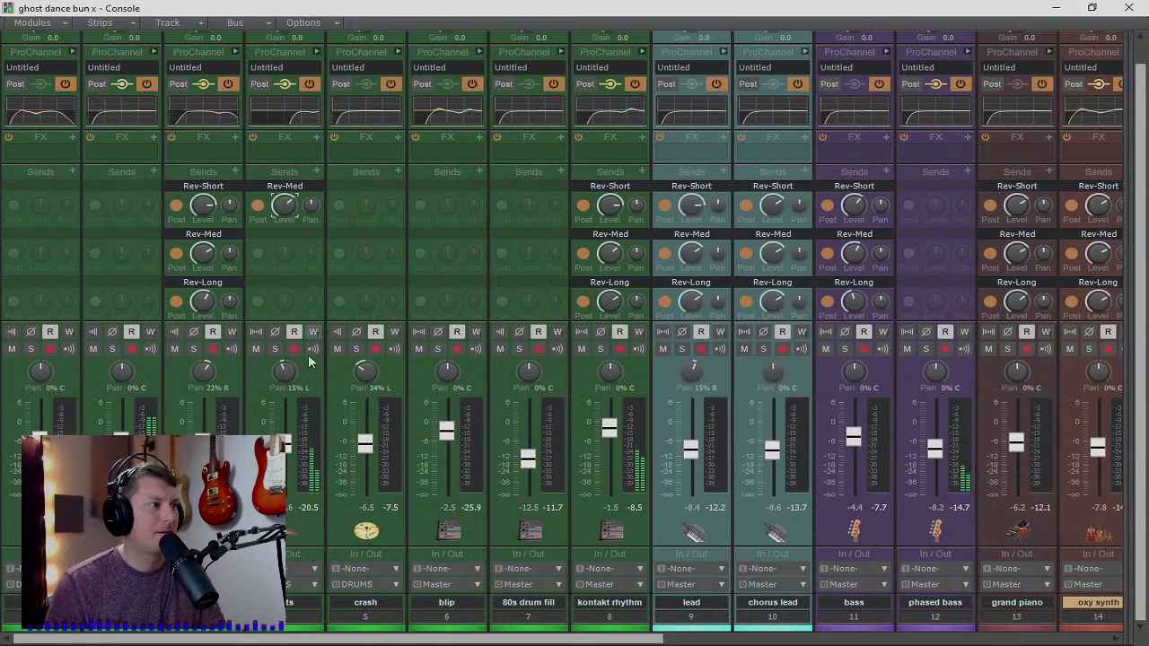
- Raise the phased bass volume to -5.6 dB and add Rev-Short, Rev-Med and Rev-Long sends to that track
drag(340, 645, 530, 644)
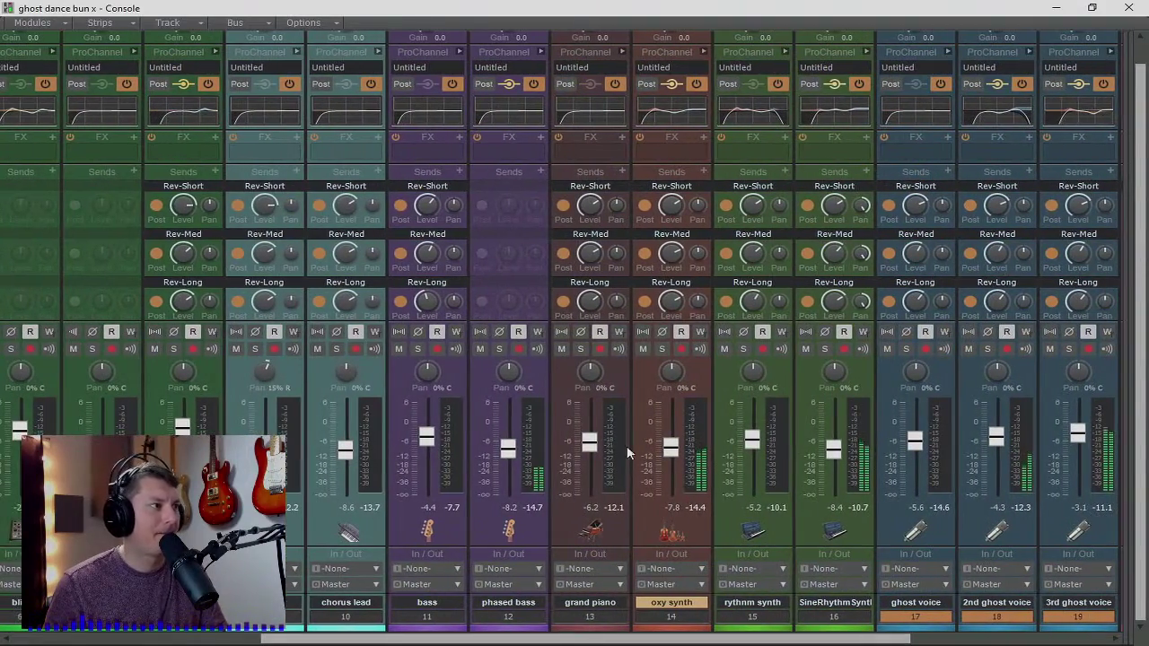
drag(529, 414, 502, 425)
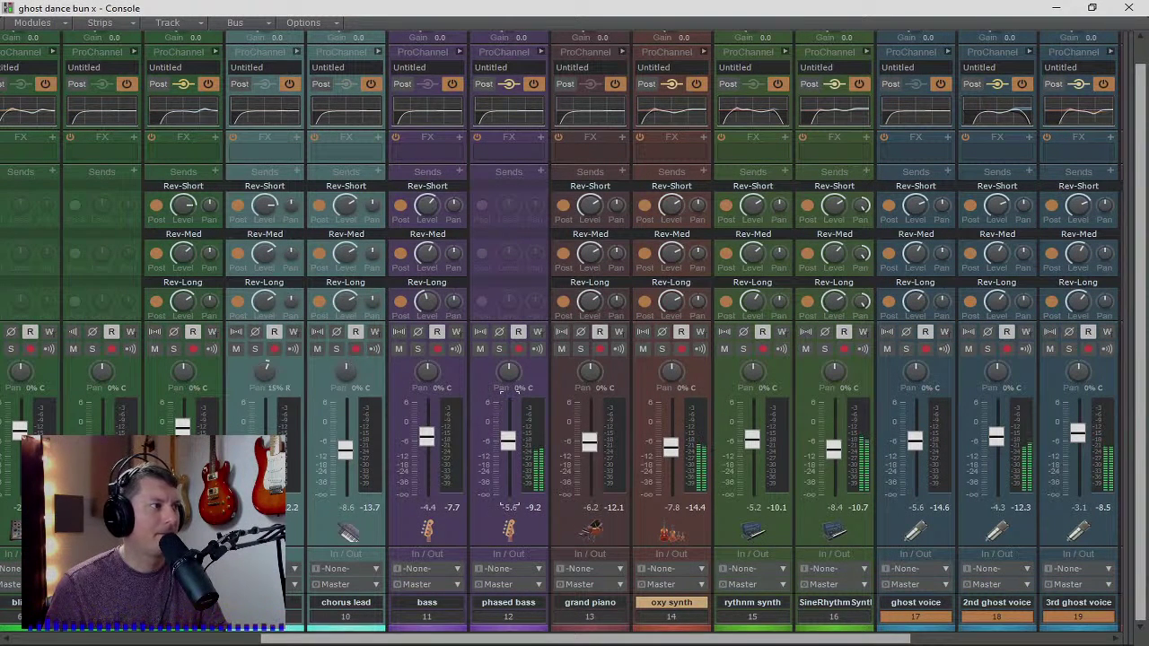
click(542, 175)
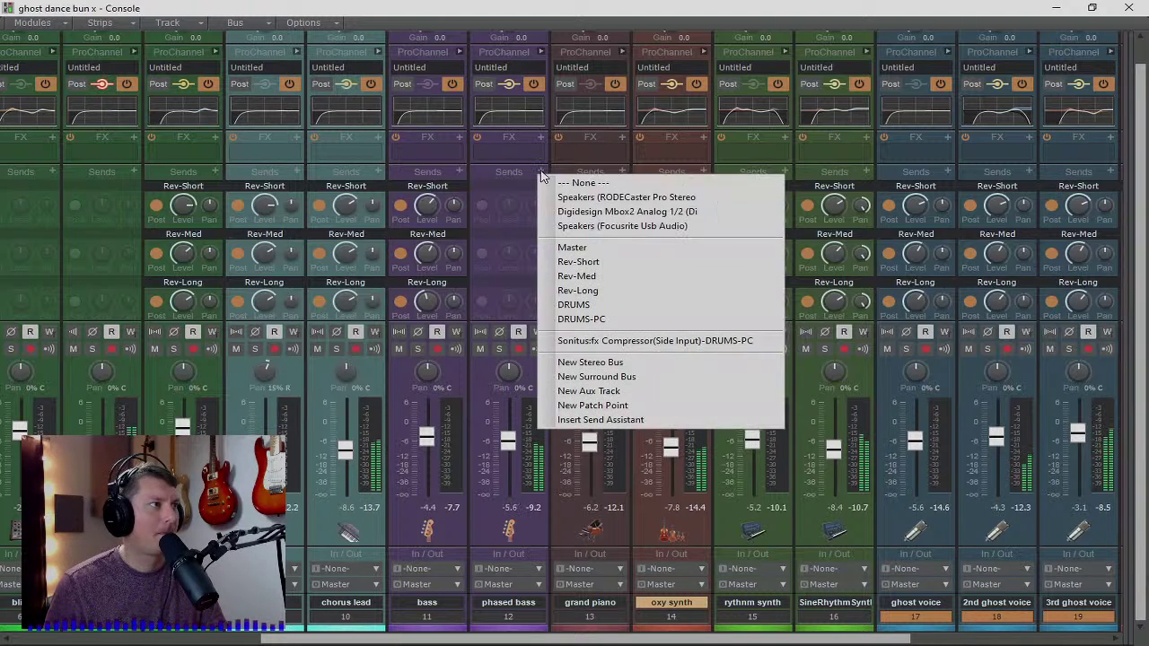
click(581, 265)
click(541, 172)
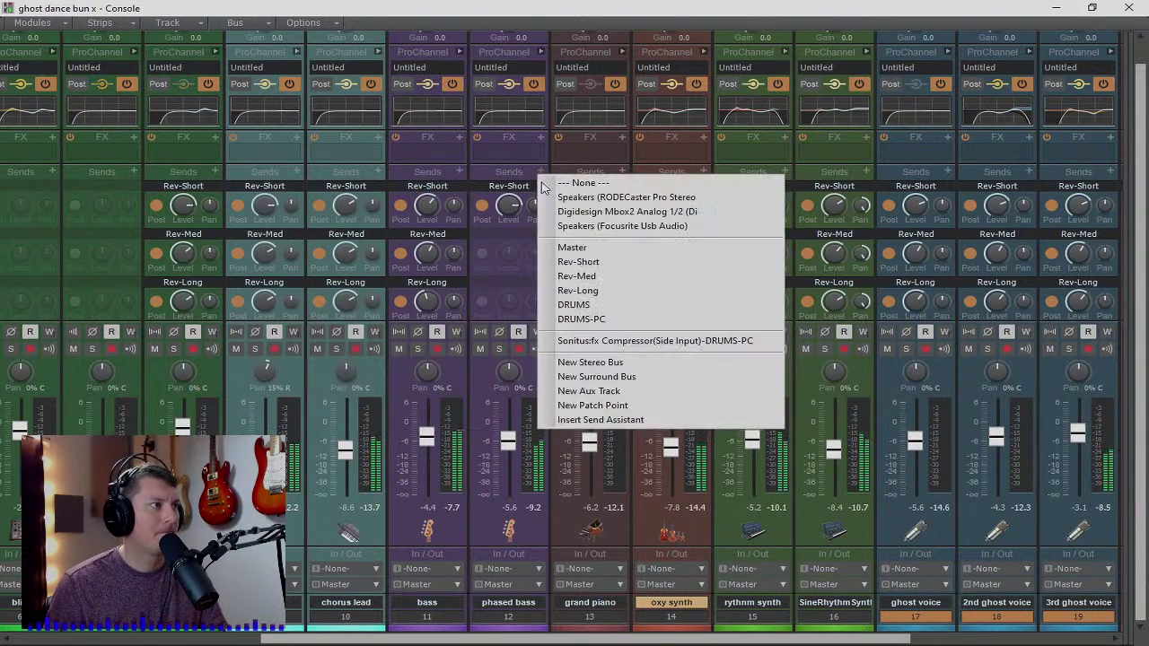
click(564, 277)
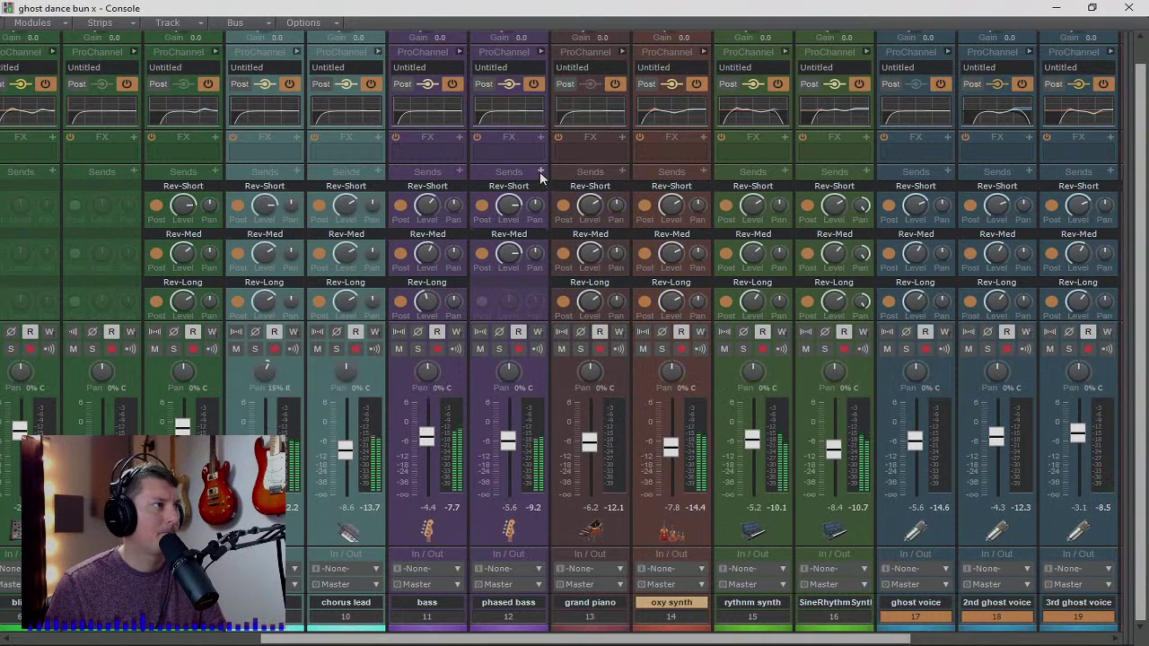
click(540, 174)
click(565, 290)
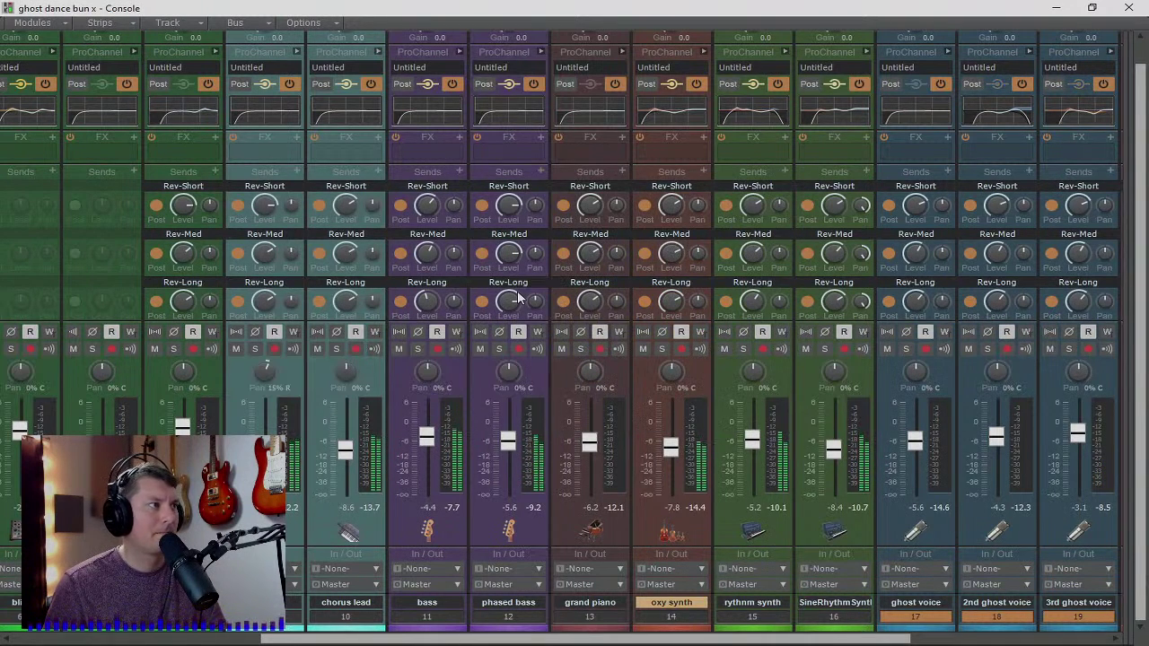
- Turn down the phased bass's Rev-Long, Rev-Med and Rev-Short send levels, keeping Rev-Med the lowest
drag(505, 303, 505, 320)
drag(505, 260, 505, 283)
drag(506, 206, 506, 221)
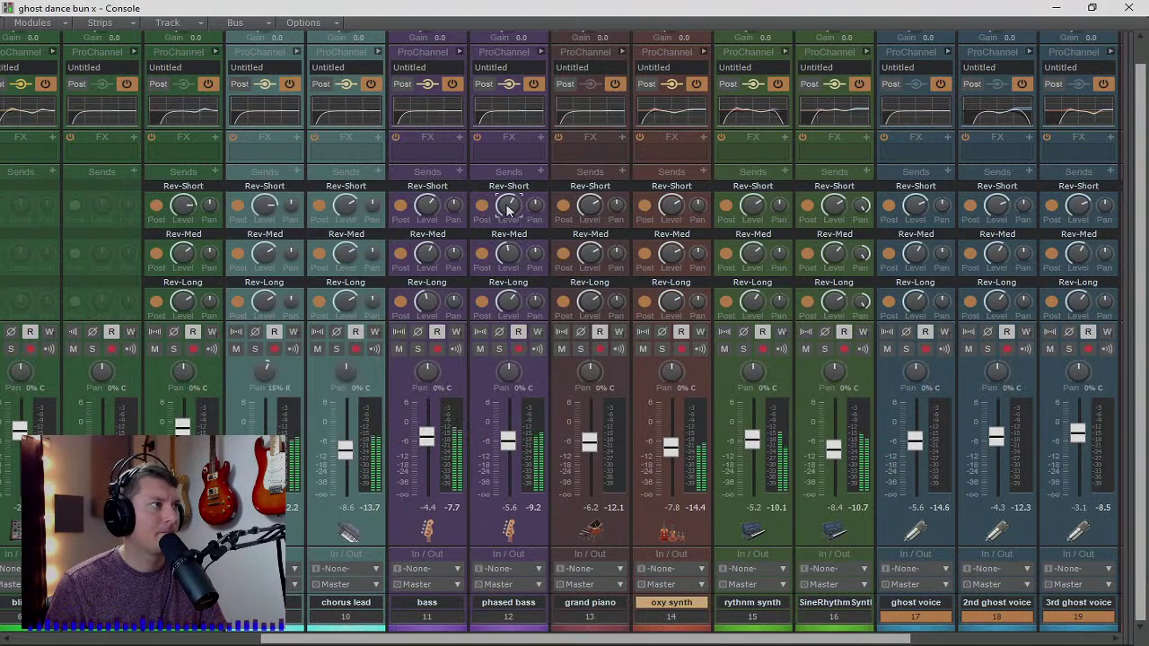
mouse_move(514, 292)
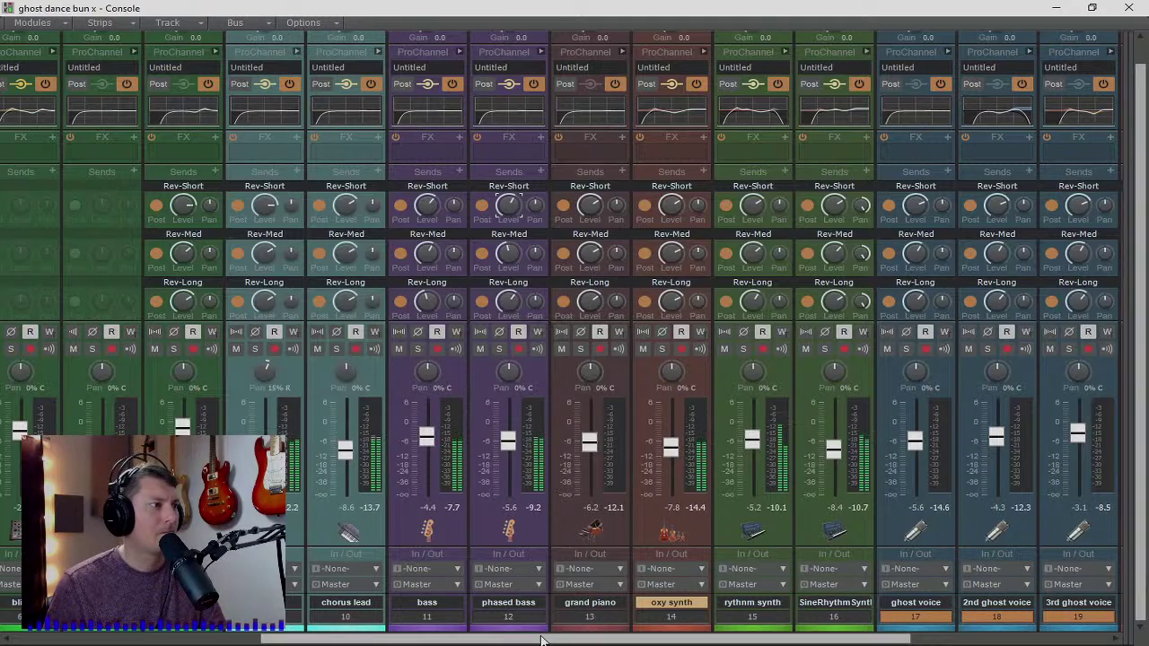
- Add a Rev-Long send to the korg M1 whoosh and whoosh tracks
drag(541, 639, 572, 640)
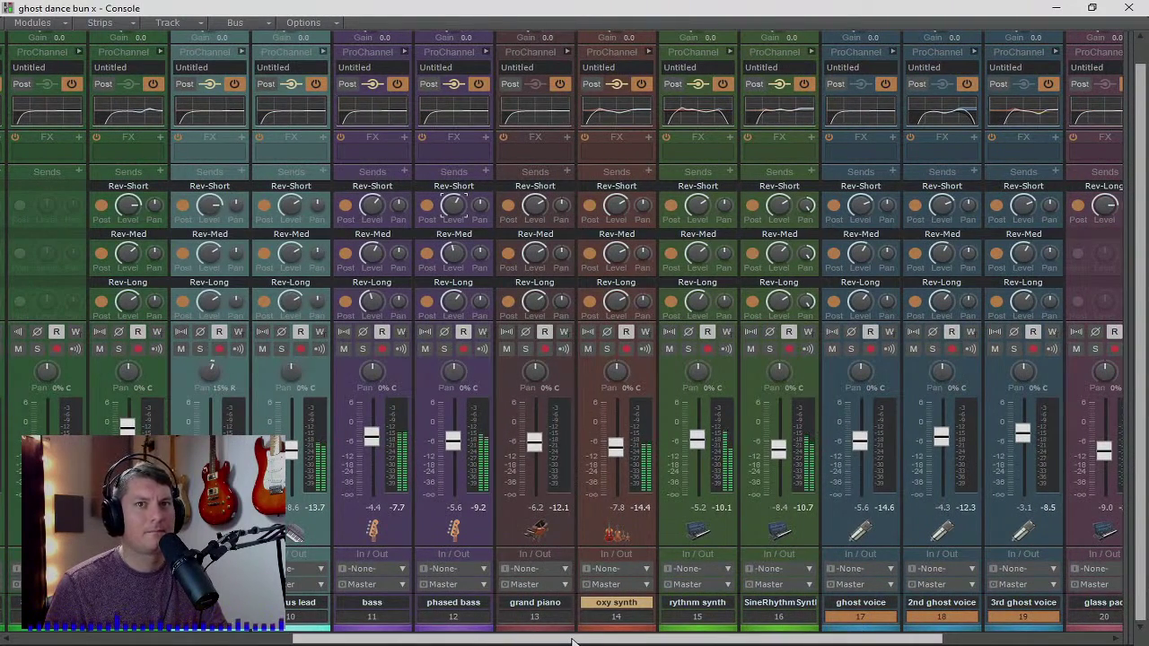
drag(573, 641, 739, 641)
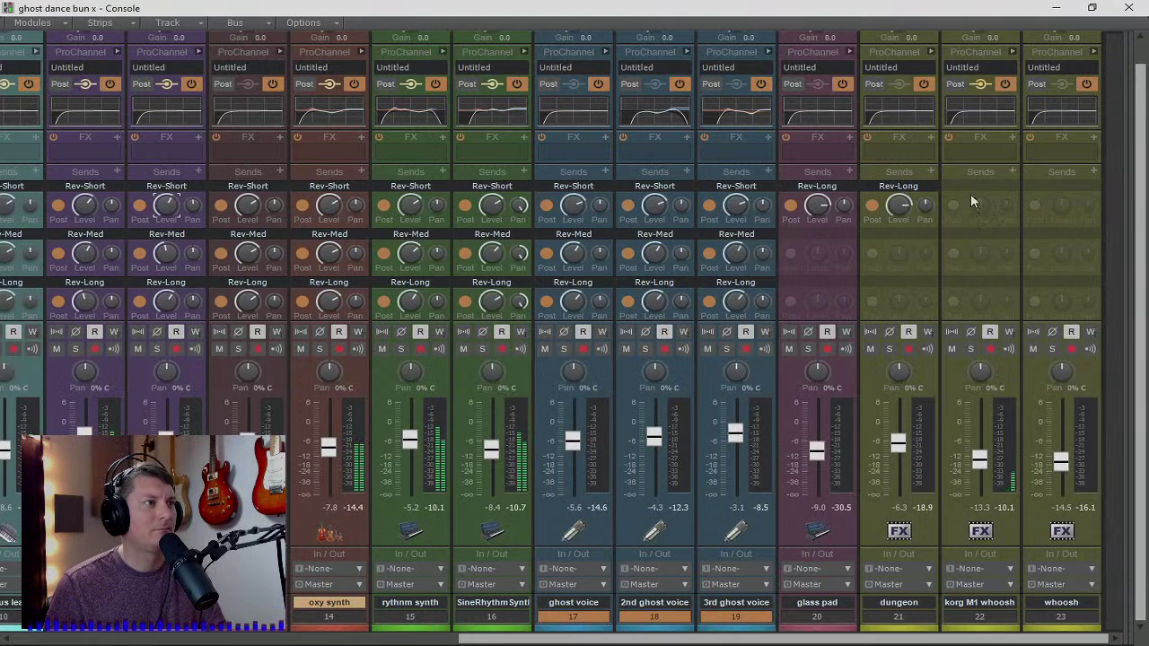
click(1011, 171)
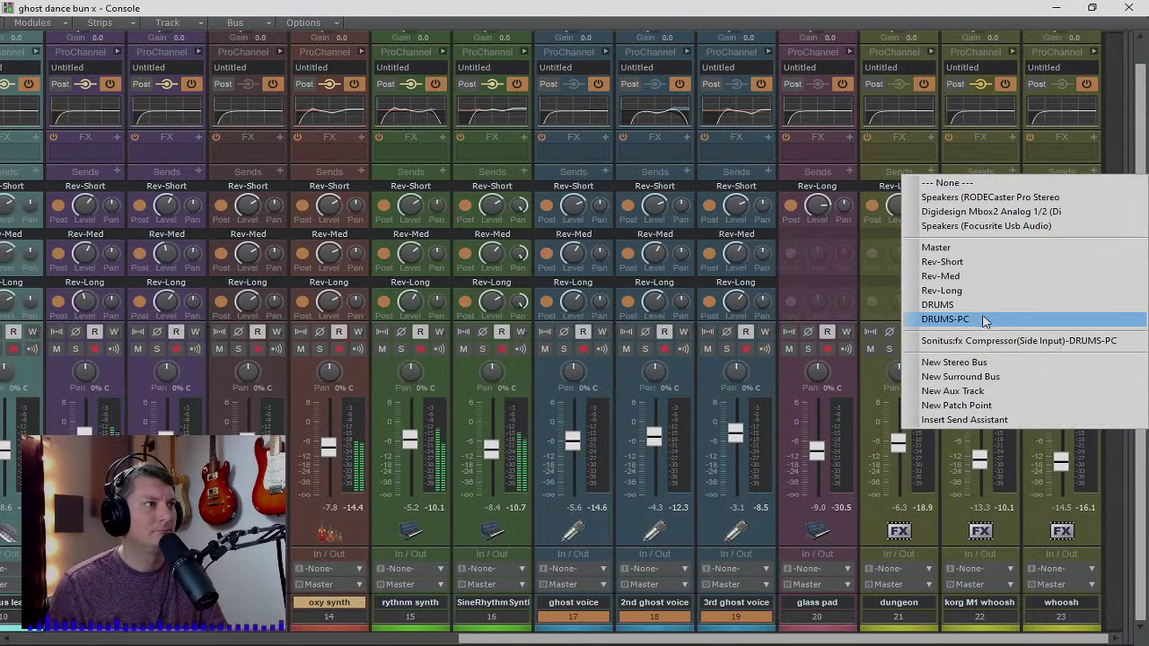
click(968, 290)
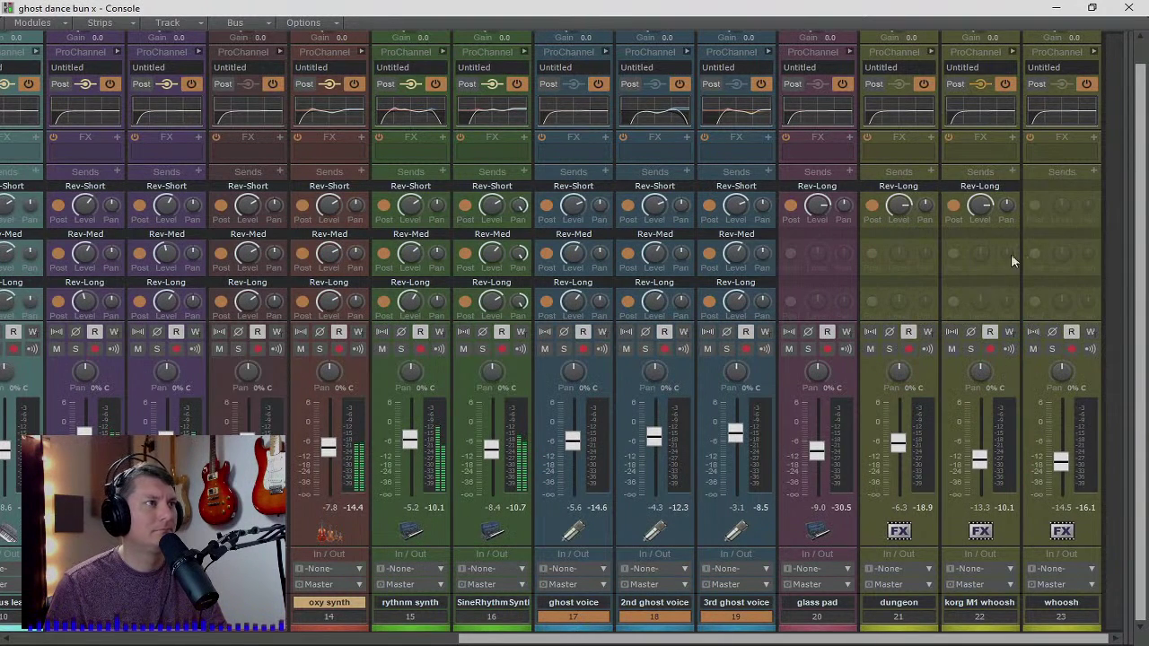
click(1092, 172)
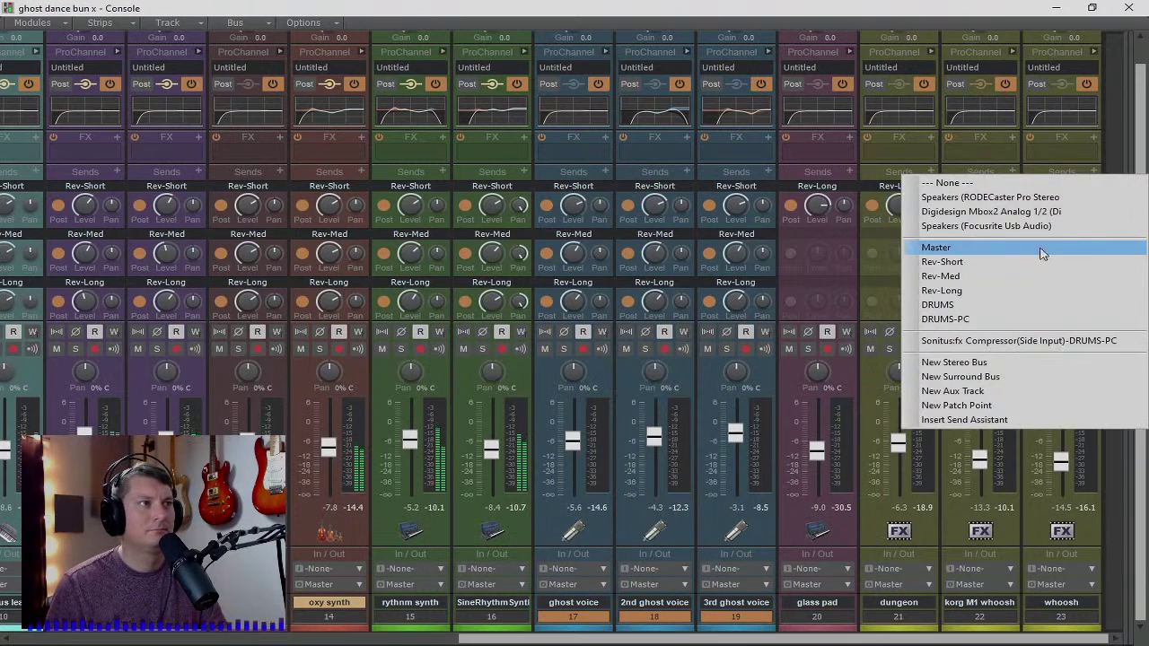
click(987, 284)
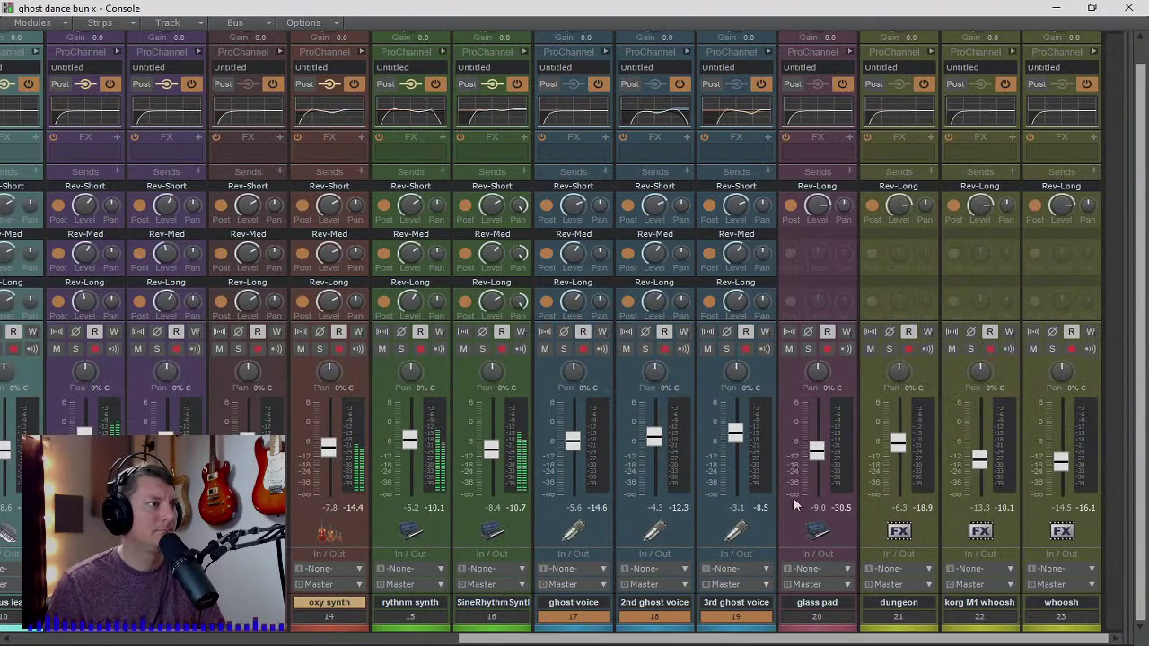
- Reveal the buses in the console and raise the DRUMS-PC bus volume to -14.1 dB
scroll(590, 641, left, 3)
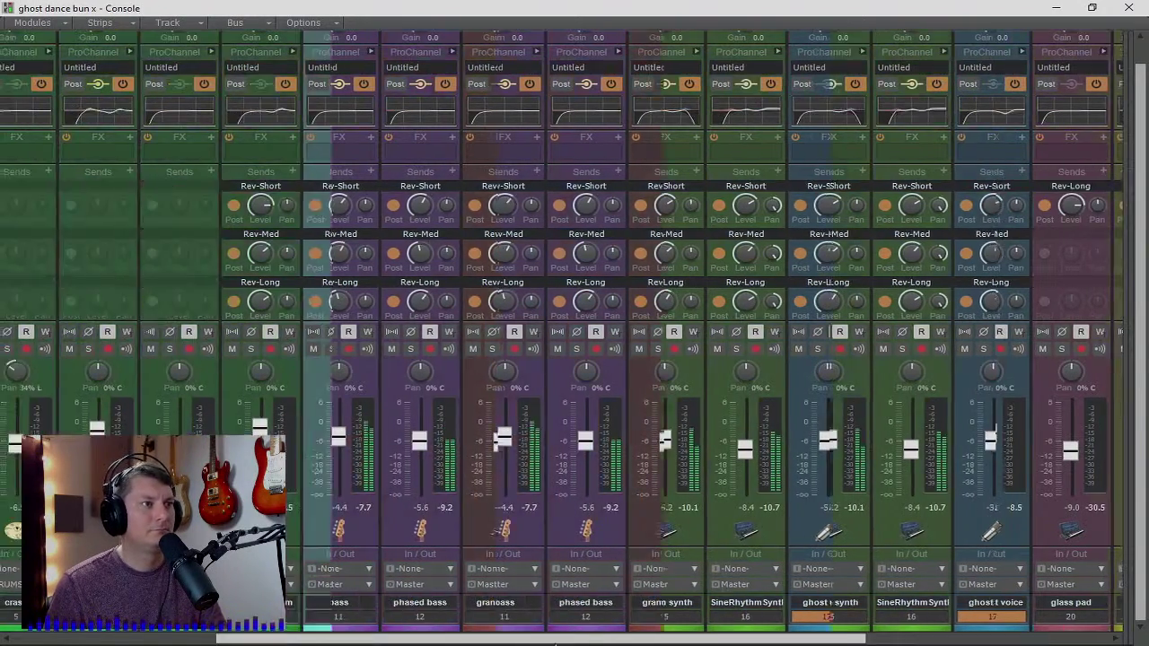
drag(589, 643, 280, 643)
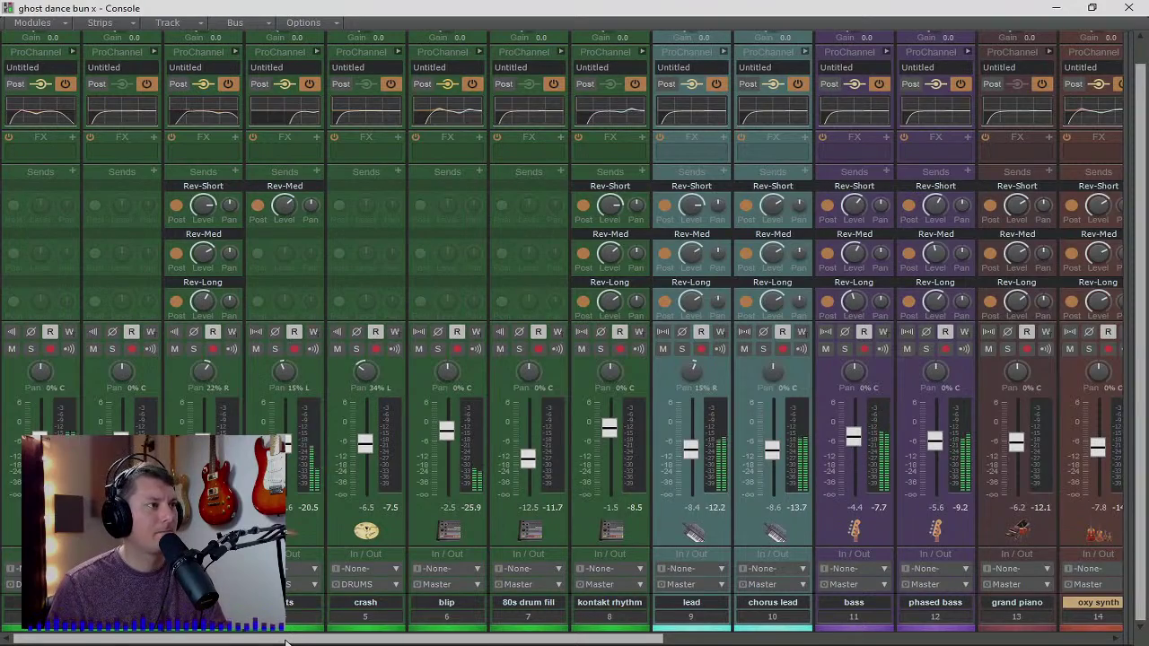
drag(286, 642, 737, 644)
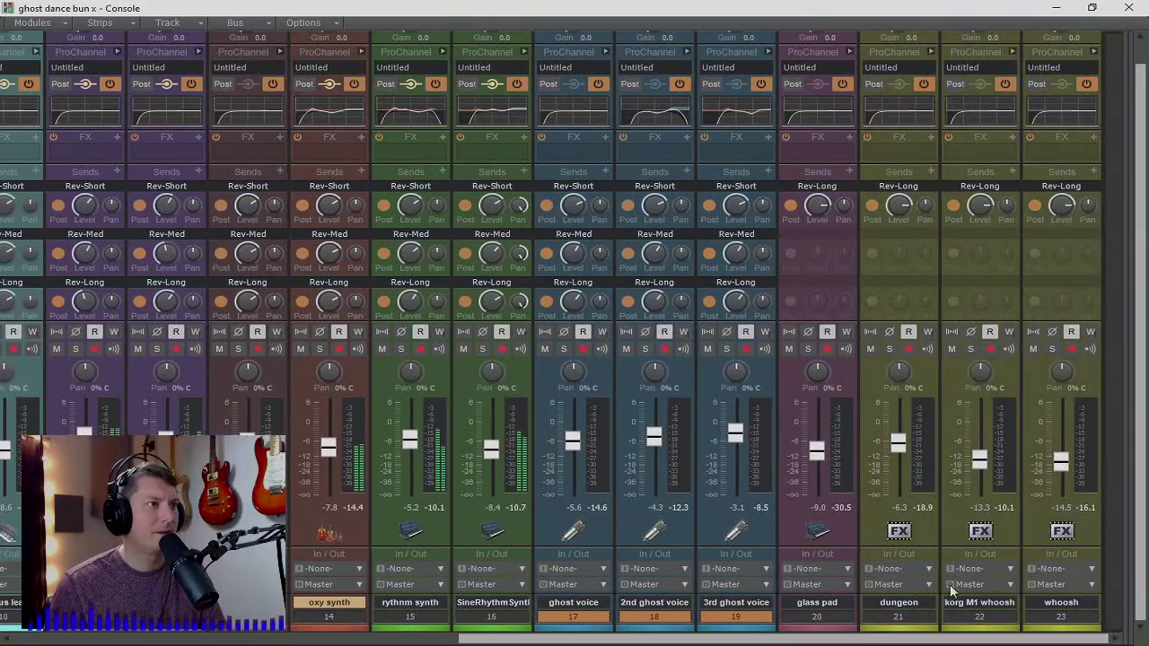
drag(1127, 294, 521, 287)
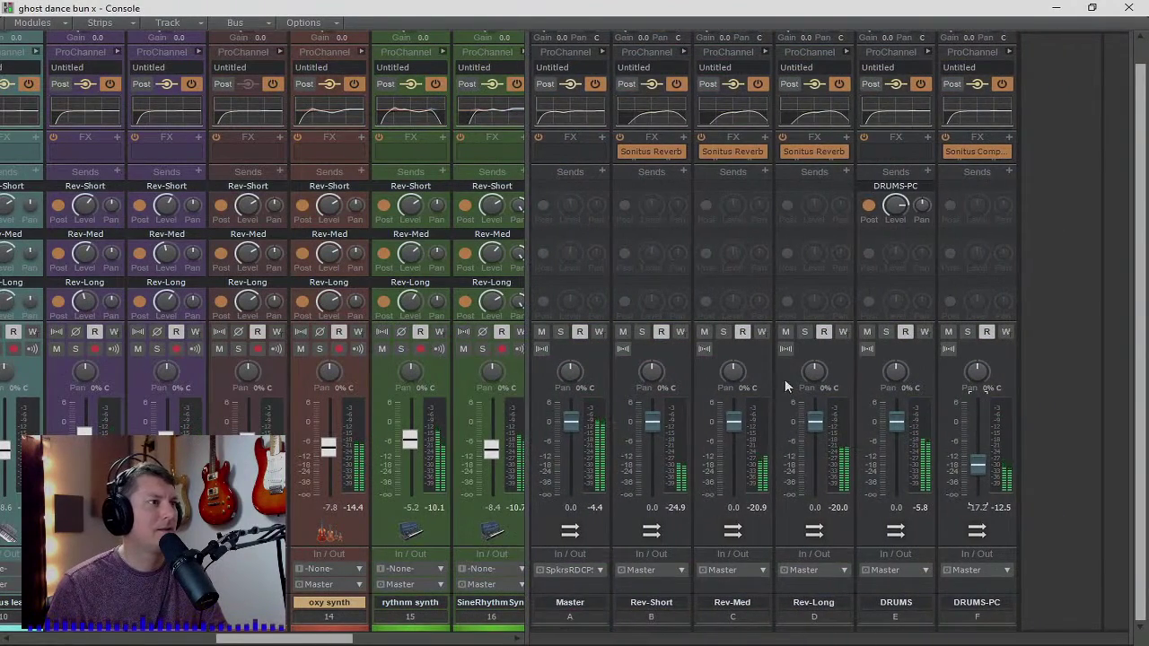
click(977, 466)
drag(976, 466, 975, 460)
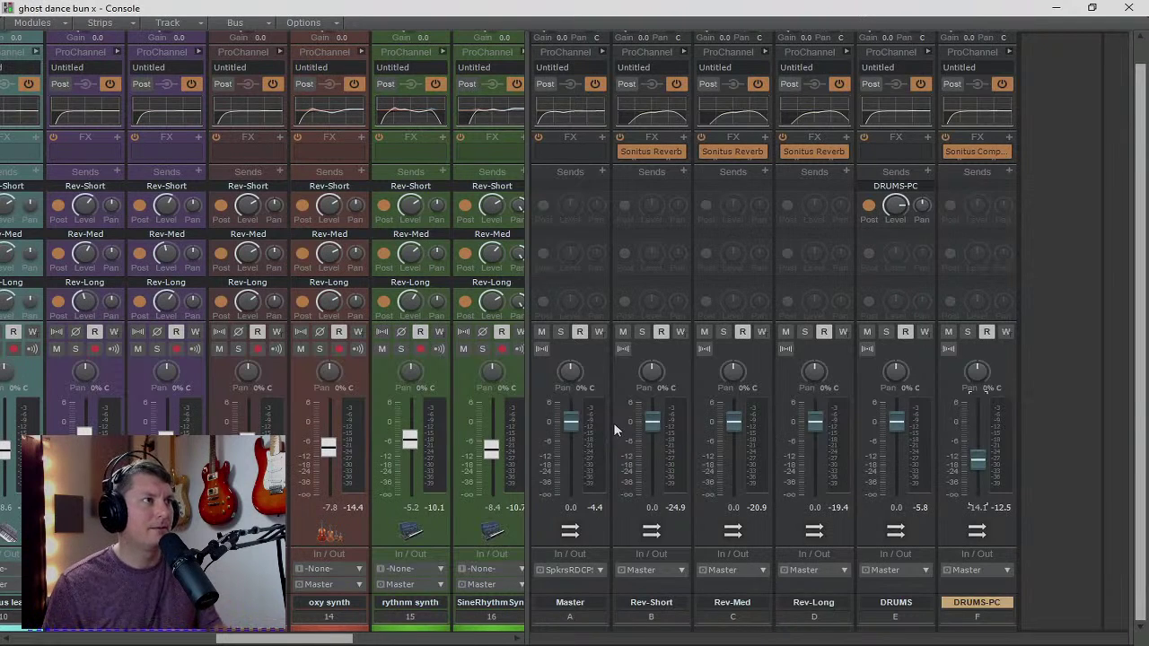
- Select all the buses, expand their ProChannel modules together, and widen the bus area of the console
scroll(658, 159, up, 1)
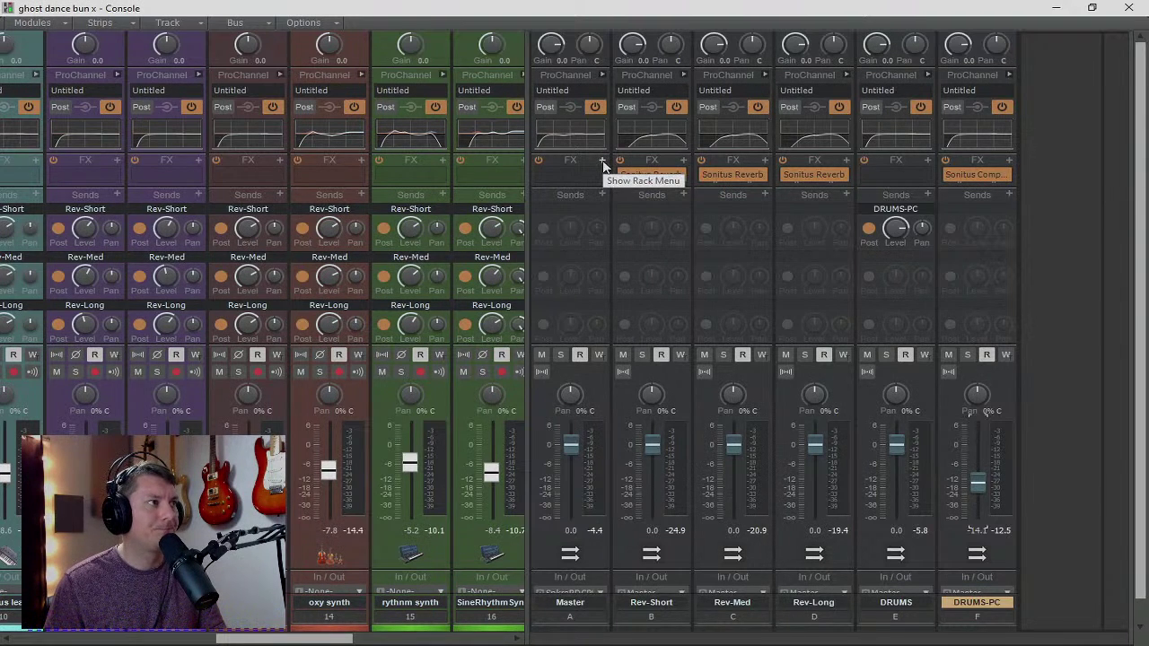
click(571, 603)
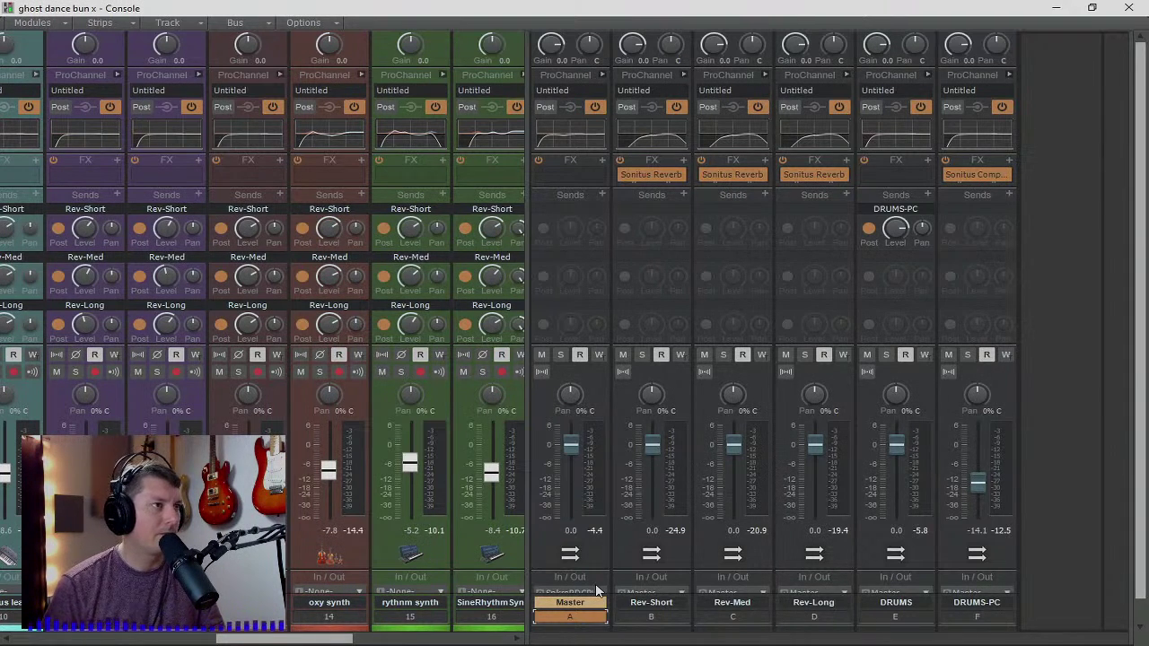
key(ctrl+a)
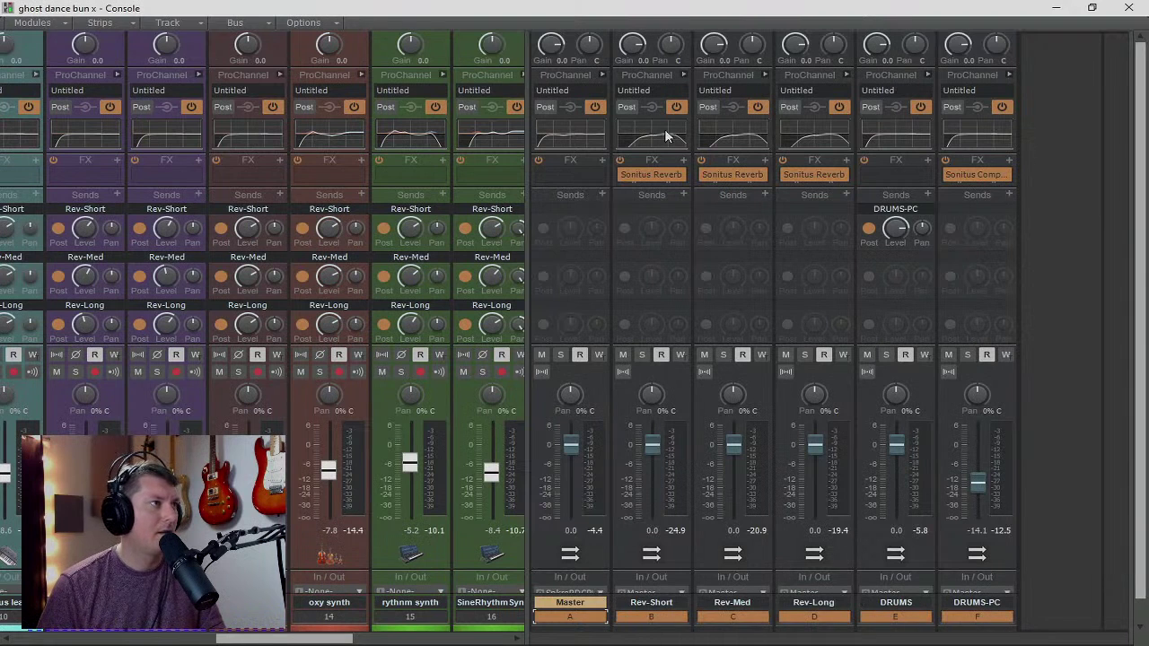
click(598, 74)
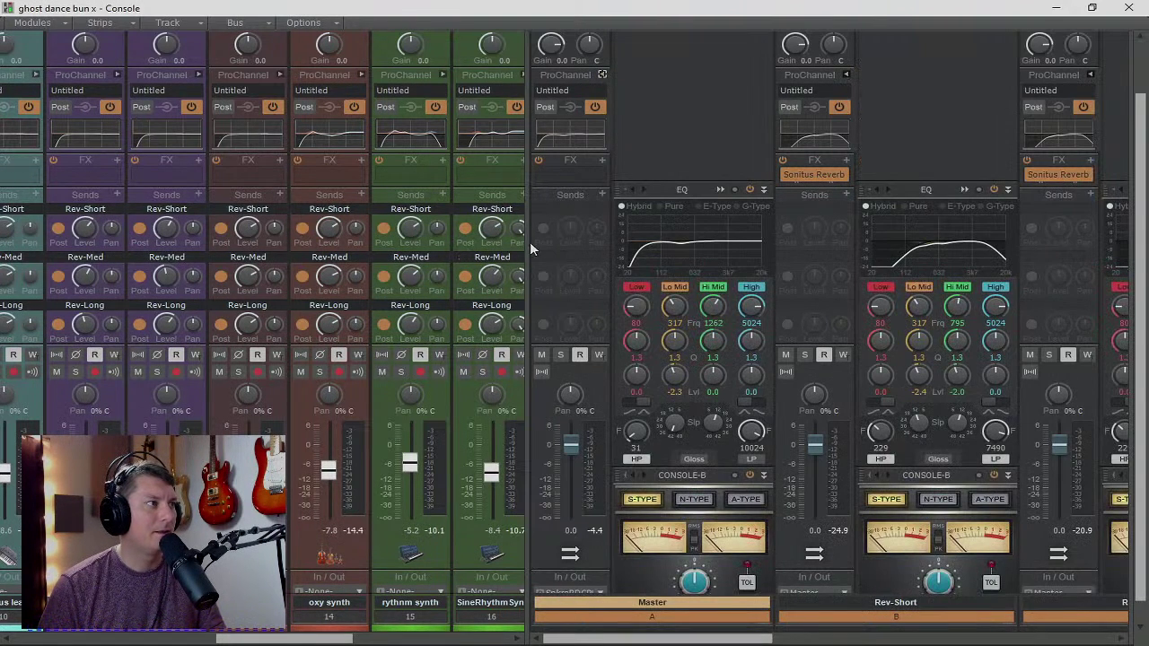
drag(530, 242, 72, 231)
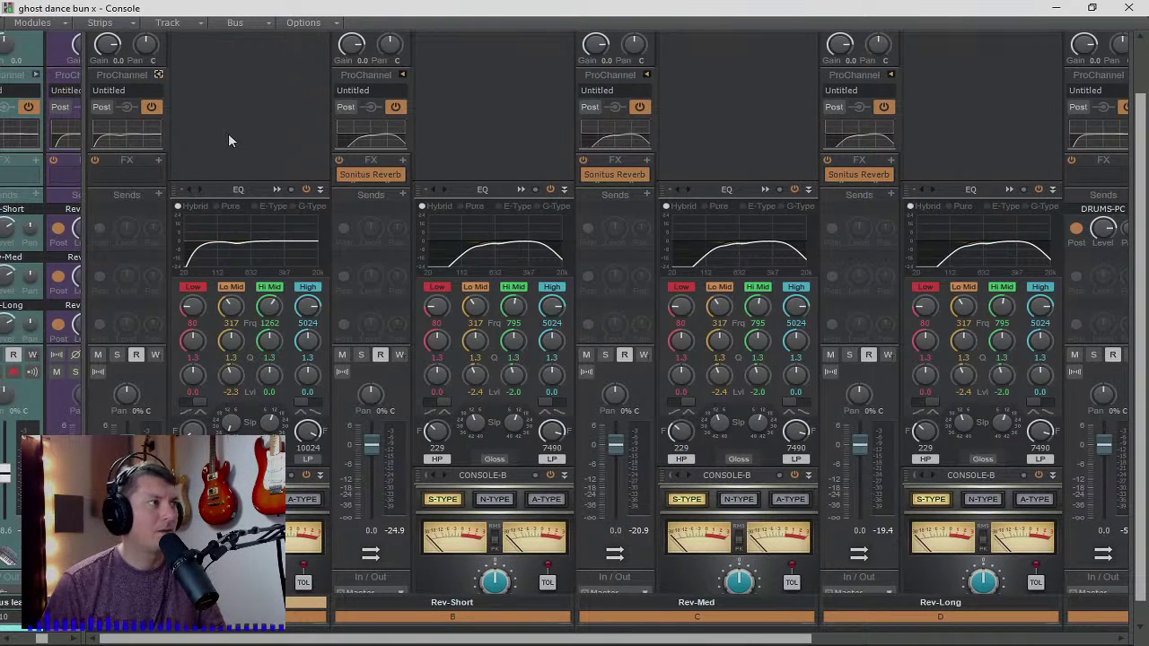
- Insert the Sonitus:fx Multiband compressor on the Master bus and move its window clear of the Master strip
click(158, 162)
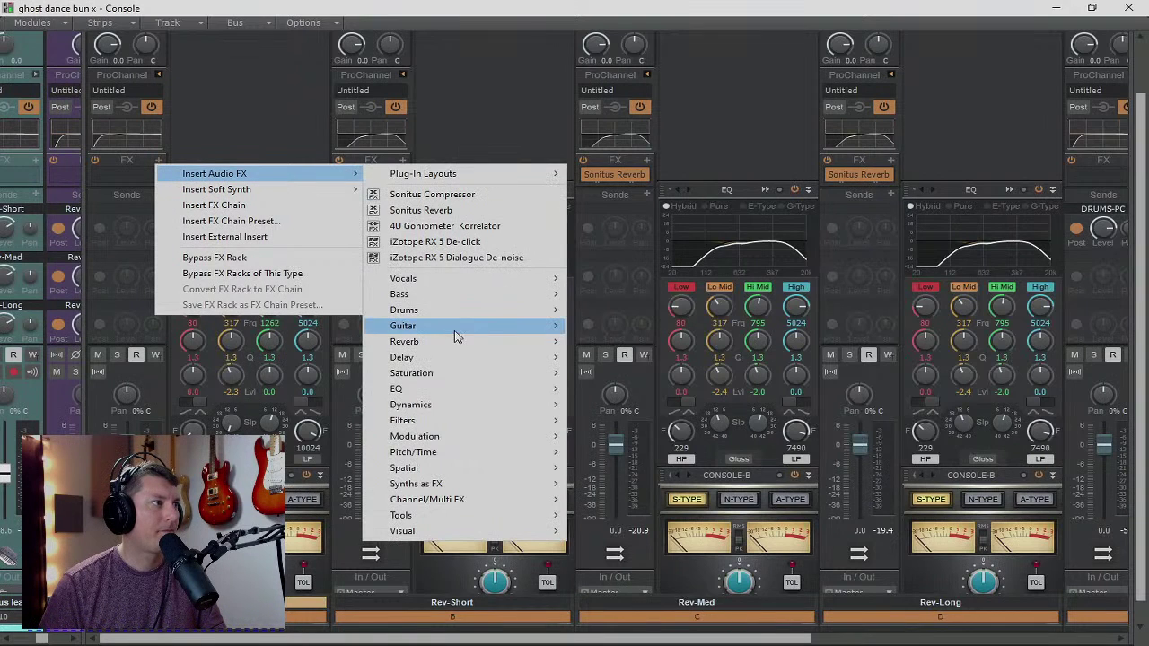
mouse_move(485, 392)
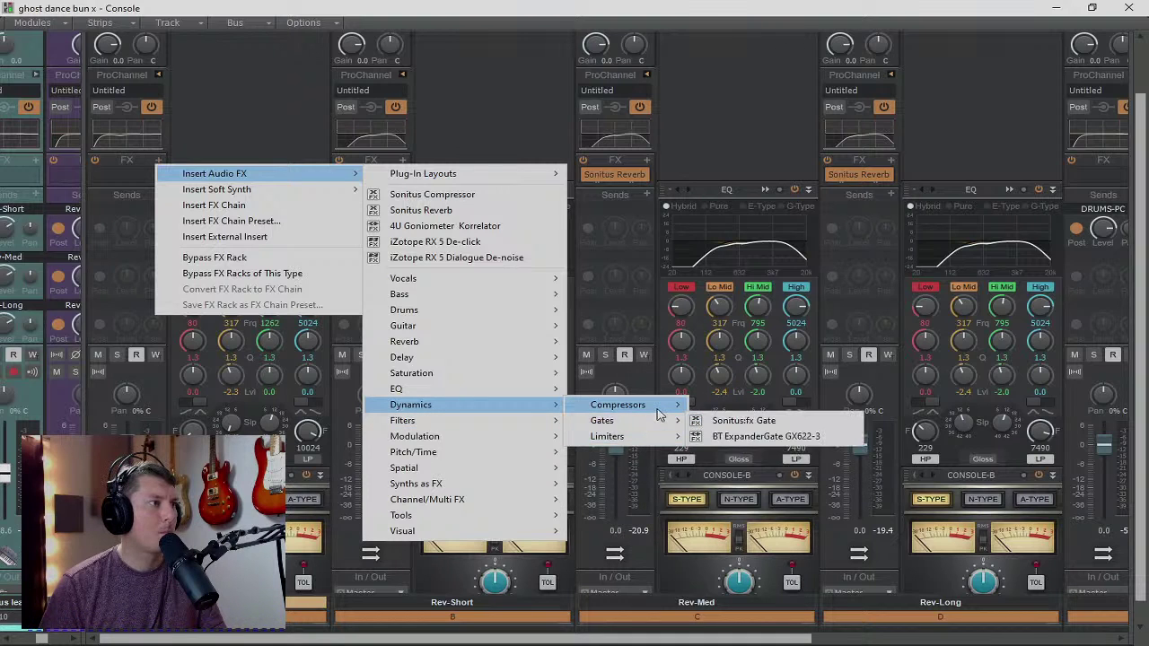
mouse_move(664, 409)
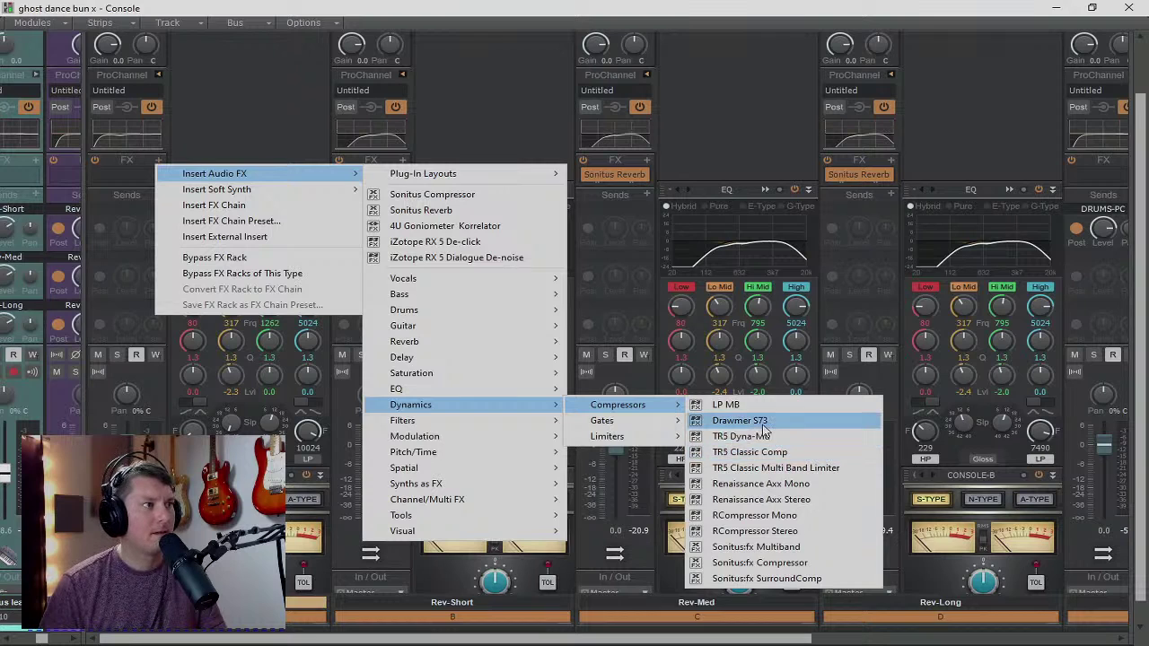
click(806, 546)
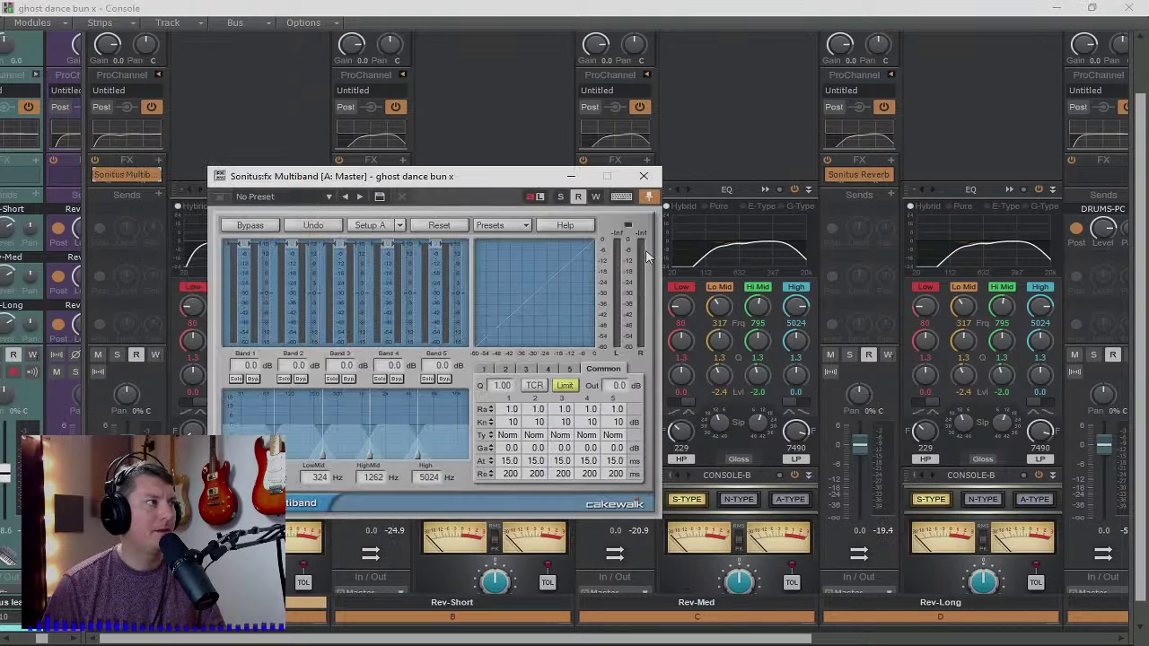
drag(453, 178, 747, 137)
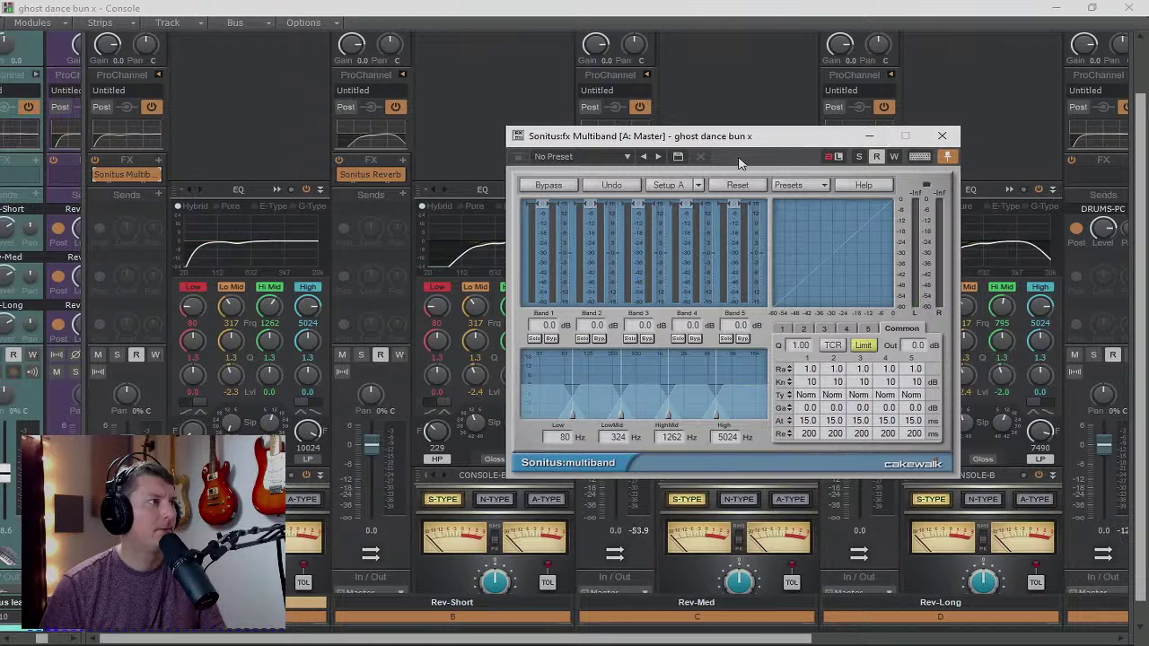
- With the mix playing, set band 1 of the multiband compressor to a -28.4 dB threshold and a 2.4 ratio
key(space)
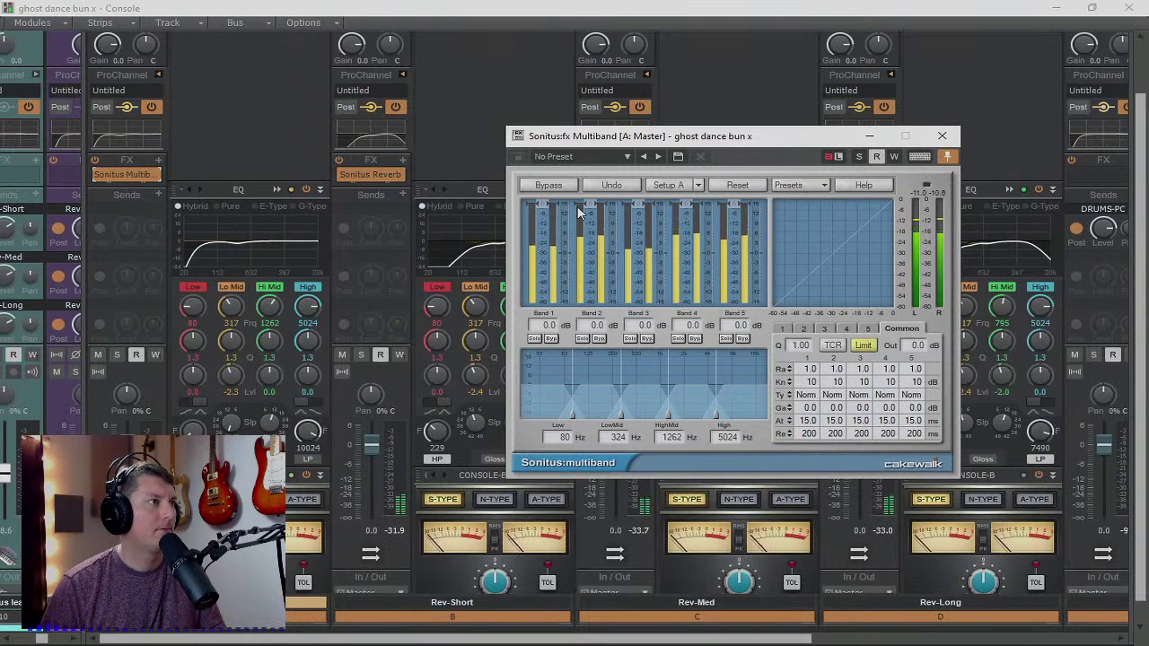
click(543, 211)
drag(541, 215, 543, 251)
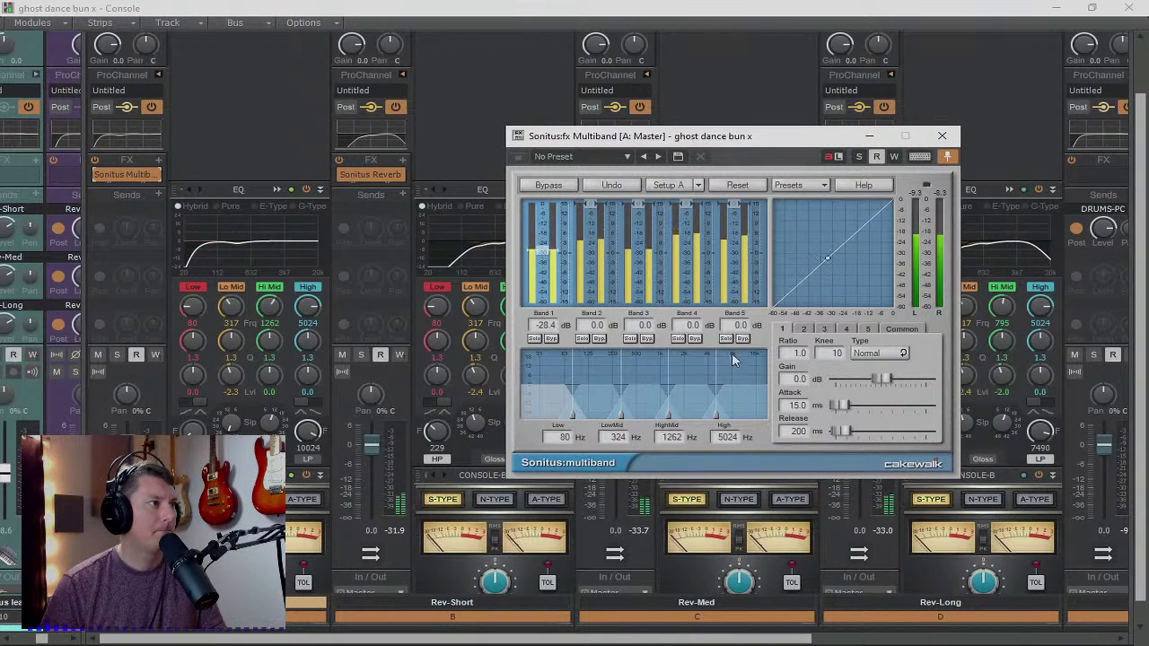
drag(791, 359, 788, 358)
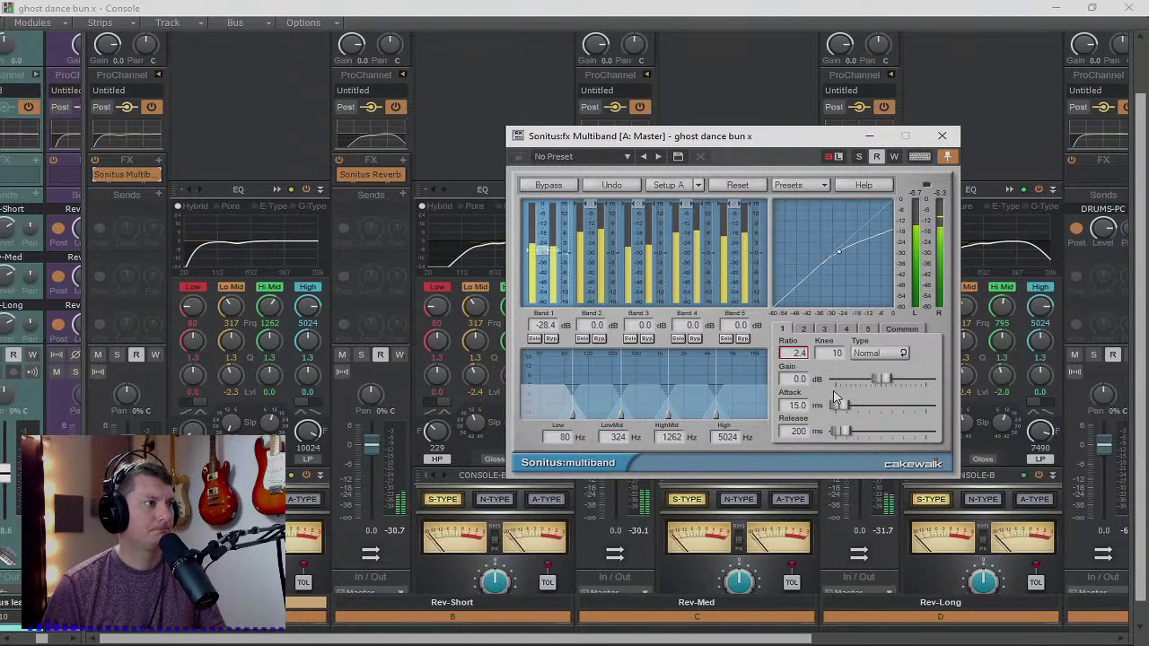
- Set band 1's attack to 50.6 ms and release to 20 ms, and close the multiband compressor
drag(837, 405, 835, 432)
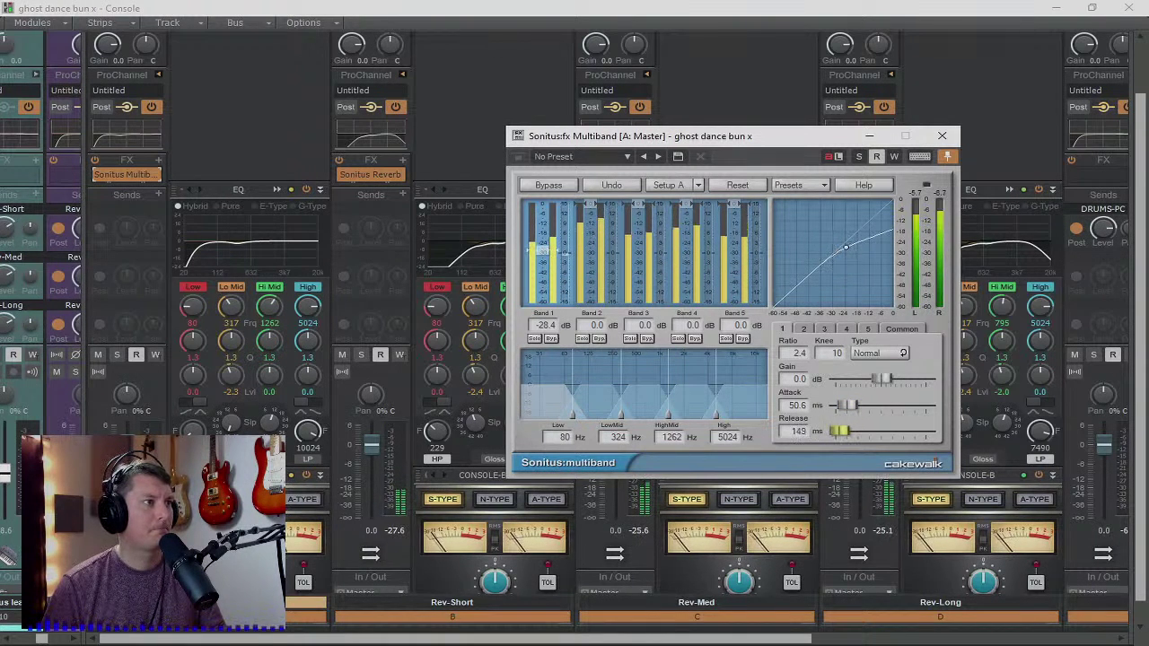
double_click(794, 405)
text(10)
double_click(793, 431)
double_click(790, 433)
text(20)
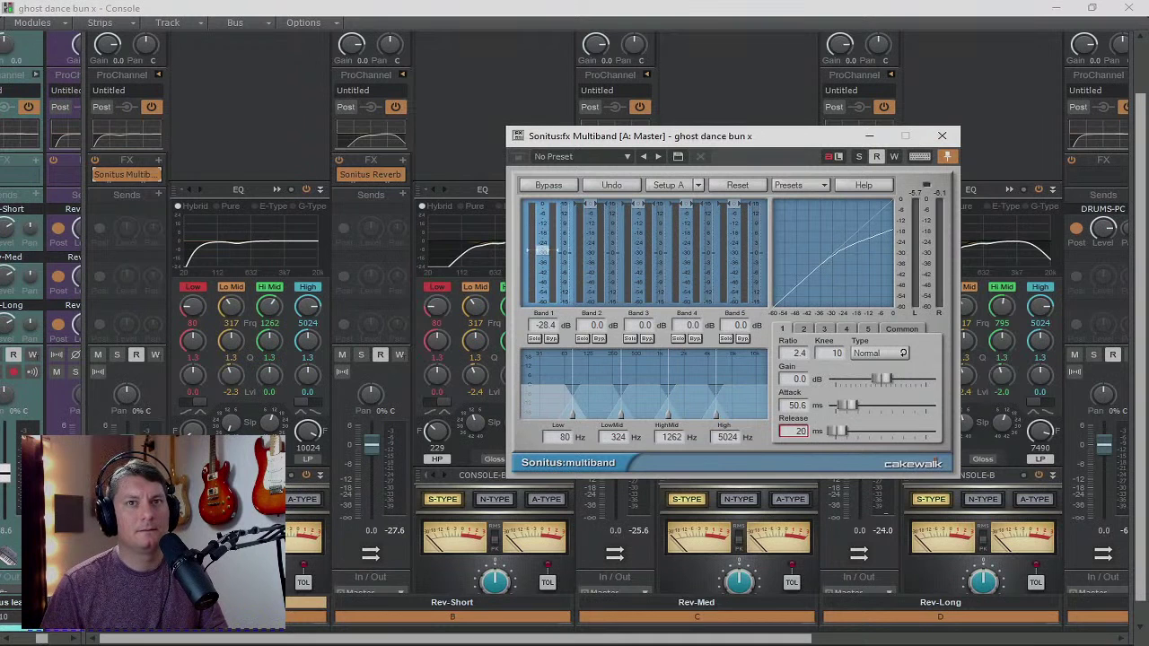
click(941, 136)
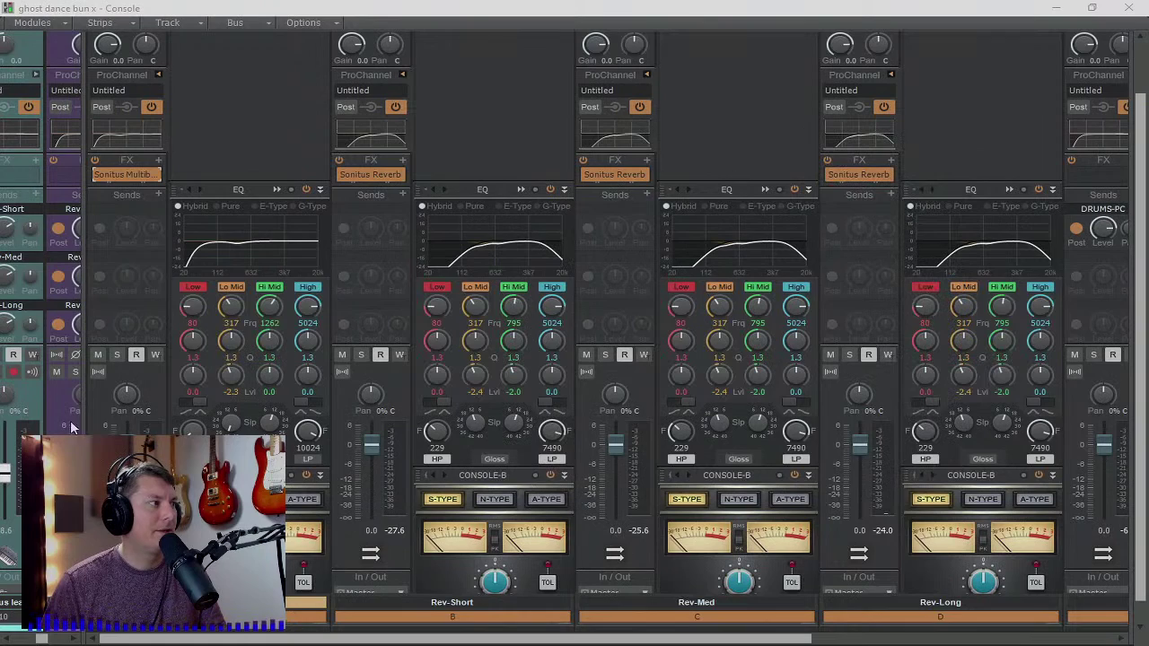
- Play the mix with the Master bus volume raised to 6.0 dB, and reset the volume to 0.0 dB
drag(83, 417, 420, 467)
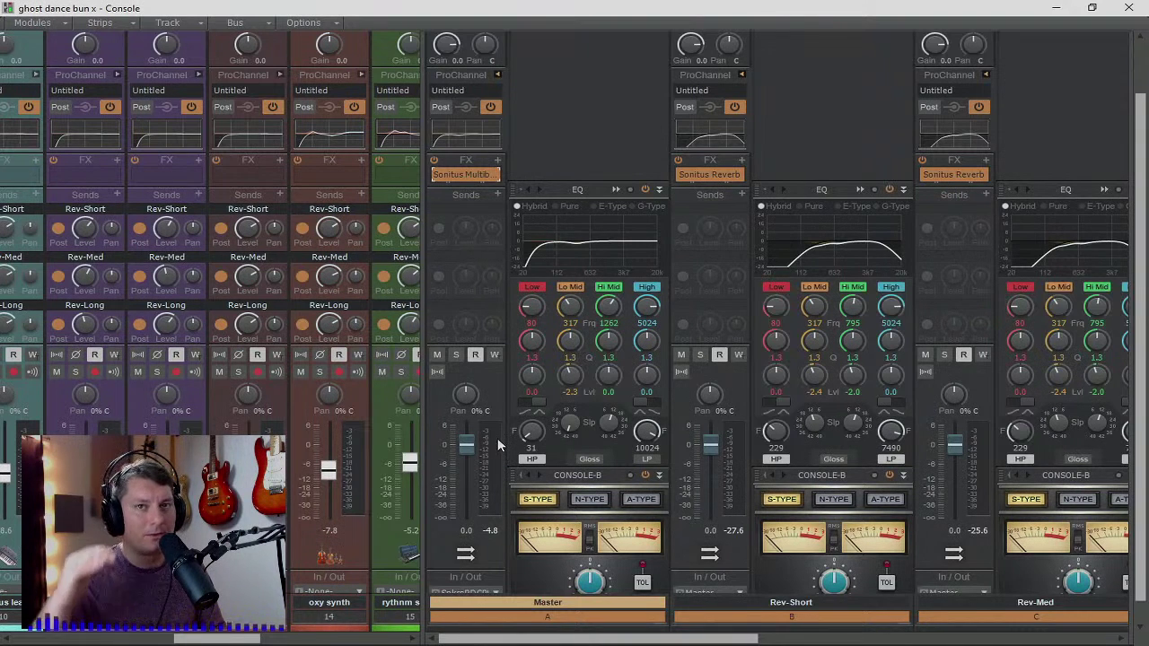
key(space)
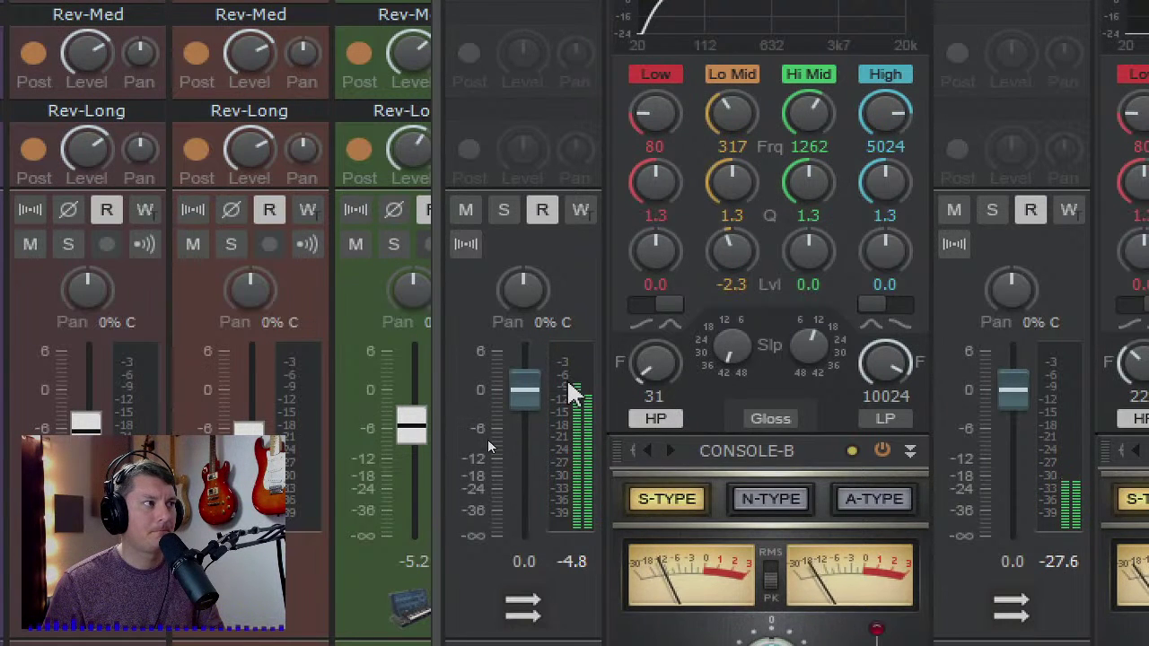
drag(528, 386, 531, 393)
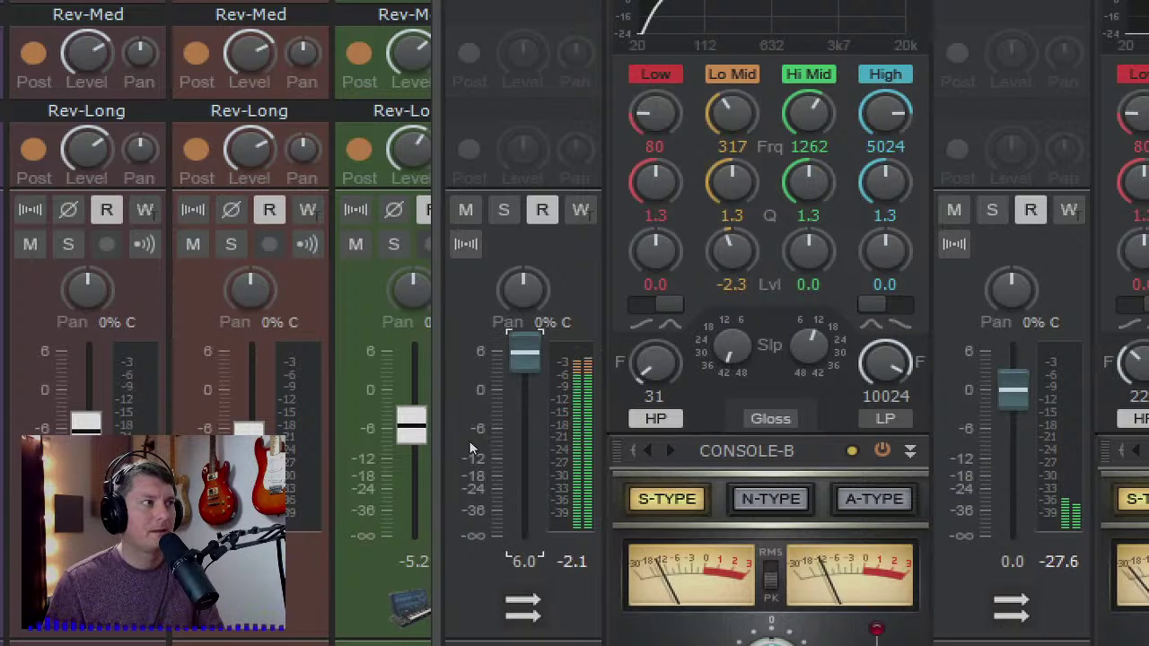
double_click(520, 375)
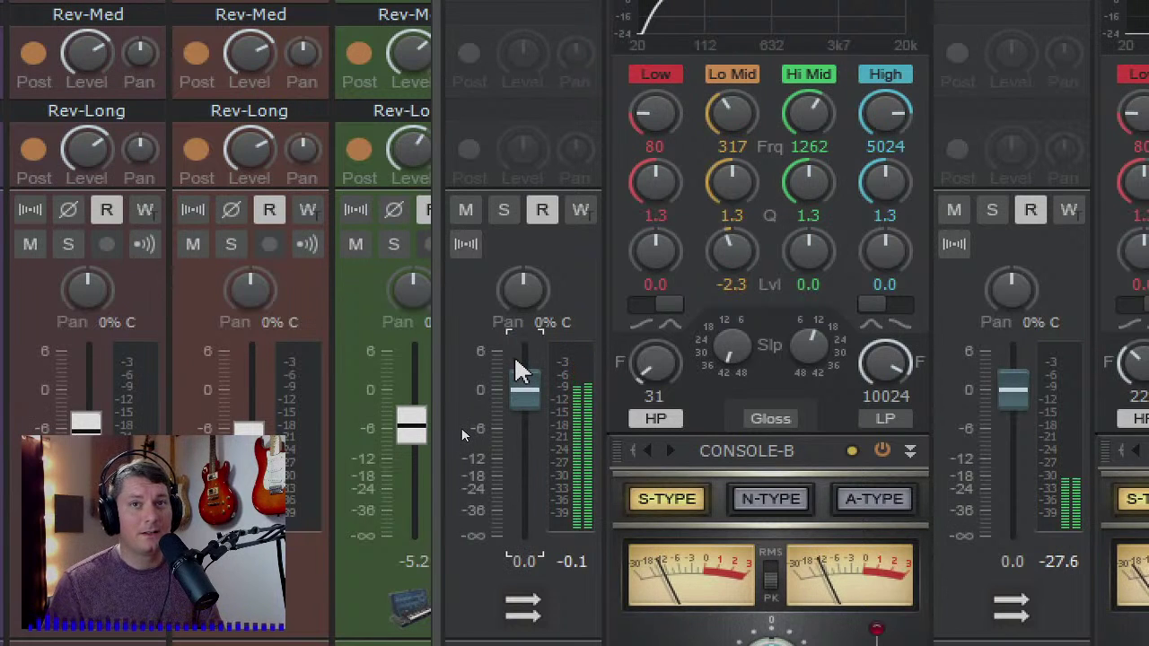
key(space)
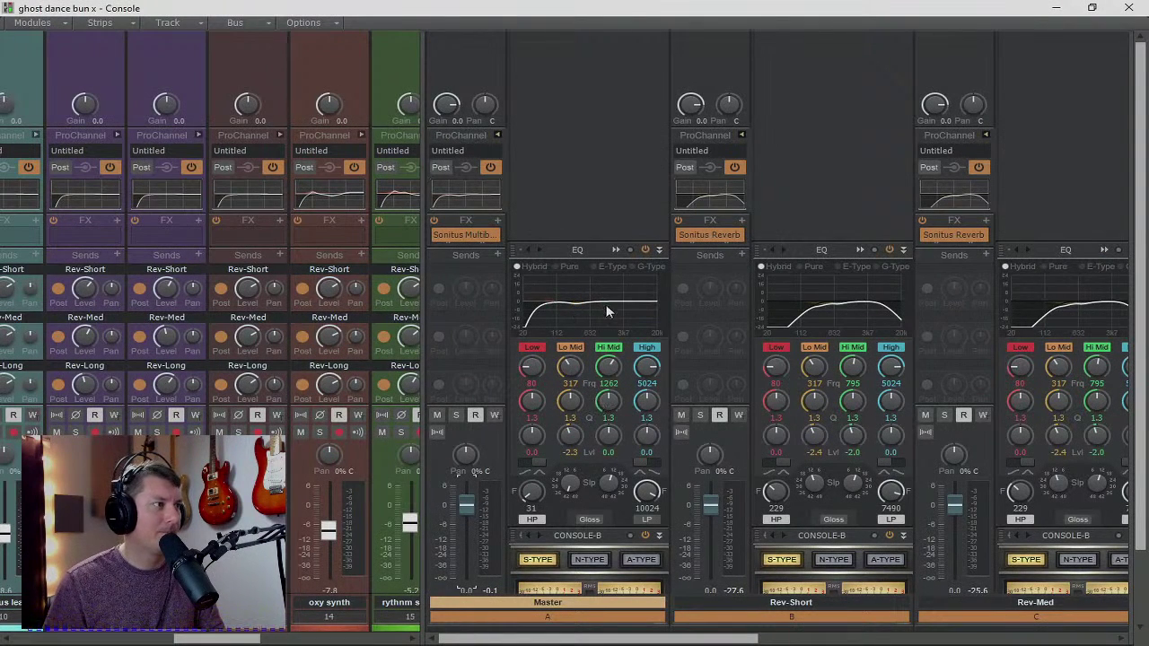
- Switch off the limiter in the Master bus's multiband compressor and play the mix
double_click(471, 234)
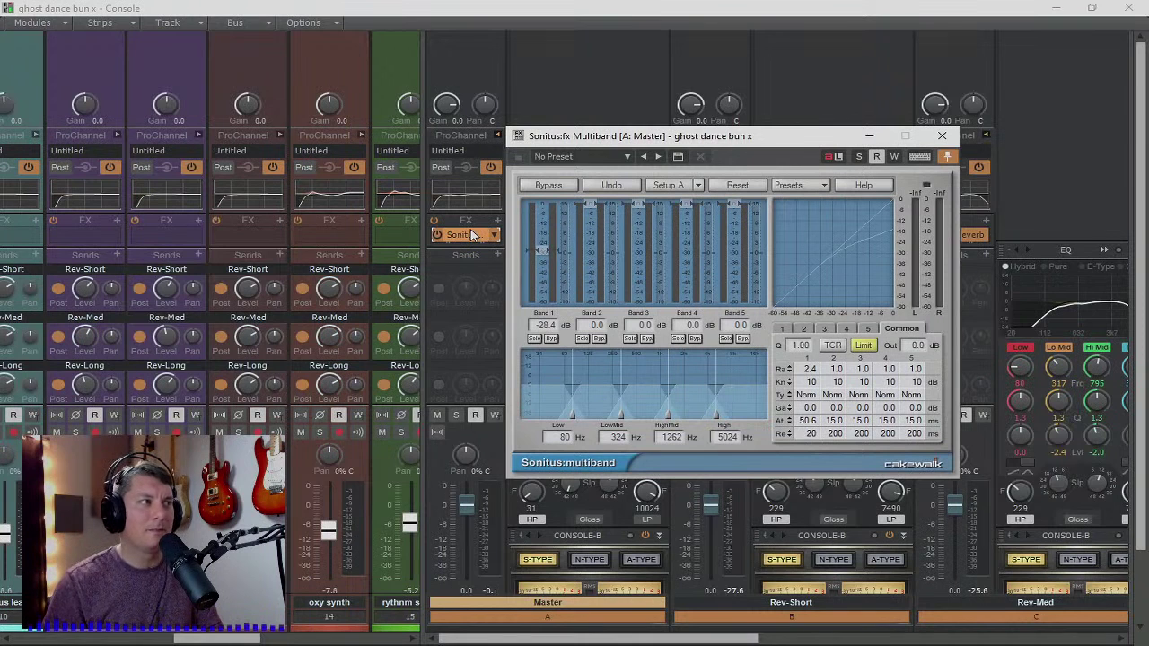
click(865, 349)
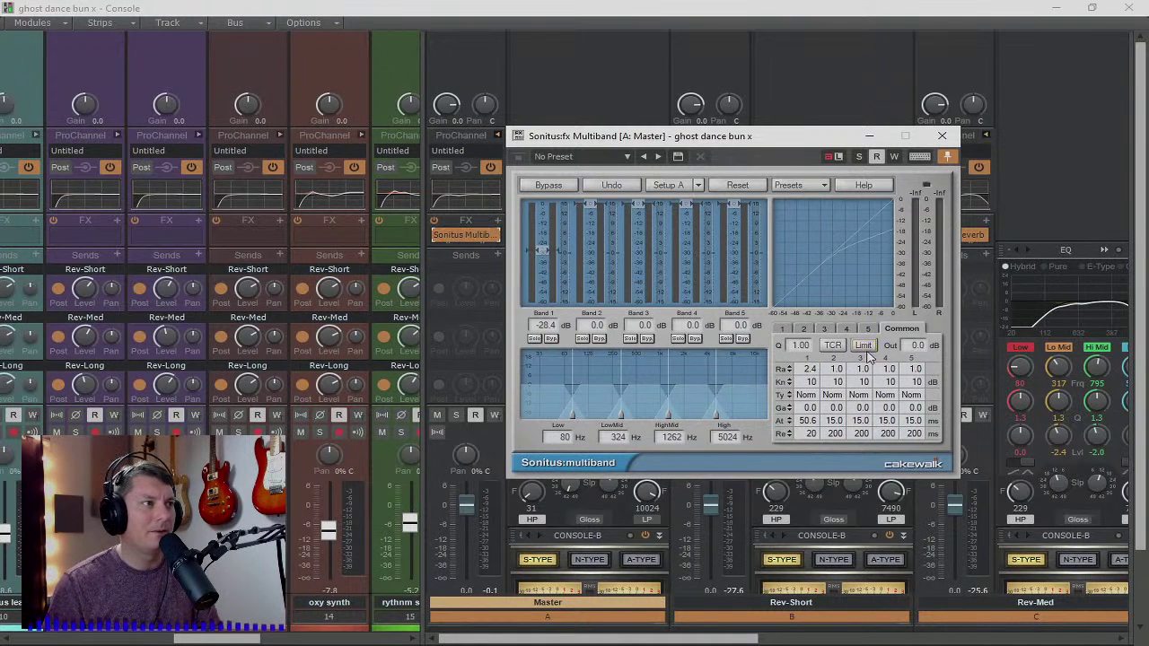
key(space)
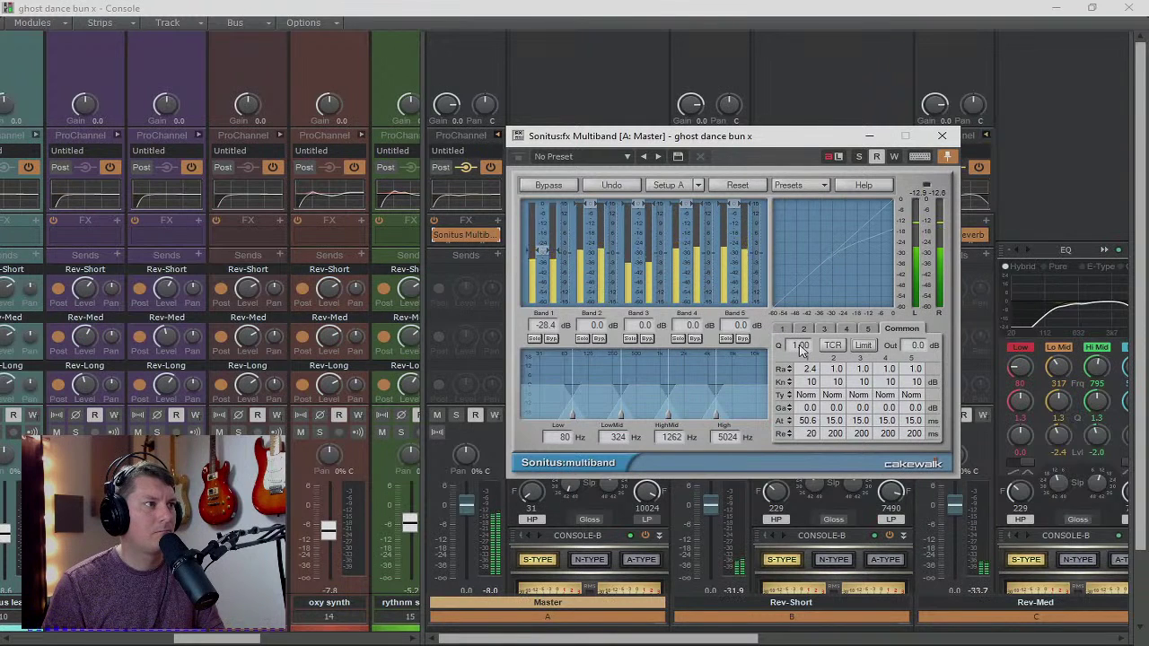
- In the Master bus's multiband compressor, set all bands to a 3.5 ratio, 21 dB knee, Vintage type and 1.0 dB gain
drag(806, 370, 818, 368)
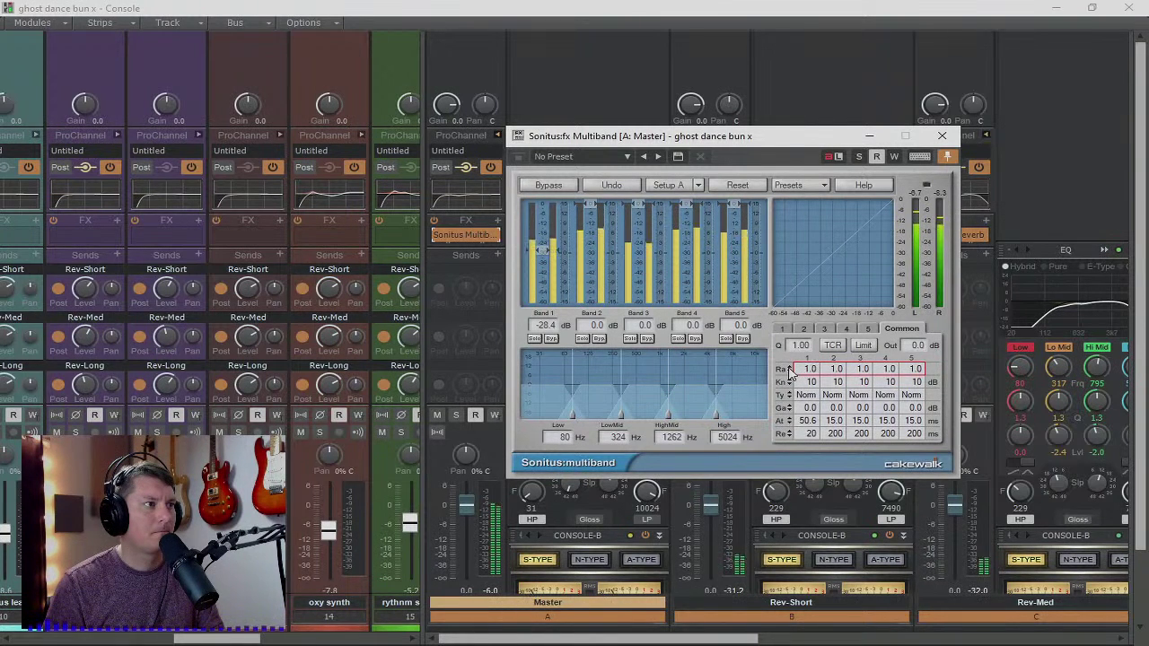
mouse_move(789, 366)
mouse_down()
mouse_move(790, 356)
mouse_move(795, 374)
mouse_up()
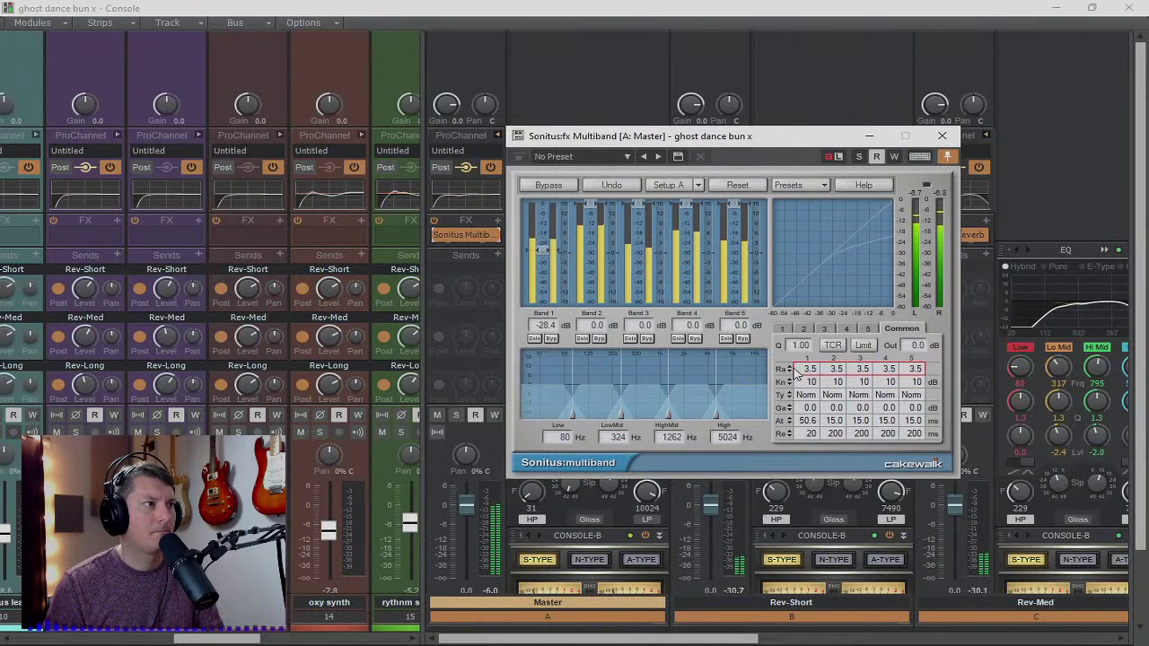
click(786, 380)
drag(786, 384, 784, 384)
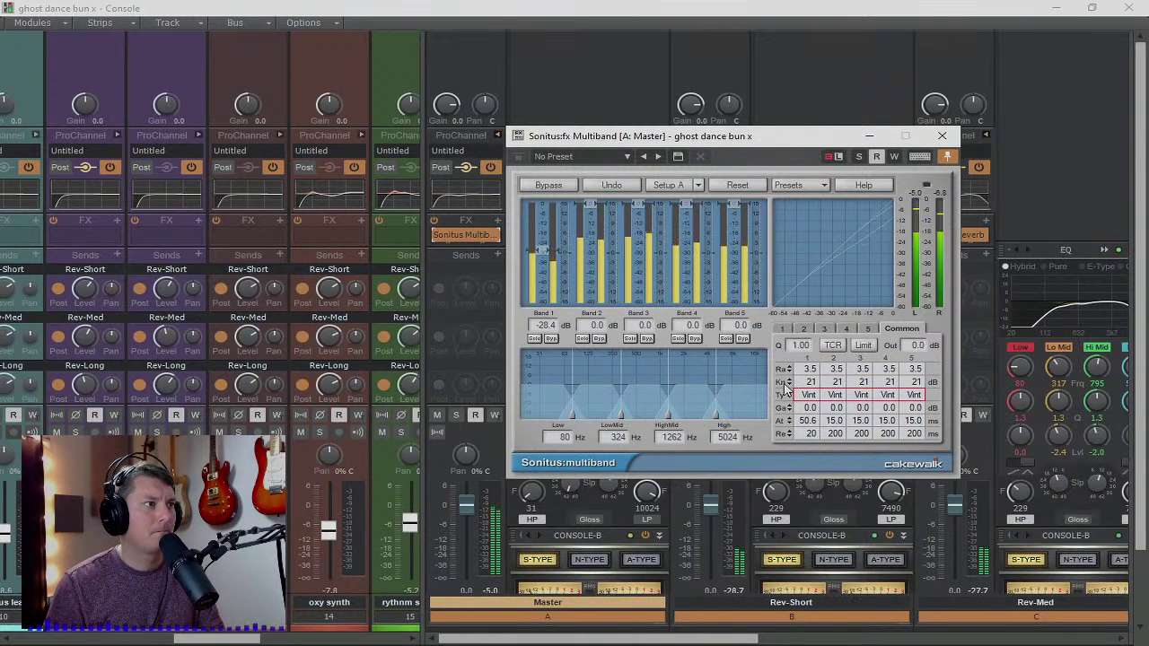
click(786, 406)
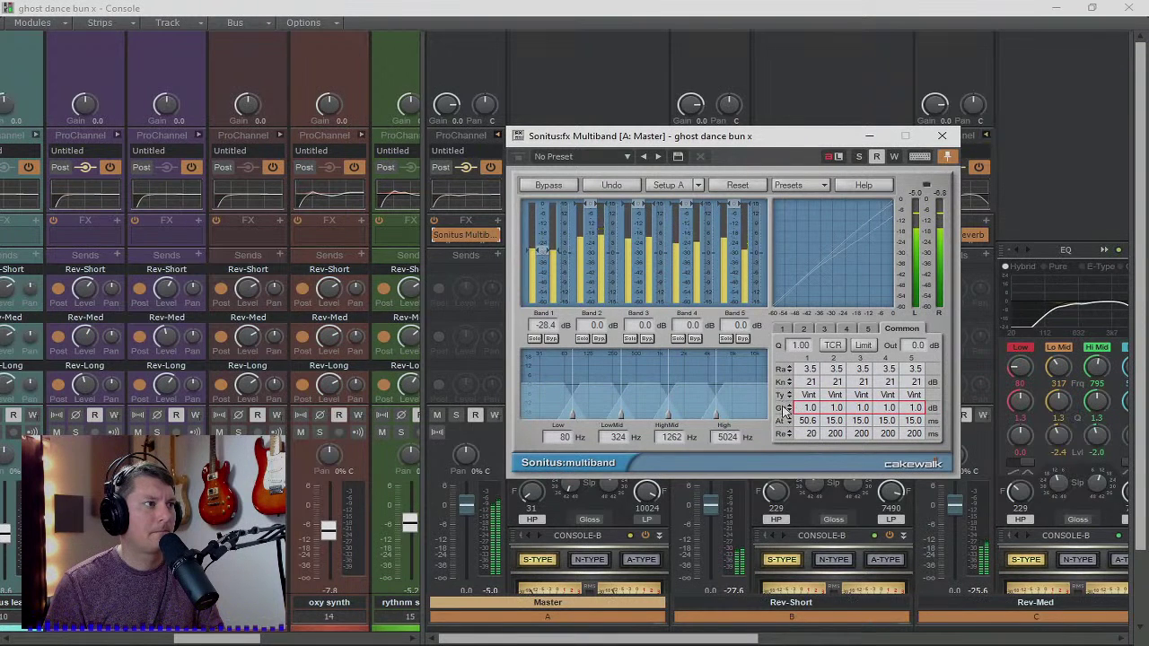
- Set the attack of all five compressor bands to 23.3 ms and their release to 27 ms
click(784, 425)
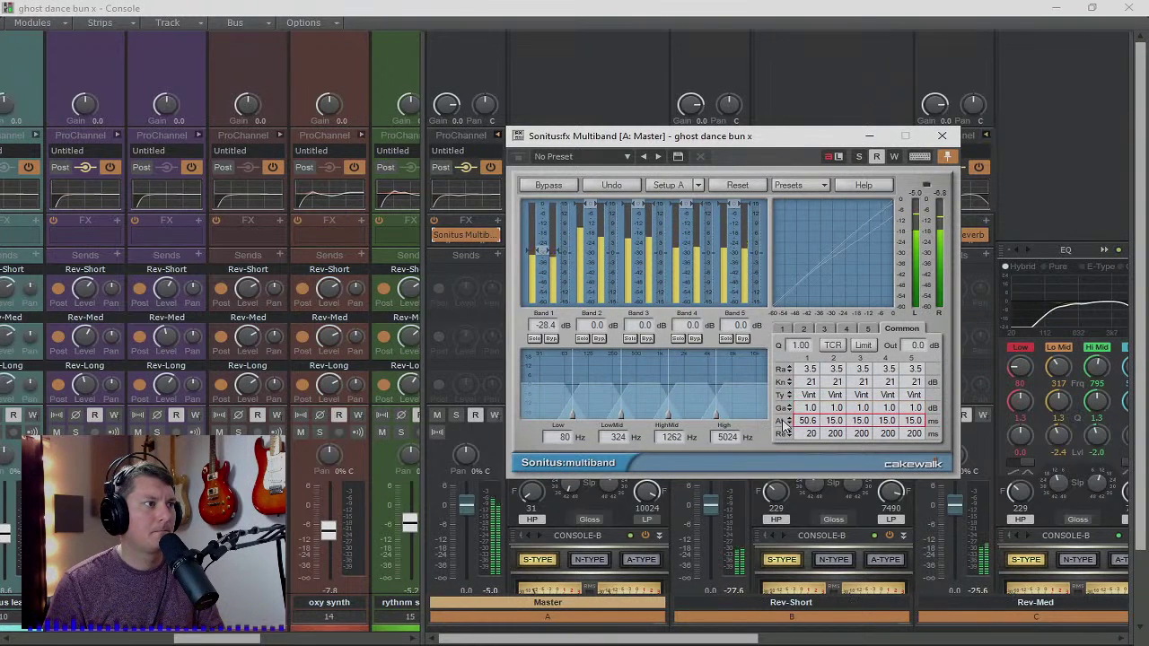
drag(785, 473, 781, 605)
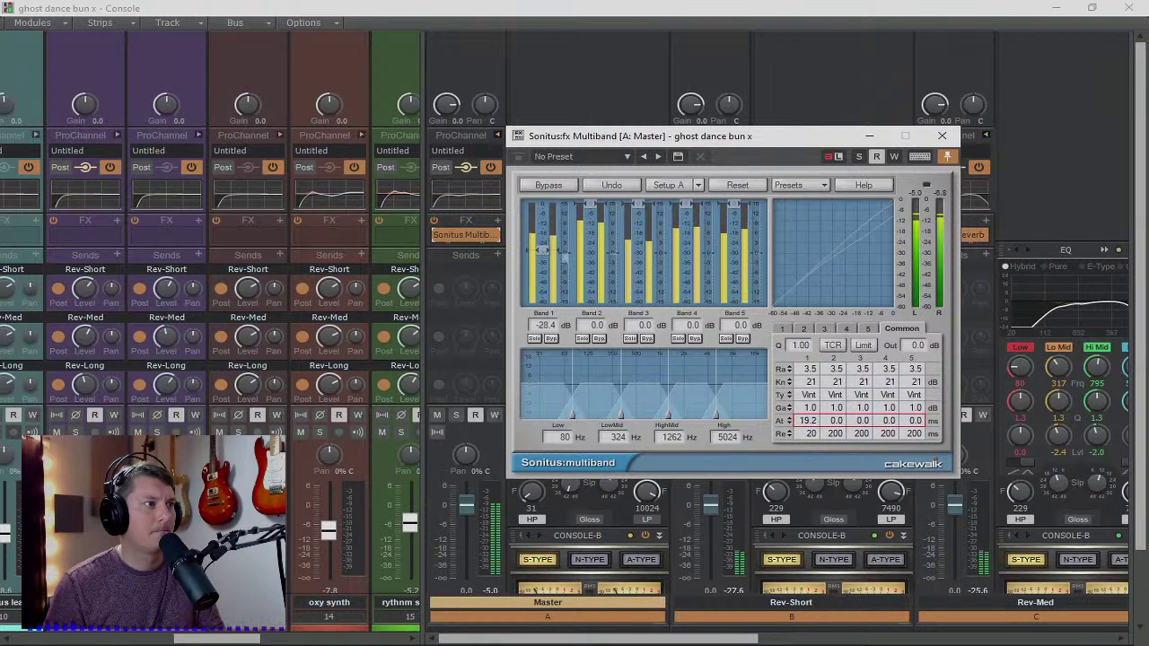
drag(785, 422, 789, 362)
click(787, 434)
drag(785, 434, 779, 563)
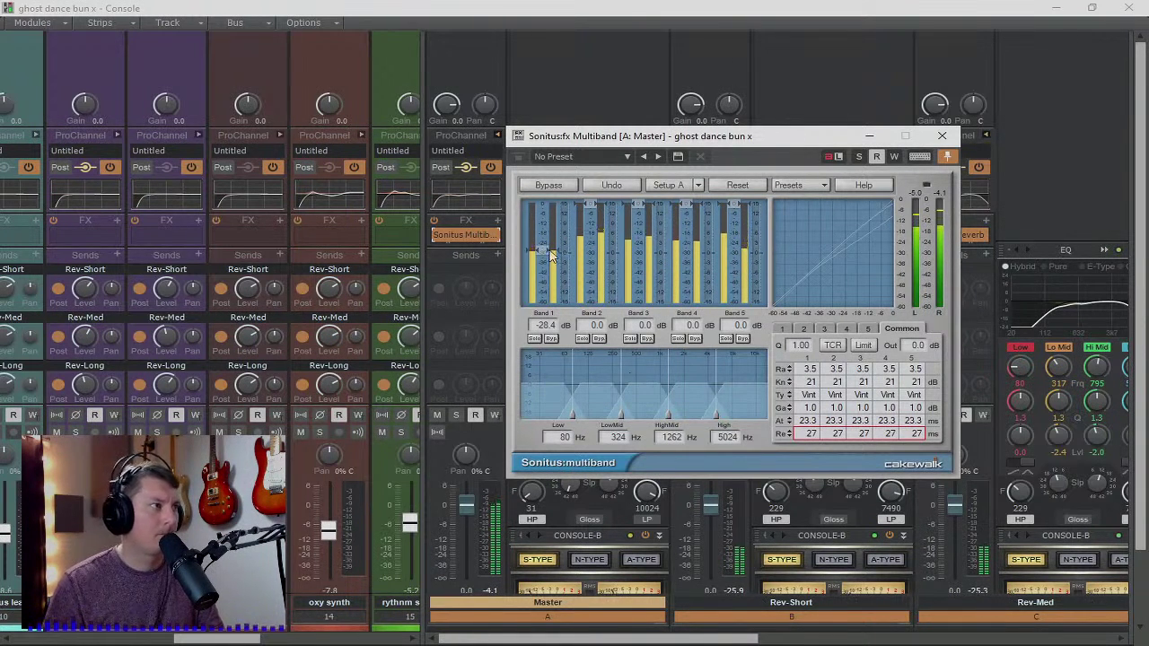
- With band 1 soloed, raise the gain of all bands to 3.3 dB, then unsolo the band and play the mix
click(534, 338)
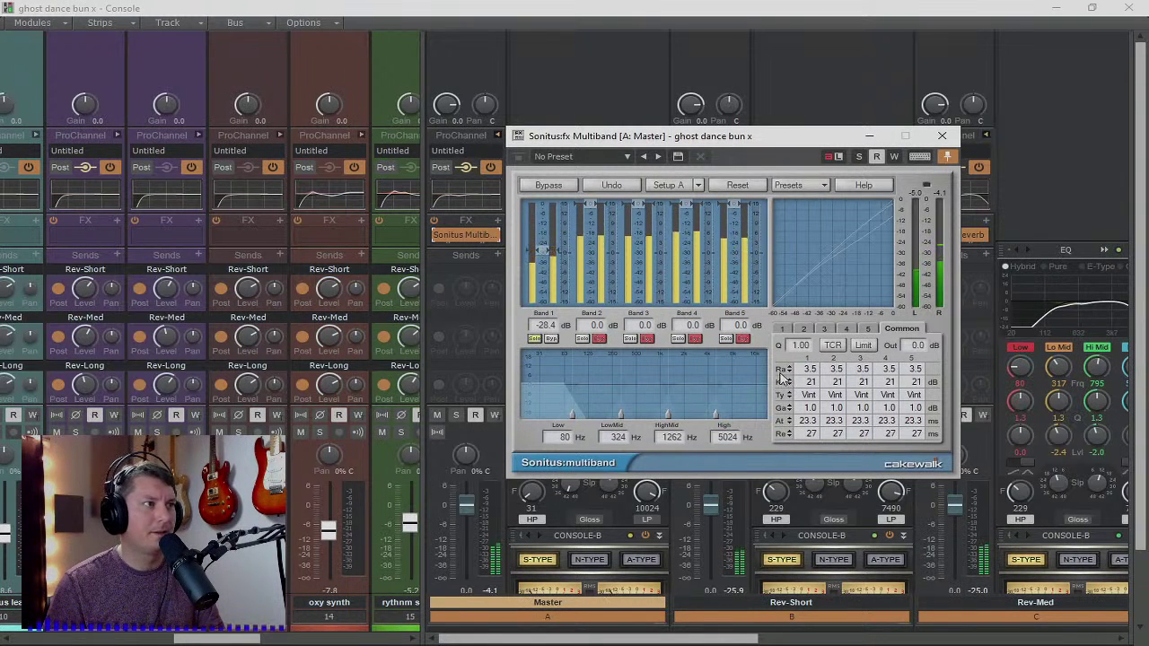
drag(781, 409, 782, 396)
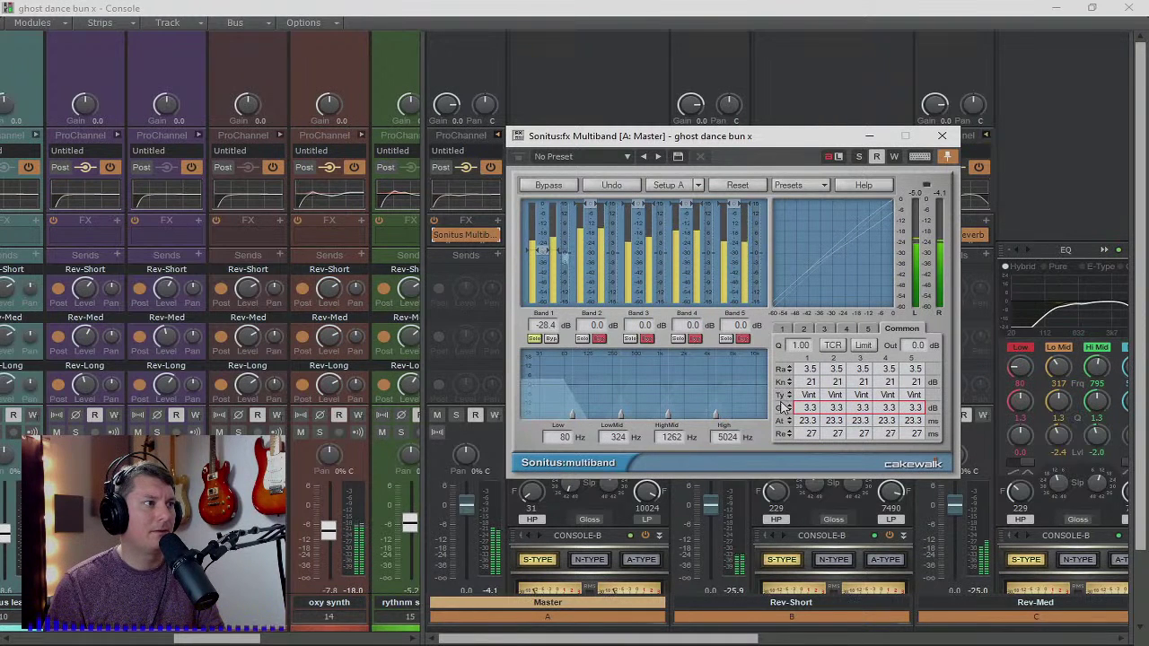
click(533, 338)
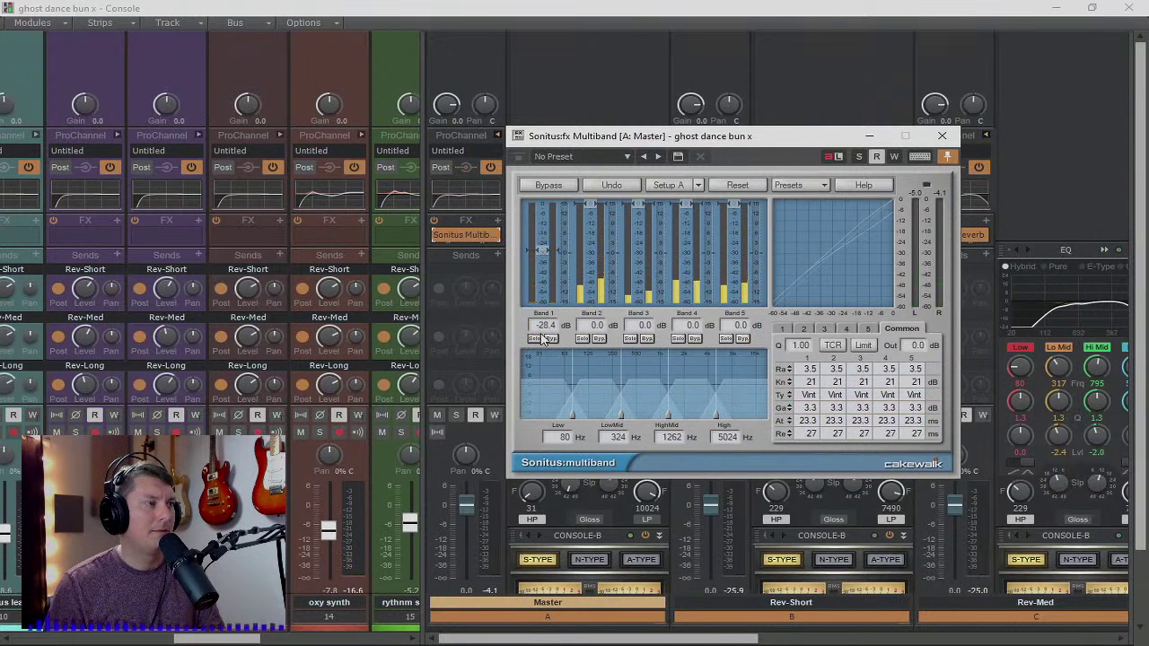
key(space)
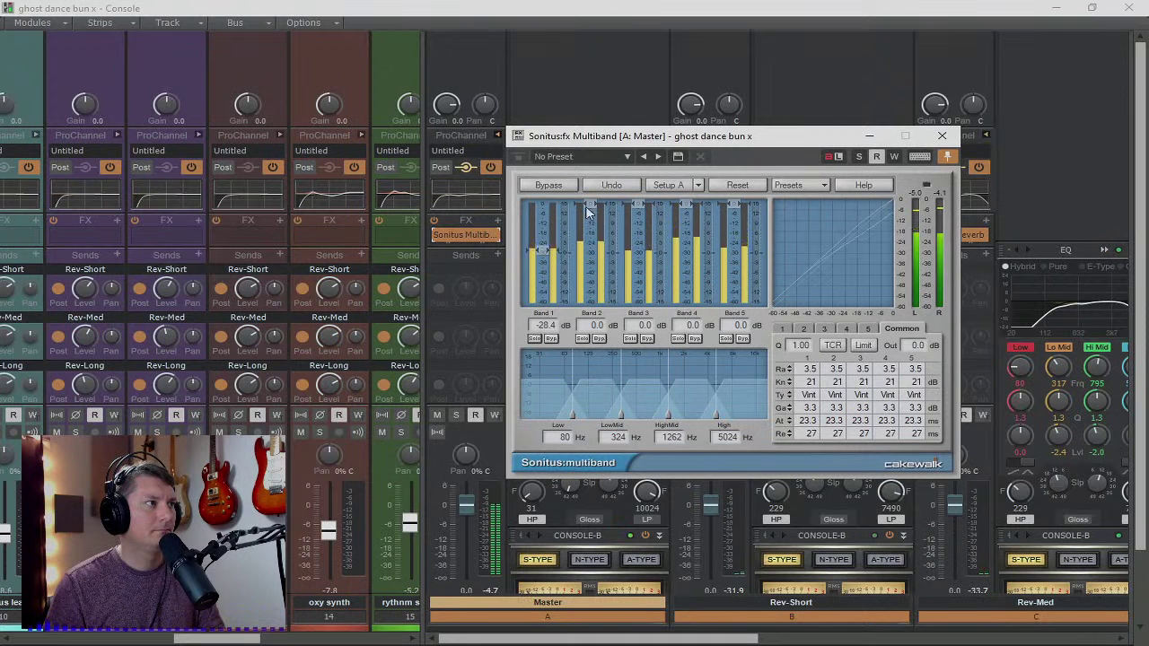
- Set the thresholds of bands 1 to 5 to -26.3, -18.1, -20.3, -18.4 and -22.4 dB while the mix plays
drag(590, 204, 590, 233)
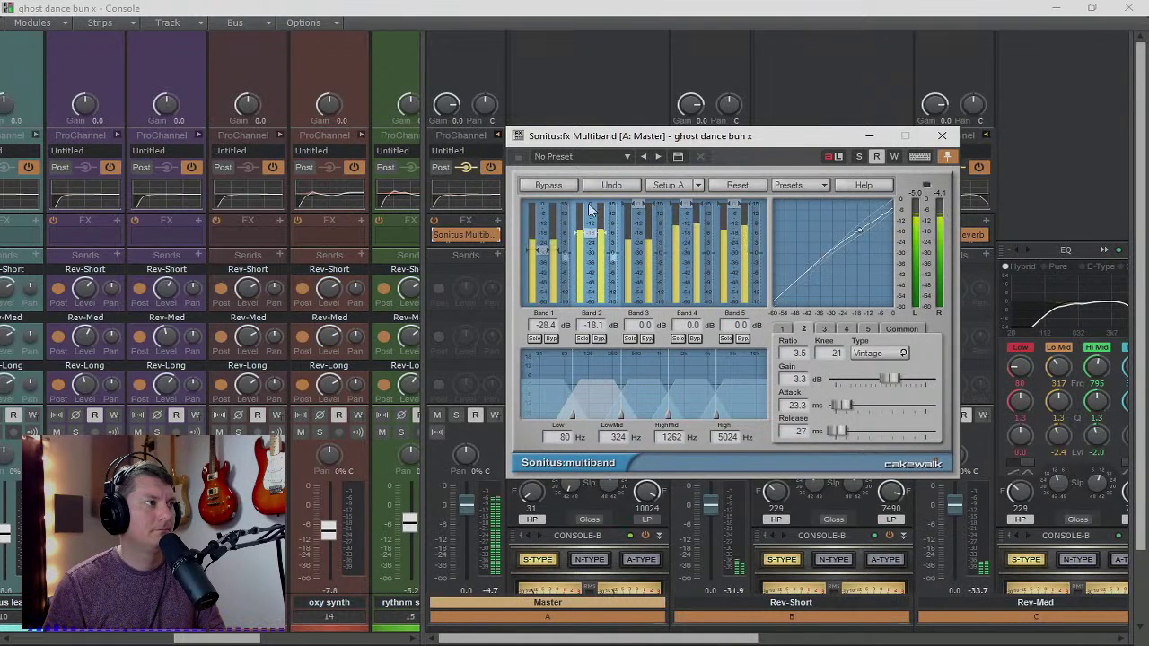
drag(644, 206, 638, 245)
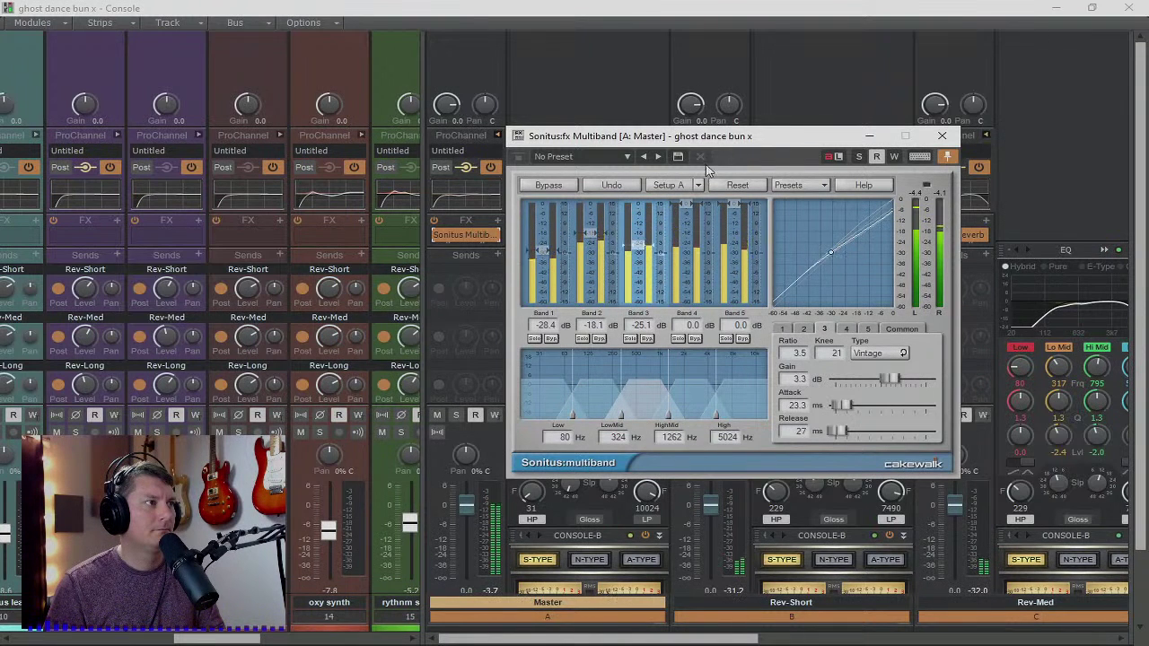
drag(686, 203, 687, 235)
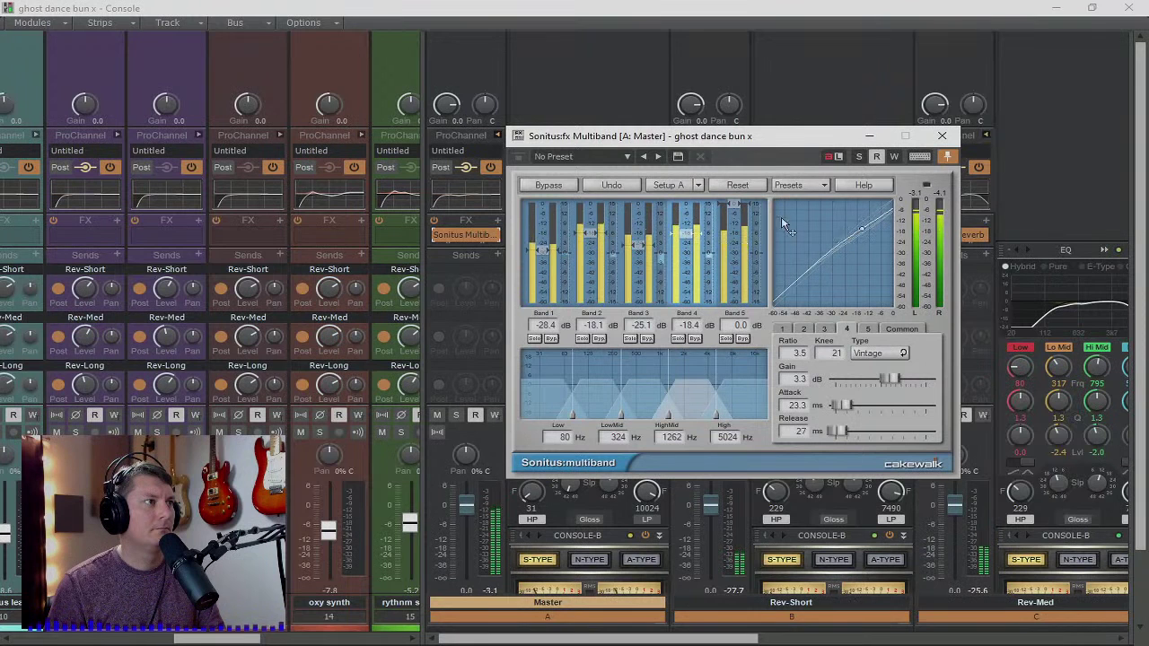
drag(734, 205, 734, 241)
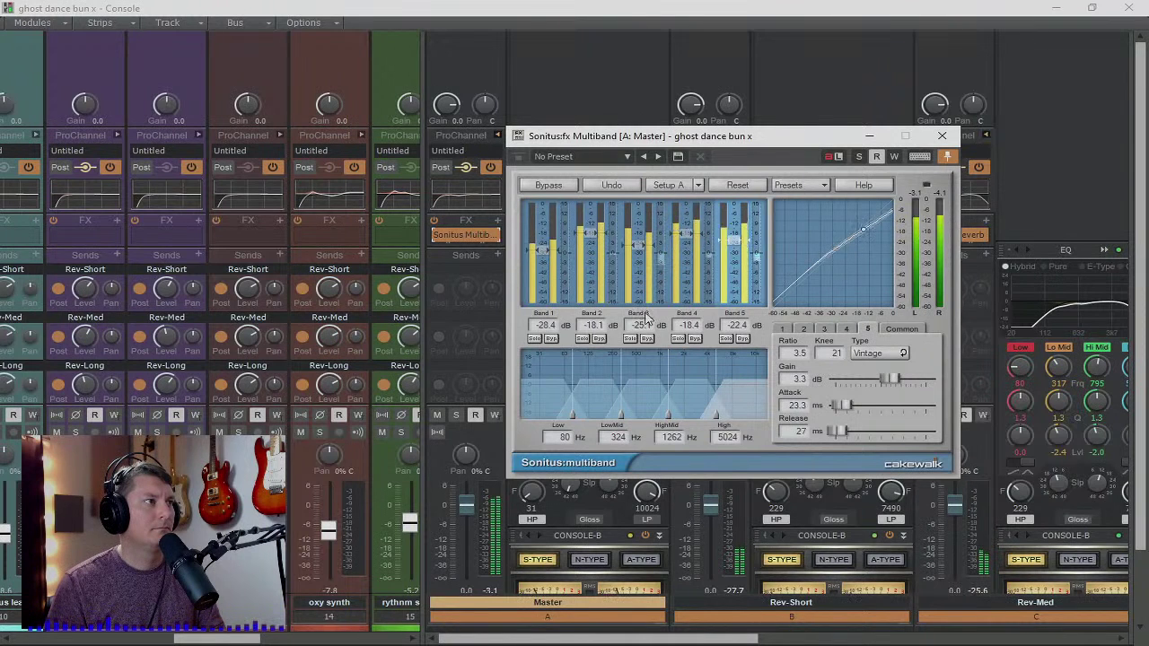
drag(638, 243, 638, 237)
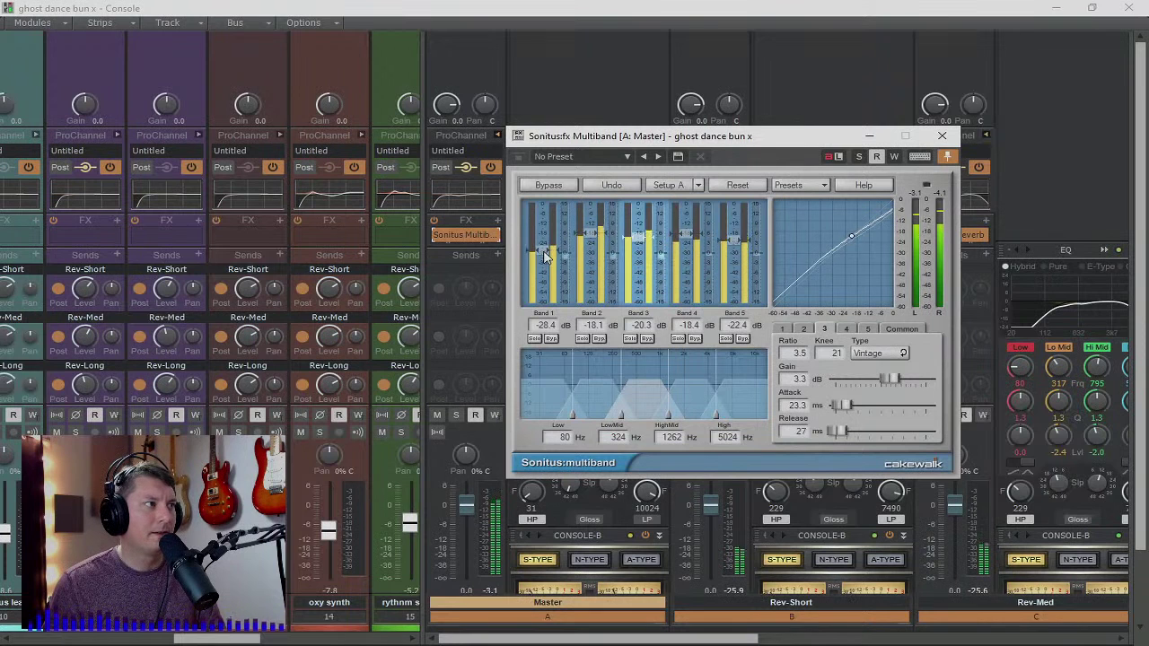
drag(543, 255, 544, 254)
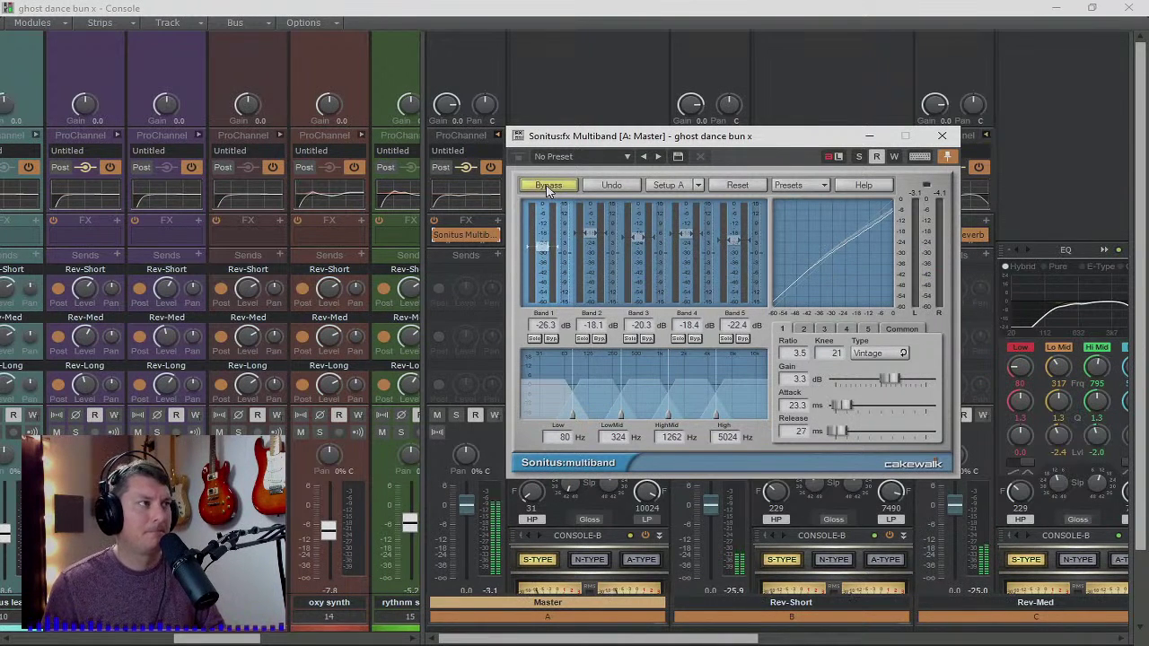
- Compare the mix with the multiband compressor bypassed and active, leave it active, and close its window
click(548, 186)
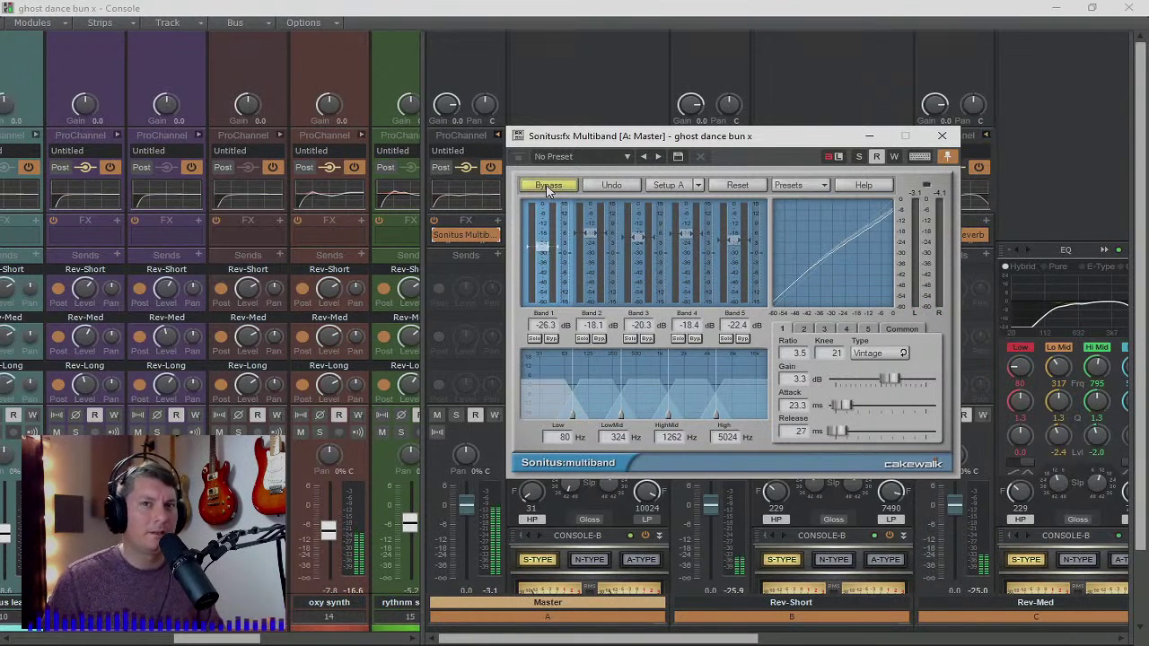
click(548, 186)
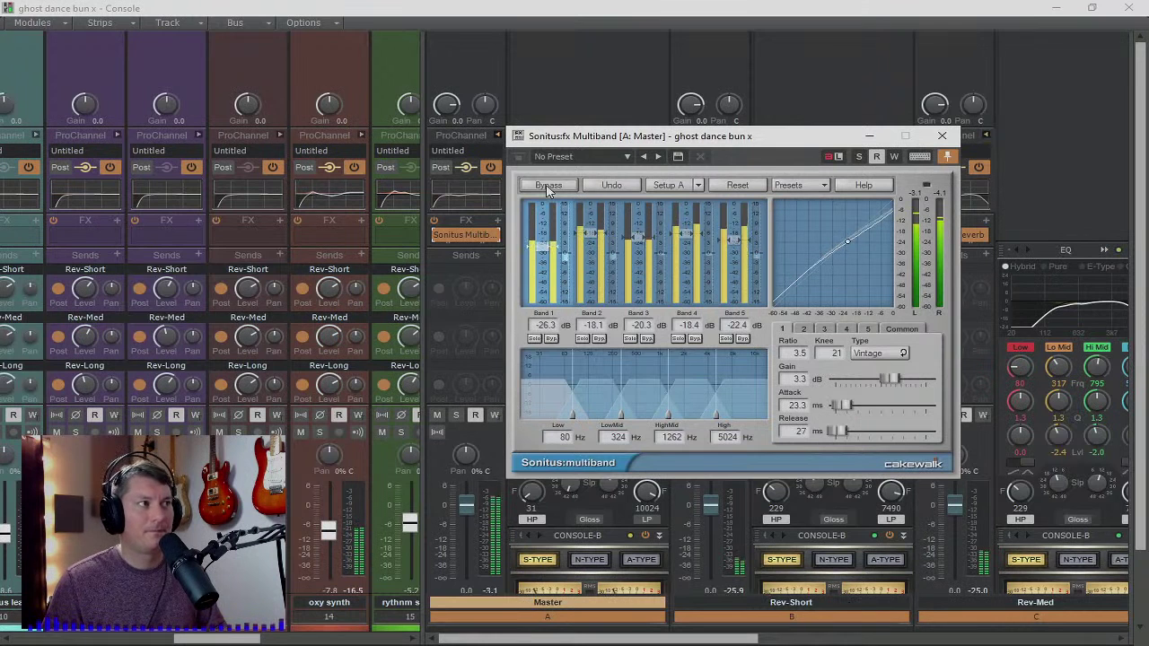
click(942, 135)
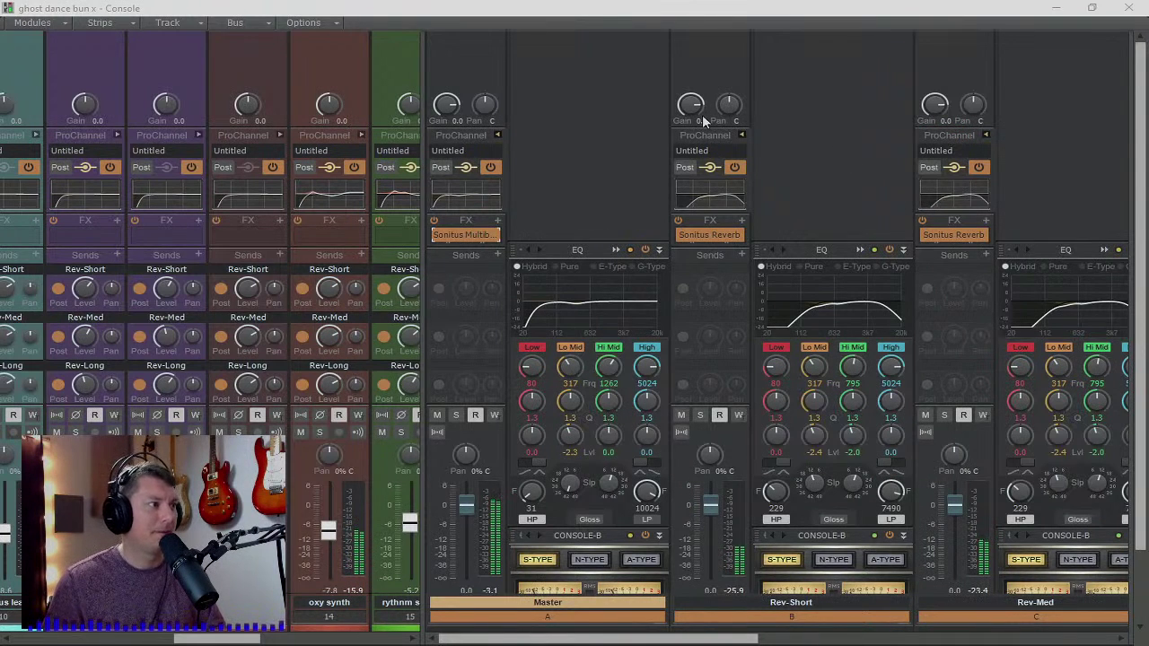
- On the Master bus EQ, raise the High band to 3.2 dB and move the Lo Mid frequency to 456 Hz
scroll(602, 215, down, 2)
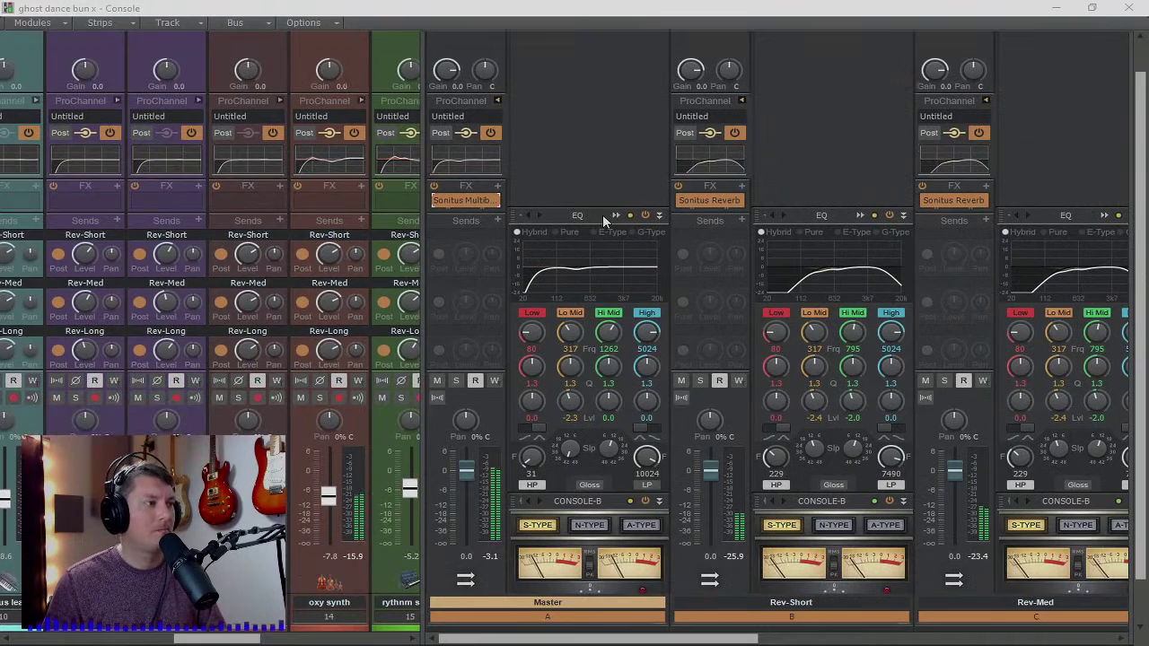
scroll(602, 214, down, 2)
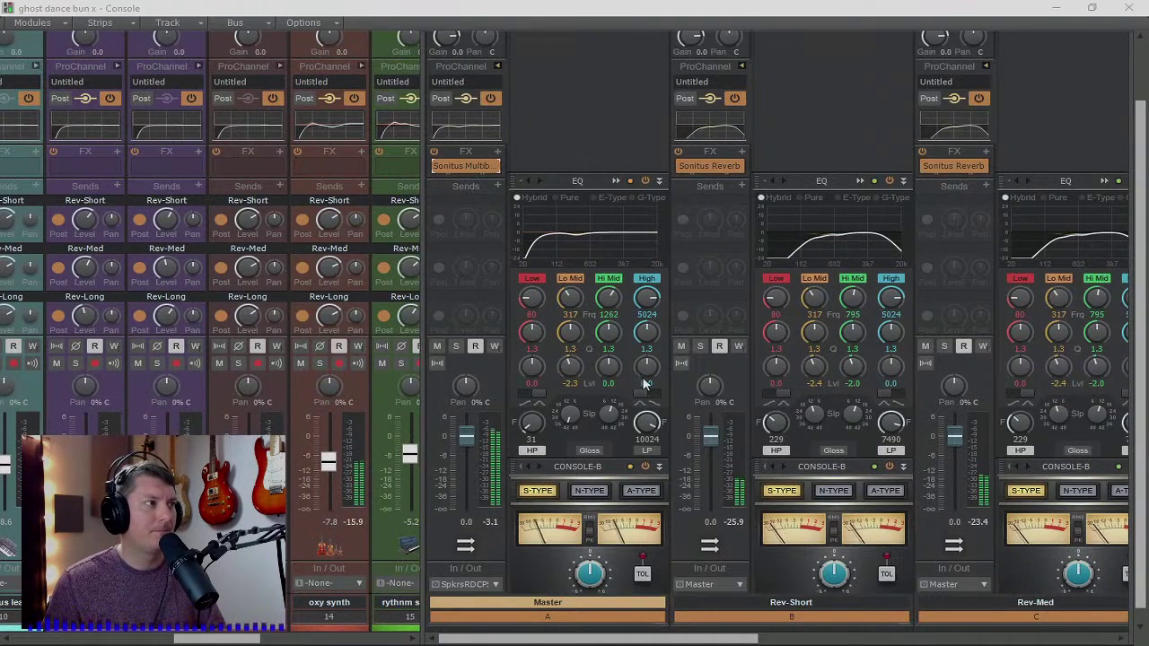
drag(646, 367, 646, 363)
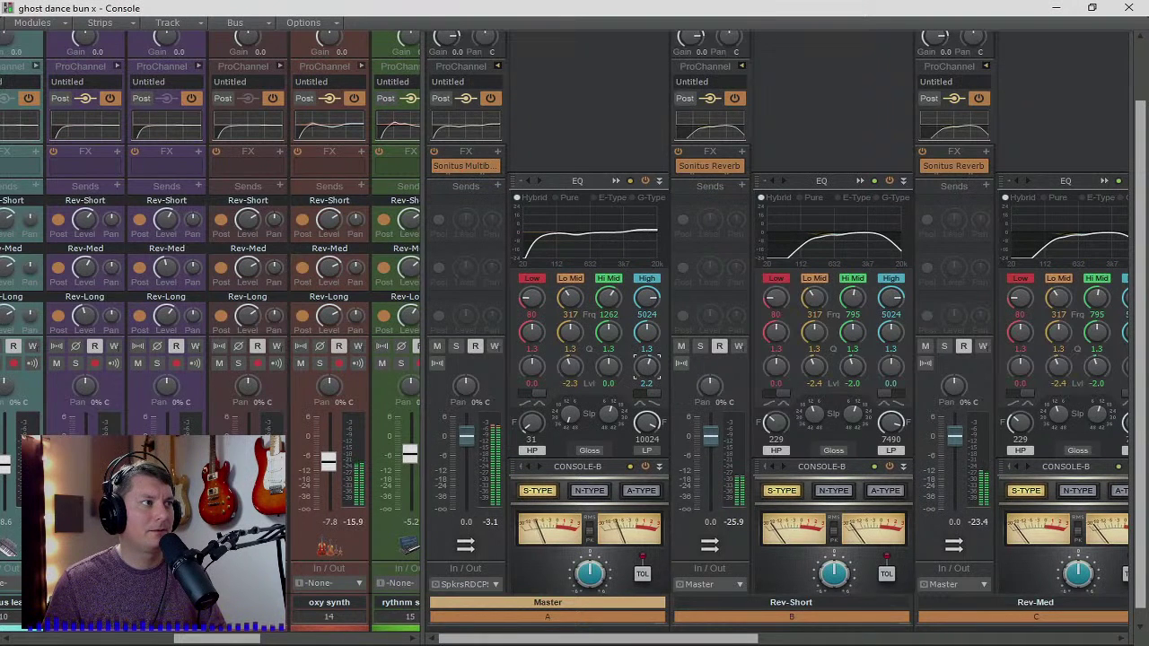
drag(644, 381, 646, 354)
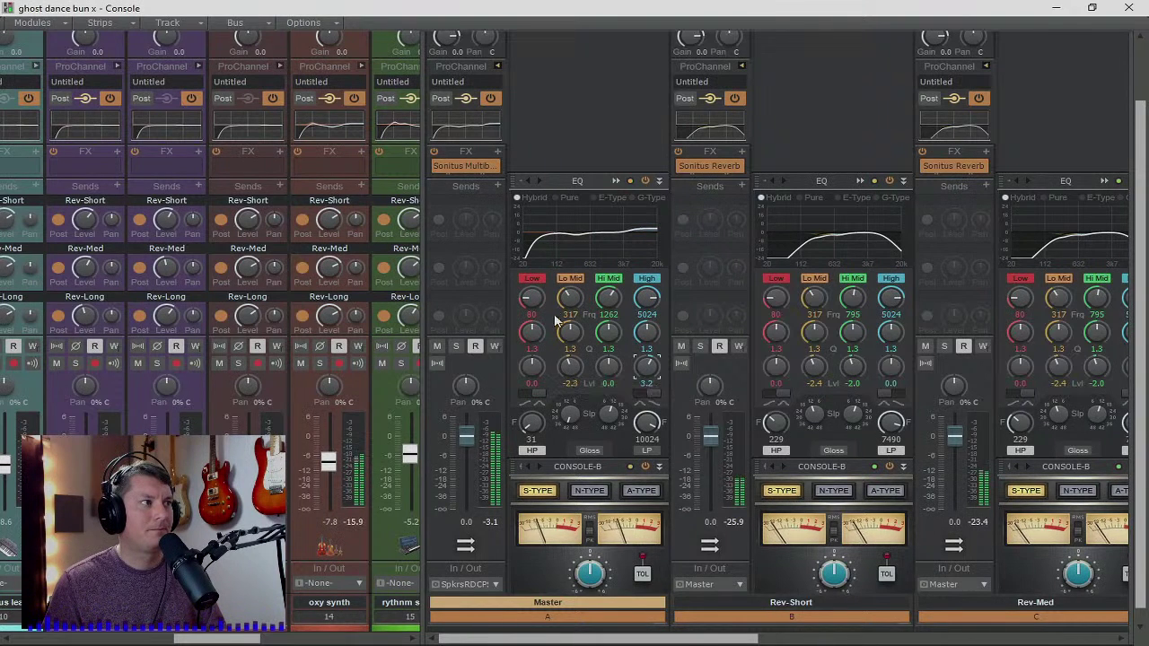
drag(565, 302, 566, 293)
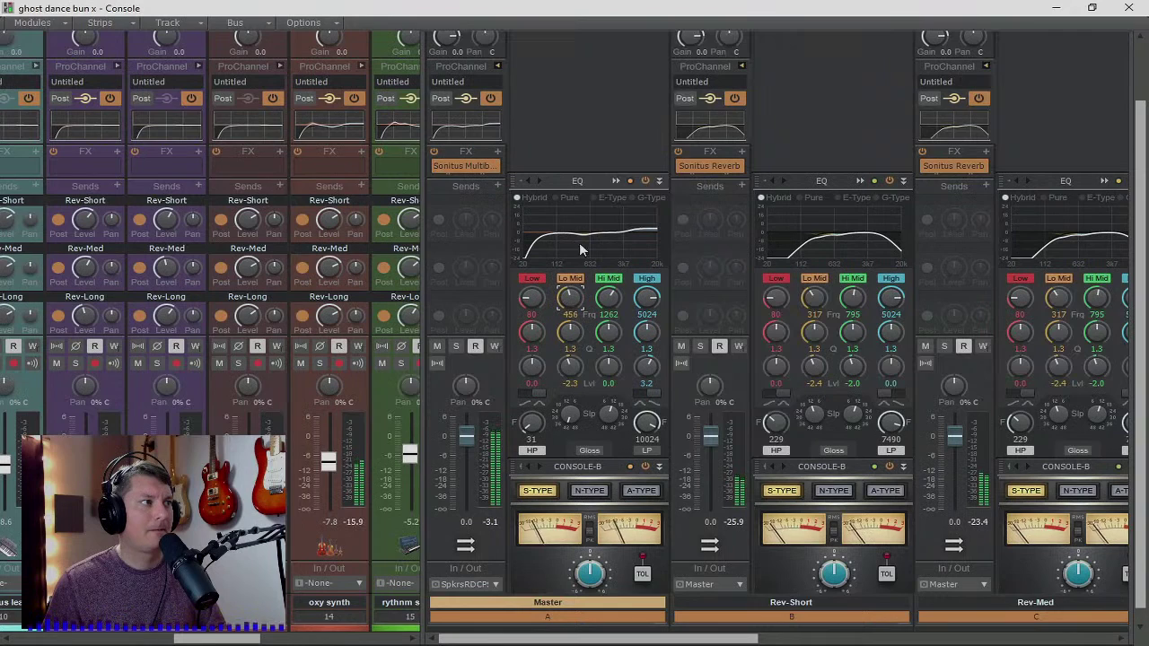
- In the Master's enlarged equalizer, set Hi Mid to -0.7 dB at 1521 Hz and Lo Mid to 0.8 dB at 461 Hz
click(615, 181)
mouse_move(336, 285)
mouse_down()
mouse_move(327, 225)
mouse_move(337, 286)
mouse_move(313, 231)
mouse_move(329, 221)
mouse_move(424, 219)
mouse_move(436, 231)
mouse_move(341, 220)
mouse_move(354, 213)
mouse_move(346, 290)
mouse_up()
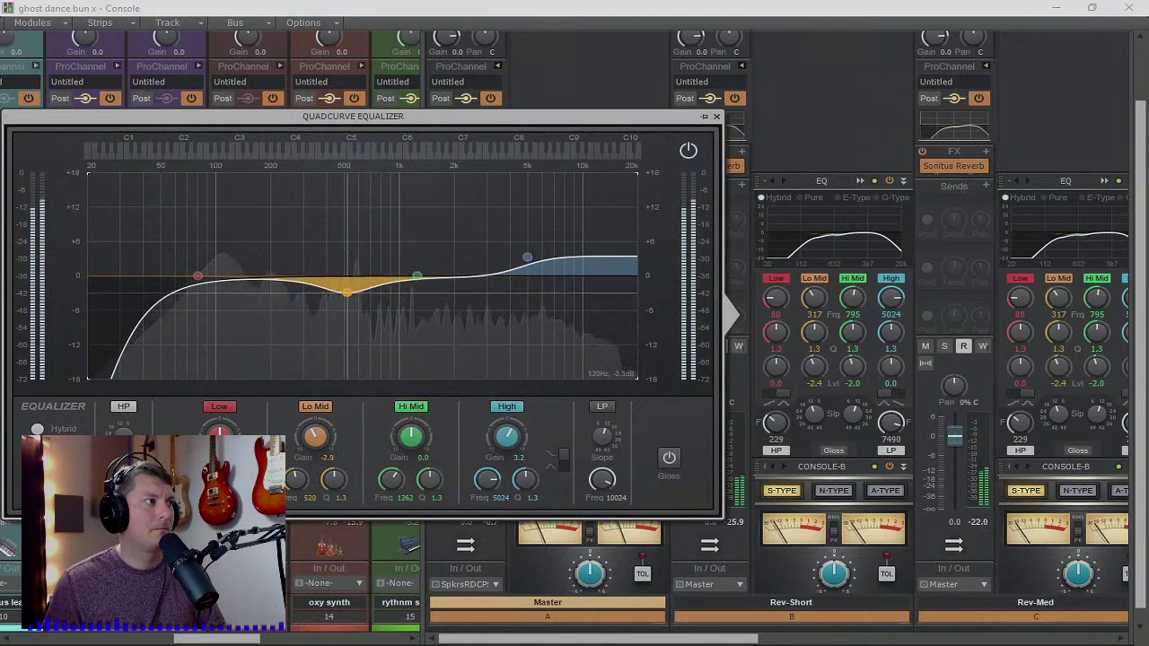
mouse_move(417, 275)
mouse_down()
mouse_move(413, 233)
mouse_move(449, 257)
mouse_move(432, 264)
mouse_move(432, 281)
mouse_up()
mouse_move(346, 288)
mouse_down()
mouse_move(325, 261)
mouse_move(337, 270)
mouse_up()
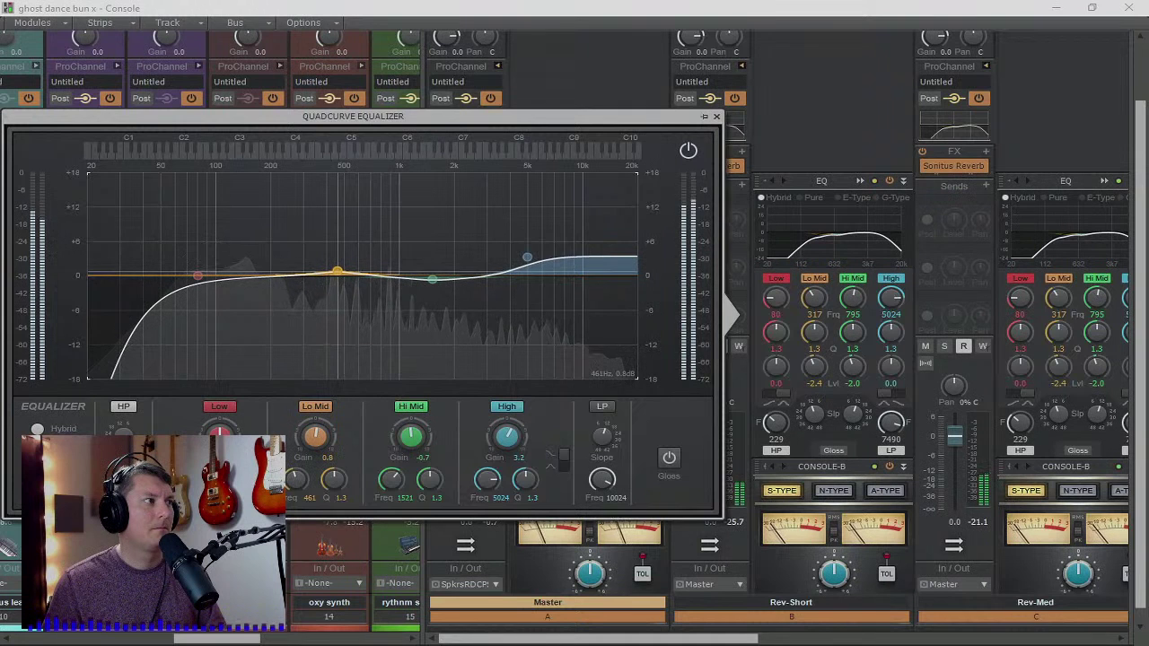
- Boost the Low band by 2.7 dB at 82 Hz, make the high-pass slope gentler, and close the equalizer
mouse_move(198, 275)
mouse_down()
mouse_move(194, 242)
mouse_move(218, 239)
mouse_move(200, 259)
mouse_up()
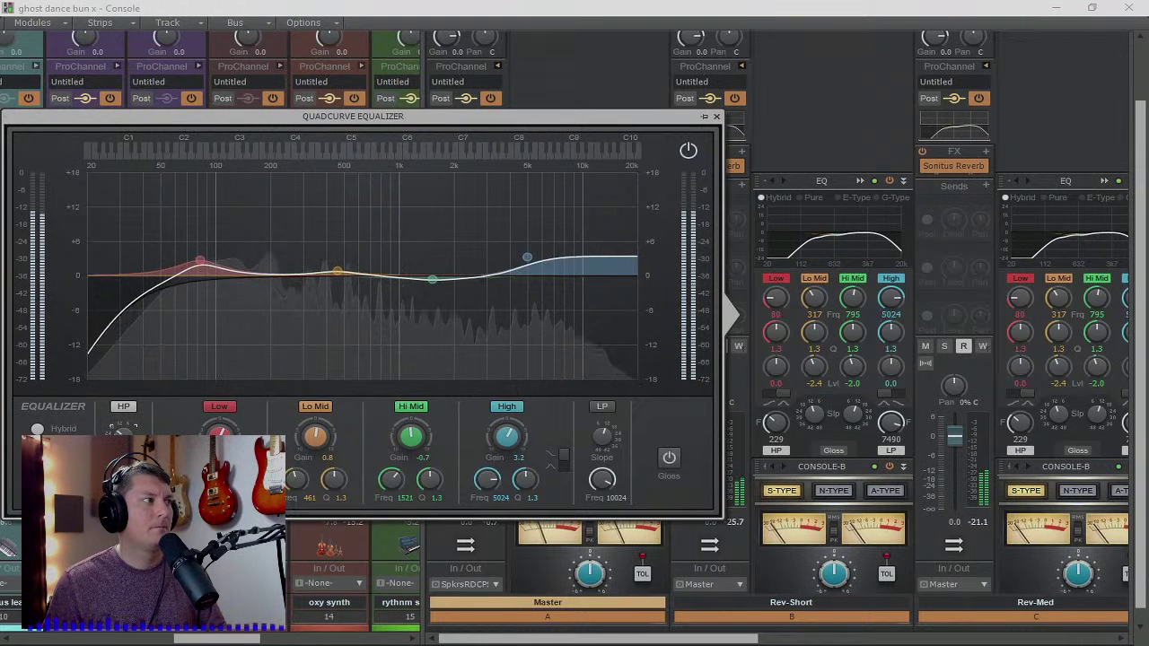
drag(124, 481, 124, 490)
drag(124, 437, 124, 447)
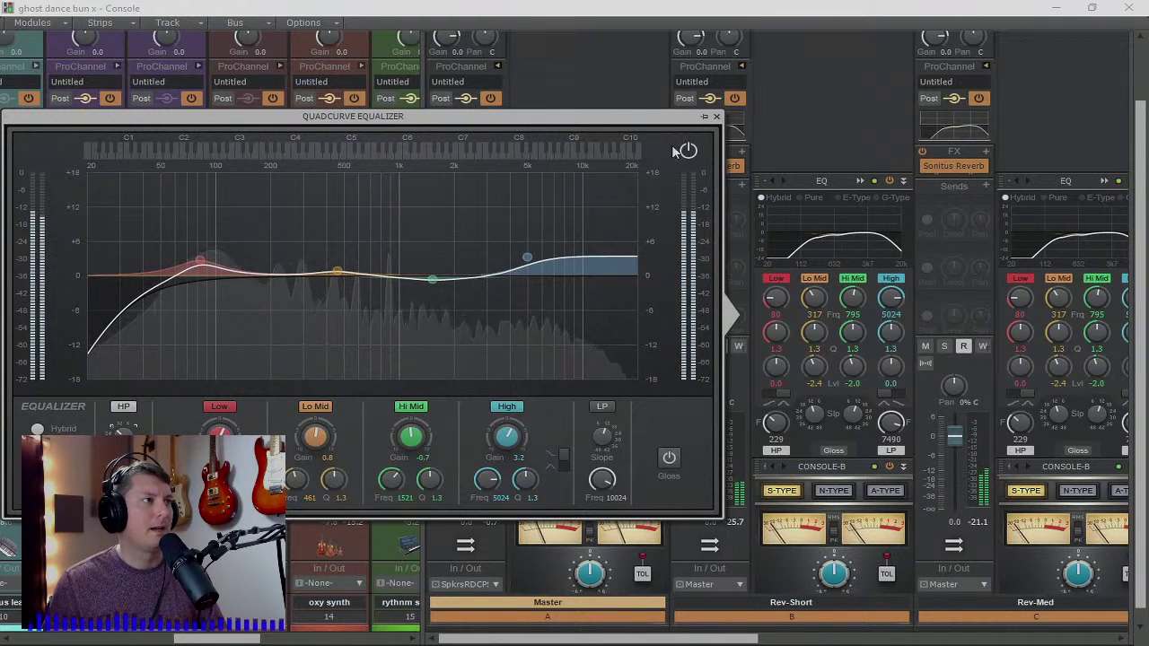
click(715, 117)
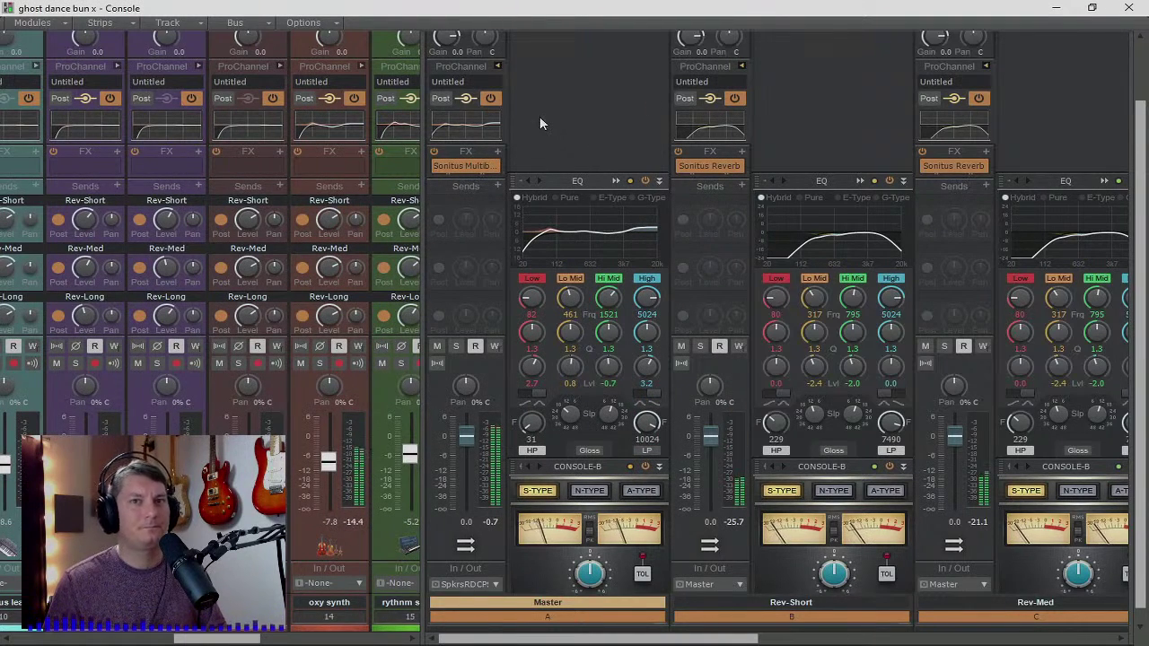
- Collapse the ProChannel modules of the Master, Rev-Short, Rev-Med, Rev-Long and DRUMS buses
click(498, 70)
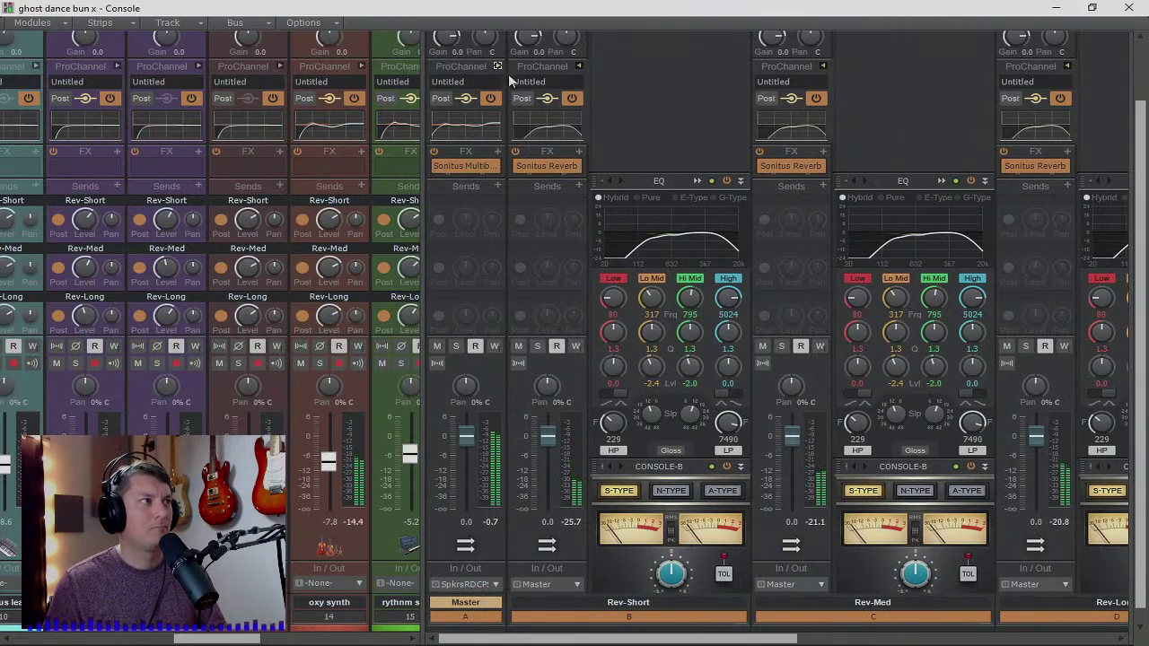
click(823, 66)
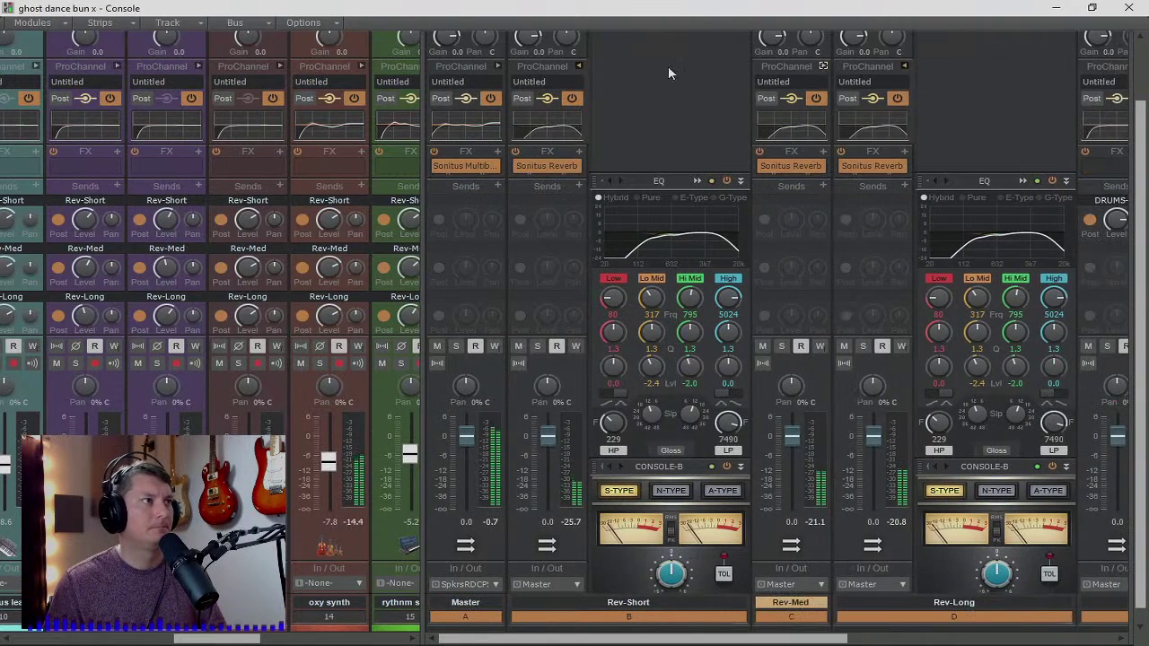
click(580, 67)
click(741, 68)
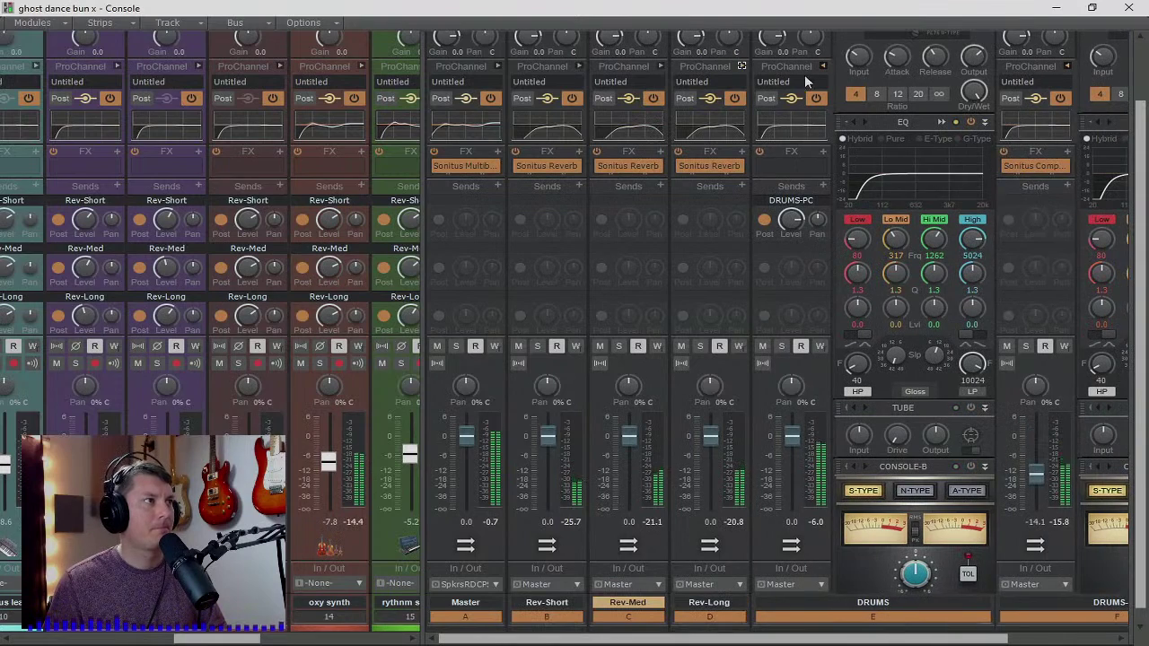
click(823, 67)
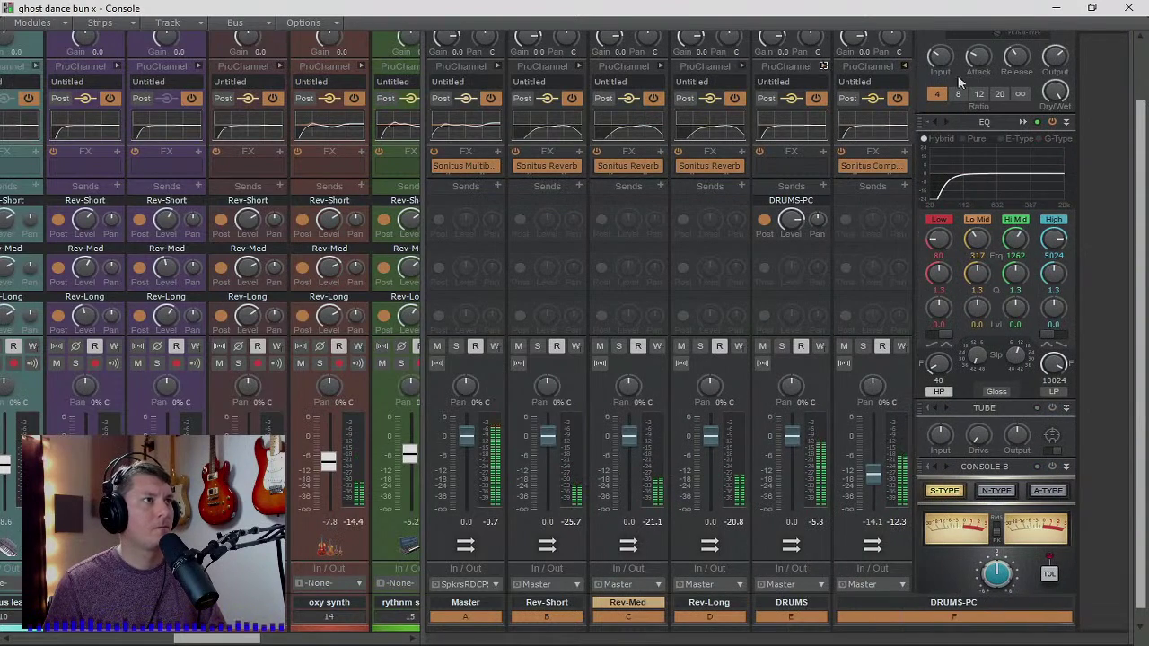
scroll(1094, 141, up, 2)
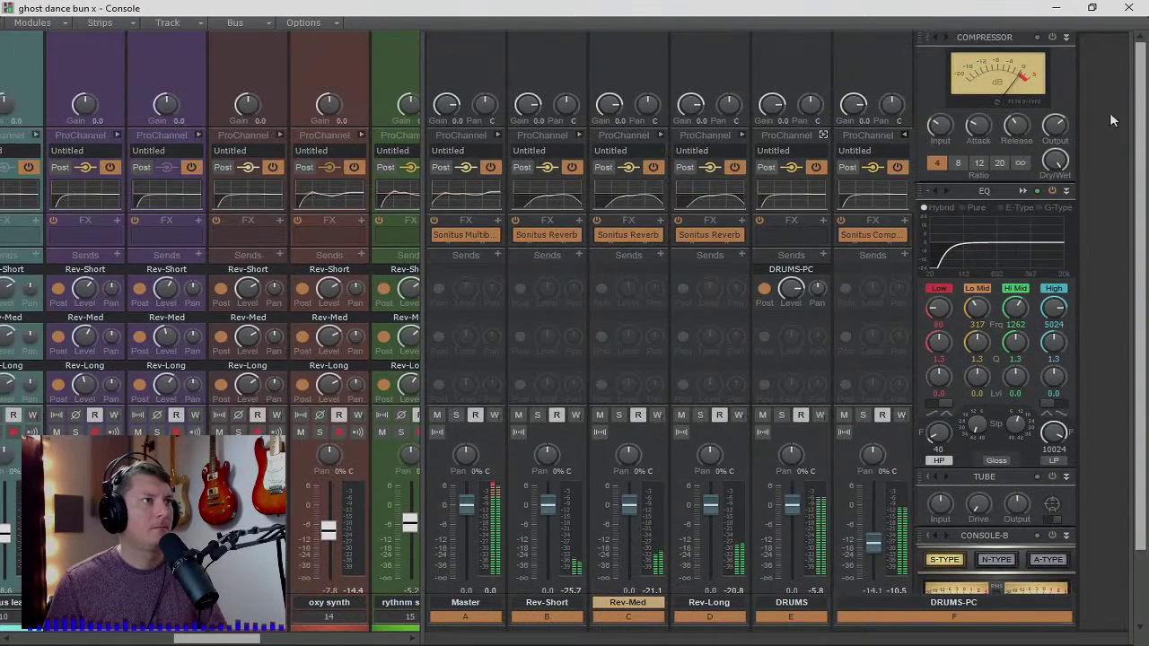
- Collapse the DRUMS-PC bus's ProChannel modules, and reset the Master's peak meter to check its level against the tracks
click(904, 135)
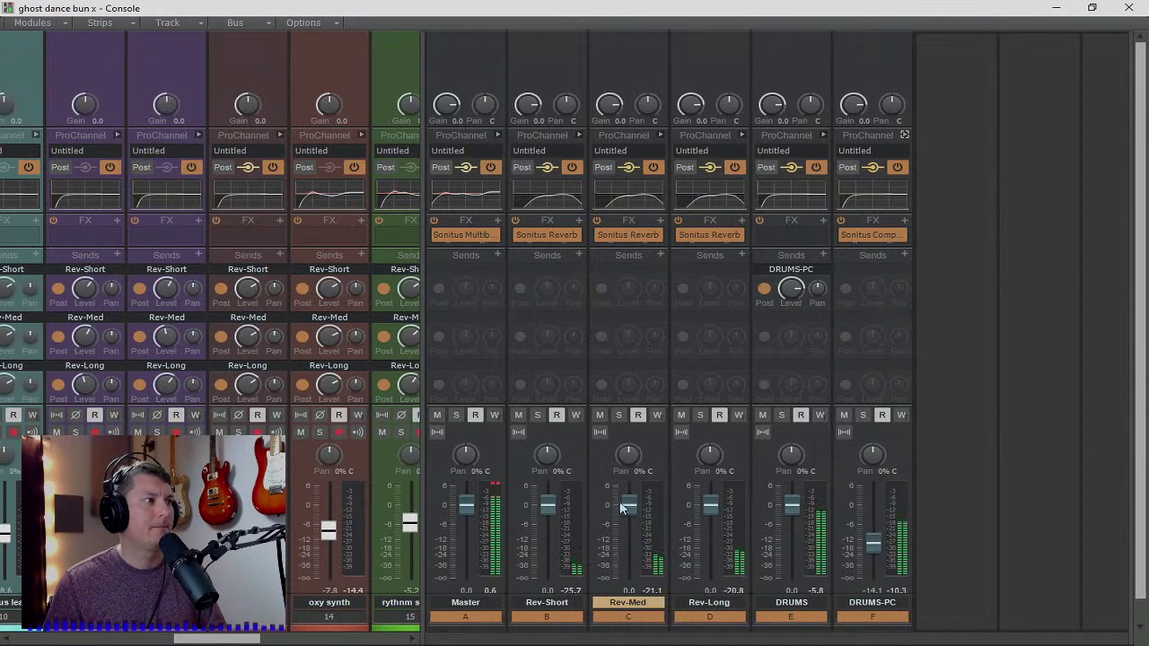
scroll(498, 512, down, 3)
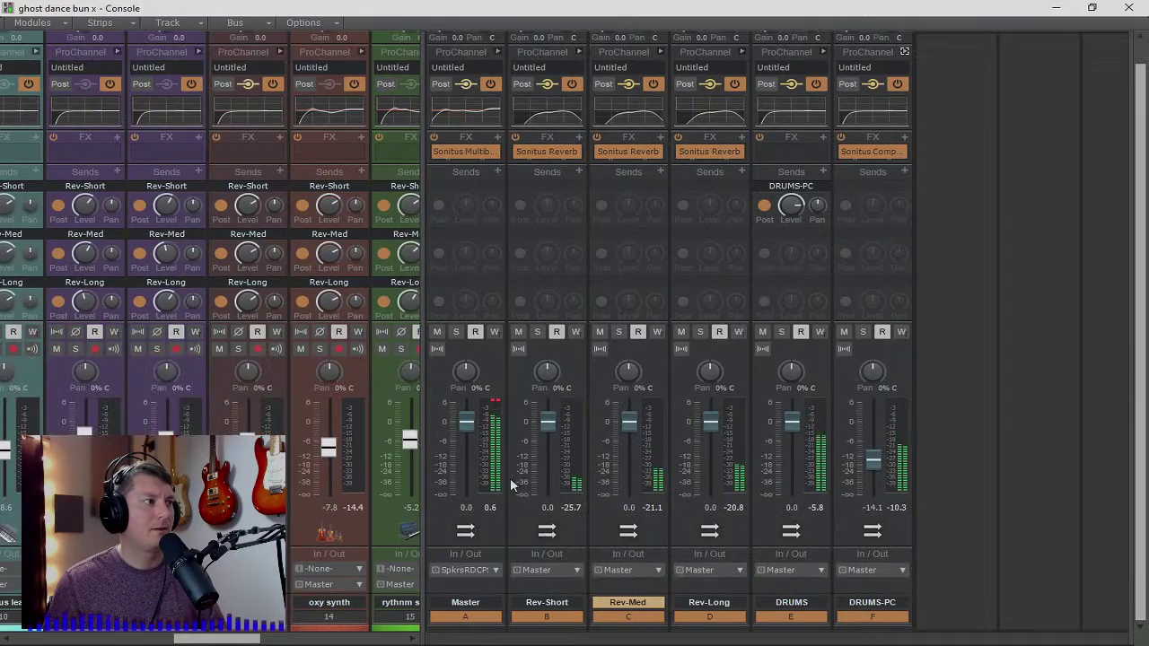
drag(247, 639, 77, 639)
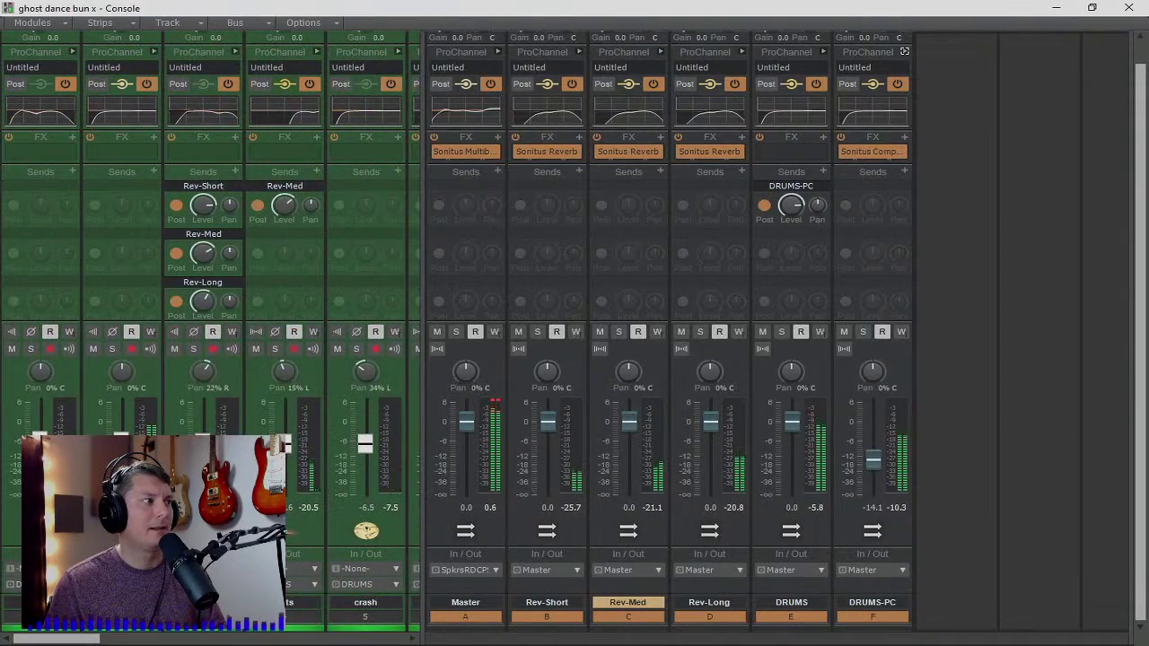
click(122, 440)
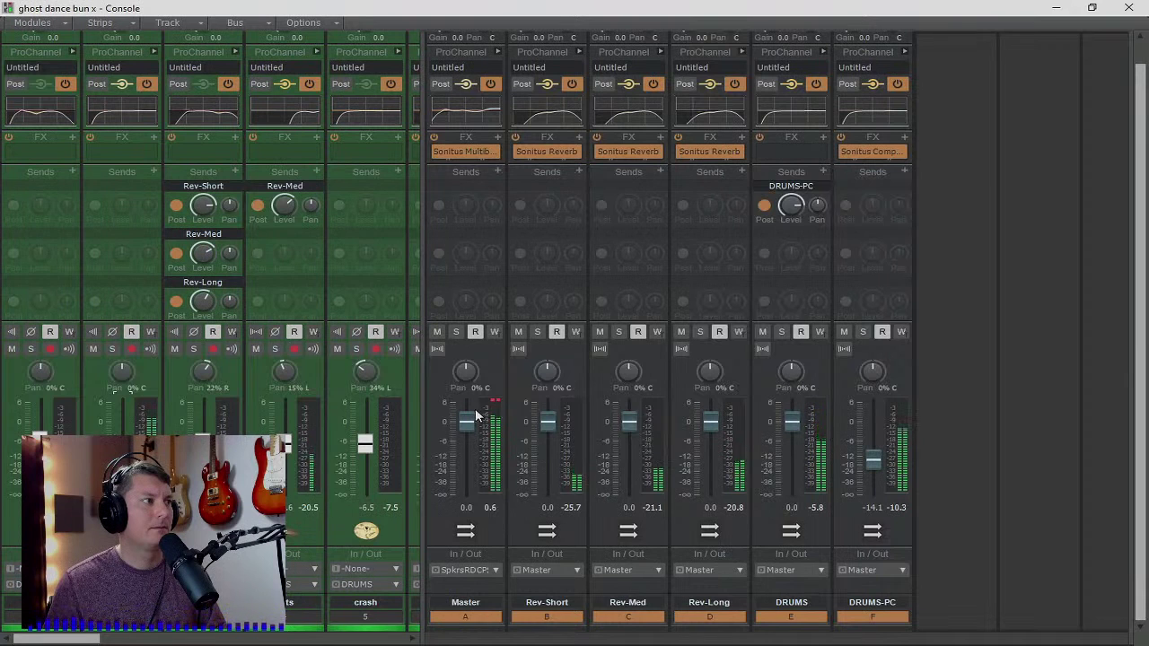
click(485, 459)
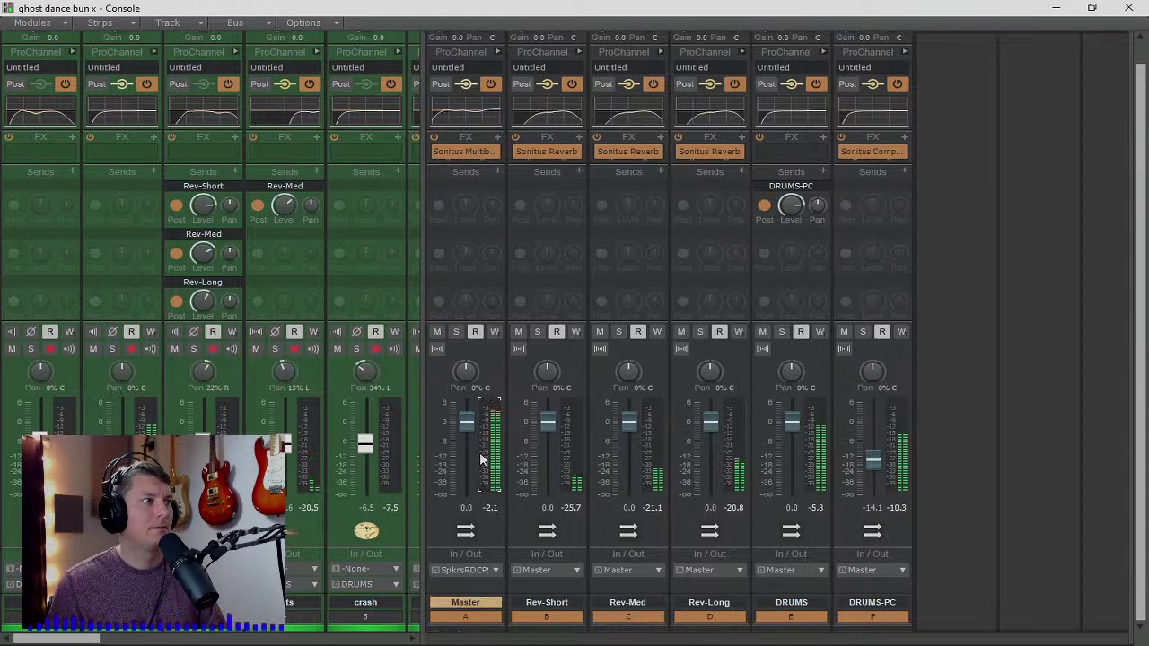
click(122, 439)
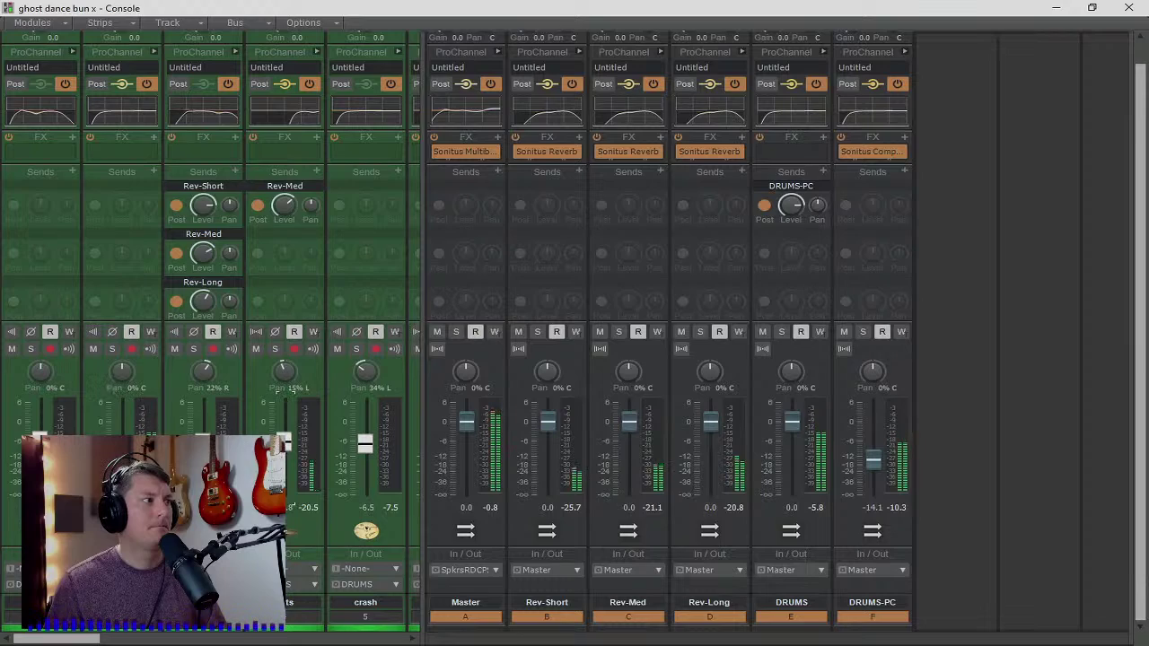
drag(81, 639, 422, 634)
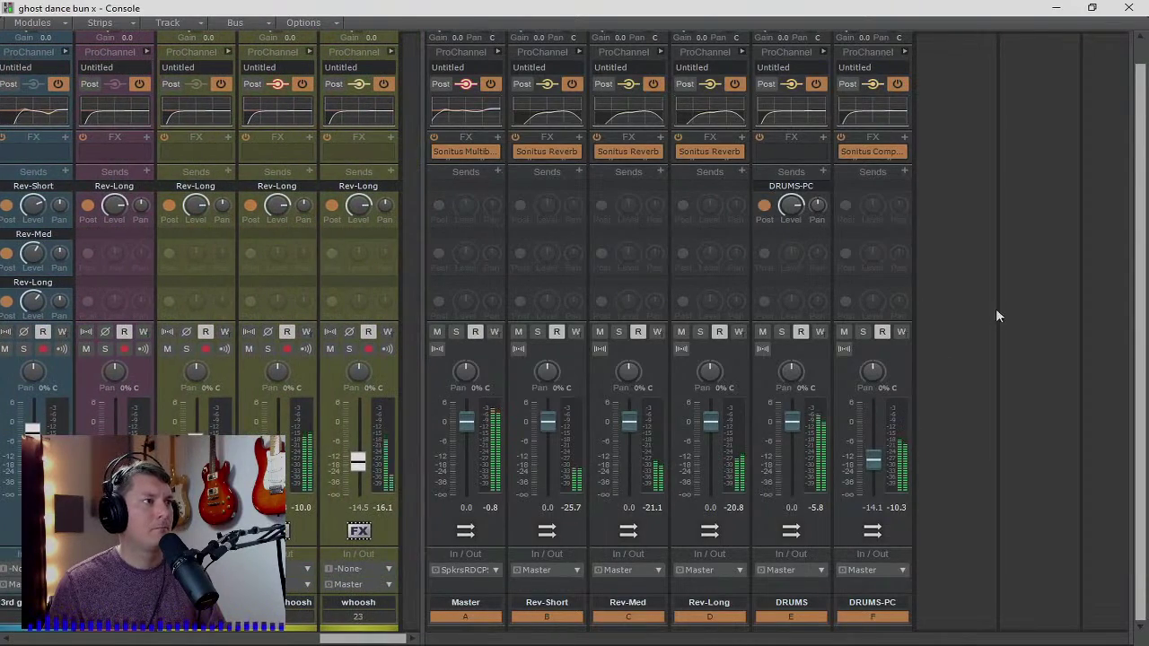
- Insert a new stereo bus after DRUMS-PC and expand its ProChannel modules
right_click(957, 356)
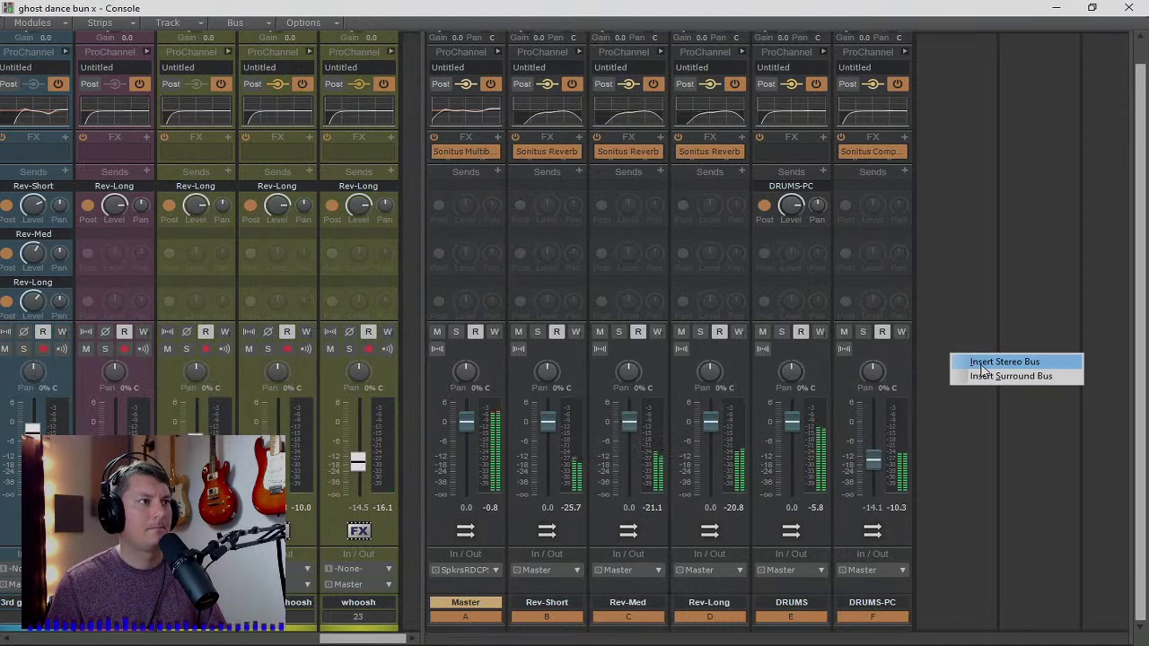
click(980, 362)
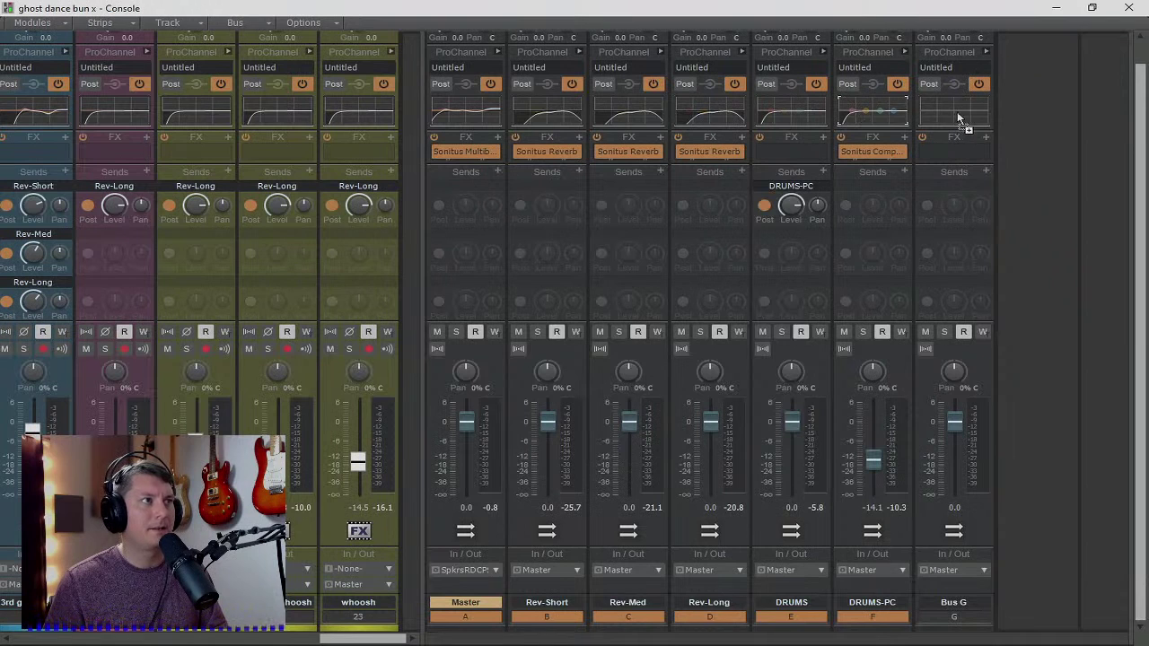
click(985, 51)
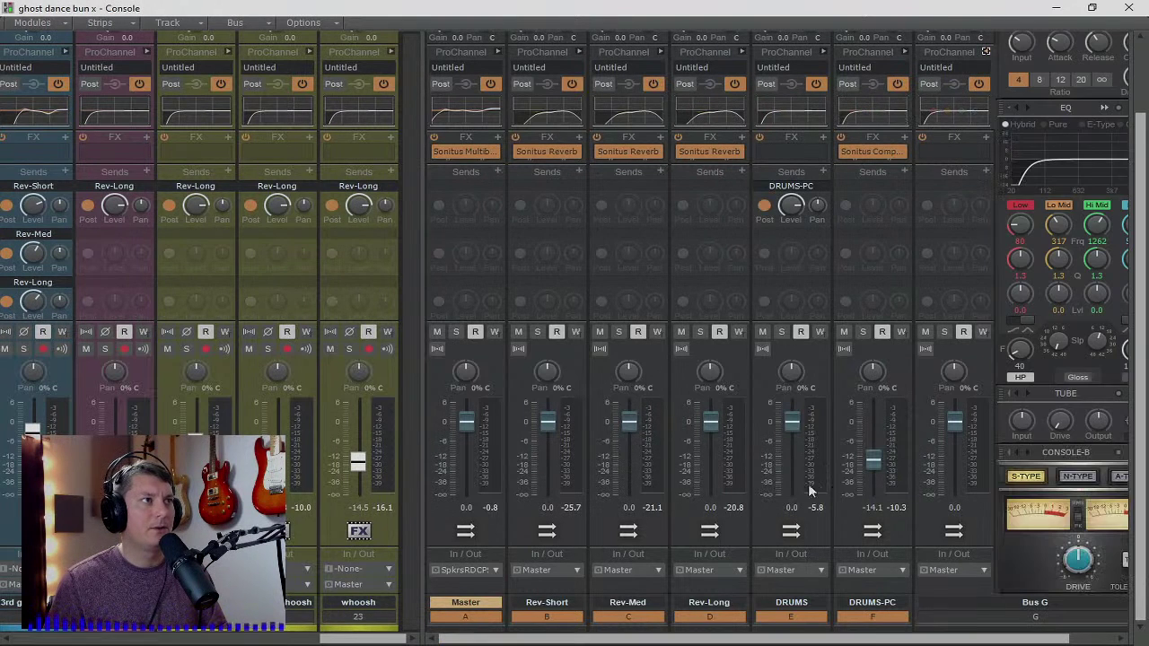
drag(763, 638, 822, 638)
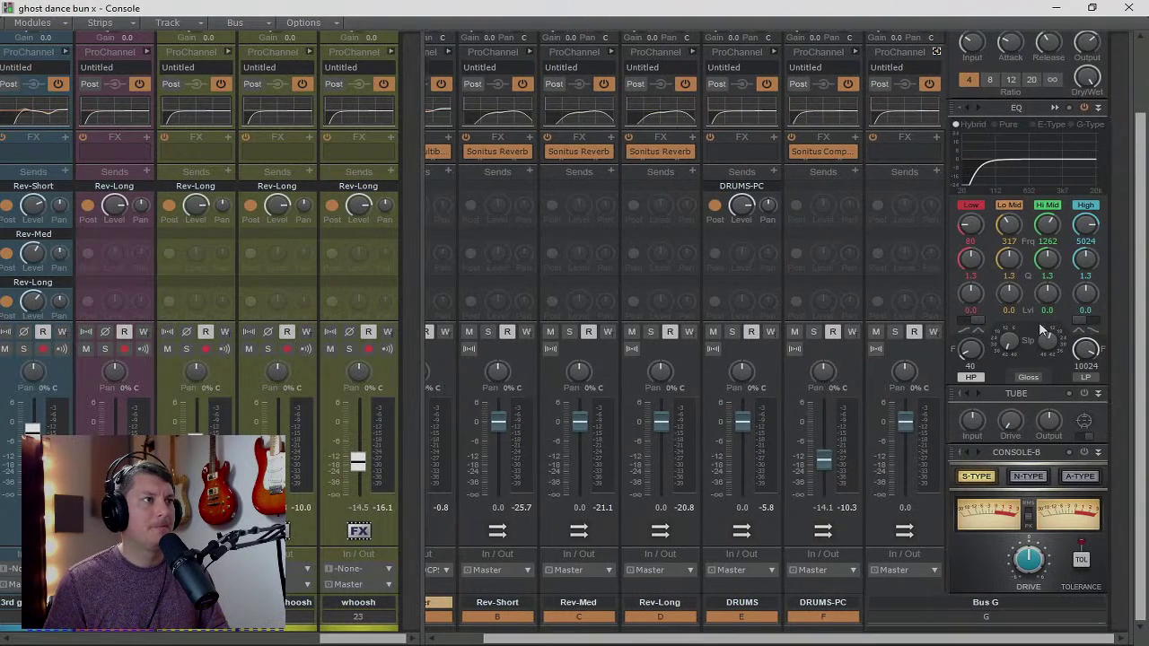
- In Bus G's enlarged equalizer, enable the low-pass filter, make both filter slopes gentler, and cut Lo Mid by 2.7 dB
click(1055, 108)
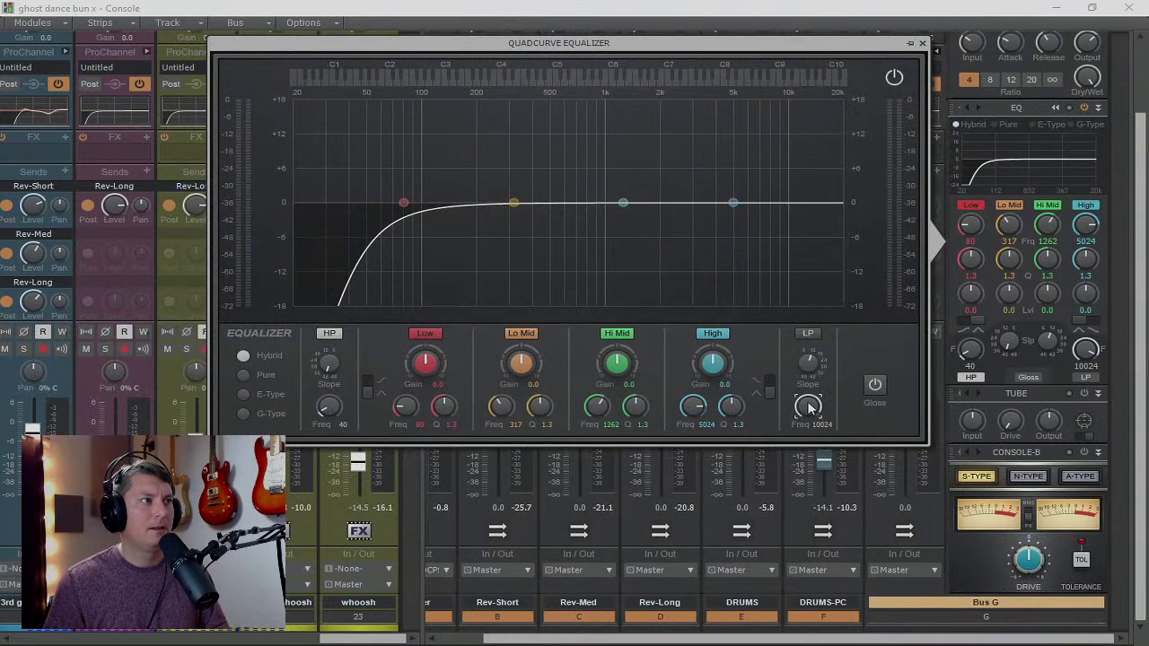
click(801, 338)
drag(806, 362, 805, 345)
drag(329, 361, 328, 360)
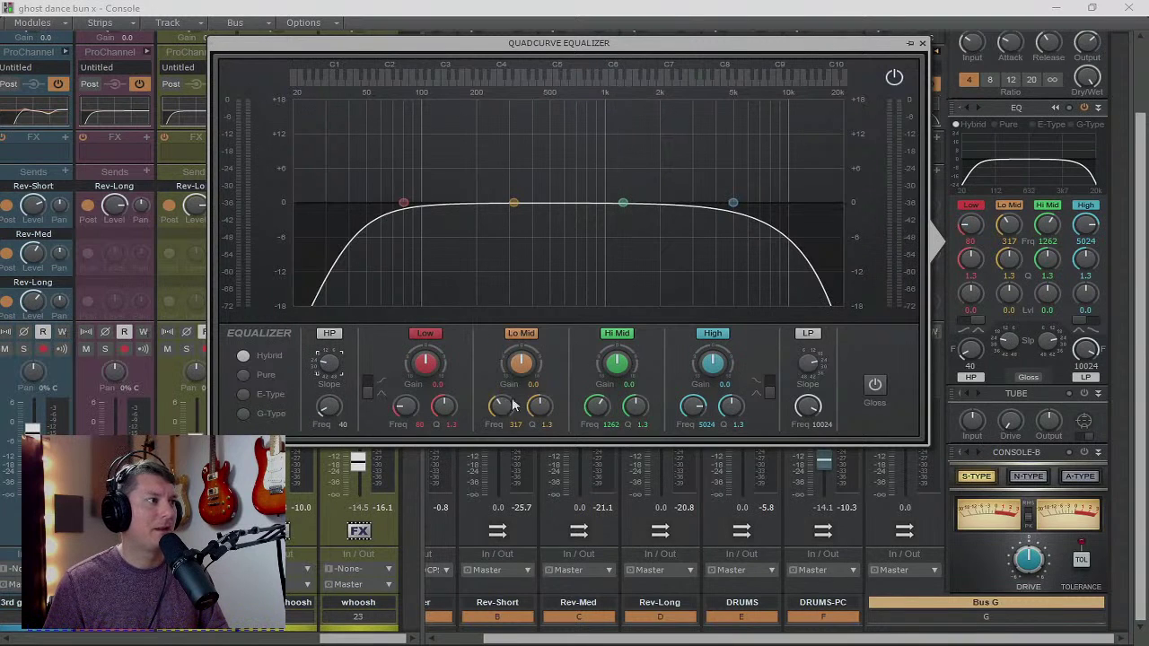
drag(523, 380, 523, 400)
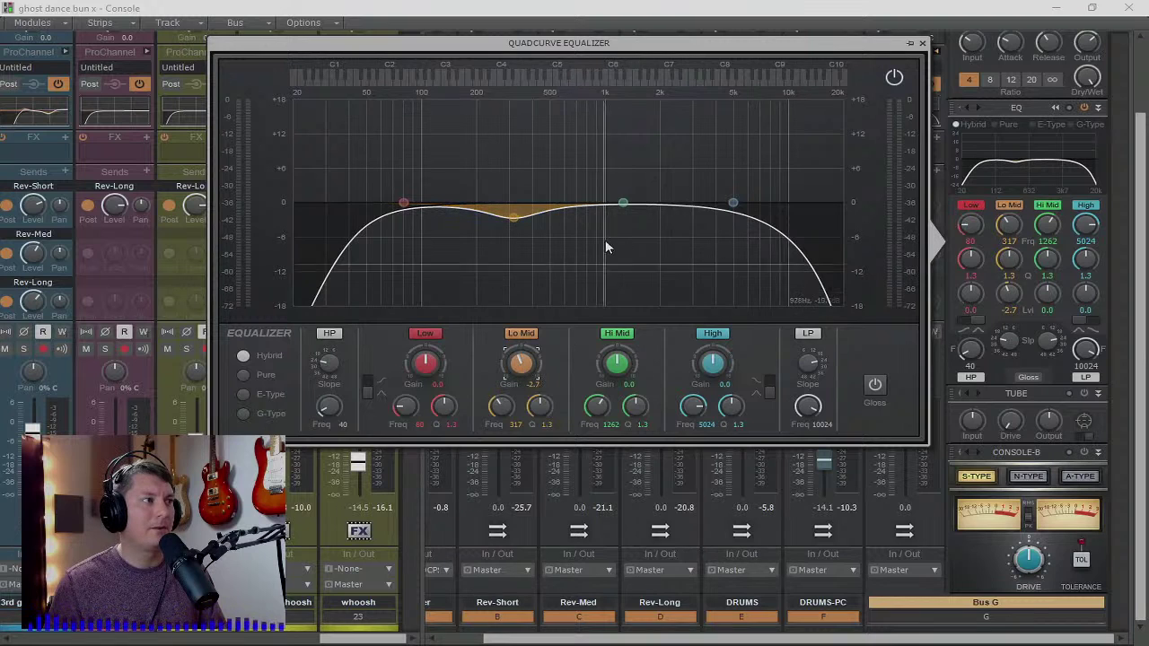
click(923, 45)
- Remove the Compressor module from Bus G's ProChannel
right_click(1026, 397)
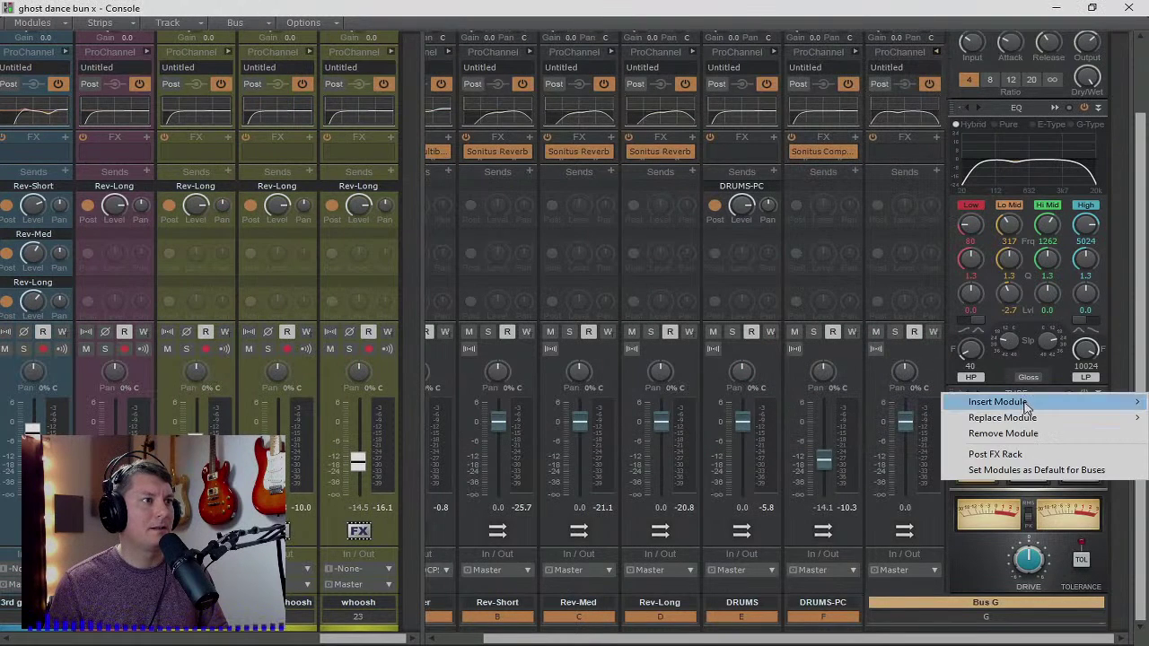
click(1127, 330)
scroll(1059, 325, up, 2)
scroll(1063, 287, up, 3)
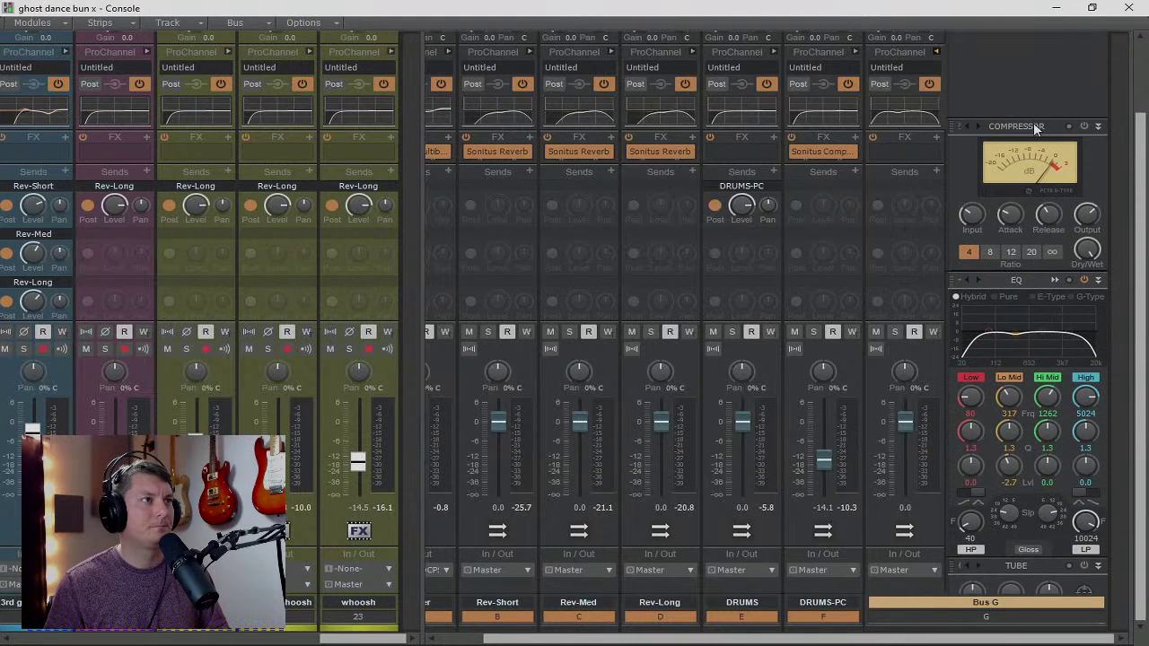
right_click(1034, 122)
mouse_move(1036, 136)
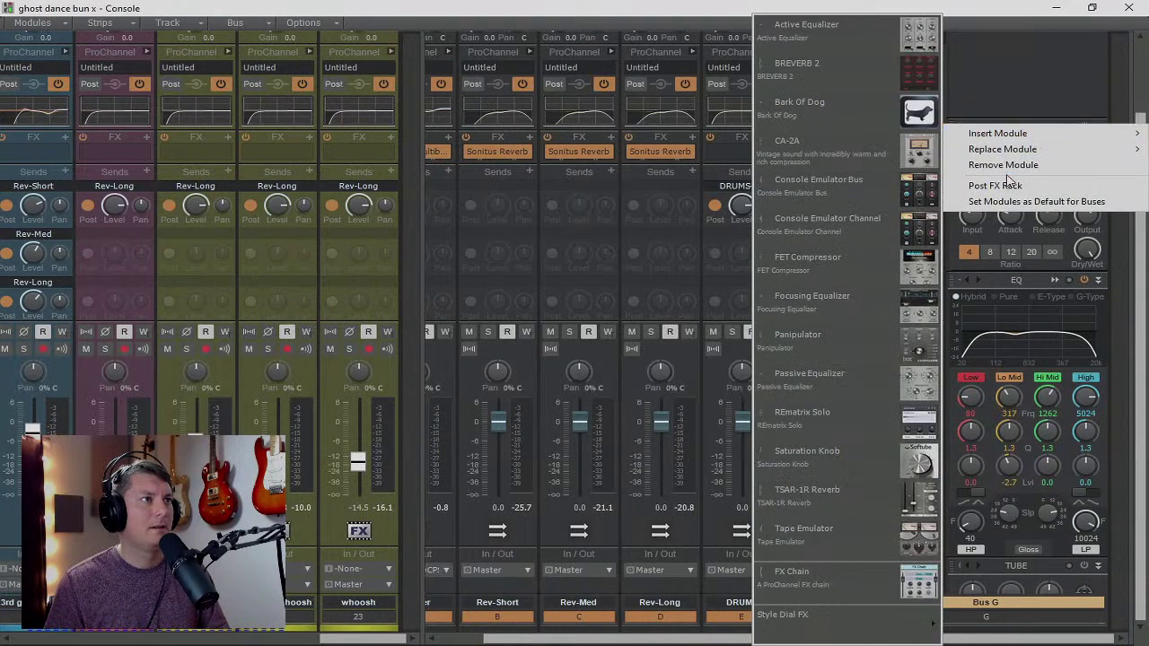
click(1002, 165)
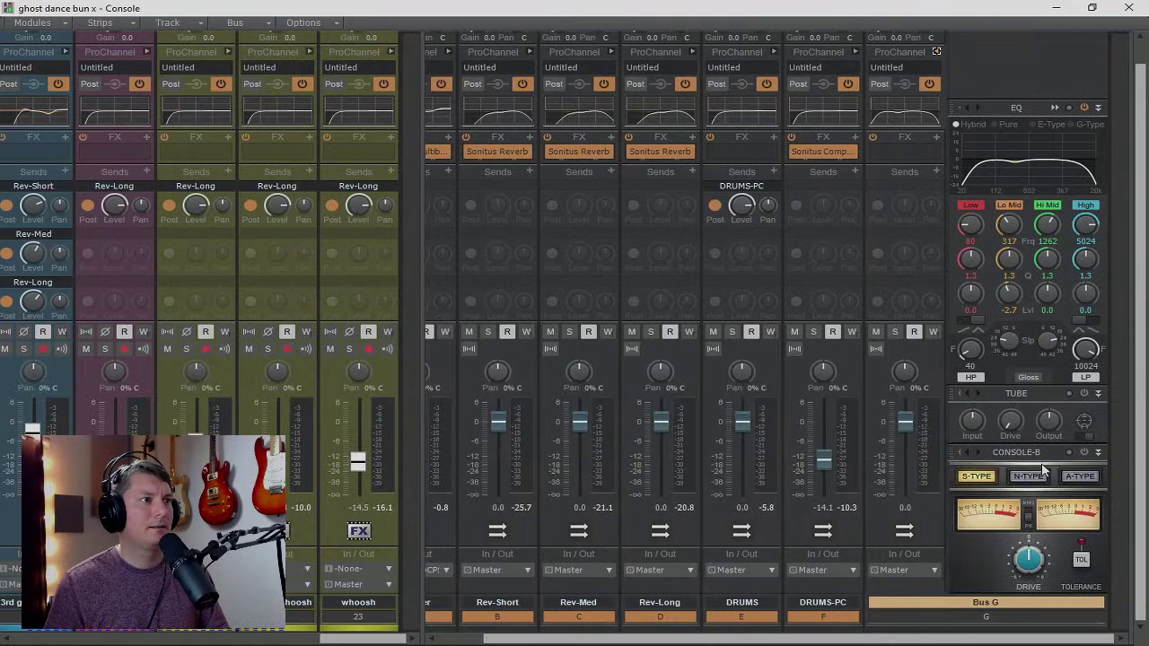
- Enable the Console-B emulator on Bus G, DRUMS-PC and DRUMS, expanding the two drum buses' ProChannels
click(1083, 452)
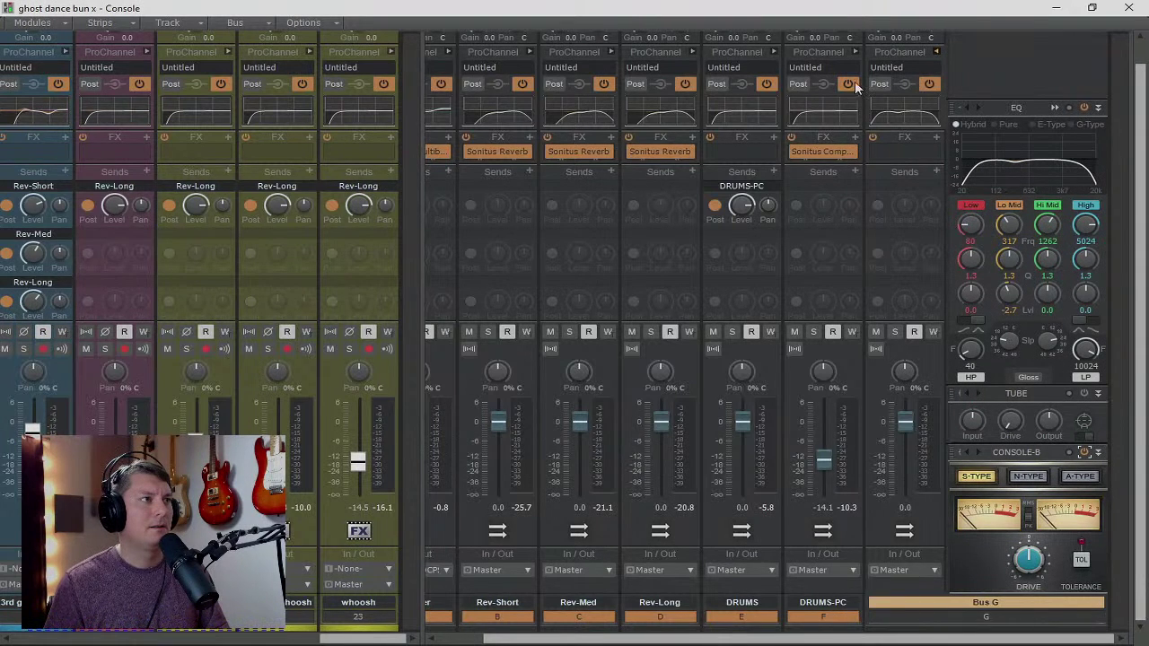
click(860, 49)
click(854, 51)
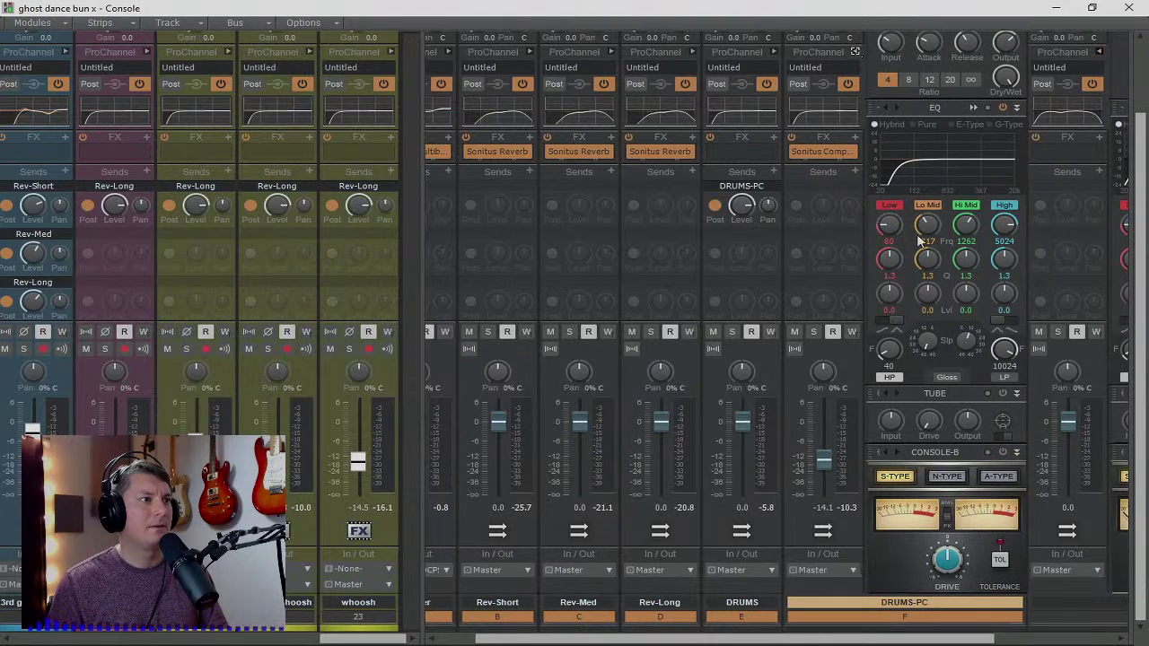
click(997, 451)
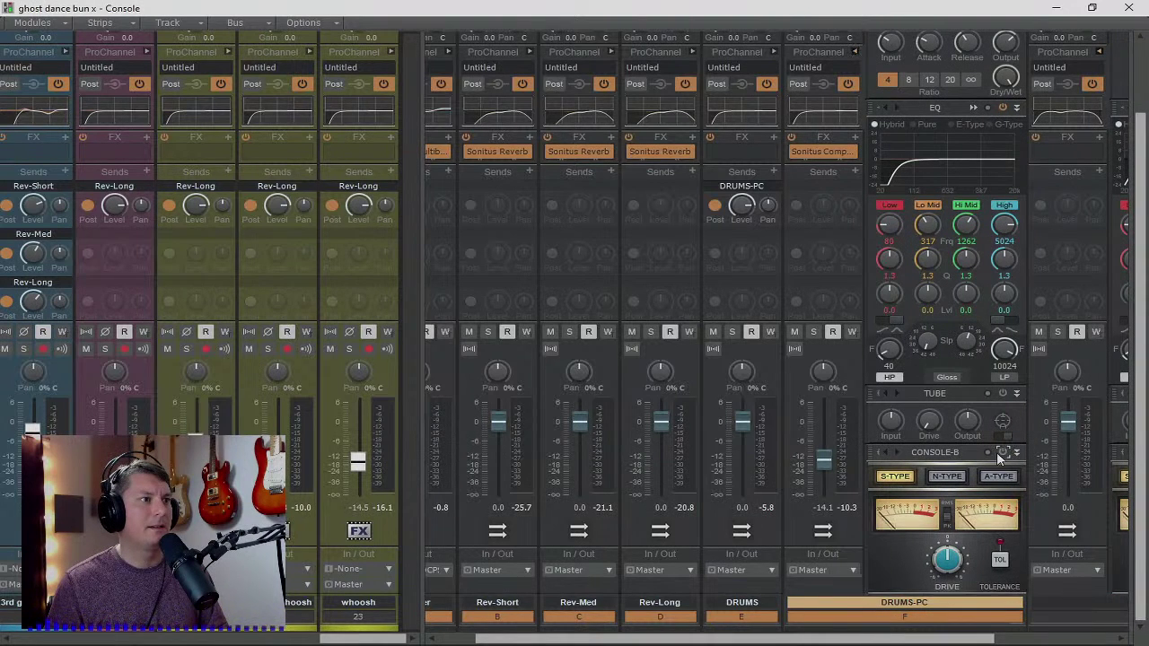
click(773, 51)
click(918, 453)
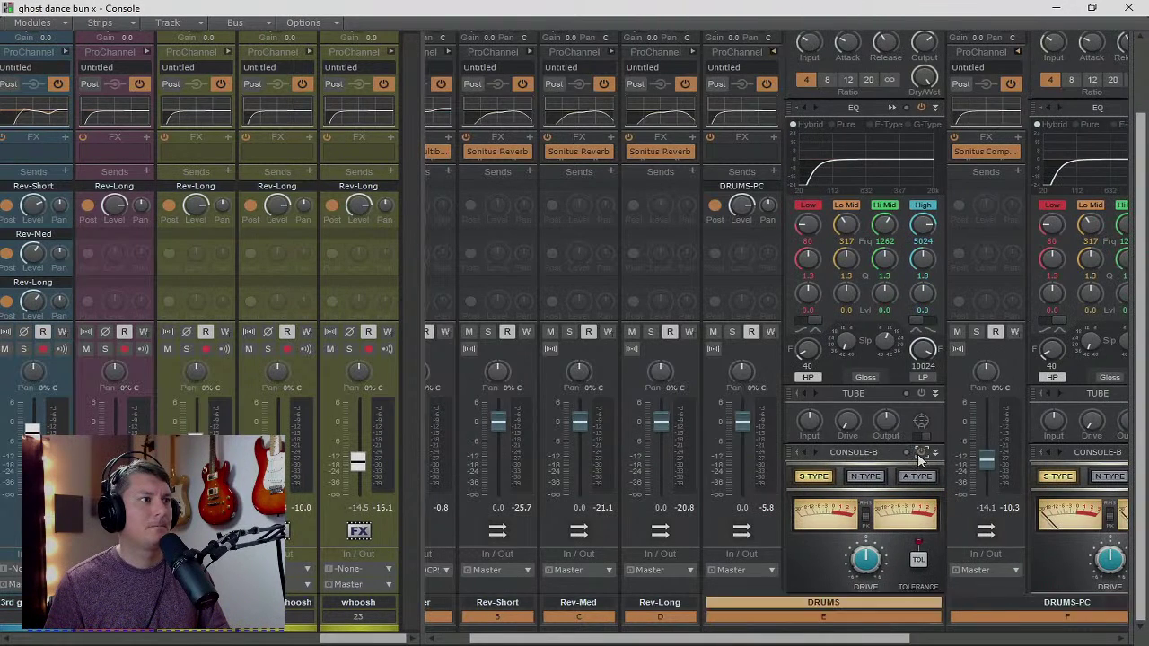
- Remove the Compressor module from the ProChannels of the DRUMS-PC and DRUMS buses
scroll(920, 387, up, 2)
scroll(1067, 312, up, 2)
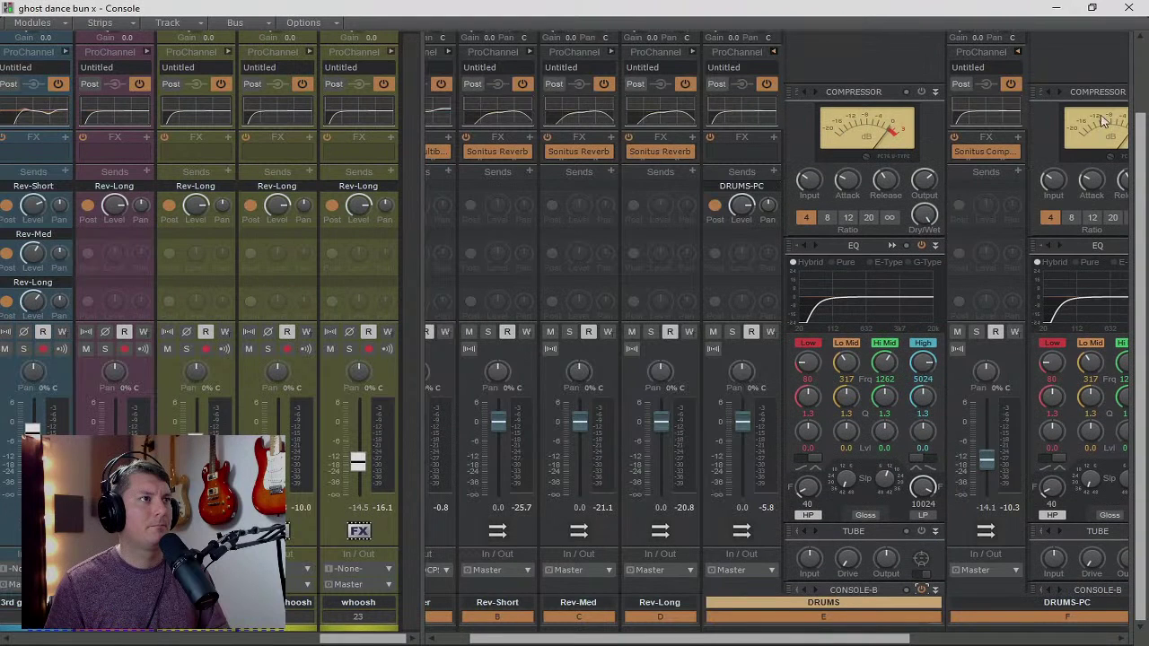
right_click(1088, 93)
click(1003, 129)
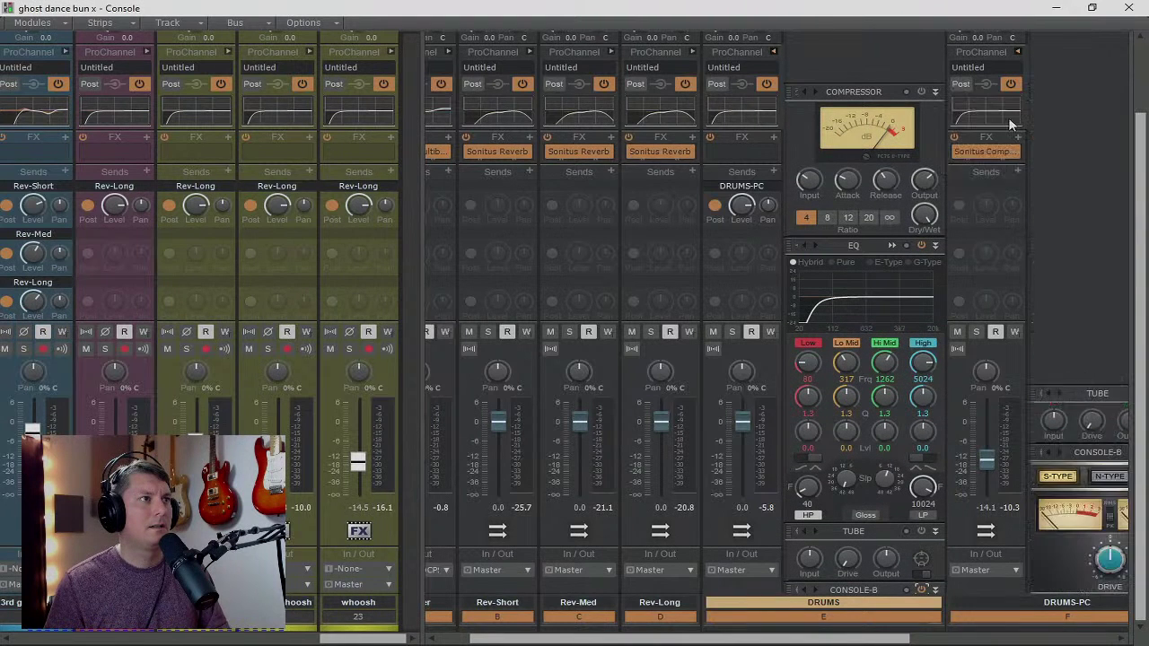
right_click(871, 92)
click(933, 122)
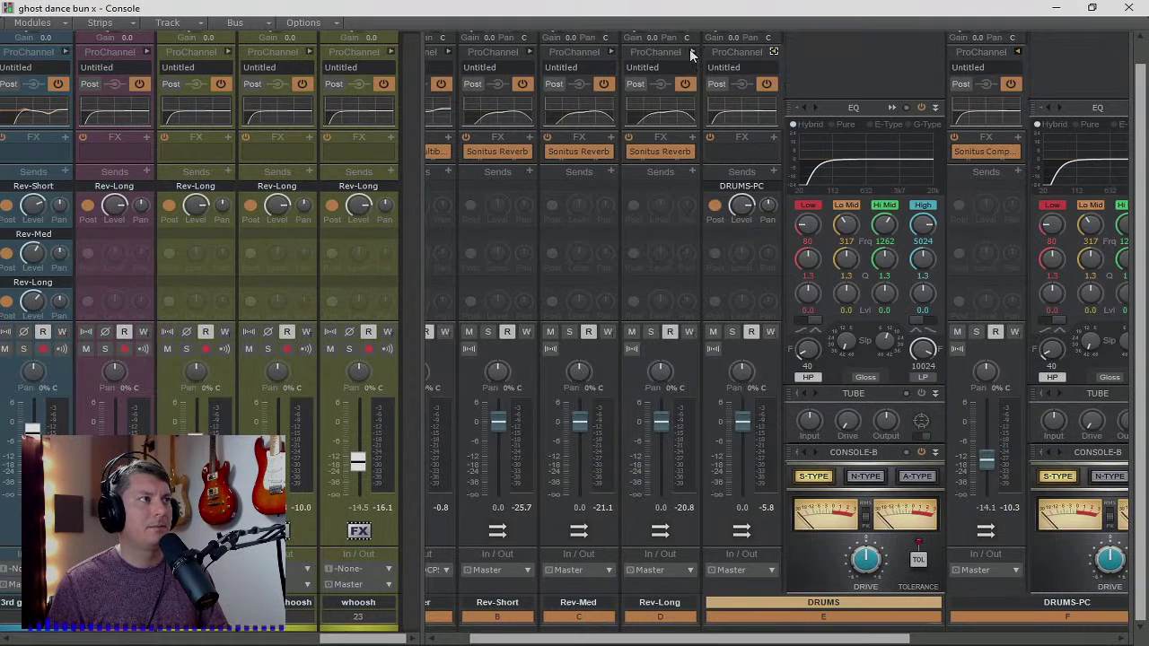
- Check Rev-Long's ProChannel modules, and remove the Tube module from the DRUMS-PC and DRUMS buses
click(692, 51)
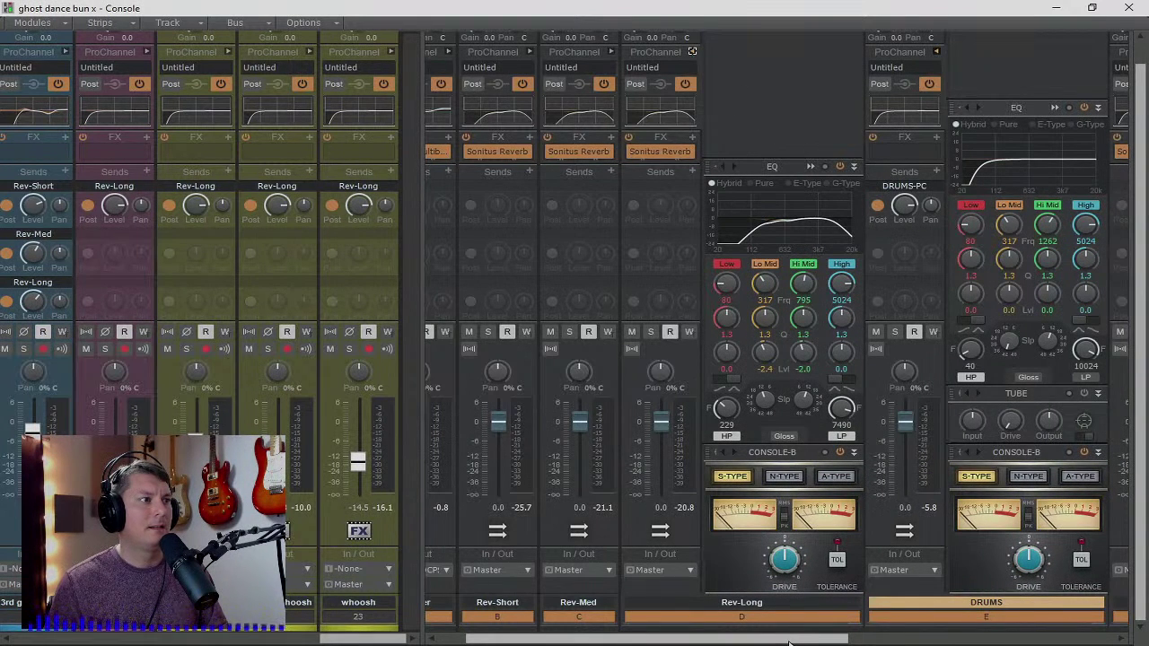
drag(789, 643, 1001, 642)
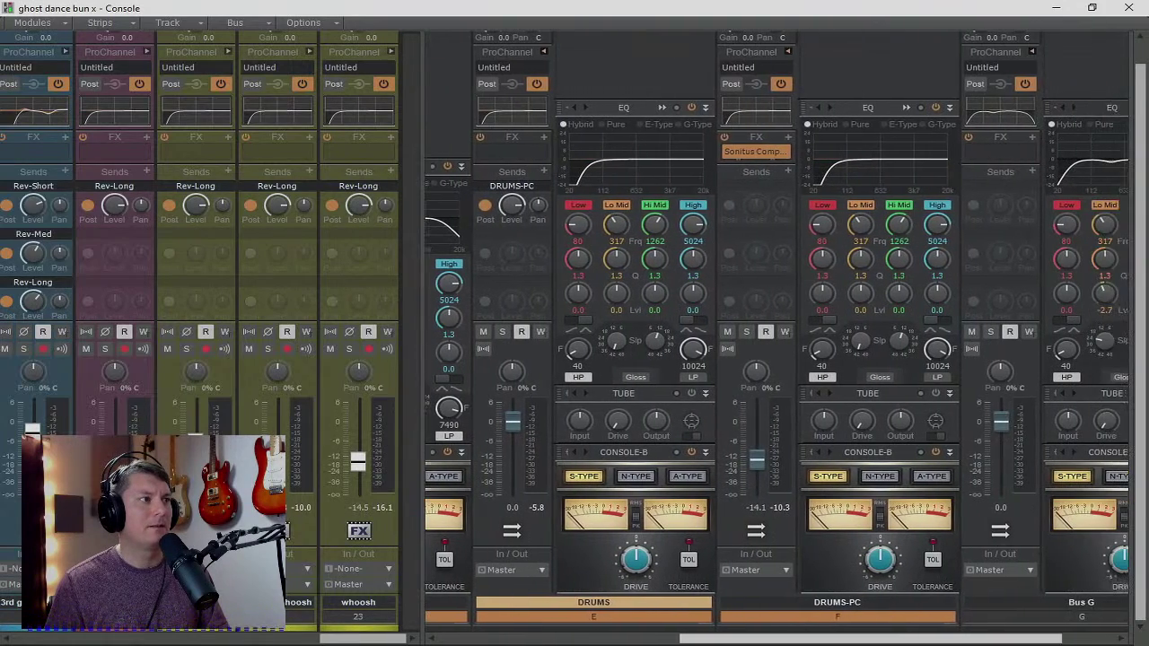
drag(802, 637, 935, 630)
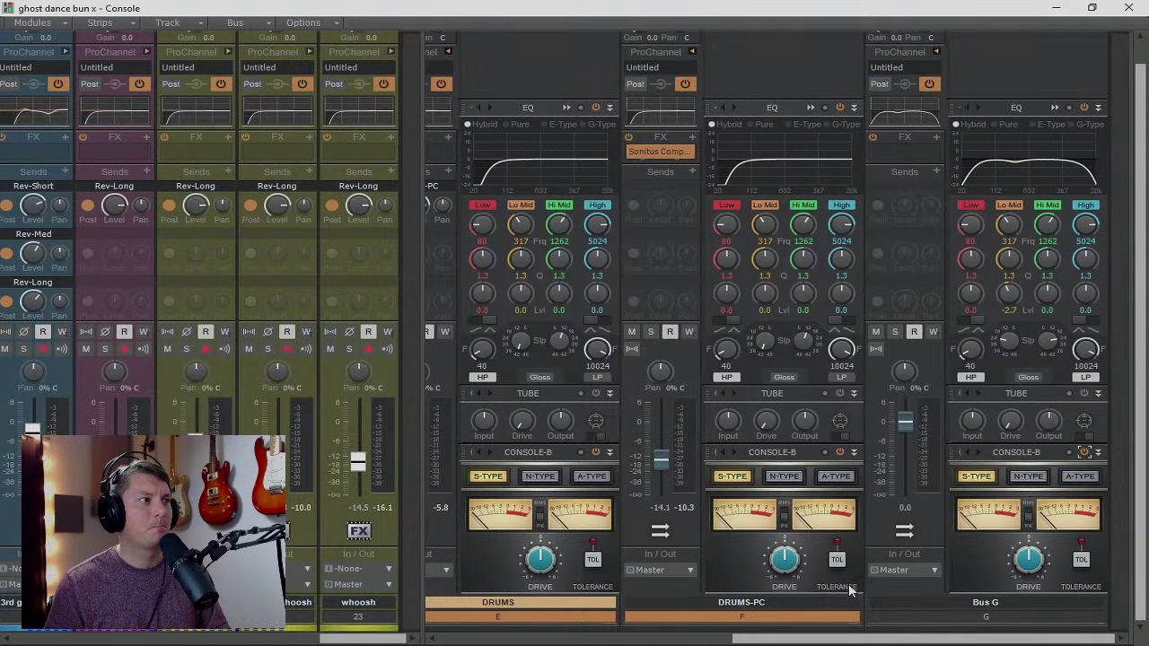
right_click(793, 403)
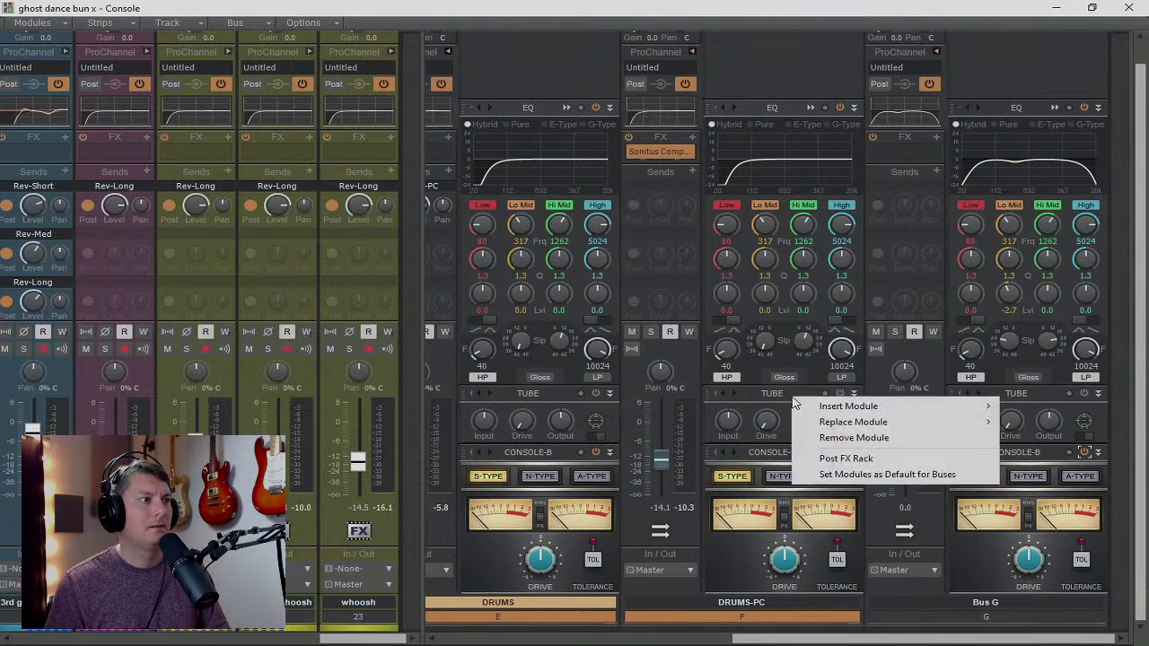
click(854, 438)
right_click(547, 404)
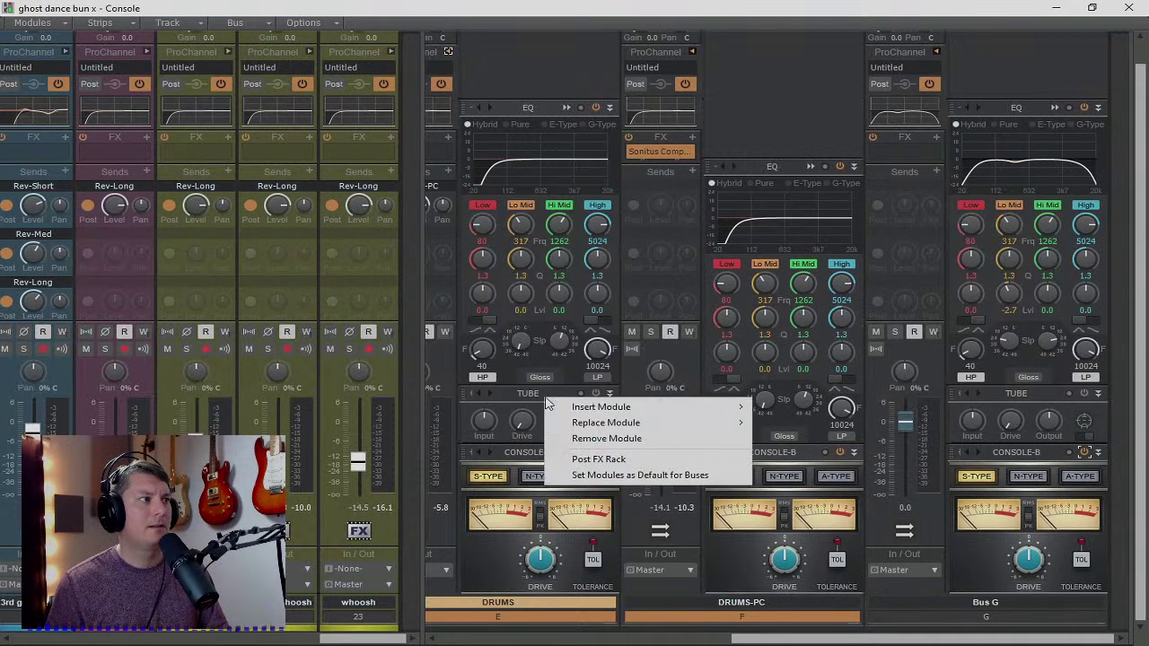
click(607, 438)
- Enable Bus G's Tube module, raise its drive, set input to 9.1 dB, lower its output, and collapse the other buses' ProChannels
click(1083, 395)
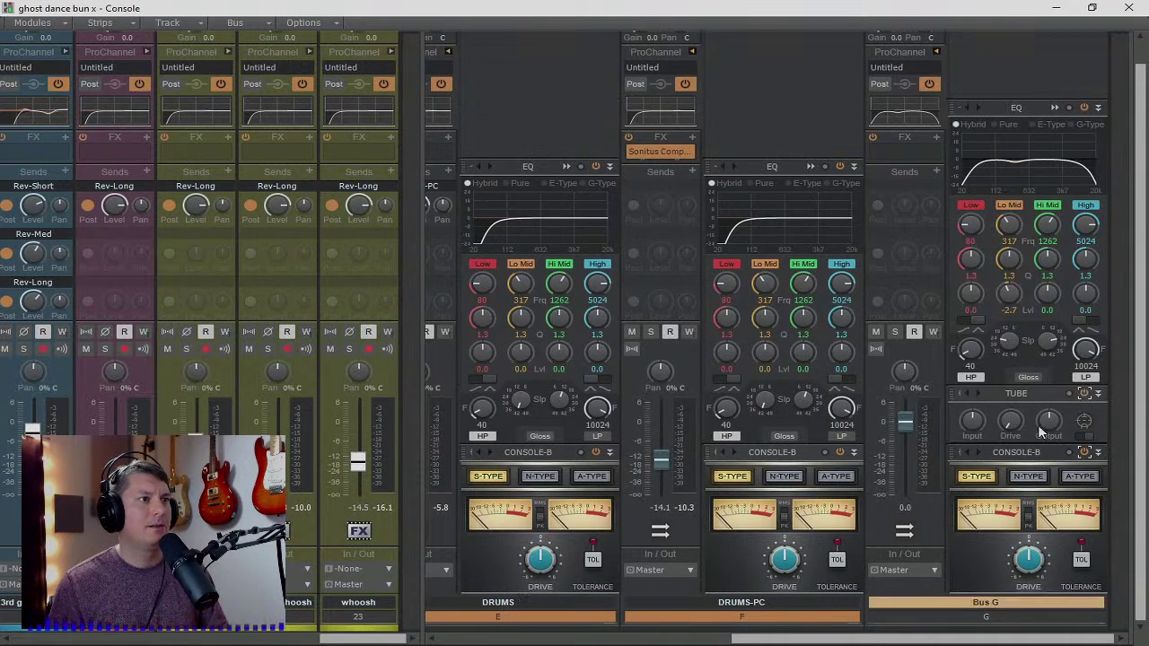
drag(1009, 426, 1009, 386)
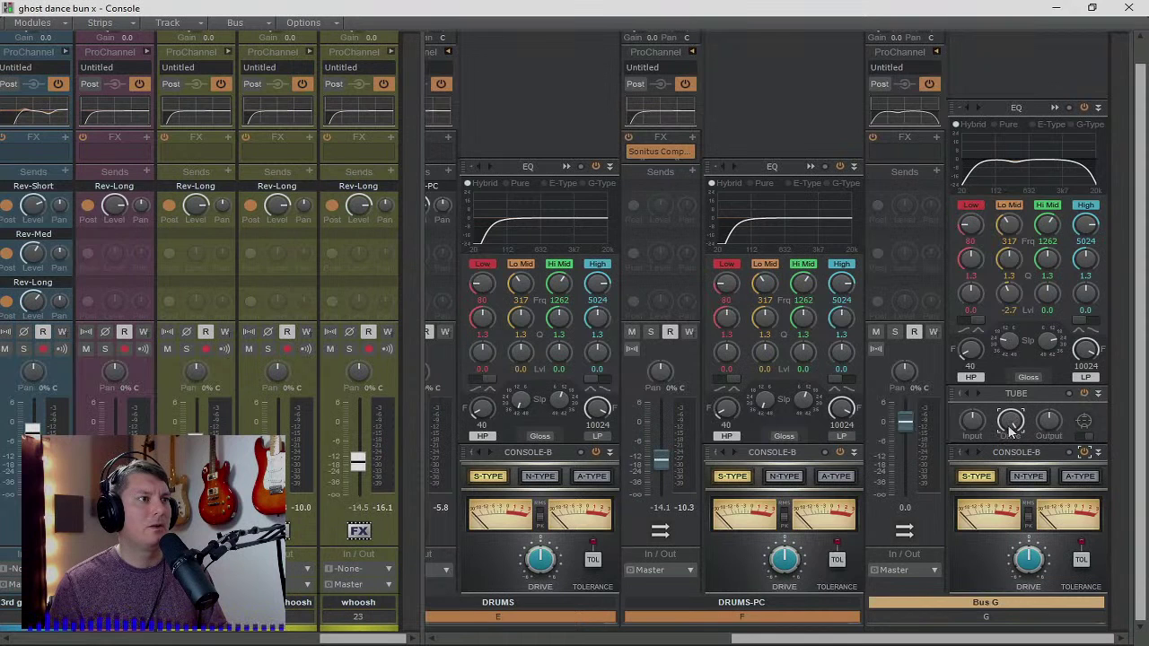
drag(972, 423, 972, 422)
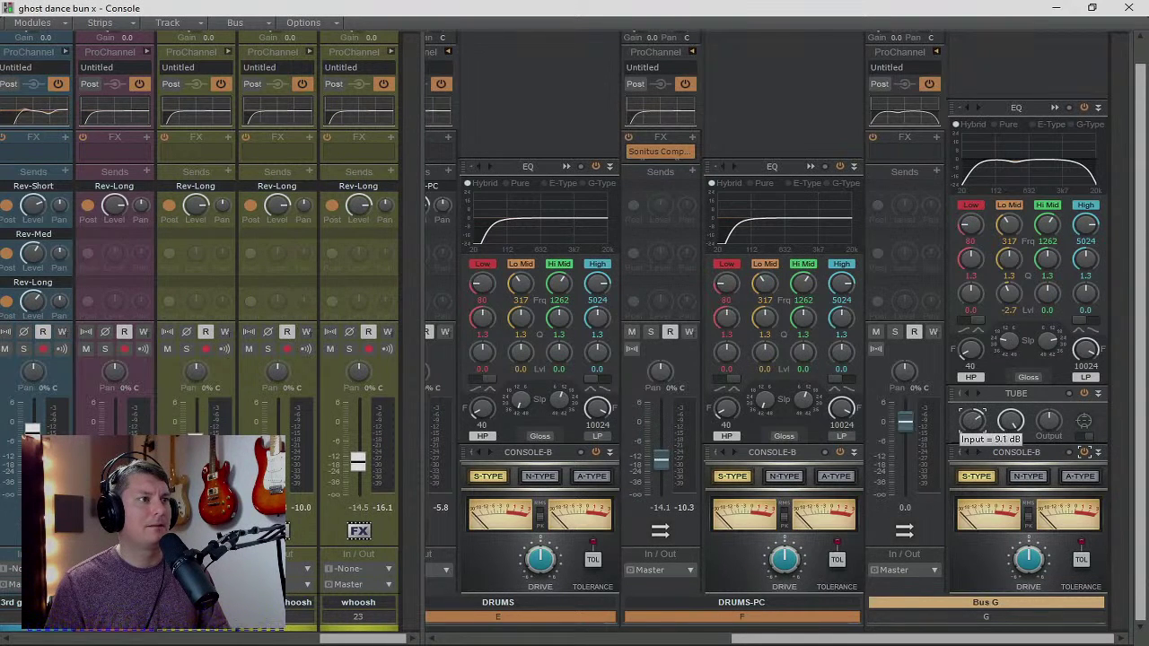
drag(1048, 420, 1048, 459)
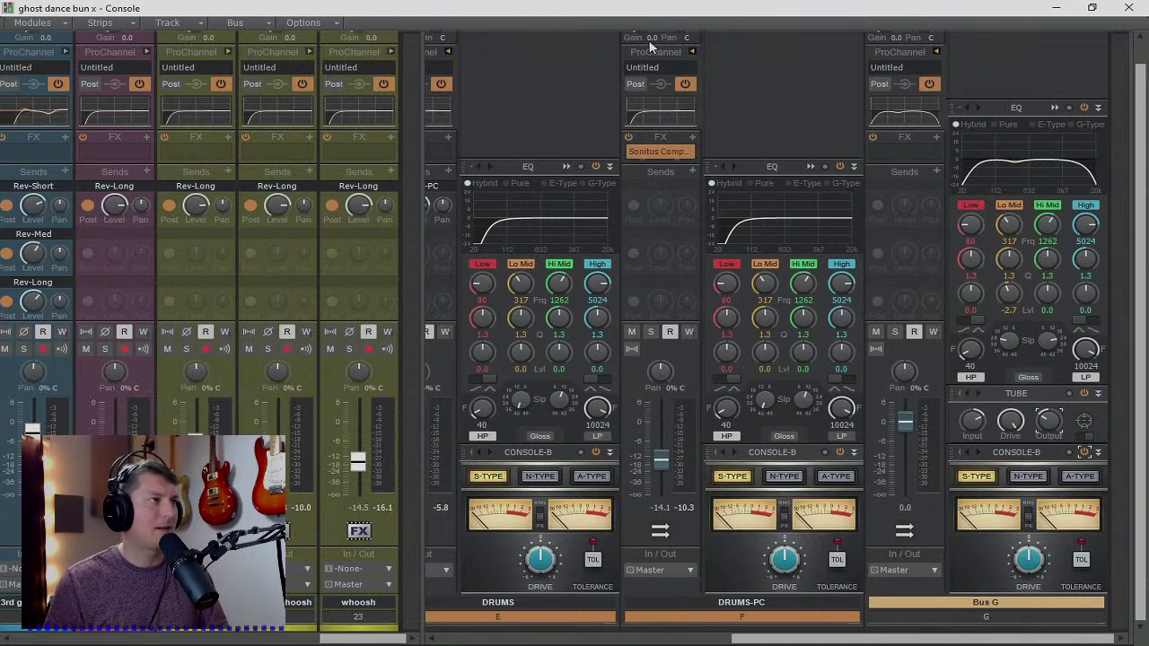
ctrl+click(449, 53)
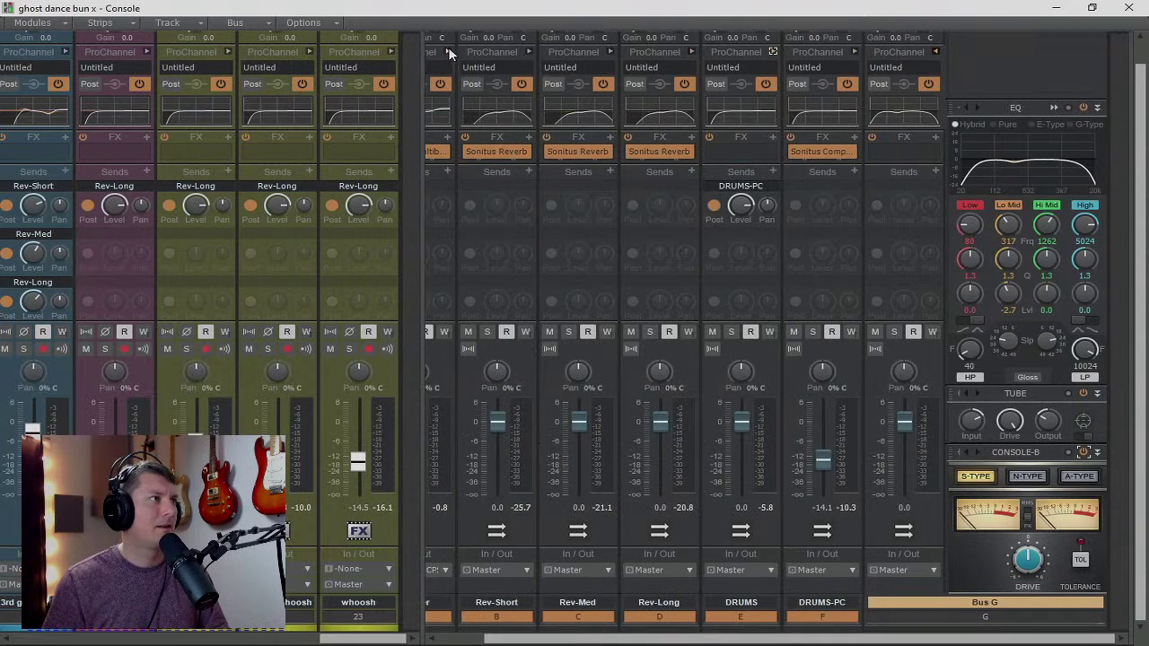
- Collapse Bus G's ProChannel and rename the bus Satty
click(934, 52)
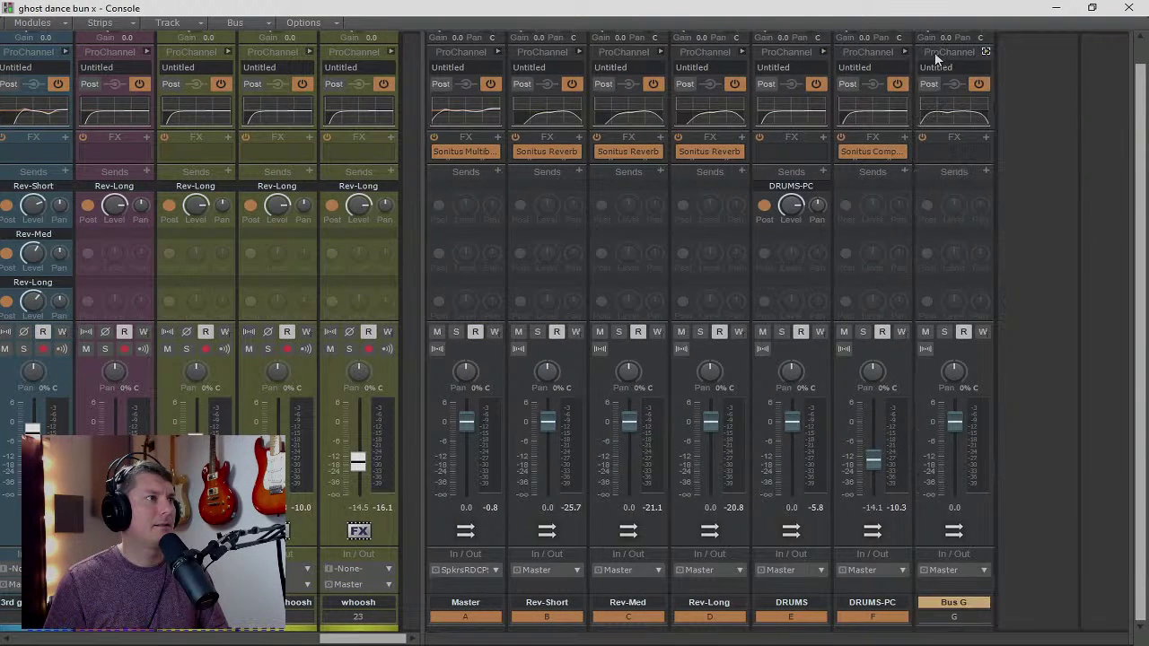
double_click(947, 602)
text(Satty)
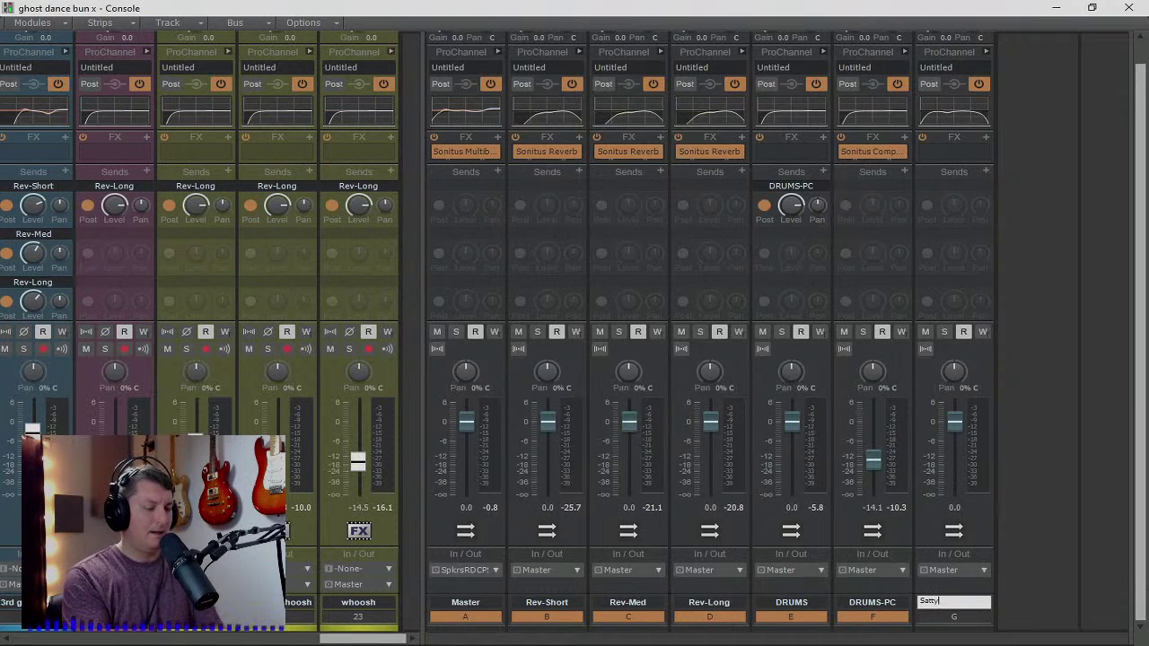
key(Return)
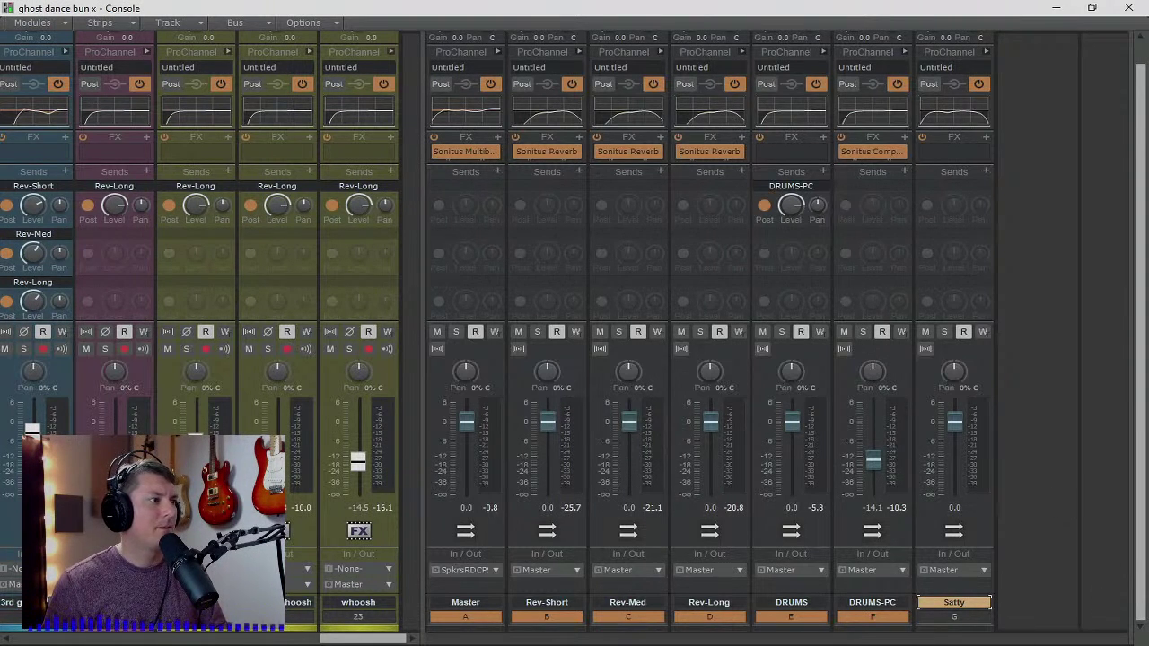
- Widen the console's track area over the buses, start playback, and add a send to the Satty bus on the first track
scroll(413, 294, left, 10)
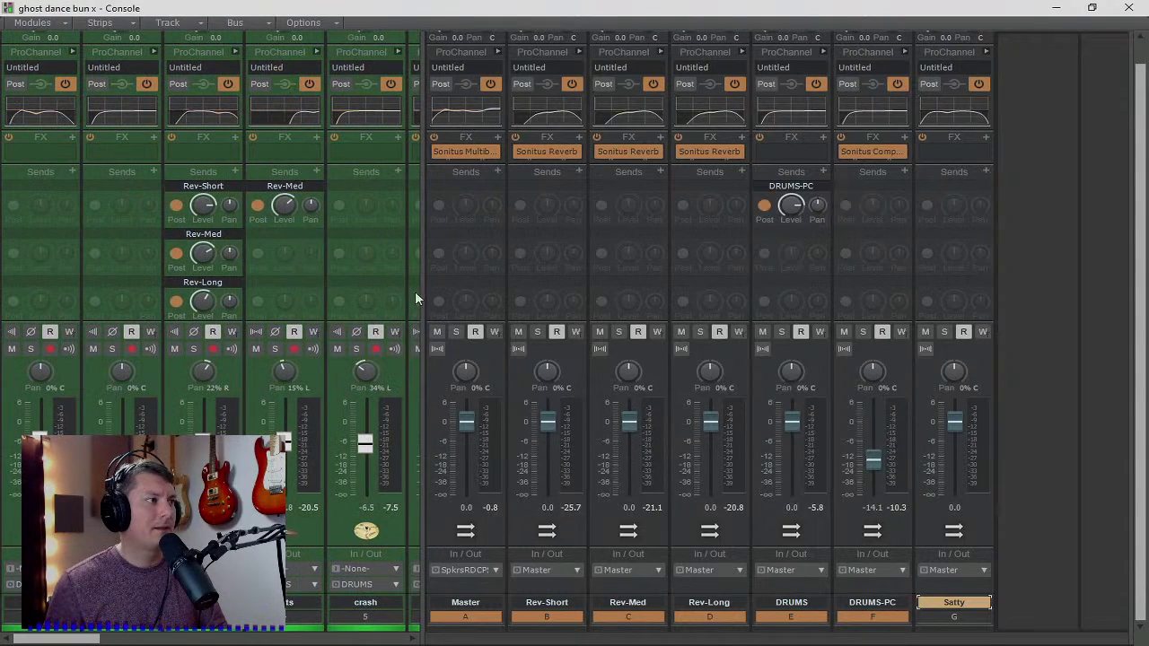
drag(425, 276, 1127, 288)
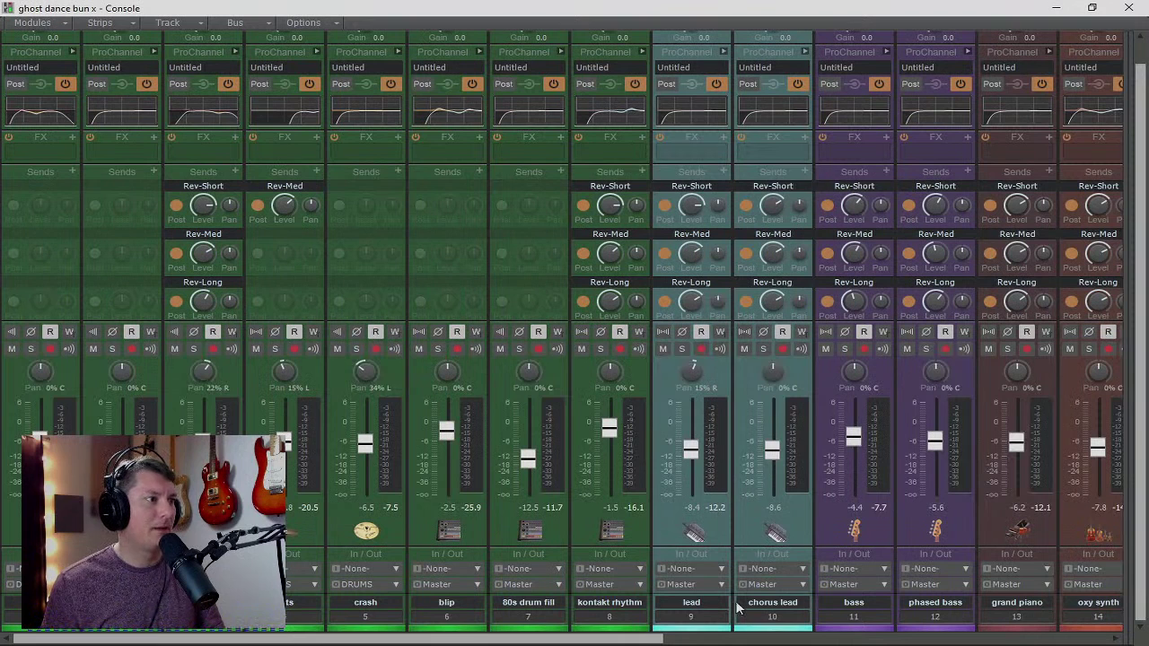
key(space)
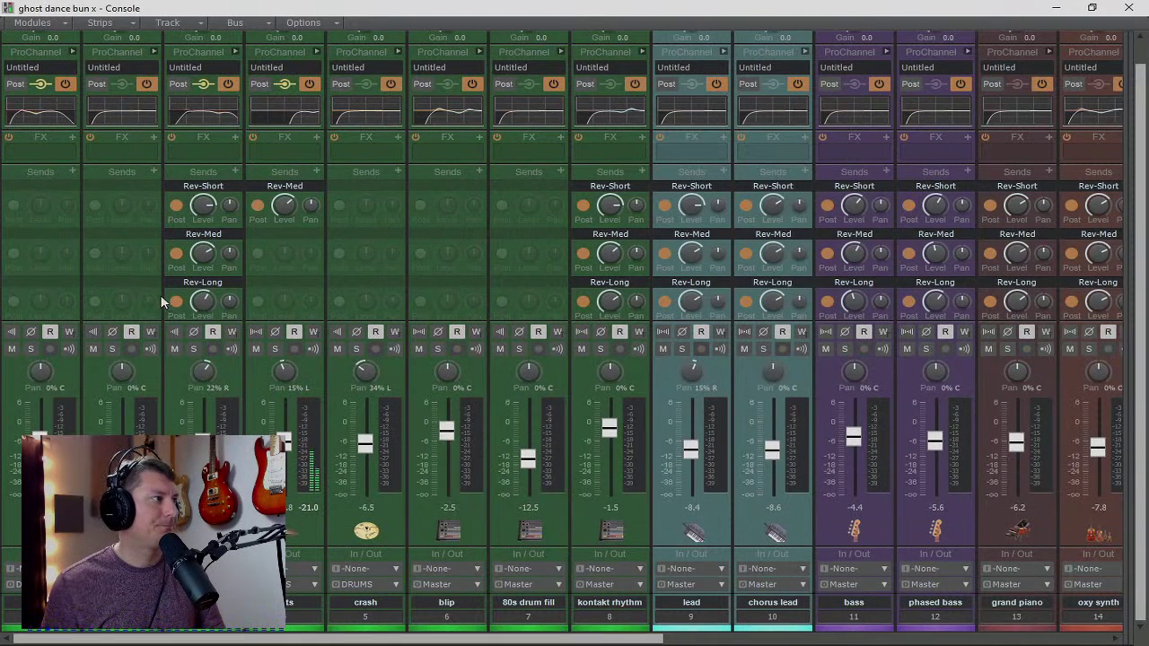
click(73, 171)
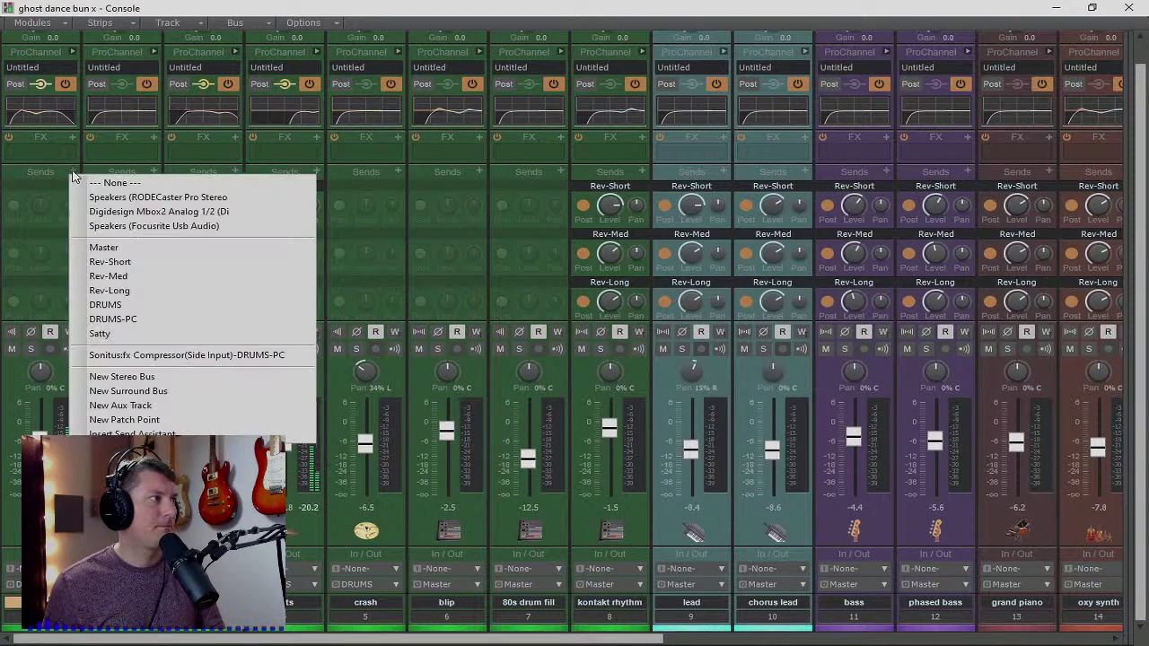
click(105, 335)
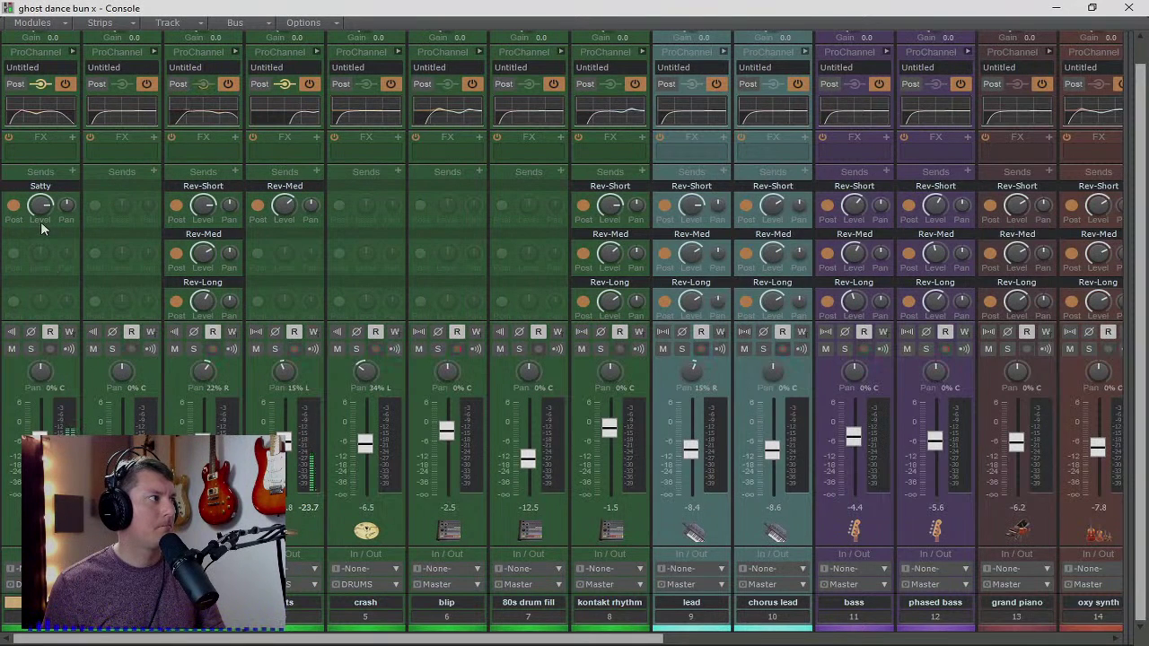
- Compare the first track with its Satty send off and on, and lower the send level while listening to the mix
mouse_move(38, 210)
click(10, 187)
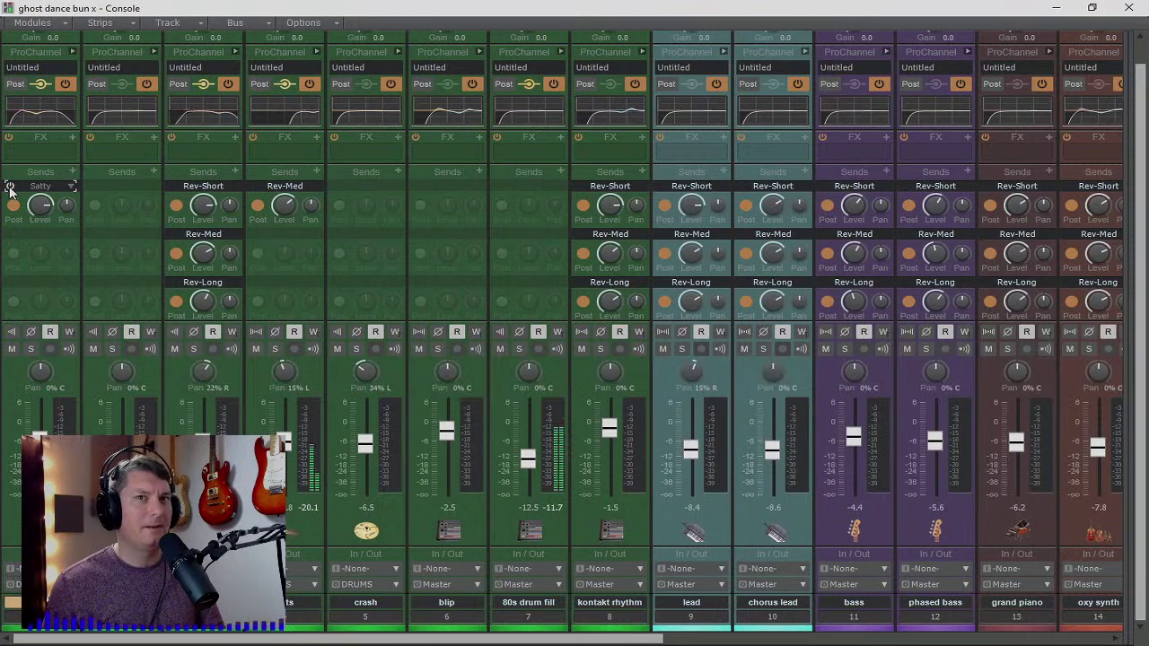
click(10, 188)
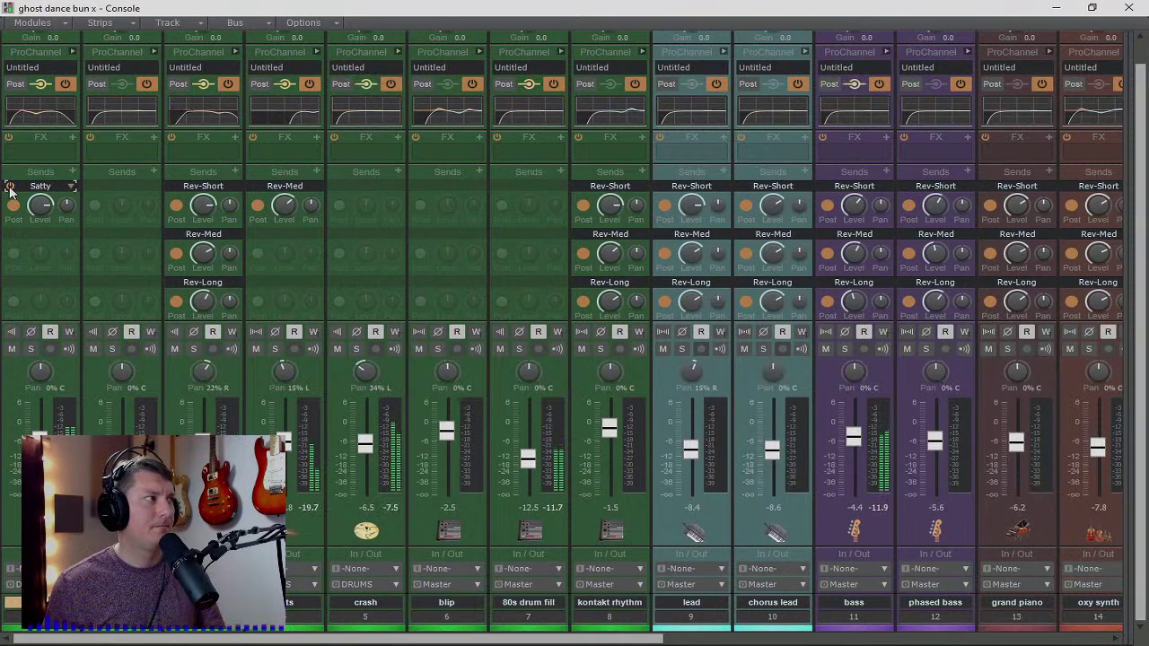
mouse_move(39, 206)
mouse_move(39, 206)
mouse_down()
mouse_move(39, 226)
mouse_move(41, 205)
mouse_up()
key(space)
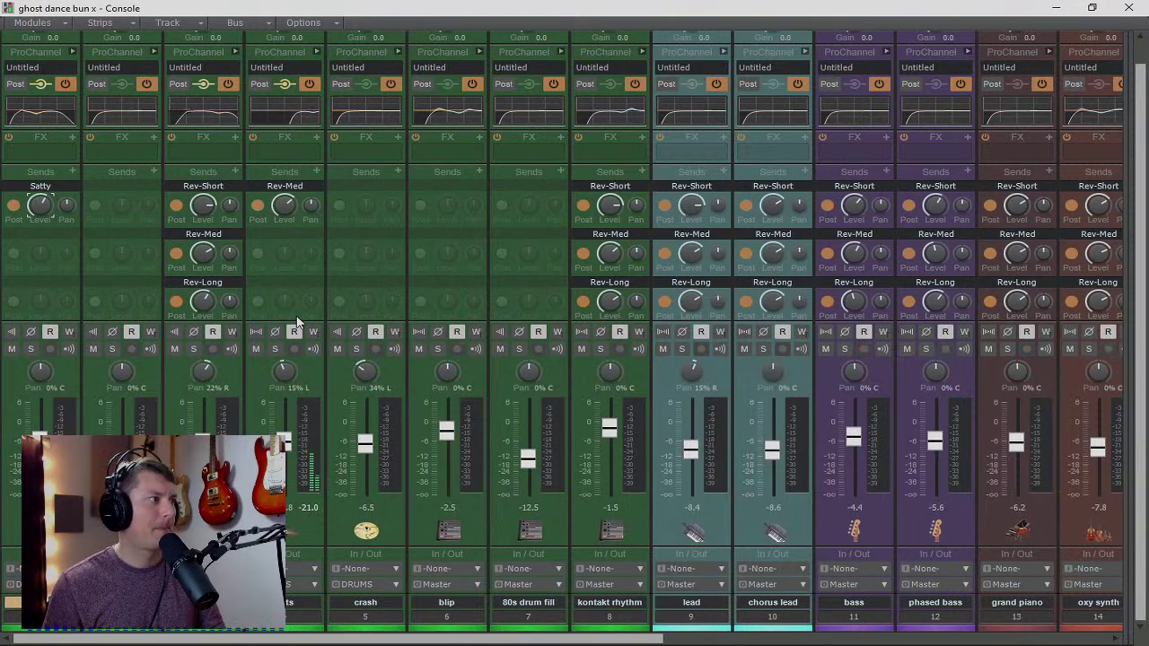
mouse_move(36, 208)
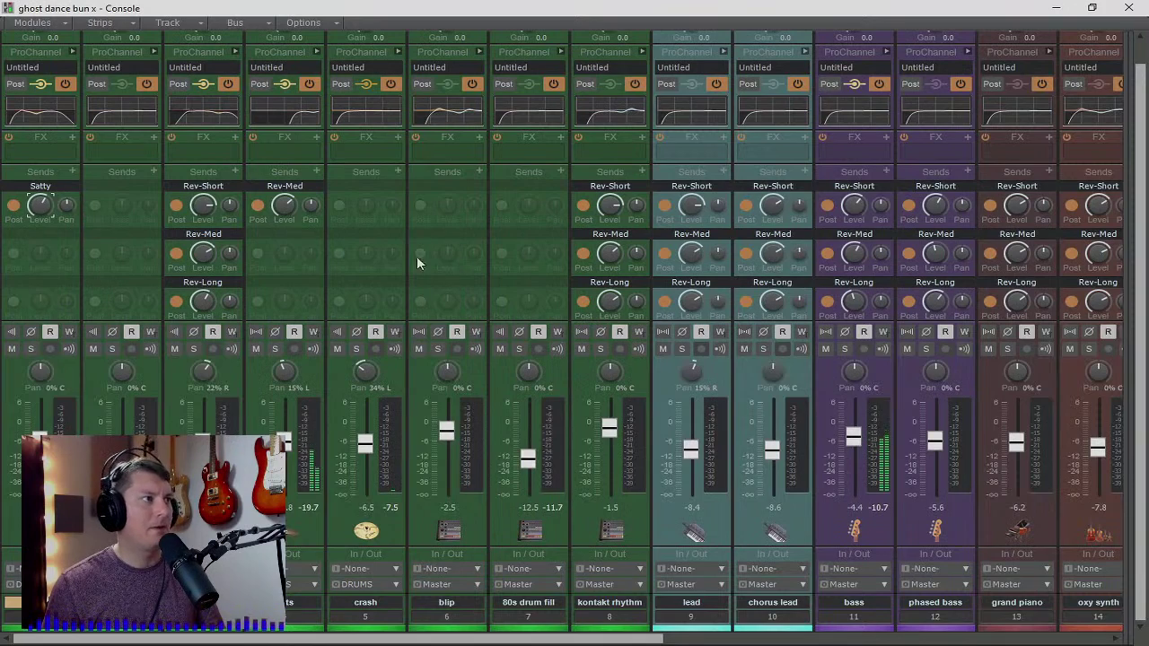
- Add Satty sends to the bass and phased bass tracks and lower both send levels
drag(536, 639, 704, 639)
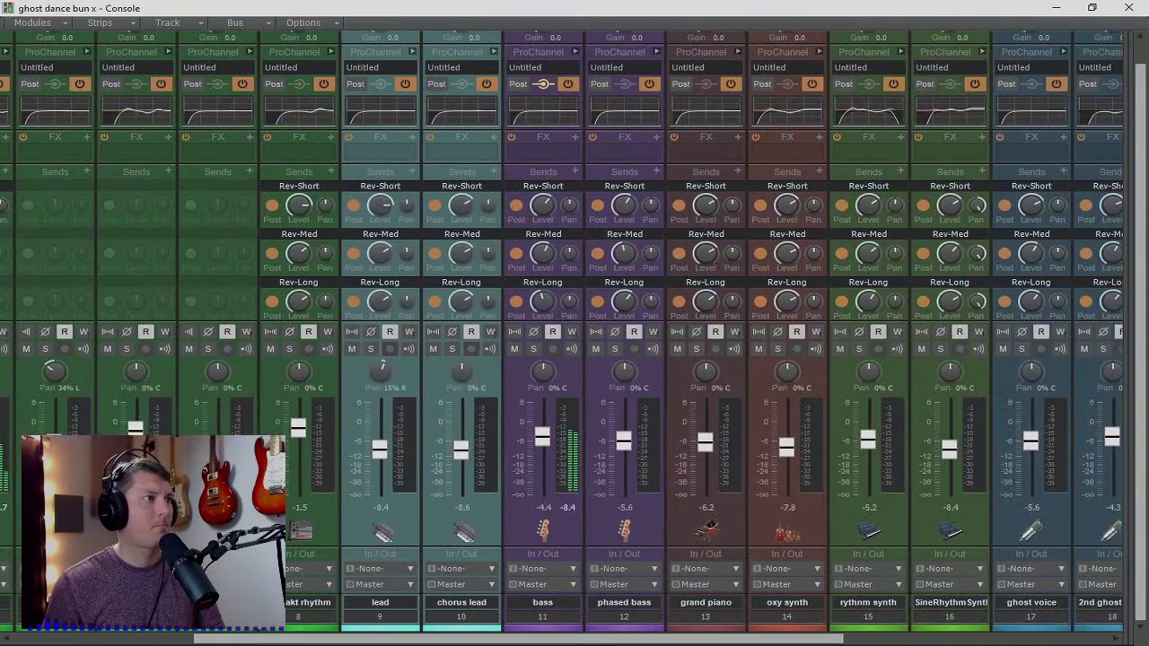
click(575, 171)
click(623, 333)
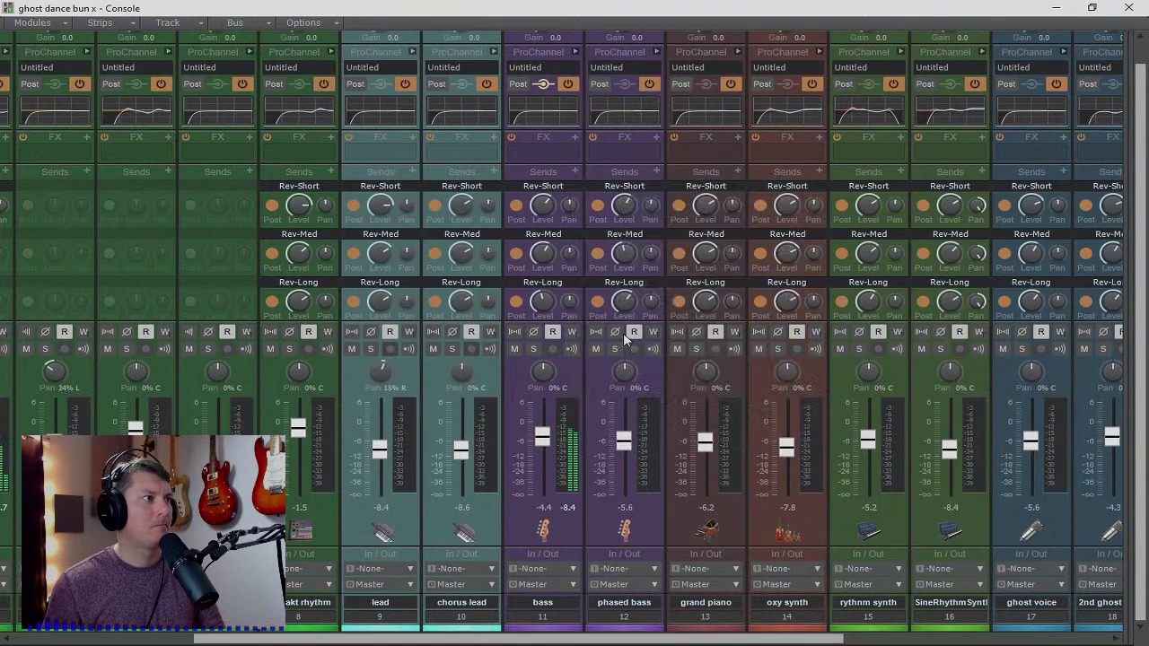
drag(541, 302, 541, 326)
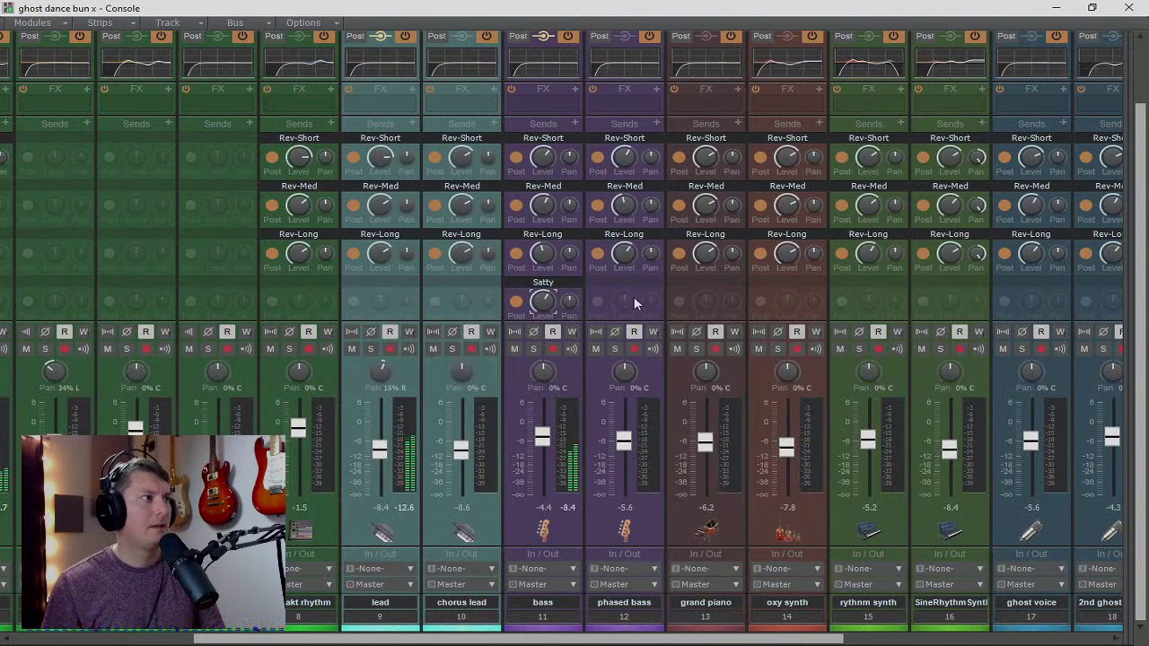
click(656, 123)
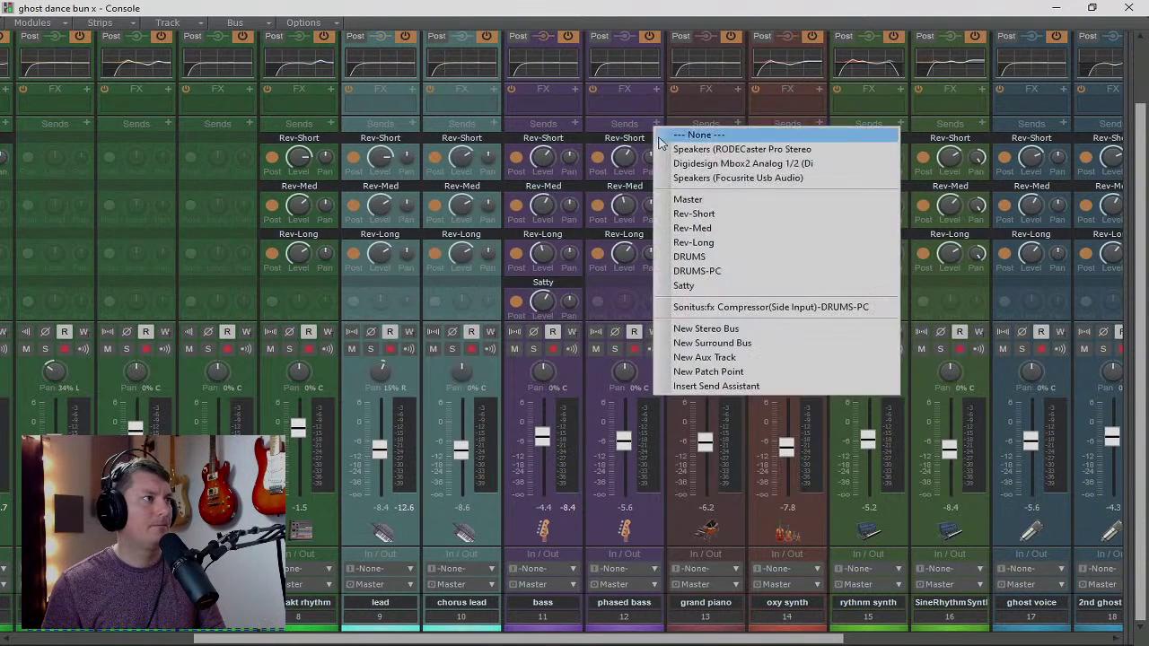
click(694, 290)
drag(624, 300, 624, 298)
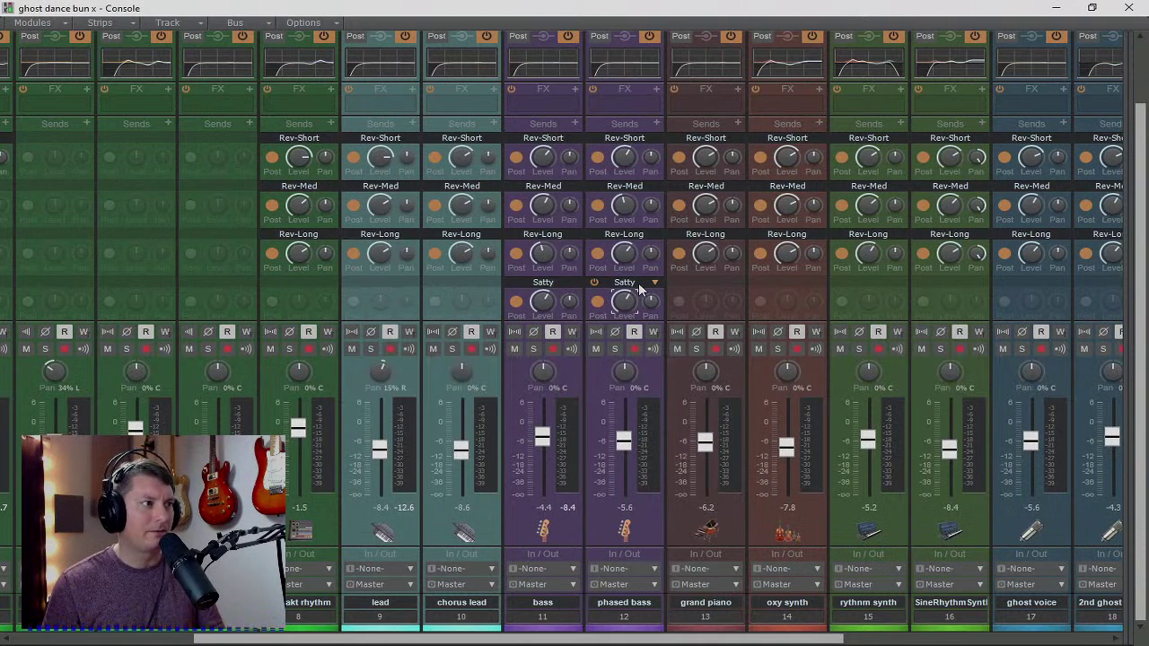
- Add Satty sends to the grand piano and oxy synth tracks and lower both send levels
click(738, 123)
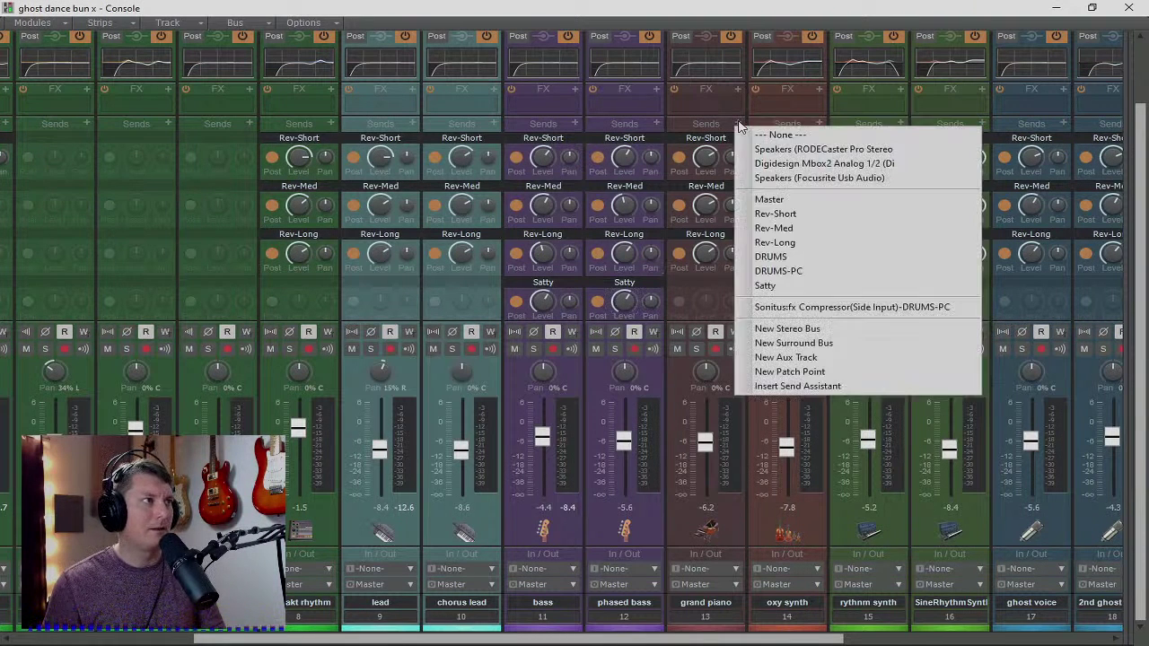
click(756, 284)
mouse_move(700, 305)
mouse_down()
mouse_move(700, 294)
mouse_move(703, 305)
mouse_up()
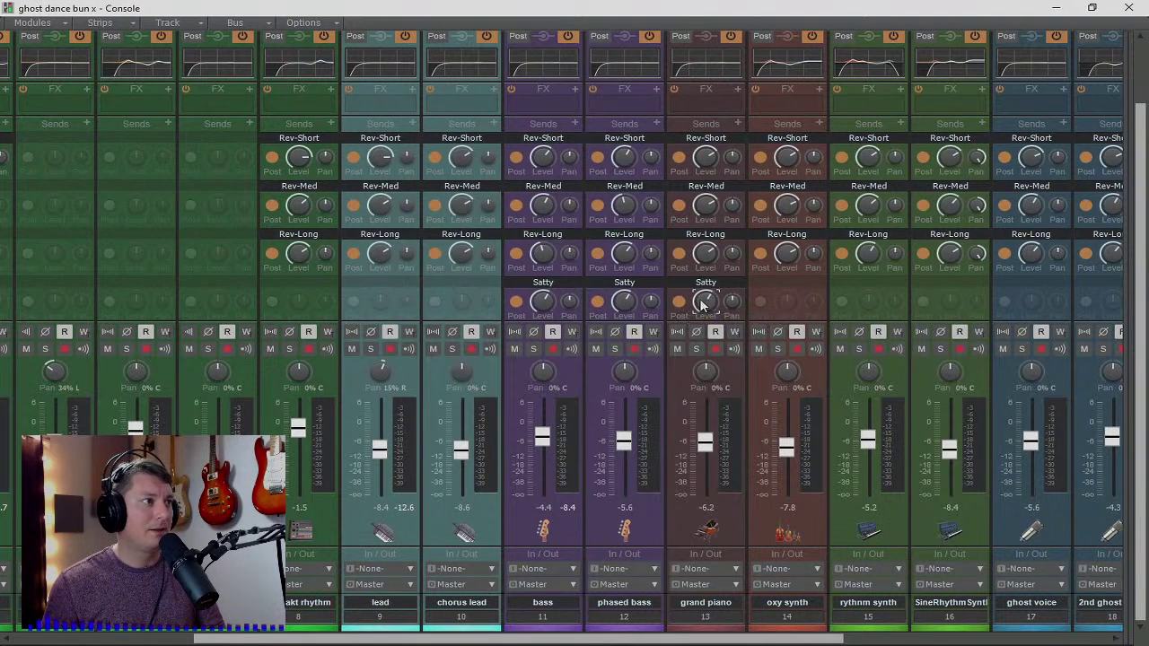
click(818, 123)
click(819, 287)
drag(779, 306, 778, 303)
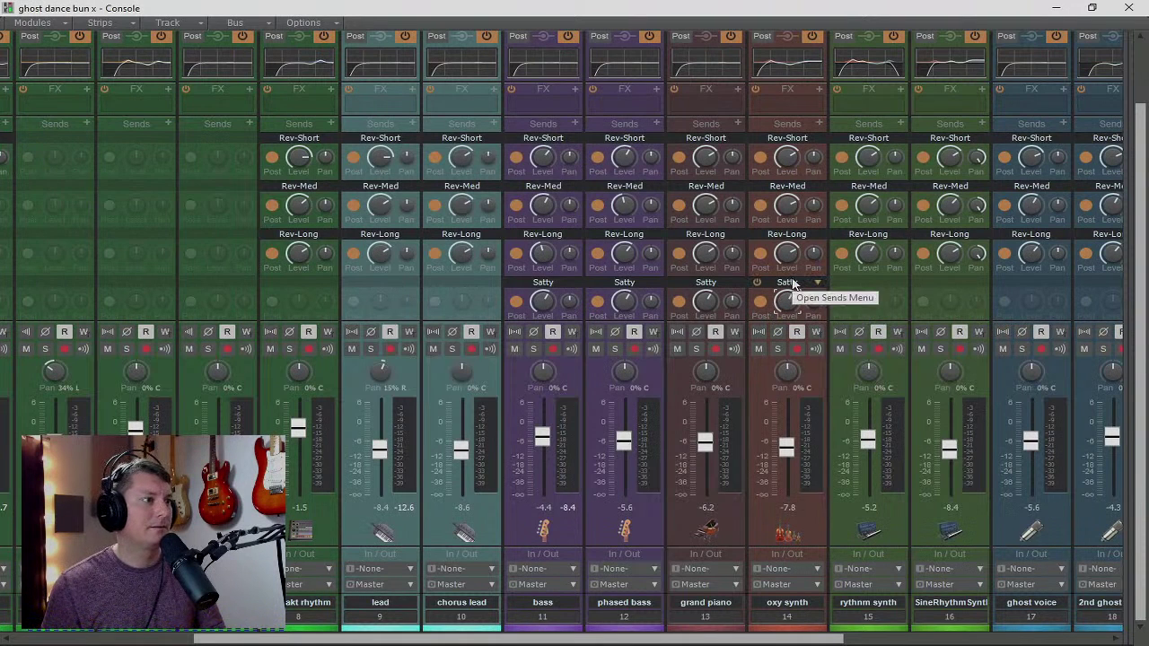
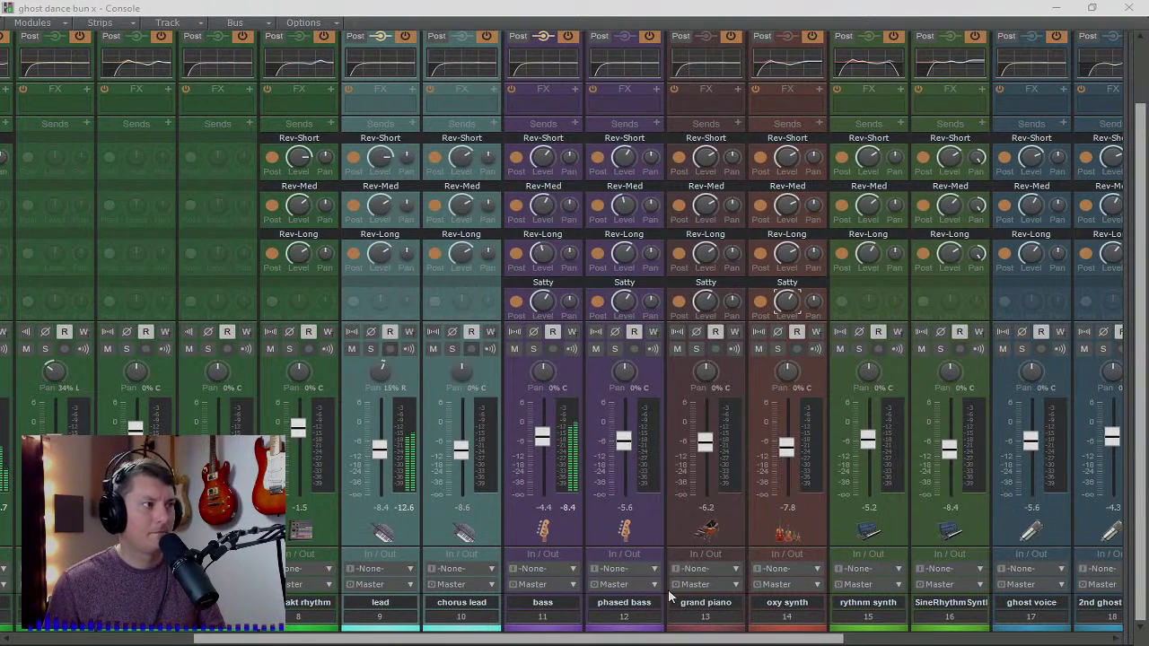
- Pan the oxy synth track to 30% R
drag(628, 643, 794, 640)
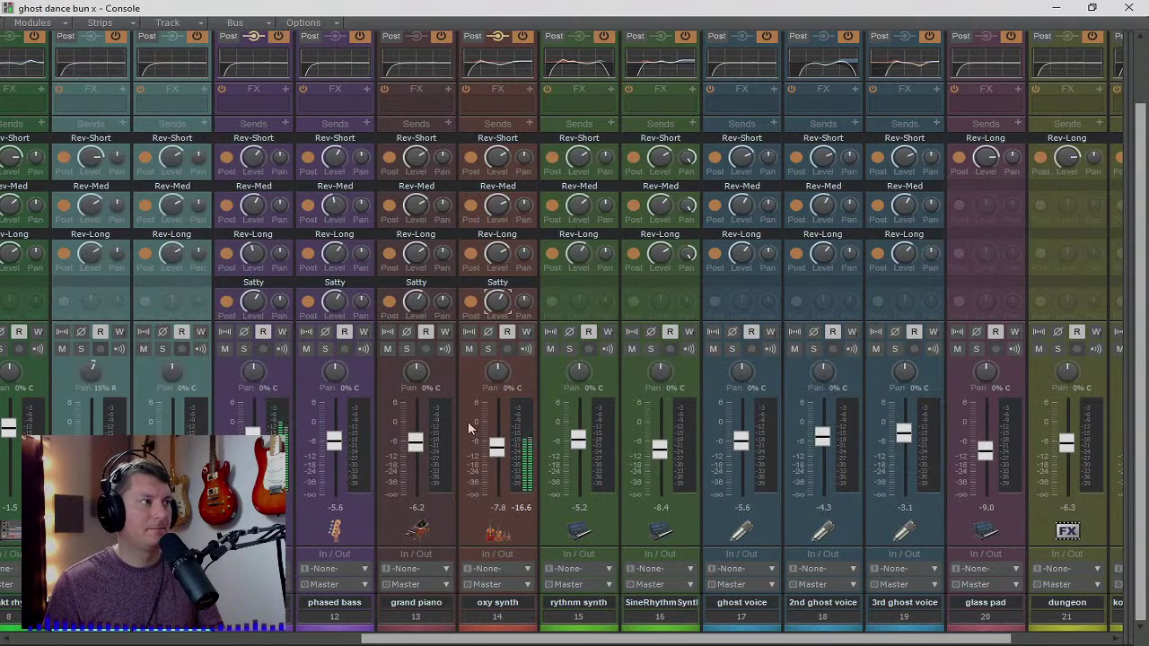
drag(499, 380, 502, 364)
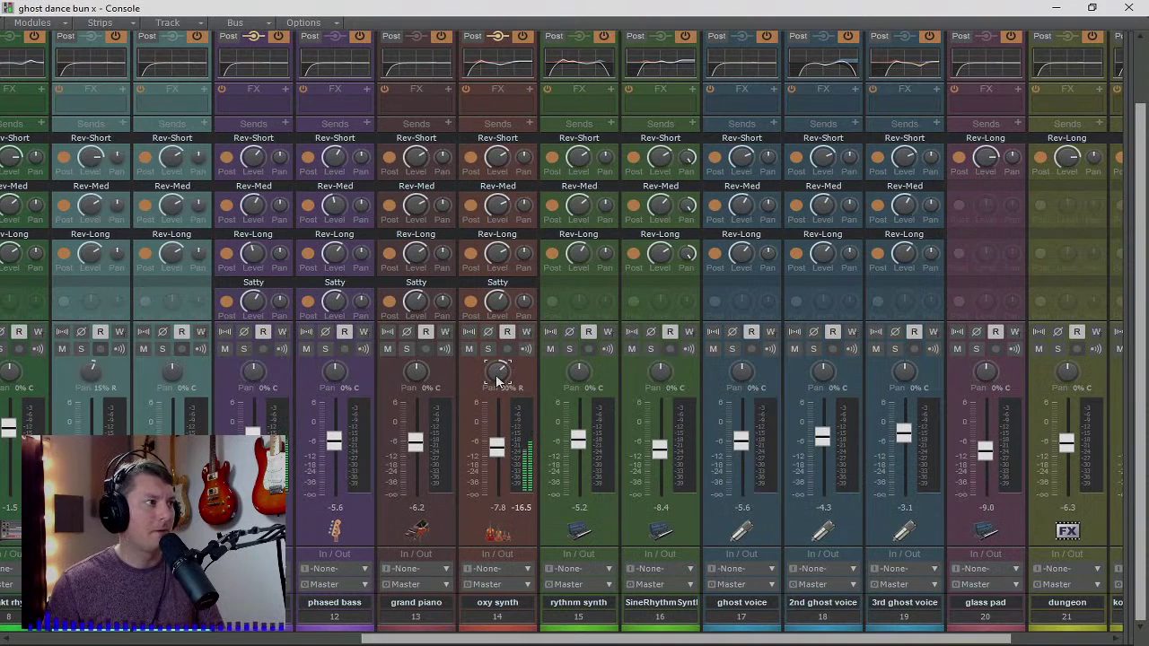
drag(518, 304, 519, 334)
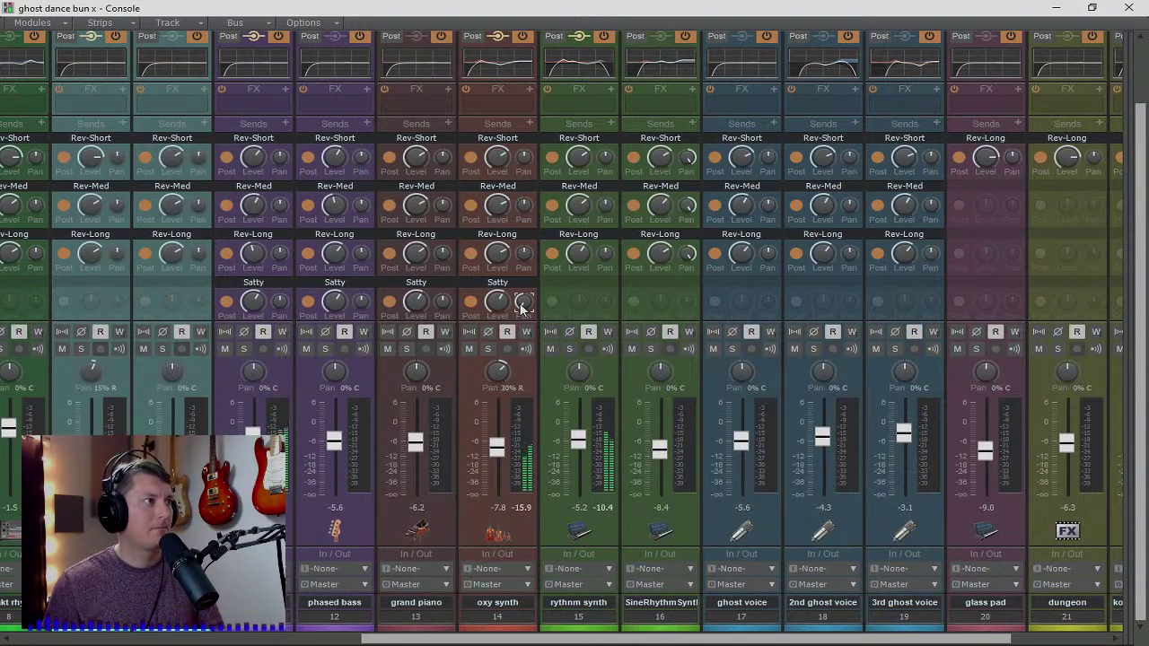
double_click(522, 308)
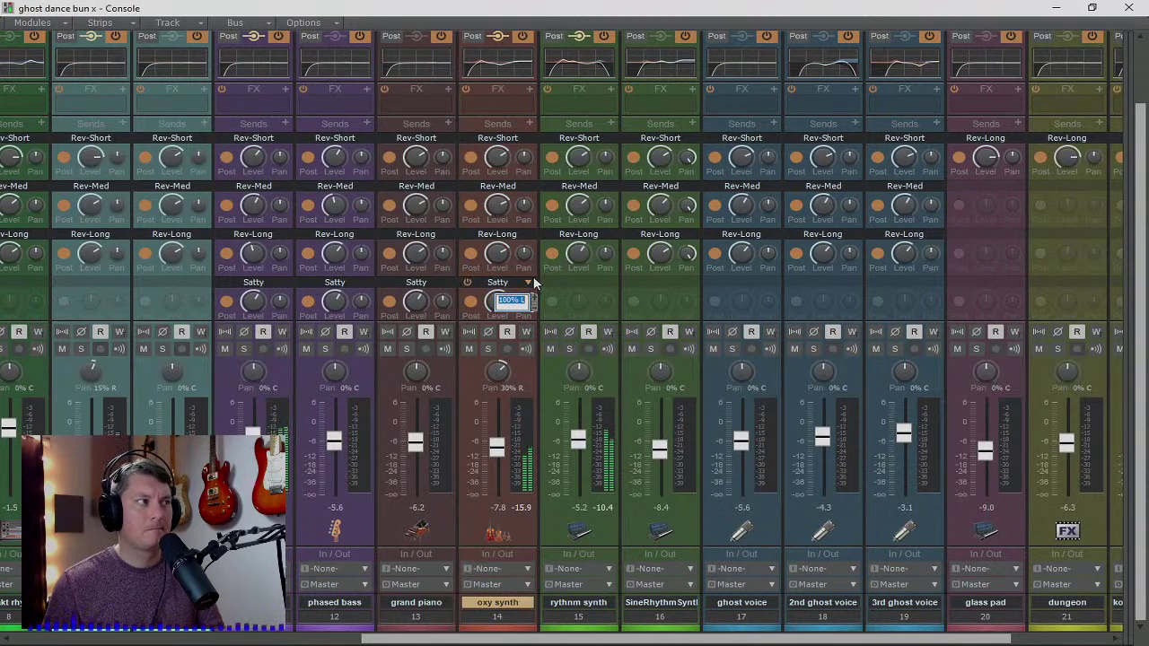
click(547, 295)
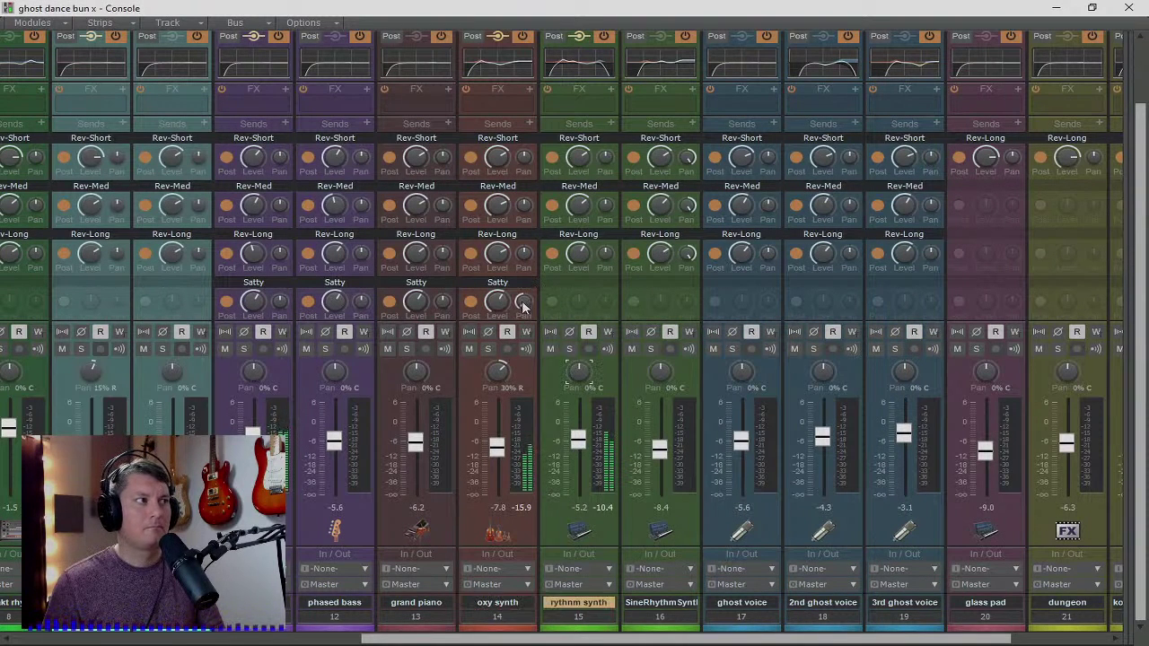
double_click(525, 310)
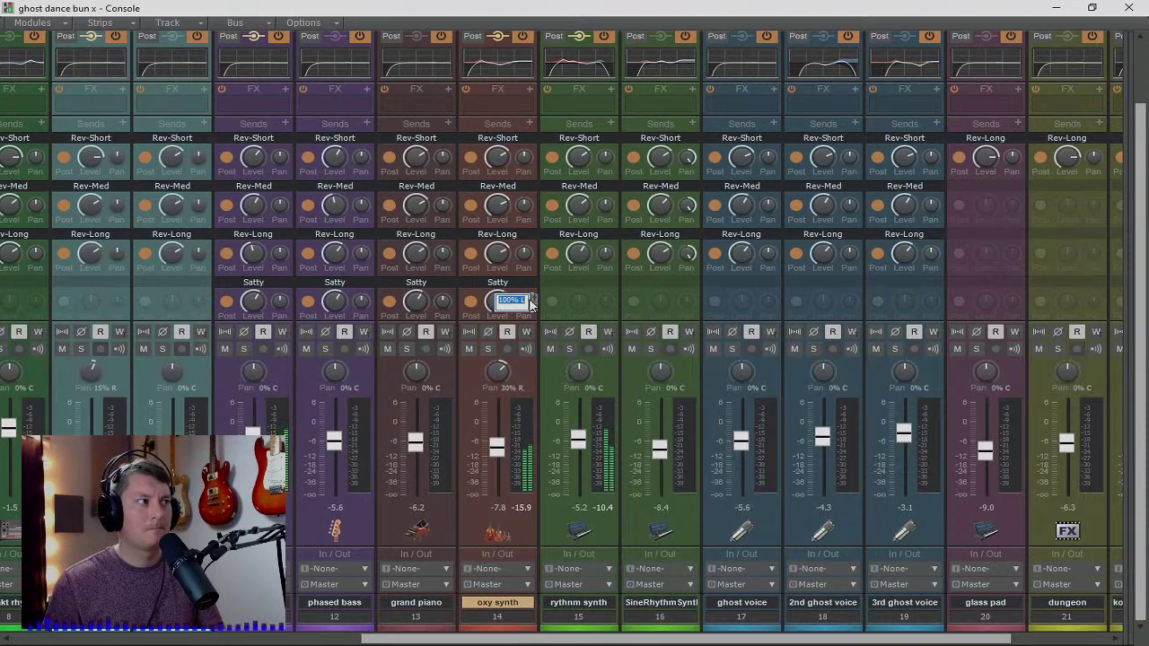
key(Return)
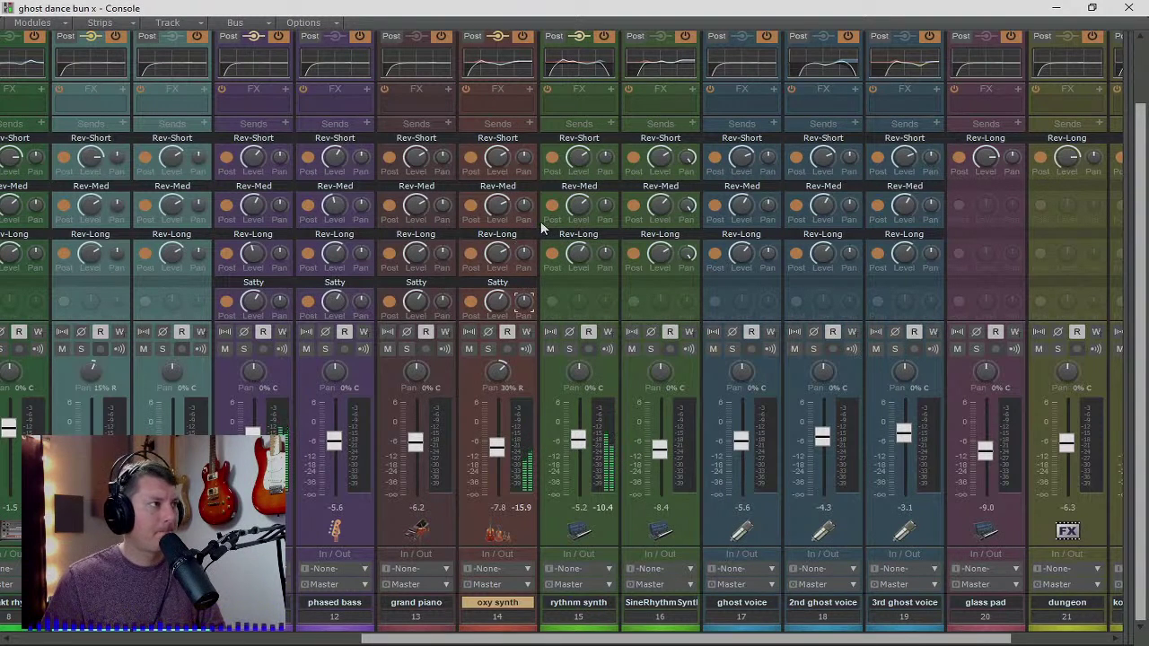
- Pan the oxy synth's Rev-Long, Rev-Med and Rev-Short sends fully left
mouse_move(525, 255)
drag(524, 255, 524, 336)
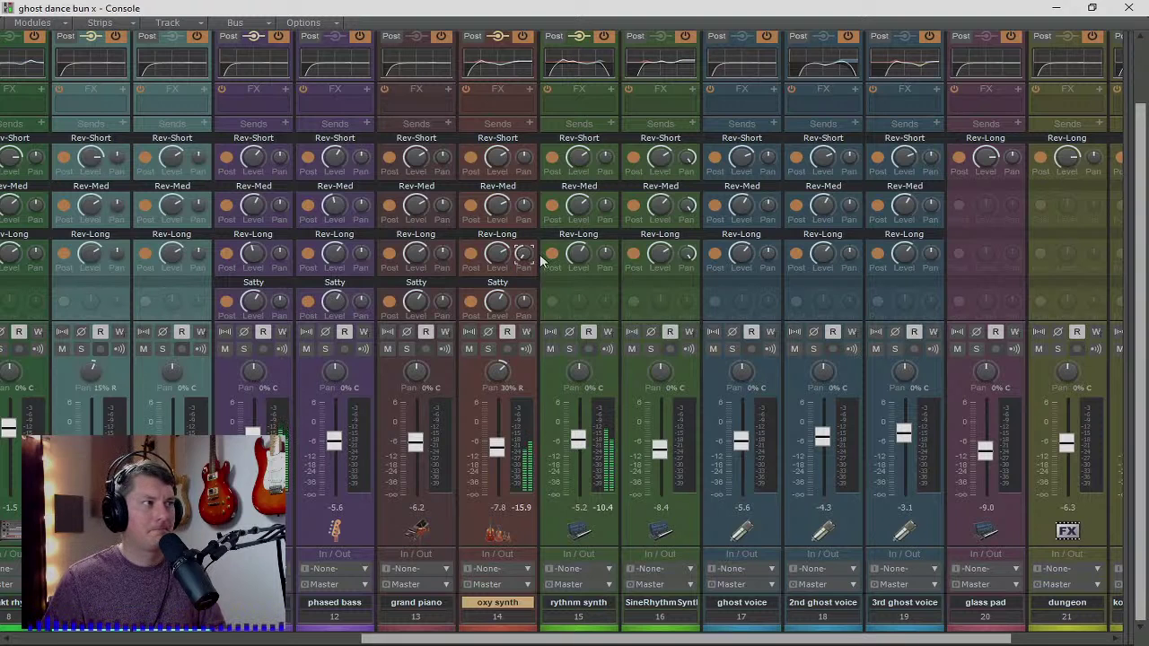
drag(524, 159, 525, 286)
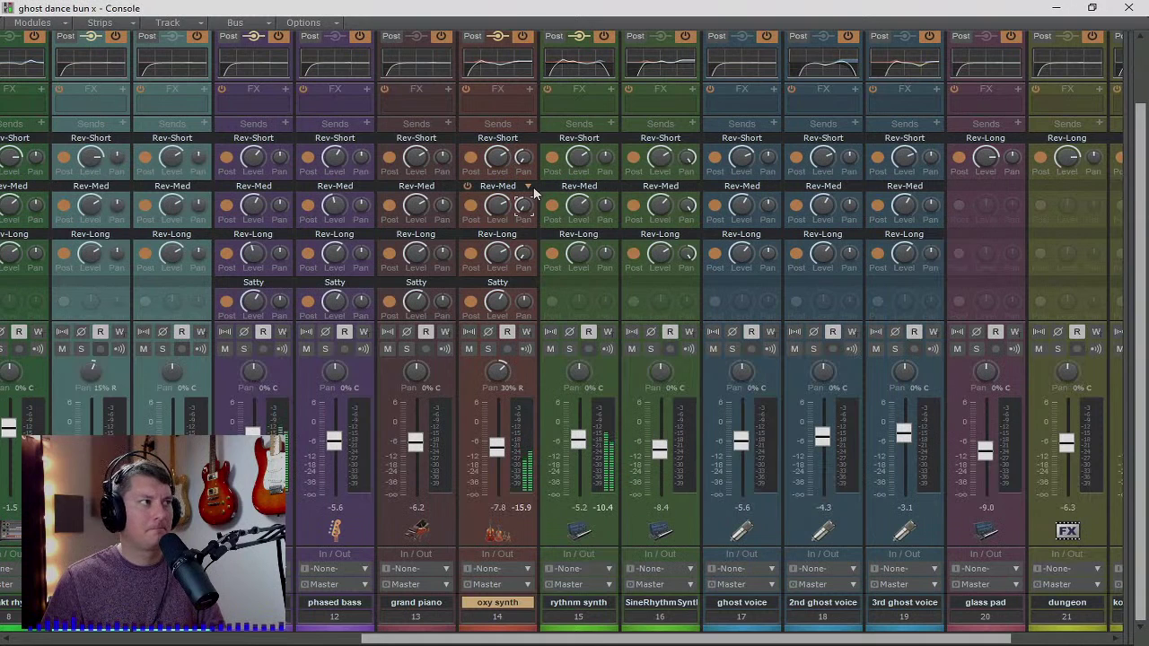
- Audition the oxy synth and rythnm synth tracks briefly in solo, one after the other
click(487, 349)
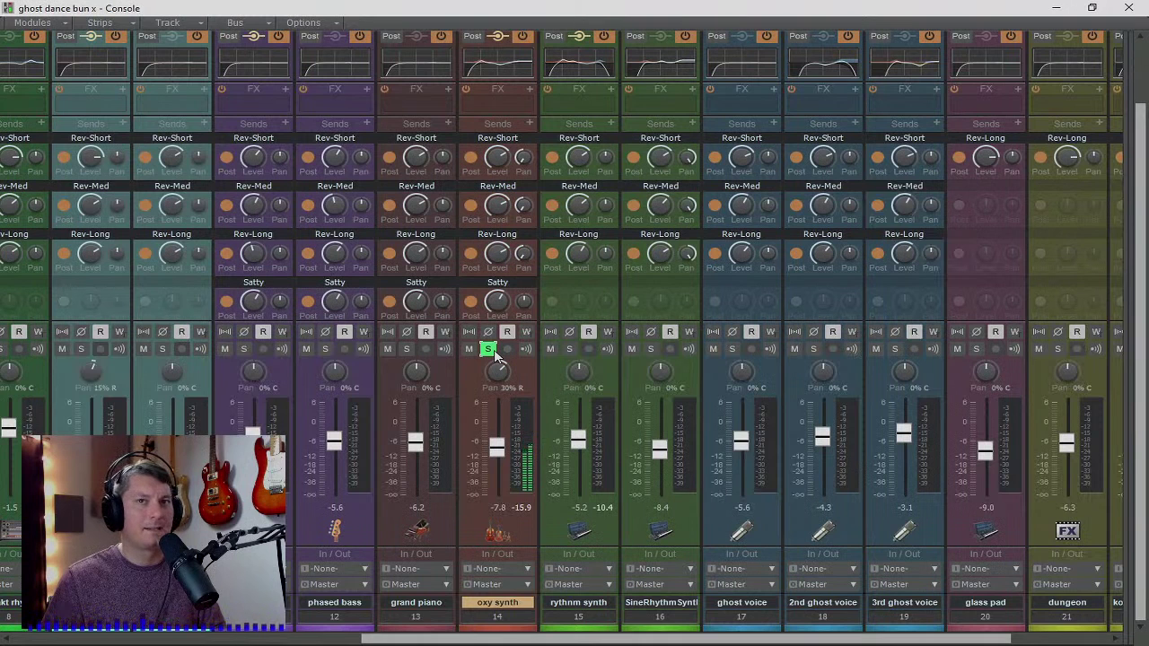
click(487, 349)
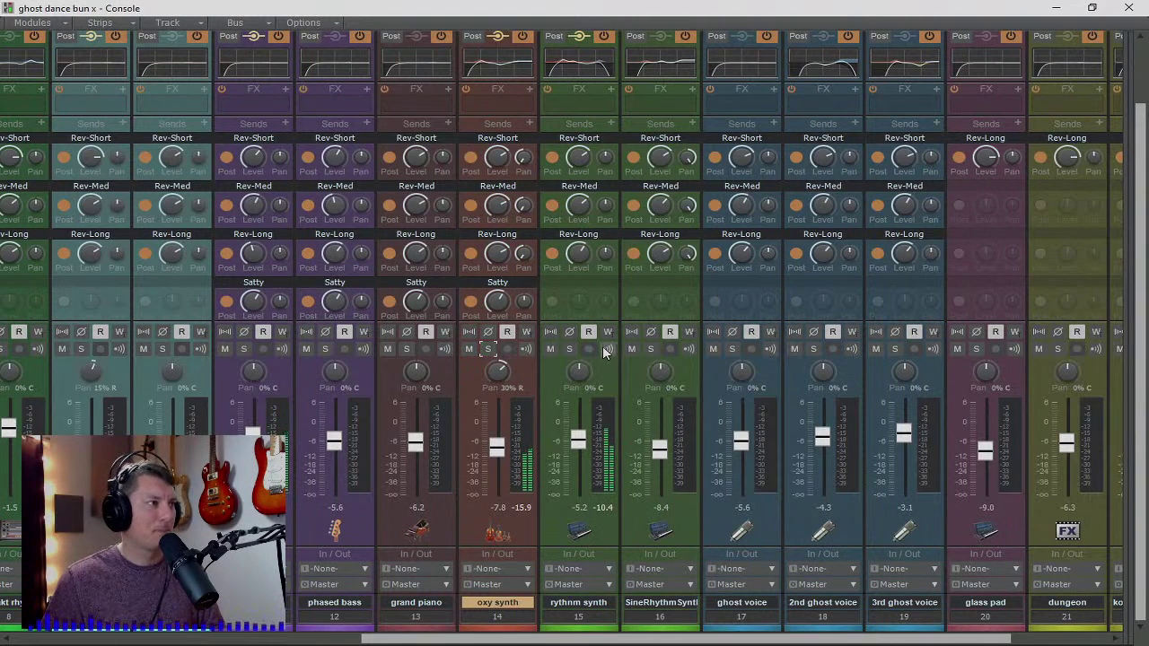
click(569, 352)
click(569, 352)
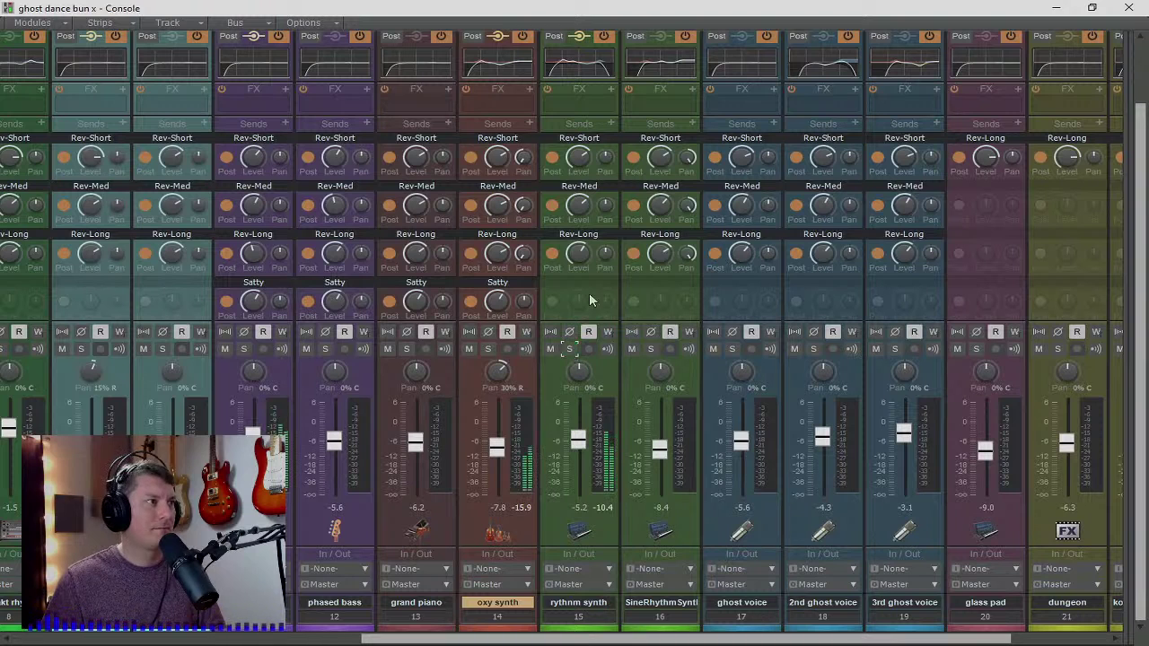
- Add a Satty send to the rythnm synth track and lower its send level
click(613, 126)
click(638, 284)
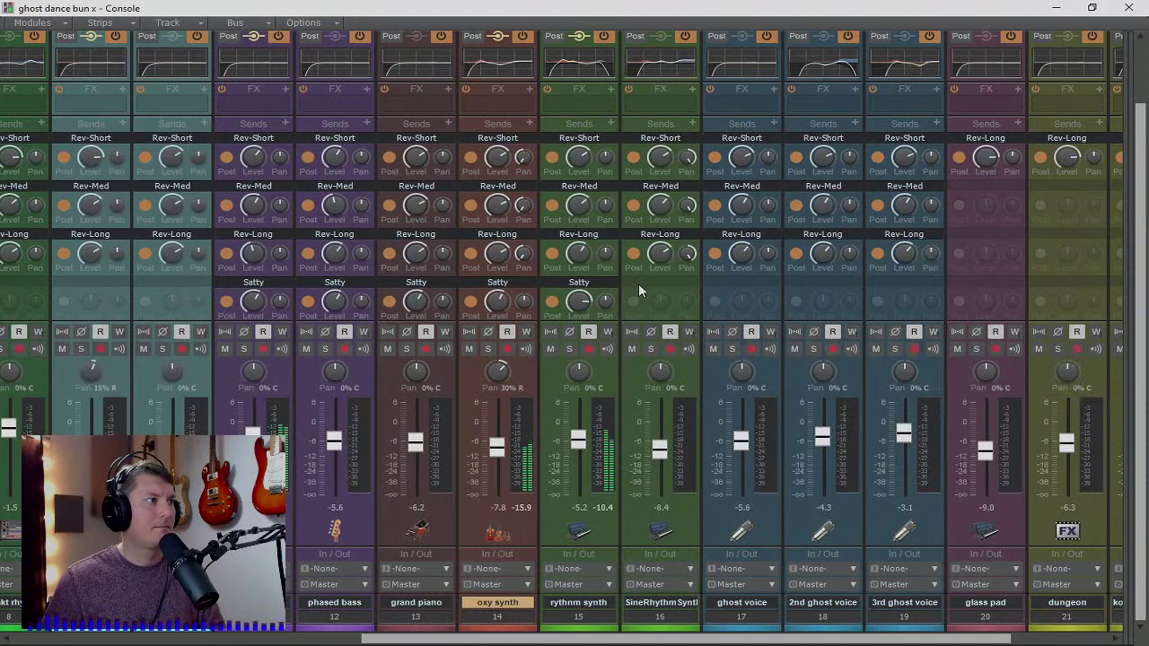
mouse_move(579, 304)
mouse_down()
mouse_move(579, 321)
mouse_move(579, 304)
mouse_up()
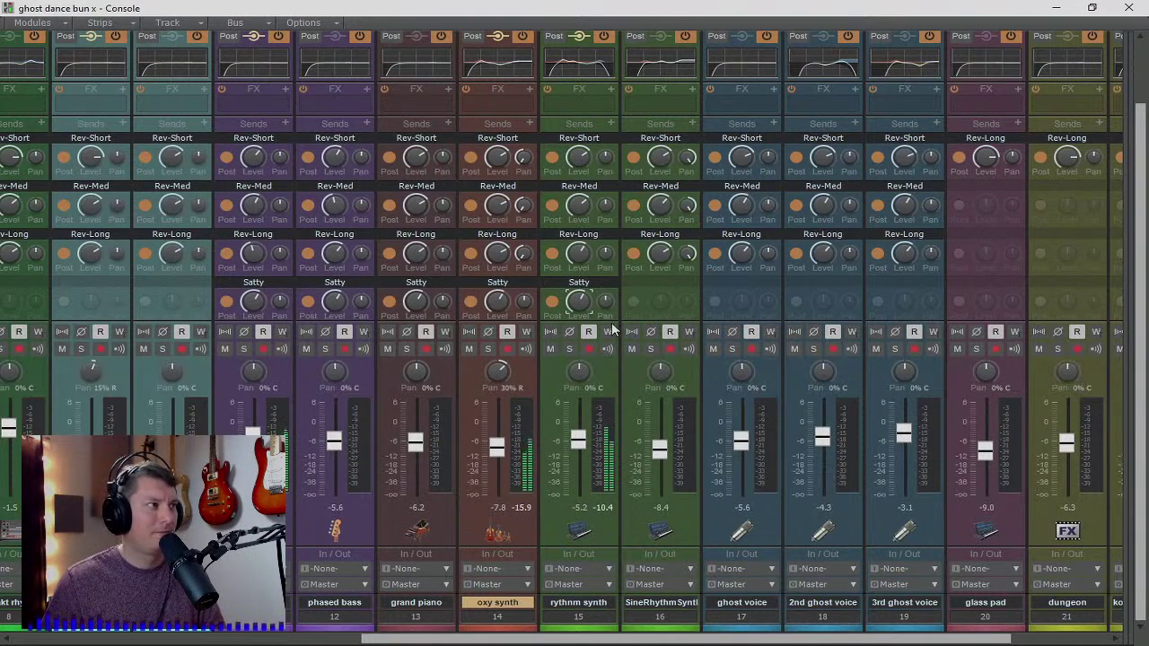
- Set the rythnm synth's Satty send pan back to 0 and pan its Rev-Long send to the right
drag(606, 307, 606, 308)
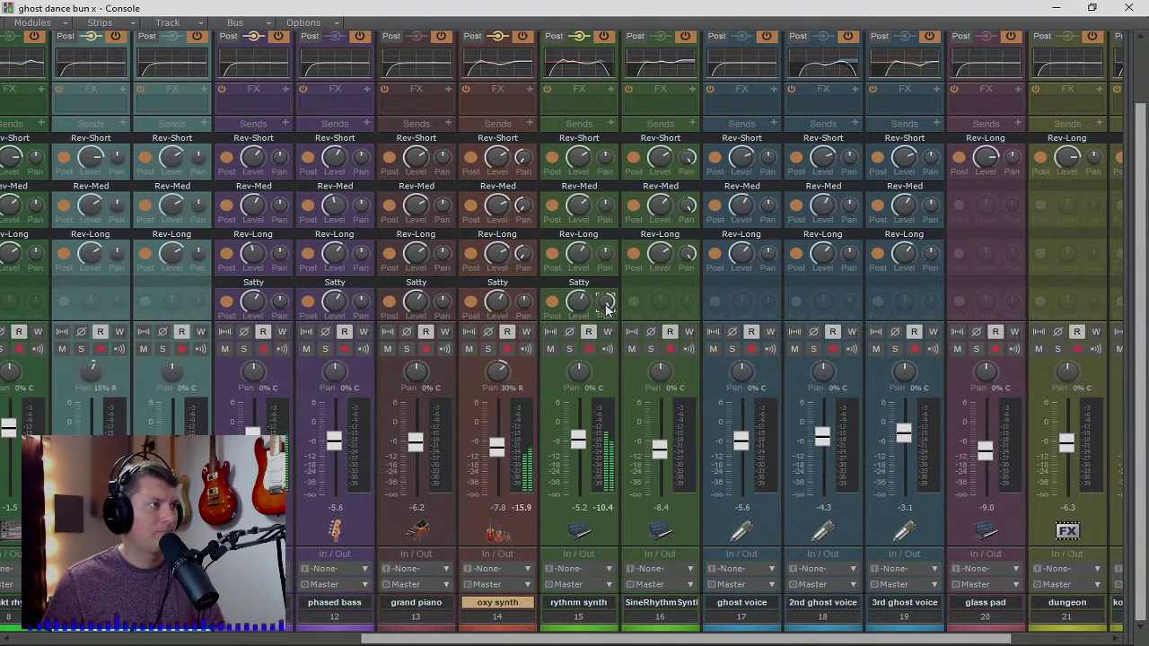
double_click(605, 305)
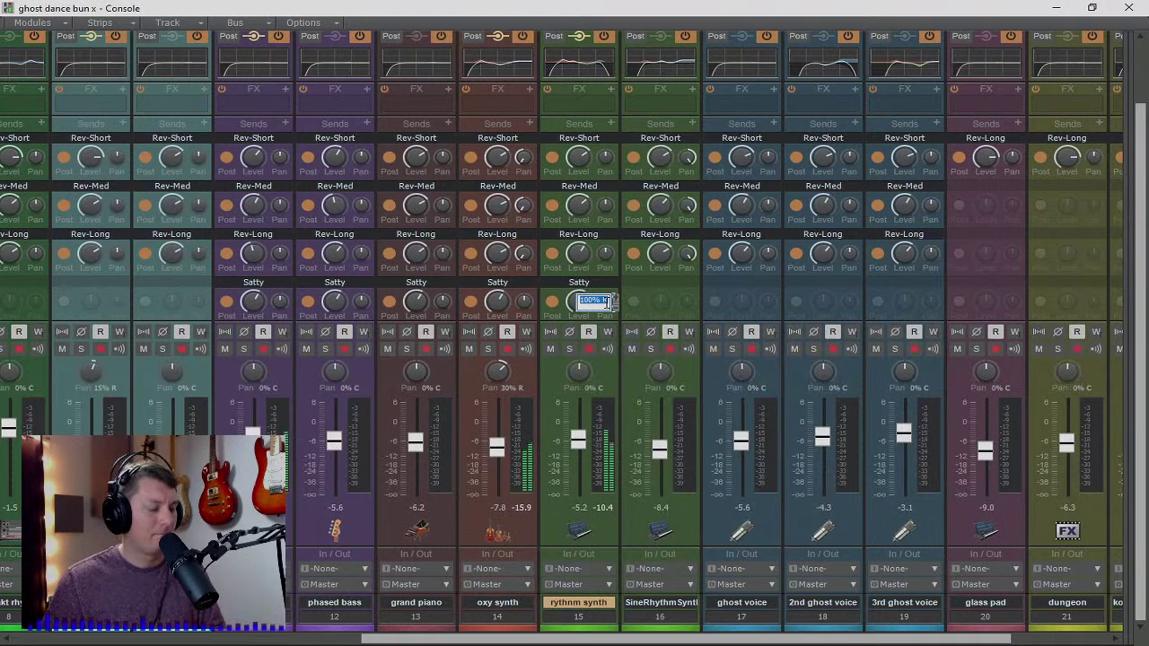
text(0)
key(Return)
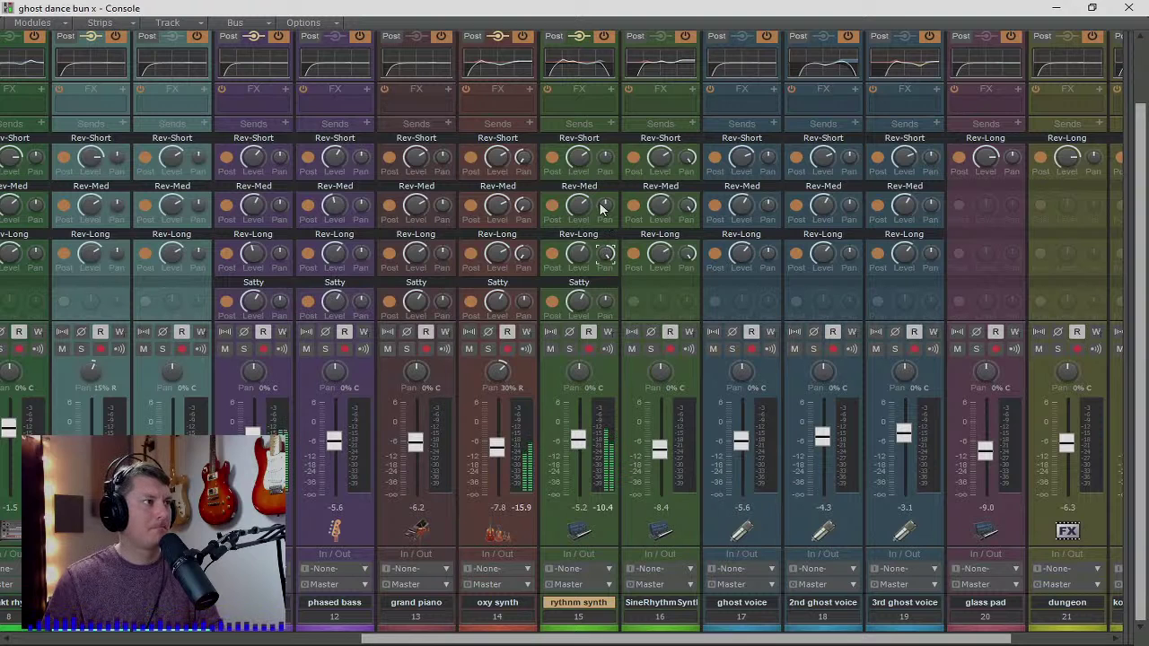
click(545, 603)
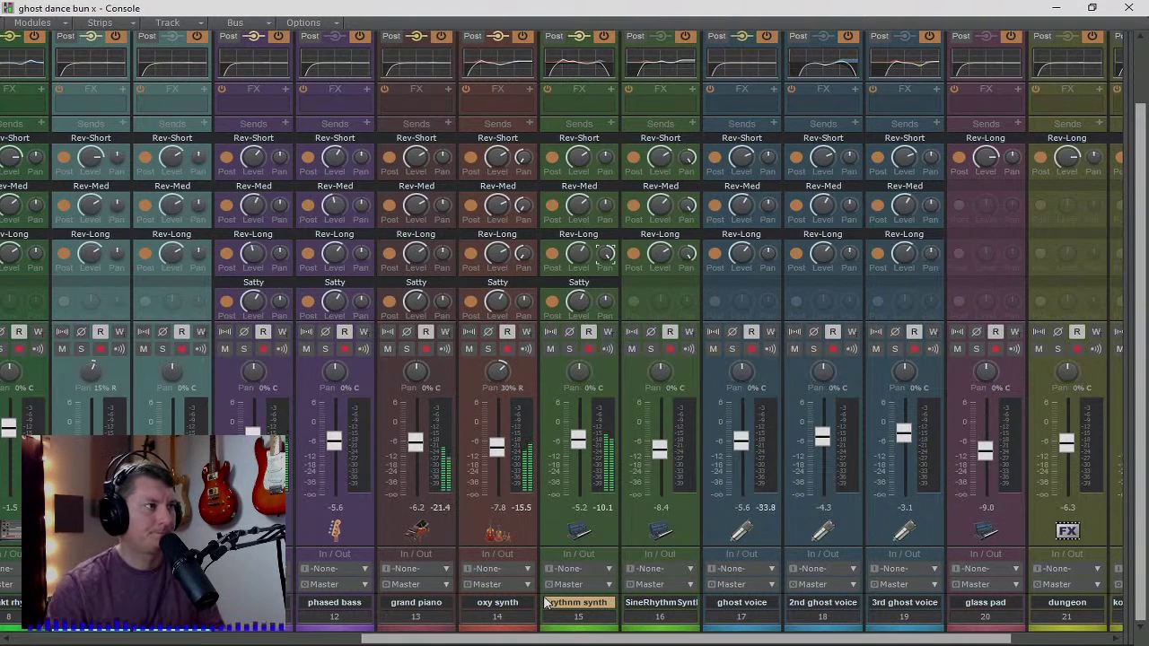
- Add a Satty send to the ghost voice track and lower its send level
click(774, 123)
click(822, 285)
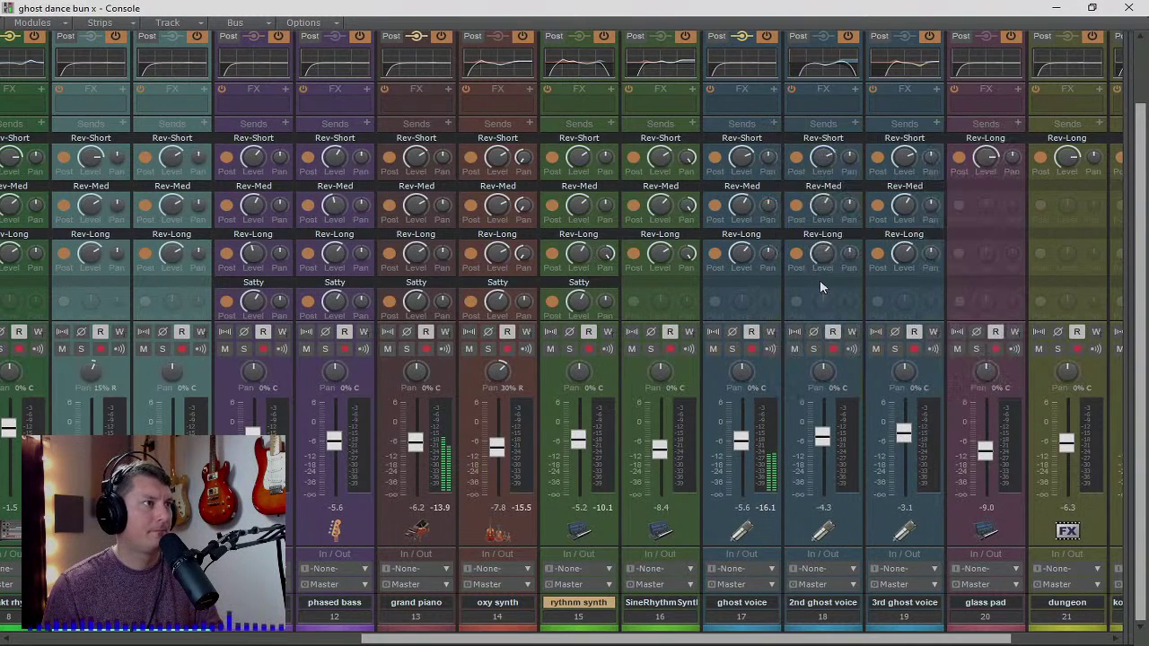
drag(741, 306, 741, 321)
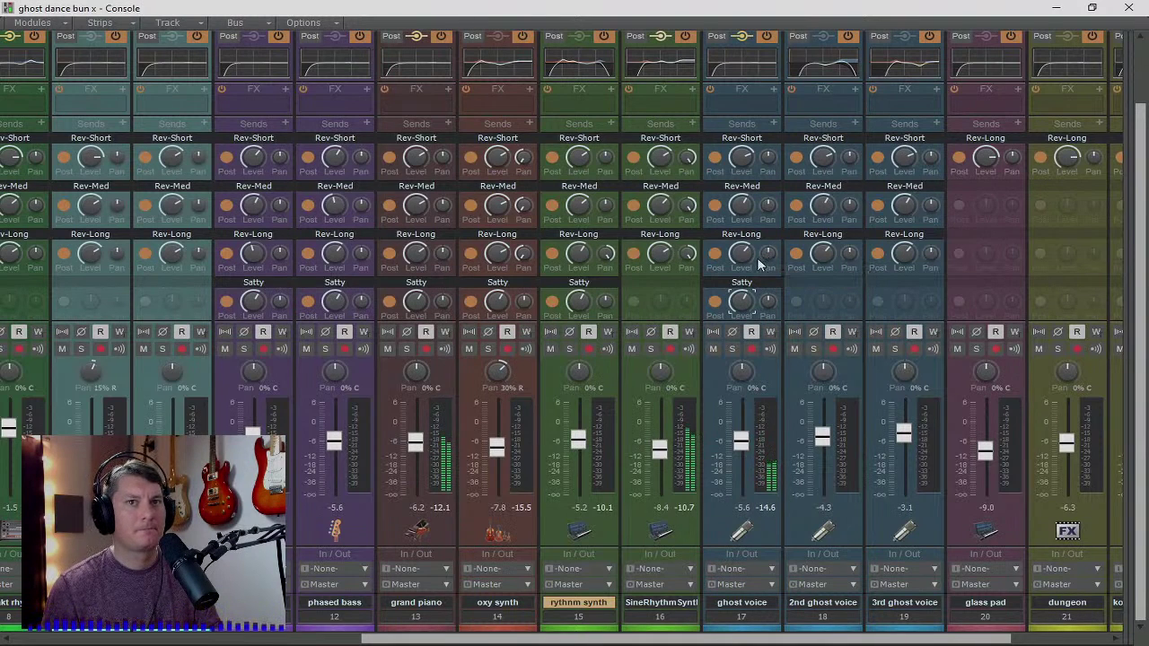
- Add a second Rev-Long send to the ghost voice at about -5.9, panning the original send left and the new one right
click(775, 122)
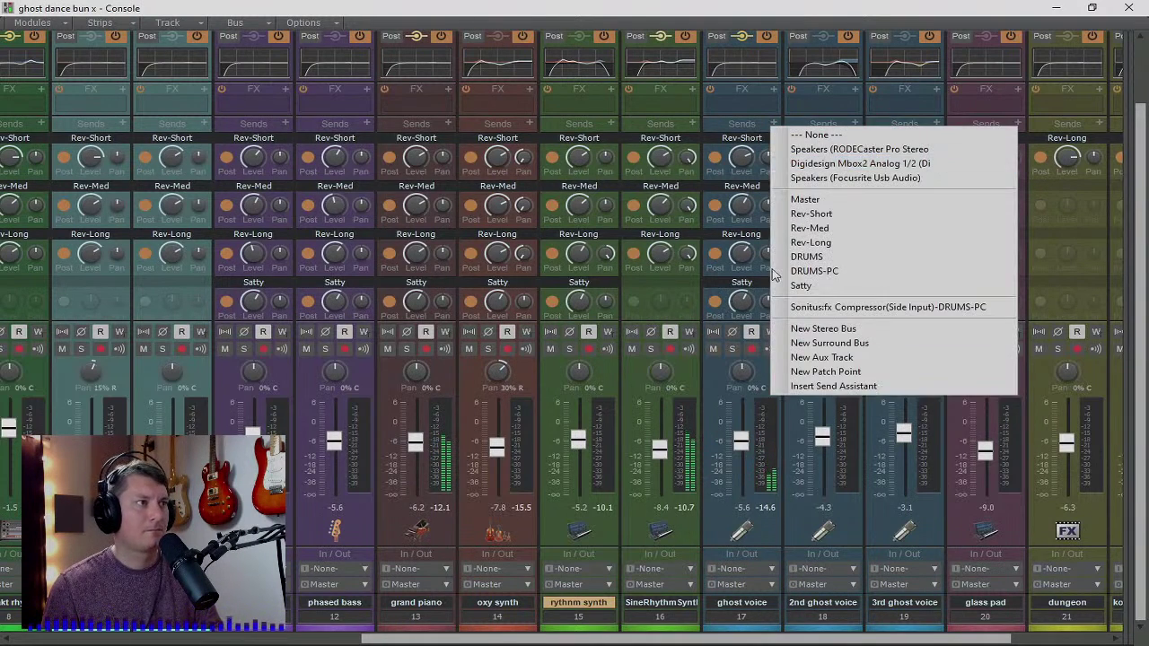
click(809, 242)
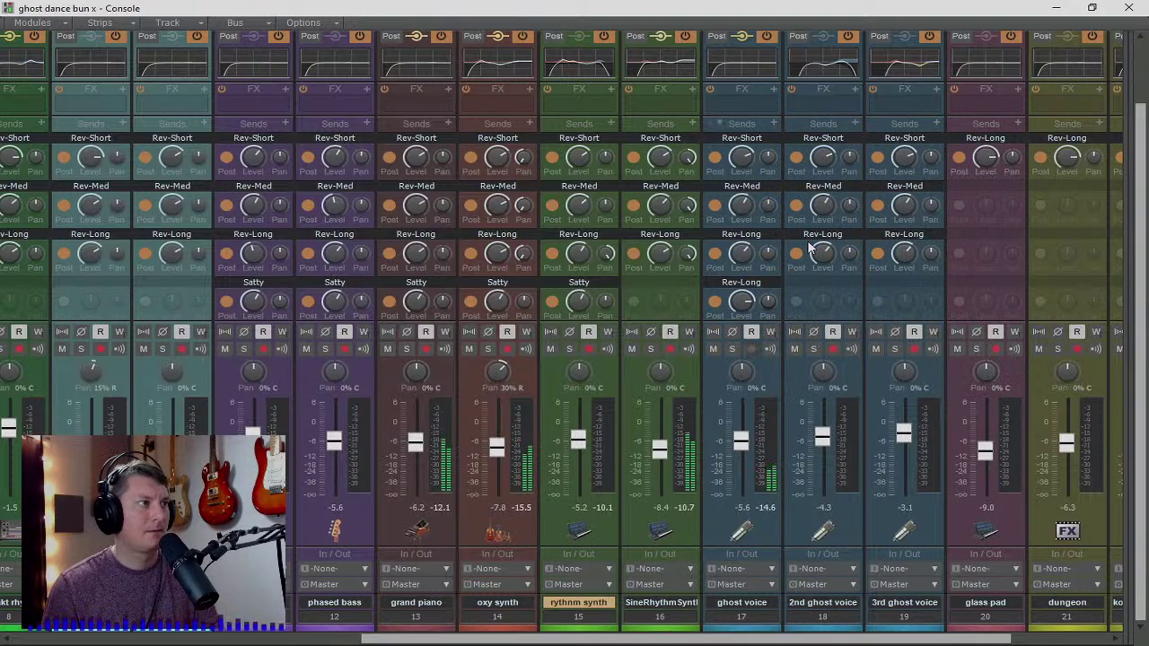
drag(746, 300, 741, 305)
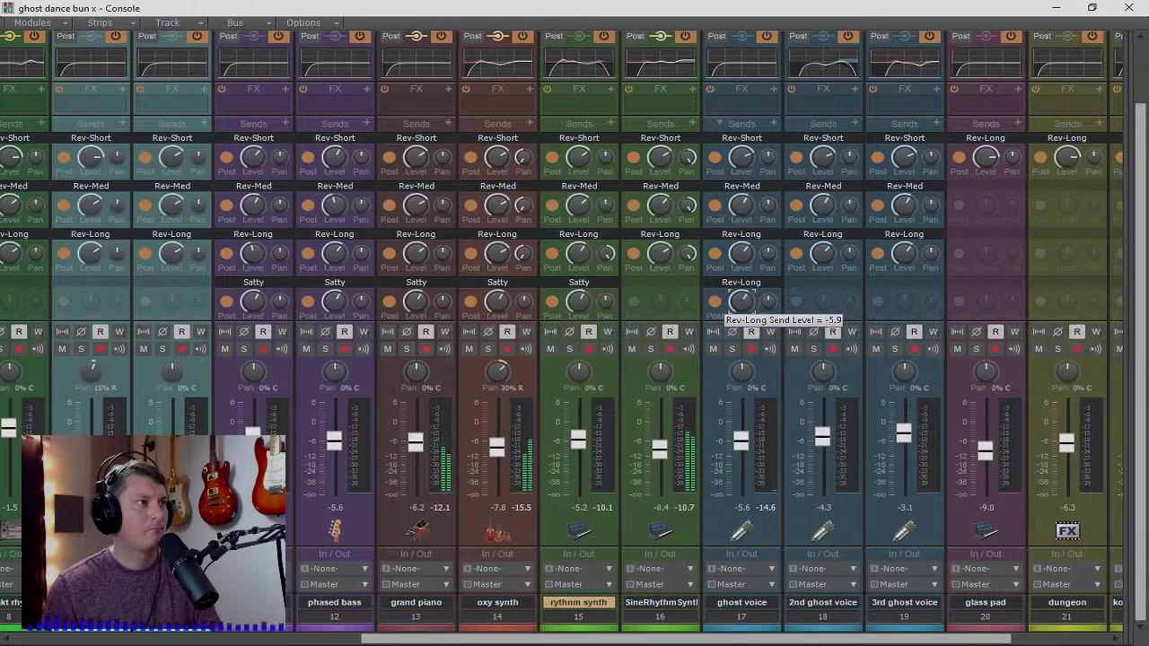
drag(769, 253, 767, 263)
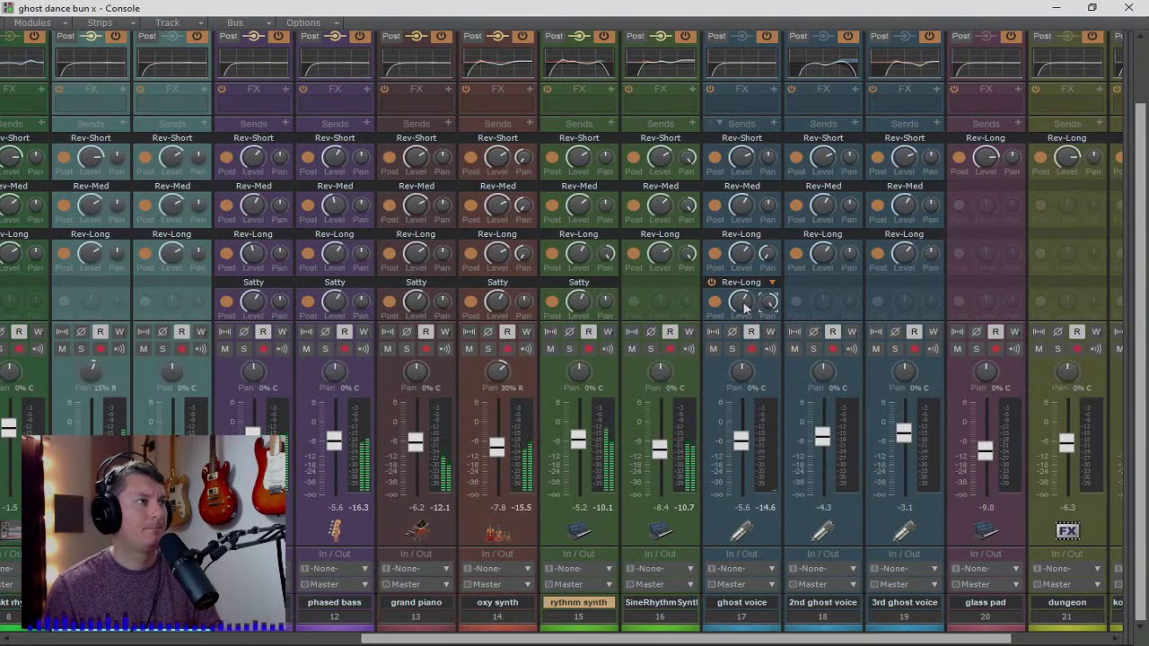
- Add a second Rev-Long send to the 2nd ghost voice, pan the original left and the new one right, and lower both levels
click(855, 123)
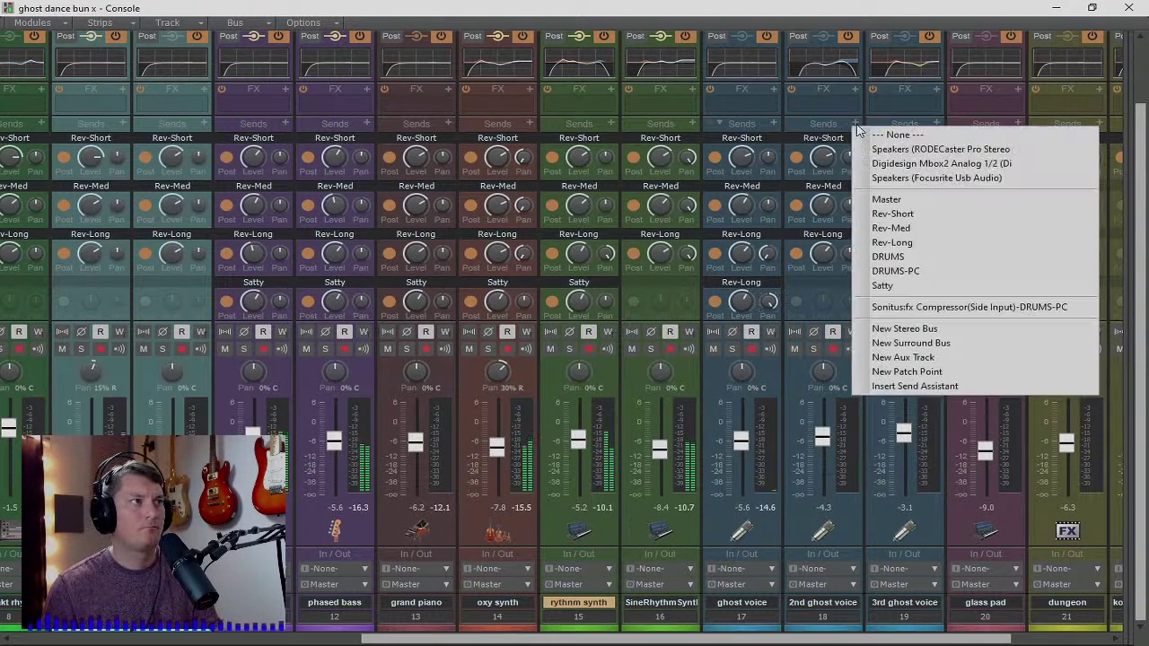
click(891, 243)
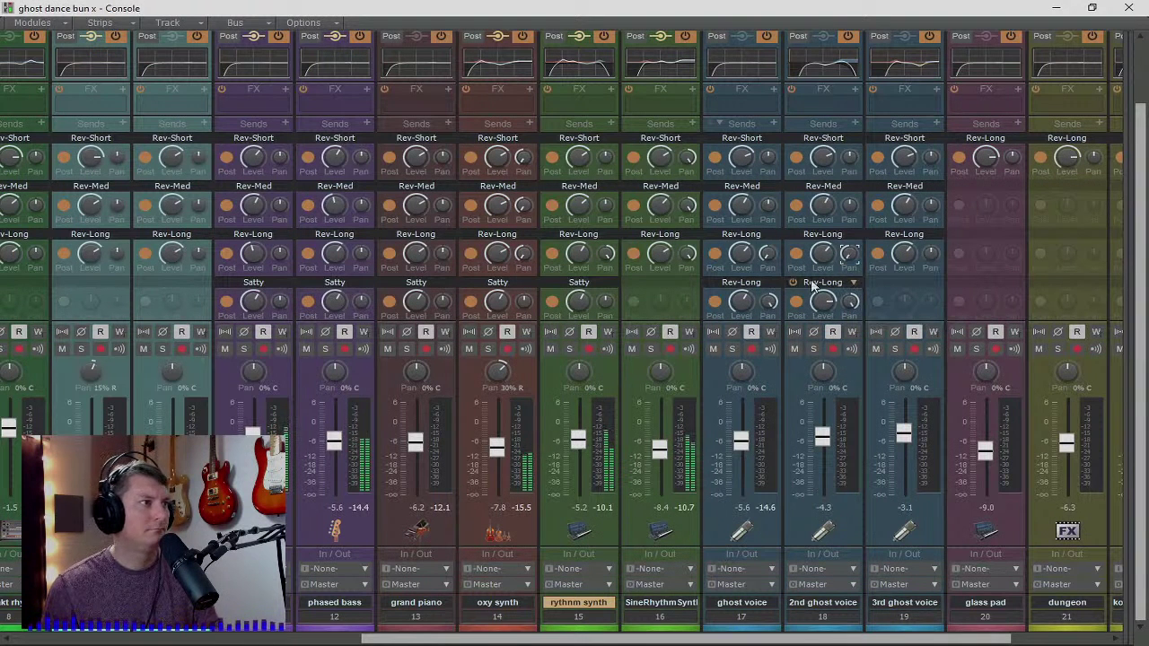
drag(823, 301, 823, 306)
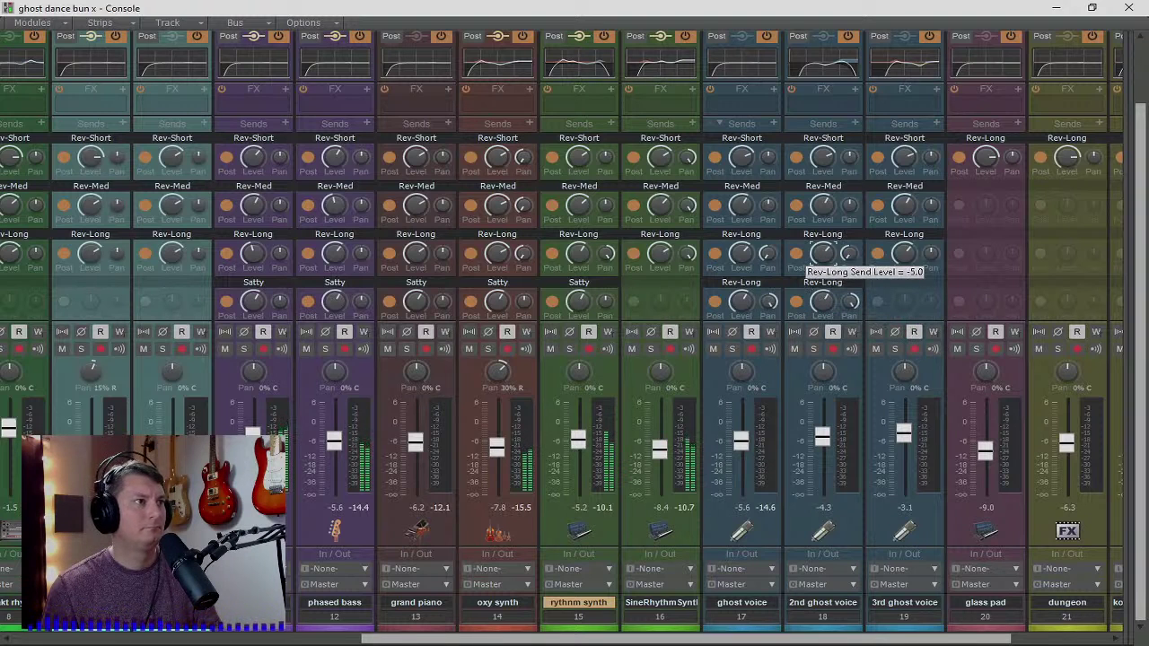
drag(823, 253, 823, 255)
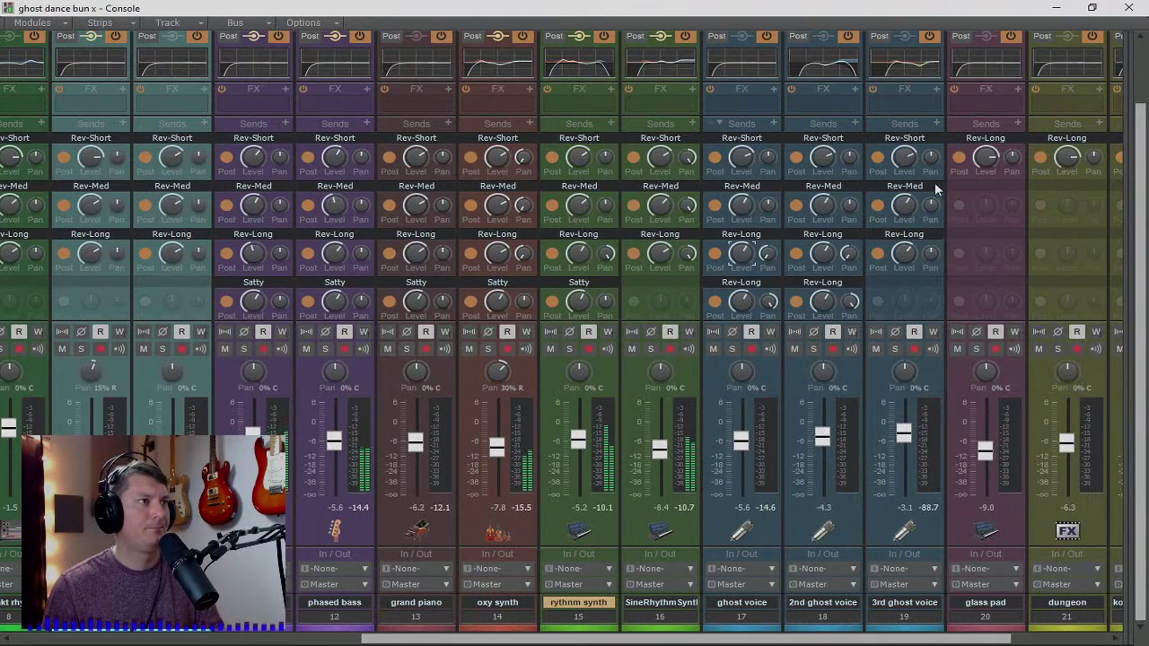
- Add a second Rev-Long send to the 3rd ghost voice at about -6.1 and 100% left, with the original panned right and turned down slightly
click(938, 121)
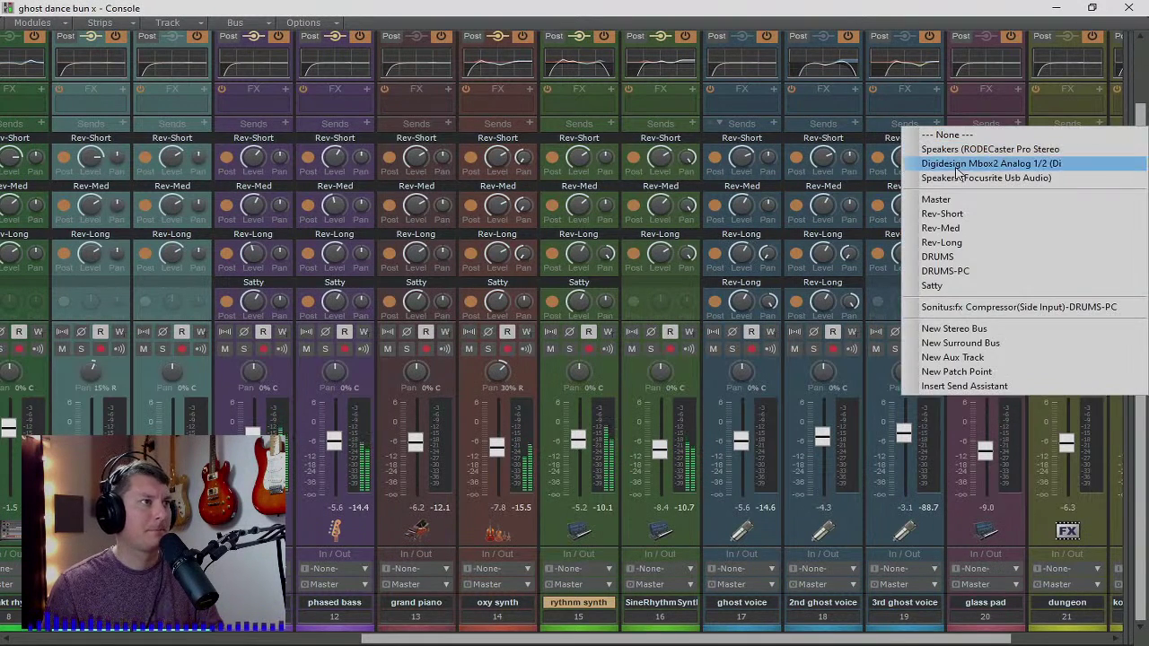
click(956, 243)
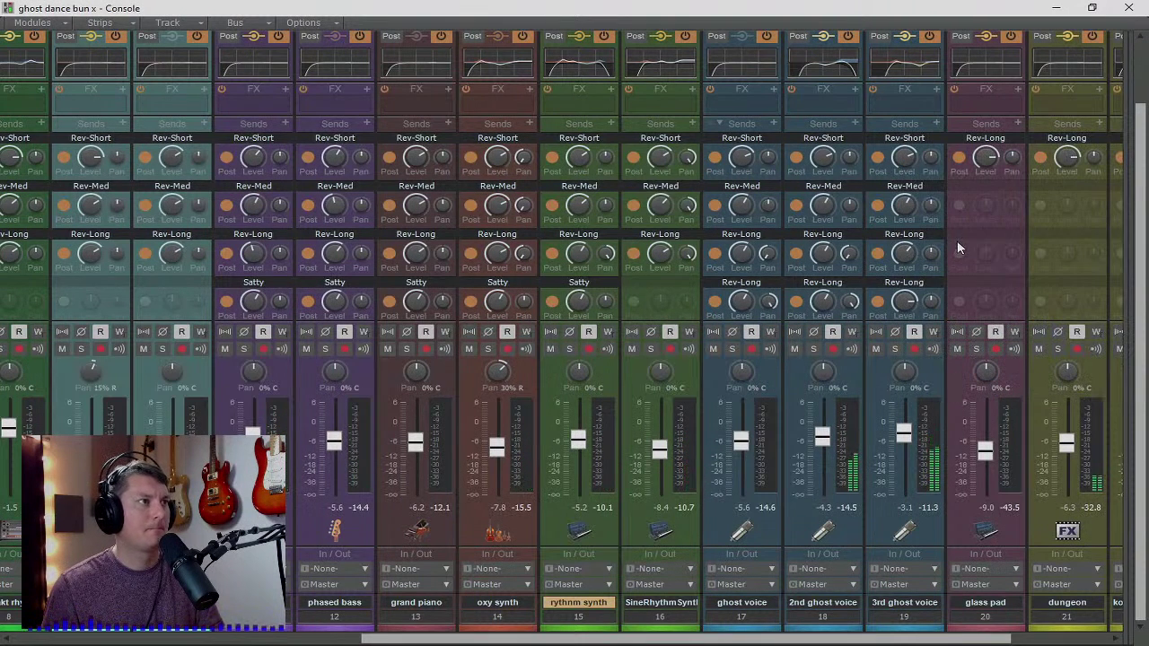
drag(930, 301, 930, 350)
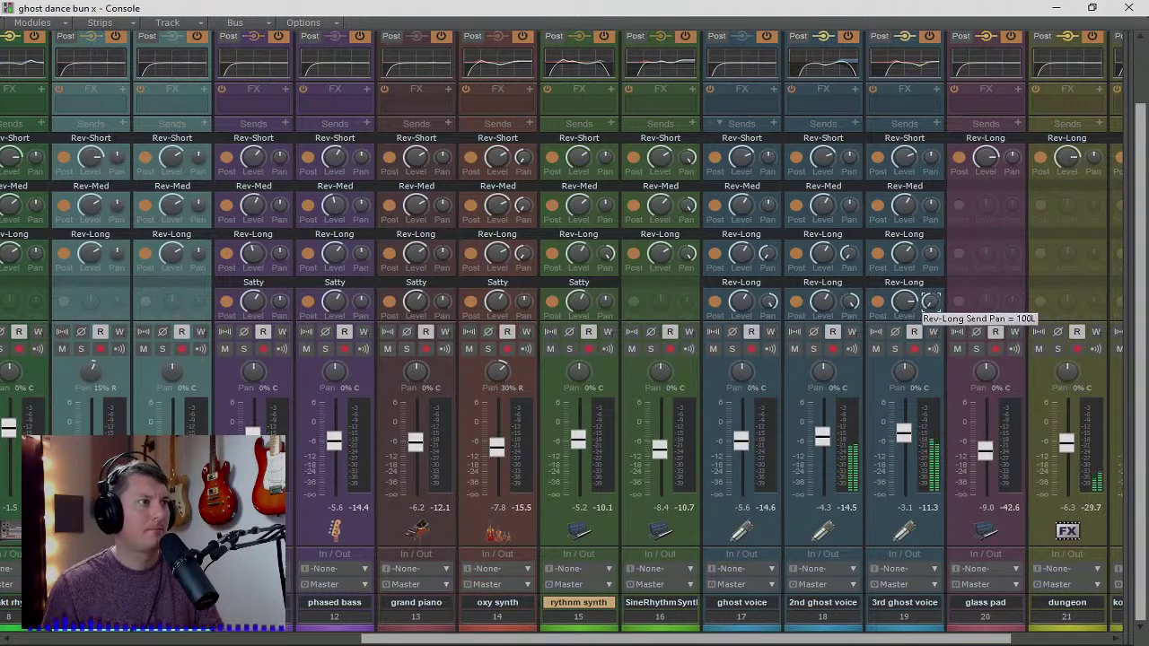
drag(930, 251, 930, 202)
drag(902, 301, 902, 319)
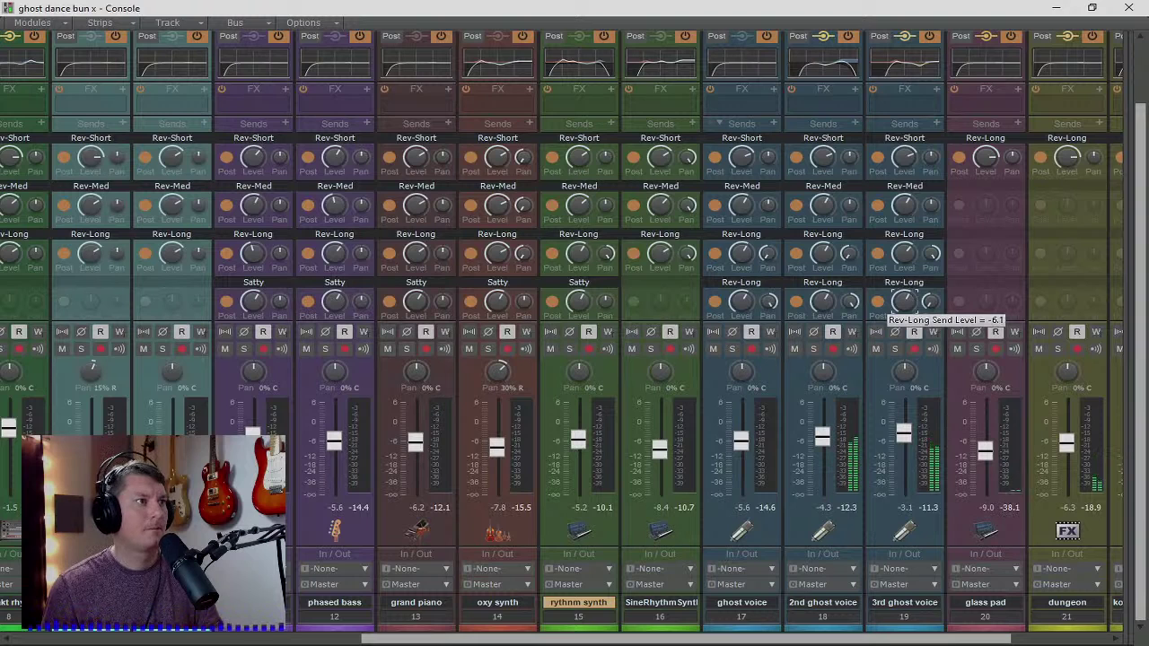
drag(905, 253, 906, 258)
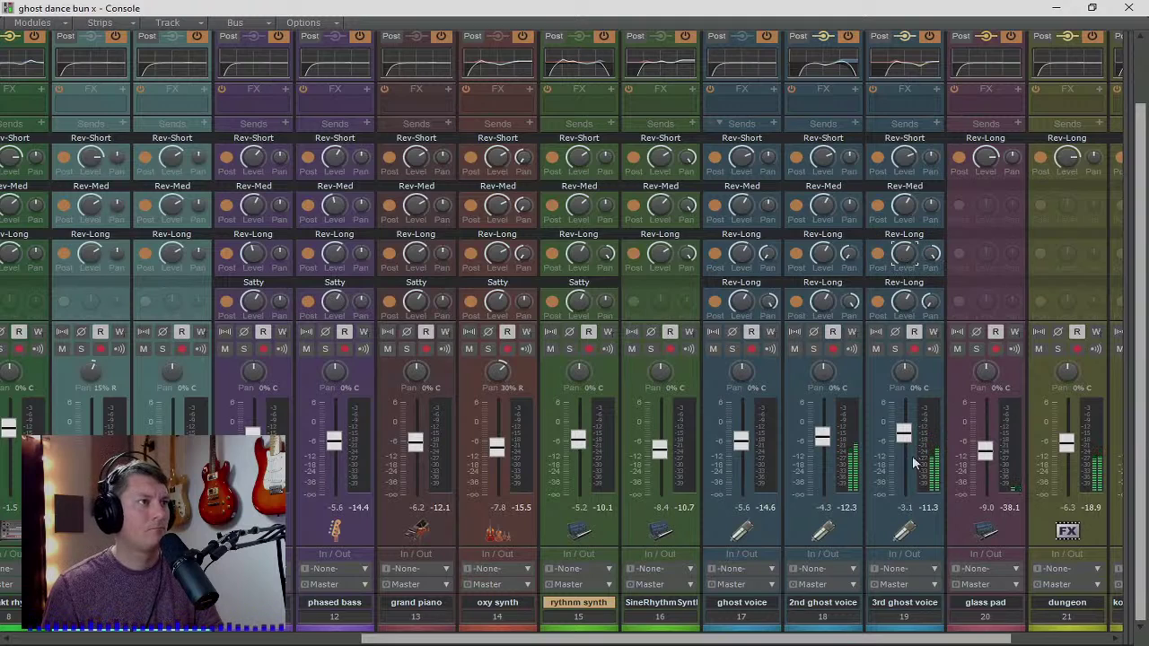
- Add a Satty send to the glass pad track and lower its send level
drag(643, 639, 739, 639)
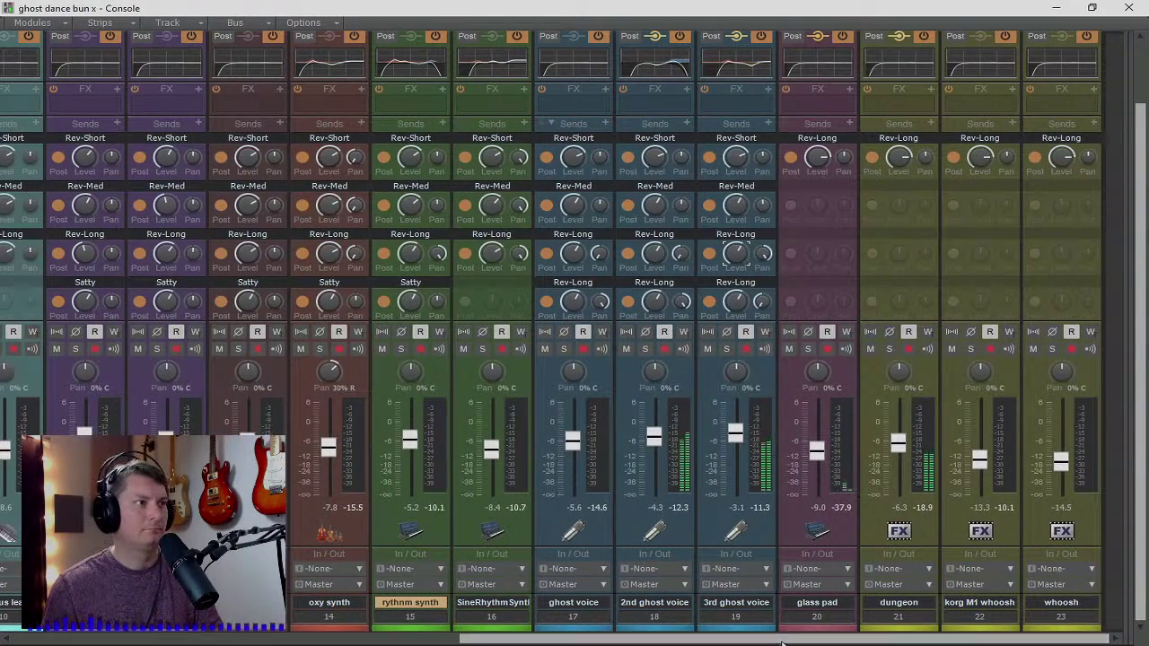
click(850, 128)
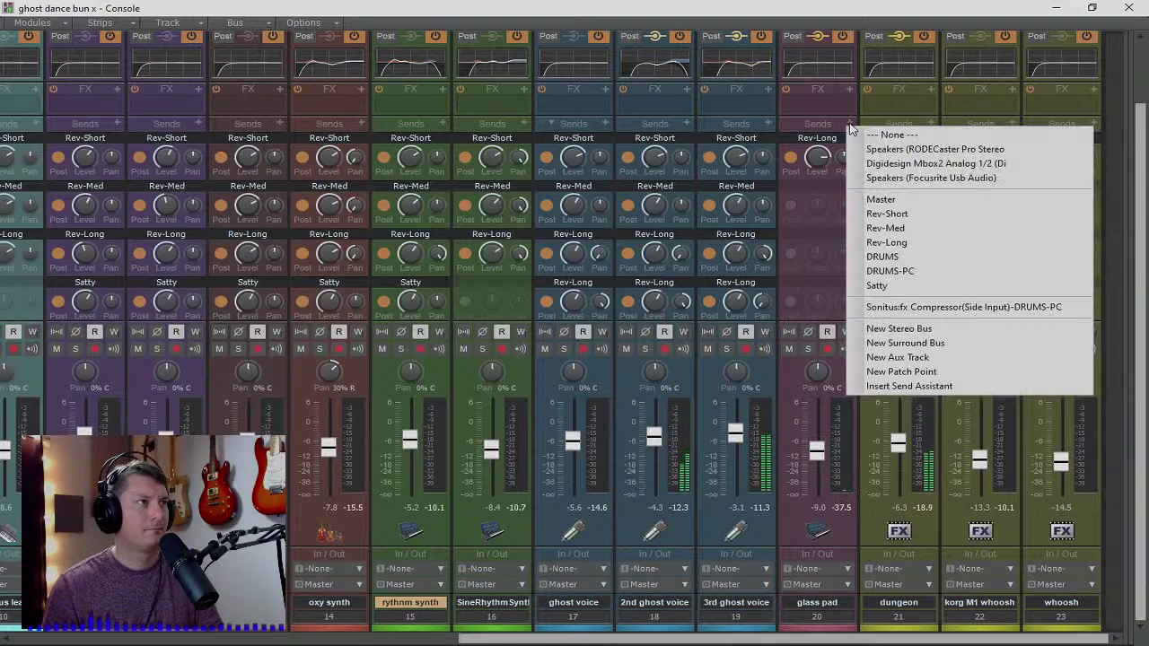
click(870, 284)
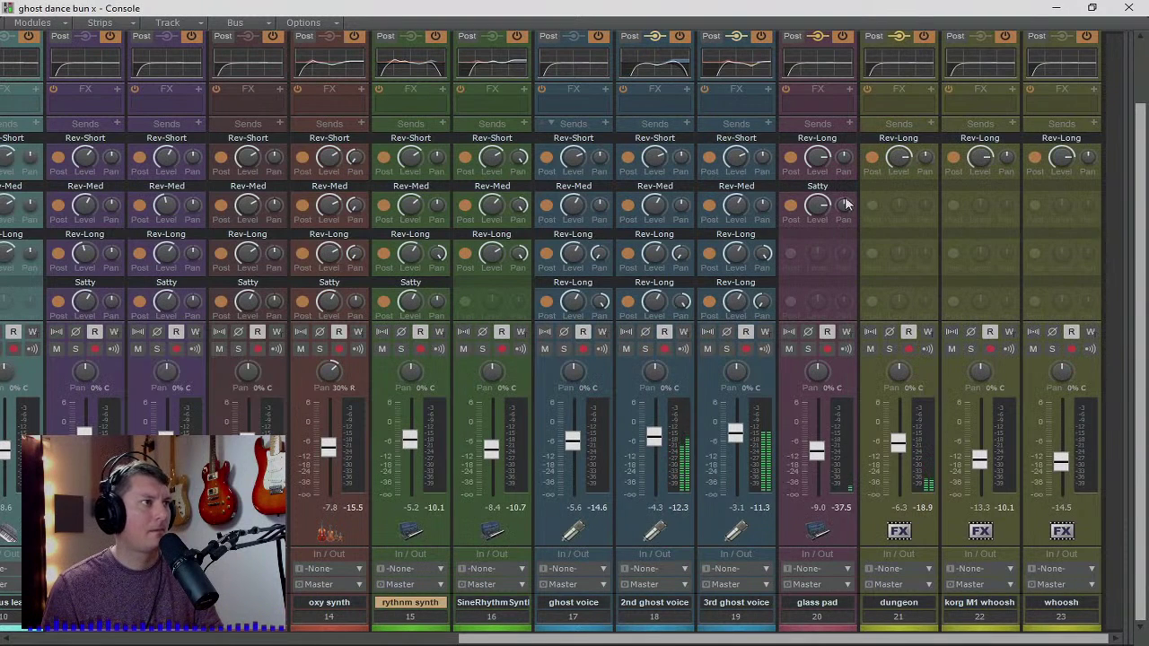
drag(814, 208, 814, 224)
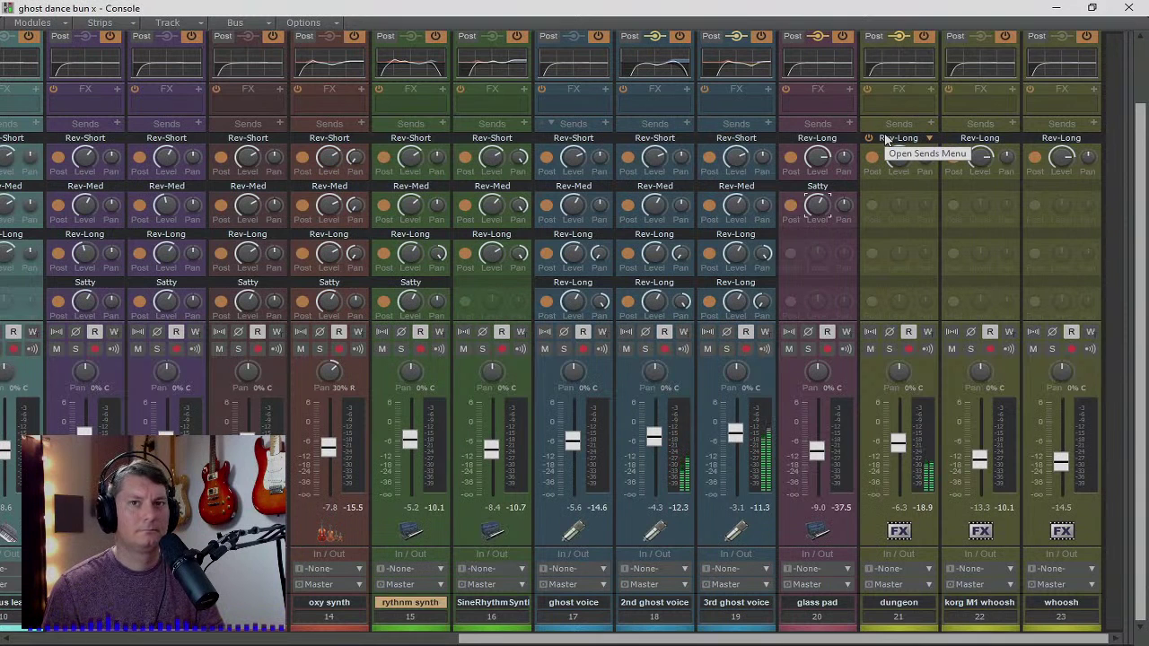
- Add a Satty send to the korg M1 whoosh track and turn its send level down below -4.0
mouse_move(830, 160)
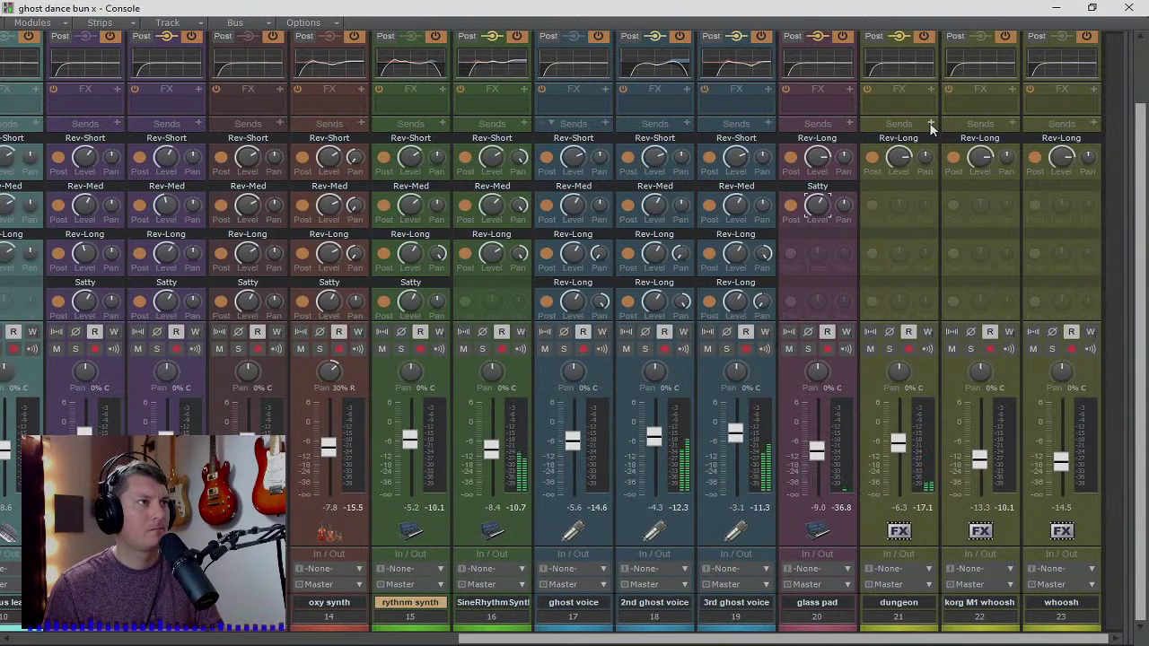
click(1013, 124)
click(966, 288)
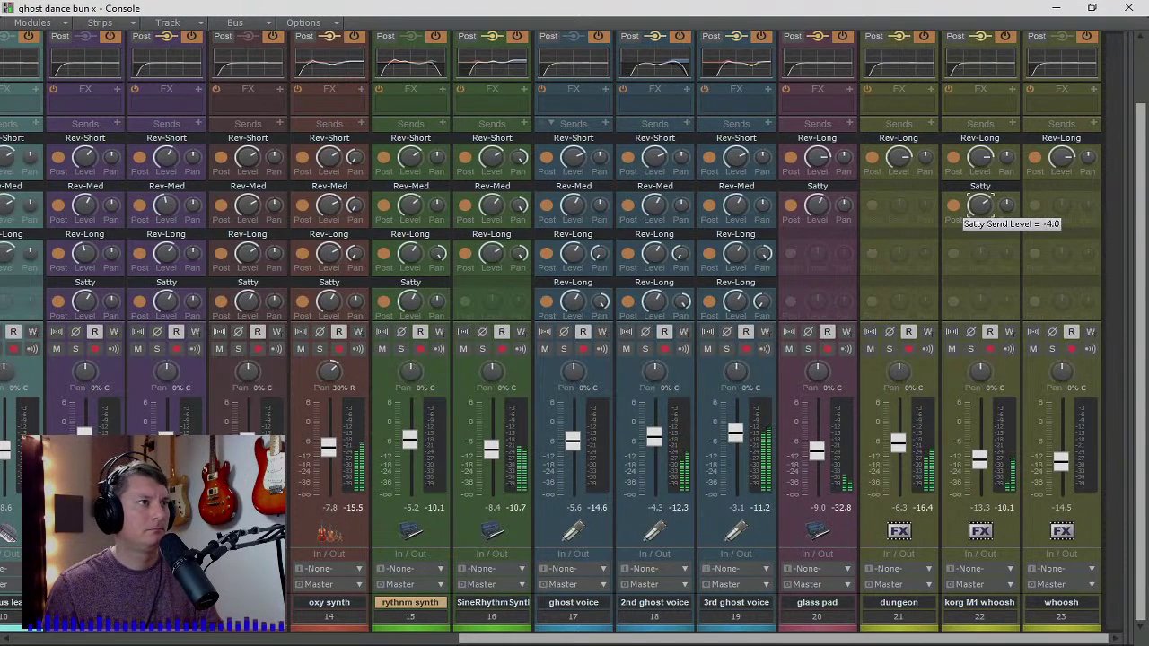
drag(980, 206, 980, 210)
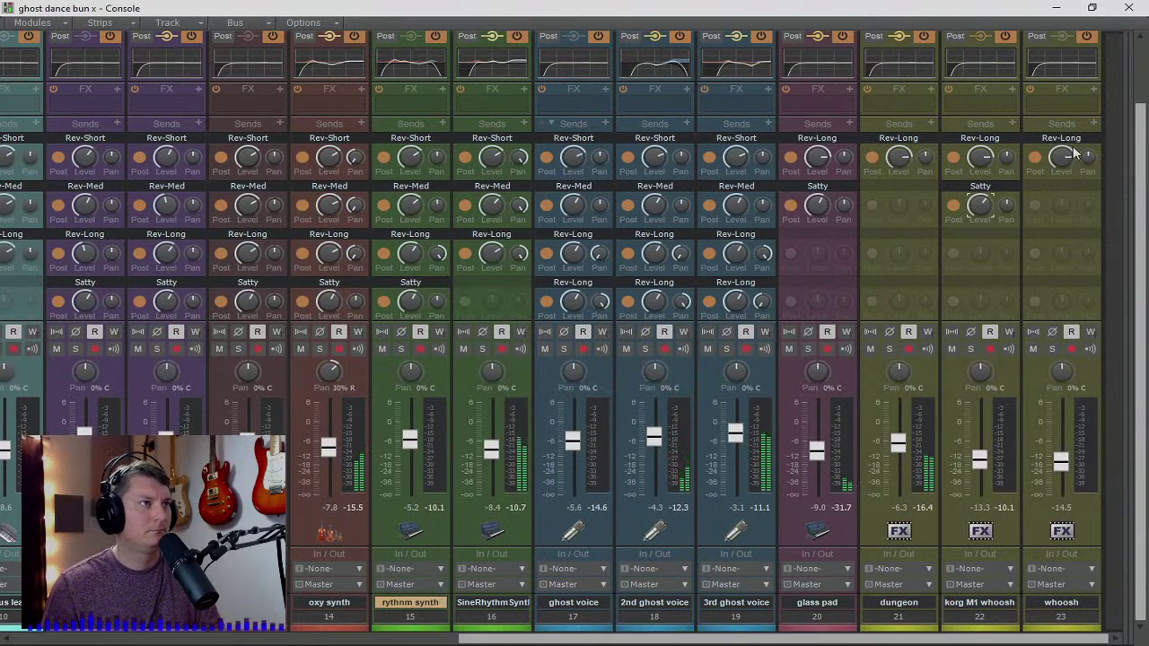
- Add a Satty send to the whoosh track and lower its send level
click(1093, 125)
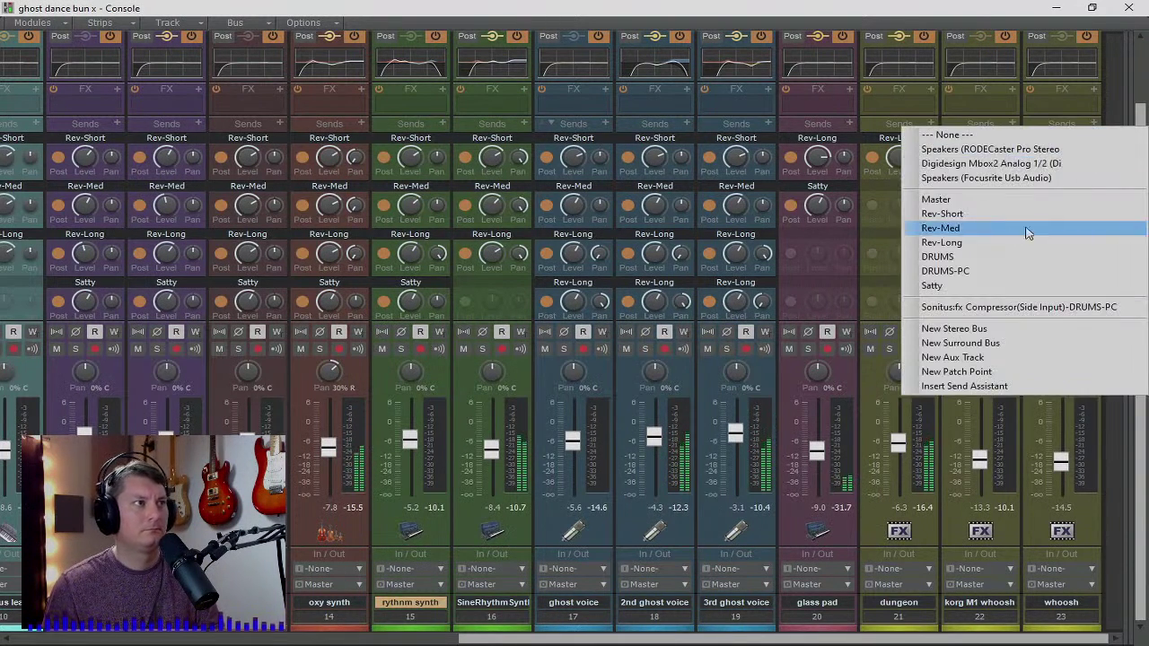
click(948, 286)
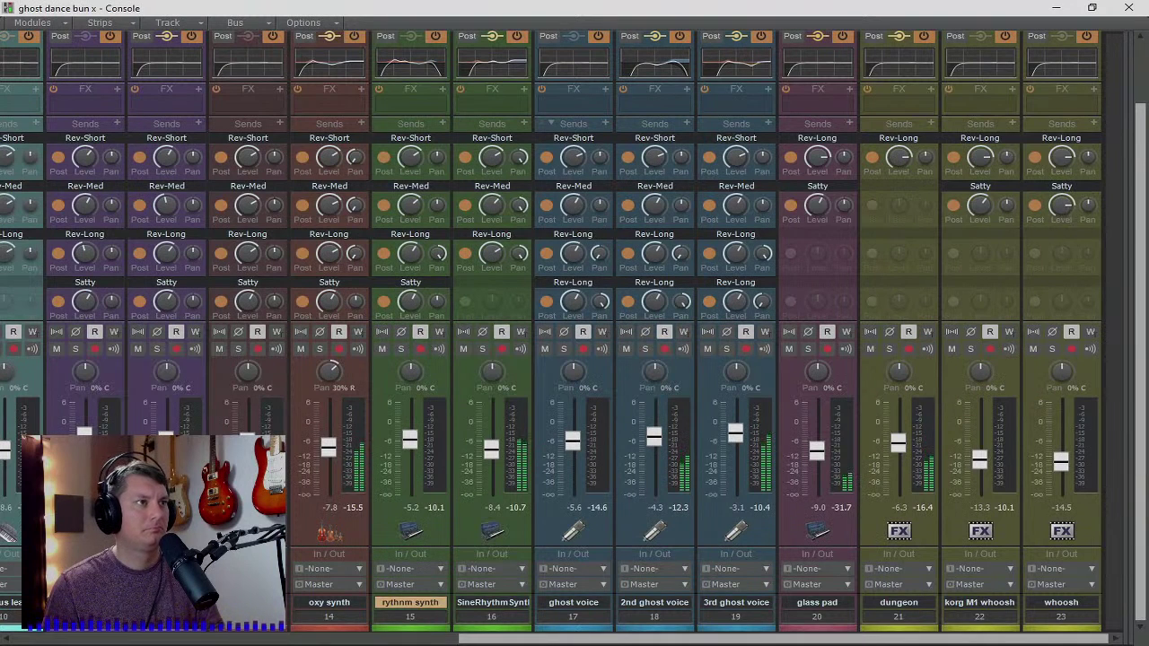
mouse_move(1062, 207)
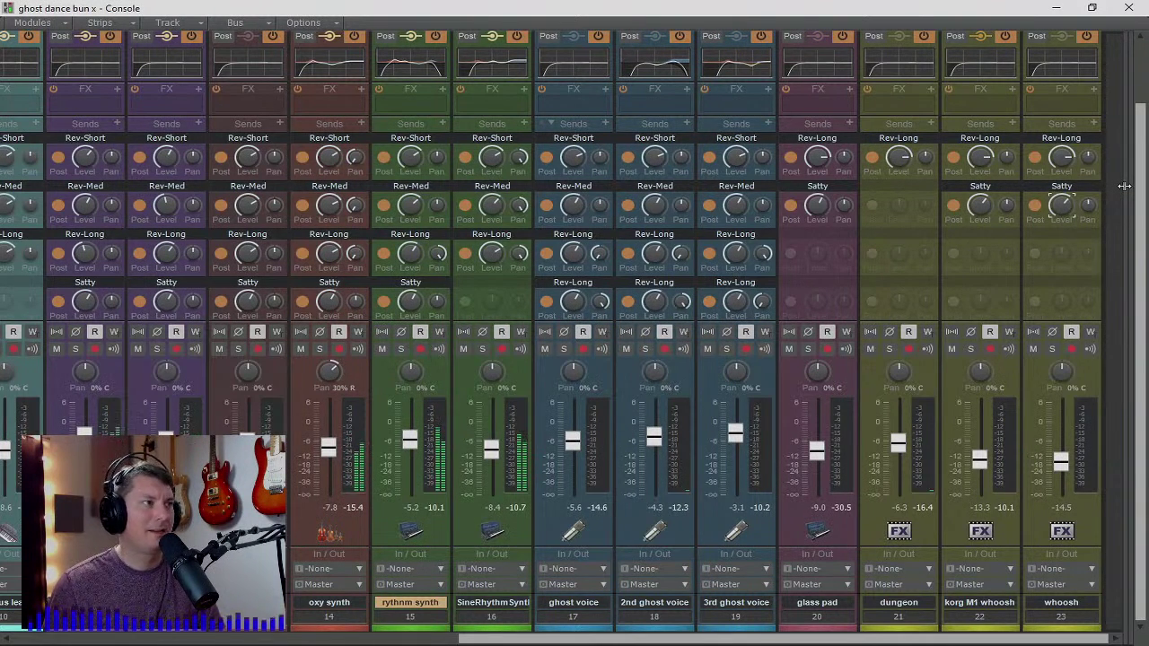
- Lower the Satty bus volume to about -6.2 and reset the Master bus peak reading along the way
drag(1123, 185, 497, 202)
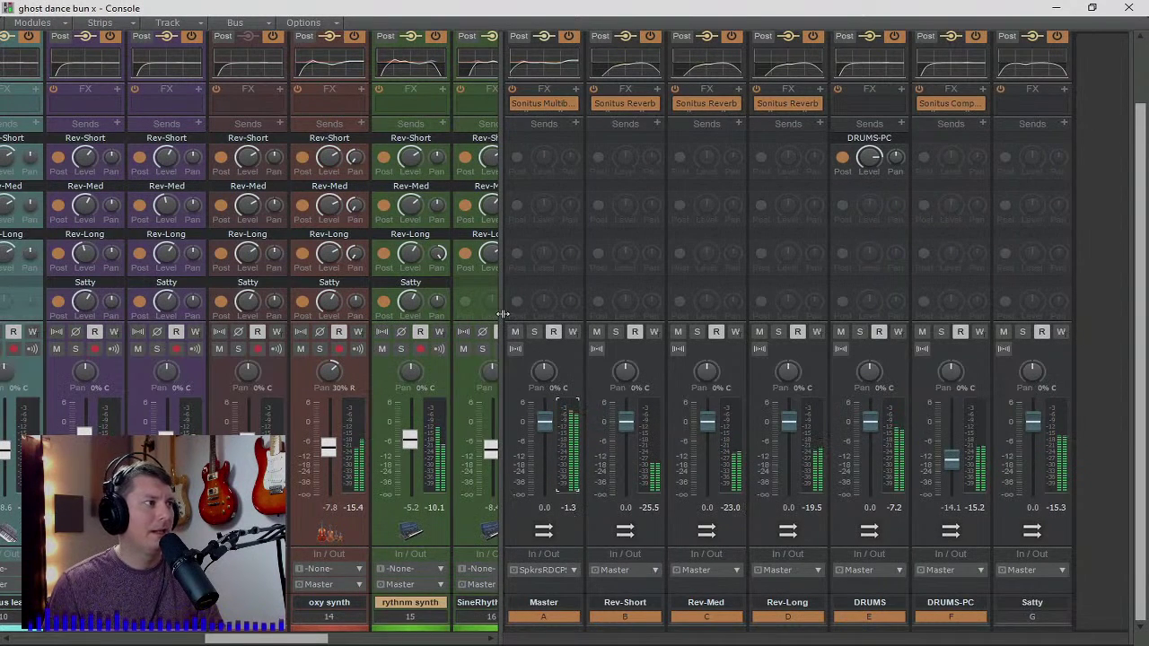
drag(1033, 425, 1034, 434)
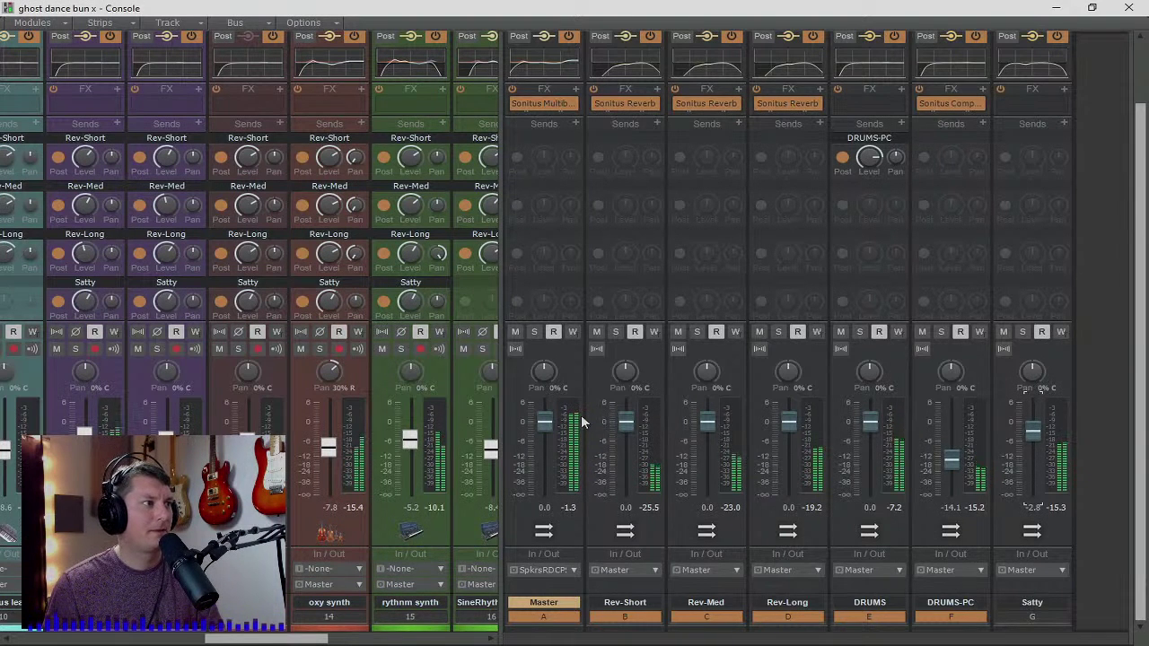
click(568, 507)
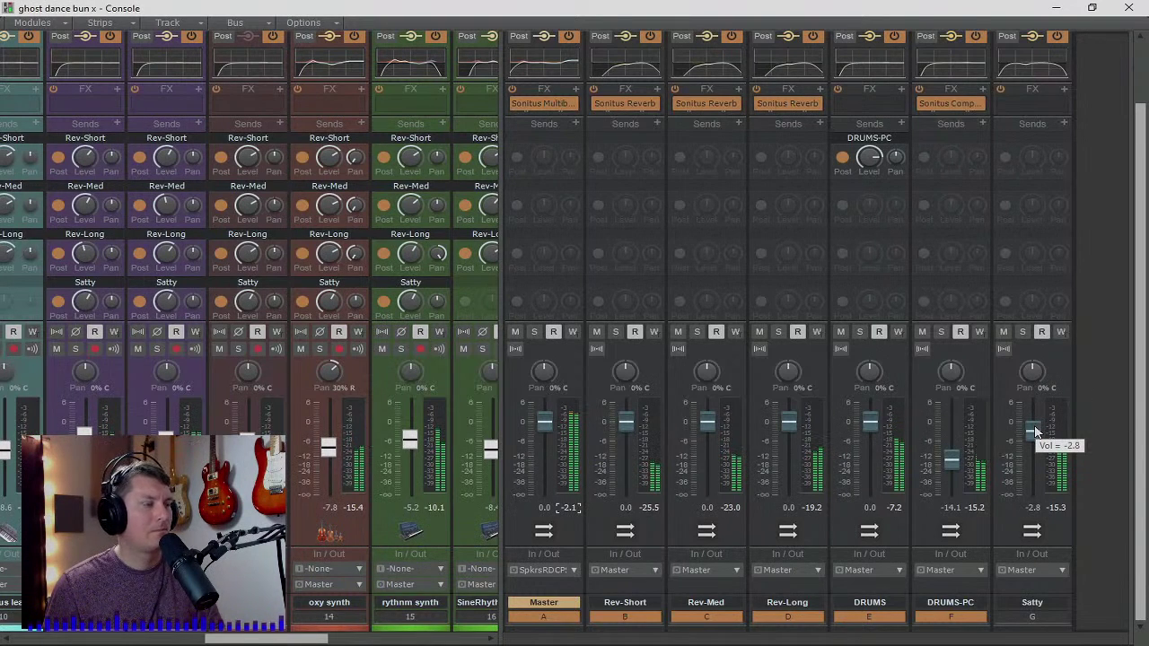
mouse_move(1036, 433)
mouse_down()
mouse_move(1032, 492)
mouse_move(1033, 440)
mouse_up()
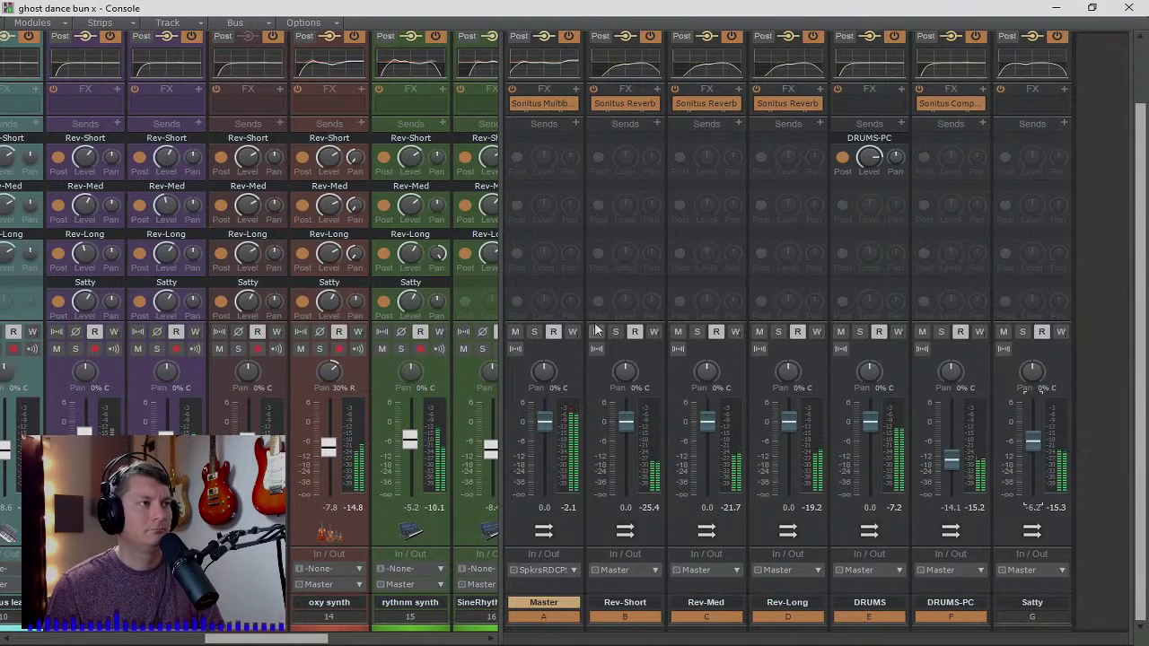
- Expand the Satty bus's ProChannel, solo the bus and toggle the type switch on its Tube module
drag(501, 260, 373, 262)
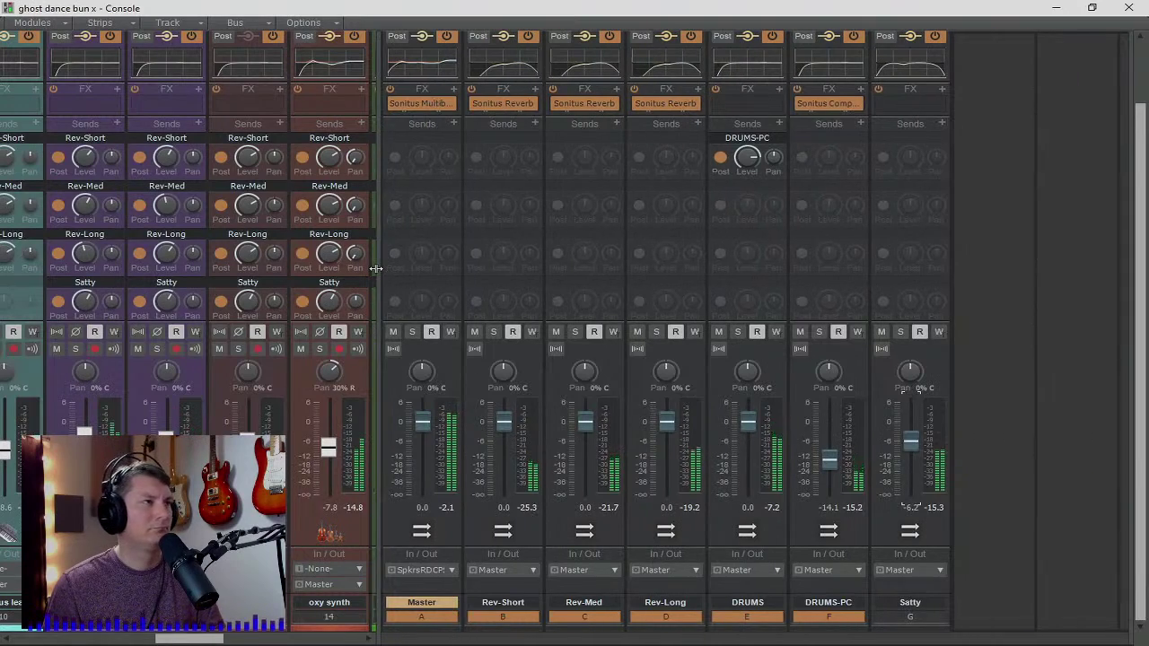
scroll(996, 115, up, 2)
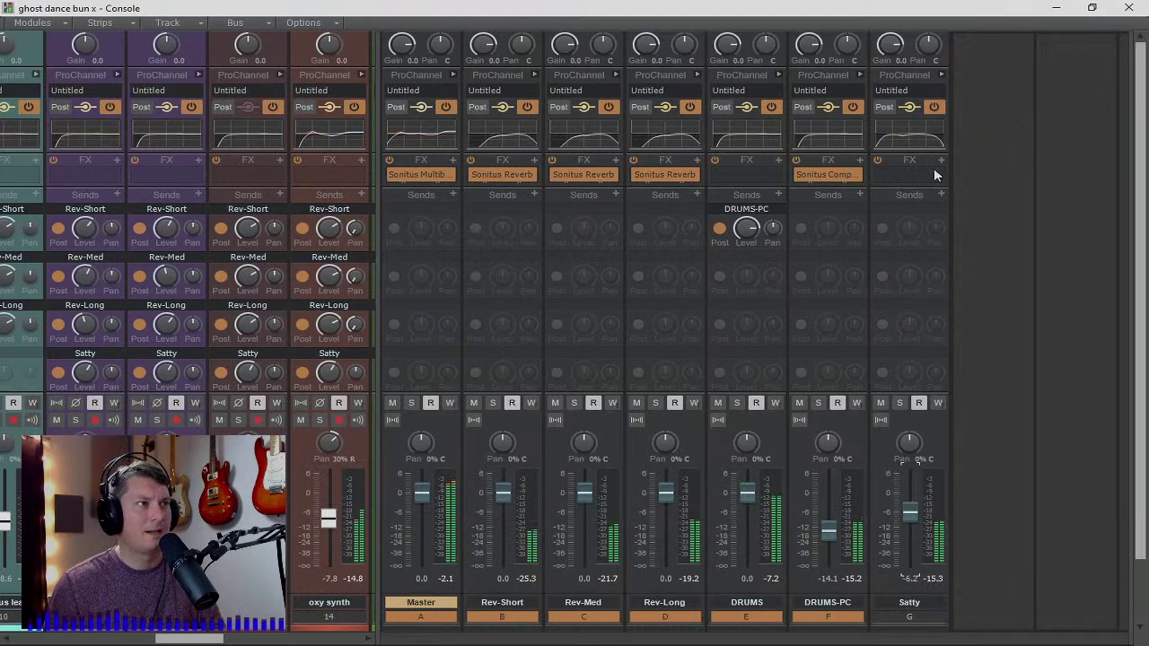
click(941, 75)
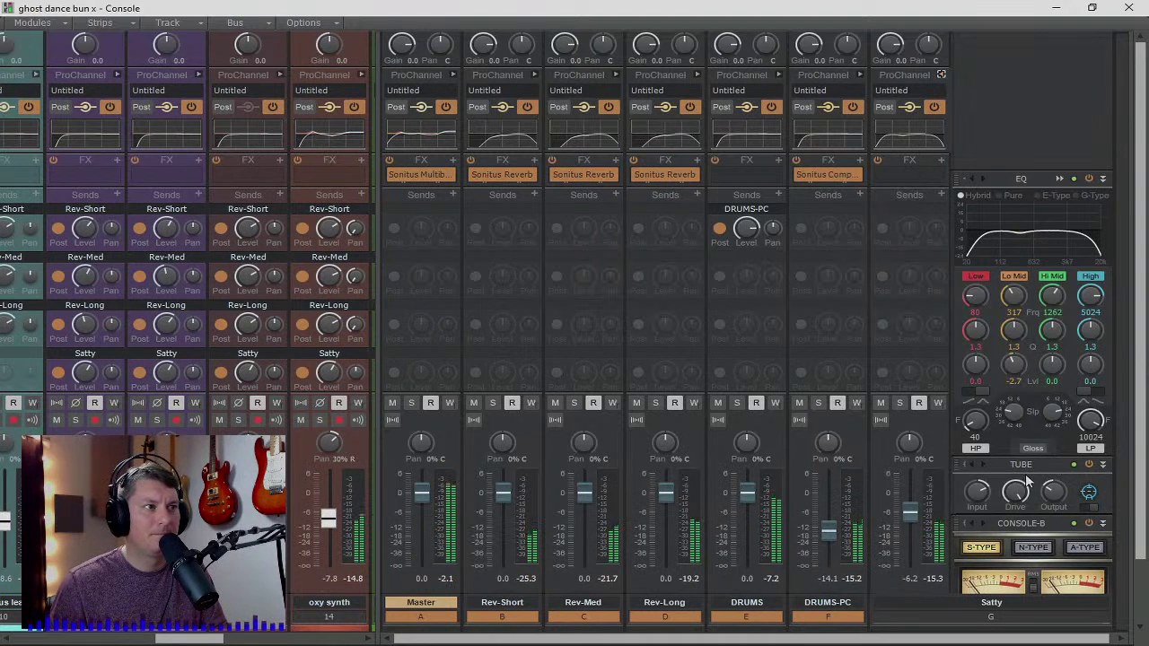
click(900, 403)
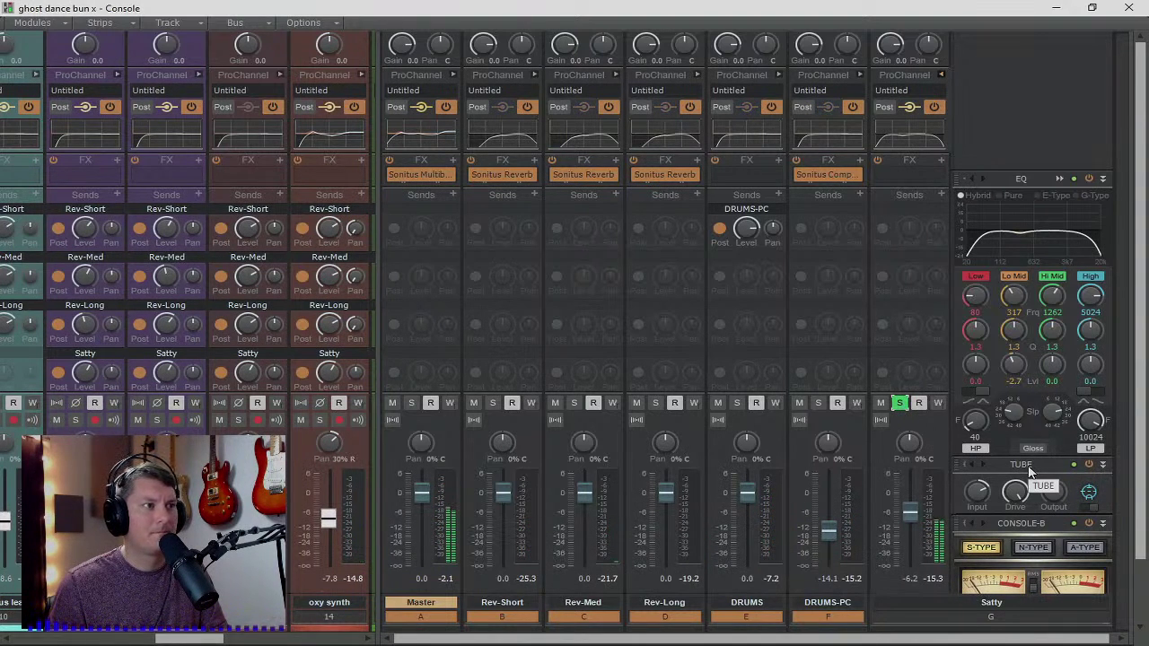
click(1091, 506)
key(space)
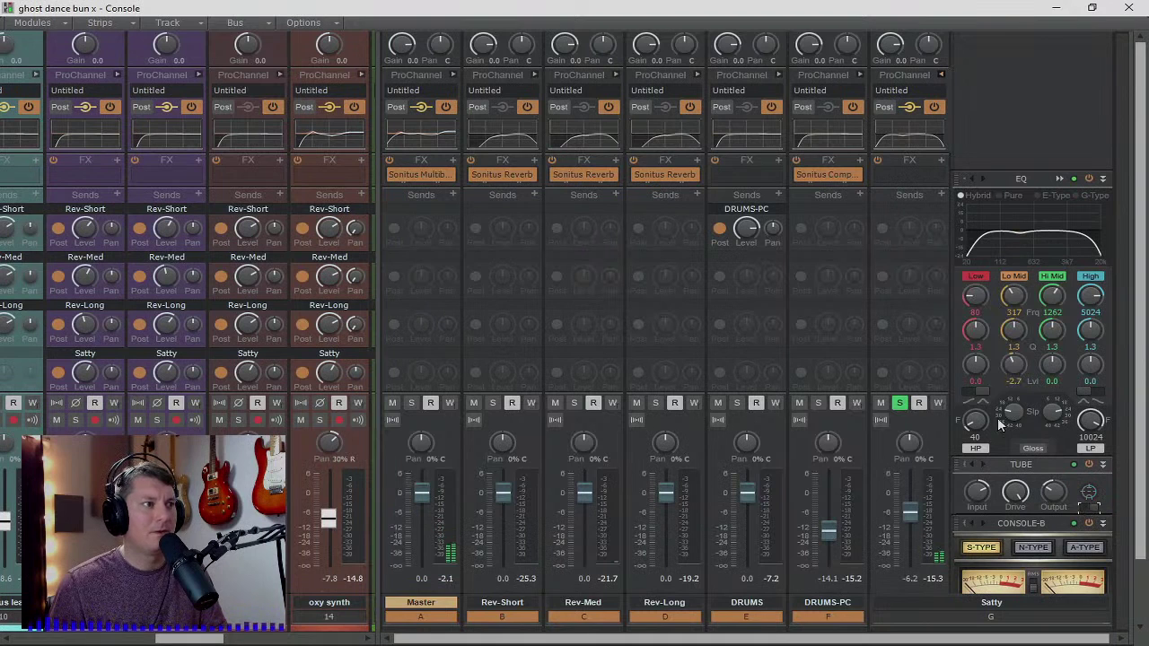
- Collapse the Satty bus's ProChannel, bring the track strips back into view and close the console
click(941, 76)
drag(375, 219, 1109, 220)
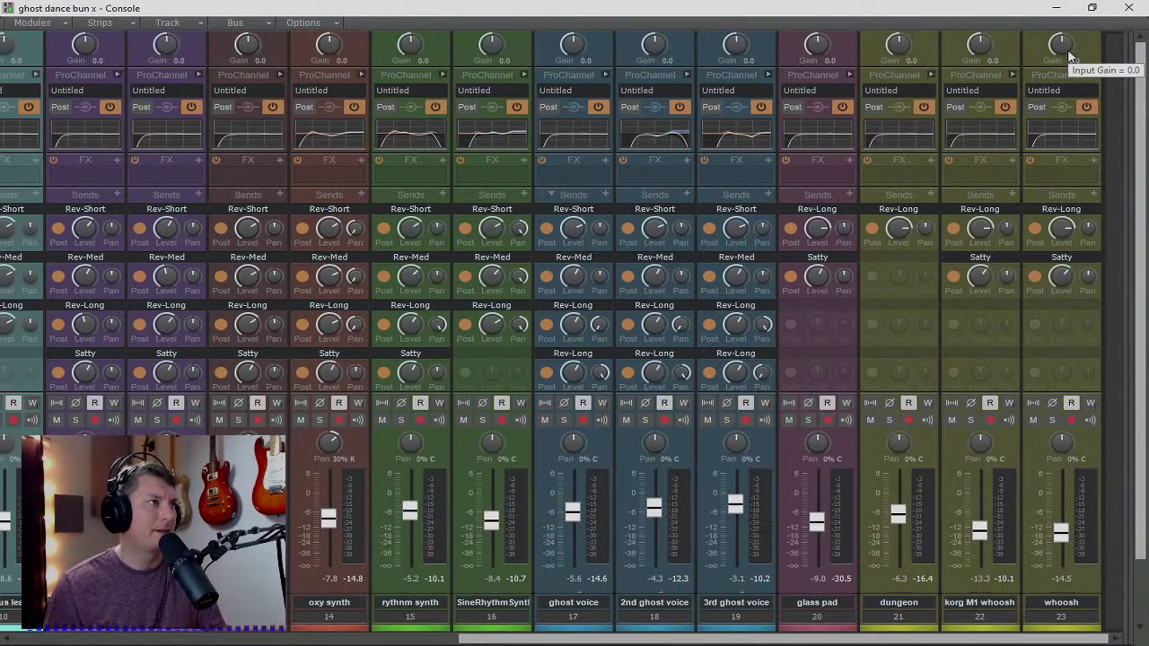
click(1128, 8)
- Fit all tracks to the track view's height and return the playhead to the project start
click(448, 35)
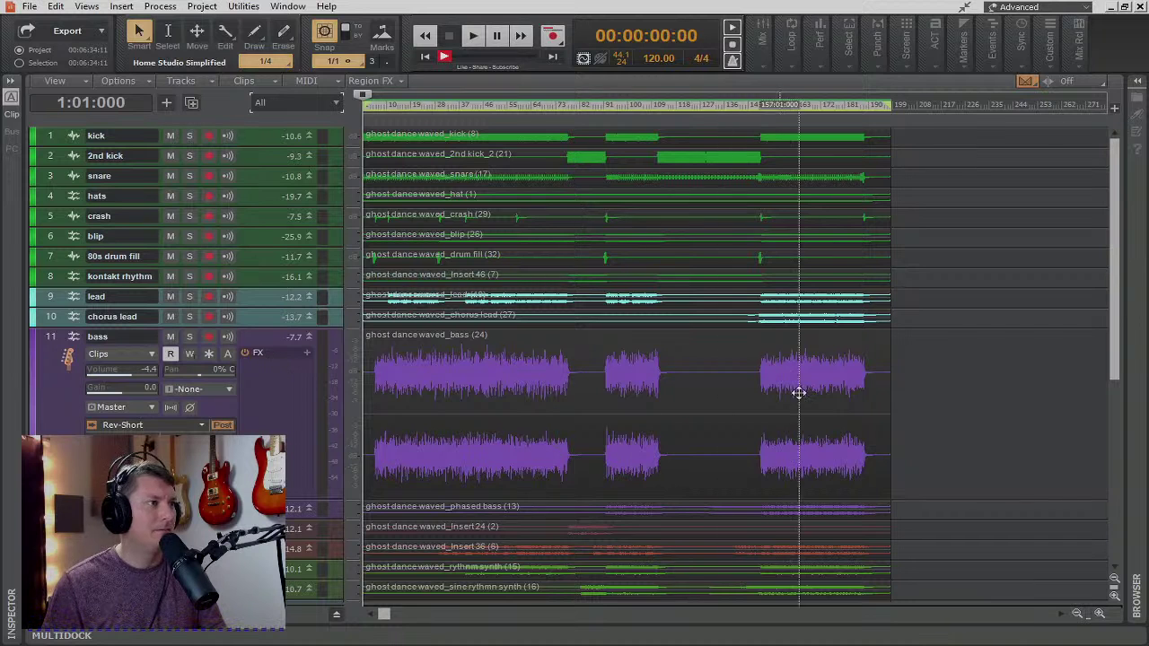
click(949, 364)
key(f)
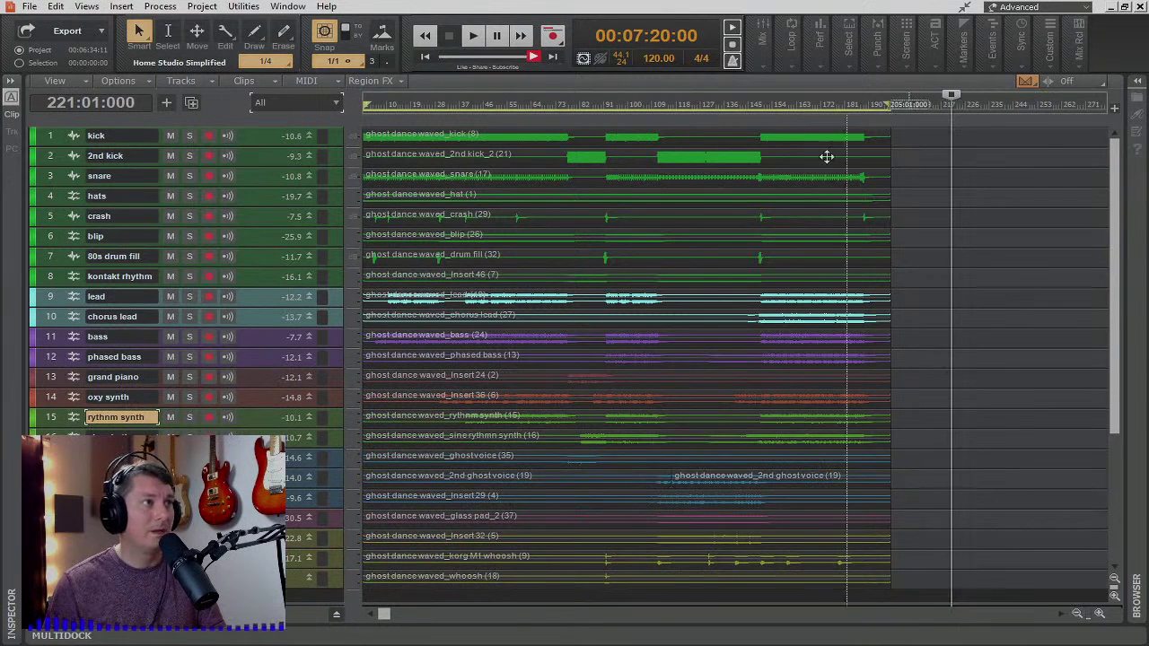
click(427, 56)
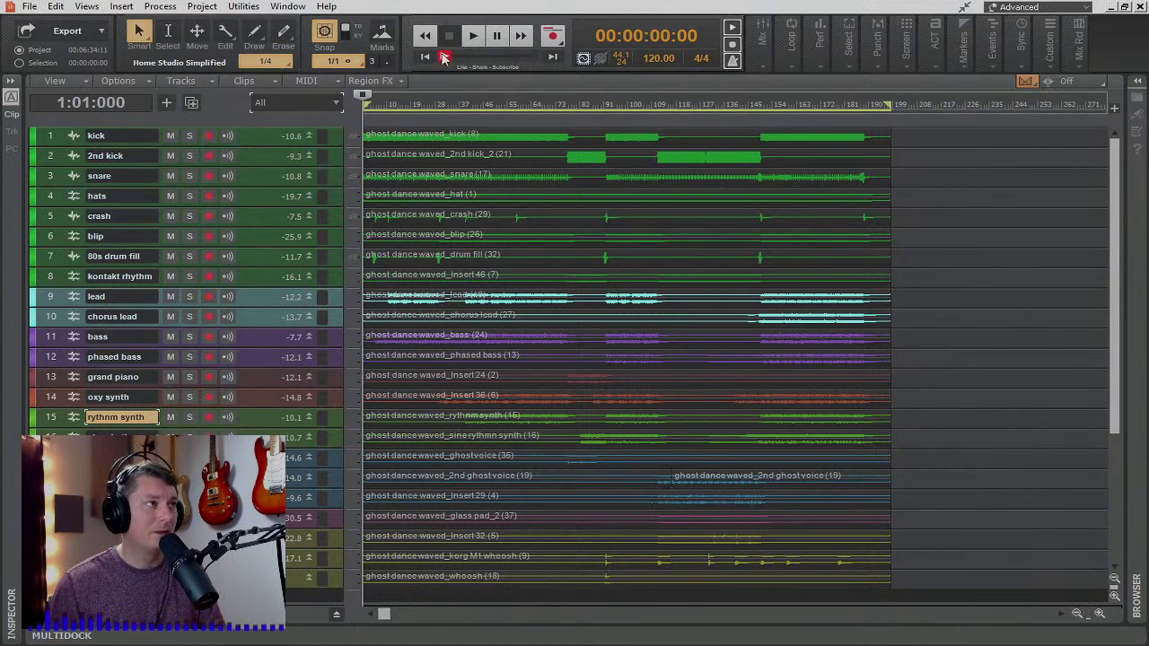
- Bypass all effects across the mix and play the project from the start to hear it unprocessed
click(768, 65)
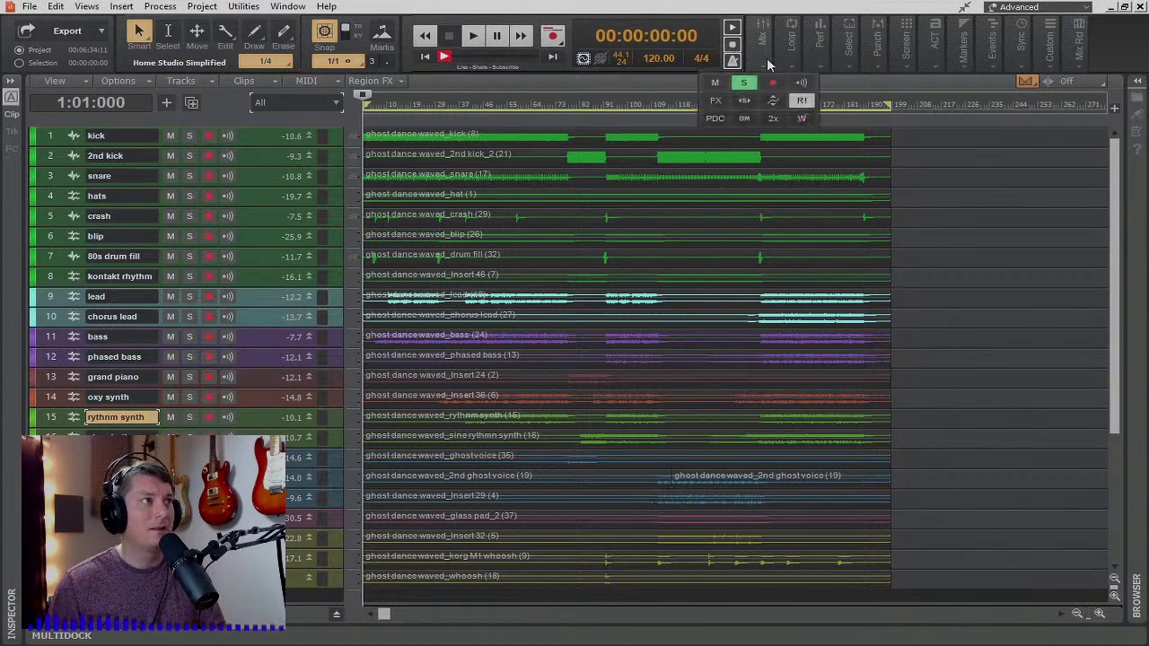
click(715, 103)
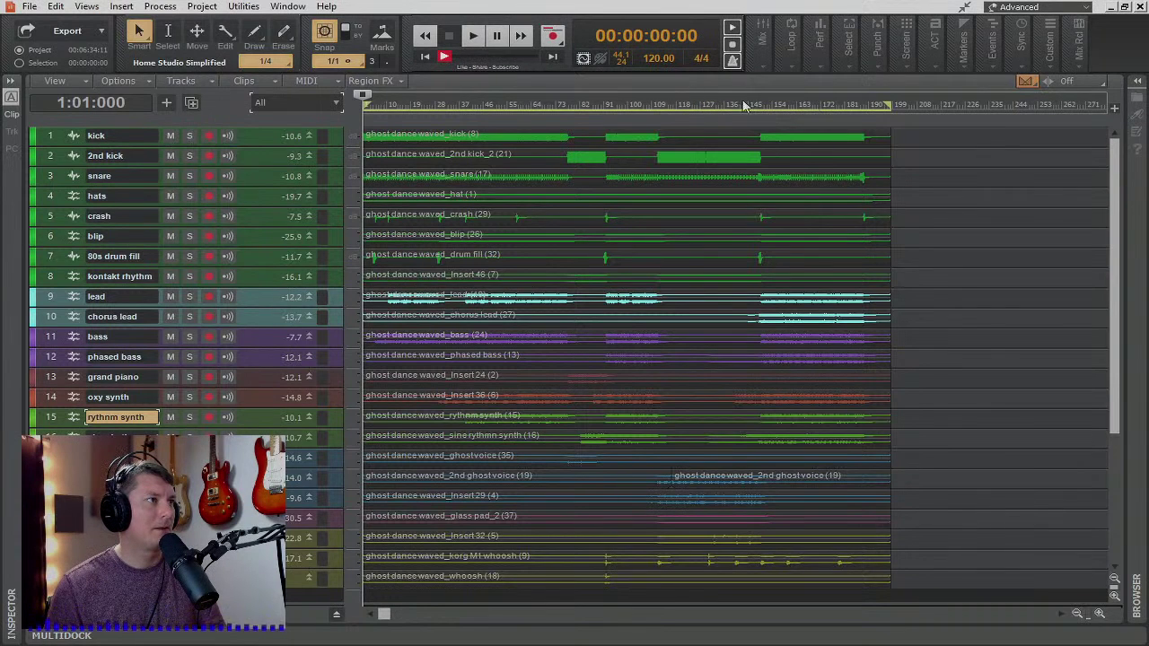
key(space)
mouse_move(761, 45)
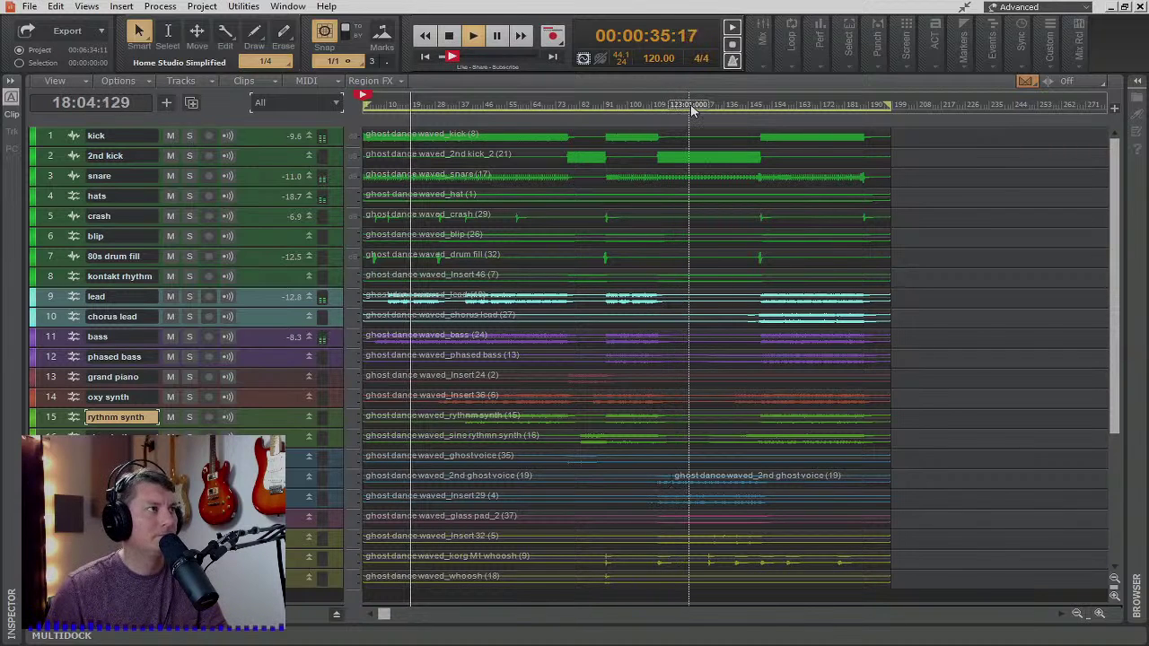
key(space)
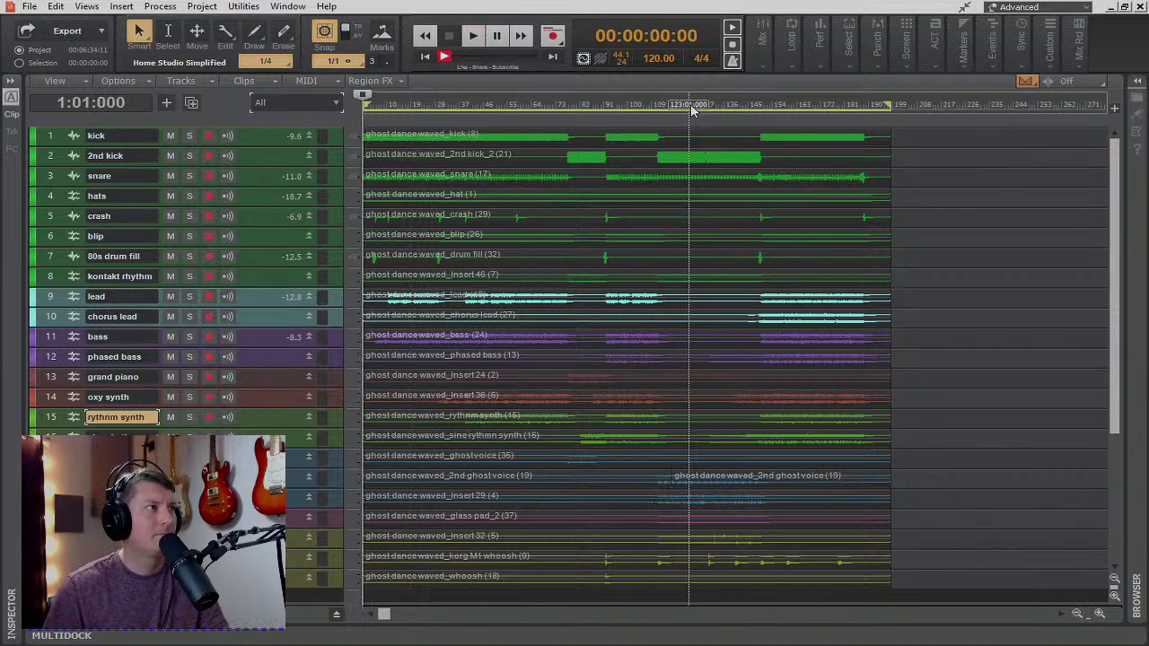
- Play the project again from the start and open the Console view maximized
key(space)
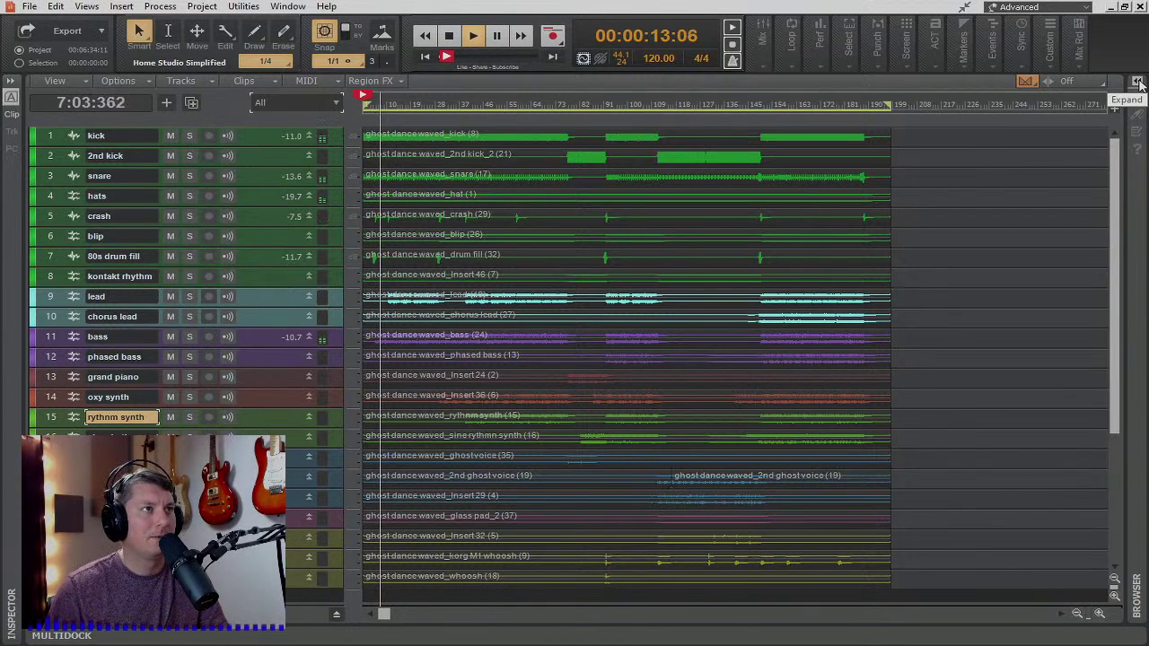
click(964, 66)
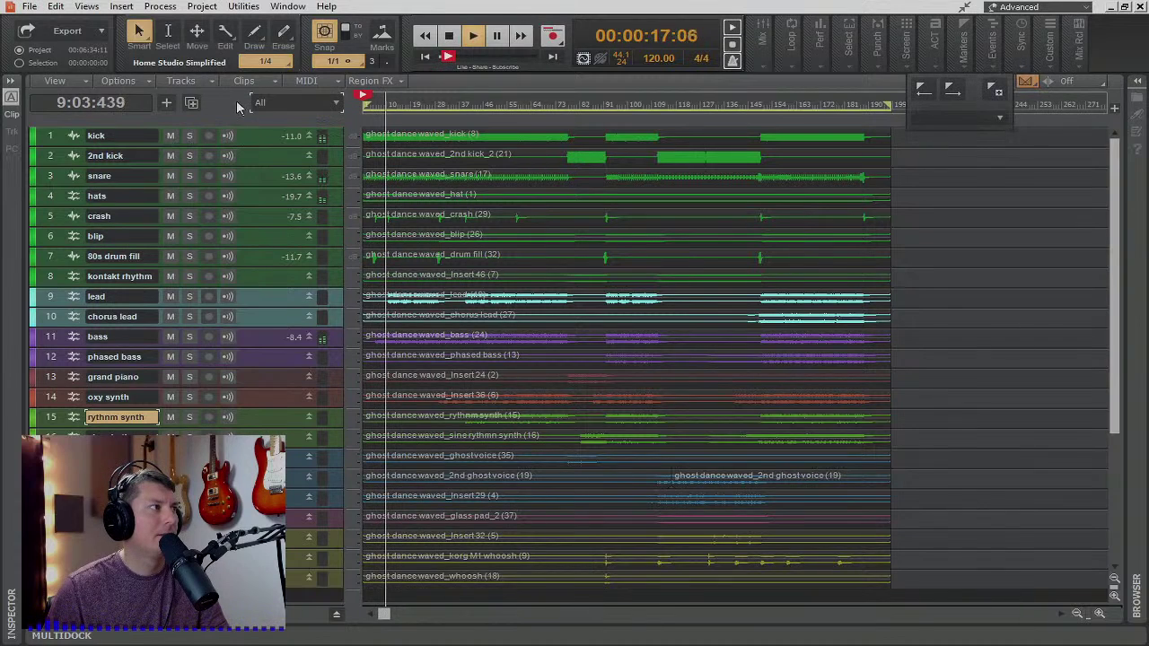
click(86, 6)
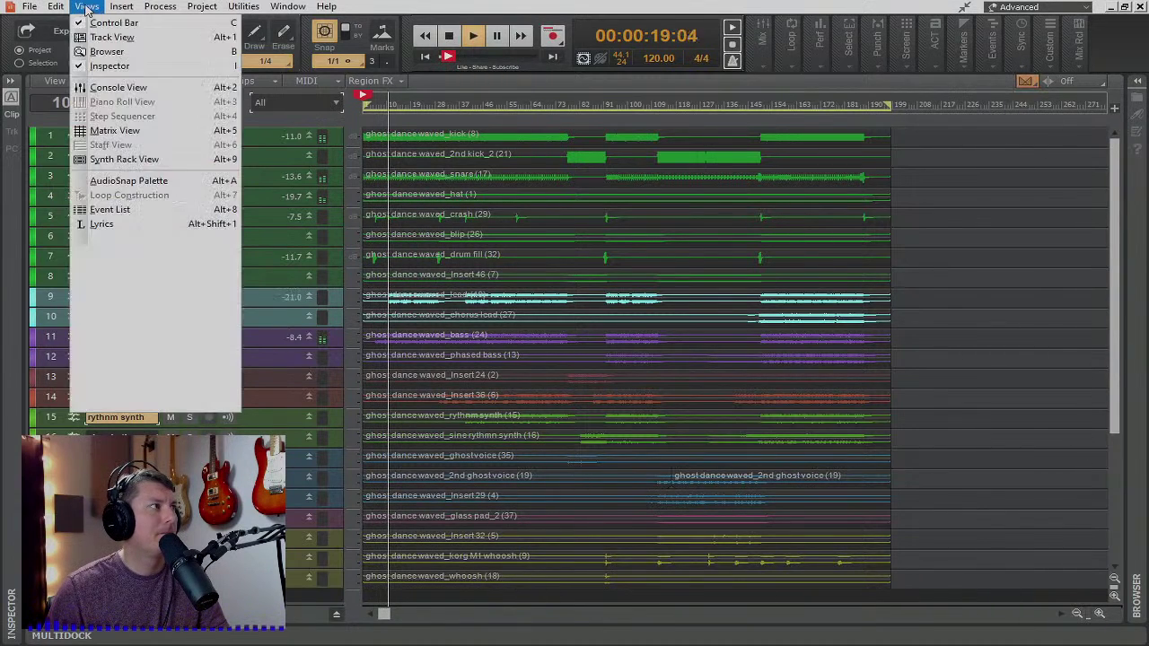
click(103, 87)
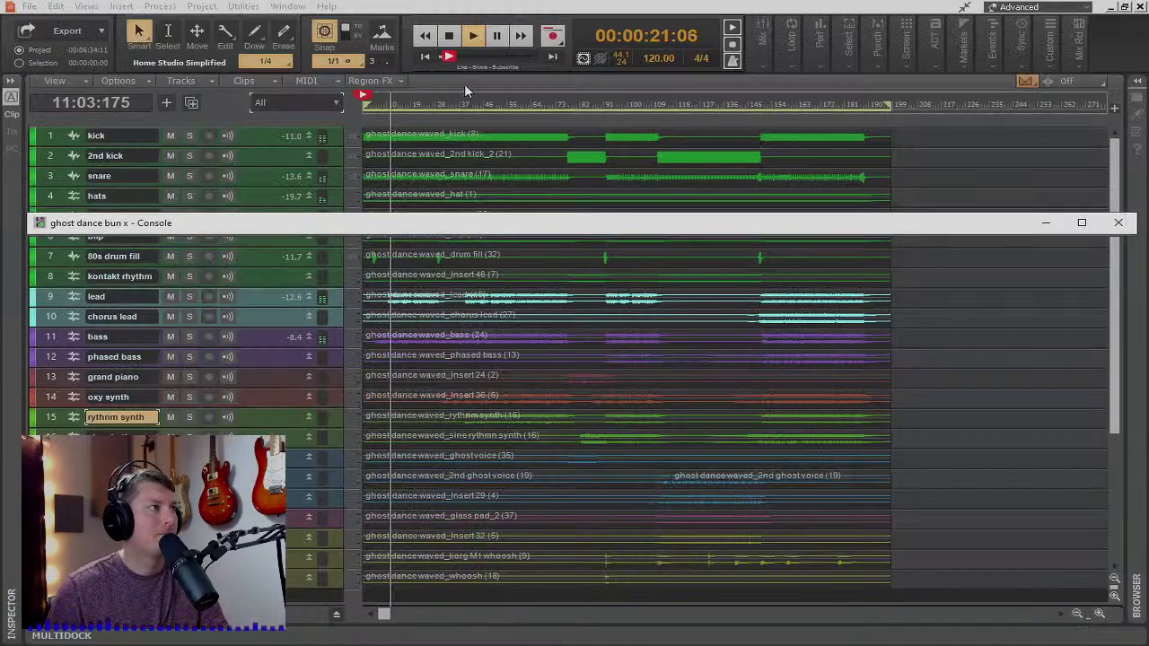
click(1081, 222)
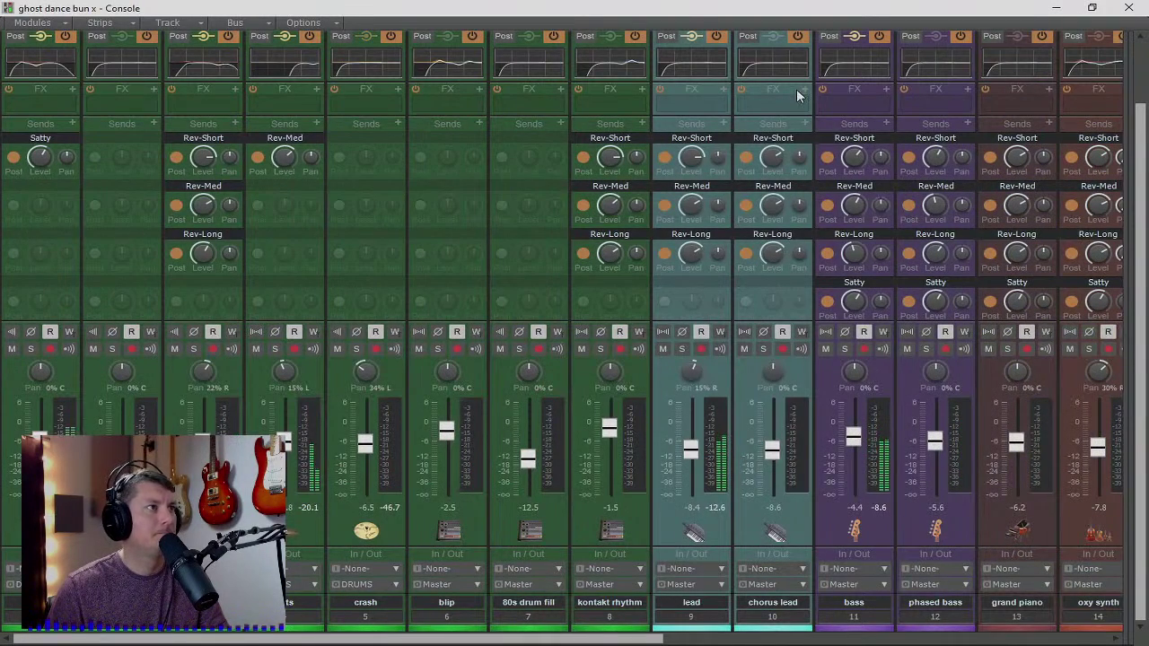
- Insert a Tube Saturation module into the chorus lead track's ProChannel and check its place below the Console emulator
scroll(796, 92, up, 2)
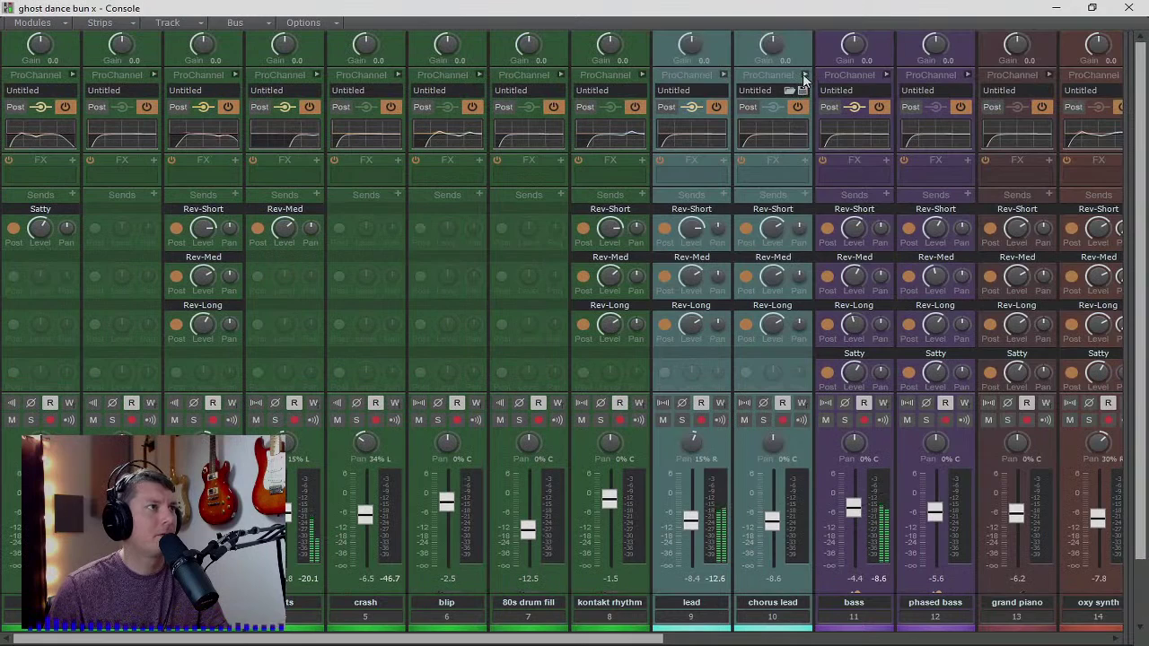
click(804, 75)
right_click(857, 105)
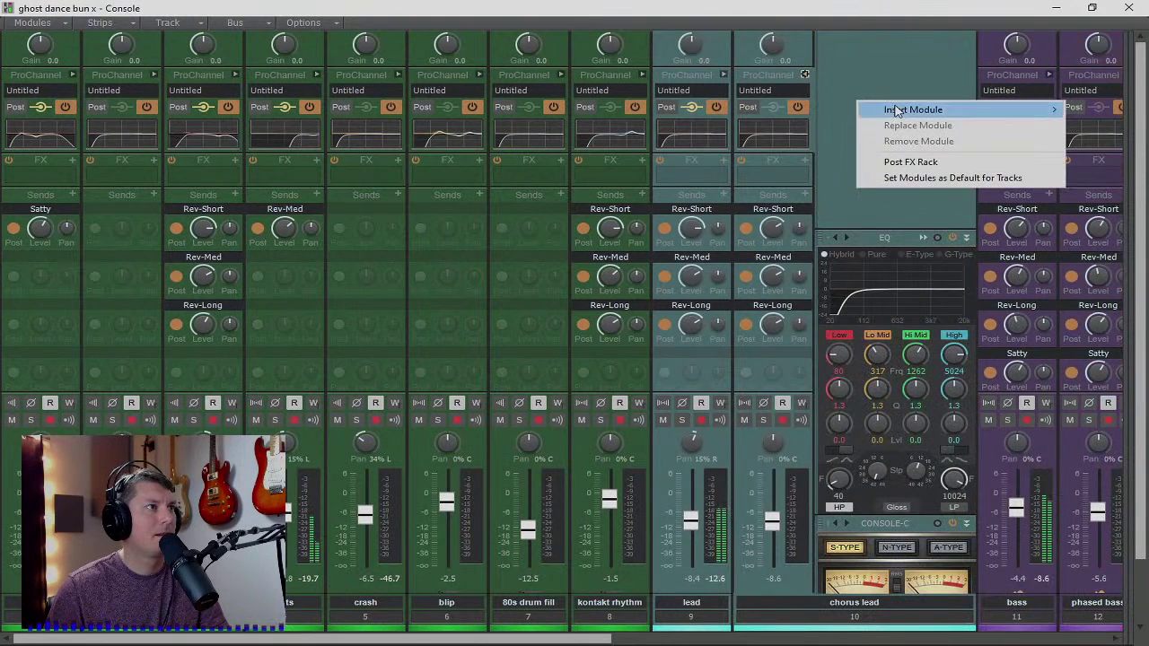
mouse_move(896, 109)
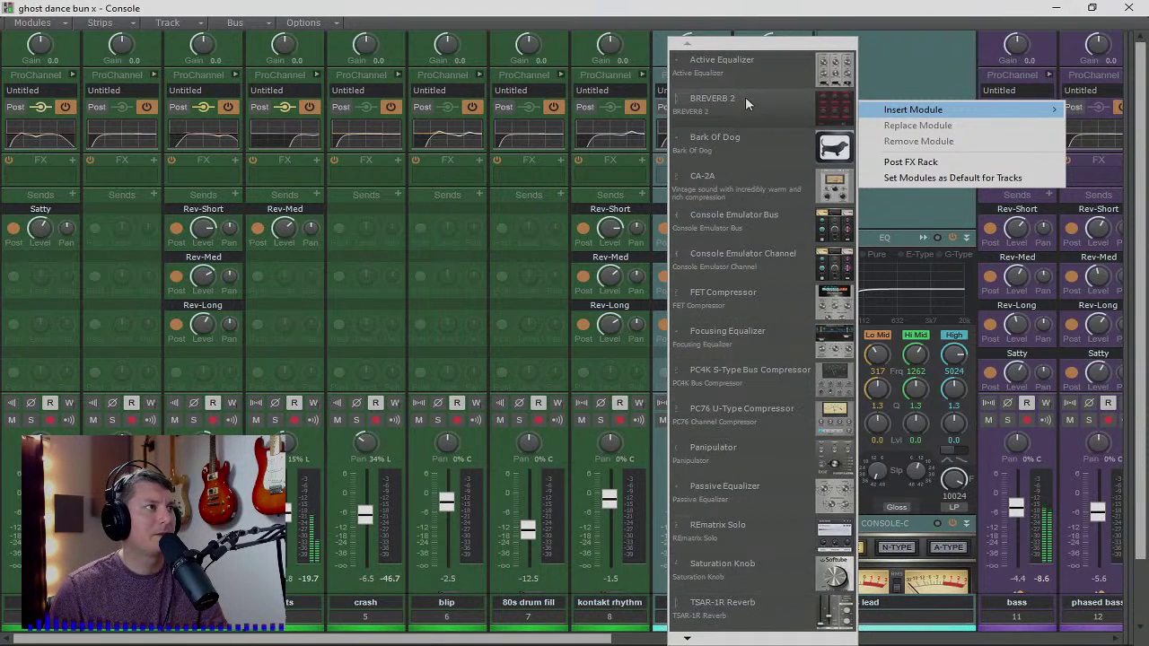
mouse_move(689, 641)
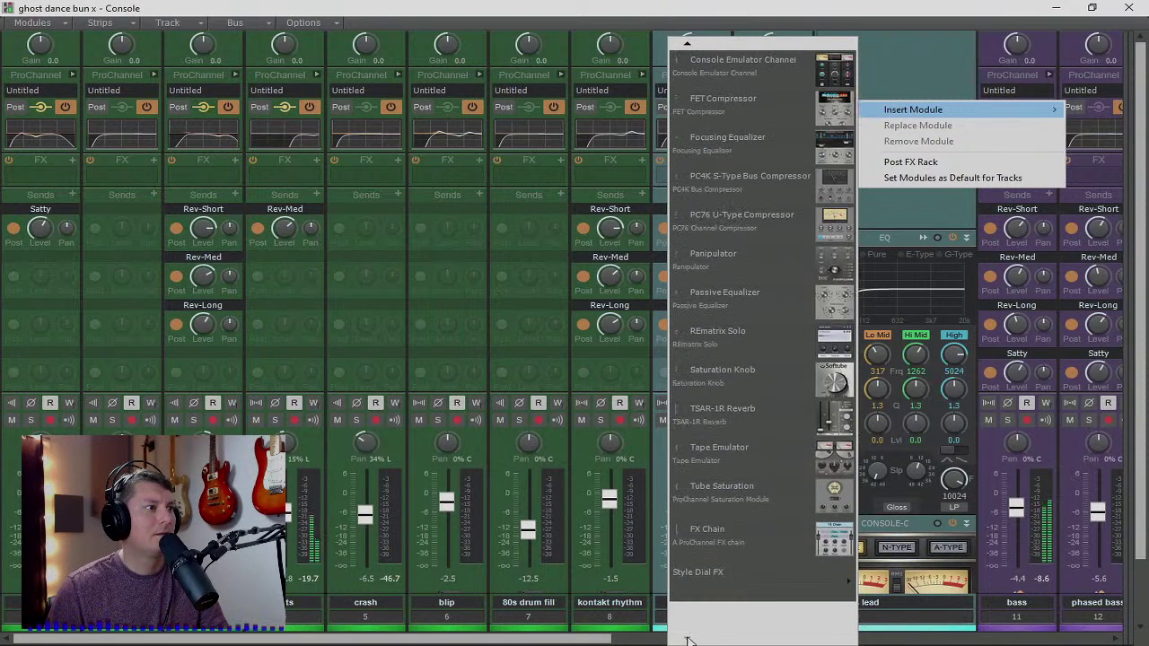
click(772, 490)
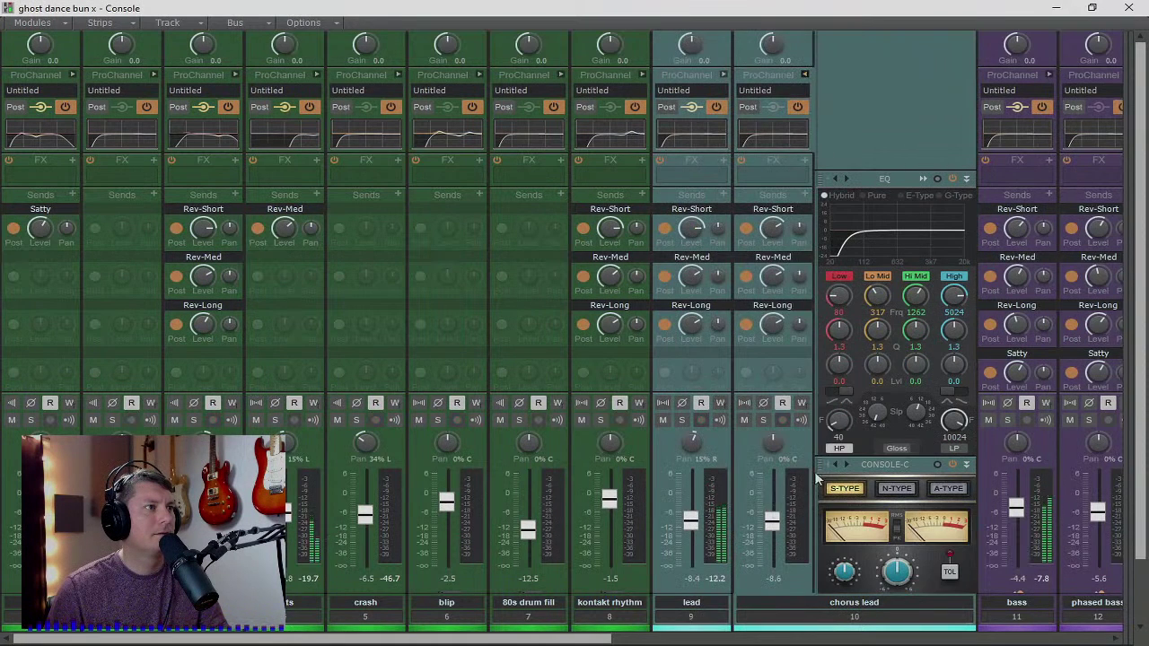
click(966, 468)
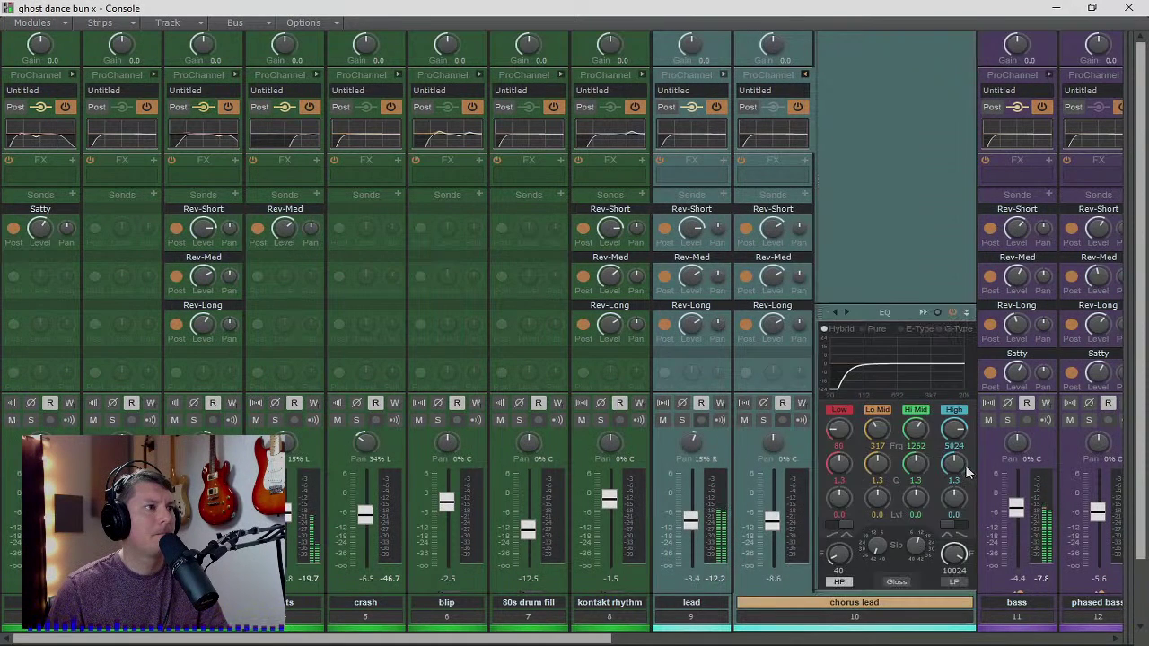
scroll(919, 505, down, 2)
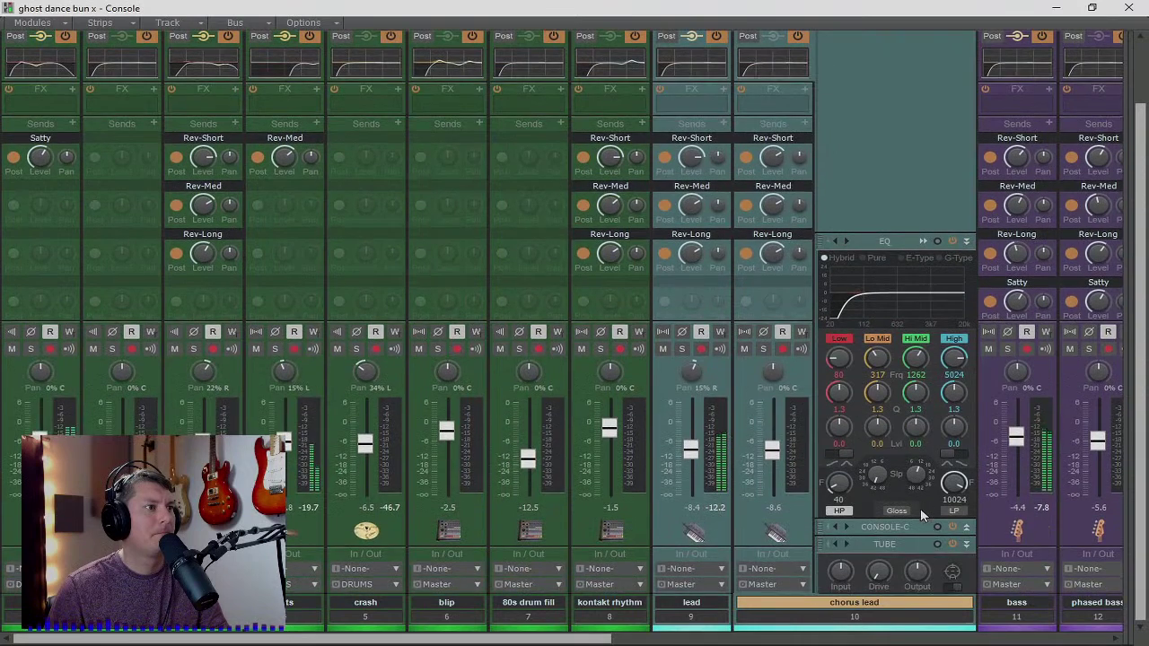
click(965, 529)
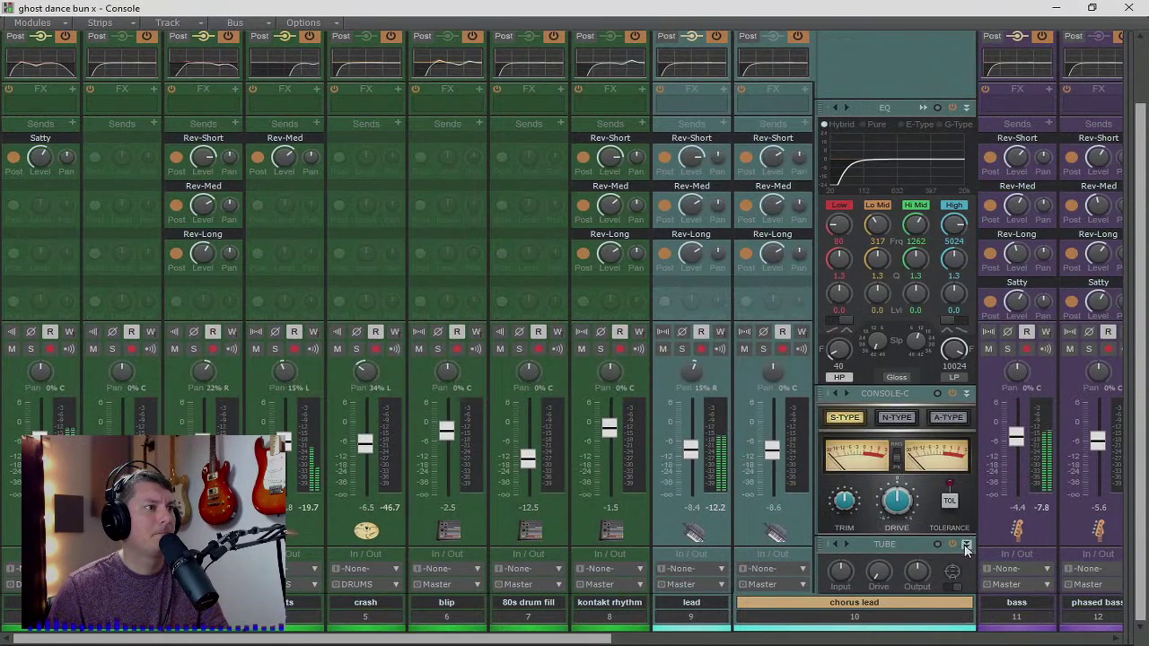
- Remove the Tube module from the chorus lead track's ProChannel
right_click(883, 551)
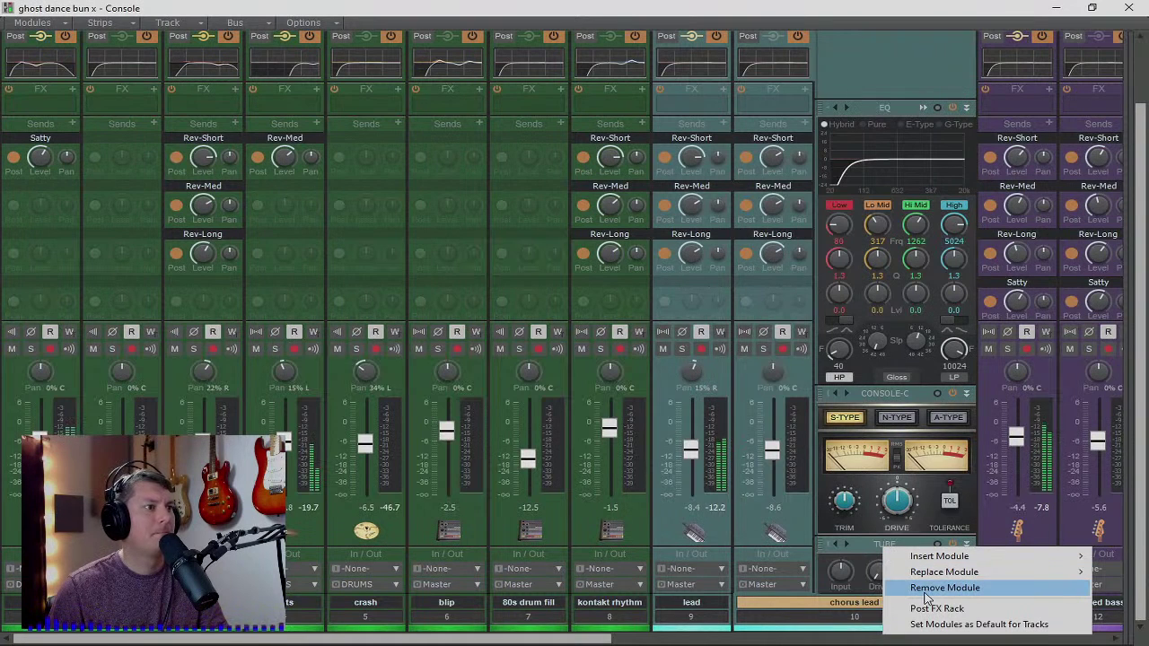
mouse_move(939, 575)
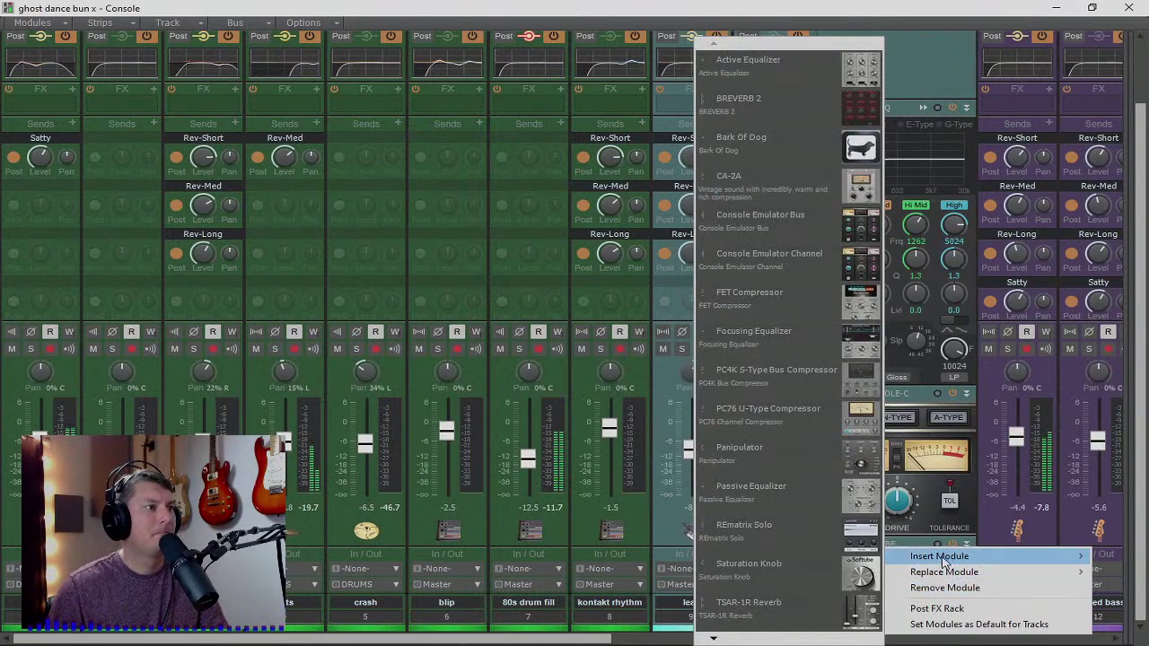
click(927, 78)
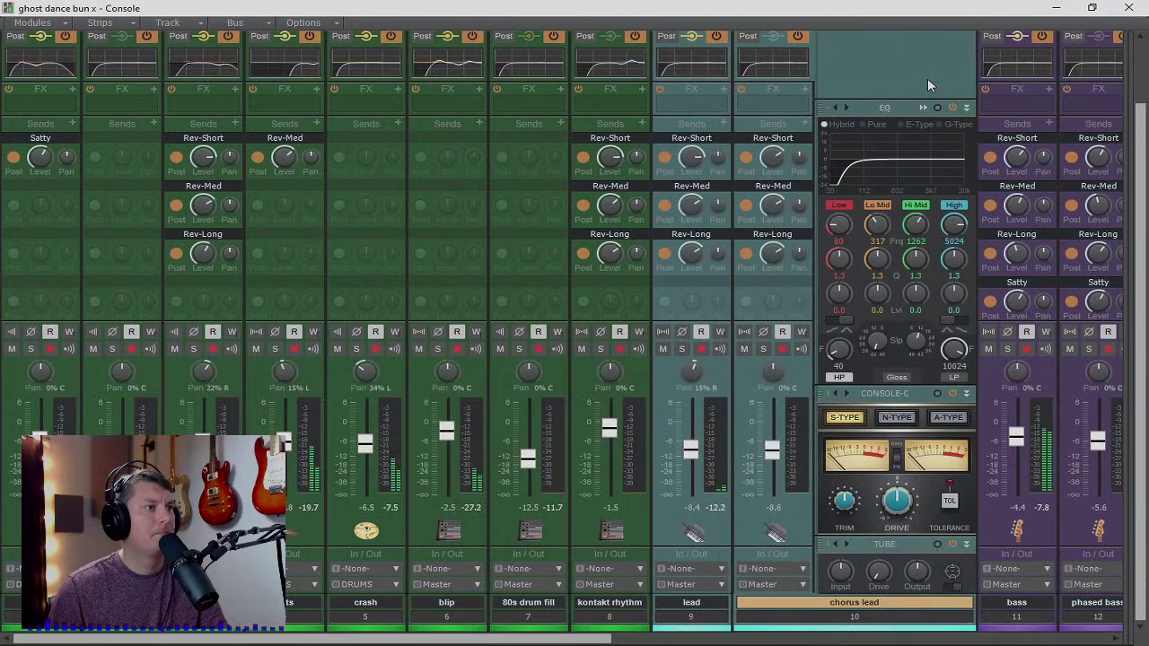
right_click(915, 549)
click(960, 588)
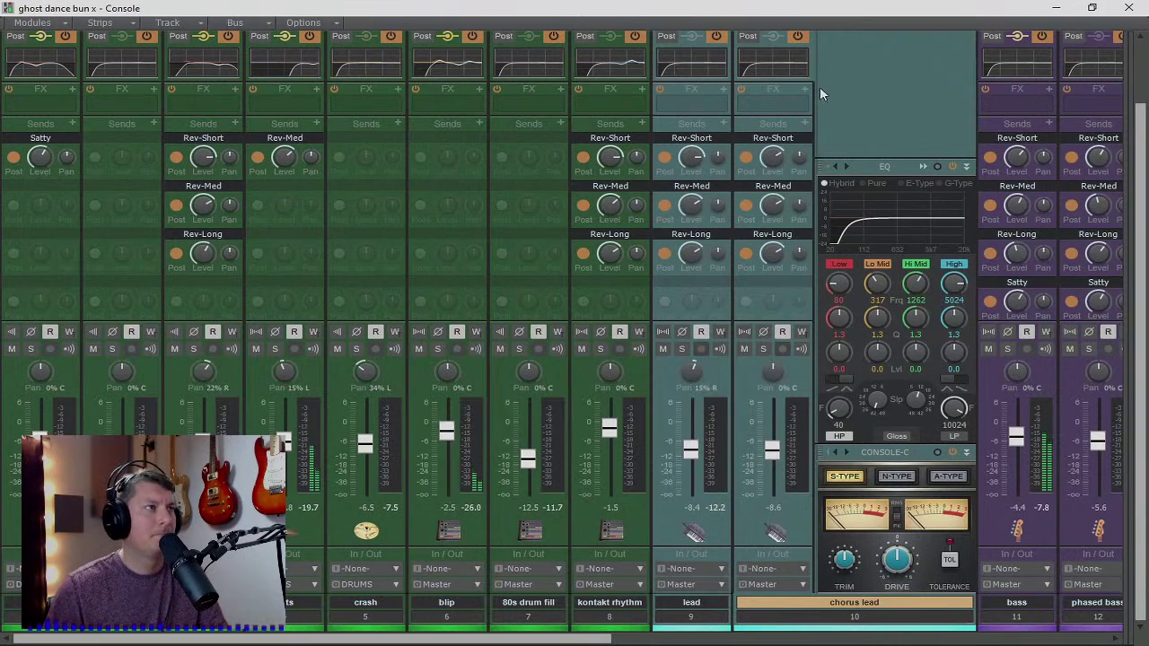
- Collapse the chorus lead track's ProChannel and minimize the console to return to the track view
scroll(866, 130, up, 2)
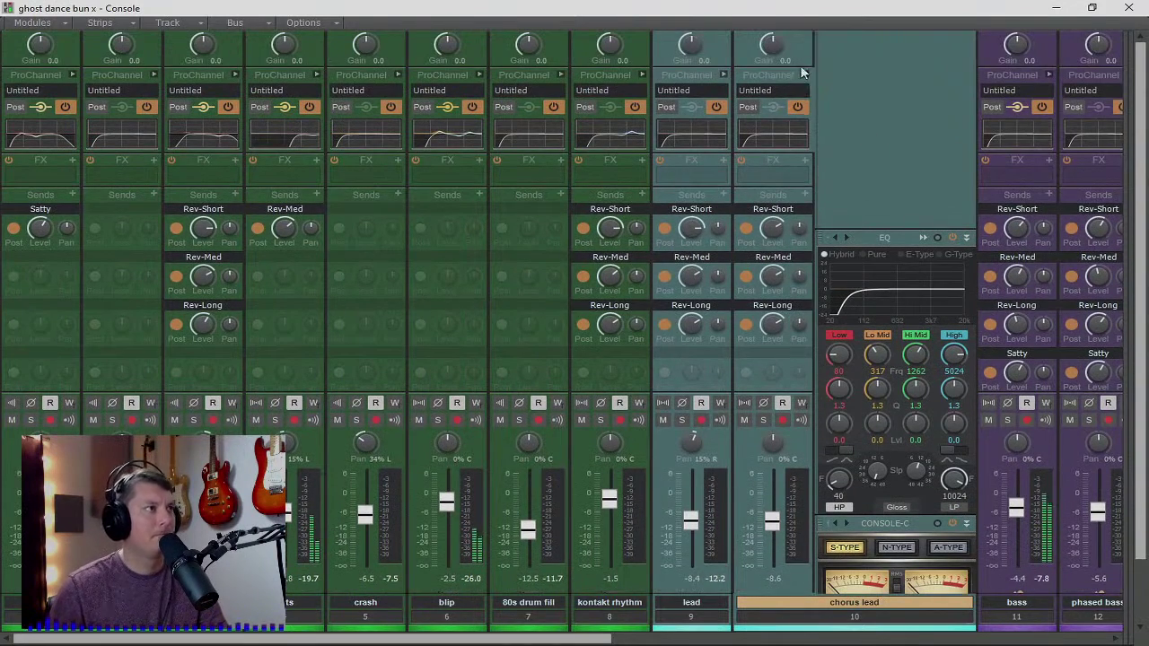
click(804, 75)
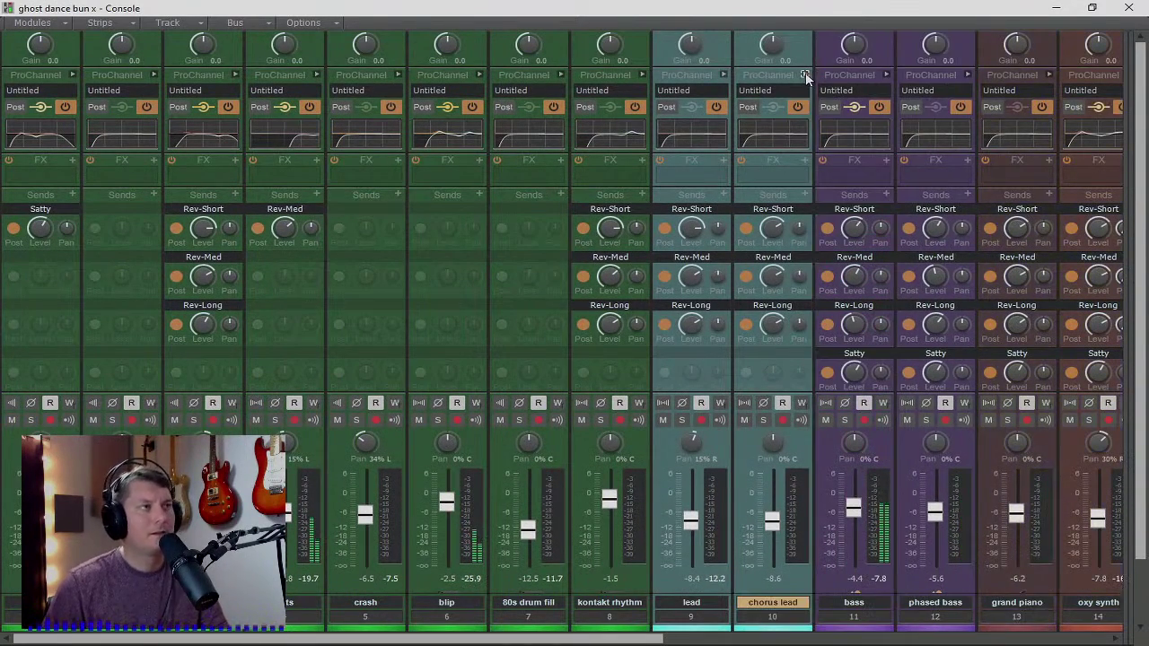
click(1055, 8)
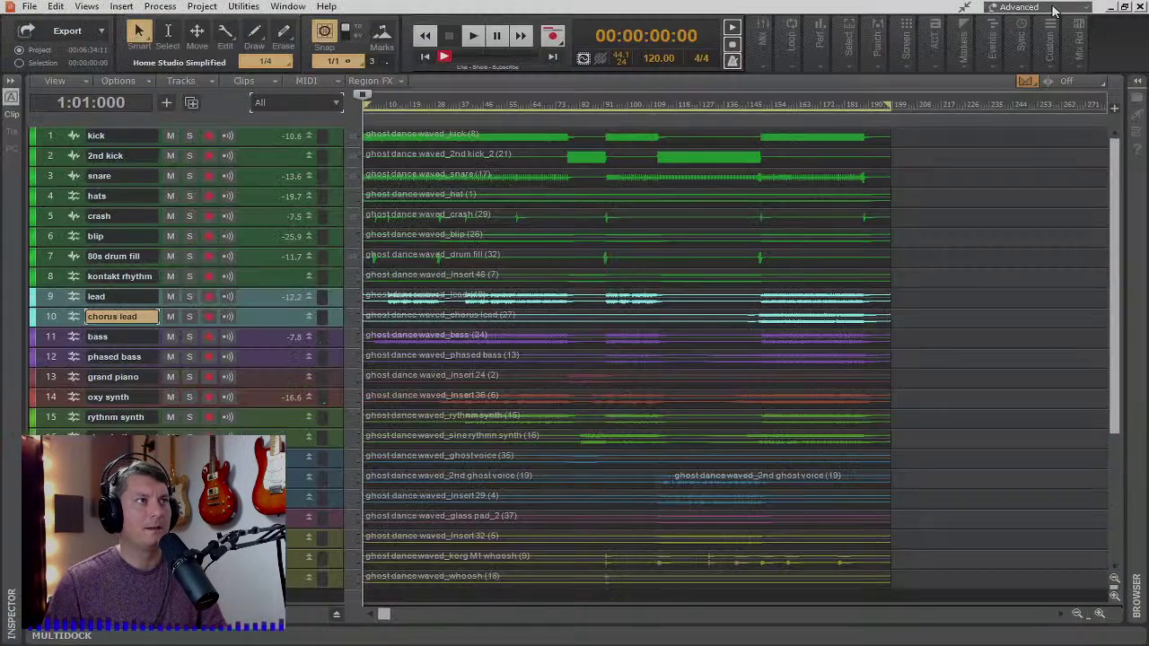
- Bypass all effects globally for the whole mix
click(765, 46)
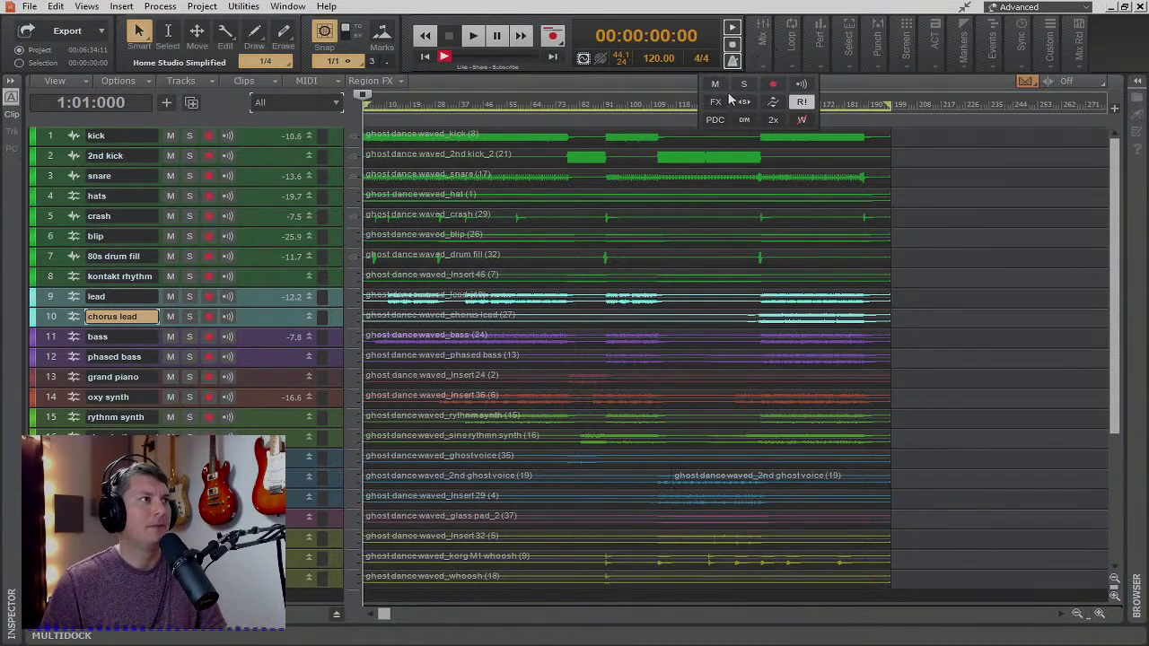
click(716, 104)
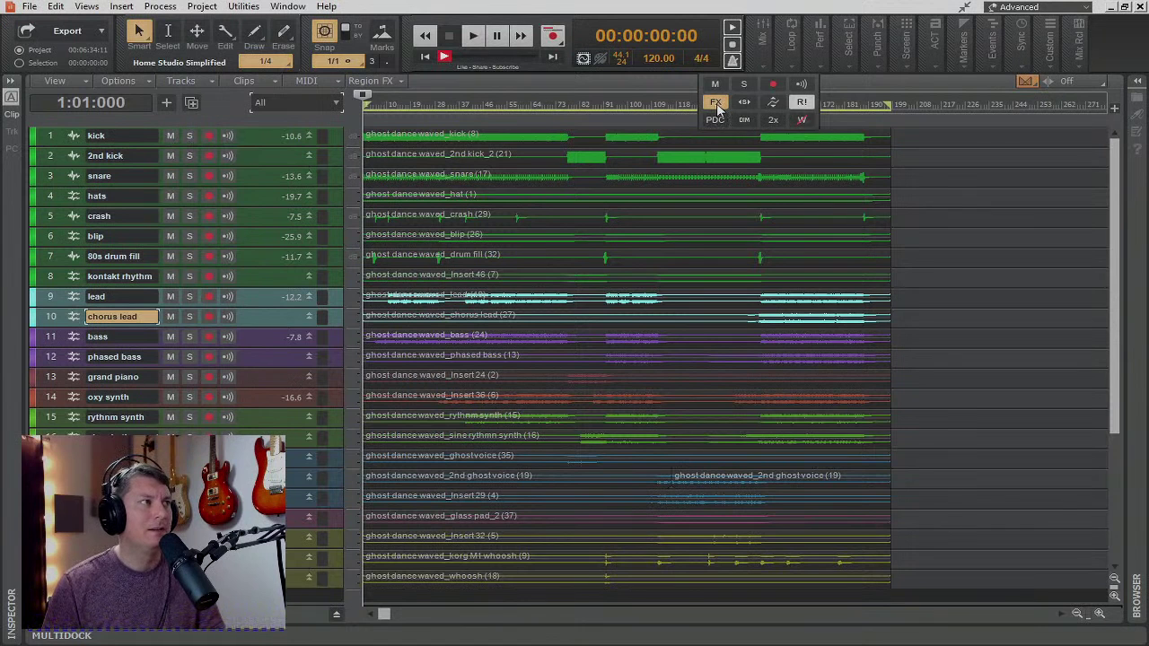
- Play the mix with effects bypassed and lower the Master bus fader to -5.5 dB in the console
click(474, 37)
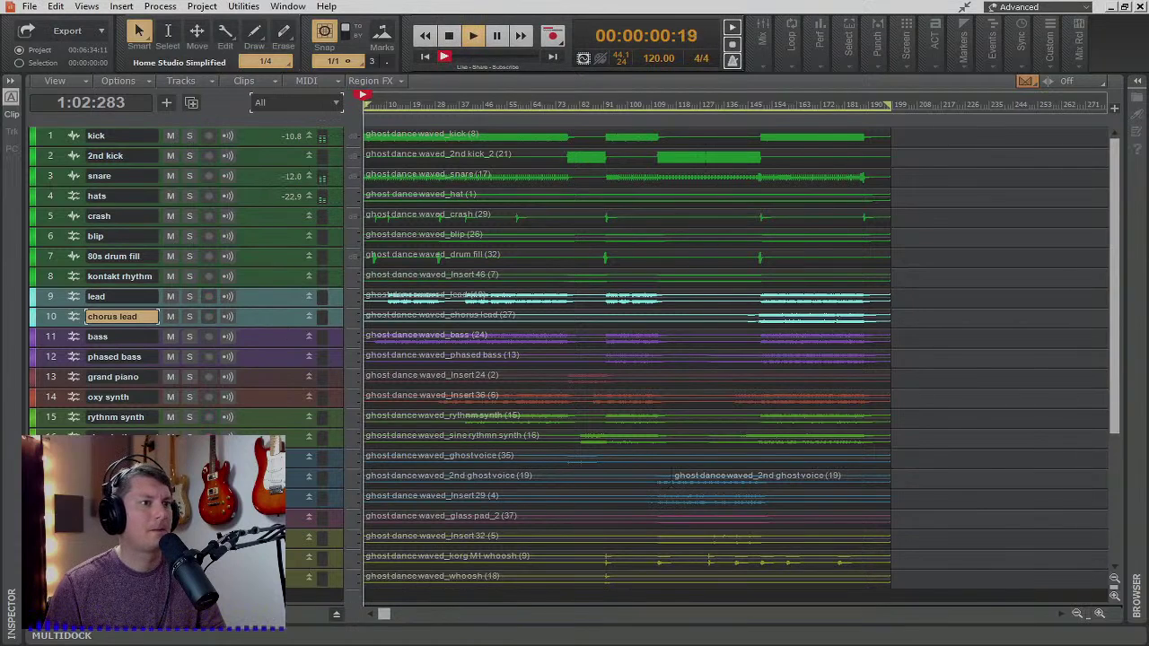
key(alt+2)
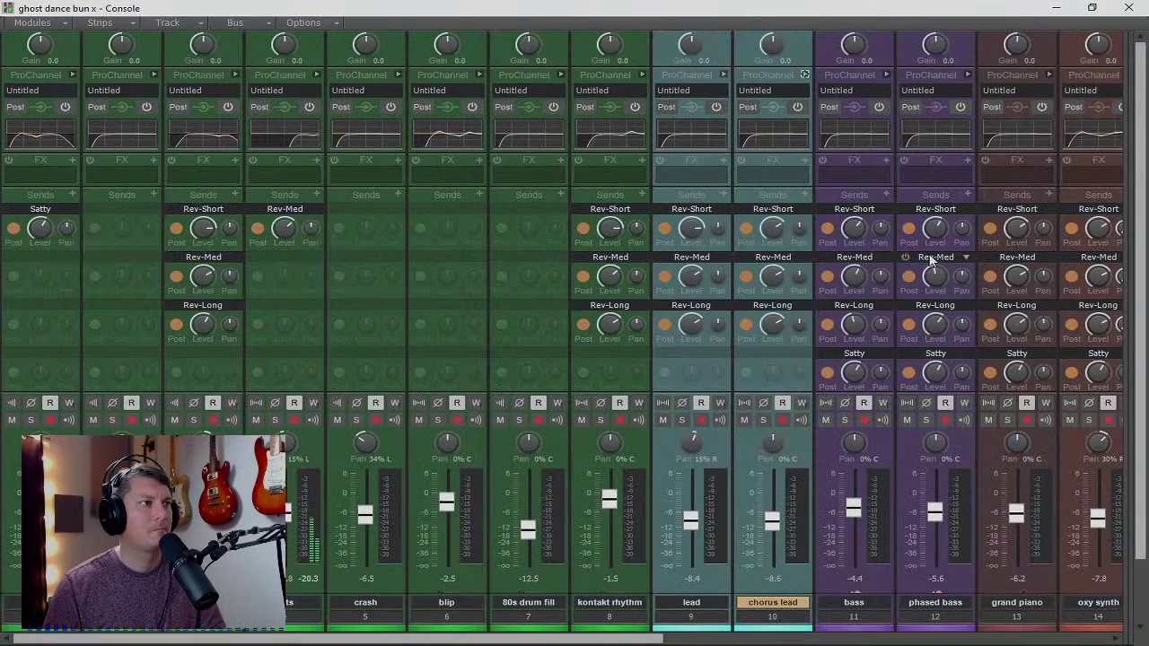
click(1120, 269)
drag(1125, 266, 717, 271)
drag(761, 492, 761, 509)
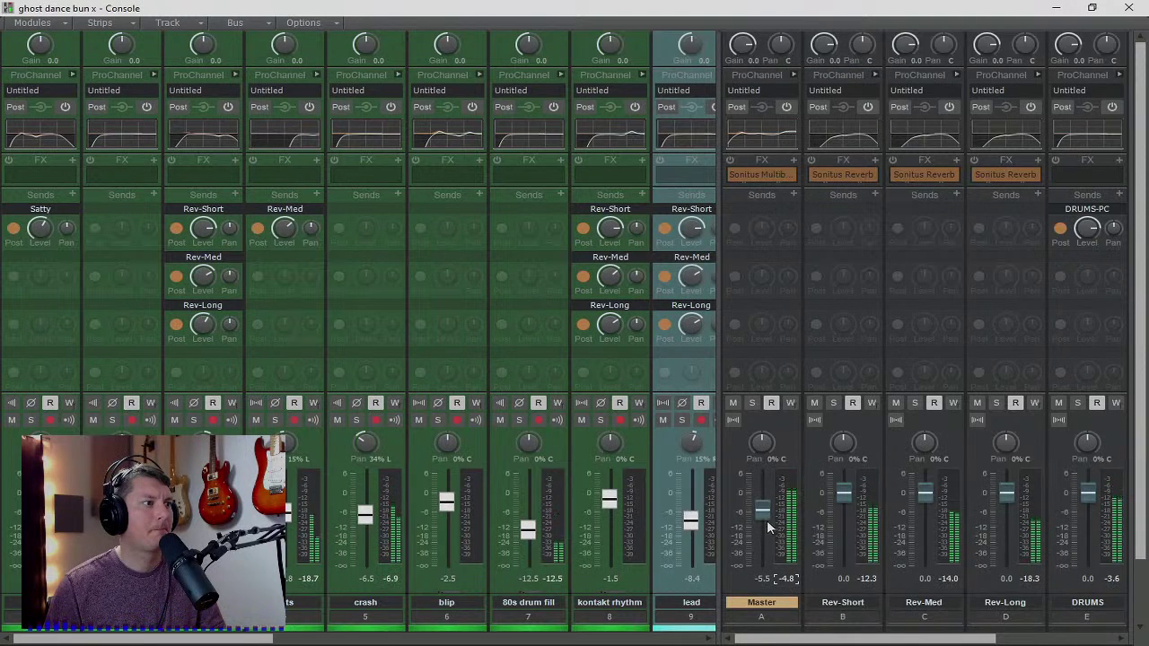
mouse_move(764, 516)
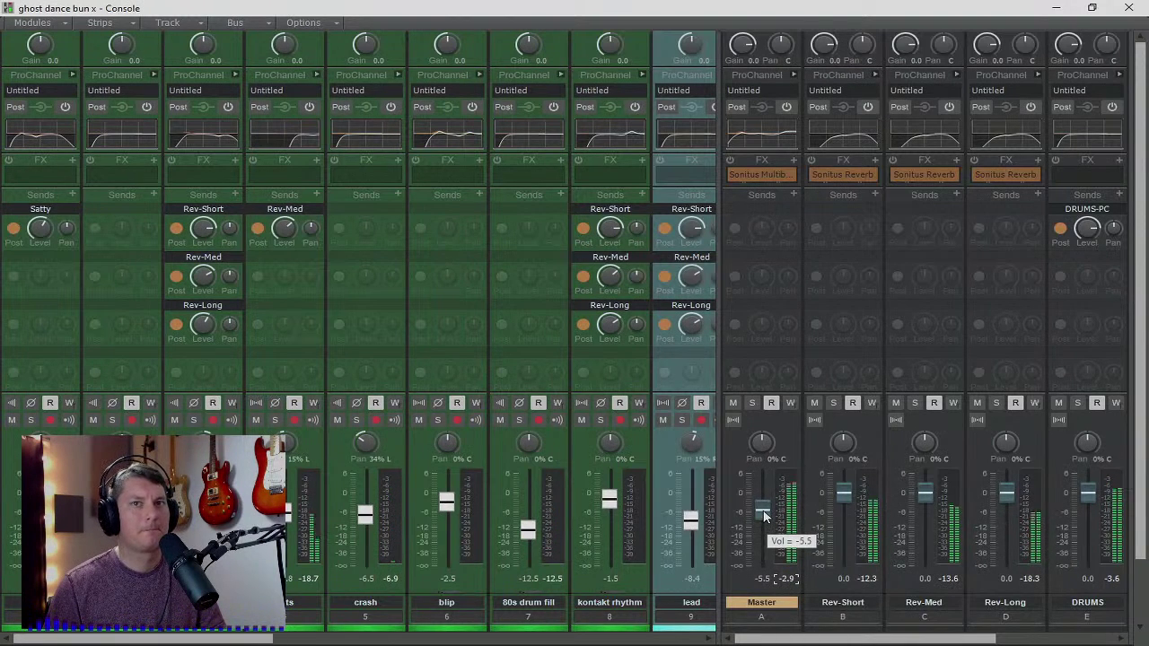
drag(838, 9, 1148, 18)
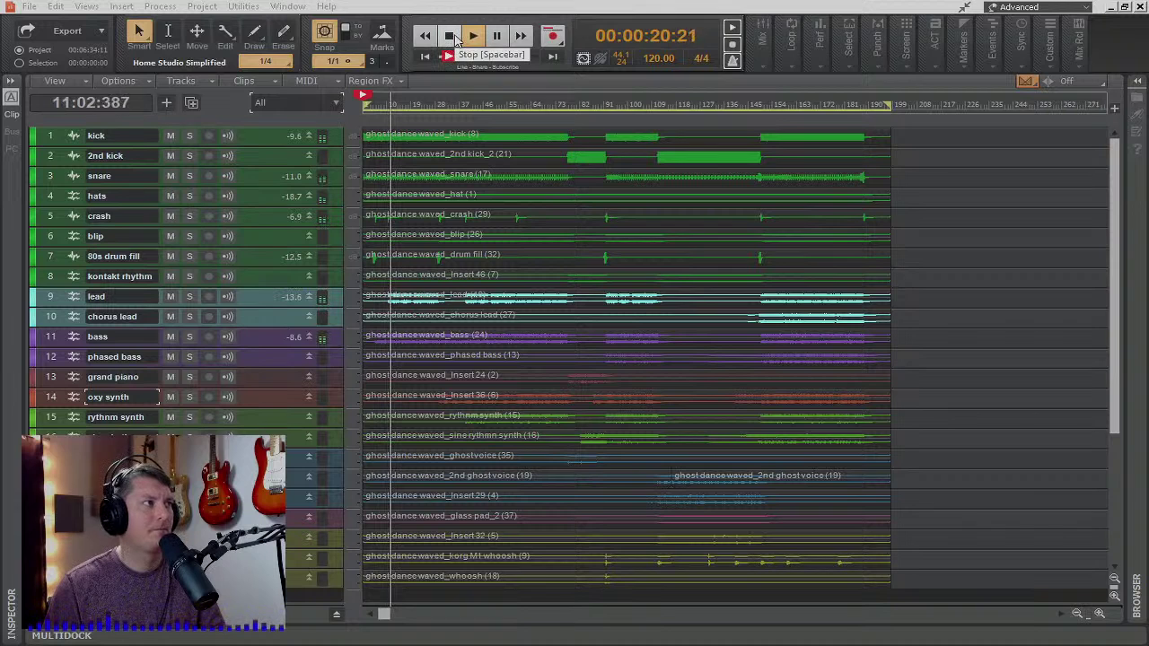
- Pause playback, turn all effects back on globally, and play the processed mix for comparison
click(499, 36)
click(764, 38)
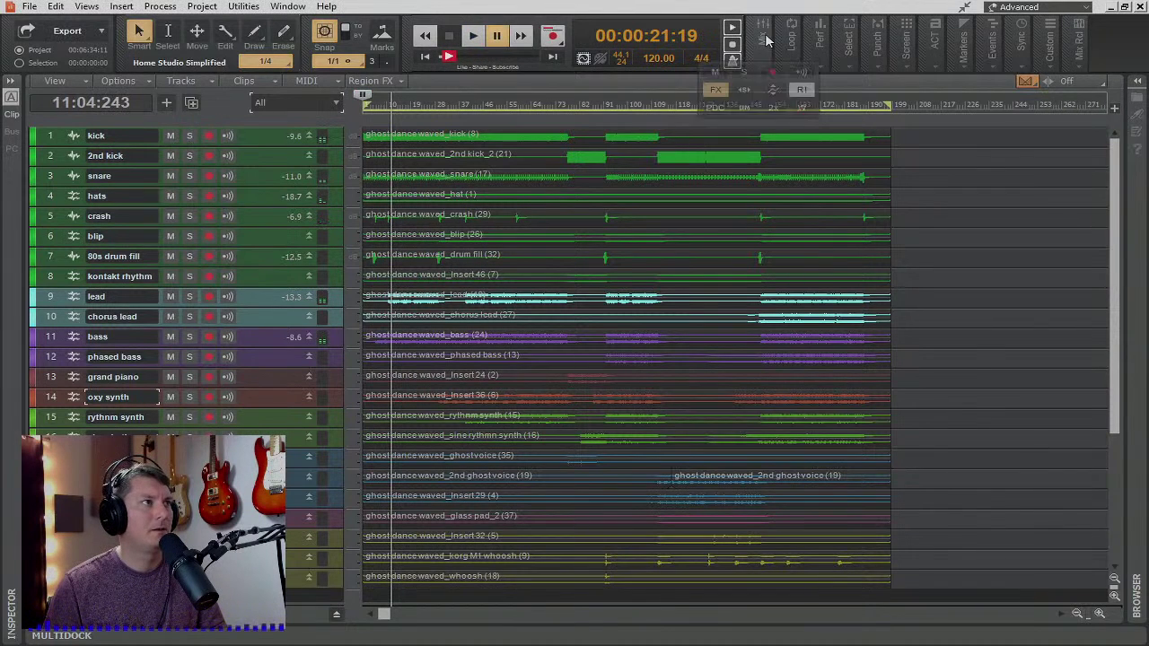
click(719, 103)
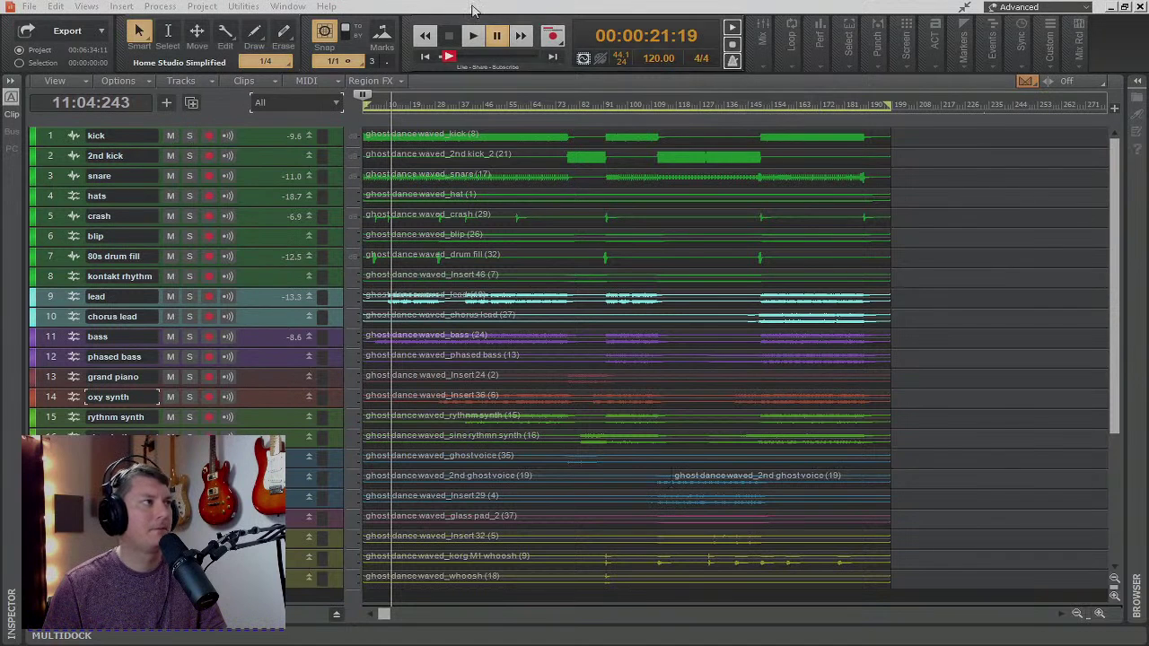
click(473, 41)
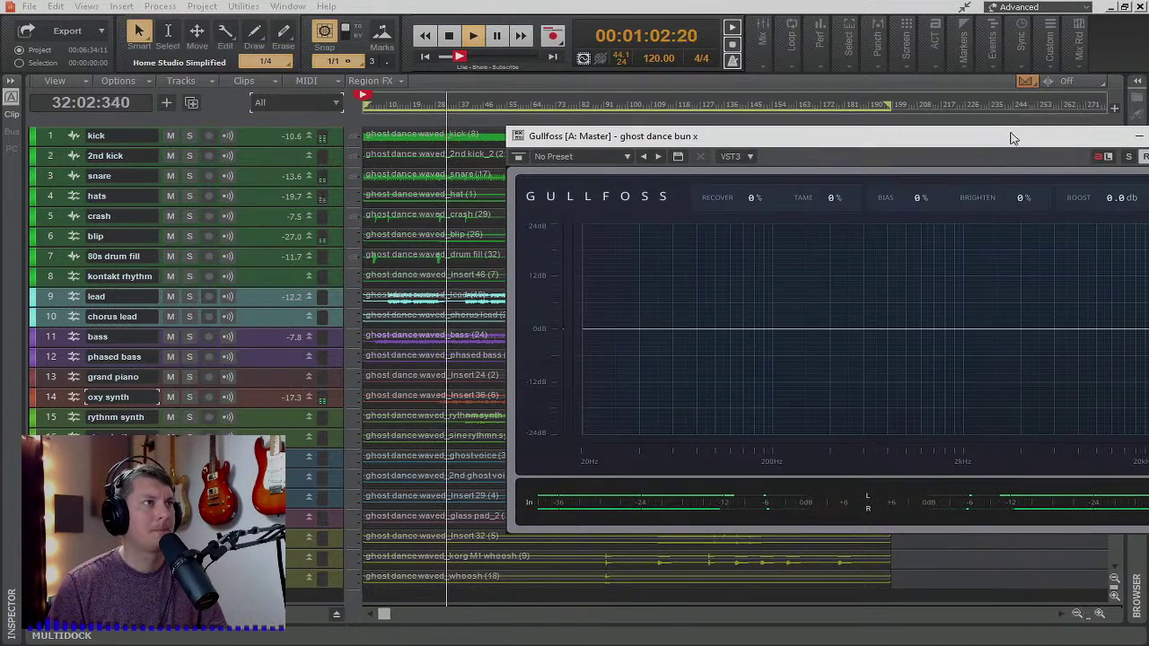
- In Gullfoss on the Master bus, set Recover to 15%, Tame to 45% and Bias to 25%
drag(1011, 138, 699, 156)
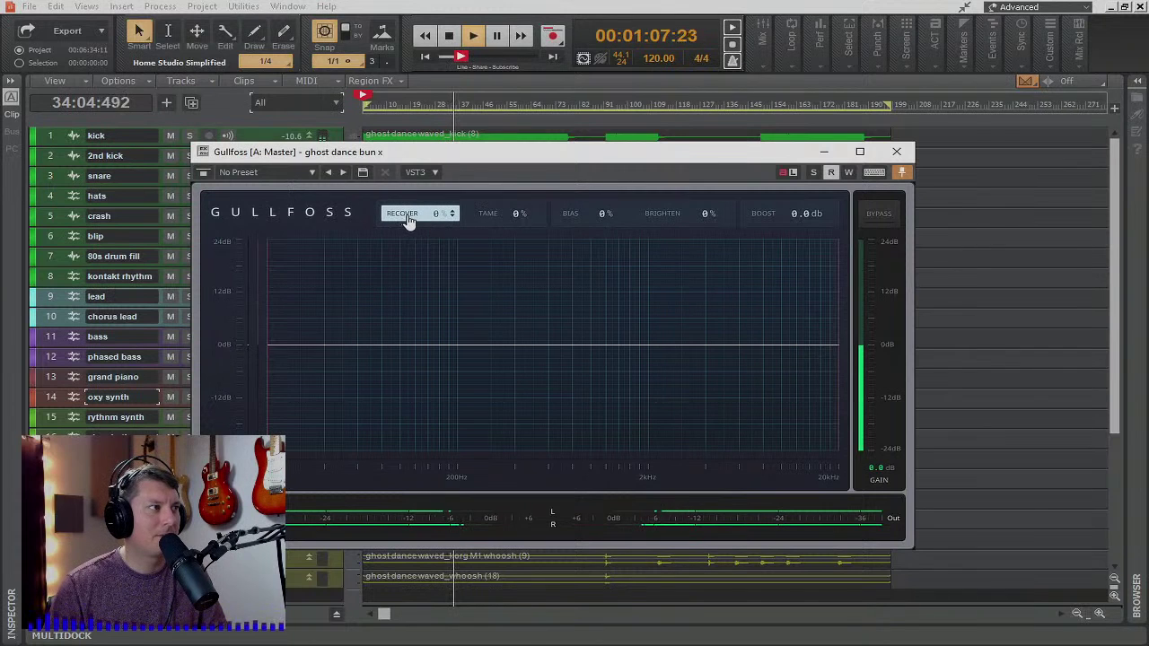
drag(437, 220, 453, 117)
drag(422, 210, 423, 257)
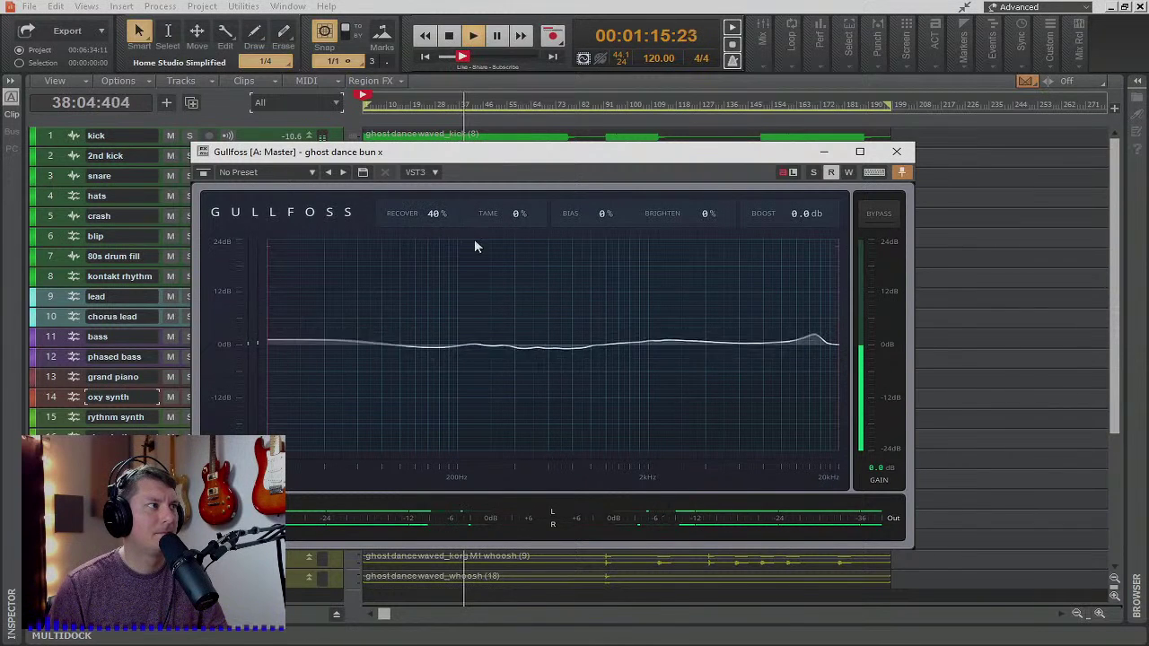
drag(438, 217, 419, 258)
drag(516, 213, 489, 162)
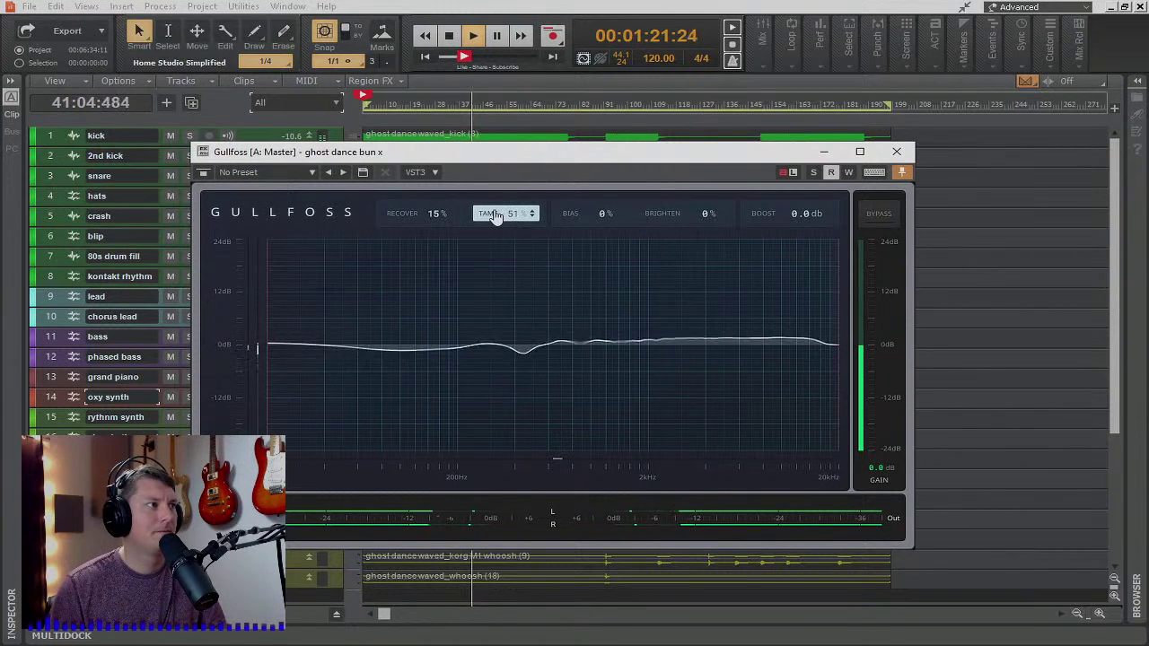
drag(580, 230, 585, 190)
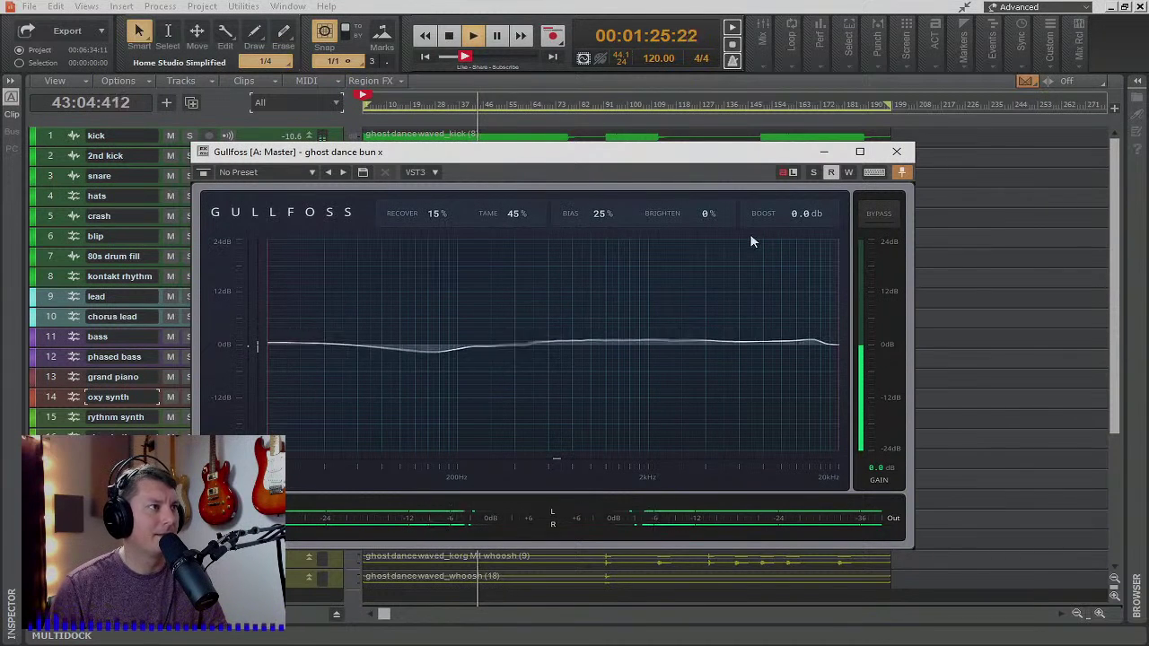
- Compare the playing mix with Gullfoss bypassed and active, leaving the plugin active
click(875, 218)
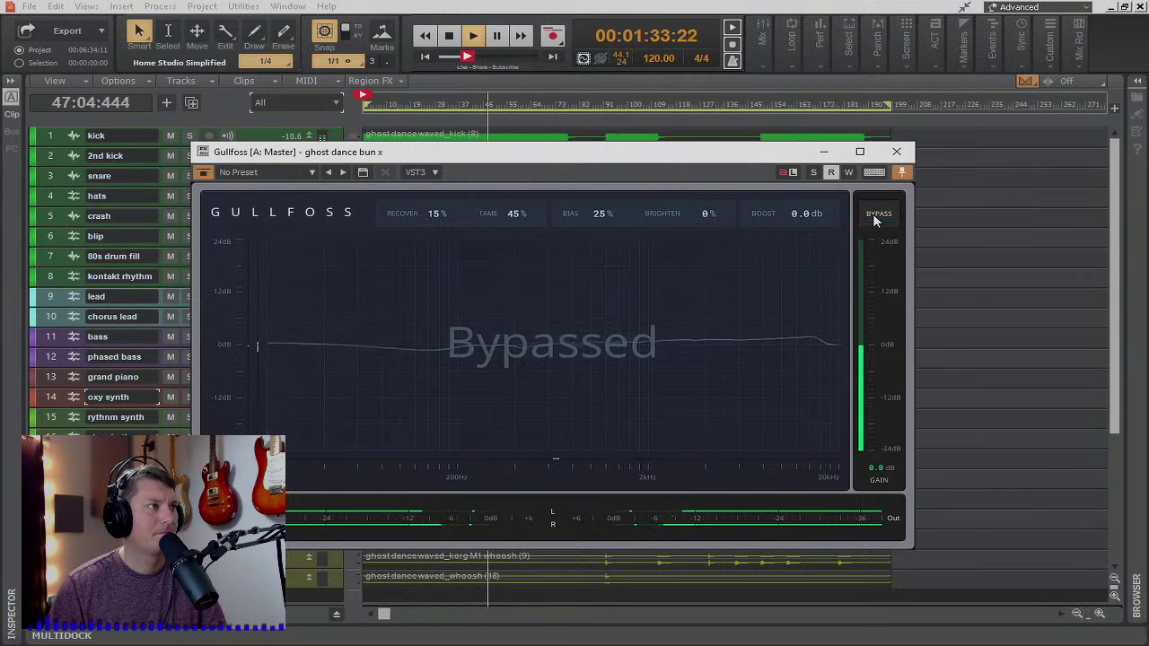
click(875, 219)
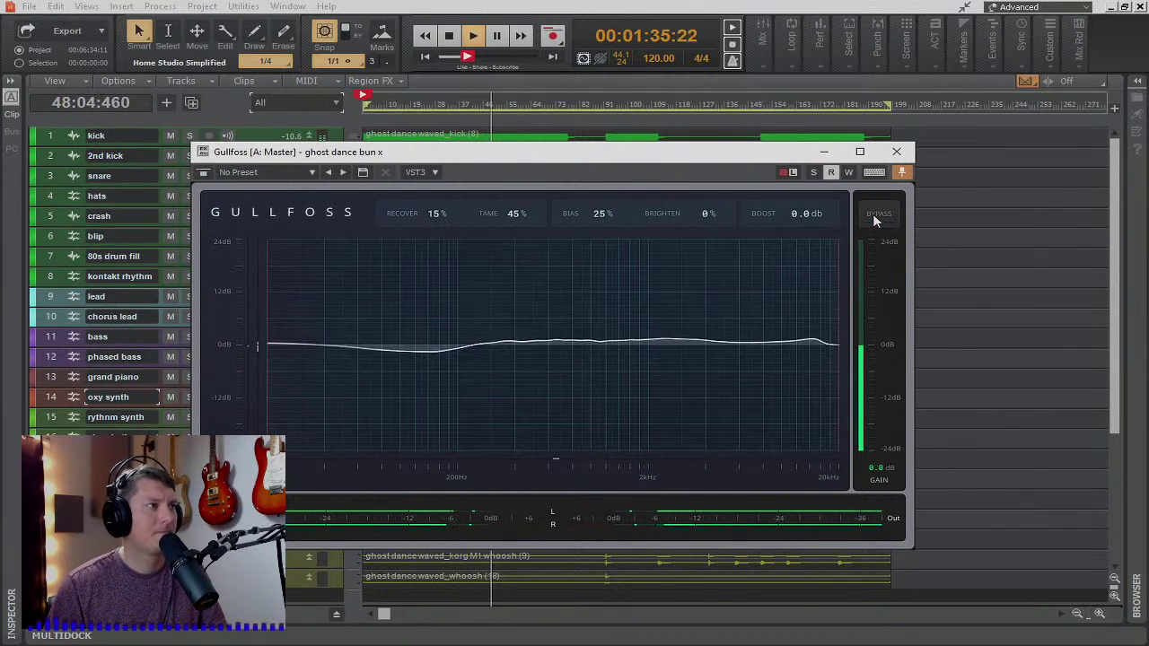
click(875, 218)
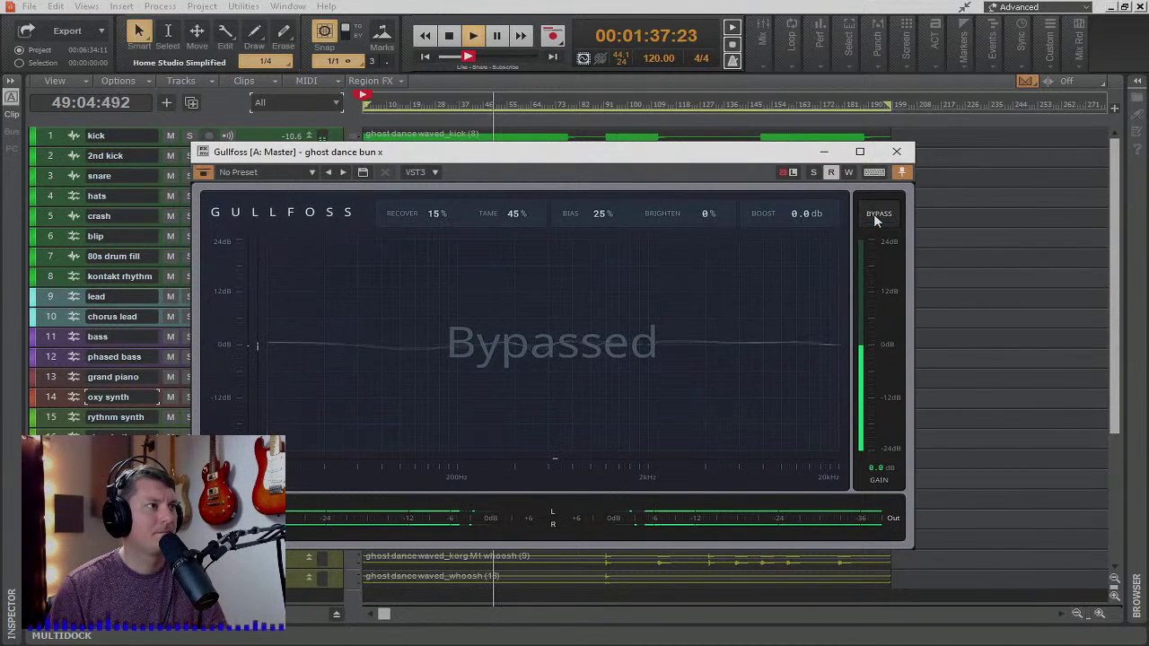
click(875, 218)
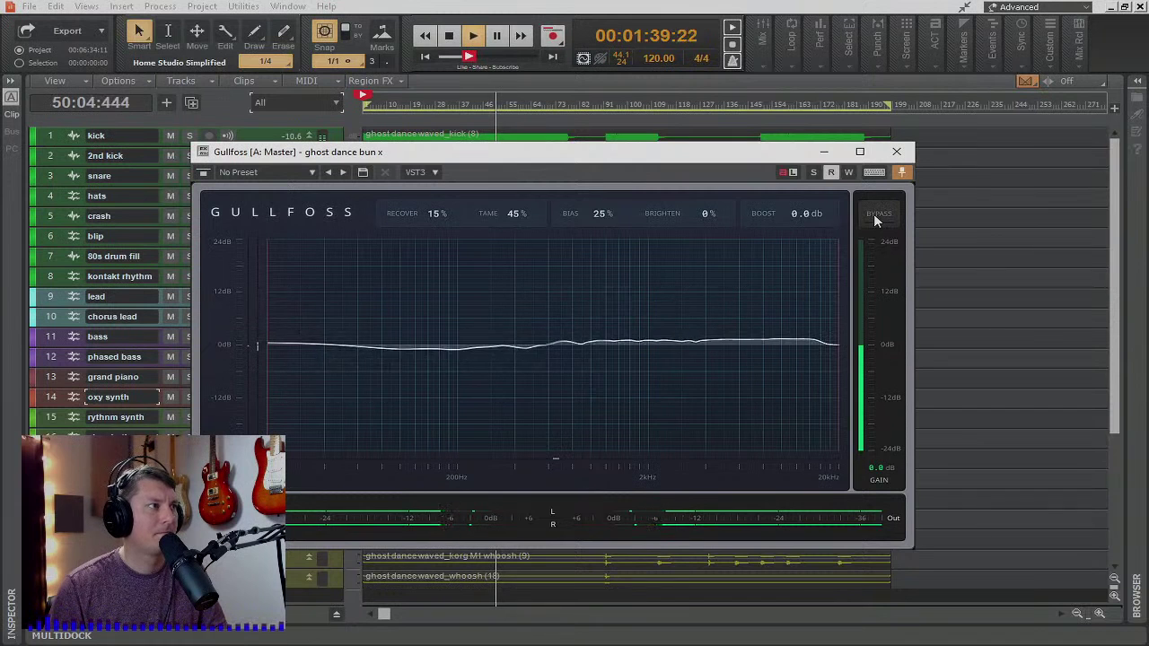
- Raise Gullfoss's Recover to 51%, close the plugin and stop playback
drag(405, 208, 405, 152)
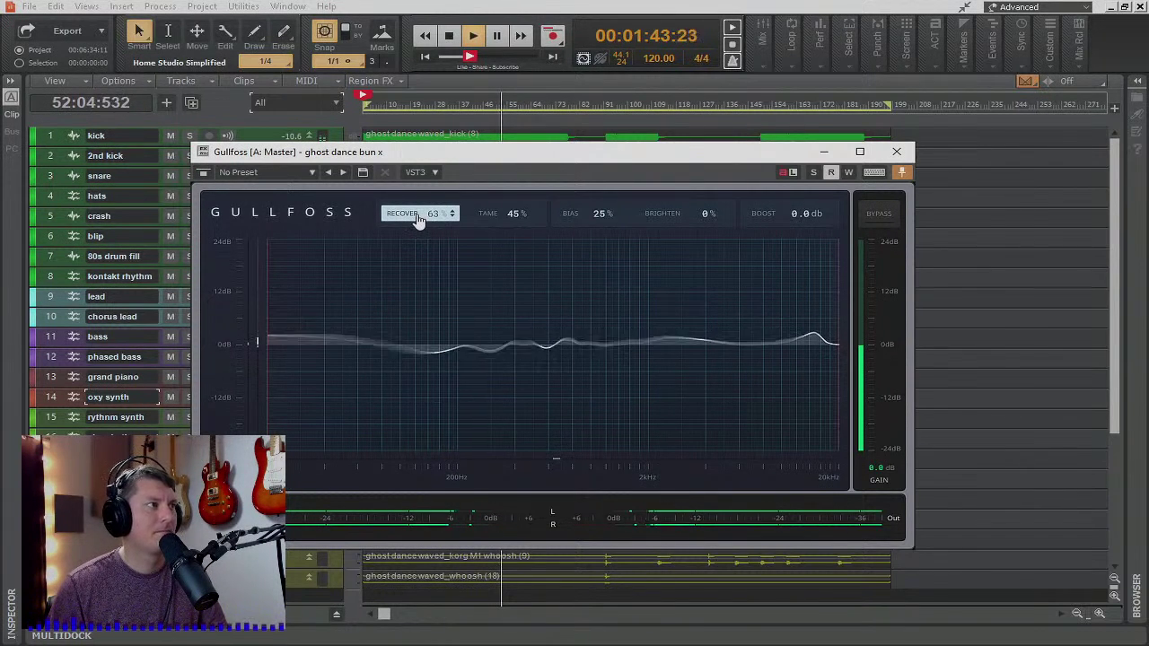
drag(418, 221, 449, 236)
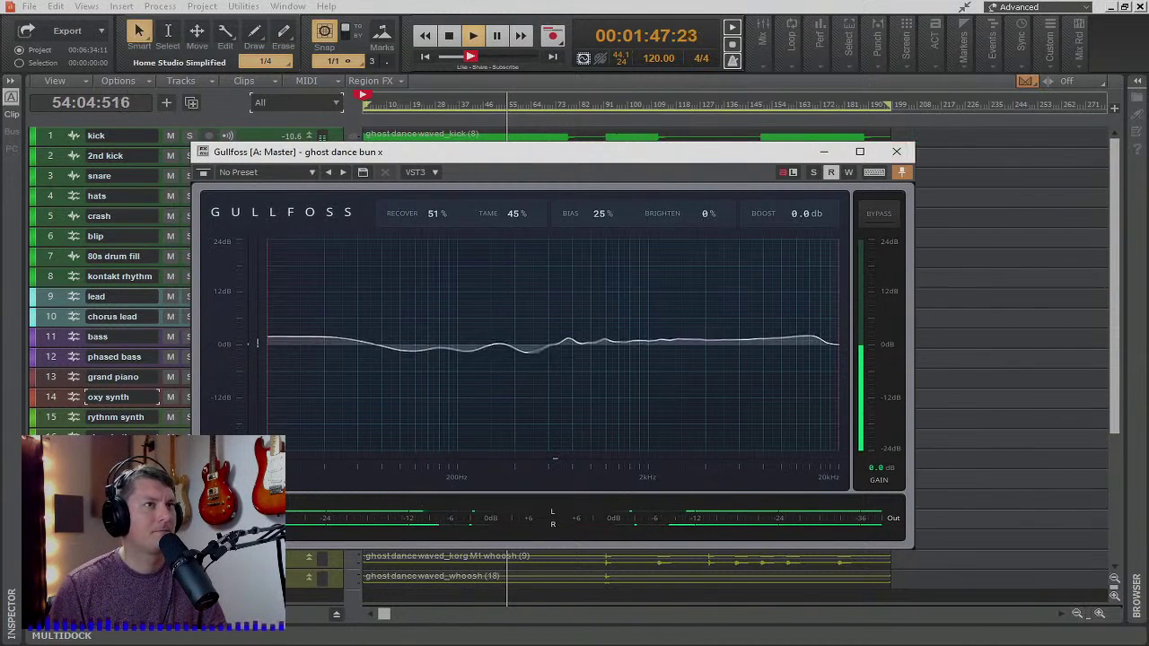
click(895, 152)
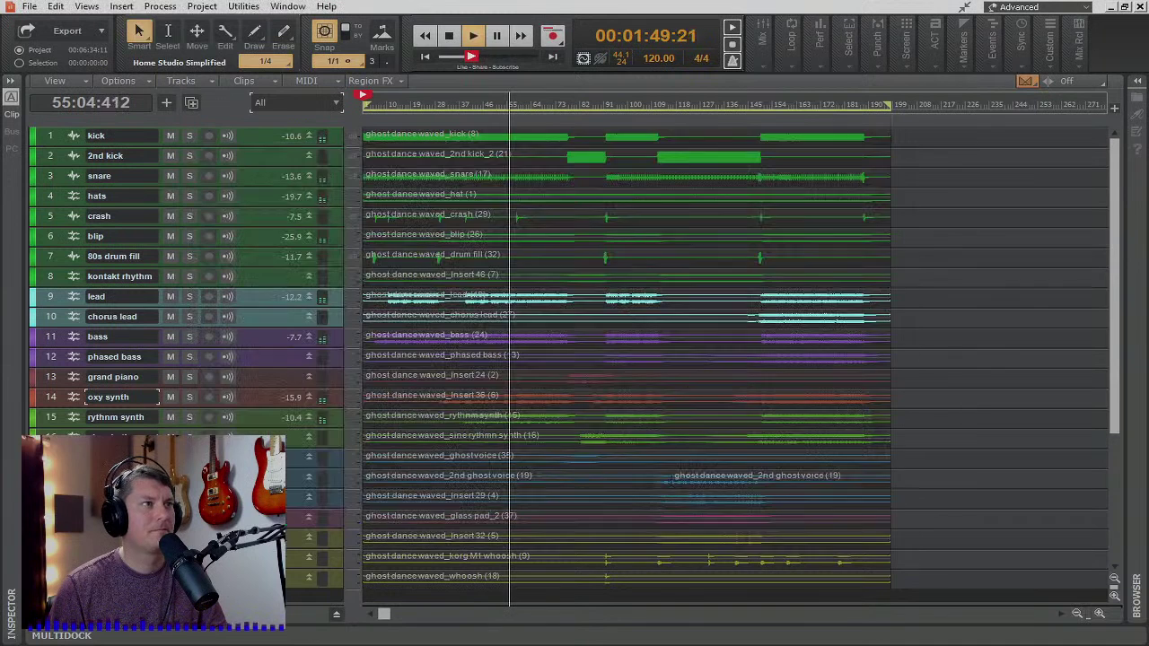
key(space)
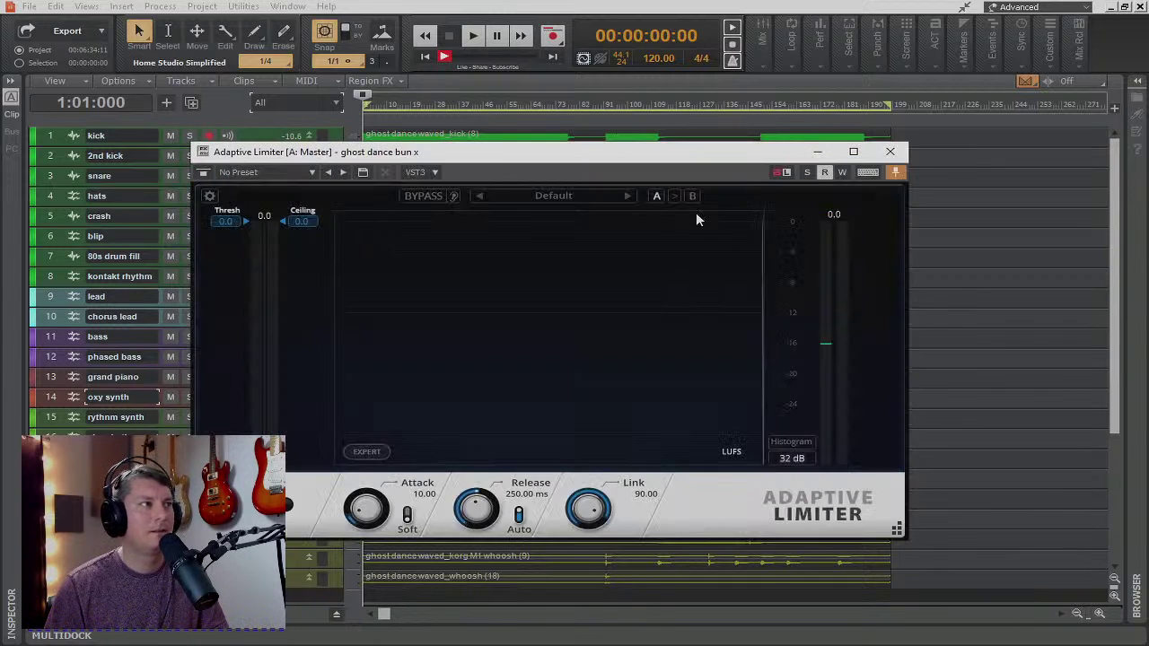
- Close the Adaptive Limiter and, during playback, turn T-RackS One's Volume, Push, Bass Punch and Analog down to 0 on the Master bus
click(889, 152)
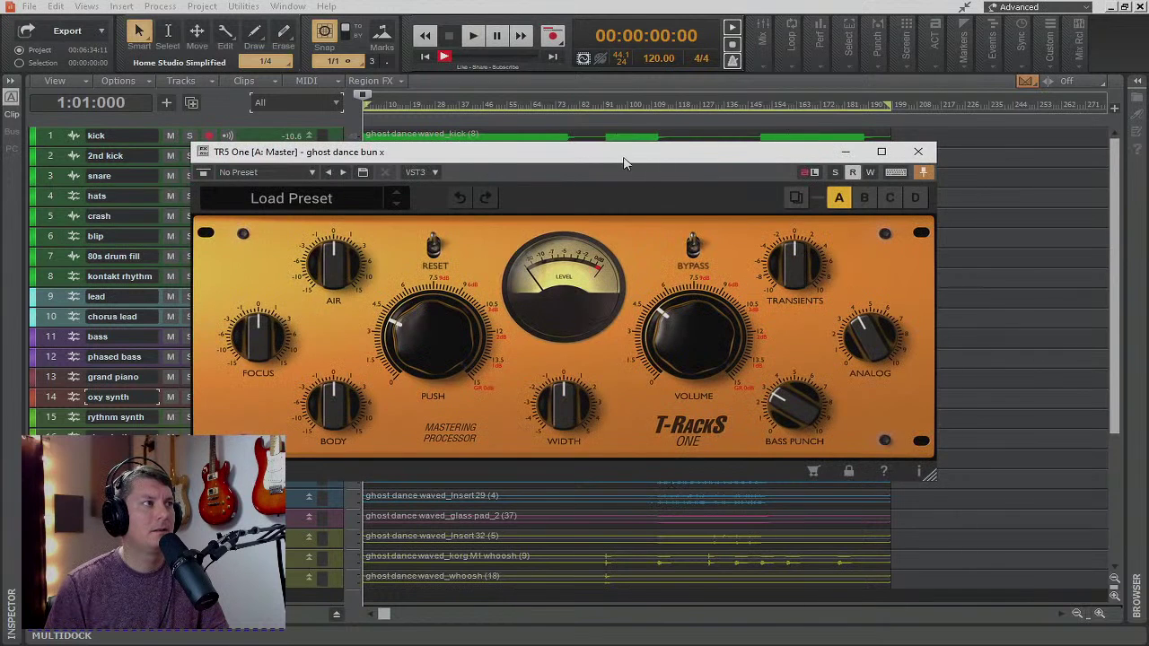
drag(624, 174, 614, 97)
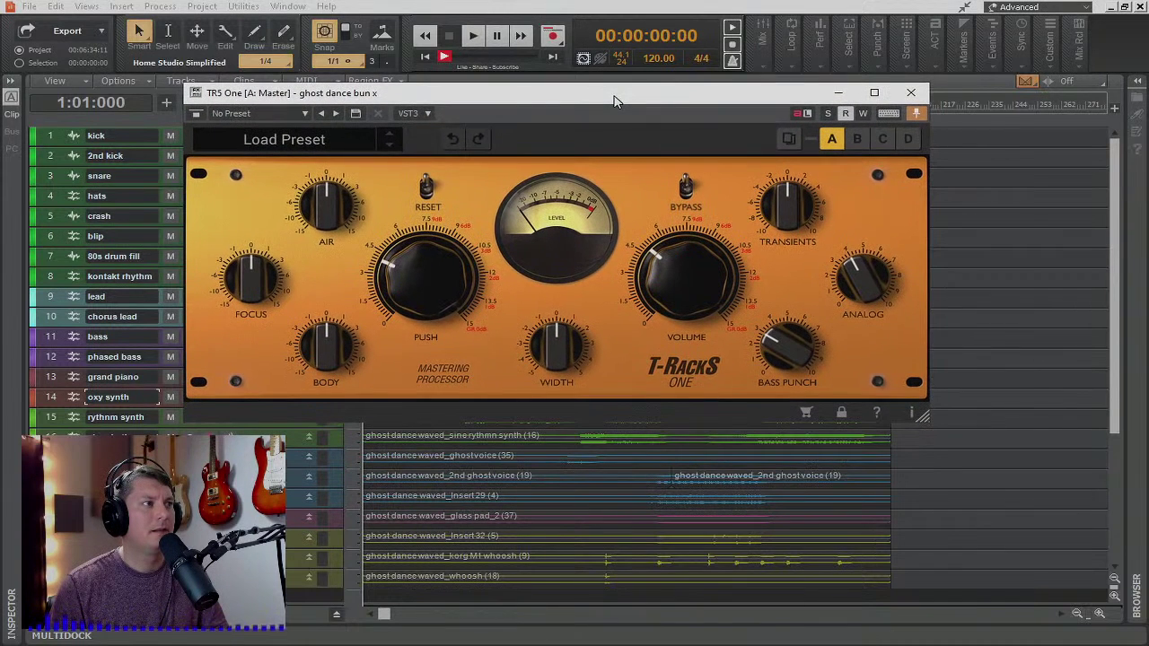
click(475, 40)
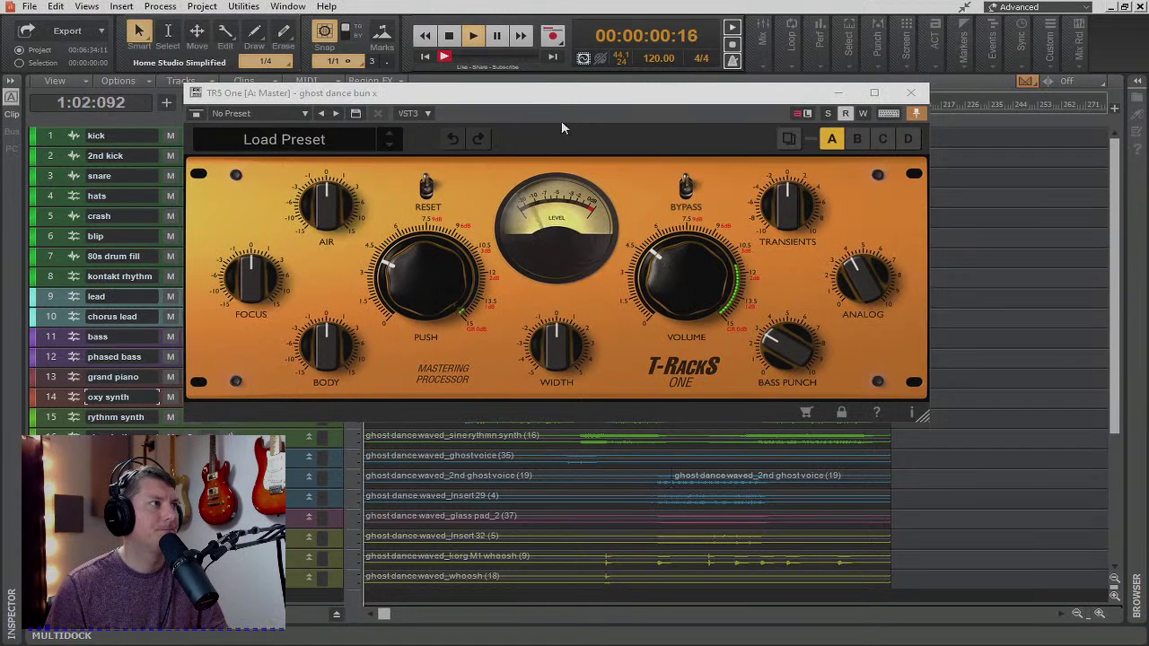
mouse_move(675, 275)
drag(675, 276, 651, 434)
drag(424, 278, 405, 457)
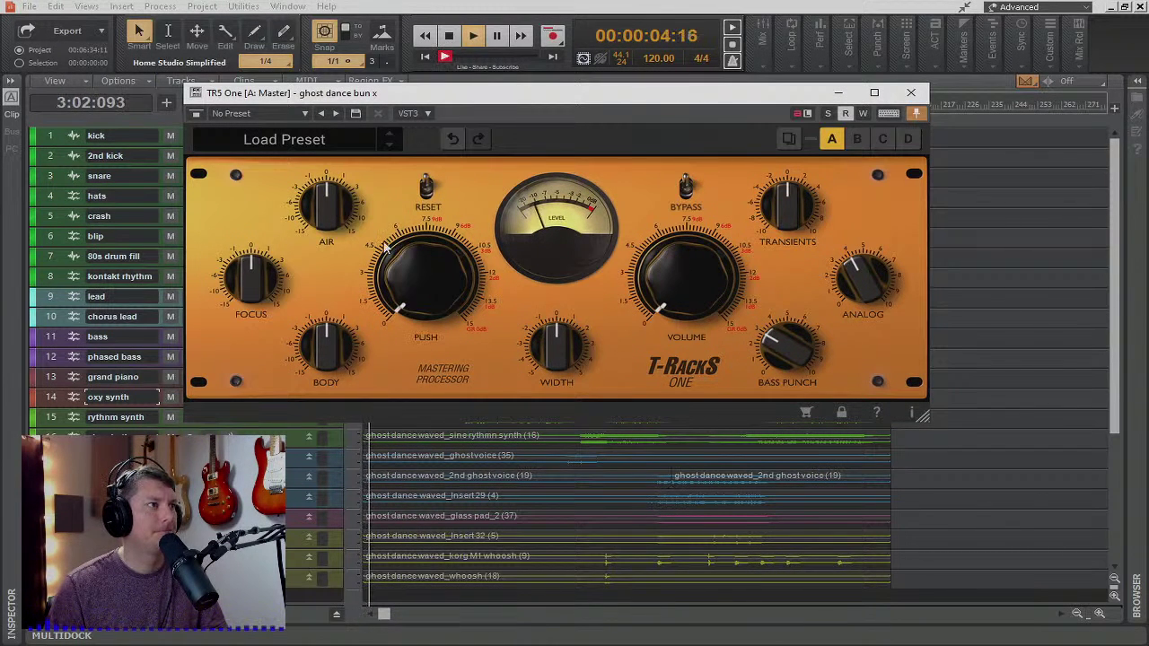
drag(503, 102, 530, 163)
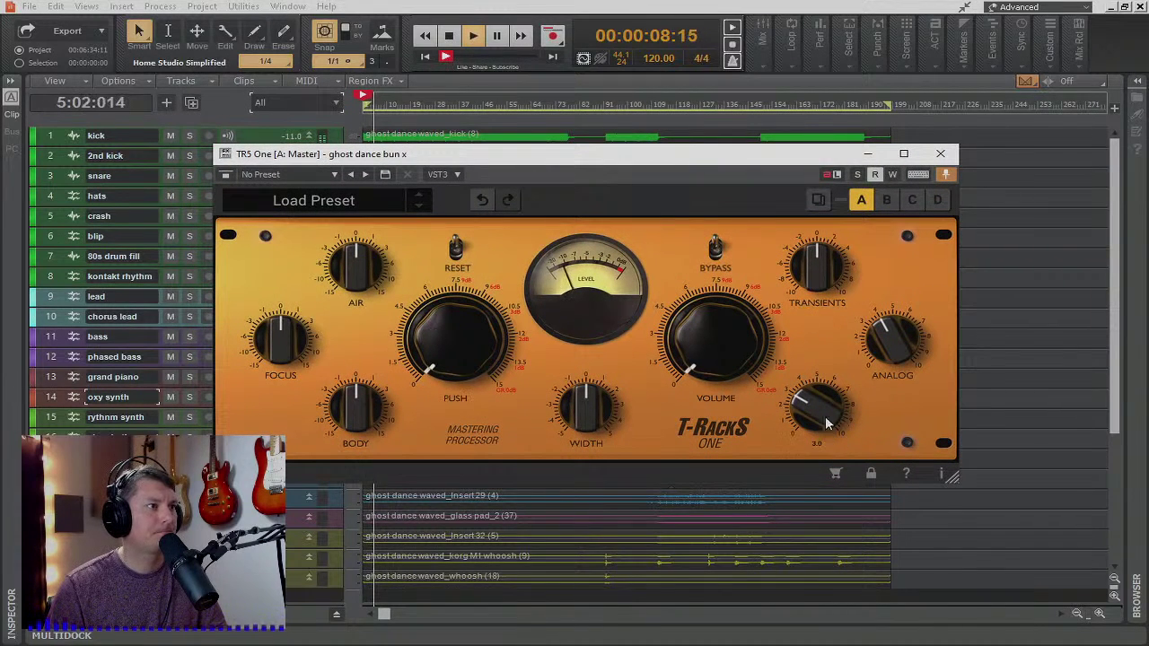
drag(830, 421, 821, 524)
drag(886, 352, 870, 480)
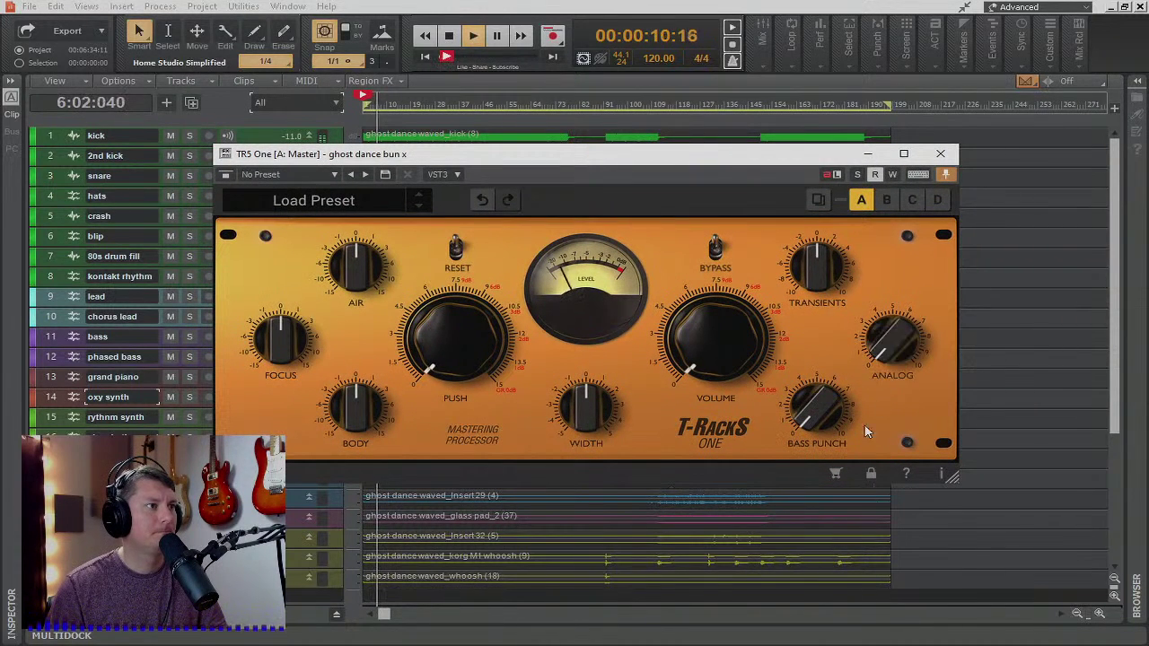
- Set T-RackS One's Analog to about 3, Bass Punch to 2.9 and Push to about 3
drag(886, 354, 862, 168)
drag(888, 339, 867, 452)
drag(815, 415, 793, 401)
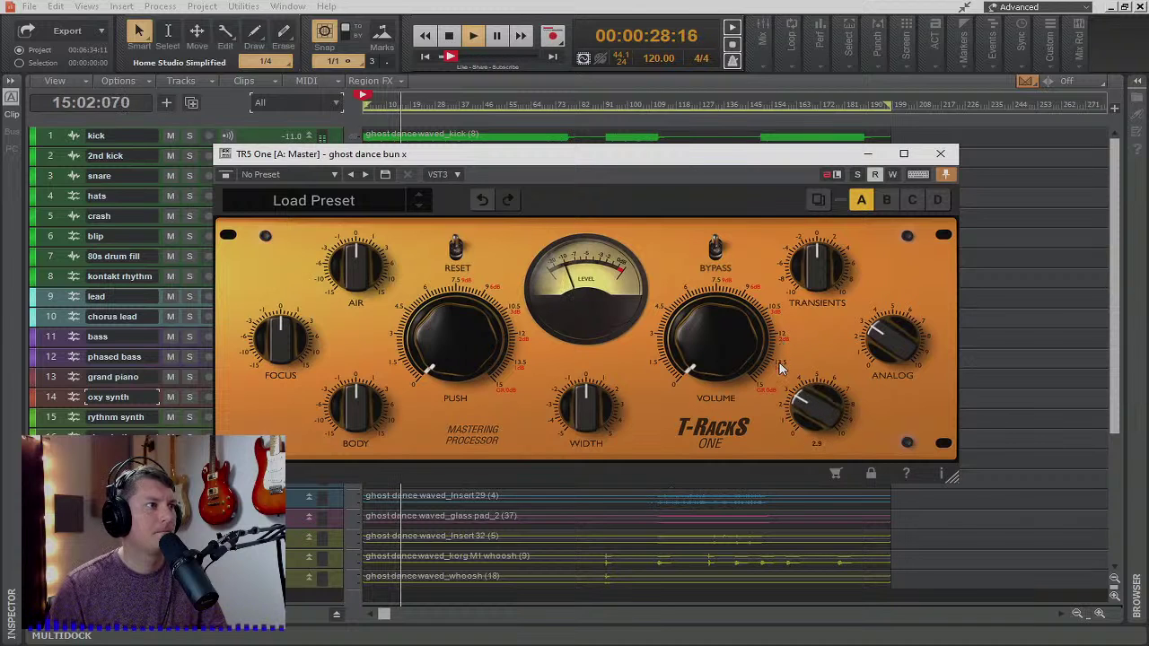
drag(451, 357, 408, 316)
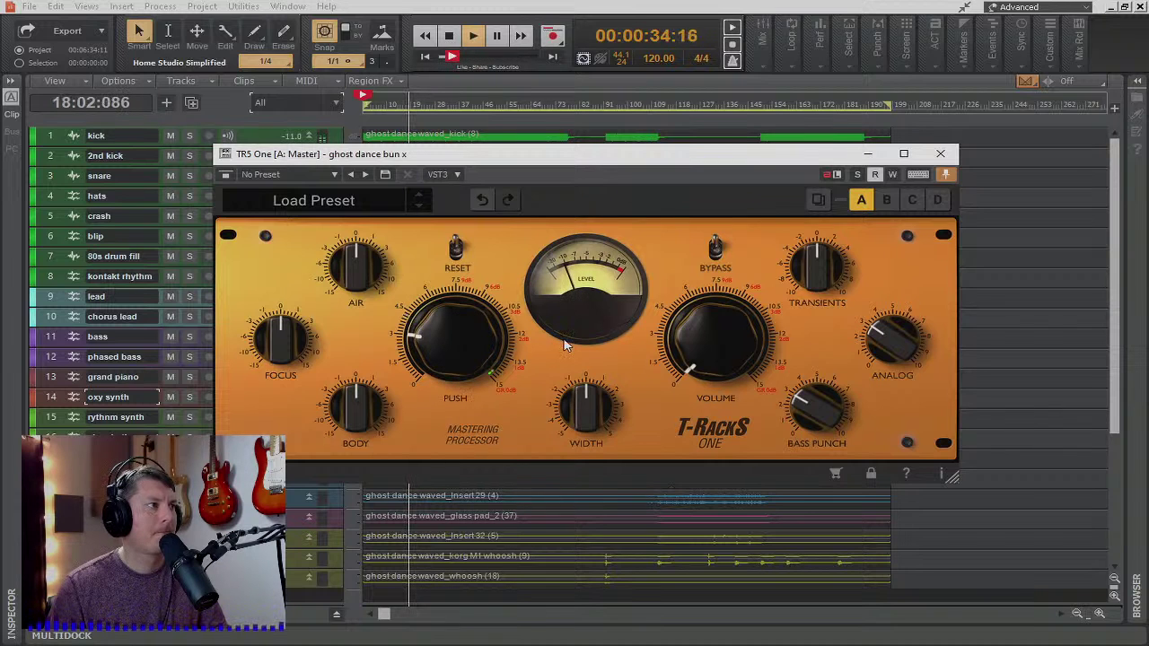
- Boost Body and Focus moderately and Air slightly in T-RackS One, and audition Width before returning it to 0
mouse_move(354, 418)
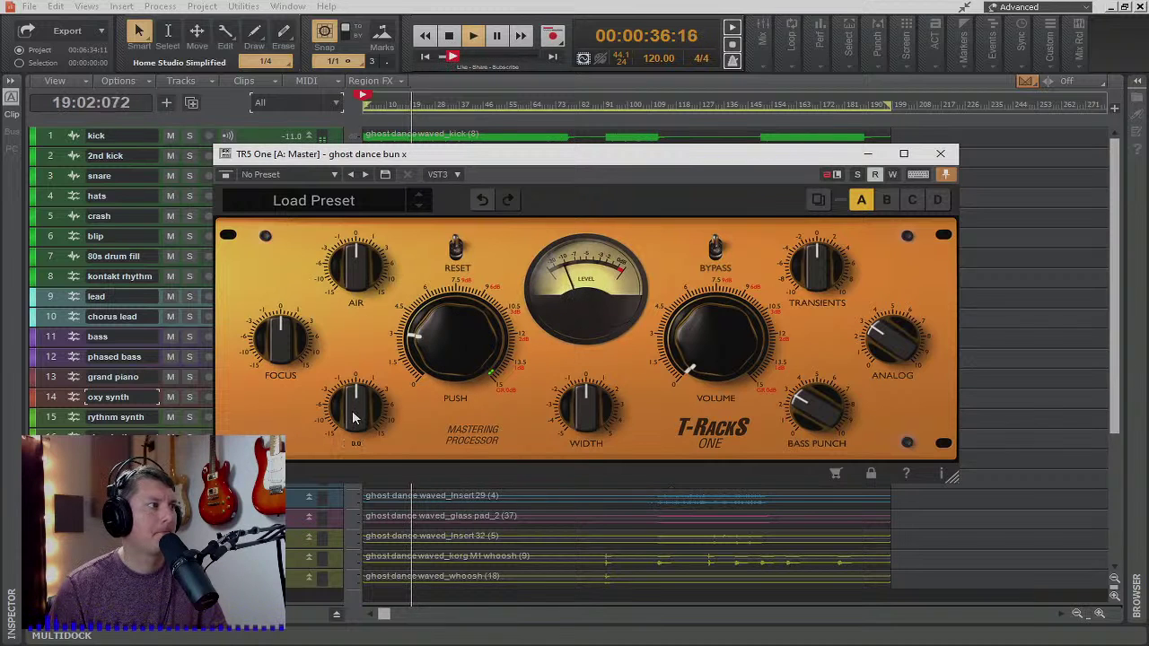
drag(353, 417, 333, 482)
drag(269, 337, 278, 361)
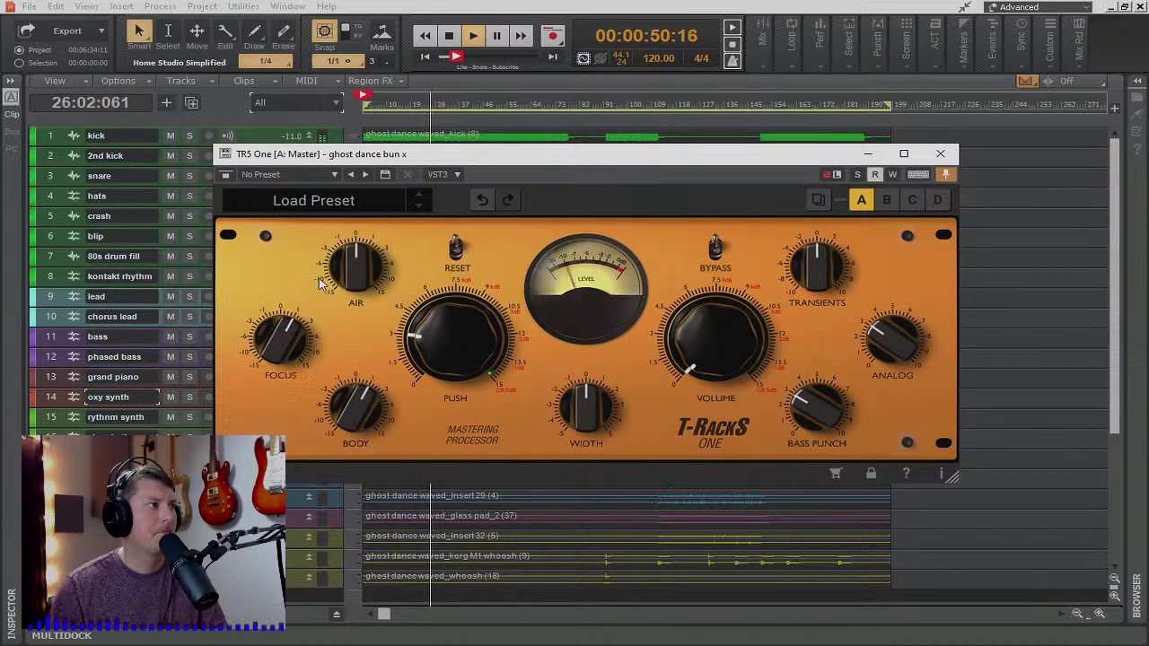
mouse_move(357, 278)
mouse_down()
mouse_move(342, 250)
mouse_move(349, 280)
mouse_up()
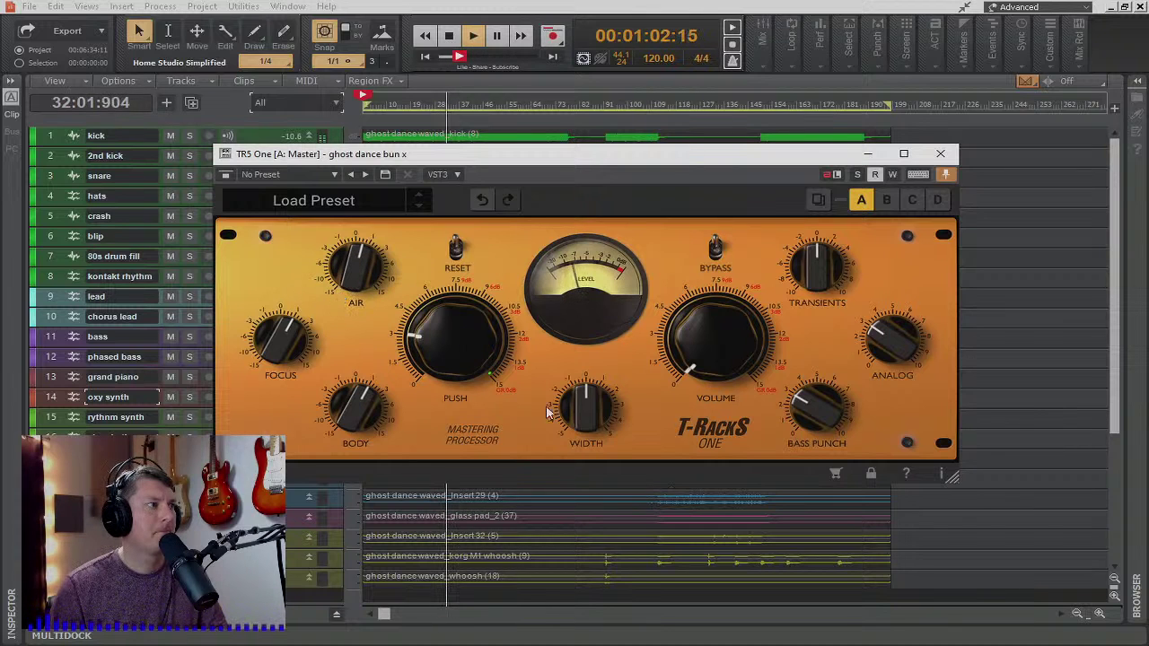
mouse_move(592, 429)
mouse_down()
mouse_move(575, 355)
mouse_move(577, 465)
mouse_move(582, 422)
mouse_move(583, 437)
mouse_up()
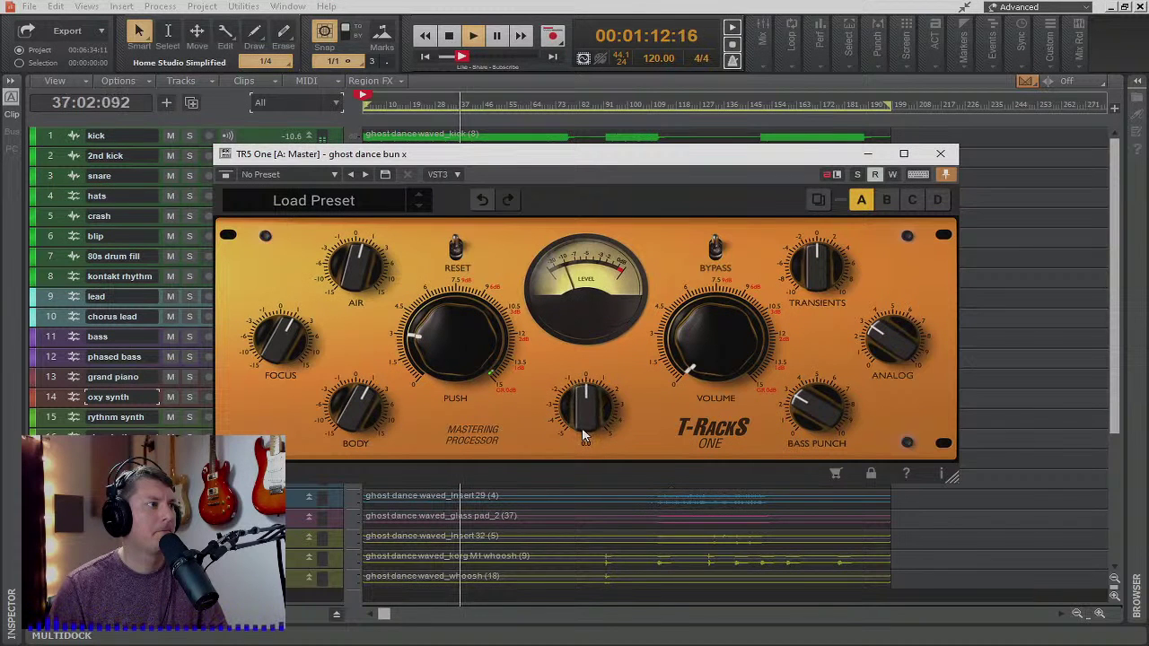
- Try T-RackS One's Push at 5.3, reduce it to about 2, and raise Volume to about 1.5
drag(477, 350, 461, 321)
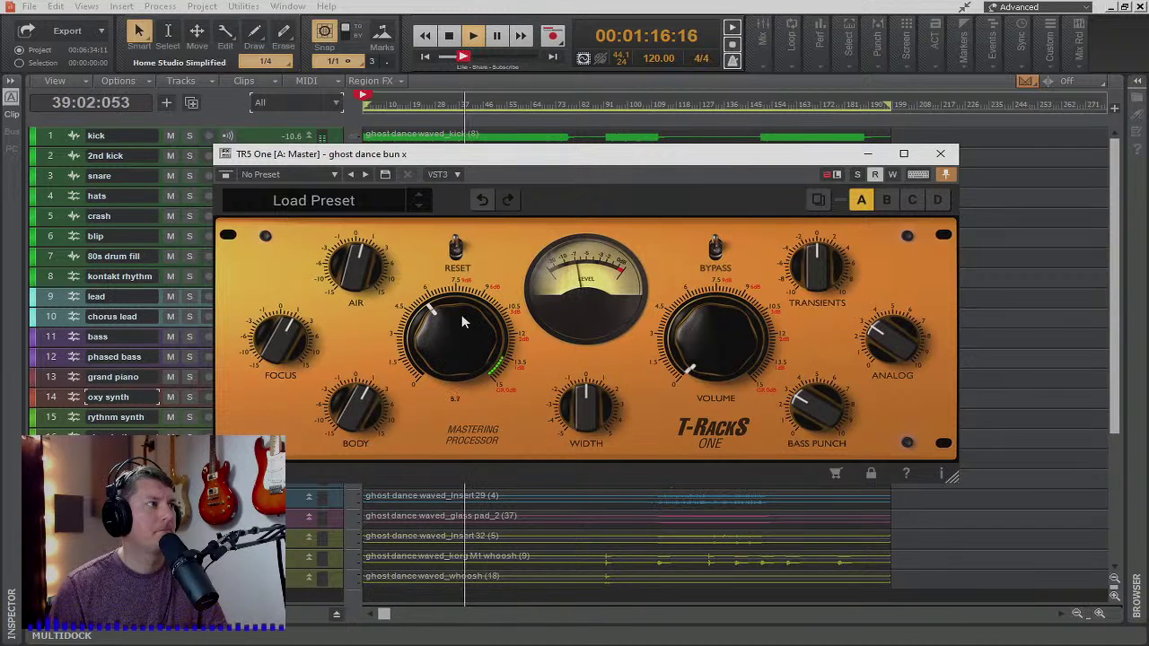
drag(461, 319, 458, 365)
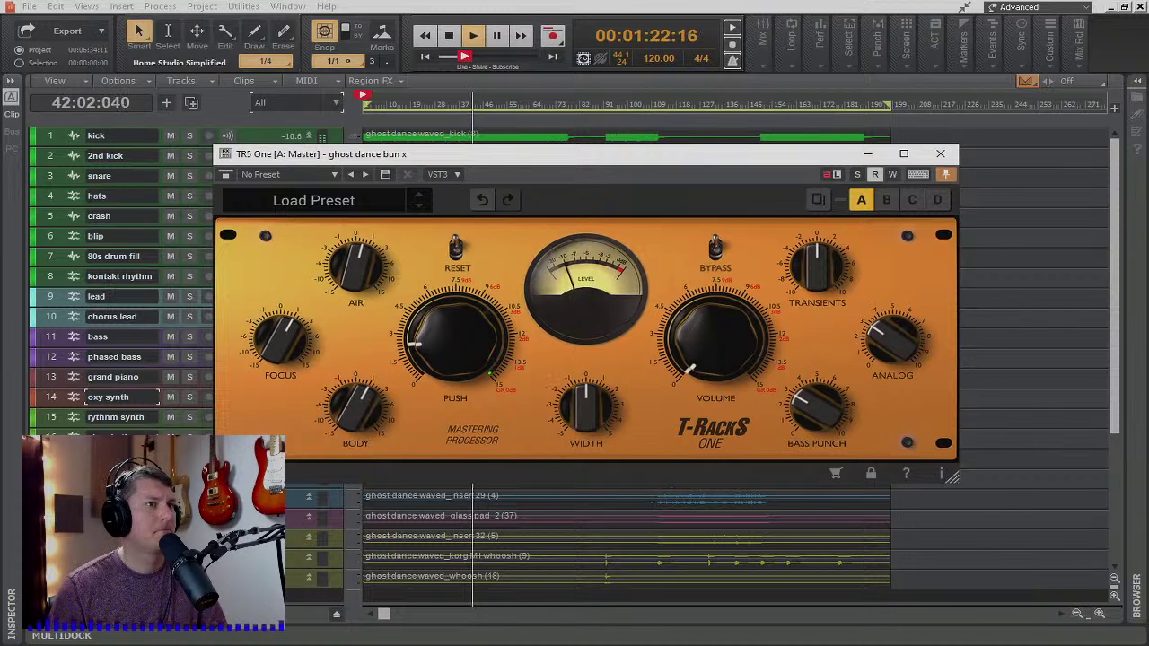
drag(700, 347, 687, 327)
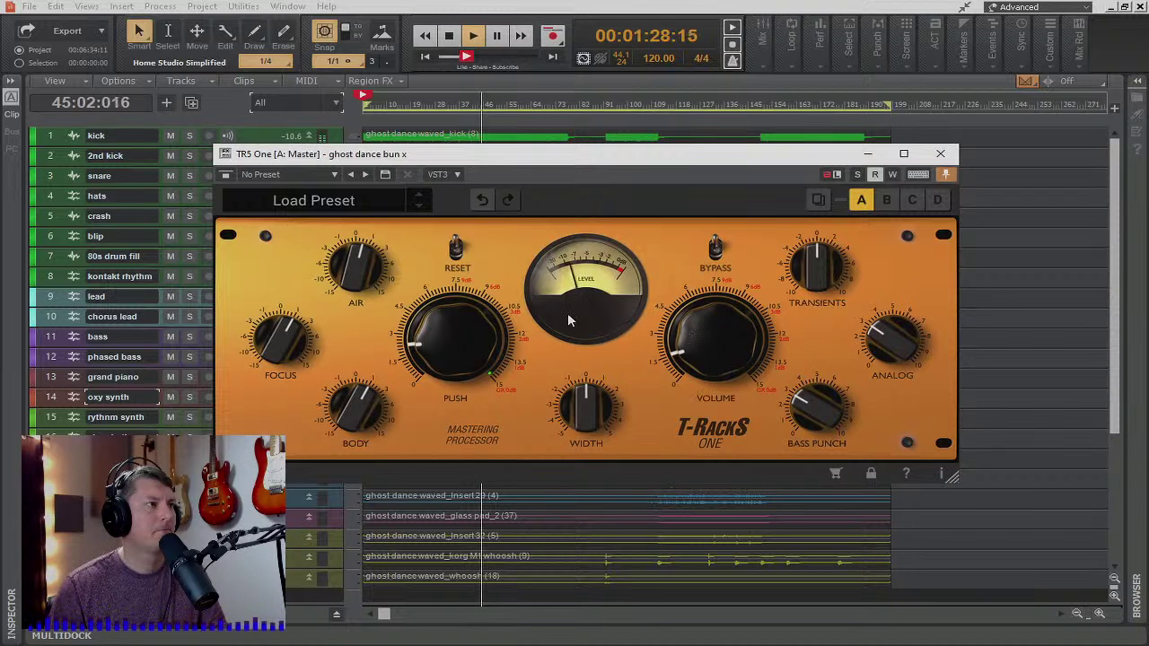
- Raise T-RackS One's Volume to about 2.8, Push slightly and Transients to about 3 on the Master bus, and close the plugin
drag(696, 343, 694, 334)
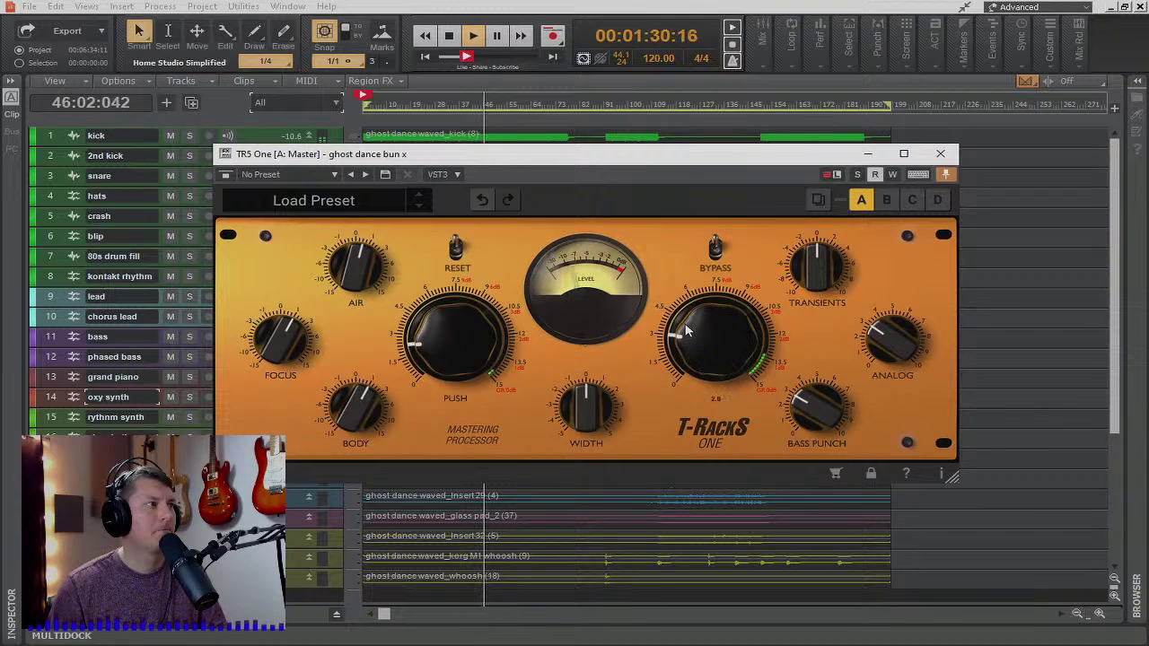
drag(431, 348, 425, 338)
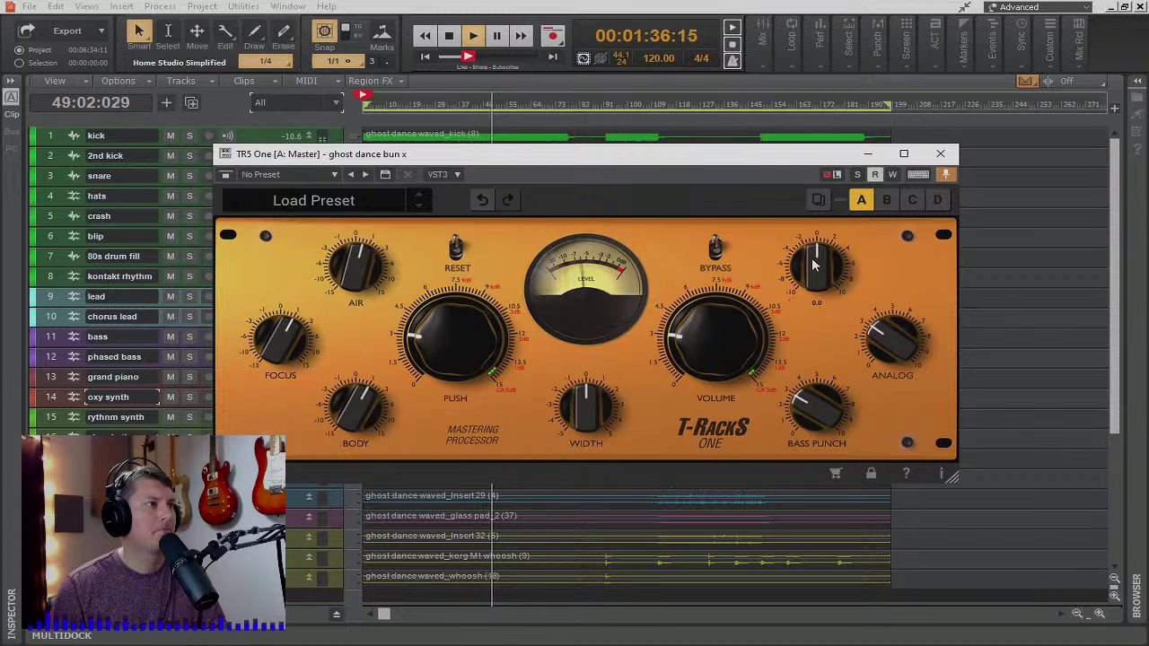
drag(812, 258, 805, 176)
drag(807, 262, 814, 326)
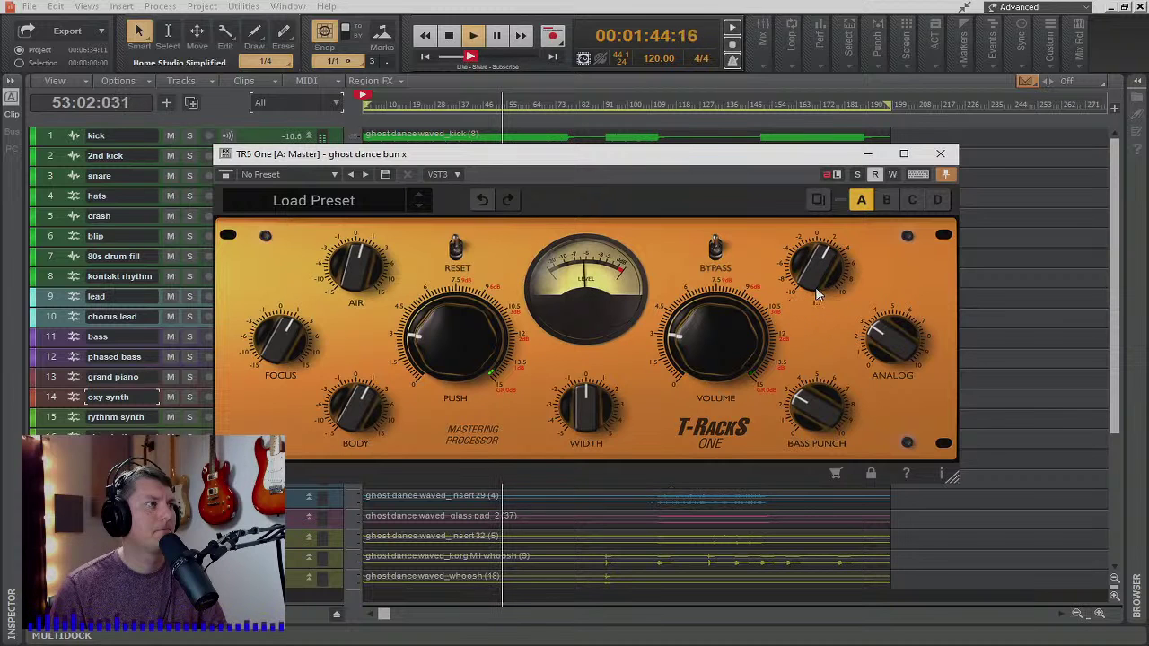
click(939, 154)
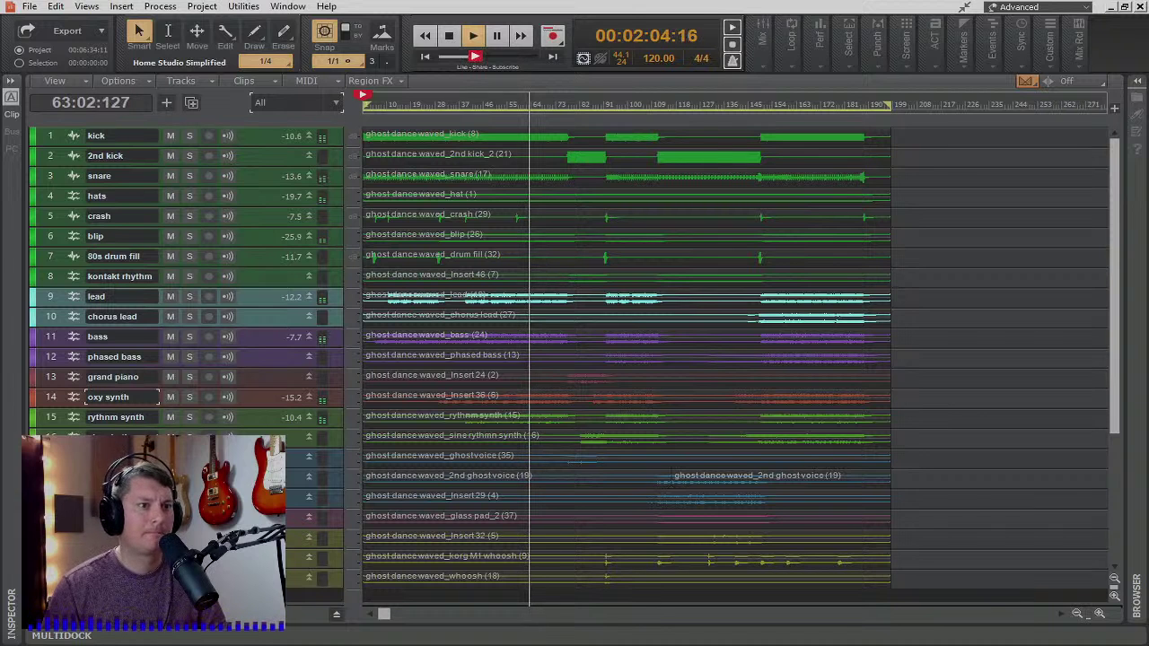
- Open the Console in its own enlarged window and bring the Master bus's effects into view
click(86, 6)
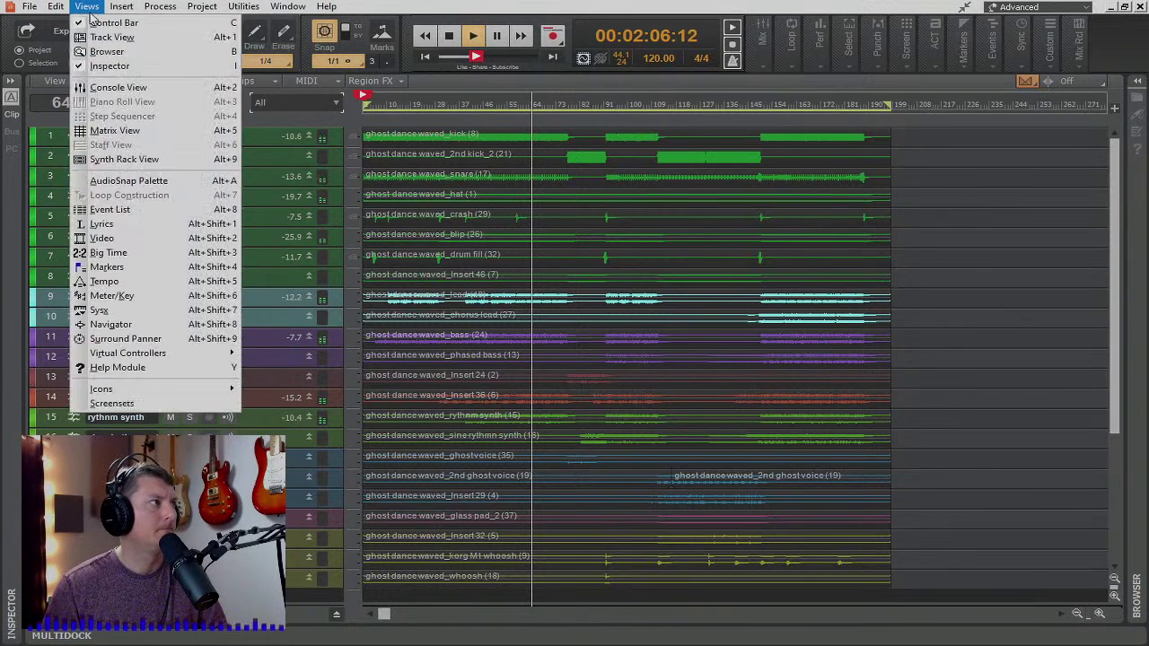
click(109, 66)
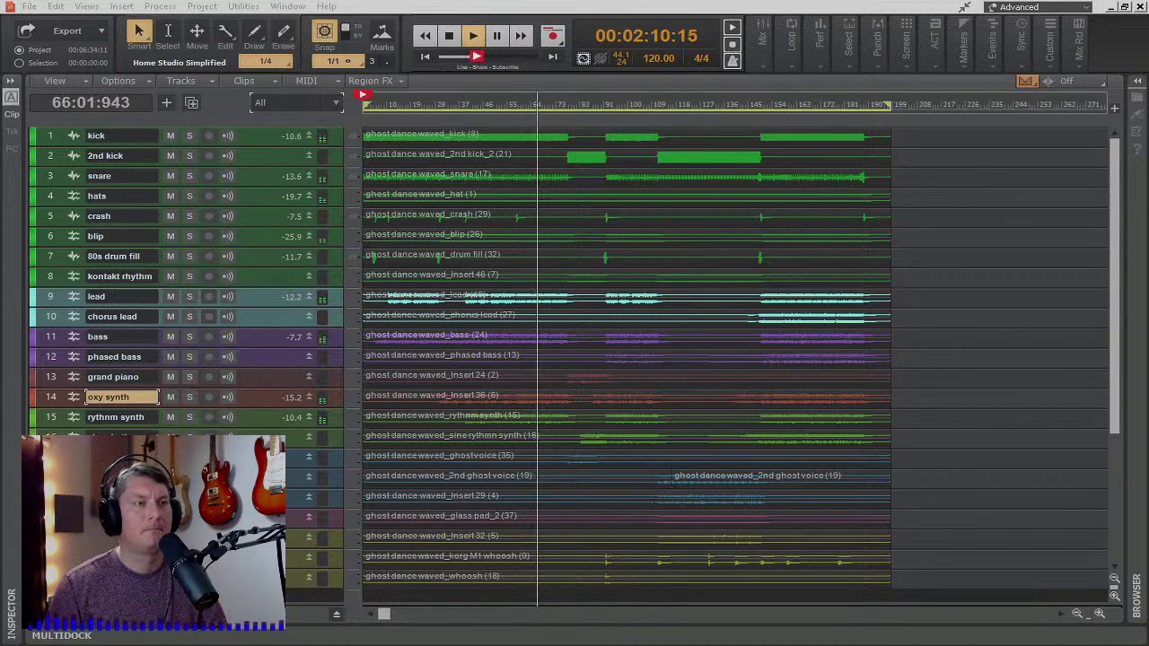
drag(1148, 120, 489, 2)
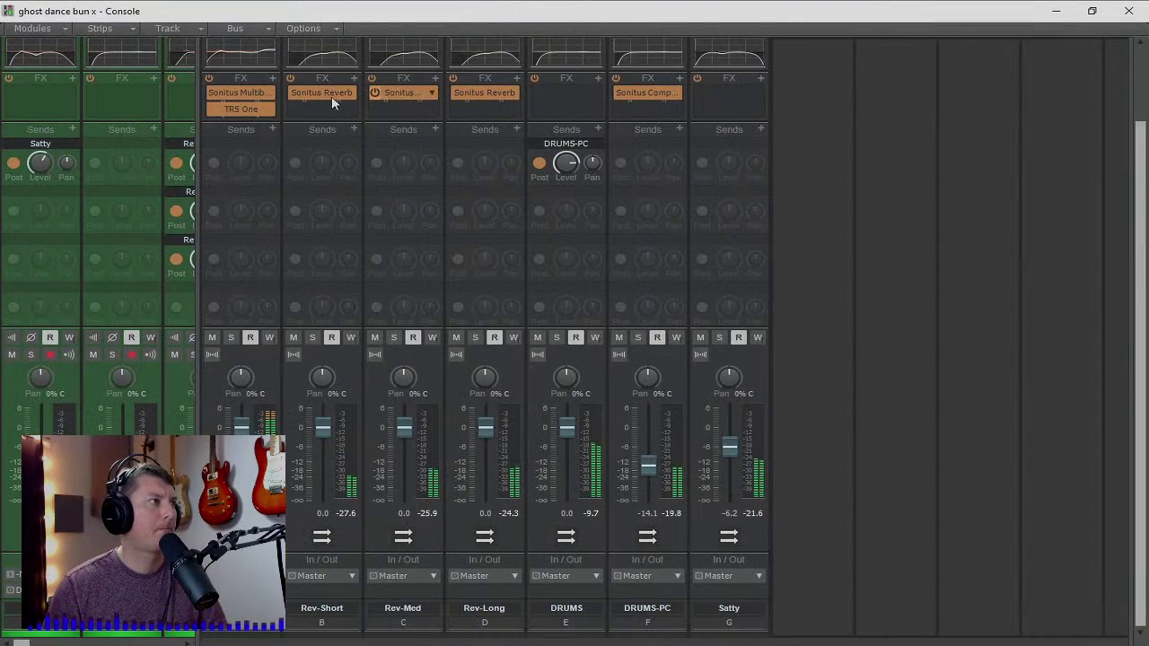
scroll(265, 180, up, 3)
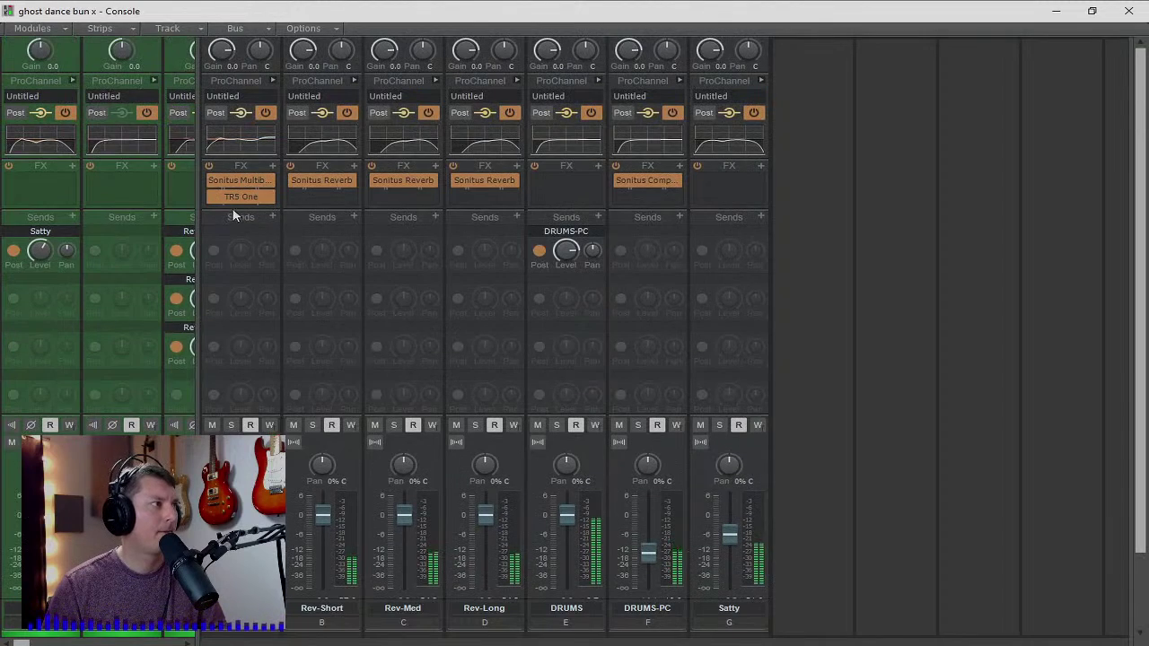
- Reopen T-RackS One from the Master bus, check it beside the bus meters during playback, and close the plugin and Console
double_click(241, 196)
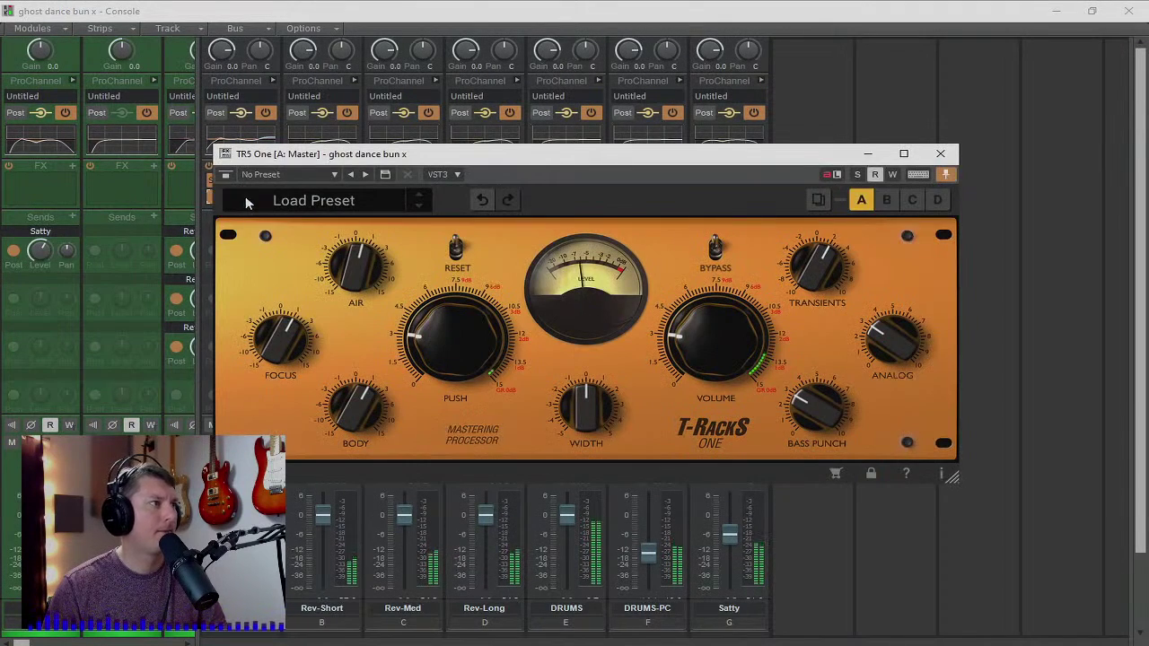
drag(606, 169, 594, 204)
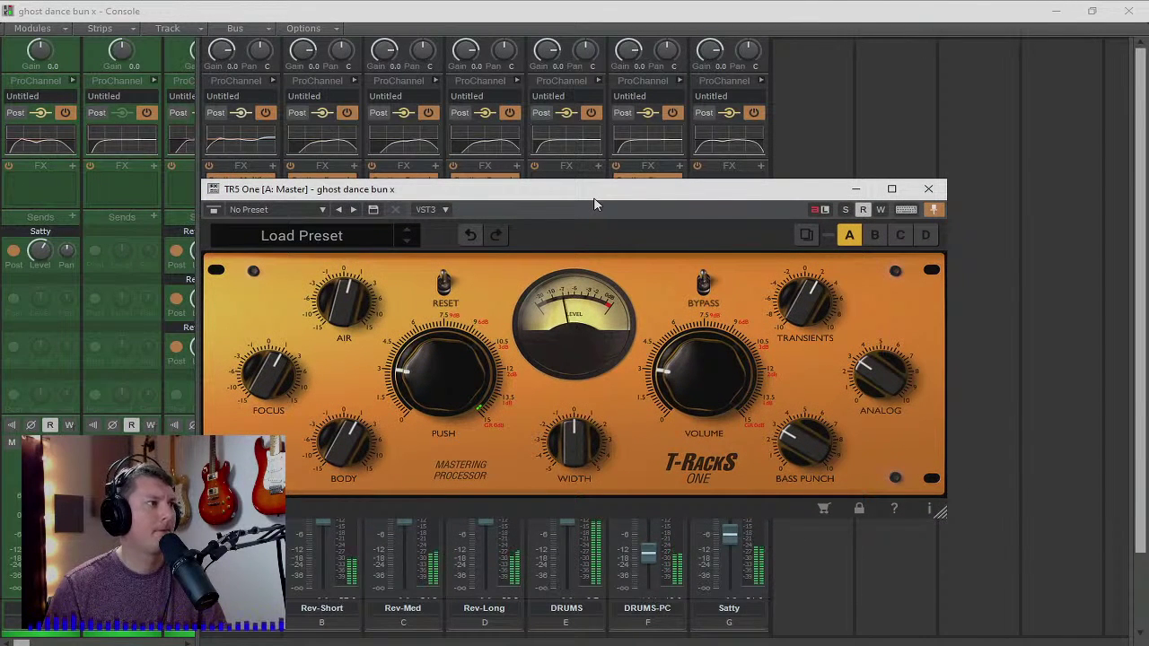
drag(618, 205, 756, 287)
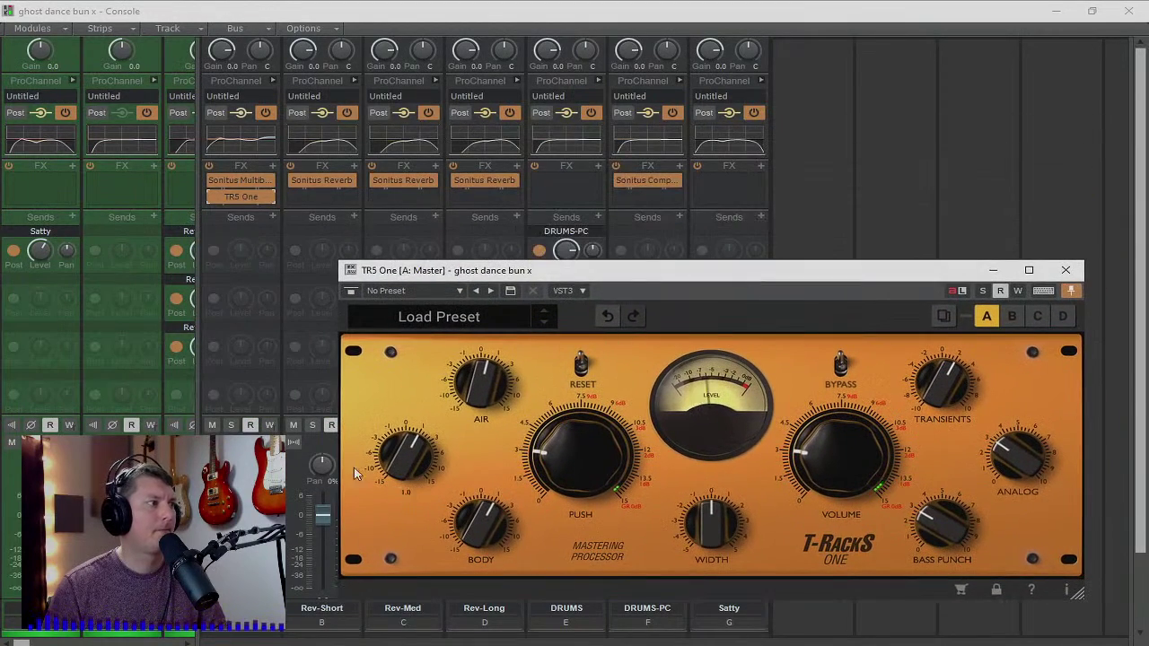
scroll(294, 494, down, 3)
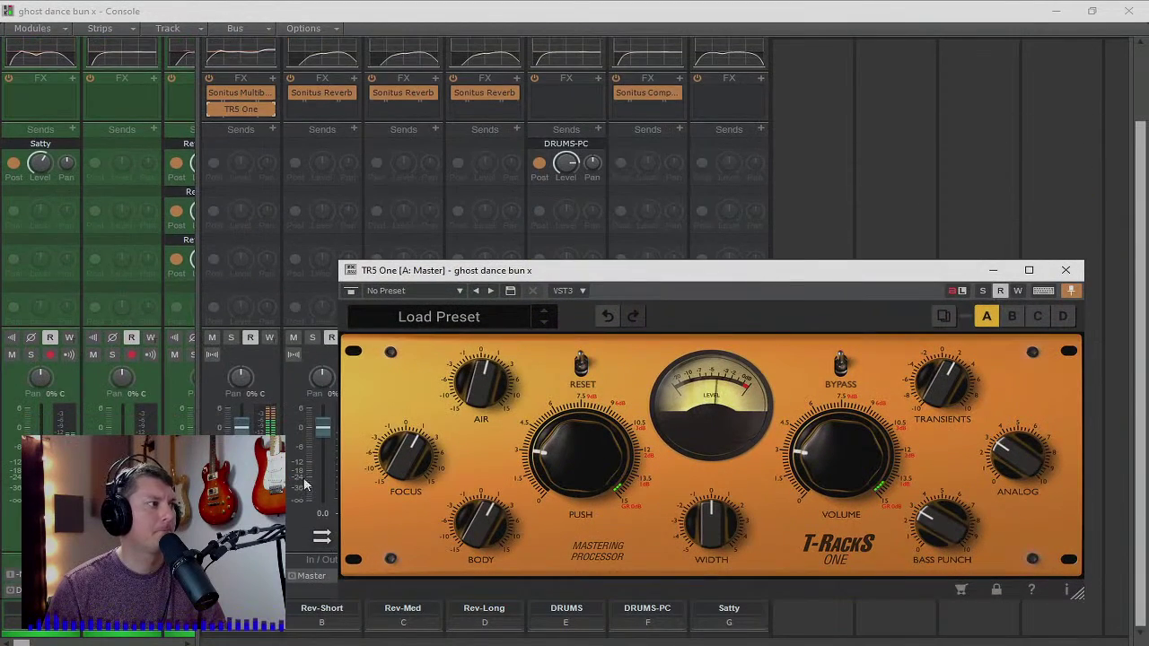
click(1066, 271)
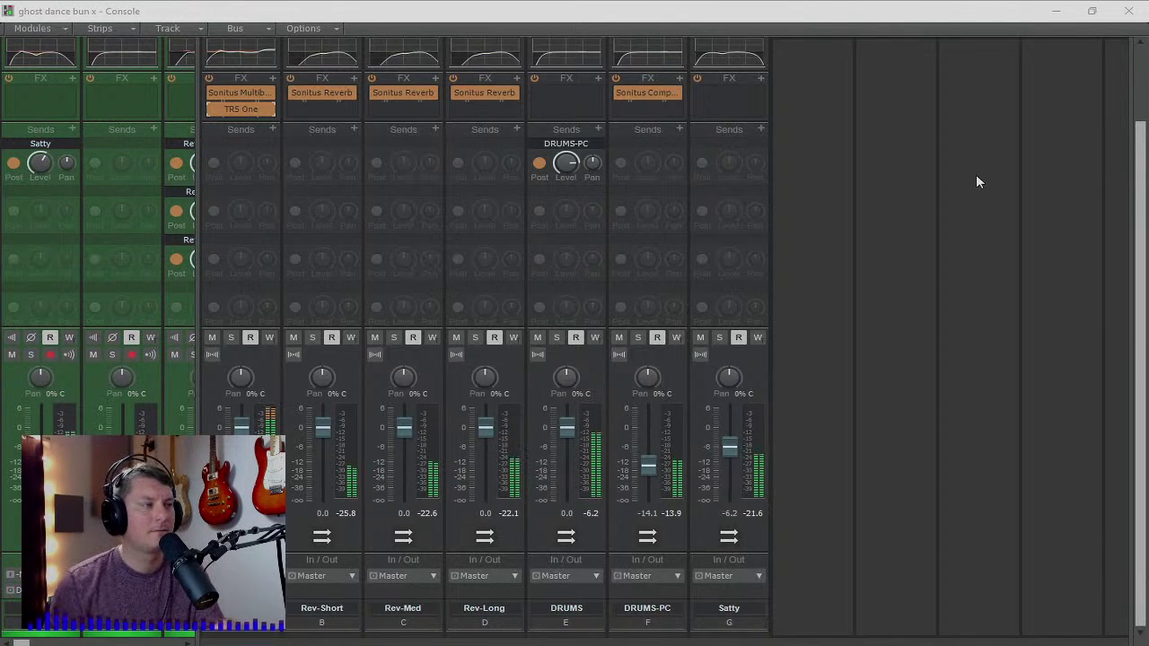
click(1131, 12)
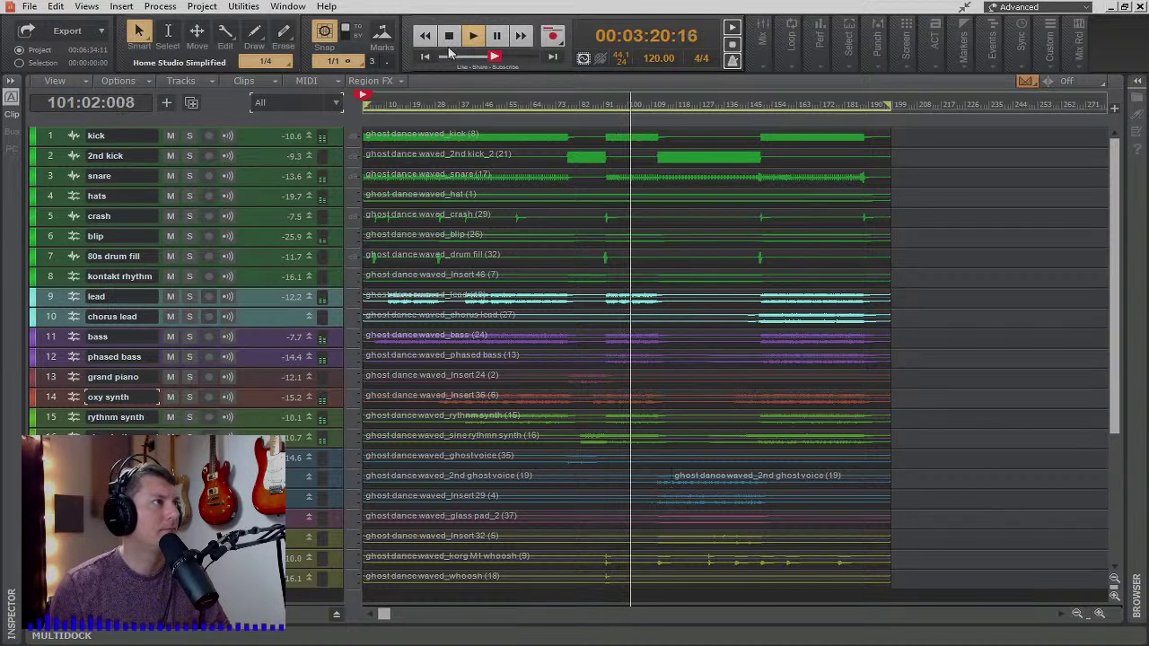
- Show the bus pane below the tracks to check the Master bus meter while the song plays
click(337, 614)
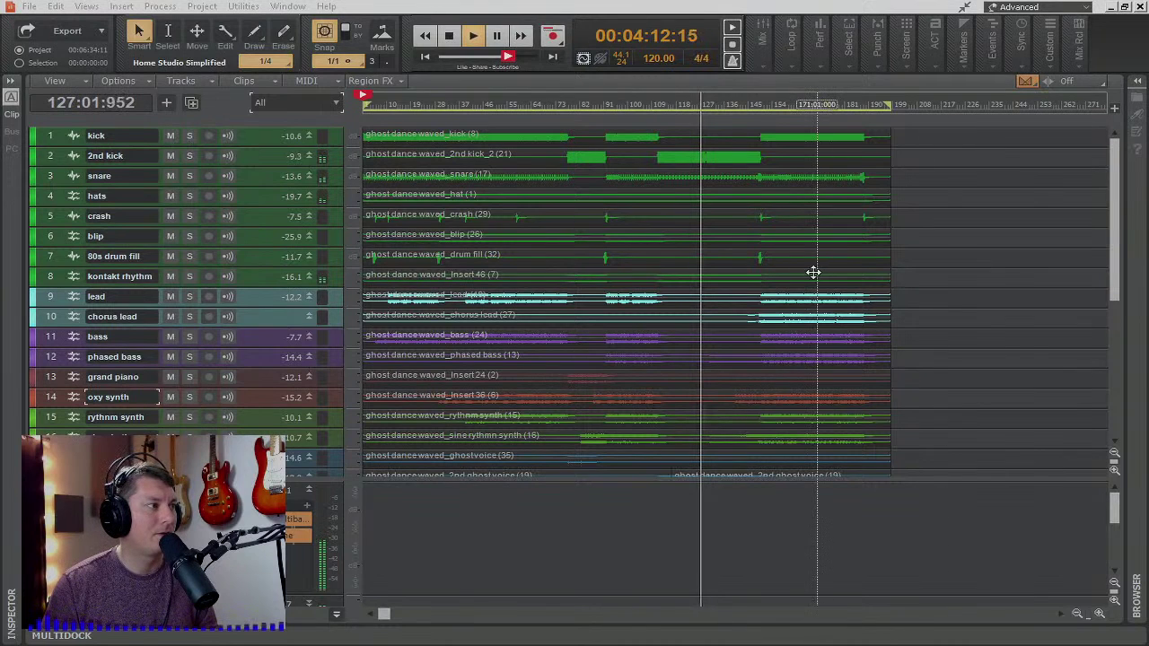
click(336, 617)
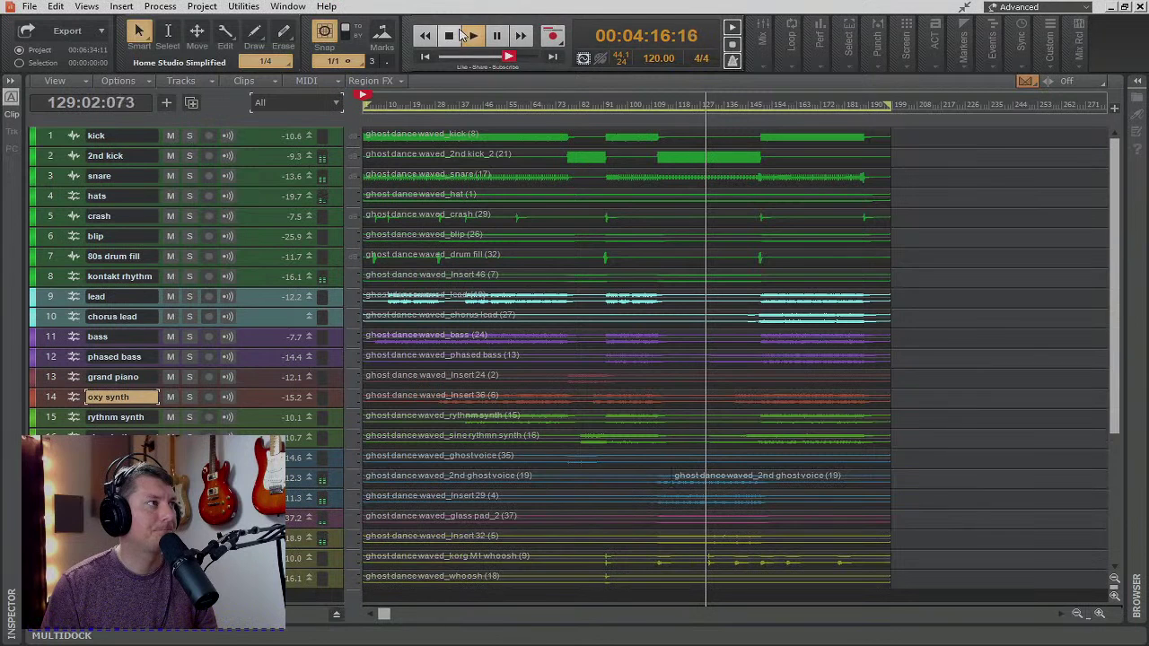
click(336, 615)
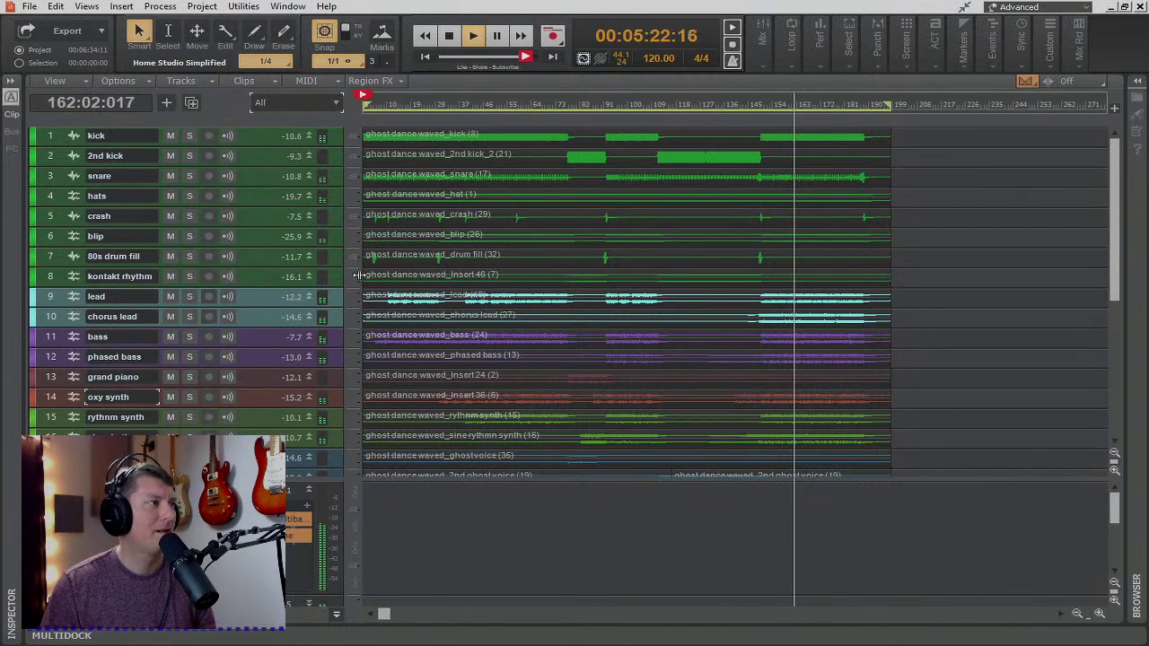
- Stop playback, return to the start of the song and save the project
click(448, 36)
click(448, 37)
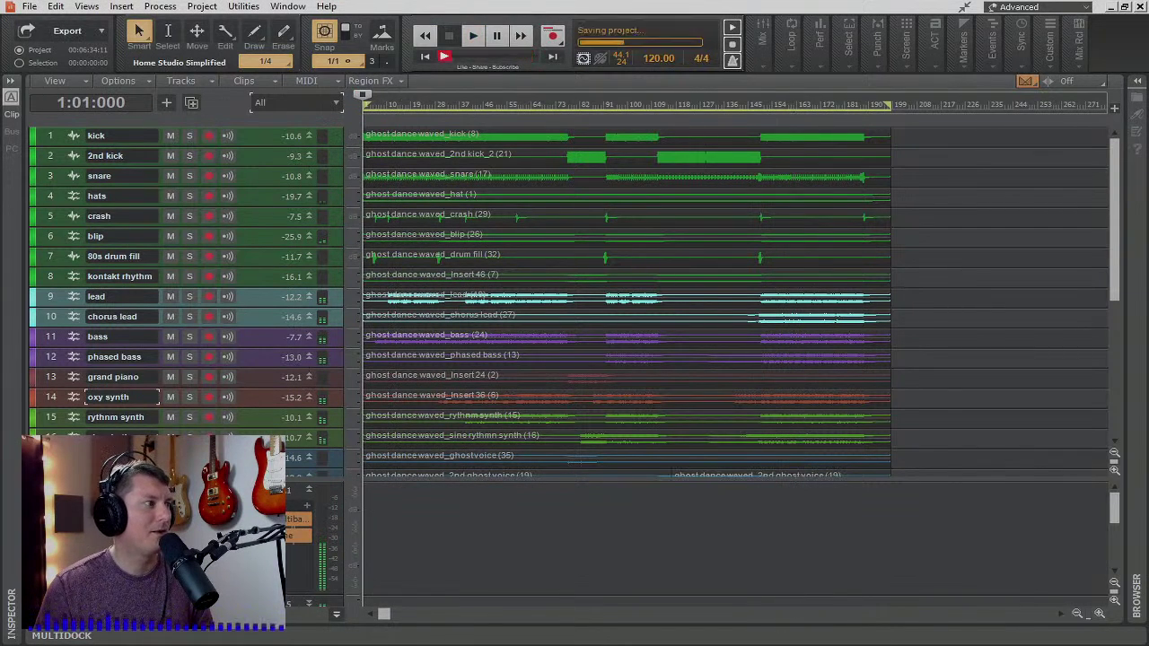